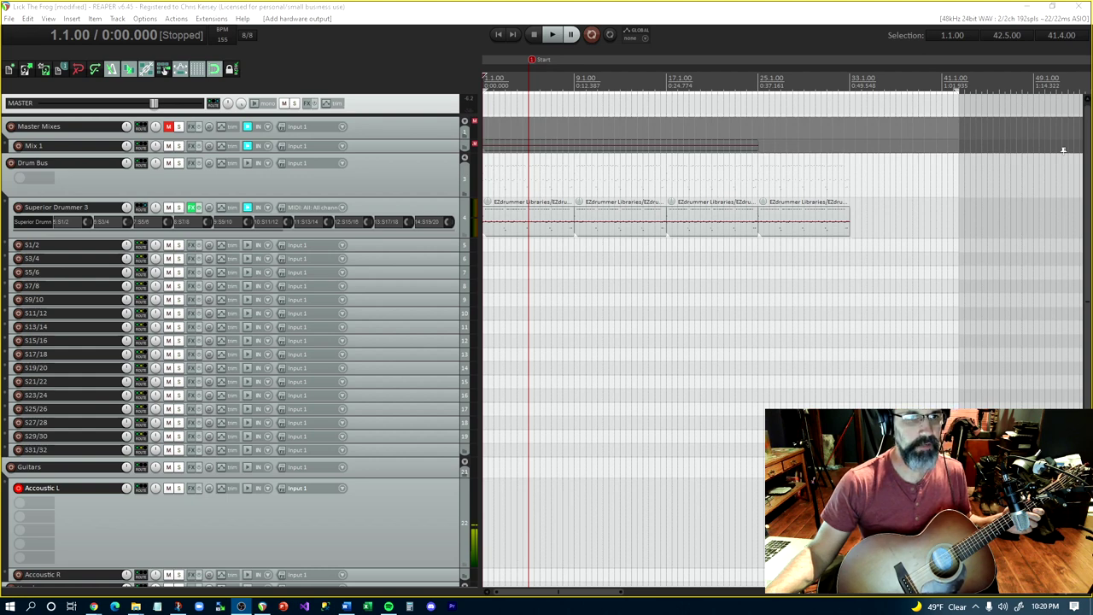
Reduce the heights of the Accoustic L and Accoustic R tracks so both fit compactly under Guitars
click(351, 523)
scroll(353, 526, down, 2)
scroll(351, 526, down, 1)
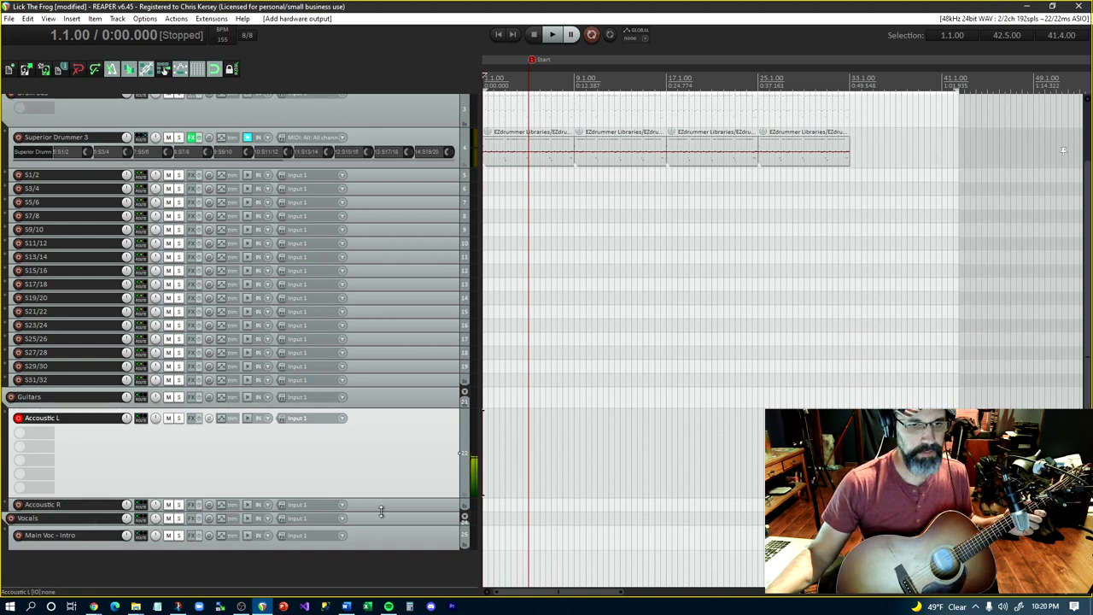
scroll(384, 508, down, 2)
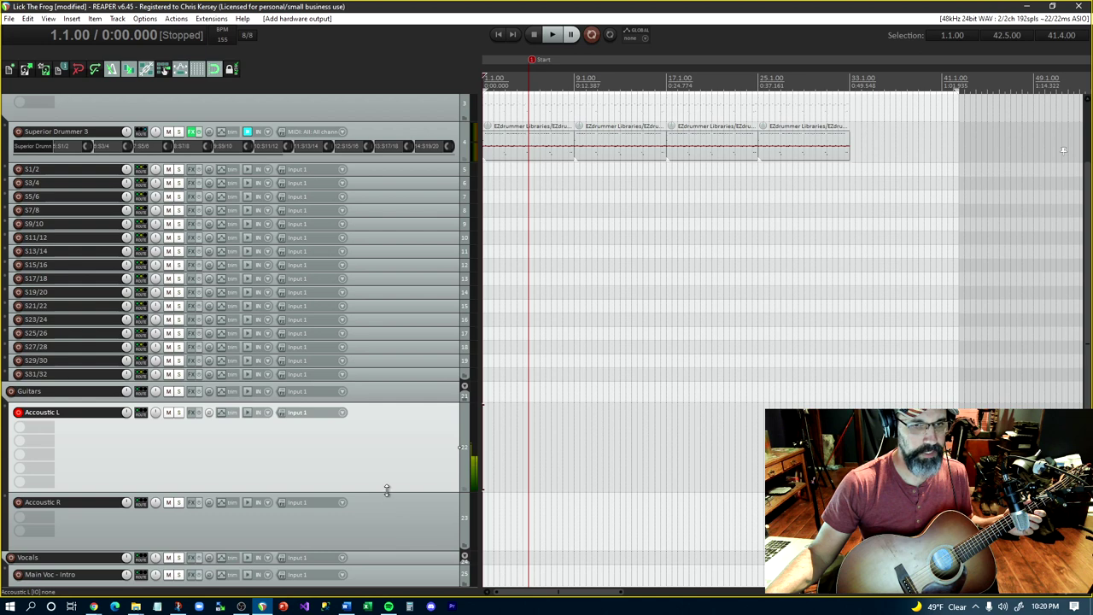
drag(383, 492, 385, 439)
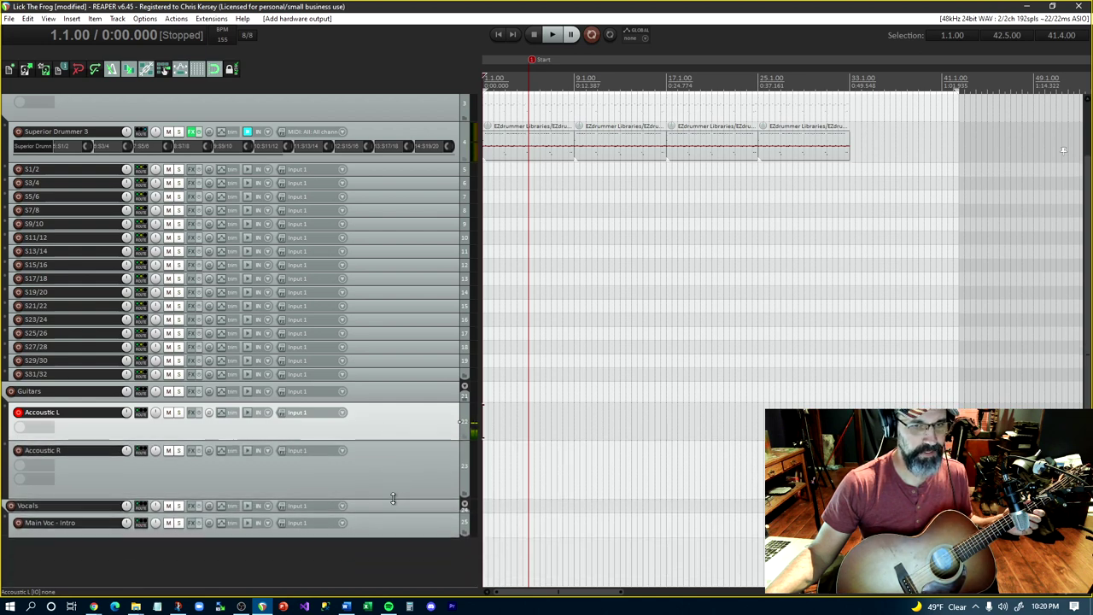
drag(392, 499, 388, 482)
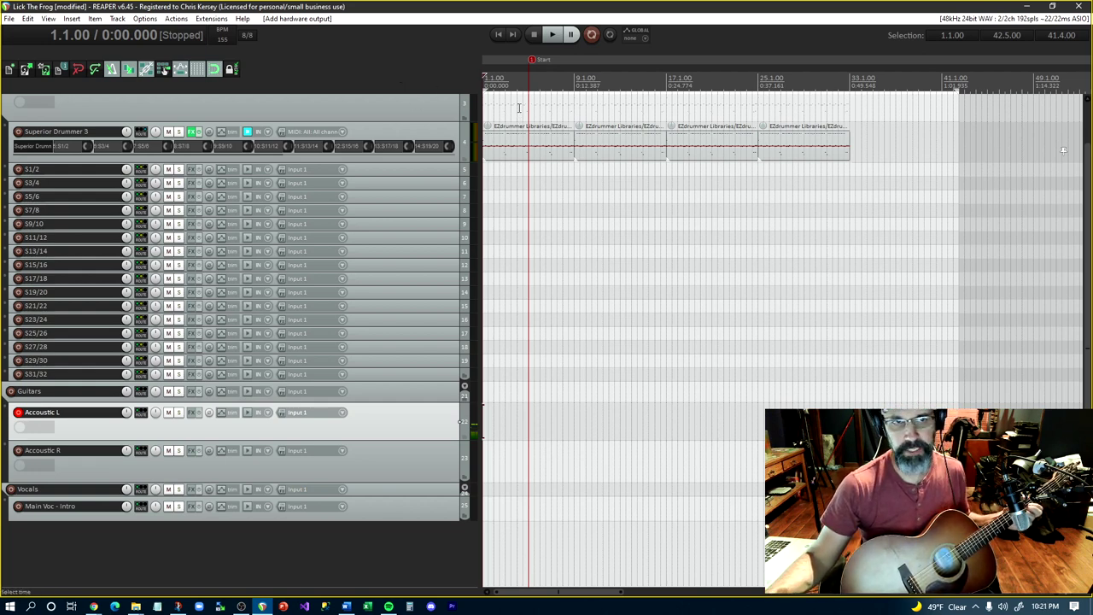
Audition the metronome click alone from the project start by muting the master track only during playback
click(517, 105)
key(Home)
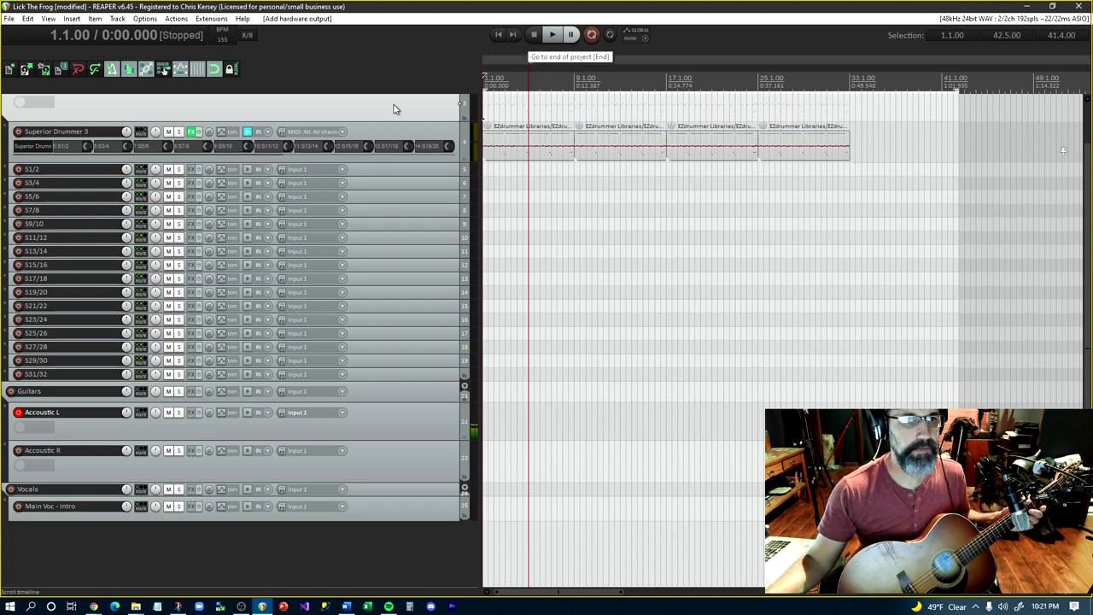
scroll(324, 111, up, 1)
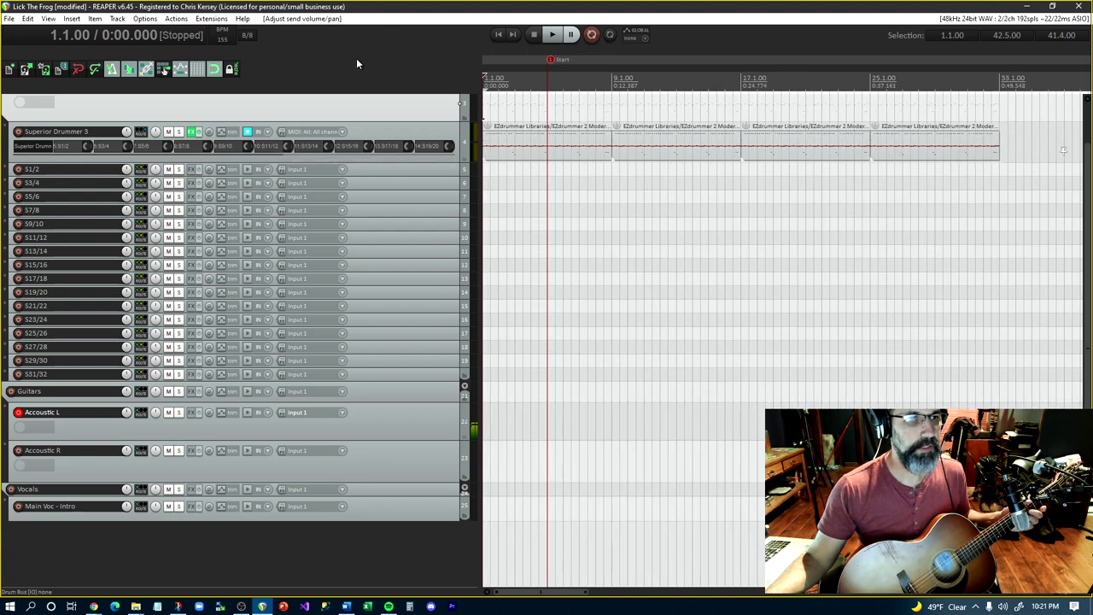
scroll(367, 105, up, 3)
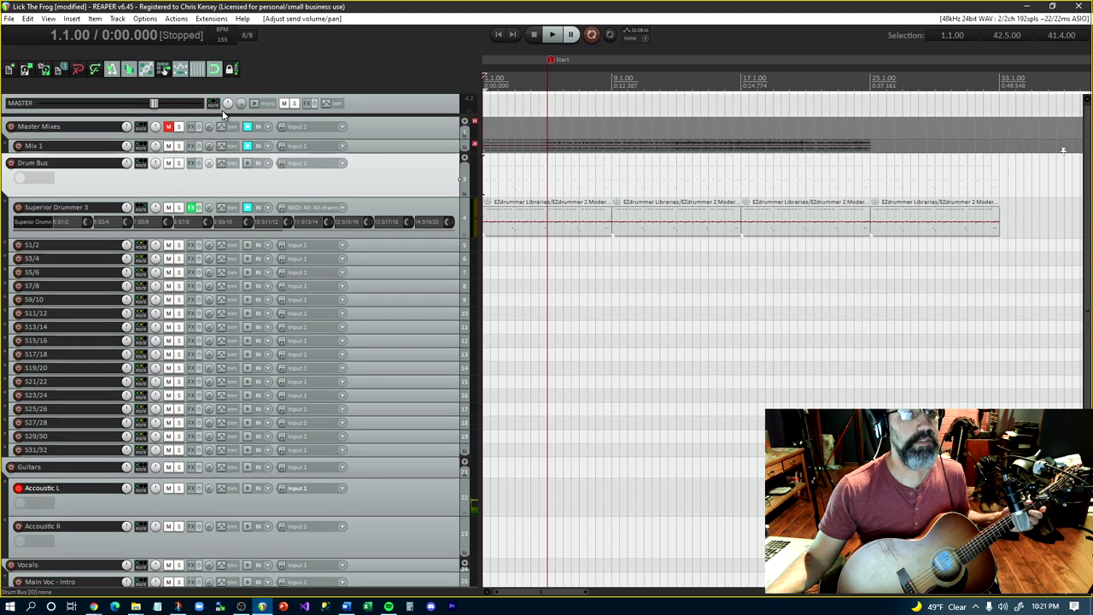
click(282, 104)
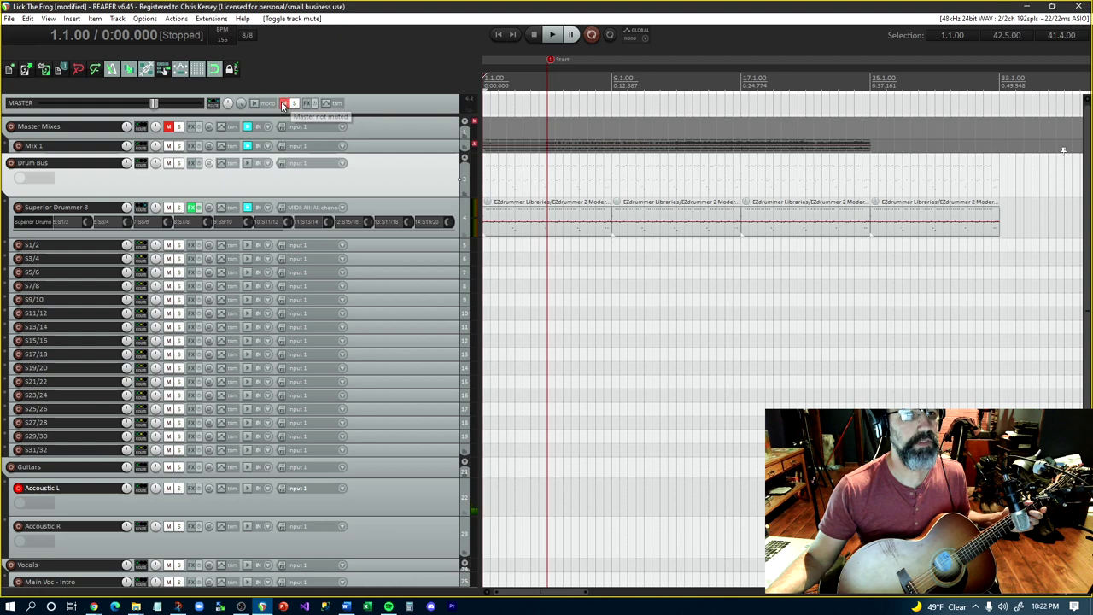
click(553, 35)
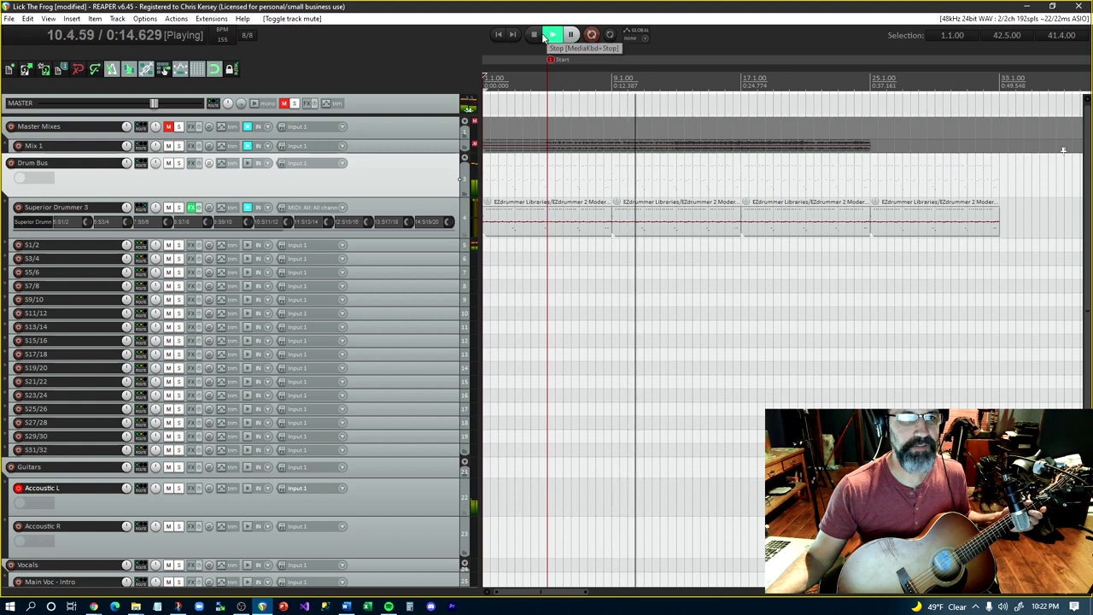
click(535, 35)
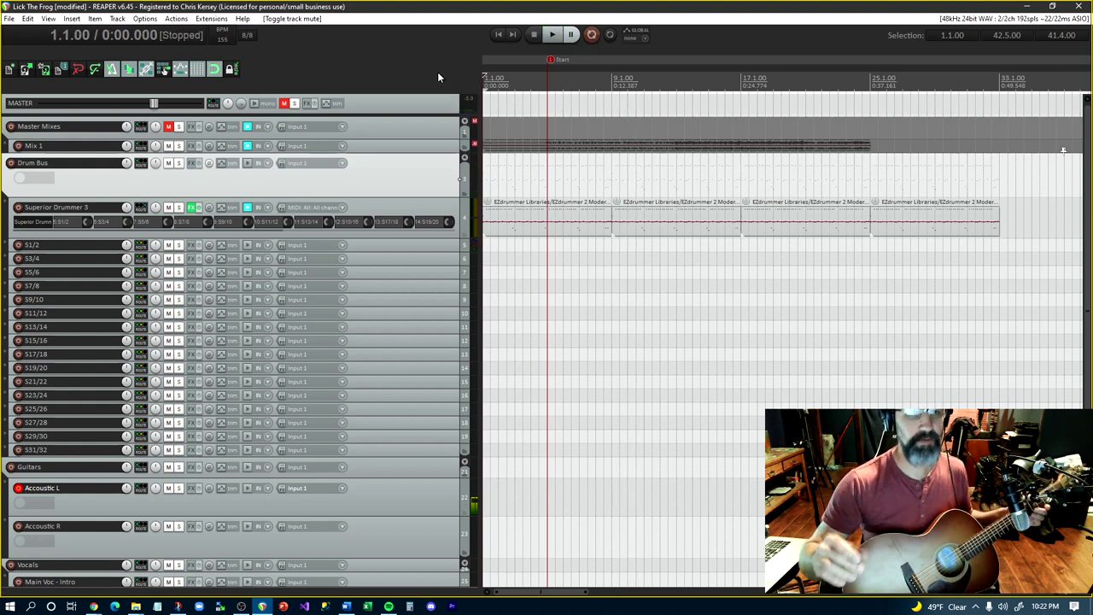
click(284, 103)
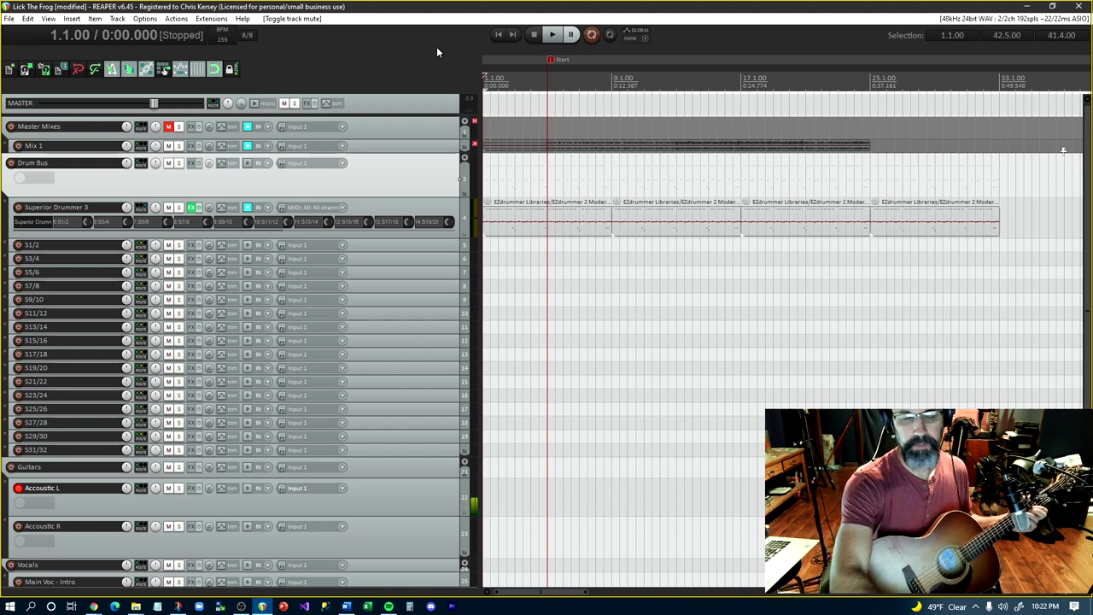
Record an acoustic guitar take on the Accoustic L track from the project start with the drums playing
key(ctrl+r)
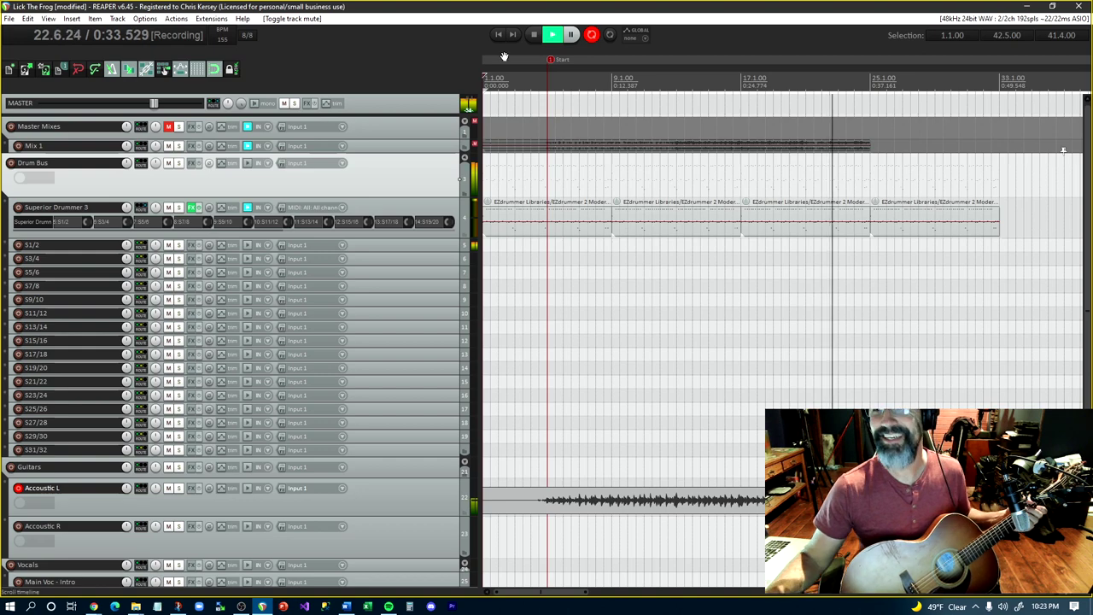
click(536, 34)
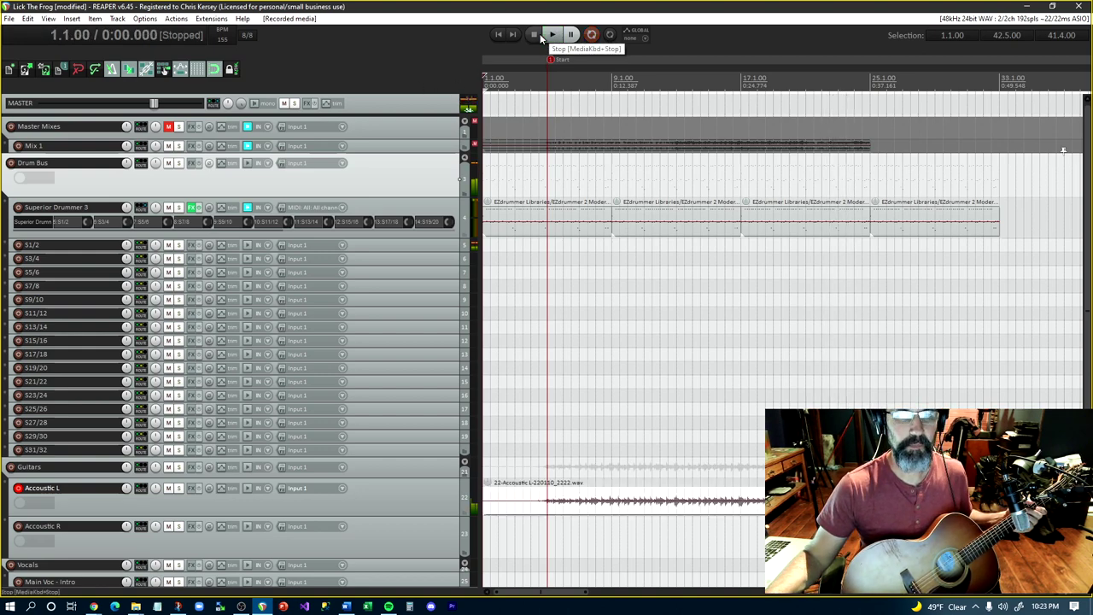
Mute the Drum Bus and play back the recorded guitar take alone with the metronome off
scroll(655, 501, up, 2)
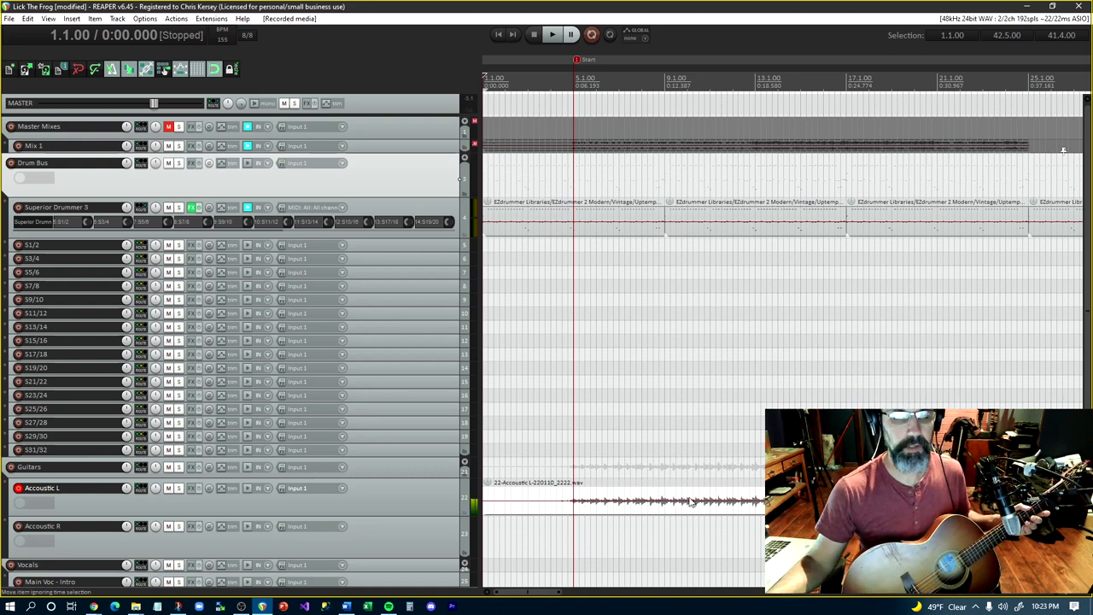
click(448, 488)
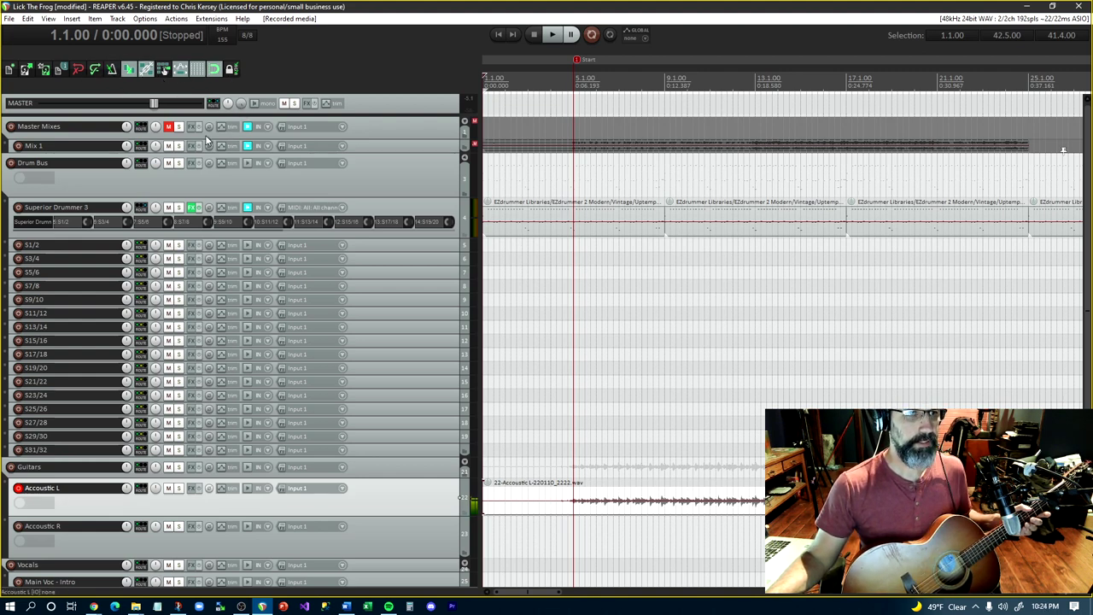
click(167, 163)
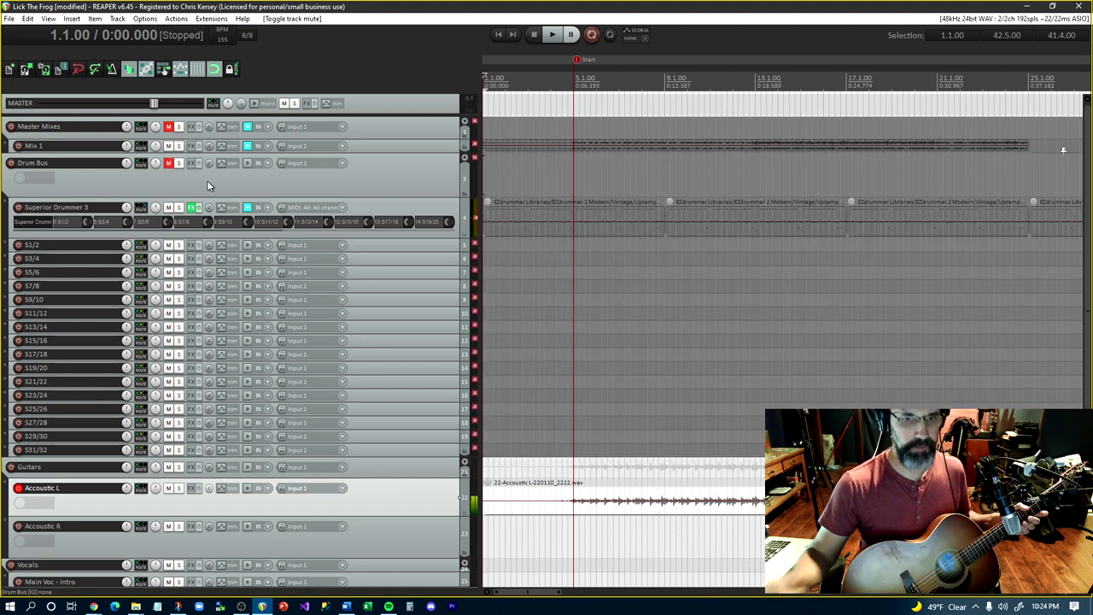
key(space)
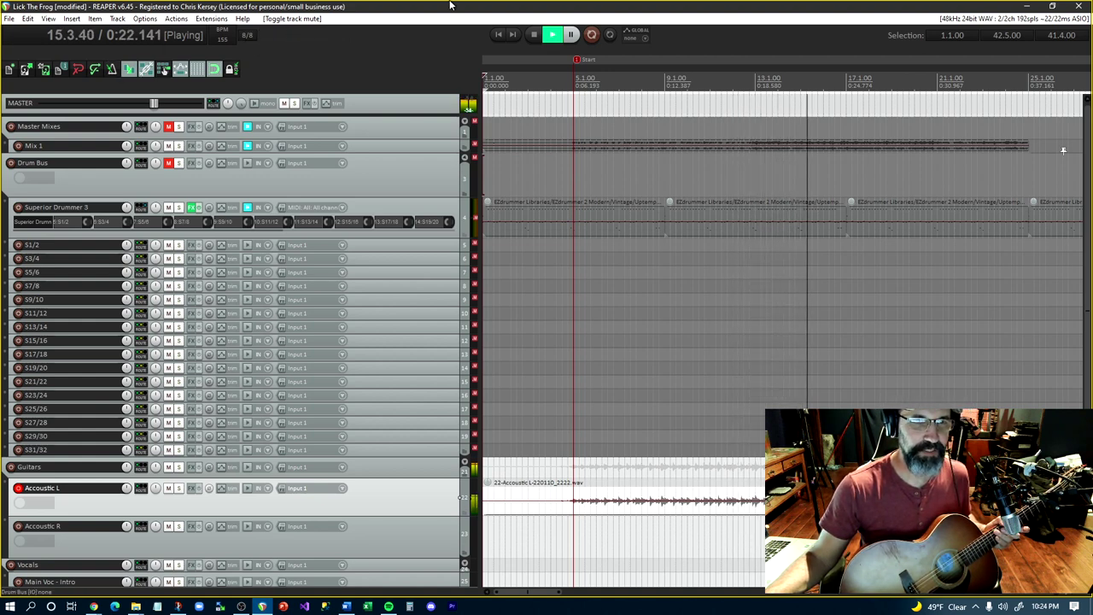
click(535, 37)
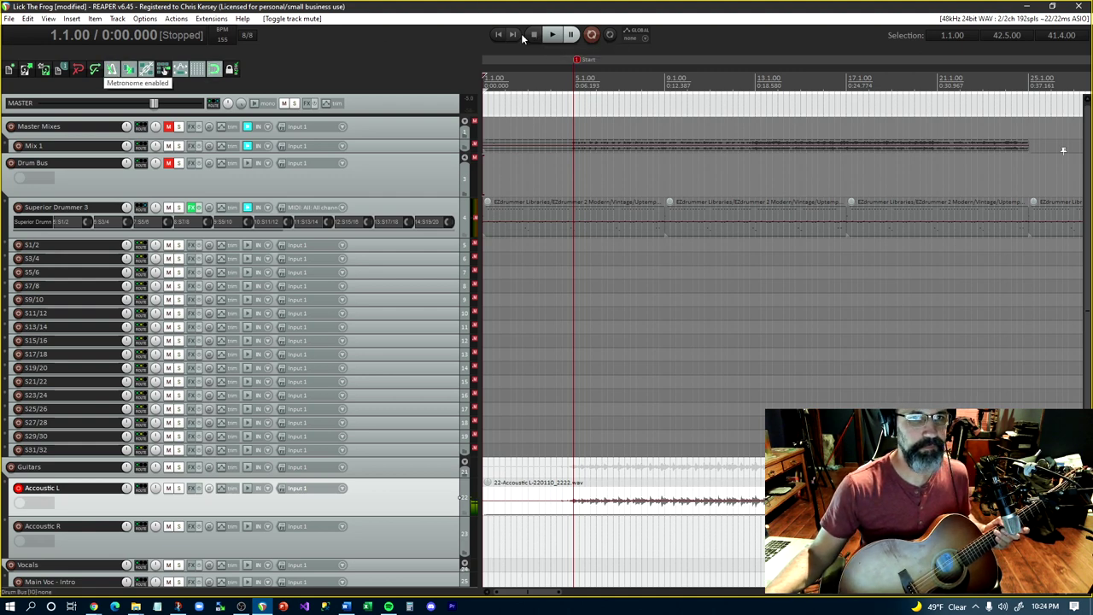
Play the guitar take against the metronome and enlarge the Accoustic L track to examine its waveform up to the end
click(551, 36)
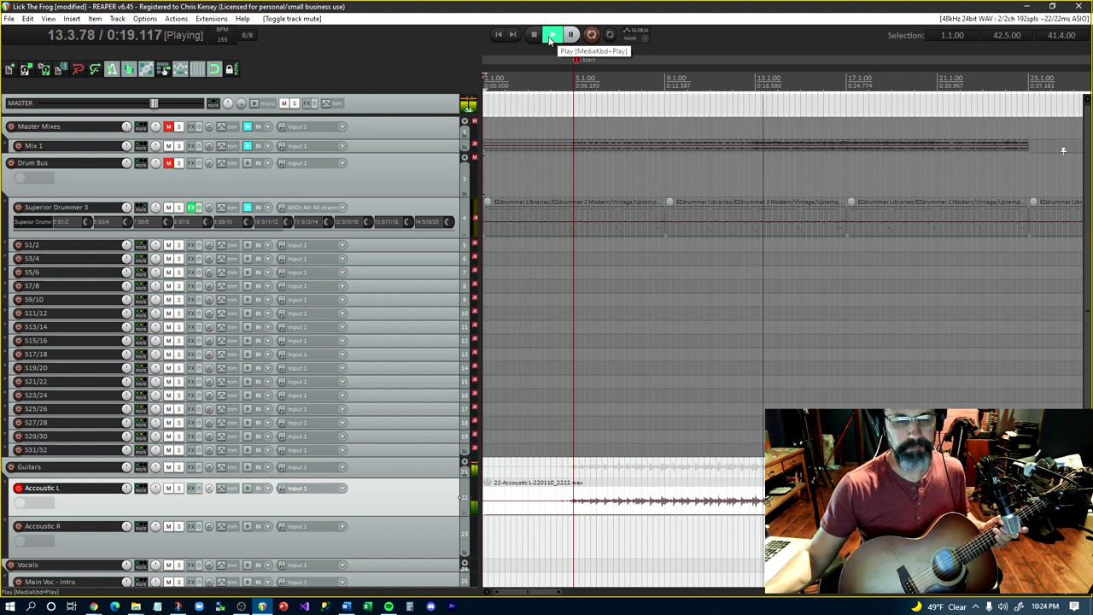
scroll(427, 504, down, 1)
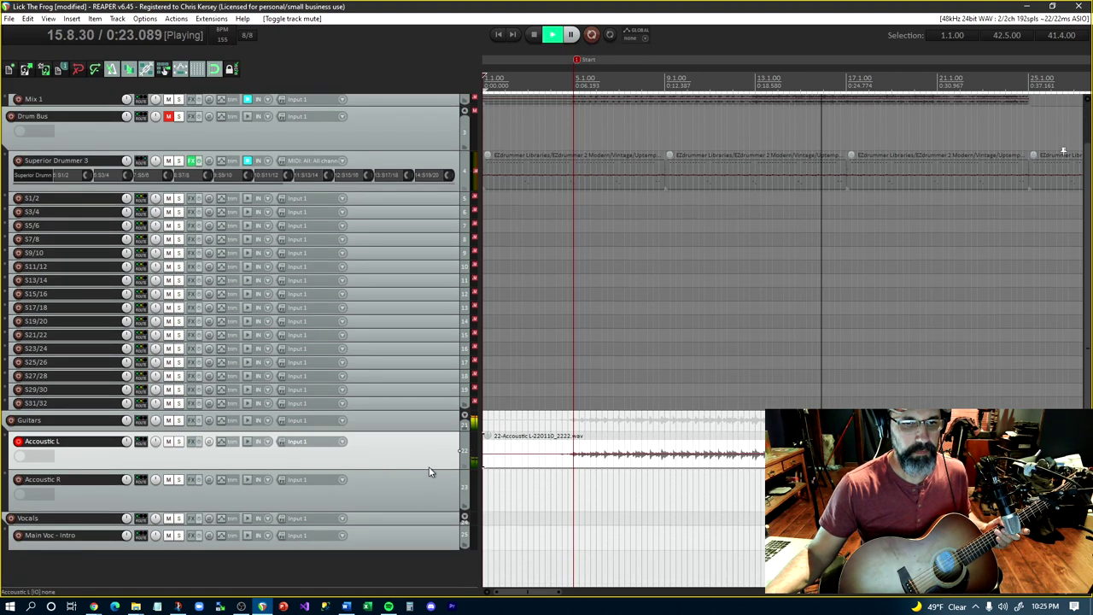
drag(427, 469, 428, 588)
scroll(455, 504, down, 3)
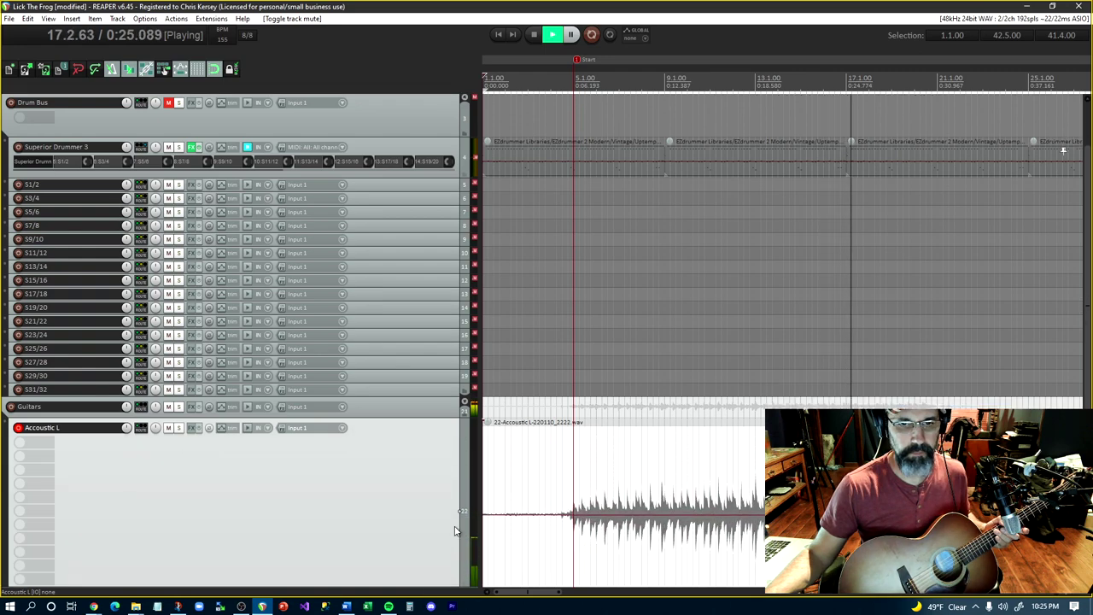
scroll(808, 389, up, 5)
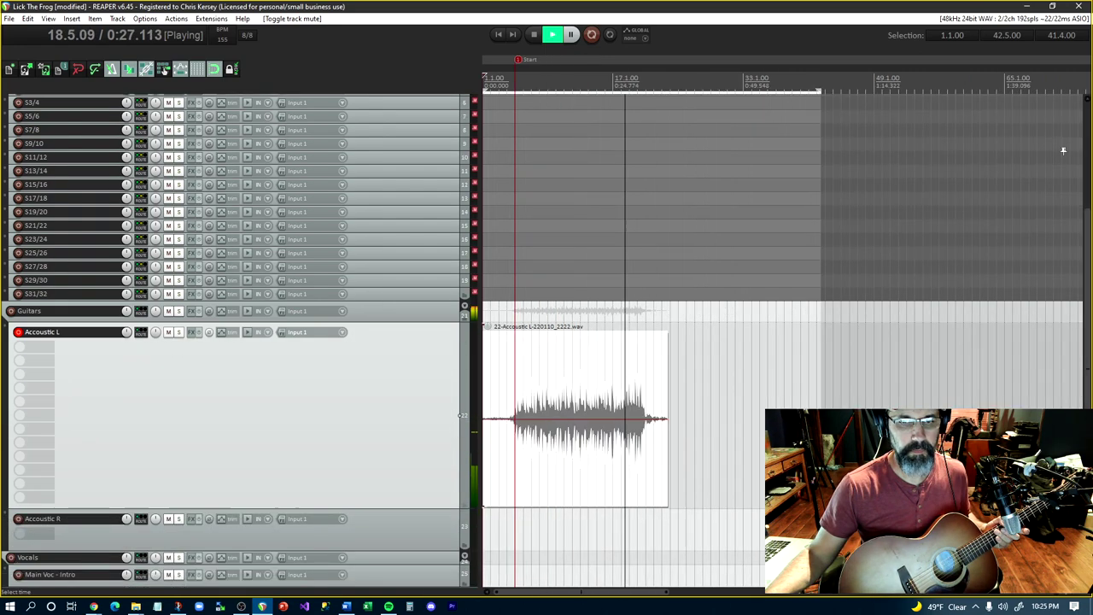
scroll(1063, 151, down, 2)
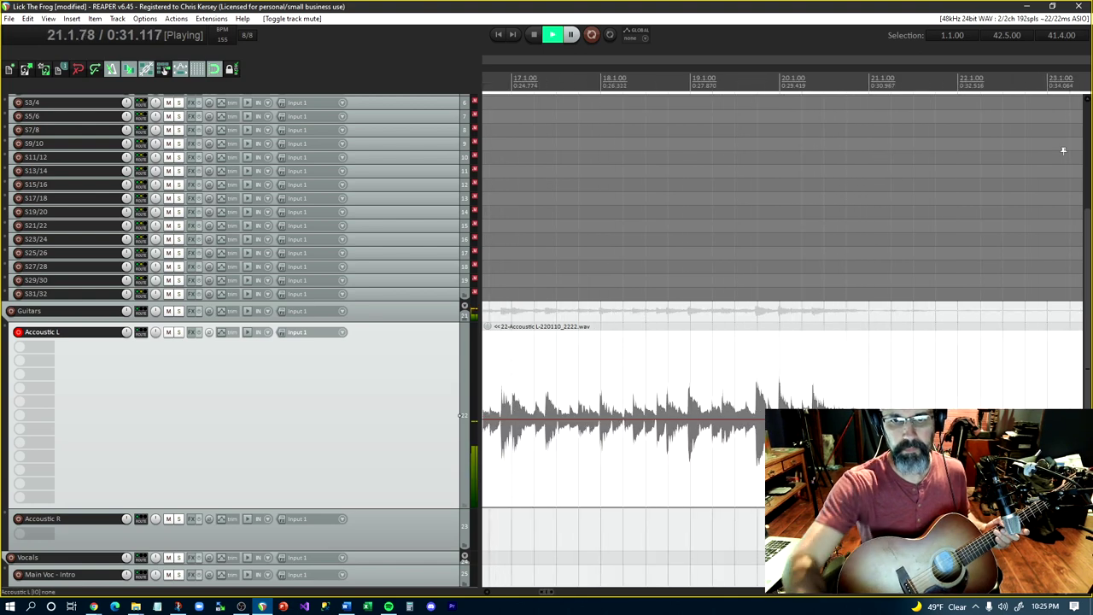
key(space)
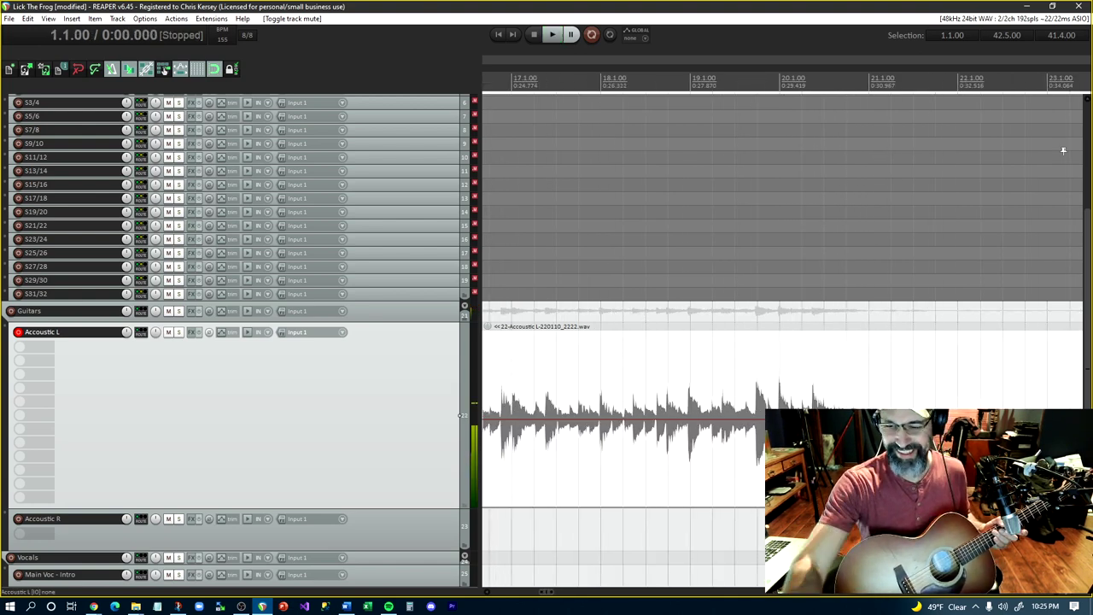
Inspect the guitar take's opening around the Start marker and delete the recorded item from Accoustic L
key(Home)
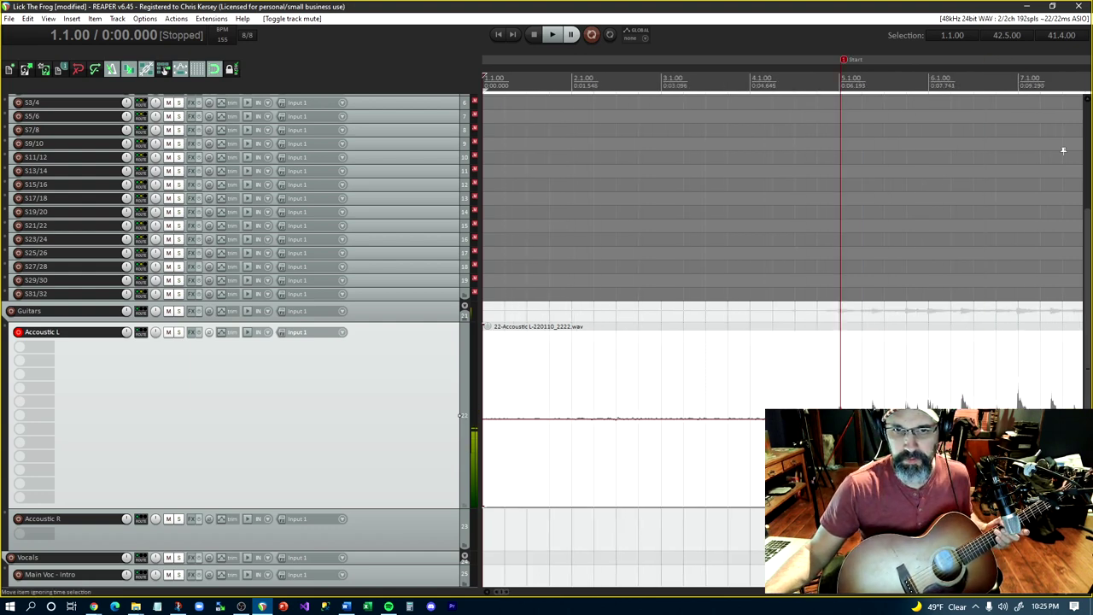
key(])
key(Left)
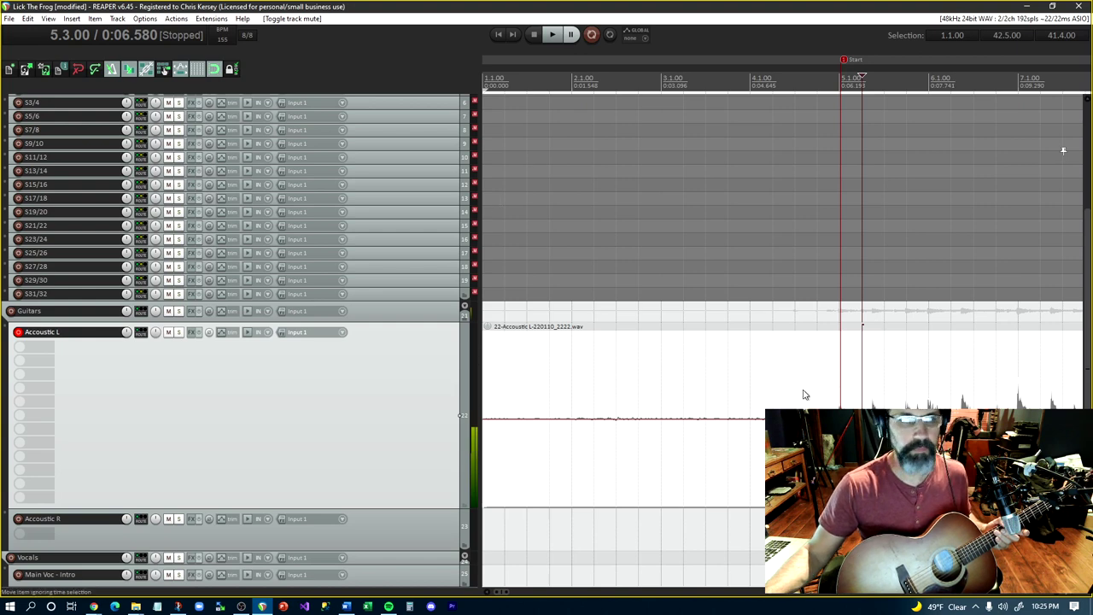
scroll(841, 398, up, 3)
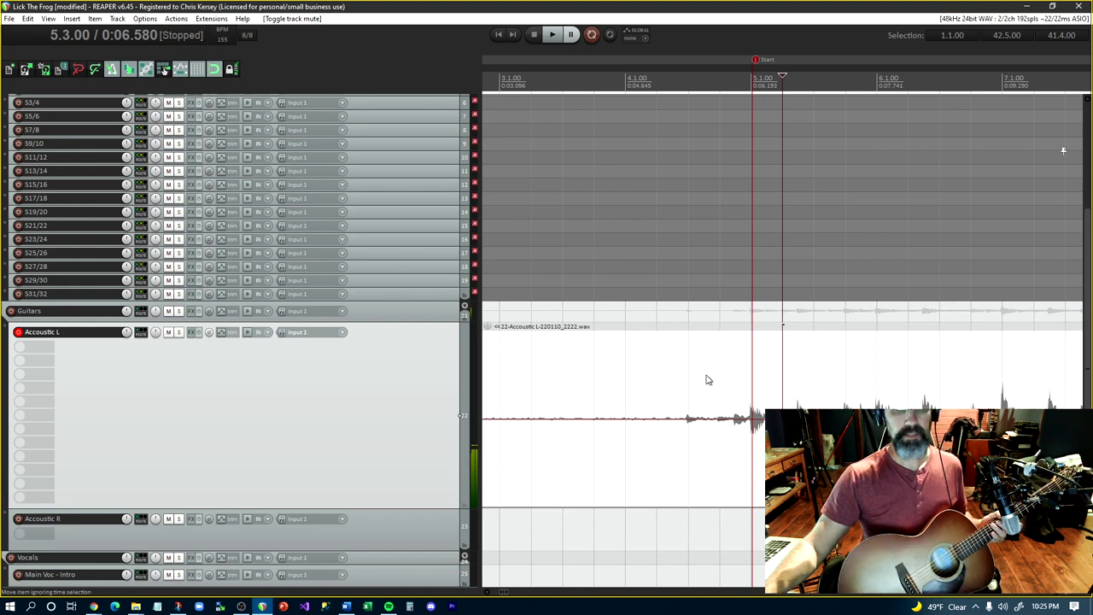
key(Left)
key(Delete)
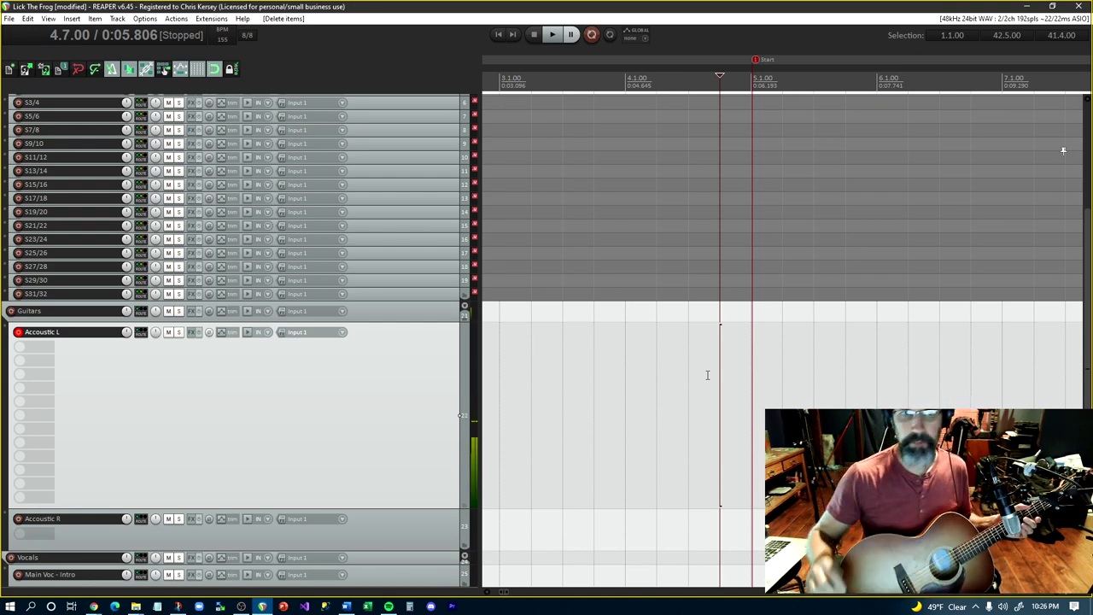
Record a new guitar take on Accoustic L from the project start with the metronome on and the drums muted
key(Home)
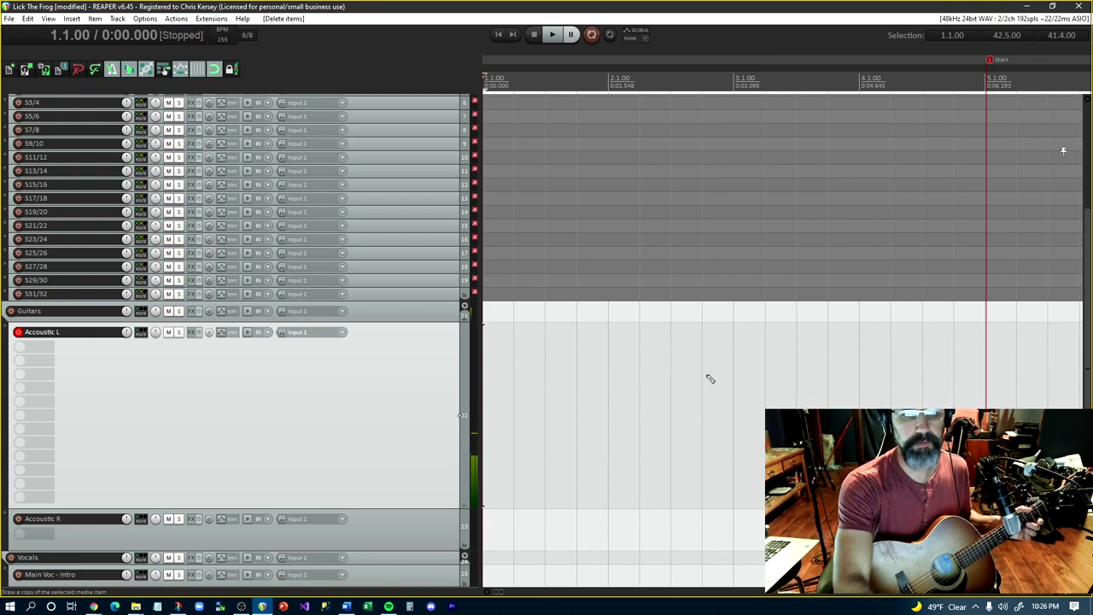
key(ctrl+r)
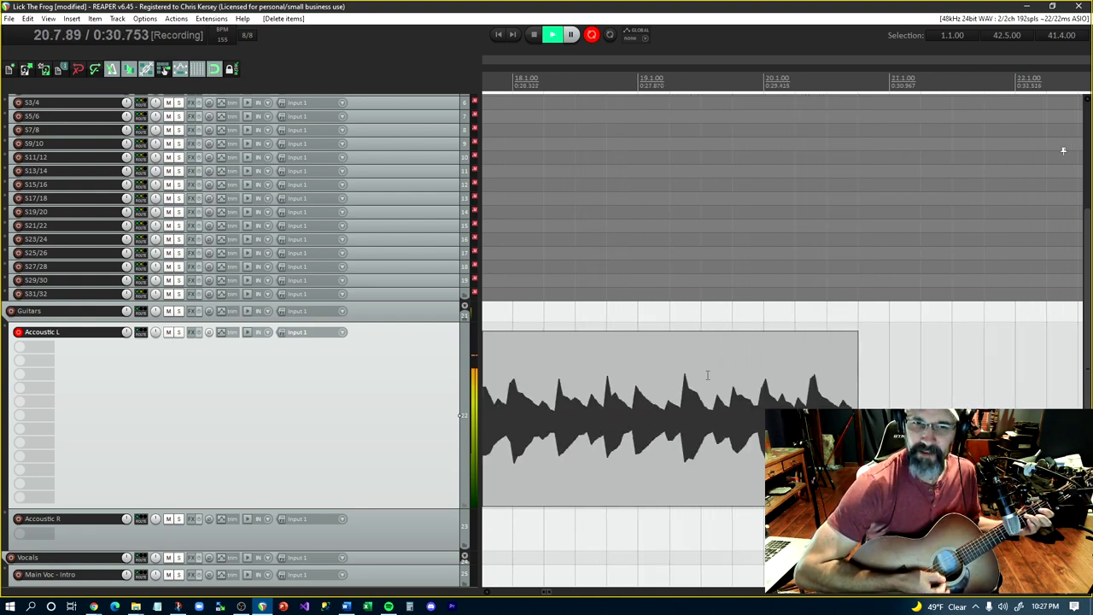
key(space)
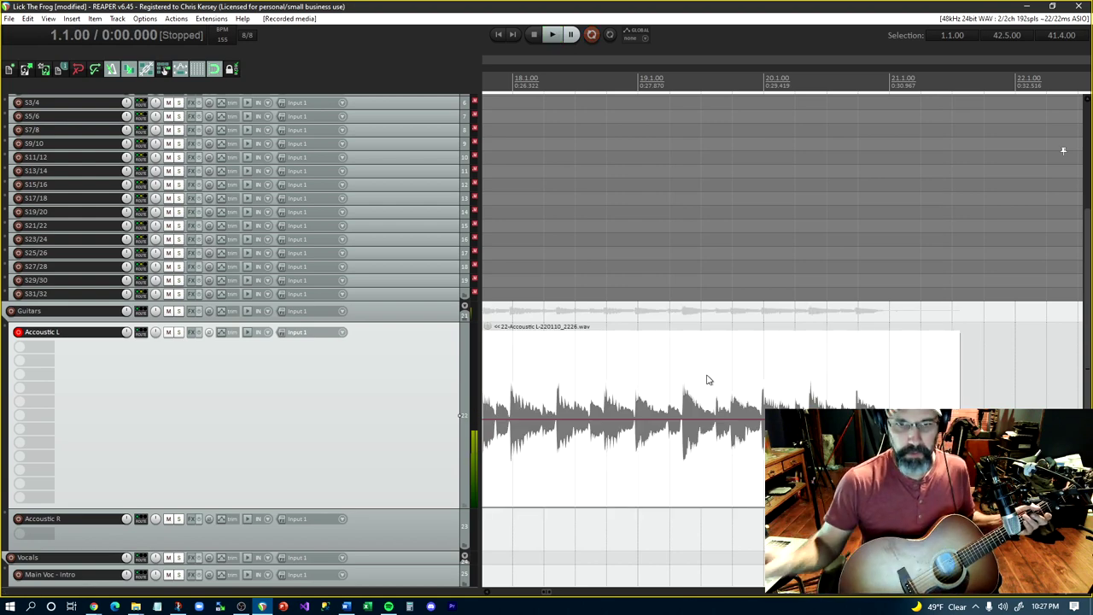
Play back the new Accoustic L take from the project start with the metronome off and follow its waveform
scroll(702, 413, down, 4)
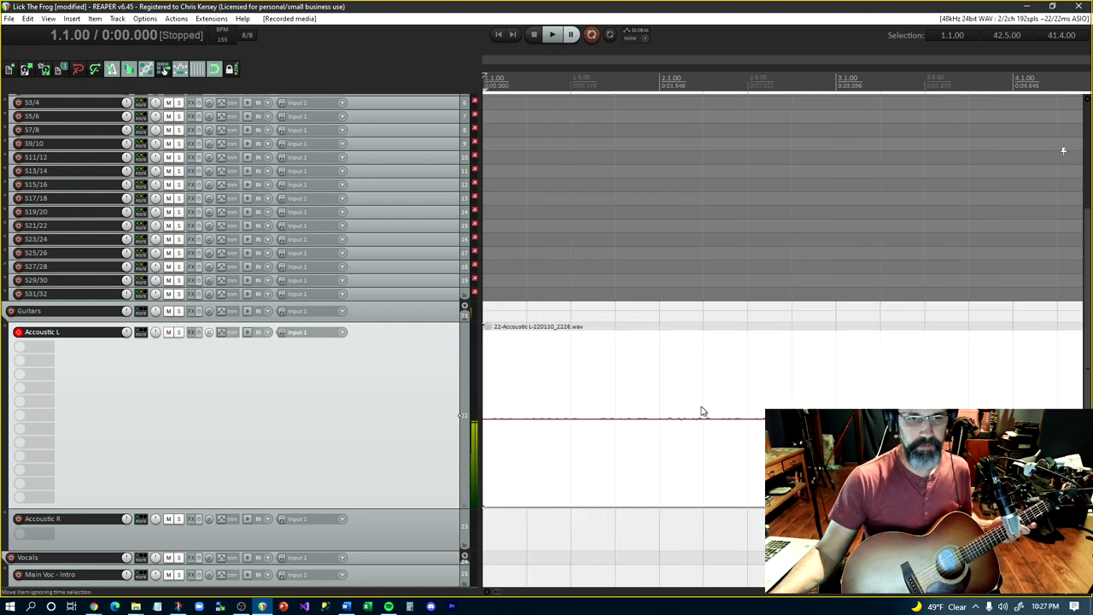
scroll(701, 411, down, 2)
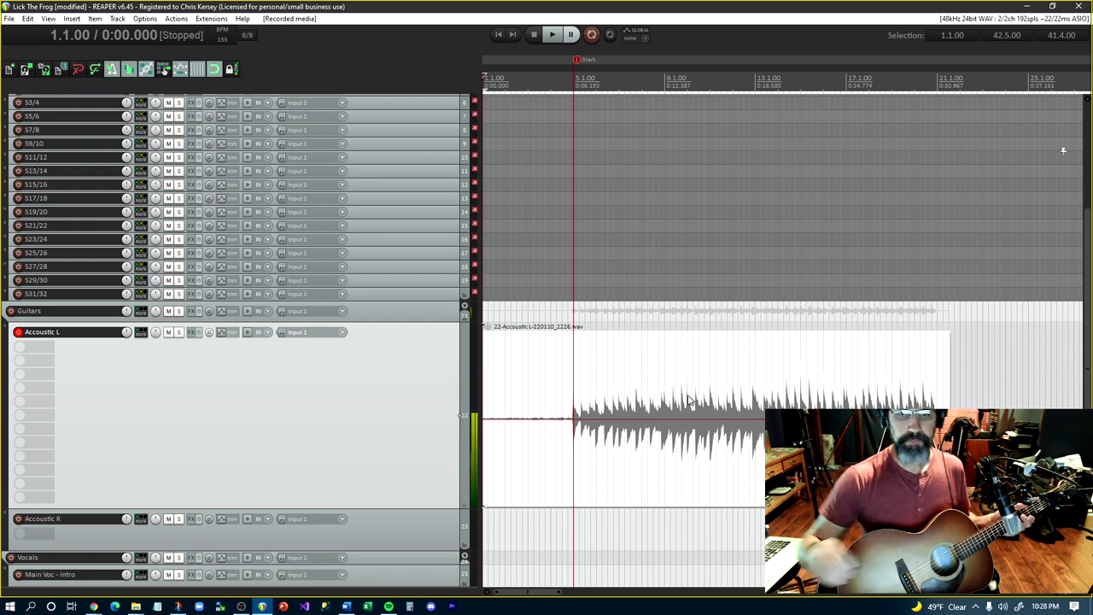
key(space)
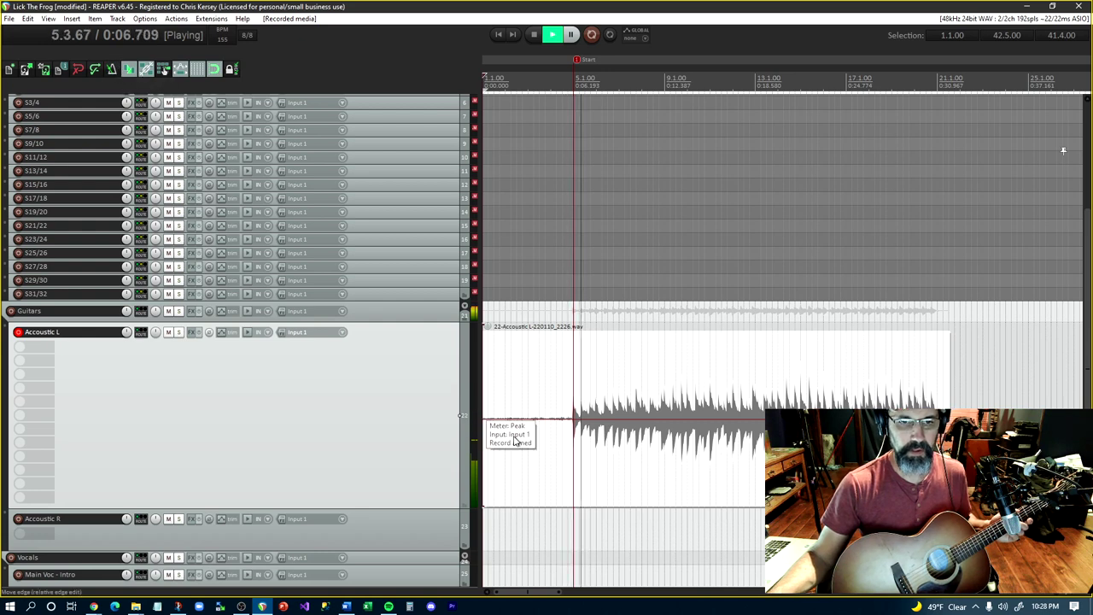
scroll(528, 451, up, 3)
scroll(529, 451, up, 2)
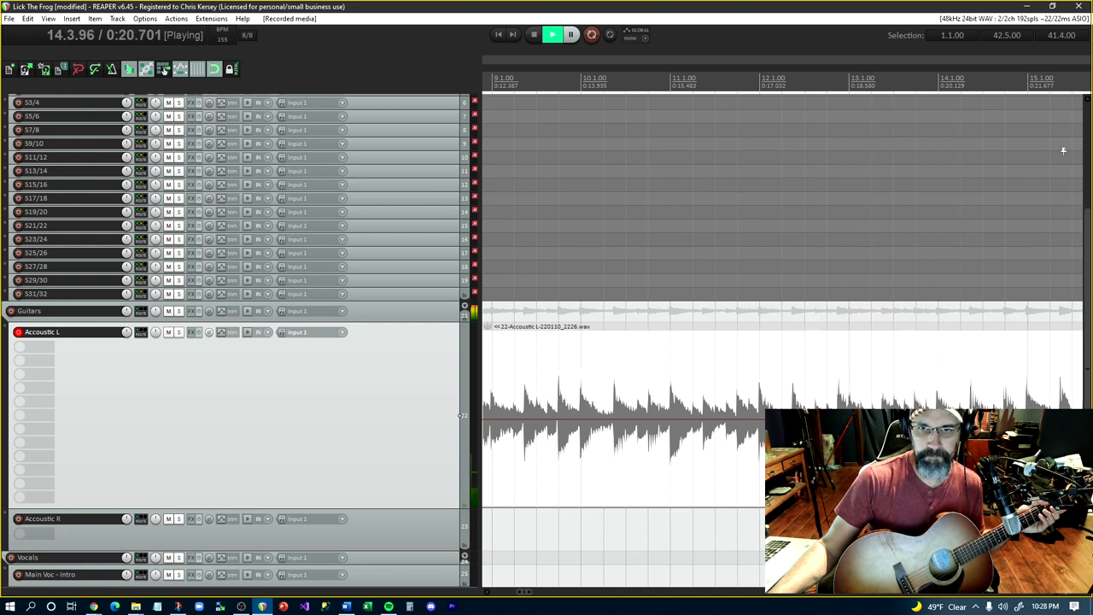
scroll(1063, 151, down, 2)
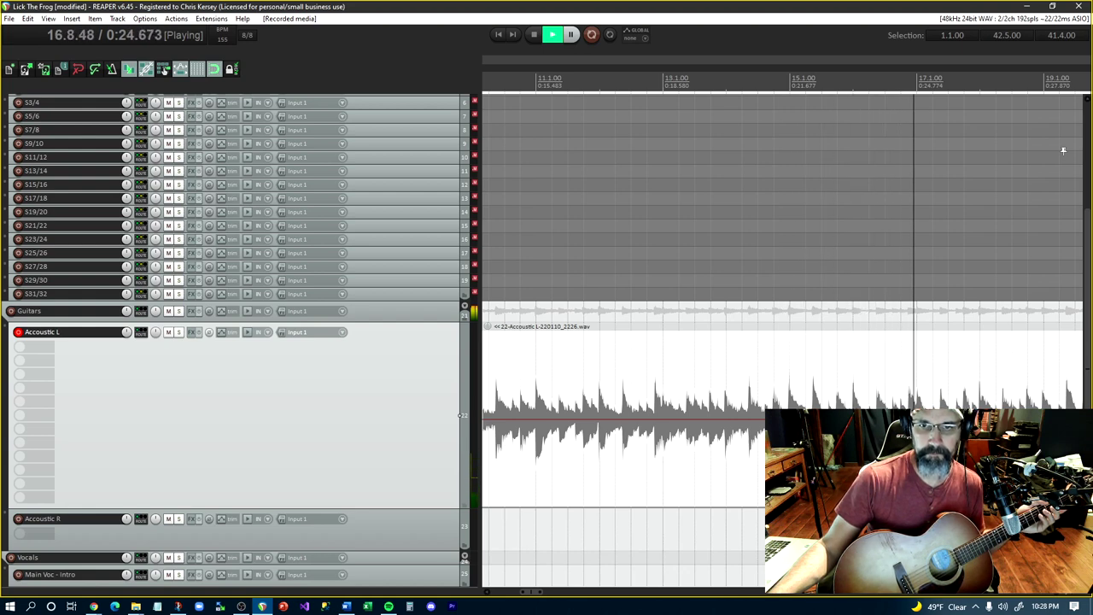
scroll(1063, 150, down, 2)
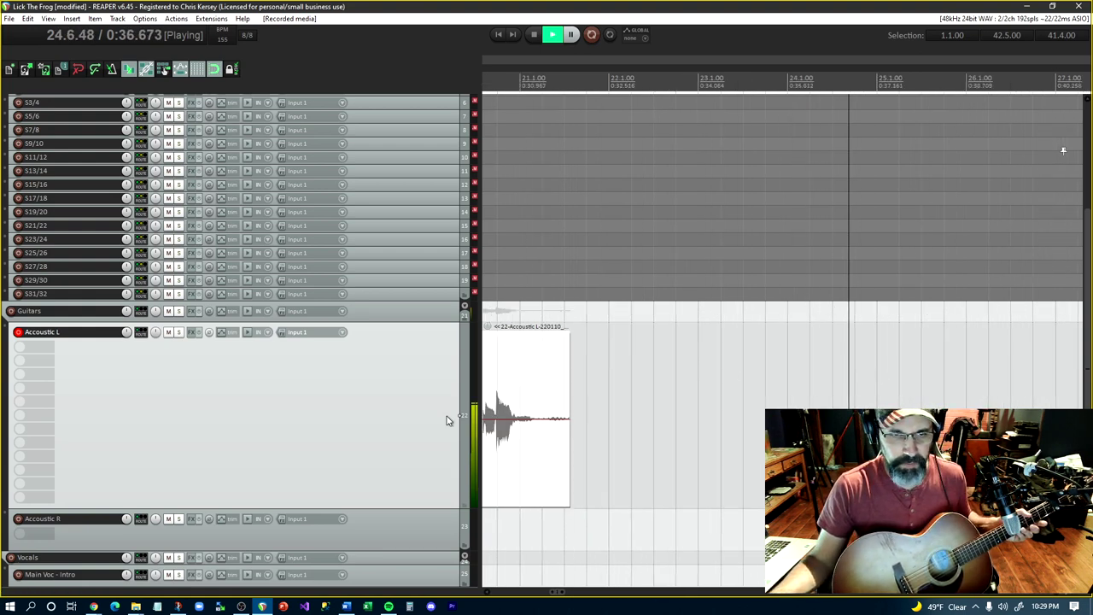
Stop playback and examine the closing bars of the Accoustic L take around bars 19 to 21
scroll(588, 367, up, 2)
scroll(588, 368, down, 2)
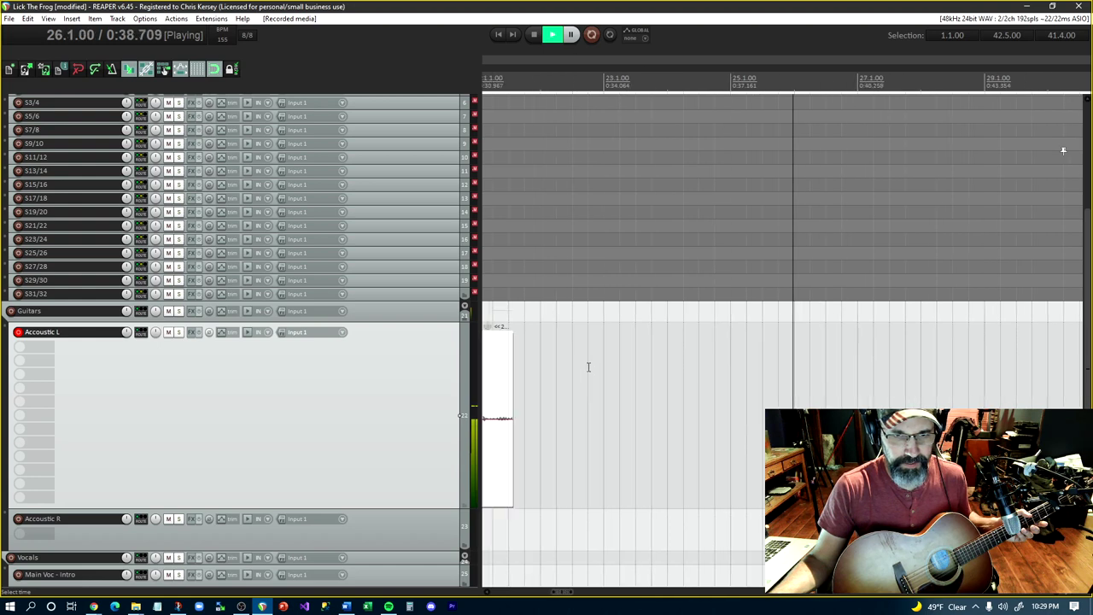
scroll(501, 375, up, 2)
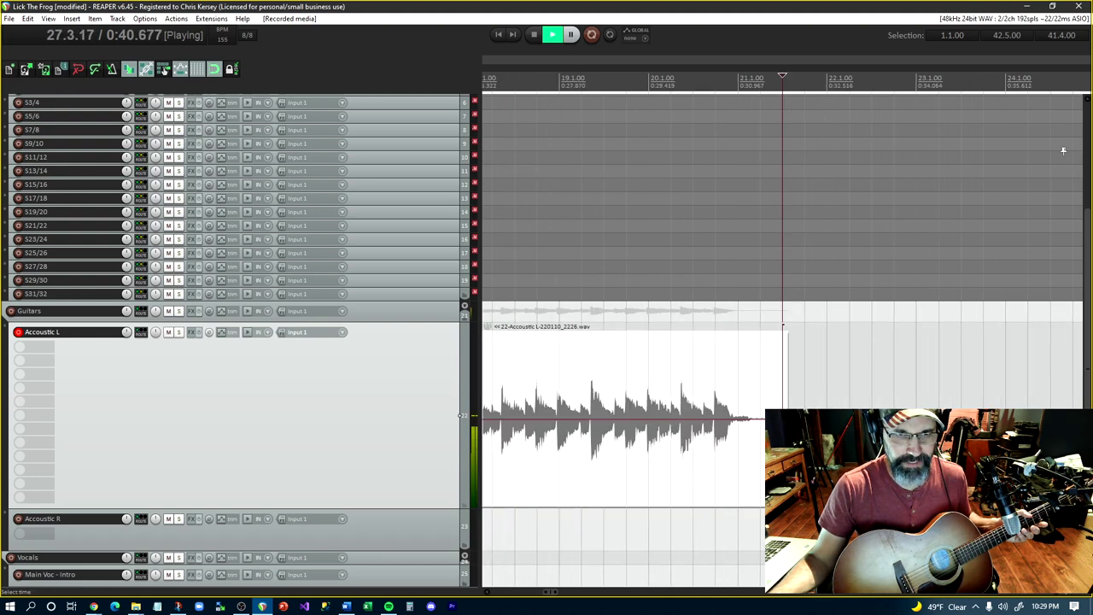
scroll(1063, 150, up, 1)
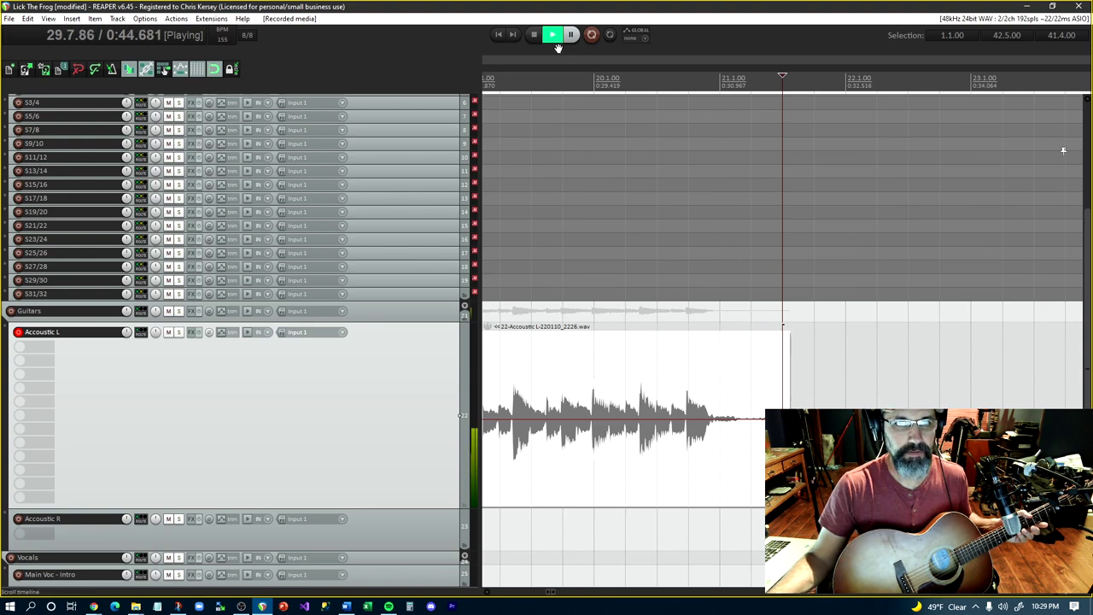
key(space)
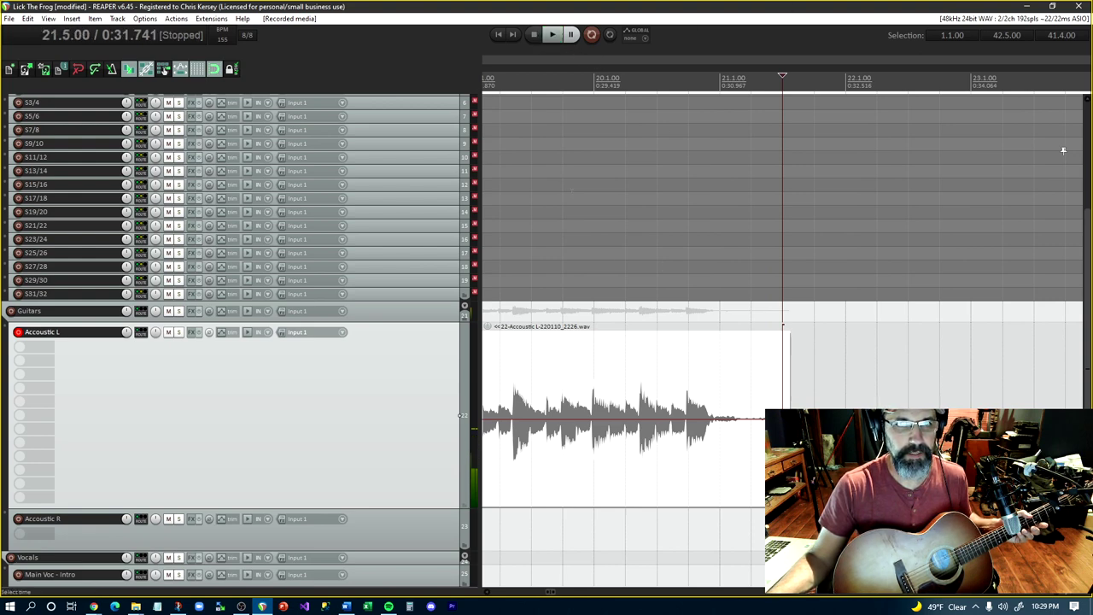
click(527, 370)
scroll(527, 371, up, 1)
scroll(527, 371, up, 1)
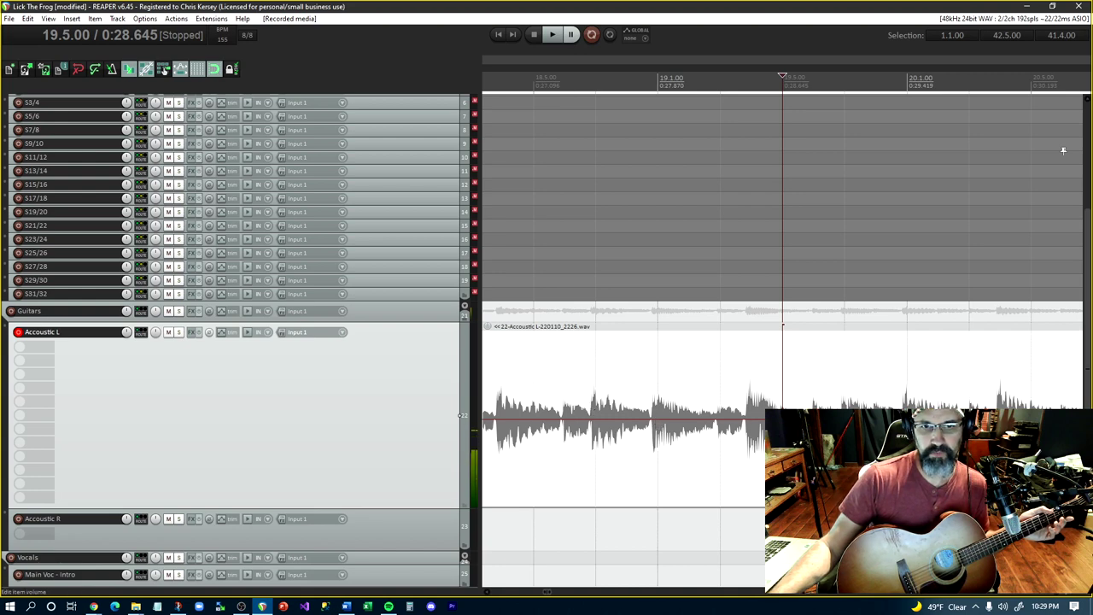
scroll(762, 450, down, 3)
scroll(763, 450, down, 2)
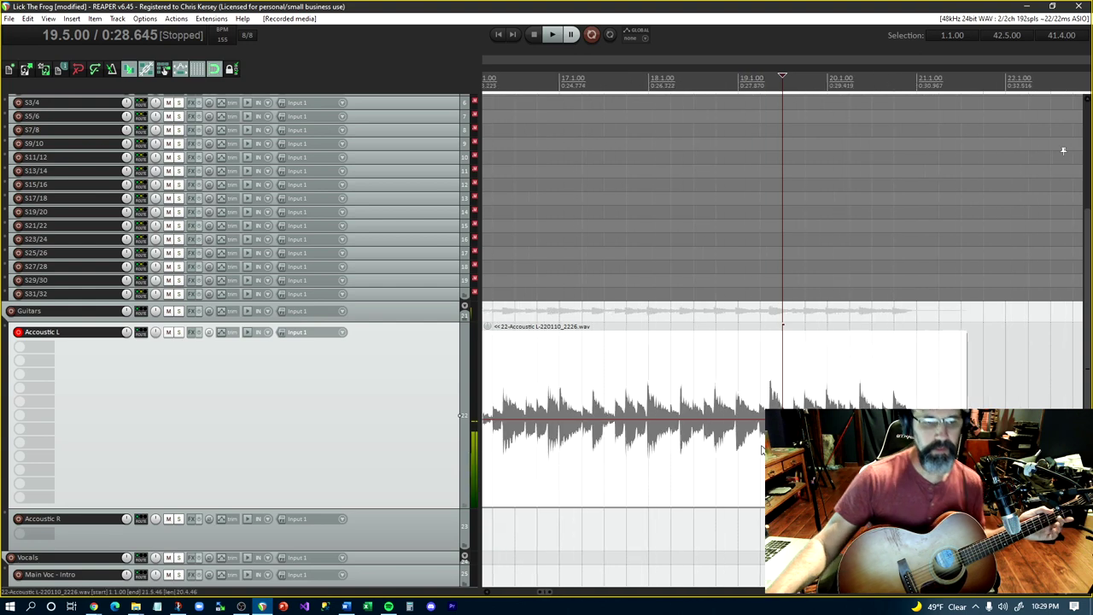
Return to the project start, disarm Accoustic L and arm Accoustic R for recording
click(403, 528)
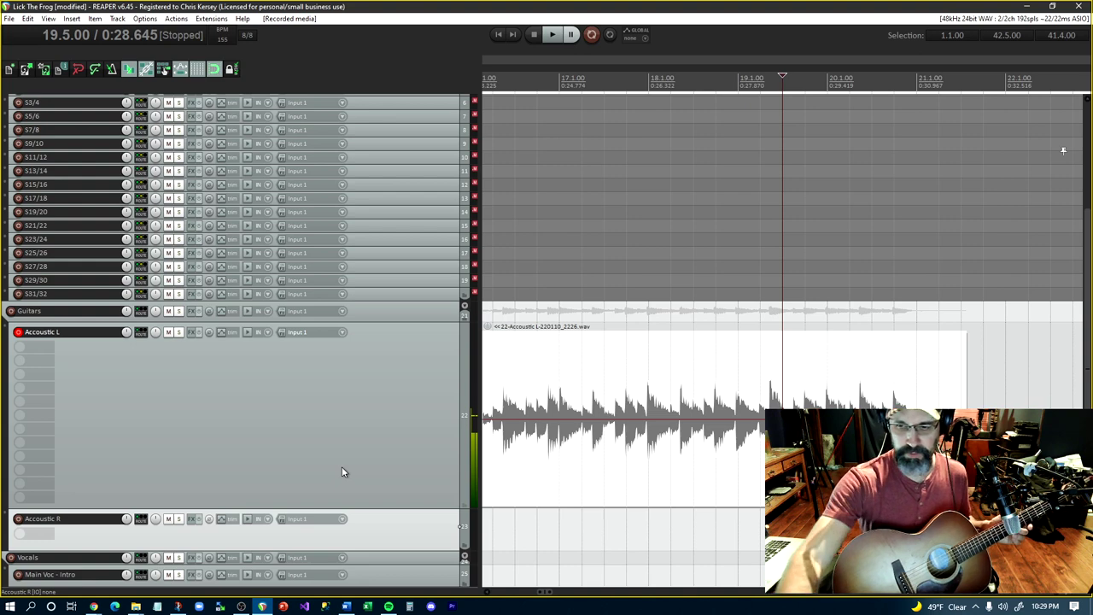
key(Home)
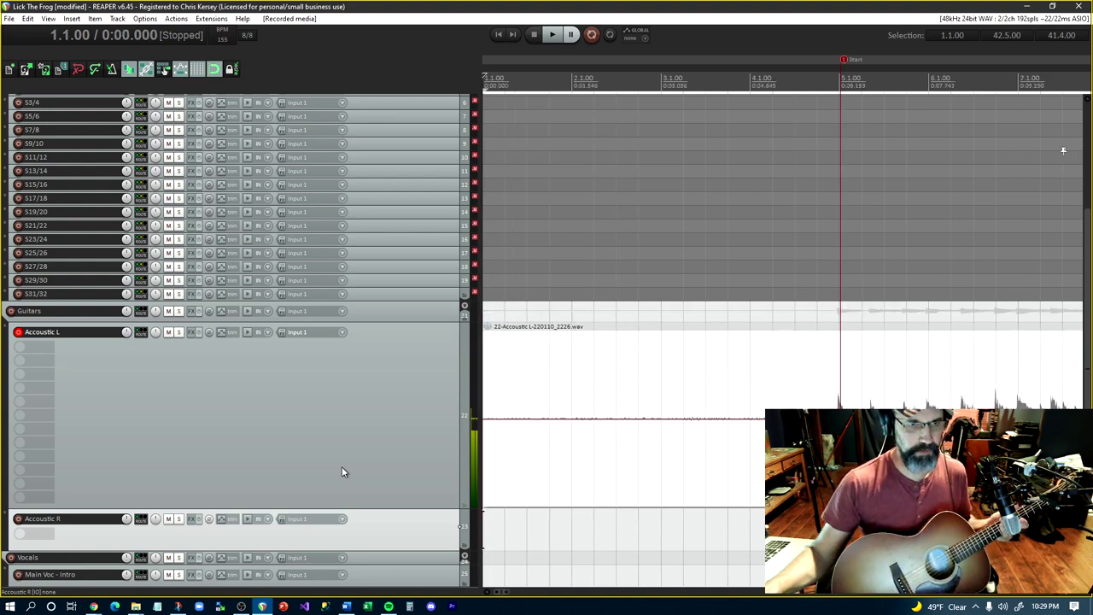
click(18, 332)
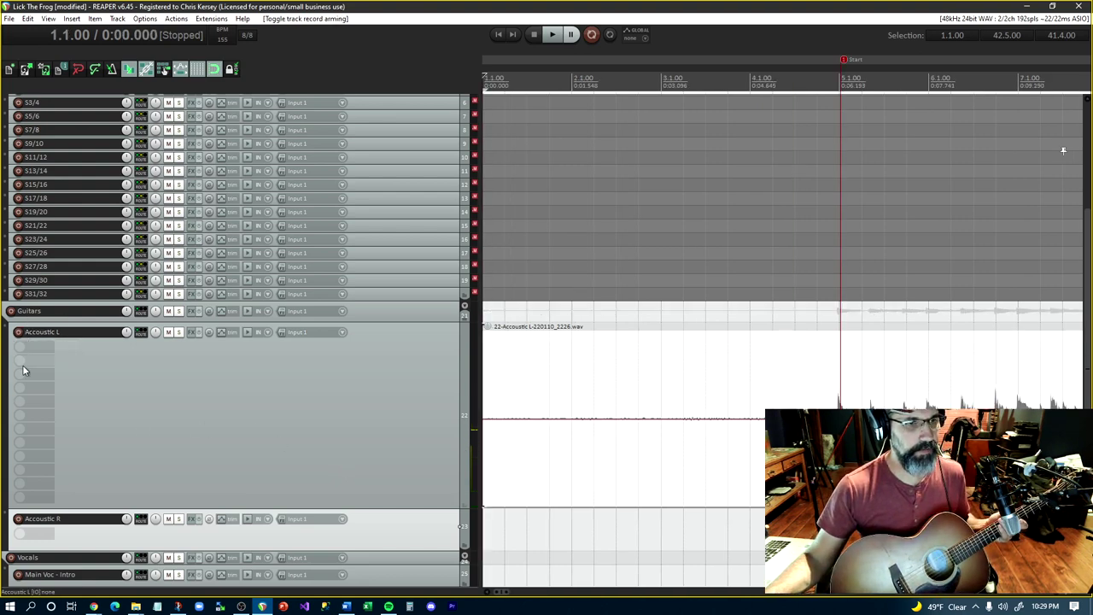
click(18, 519)
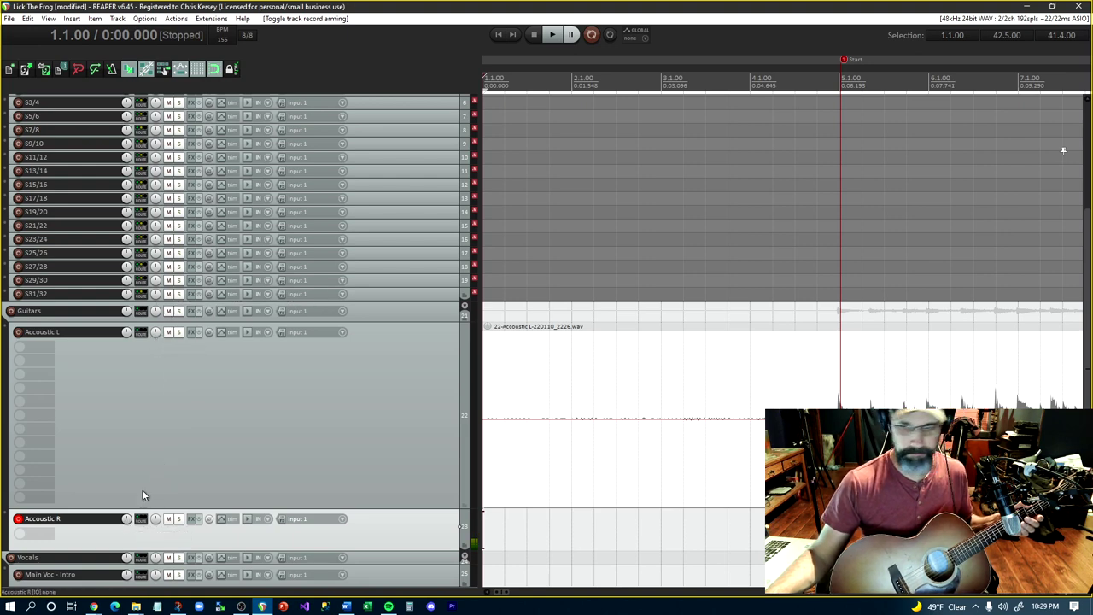
key(ctrl+r)
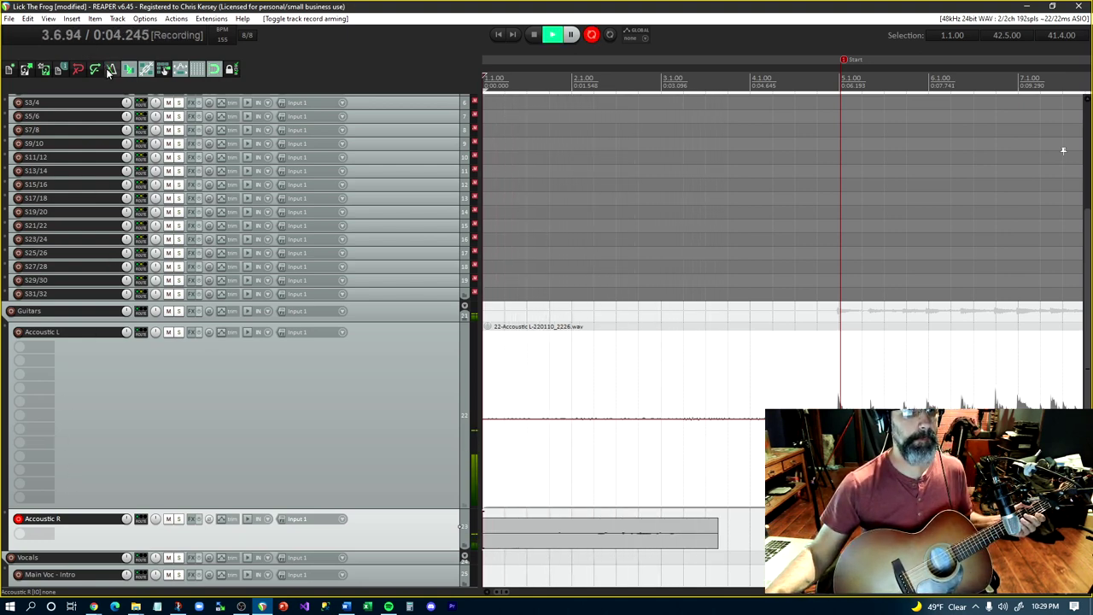
key(space)
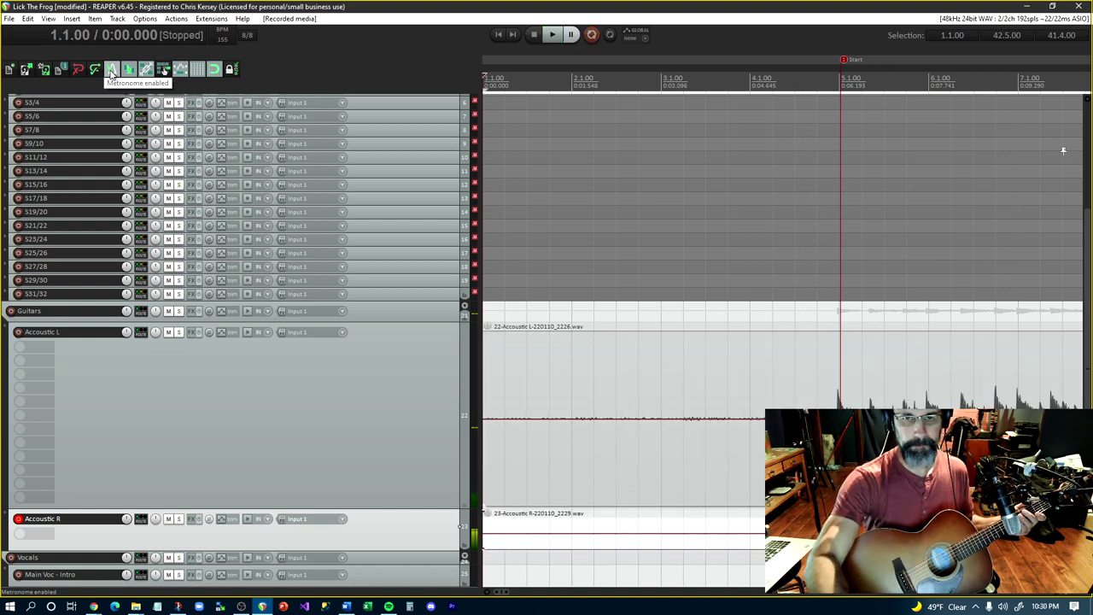
click(613, 531)
key(Delete)
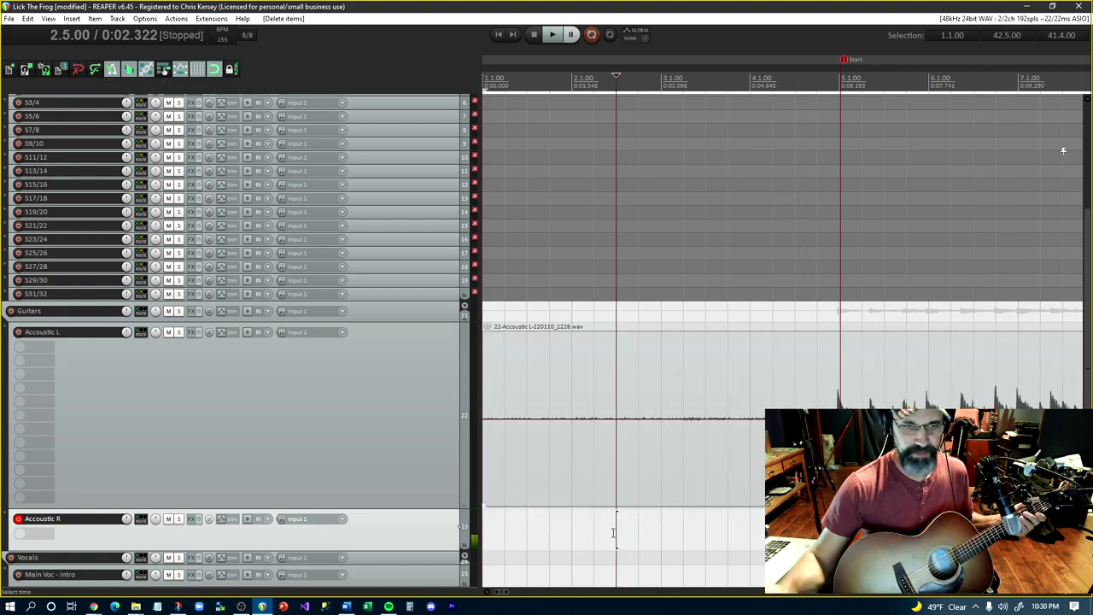
Record the doubled guitar part on Accoustic R from the project start with the metronome on, stopping shortly after bar 21
key(Home)
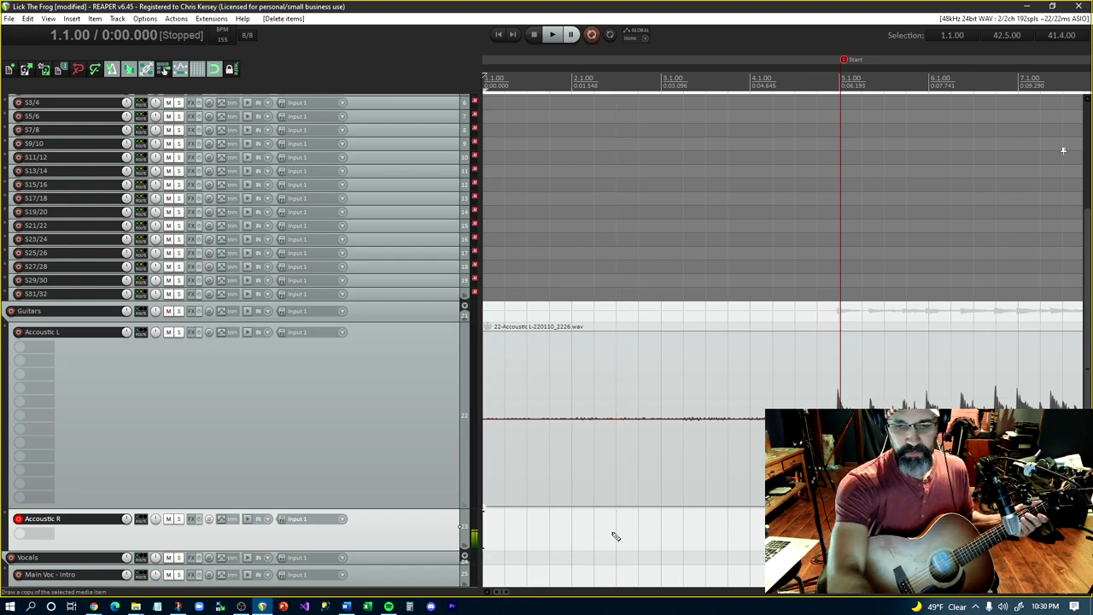
key(ctrl+r)
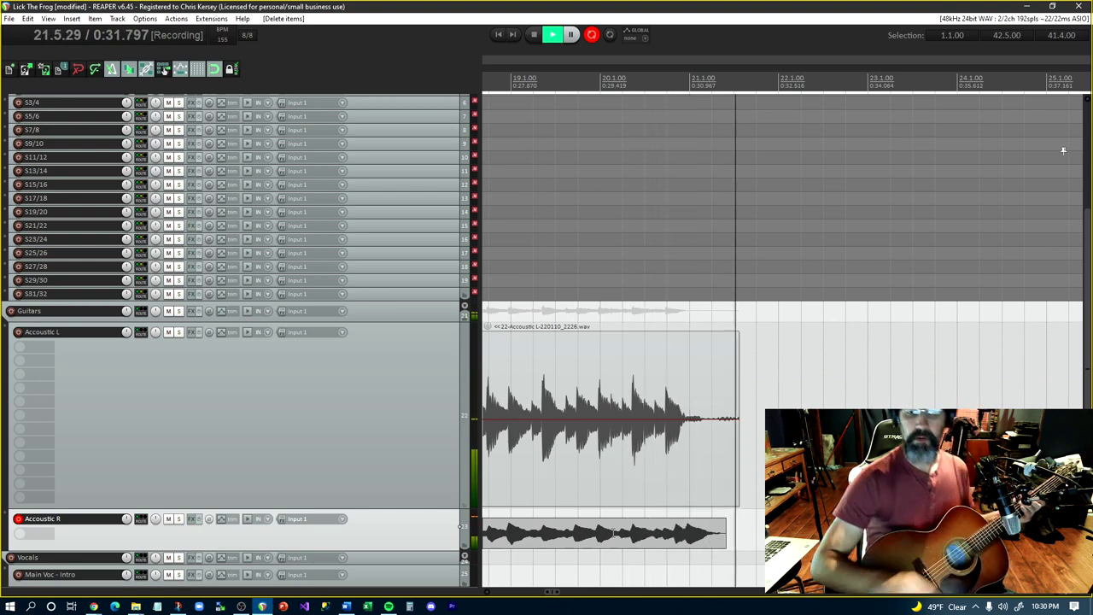
key(space)
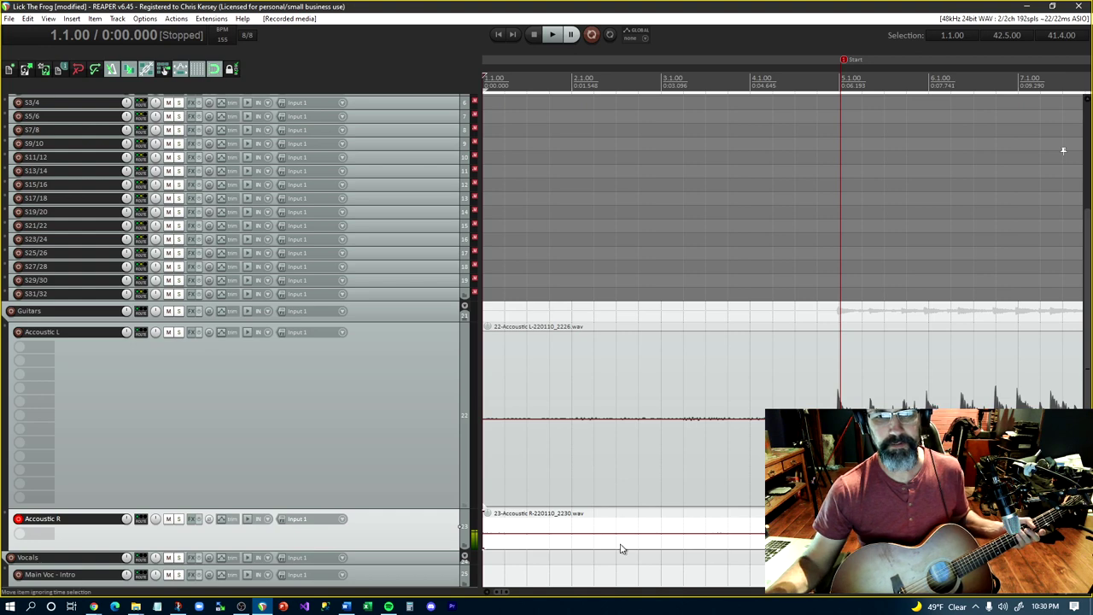
Enlarge the Accoustic R track to about the same height as Accoustic L
scroll(729, 510, up, 2)
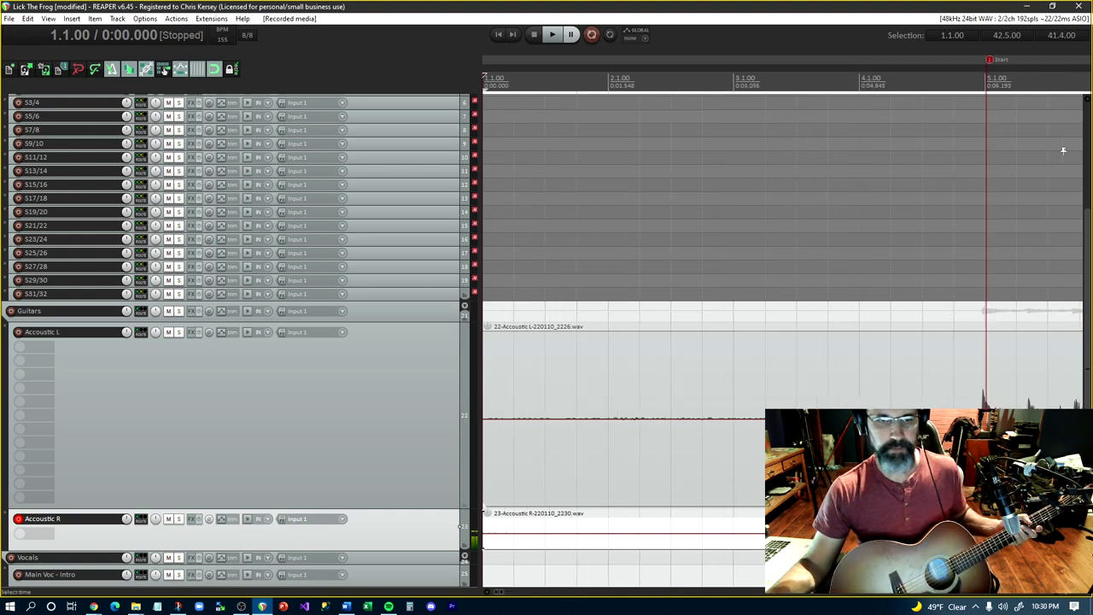
click(406, 356)
scroll(406, 352, down, 1)
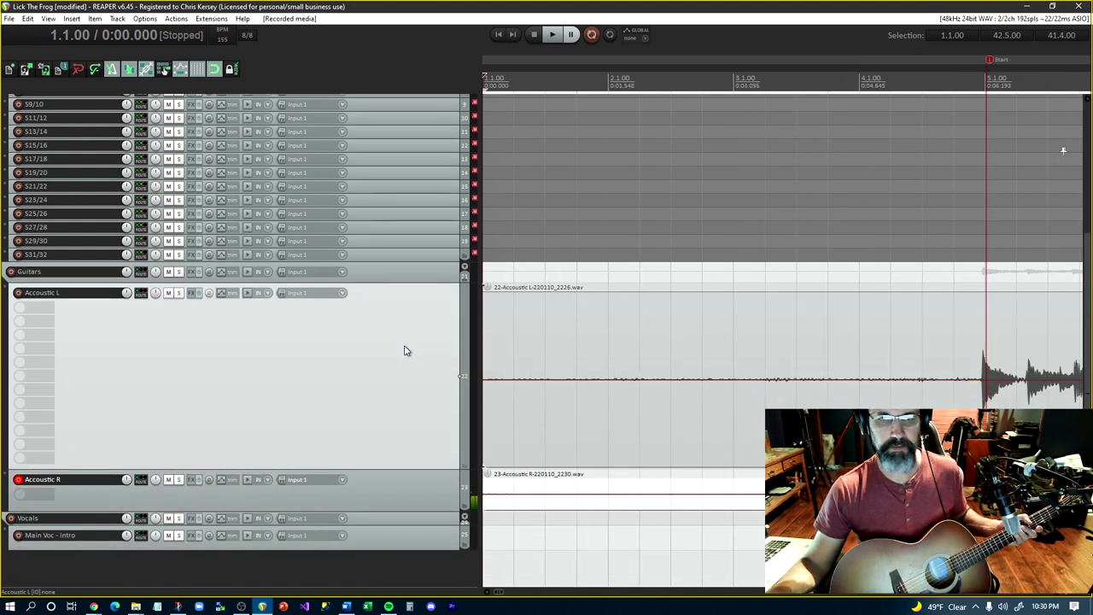
click(429, 517)
click(429, 509)
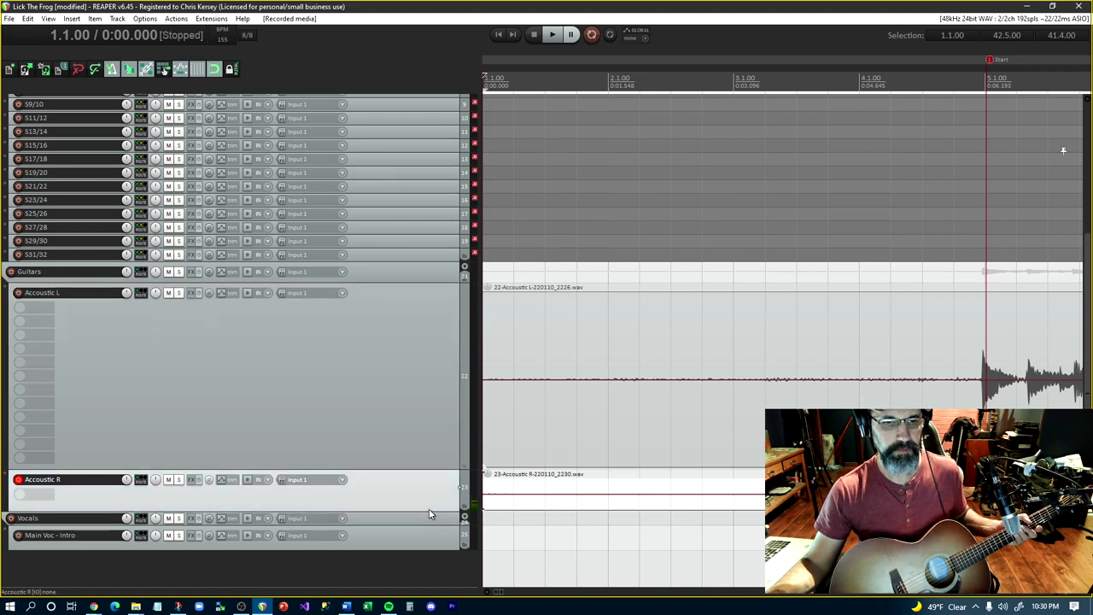
drag(429, 510, 430, 567)
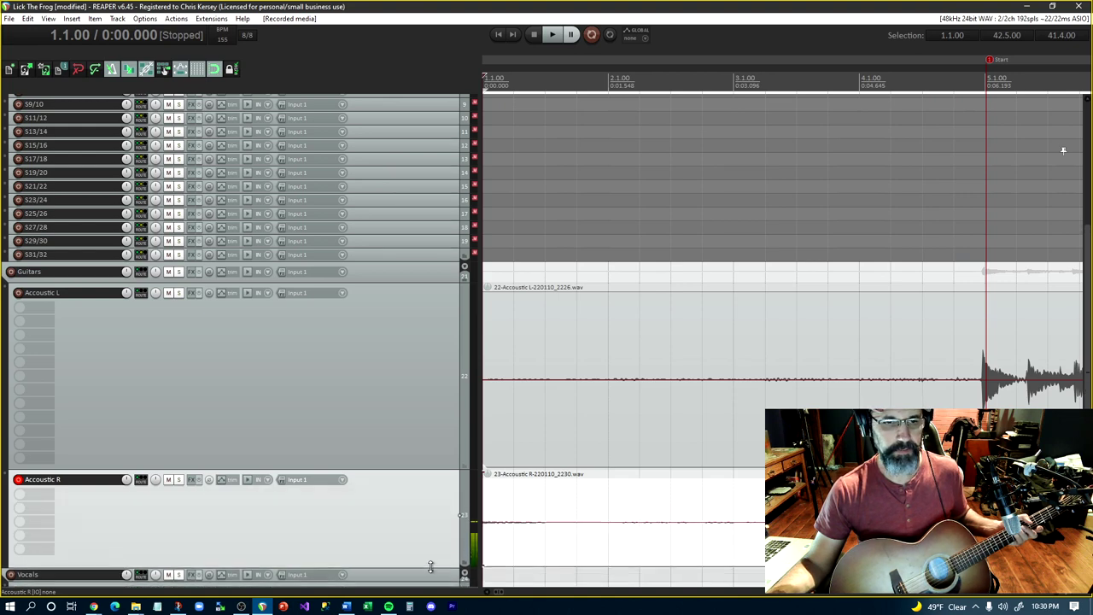
scroll(410, 513, down, 2)
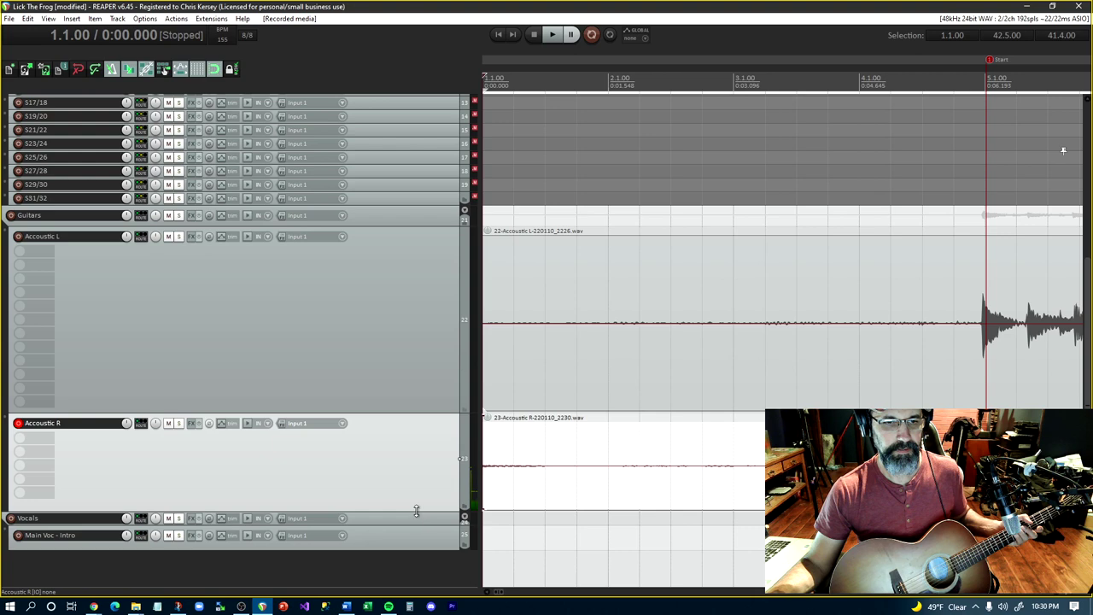
drag(414, 512, 418, 577)
Compact the tracks inside the Drum Bus folder
scroll(476, 453, up, 3)
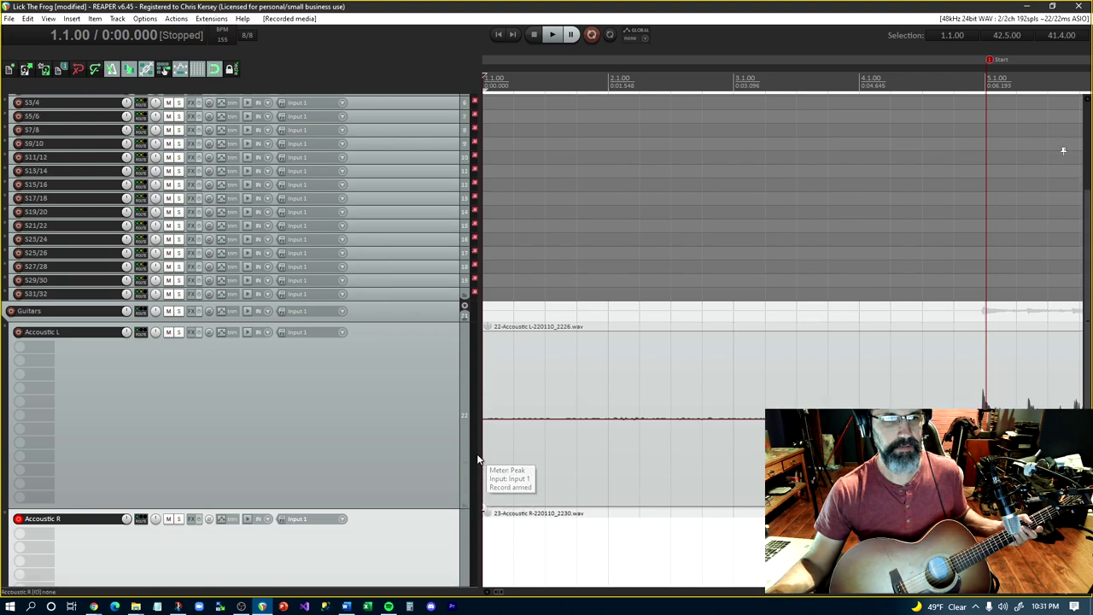
scroll(423, 376, up, 3)
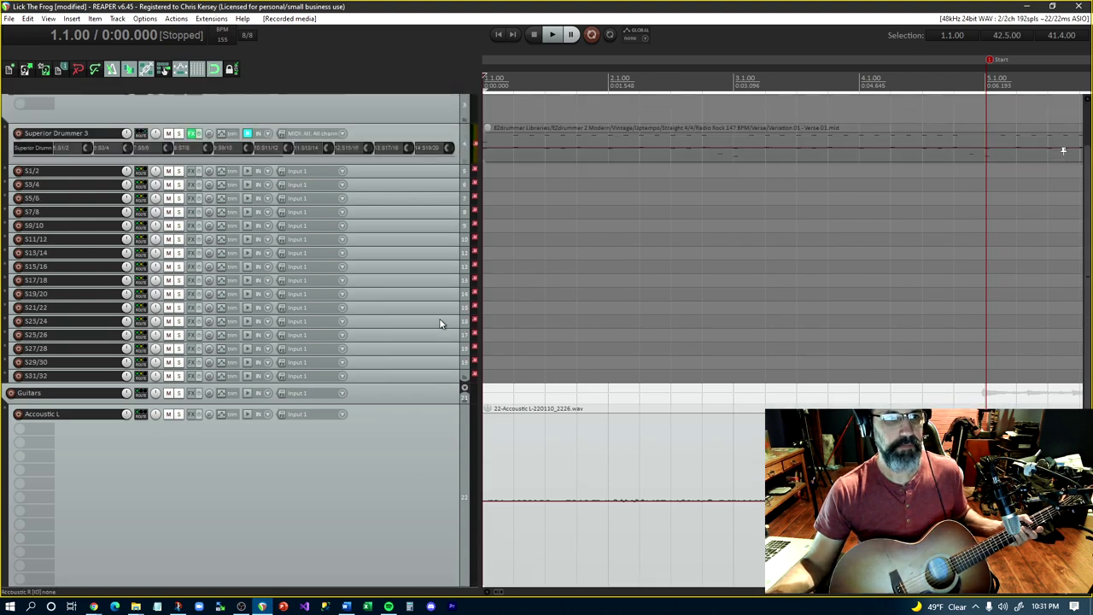
scroll(446, 138, up, 1)
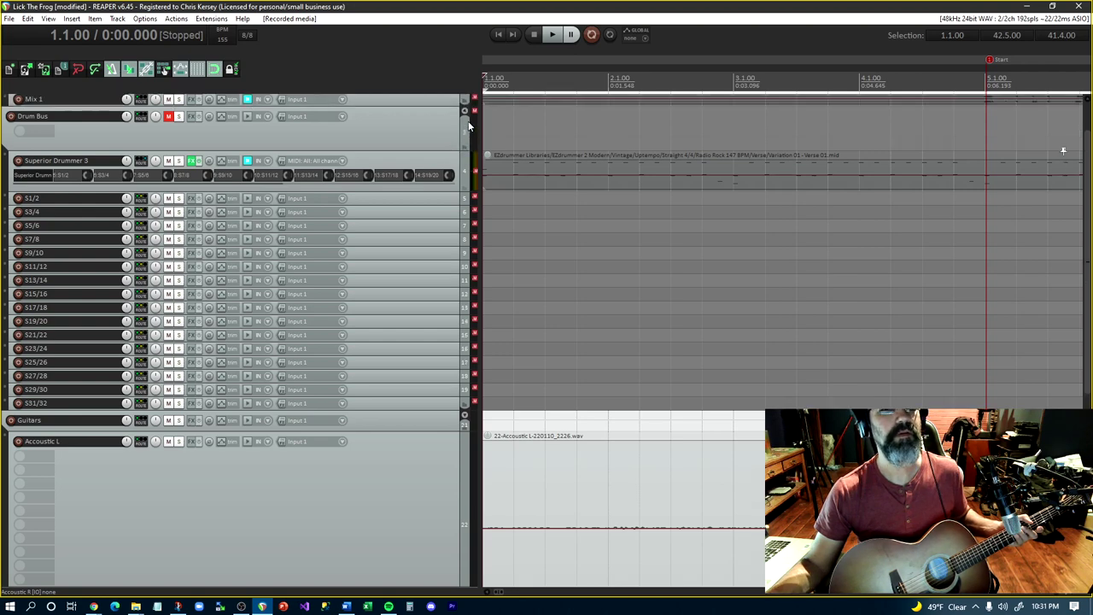
click(465, 112)
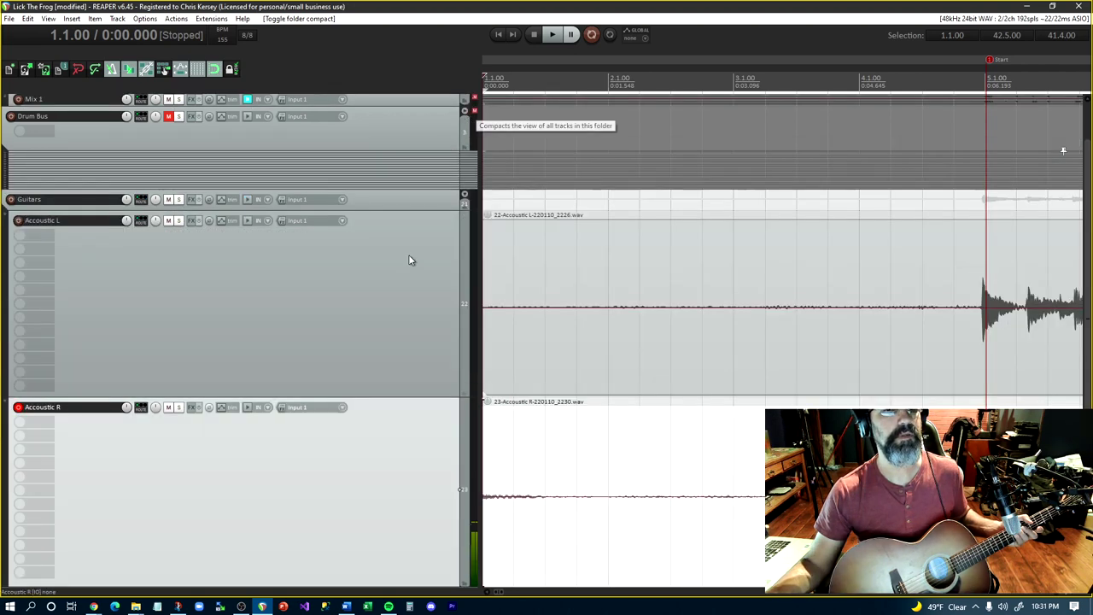
Compare the Accoustic L and Accoustic R waveforms around the Start marker and through the following bars
click(402, 291)
click(418, 475)
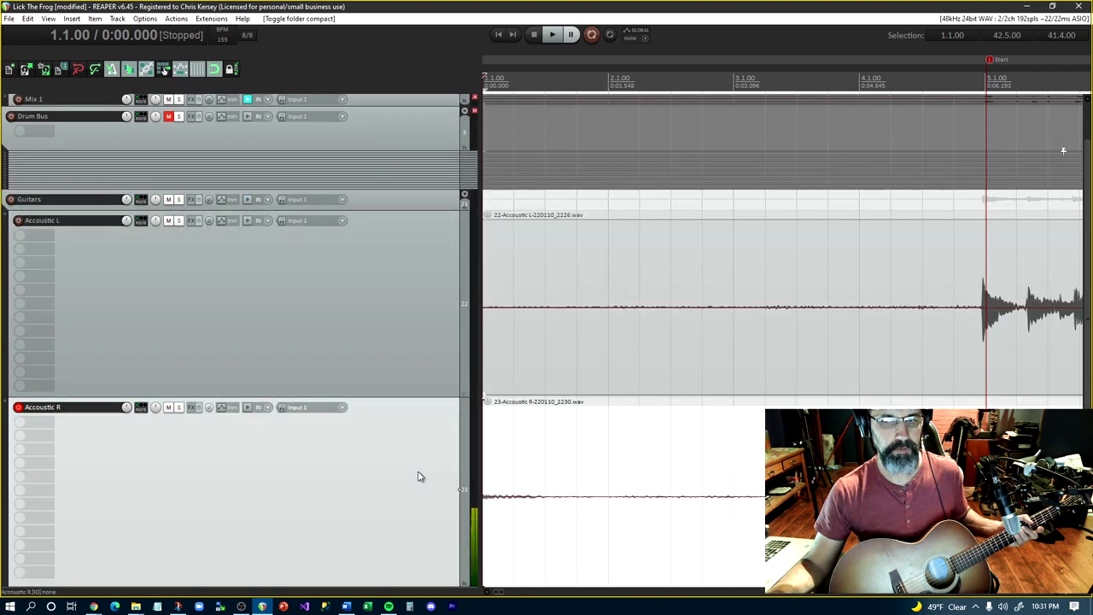
scroll(436, 543, down, 3)
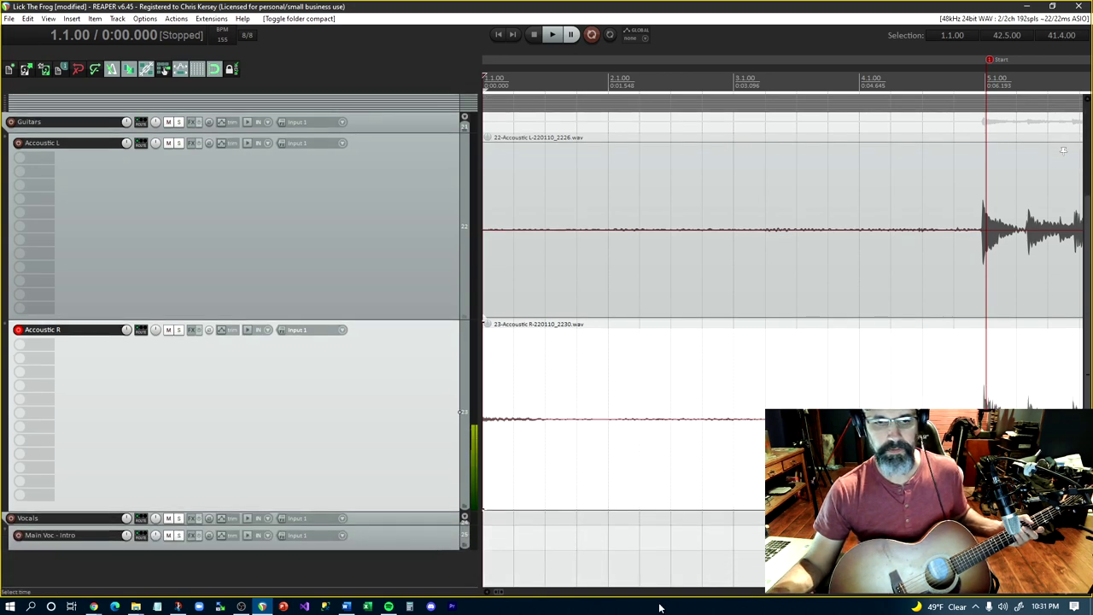
drag(500, 595, 507, 598)
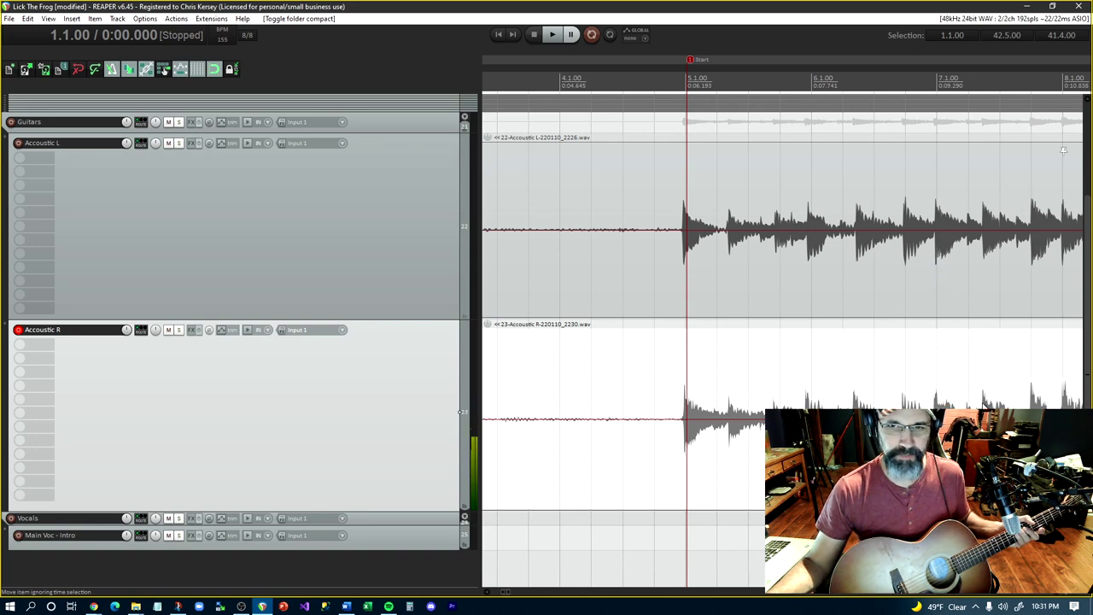
scroll(1062, 151, up, 4)
scroll(1062, 150, down, 6)
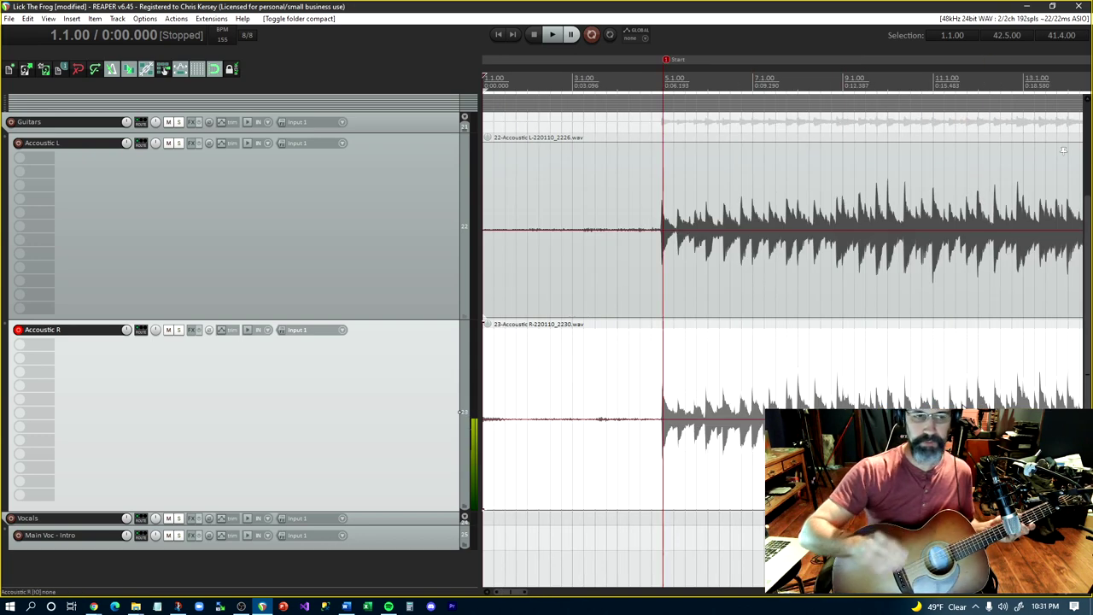
Set the volume of Accoustic L to -inf dB and Accoustic R to +12.0 dB, and disarm Accoustic R for recording
scroll(678, 207, up, 1)
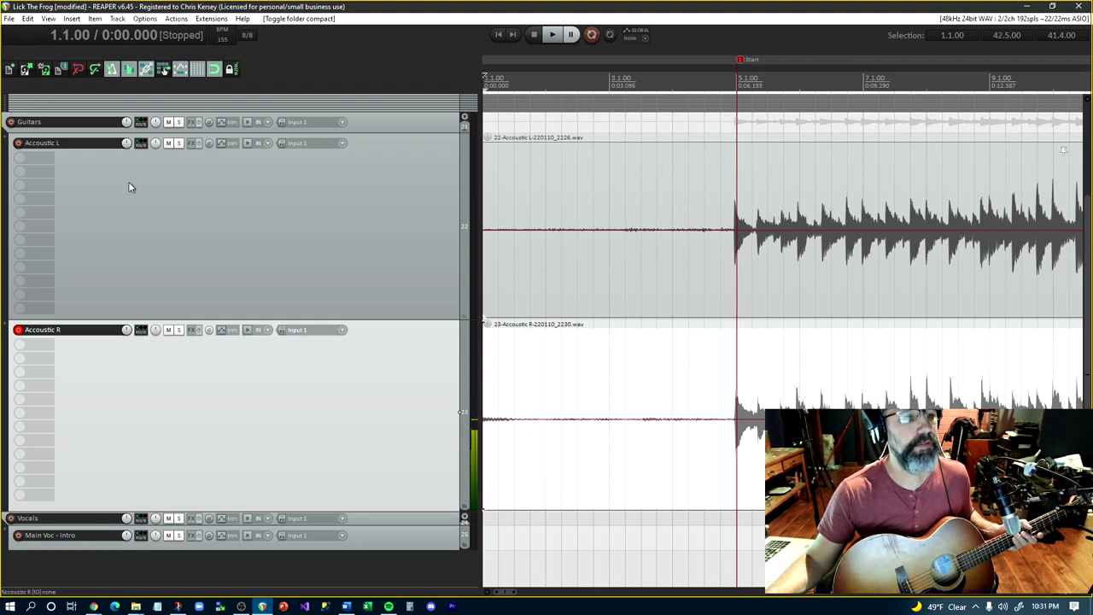
click(133, 203)
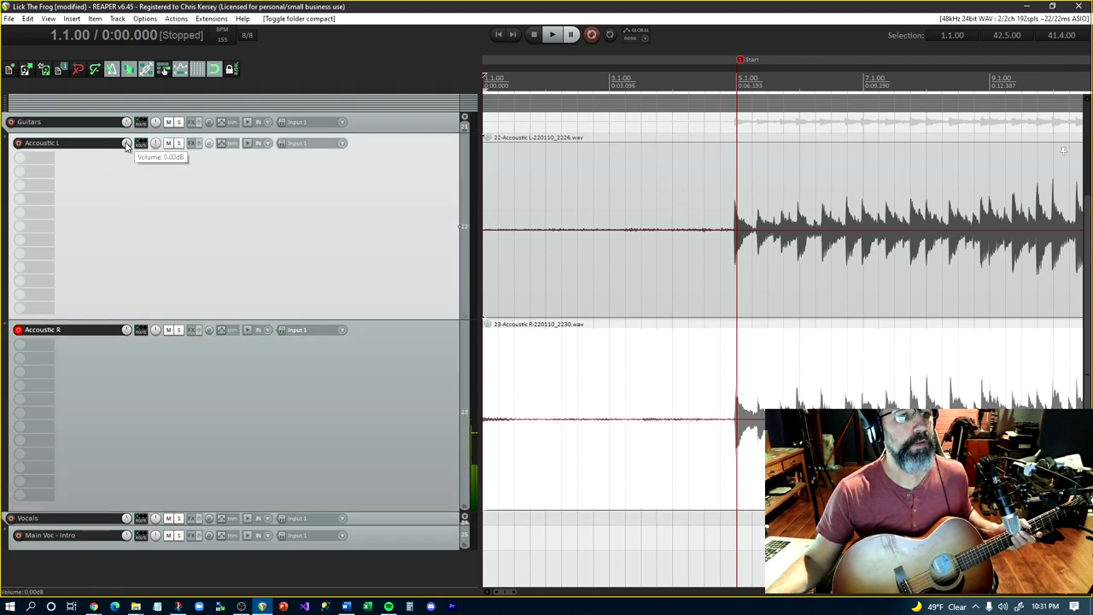
drag(127, 143, 126, 196)
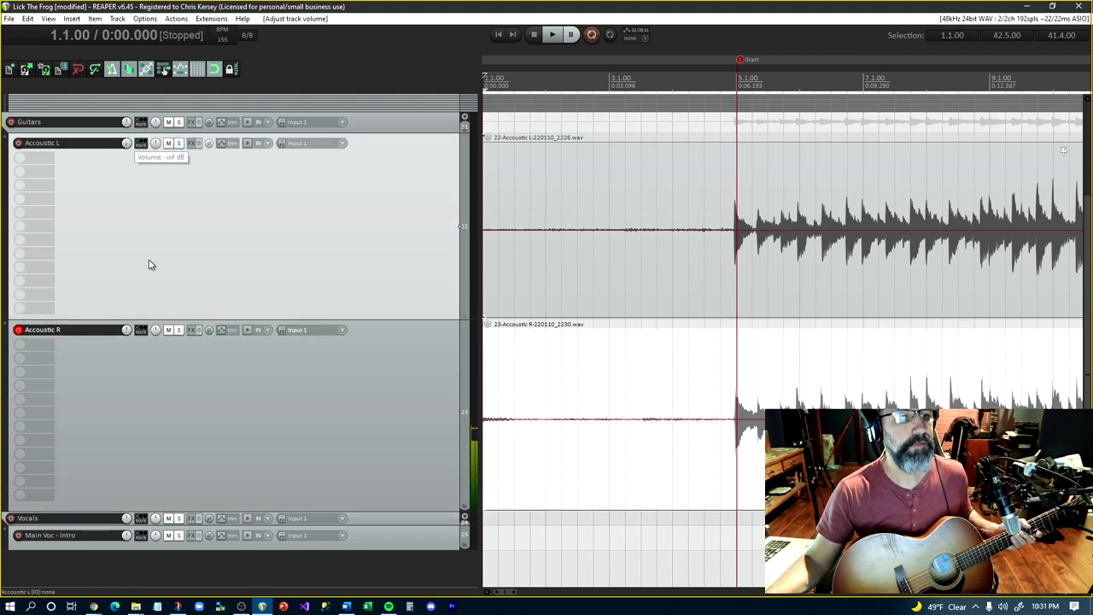
drag(126, 331, 126, 335)
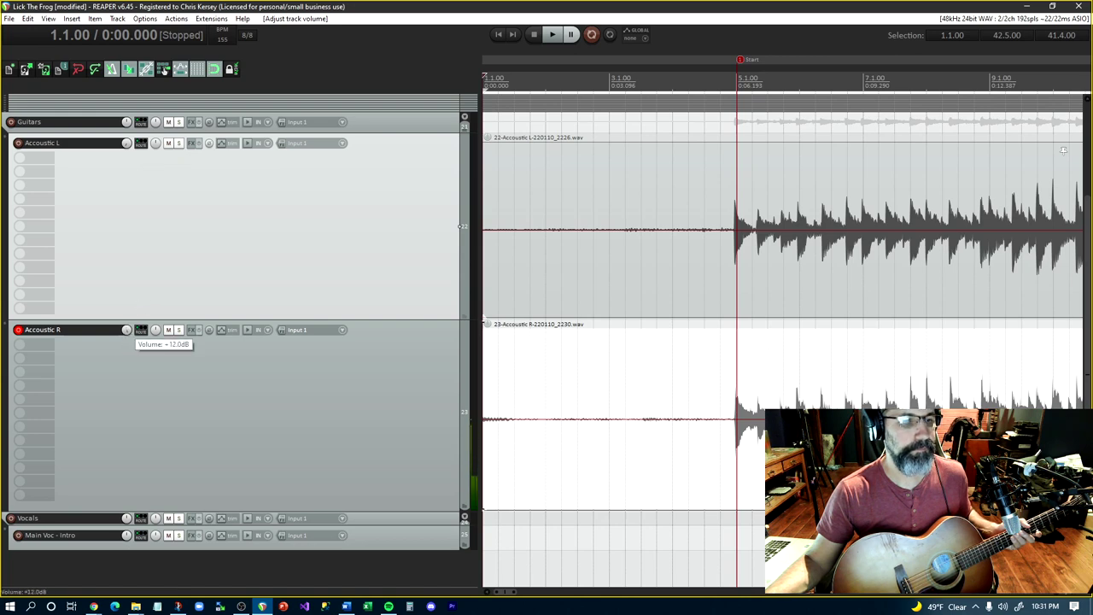
click(19, 330)
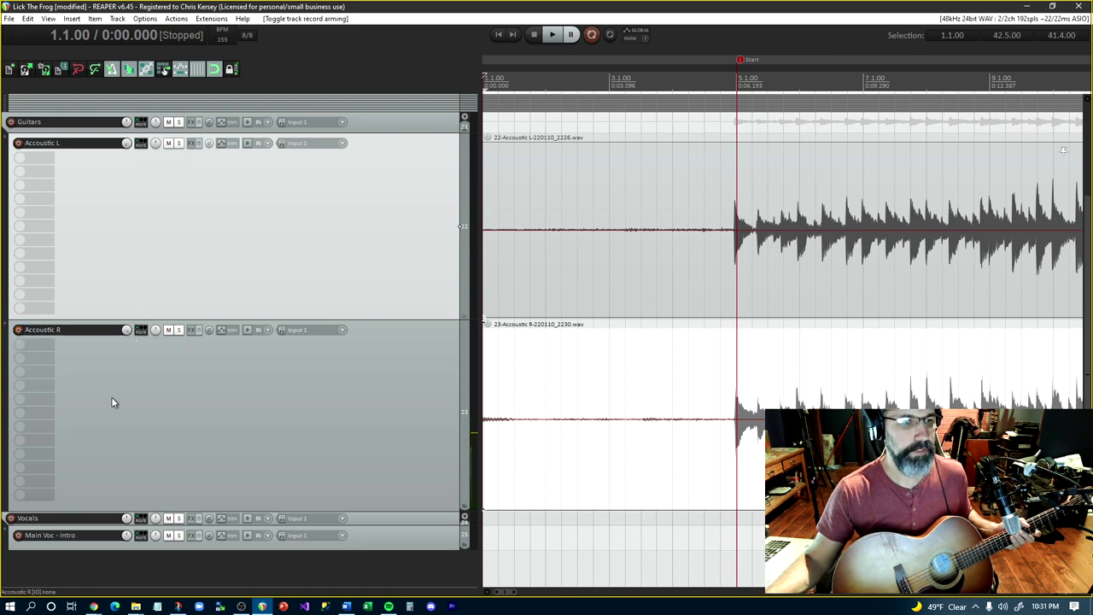
Play both guitar takes from the project start while adjusting the track volumes, stop near bar 14, and return to the start
key(space)
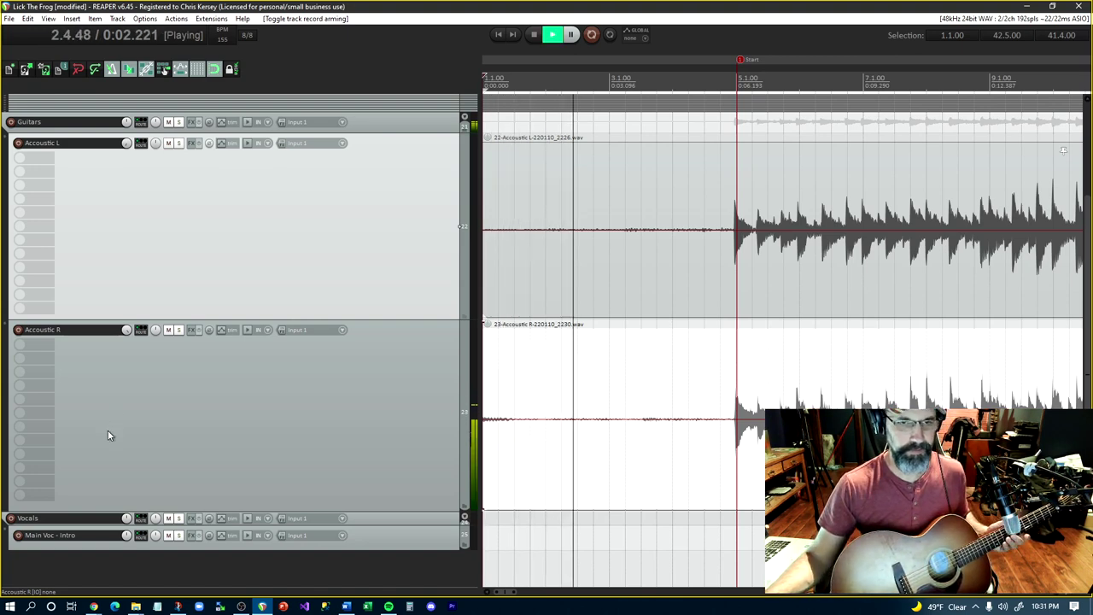
click(498, 401)
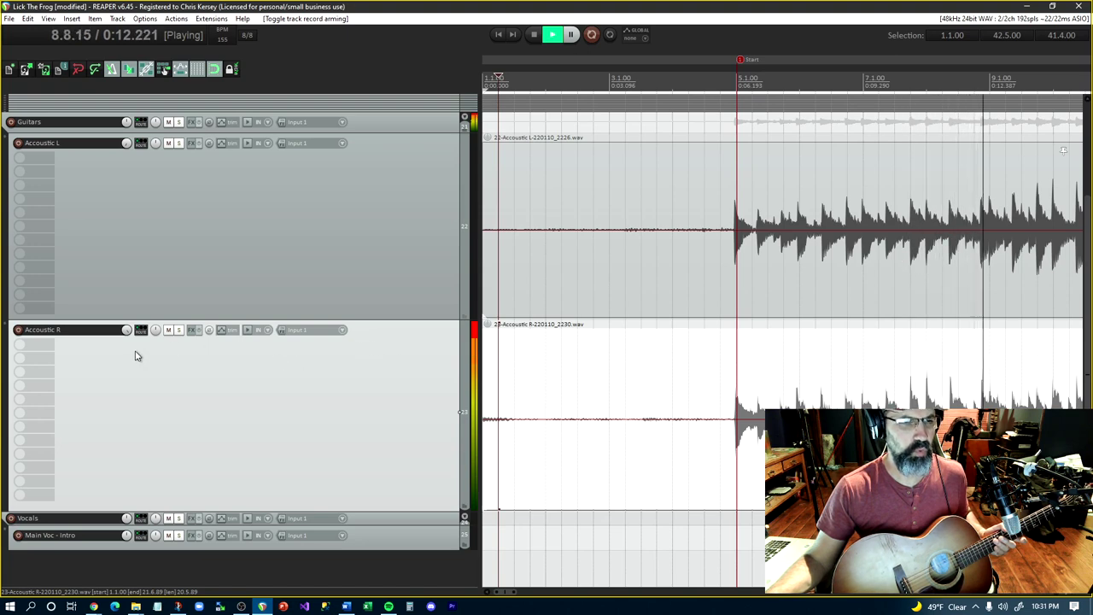
mouse_move(126, 329)
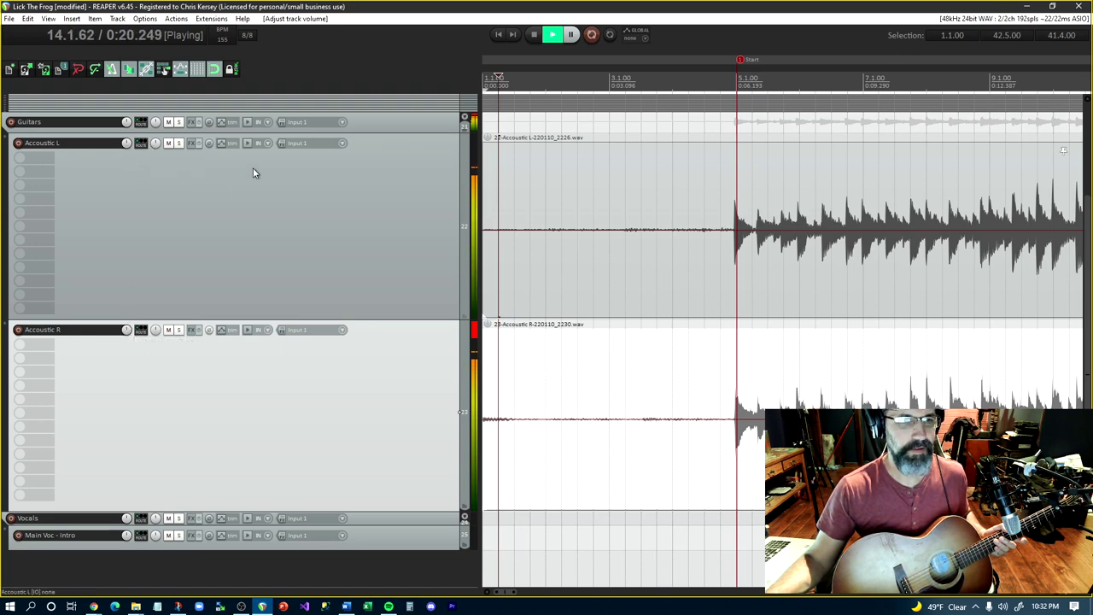
click(534, 35)
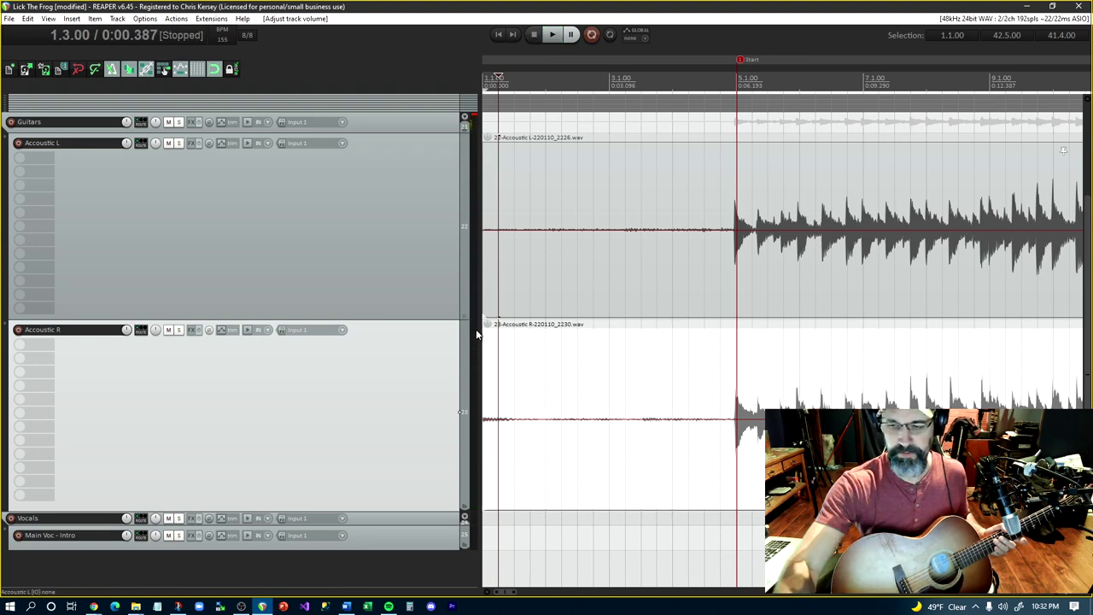
key(Home)
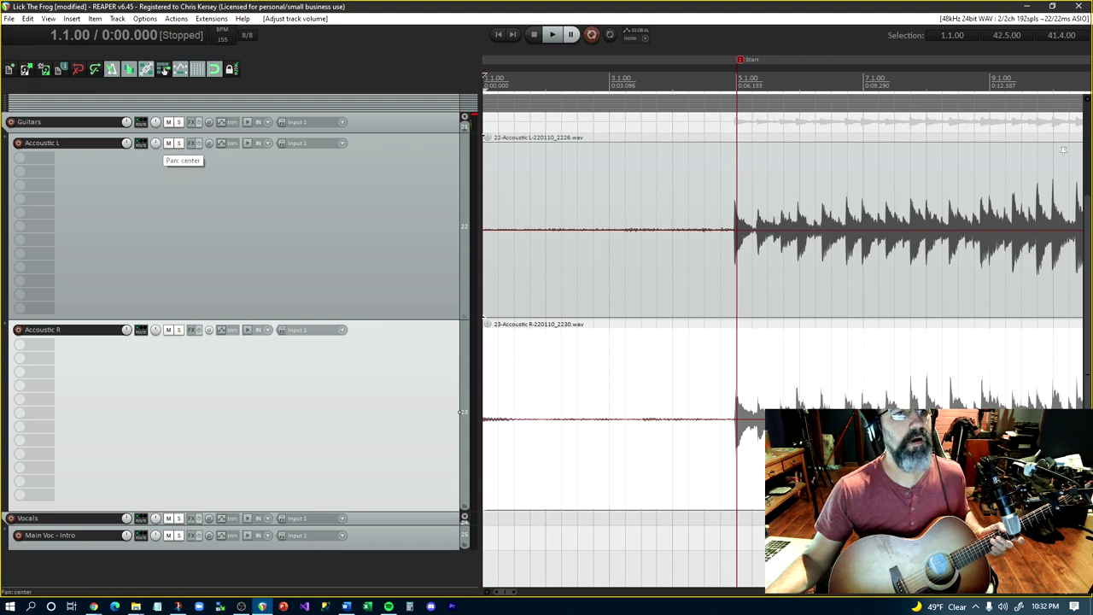
Pan Accoustic L and Accoustic R to their respective sides and turn off the metronome
drag(155, 143, 155, 145)
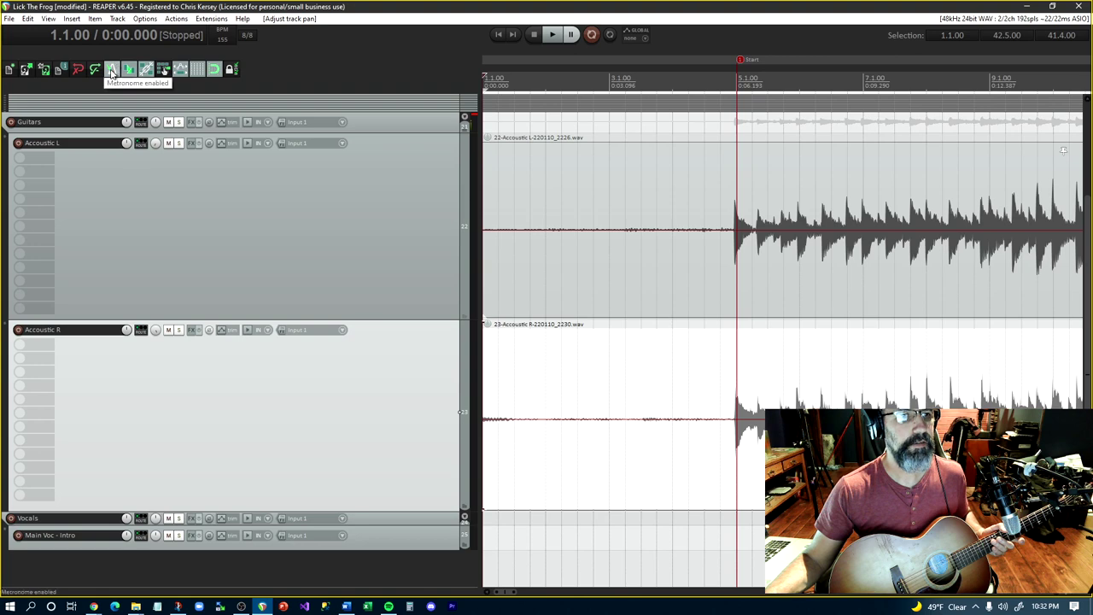
click(268, 209)
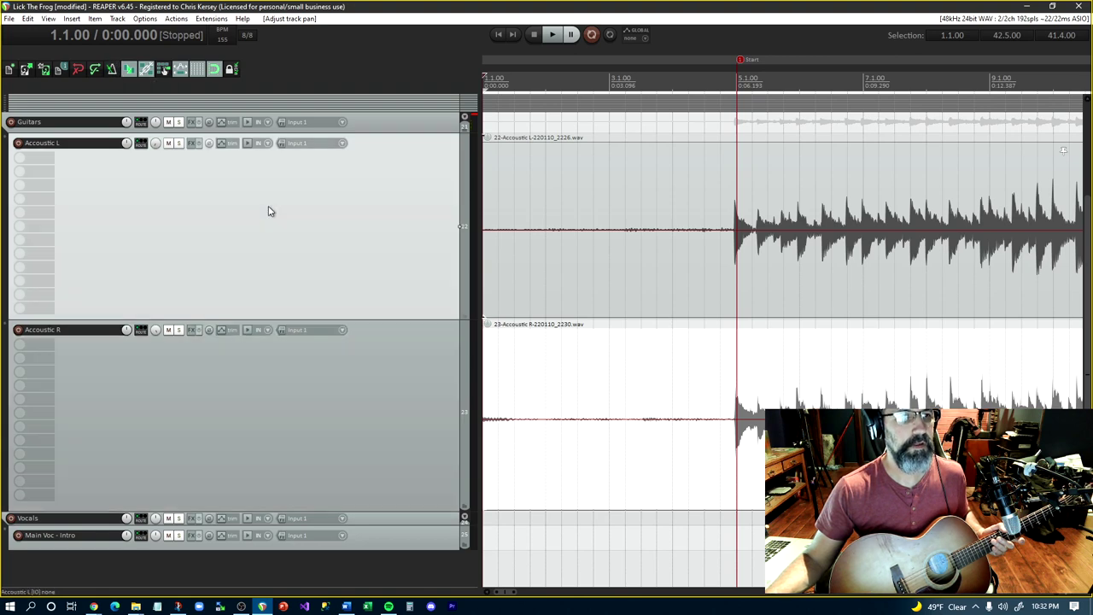
Unmute the Drum Bus and look over its drum pattern in the opening bars and across the song
scroll(268, 210, up, 3)
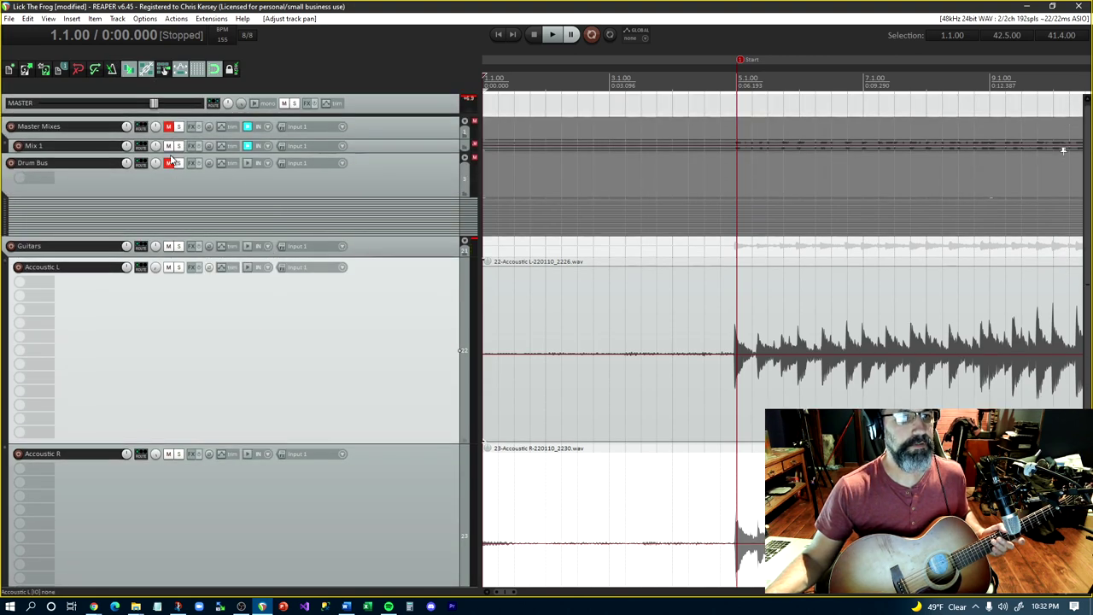
click(168, 163)
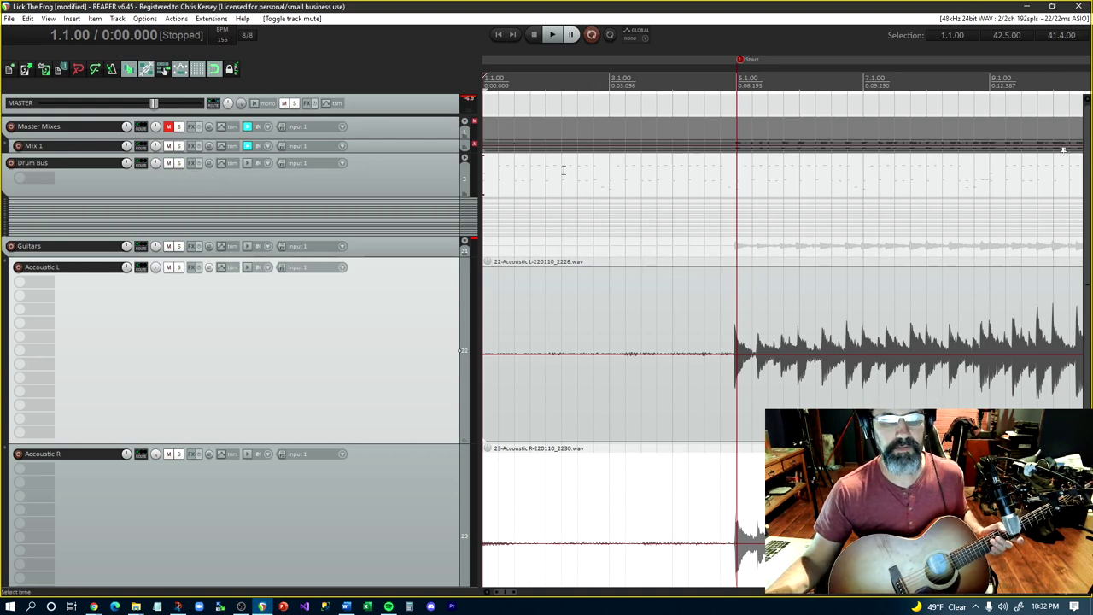
click(589, 184)
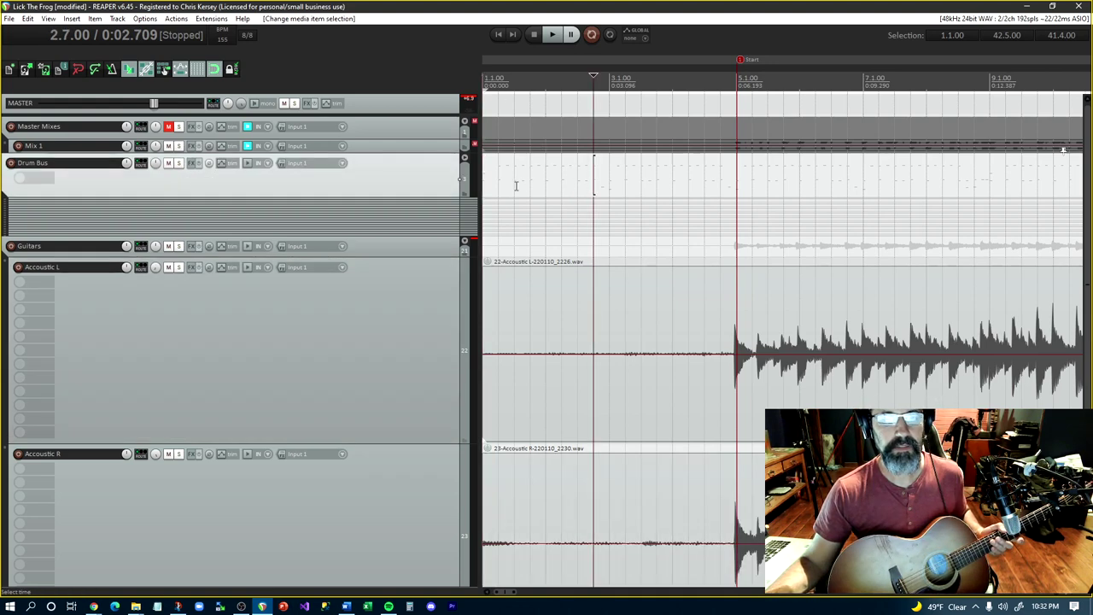
scroll(523, 164, up, 3)
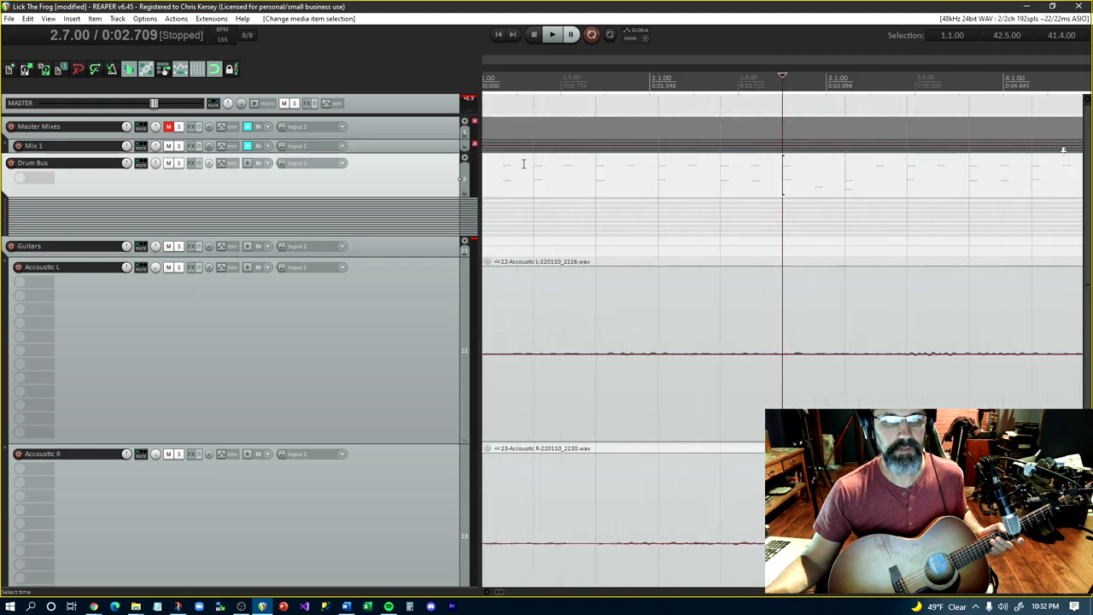
scroll(604, 235, down, 6)
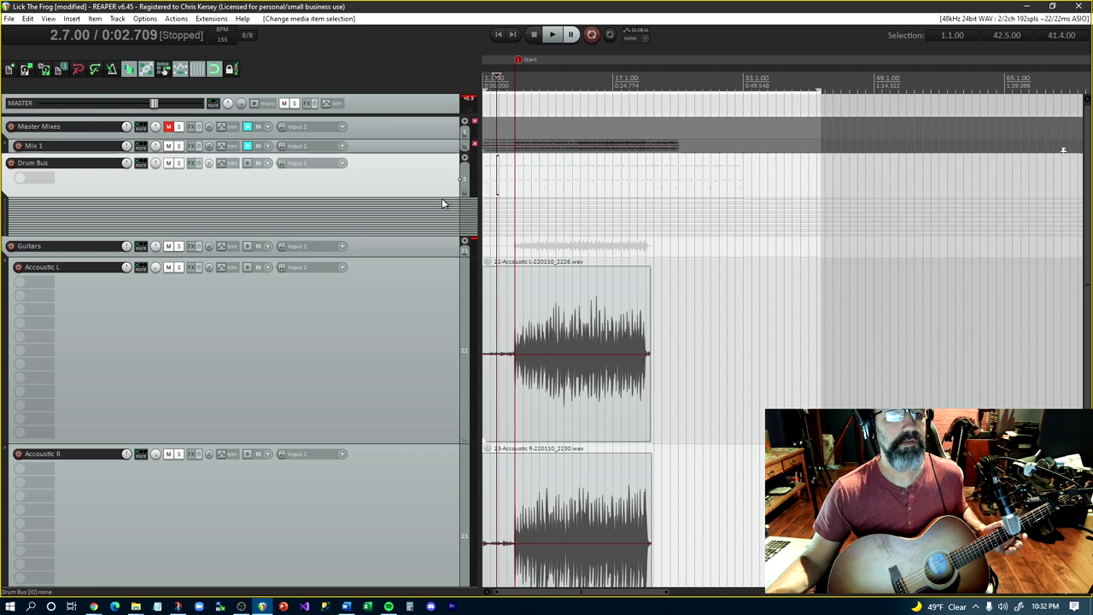
Expand the Drum Bus folder and trim the beginning of the first Superior Drummer 3 item to the Start marker at bar 5
mouse_move(440, 198)
mouse_down()
mouse_move(439, 236)
mouse_move(437, 179)
mouse_up()
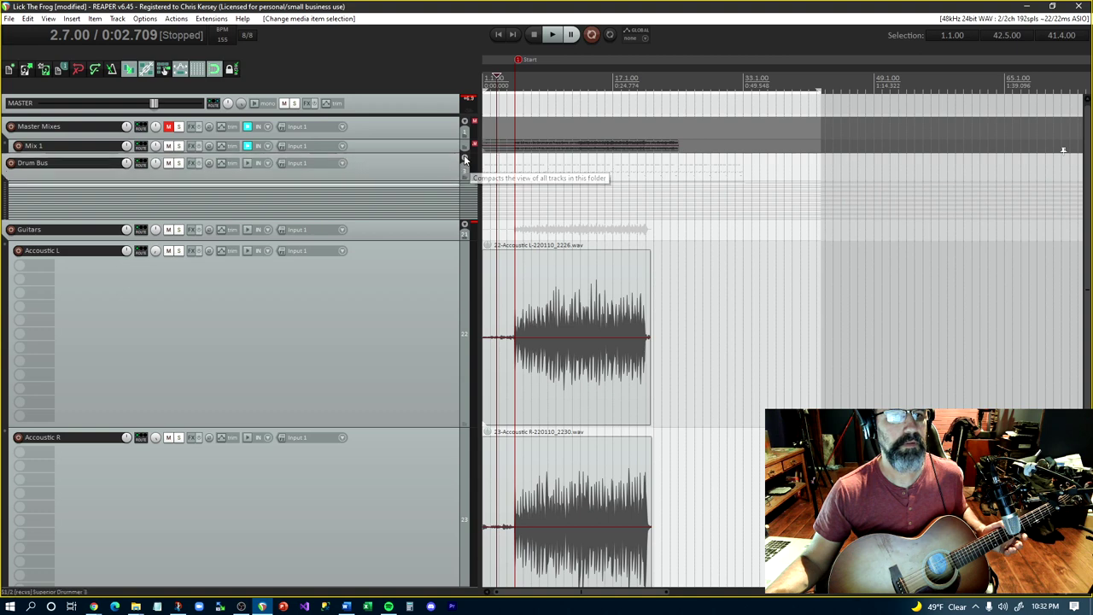
click(464, 159)
click(431, 191)
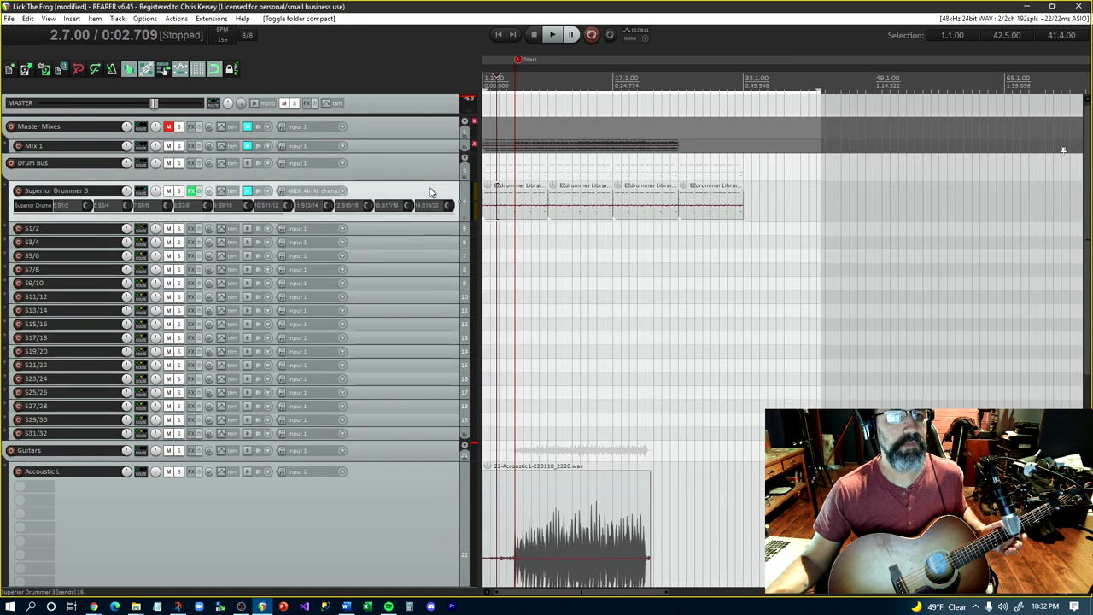
click(532, 203)
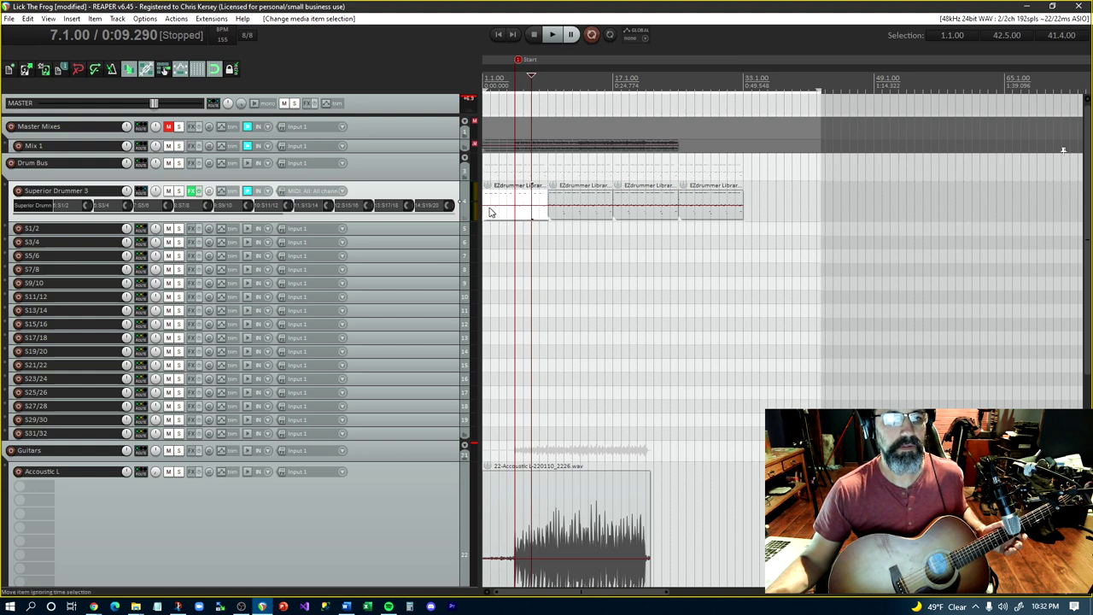
drag(488, 204, 514, 207)
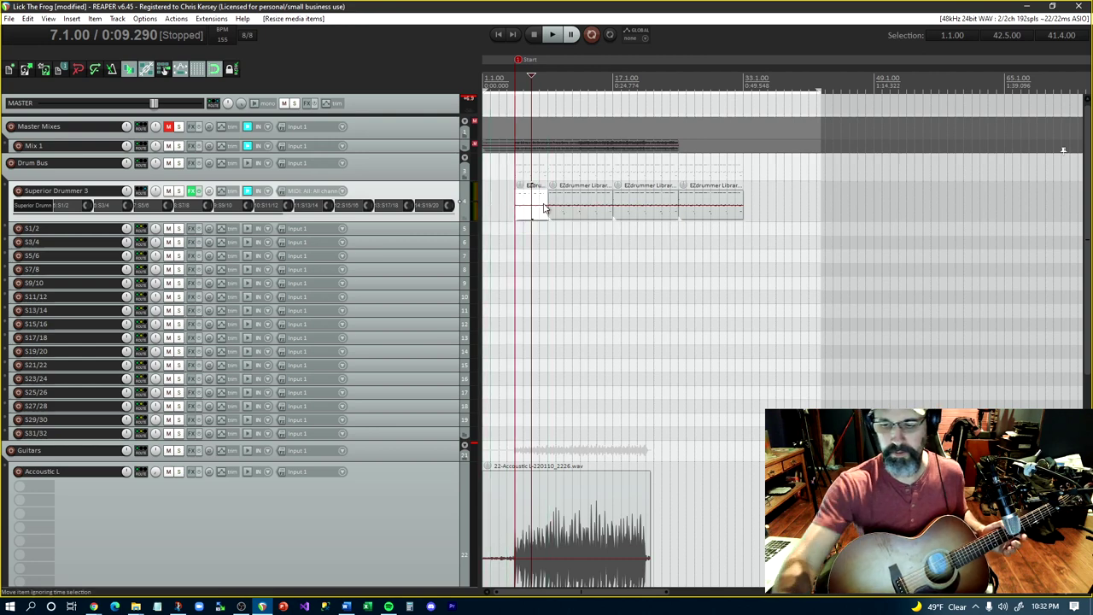
Play the song from the project start to hear the two guitars together with the drums, stopping after bar 9
key(Home)
key(space)
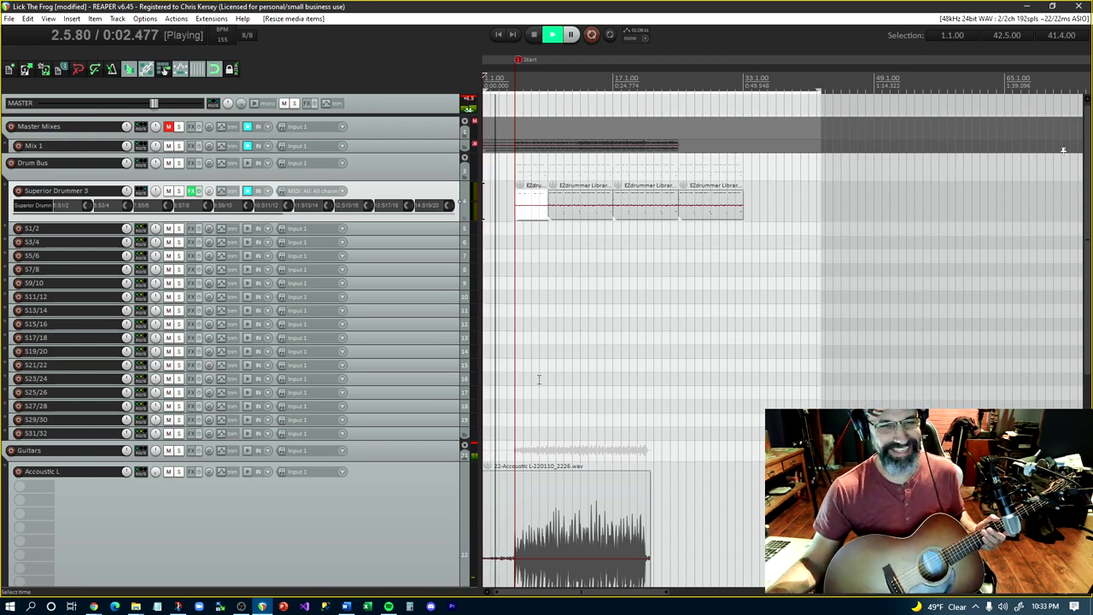
scroll(436, 523, down, 3)
scroll(435, 522, down, 7)
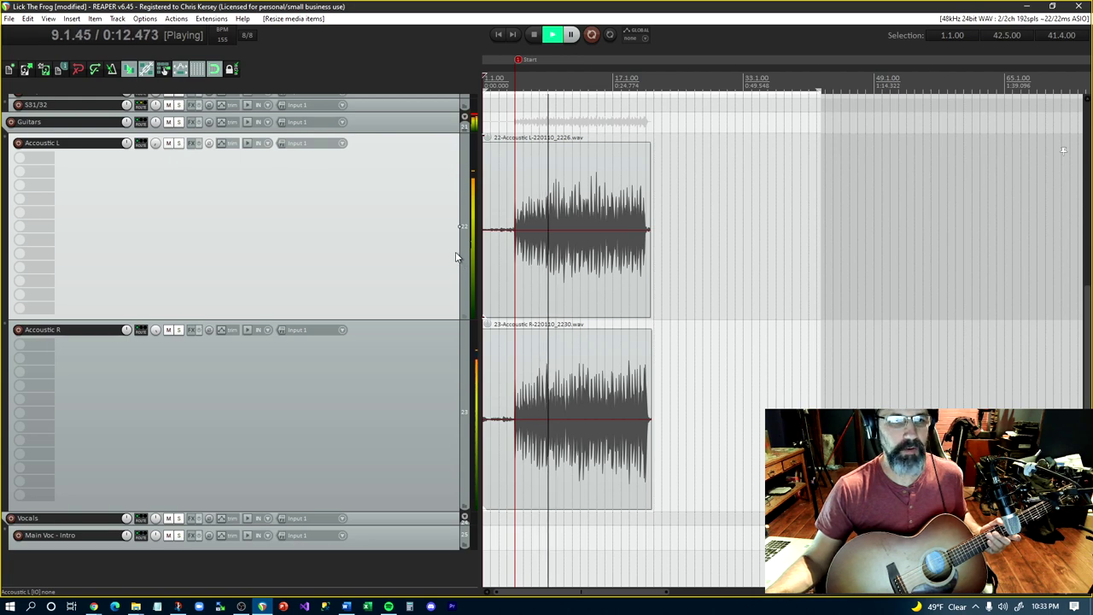
click(531, 35)
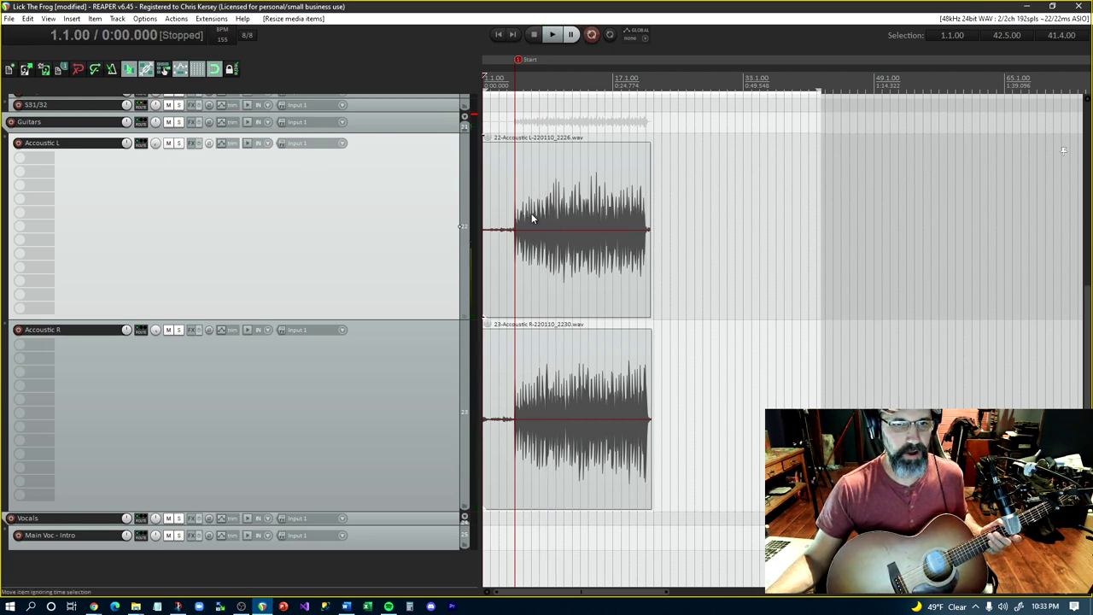
Briefly play the noise before the Start marker, and trim the beginnings of the Accoustic R and Accoustic L takes to 4.7.00
scroll(531, 213, up, 6)
scroll(543, 171, up, 1)
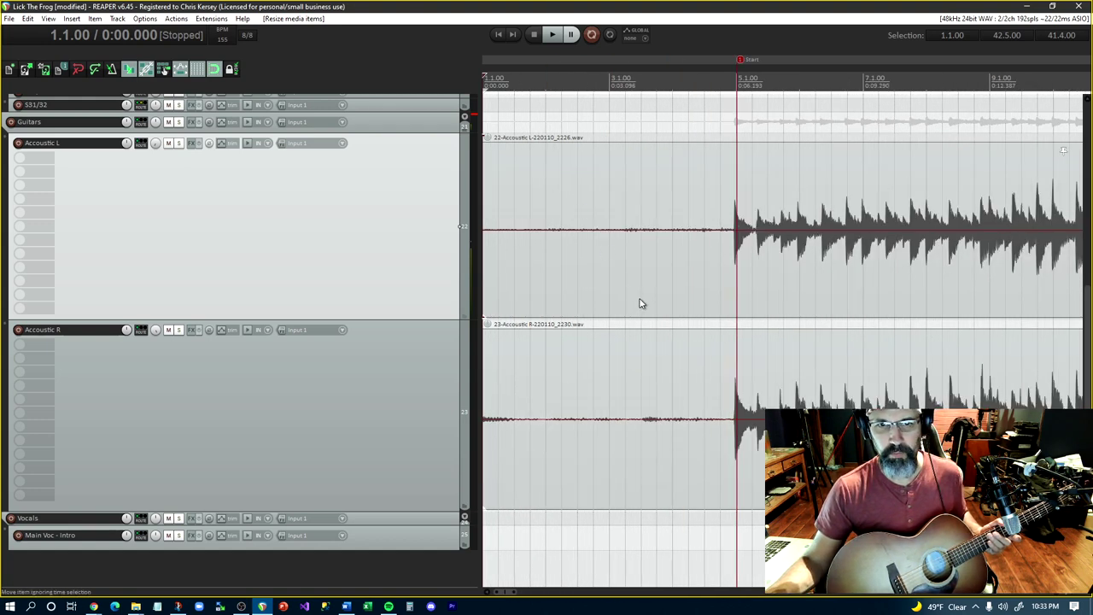
key(space)
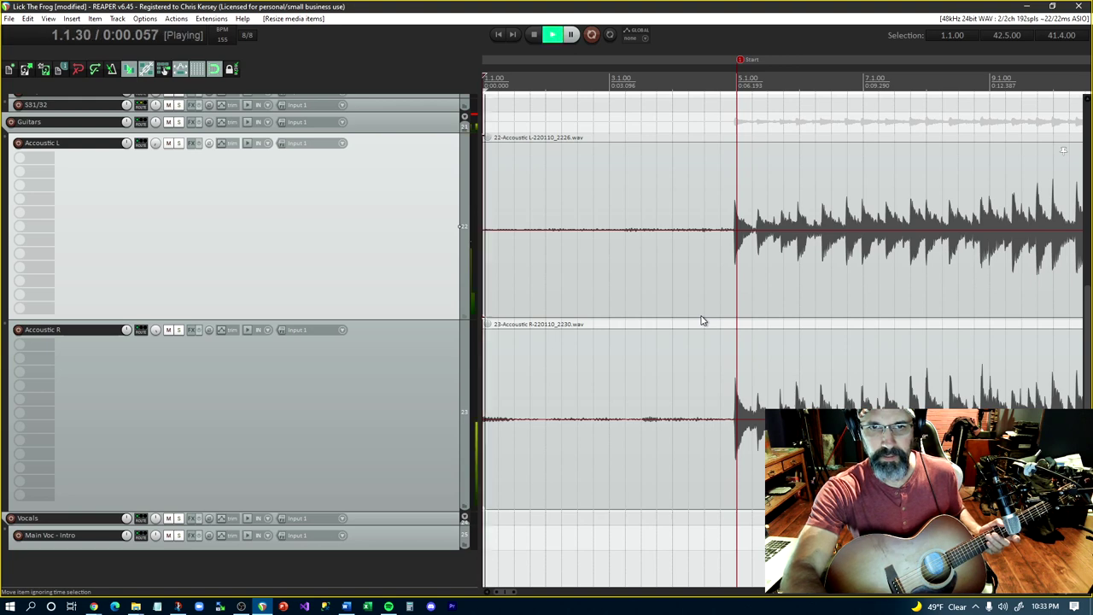
key(space)
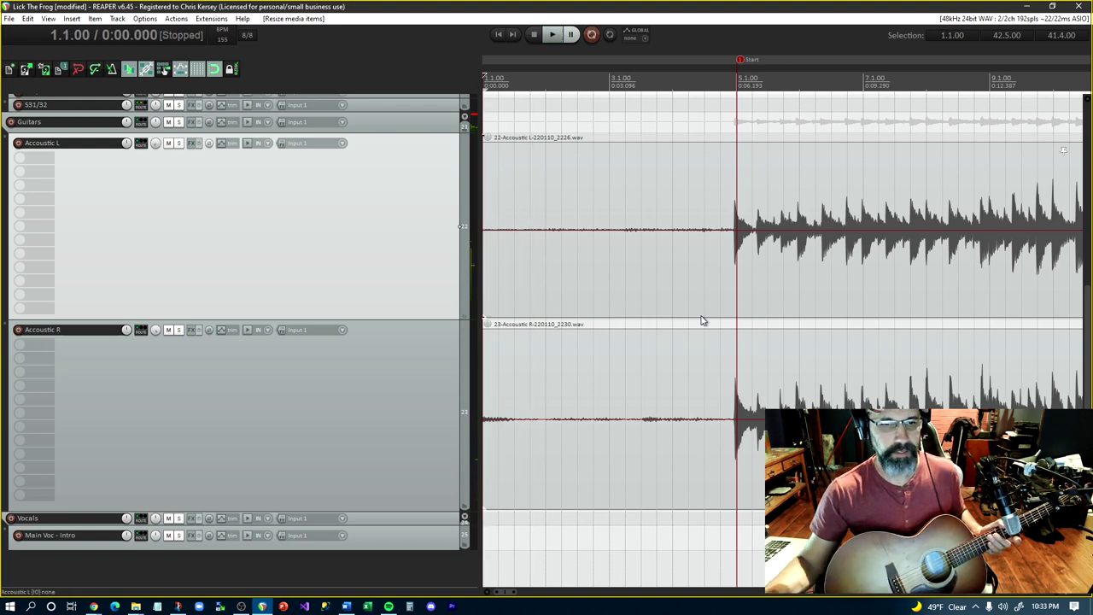
click(535, 394)
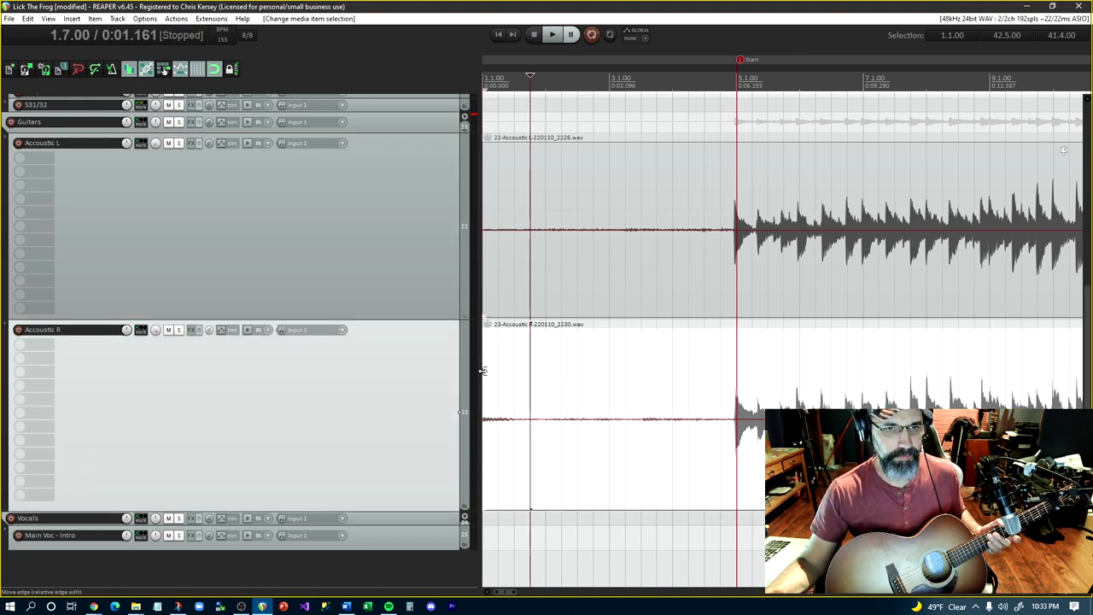
drag(484, 408, 725, 416)
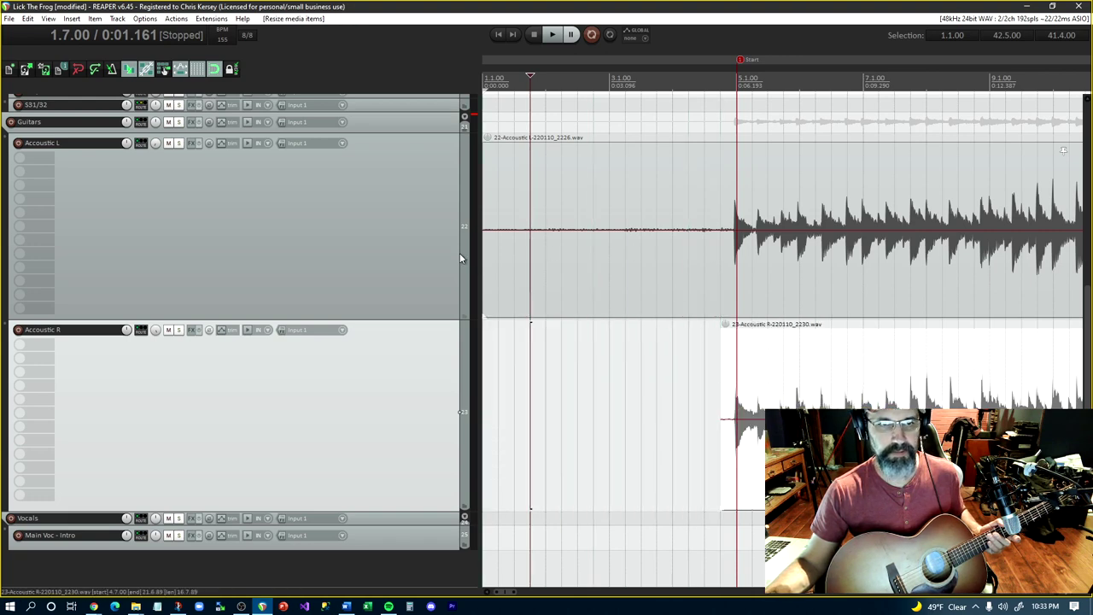
drag(483, 220, 722, 245)
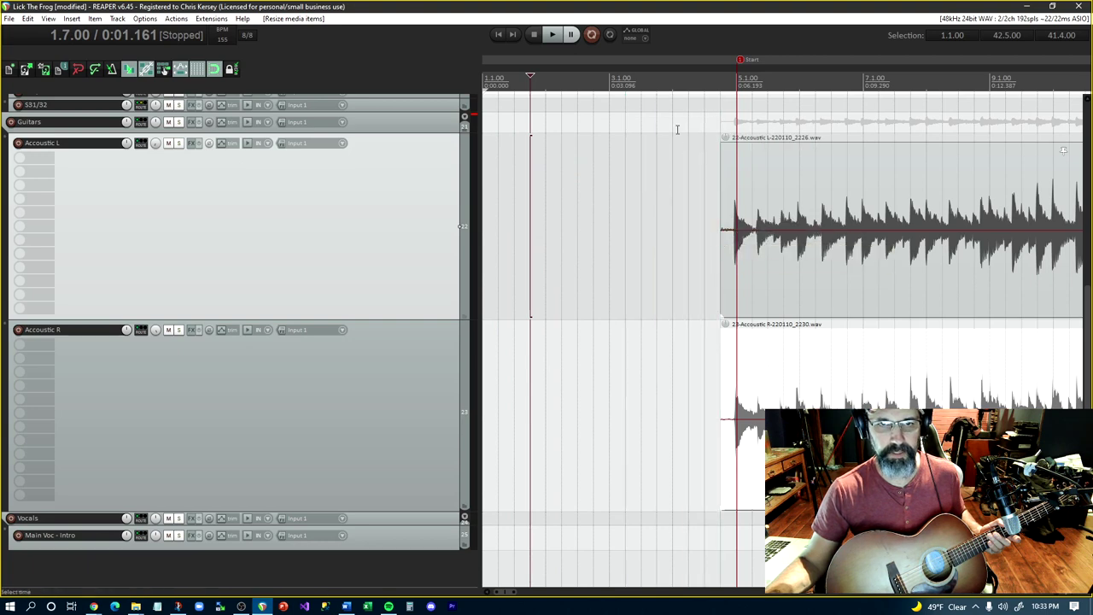
Play the guitars' entrance twice from bar 4.1.00 and examine the timing of the first hits after the Start marker in both takes
click(671, 82)
key(space)
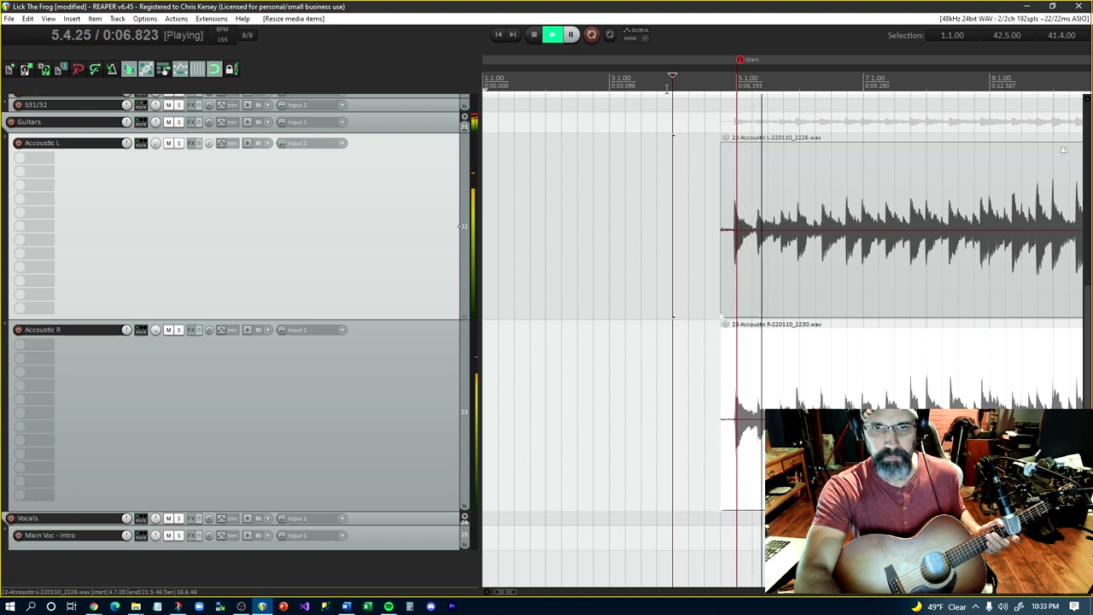
key(space)
key(space)
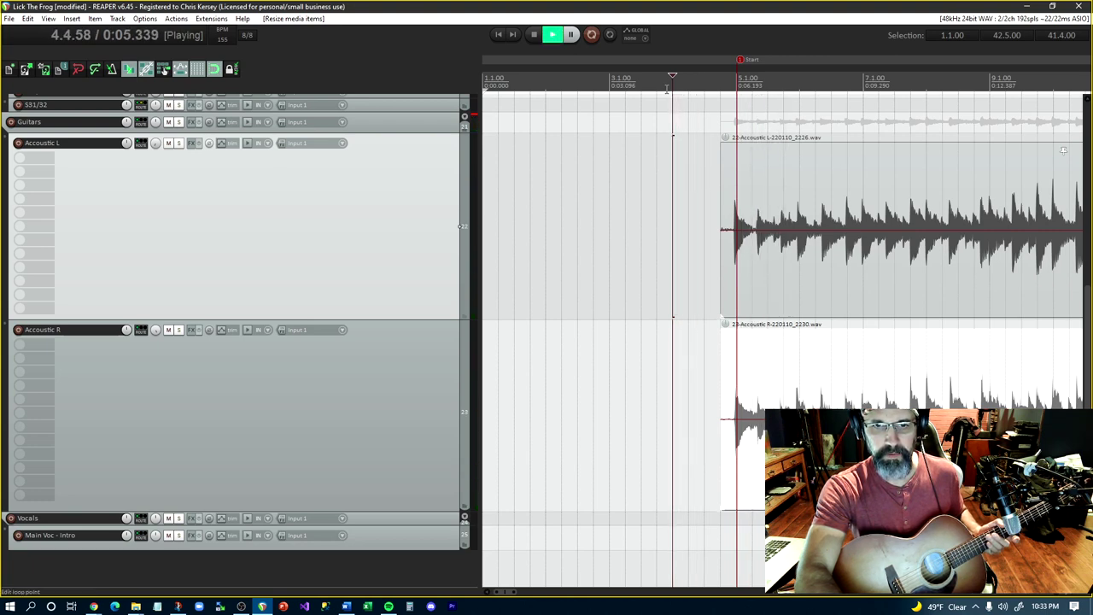
key(space)
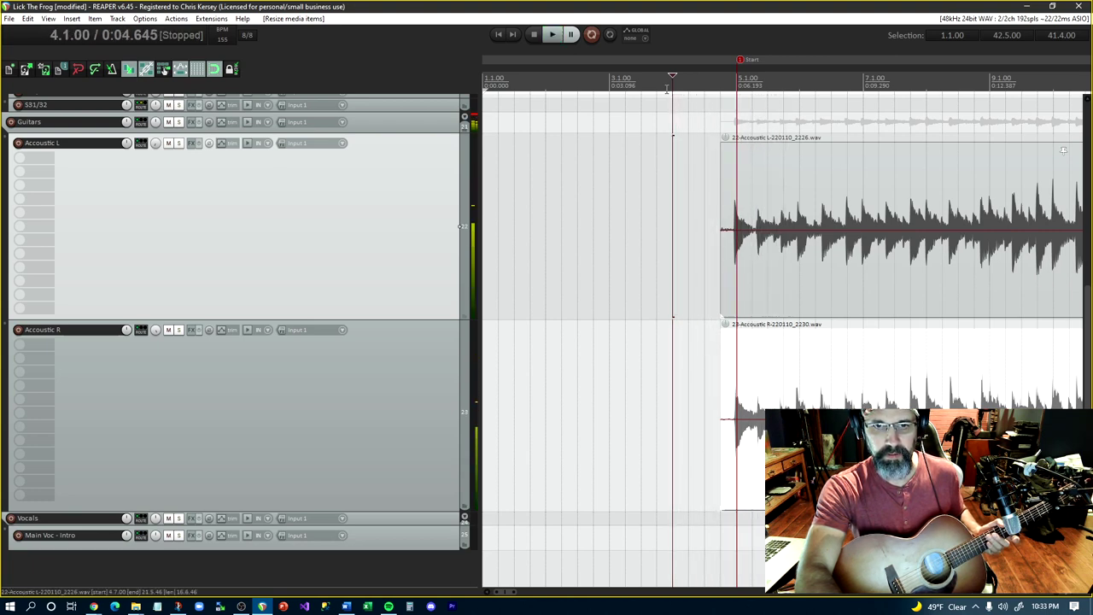
click(758, 226)
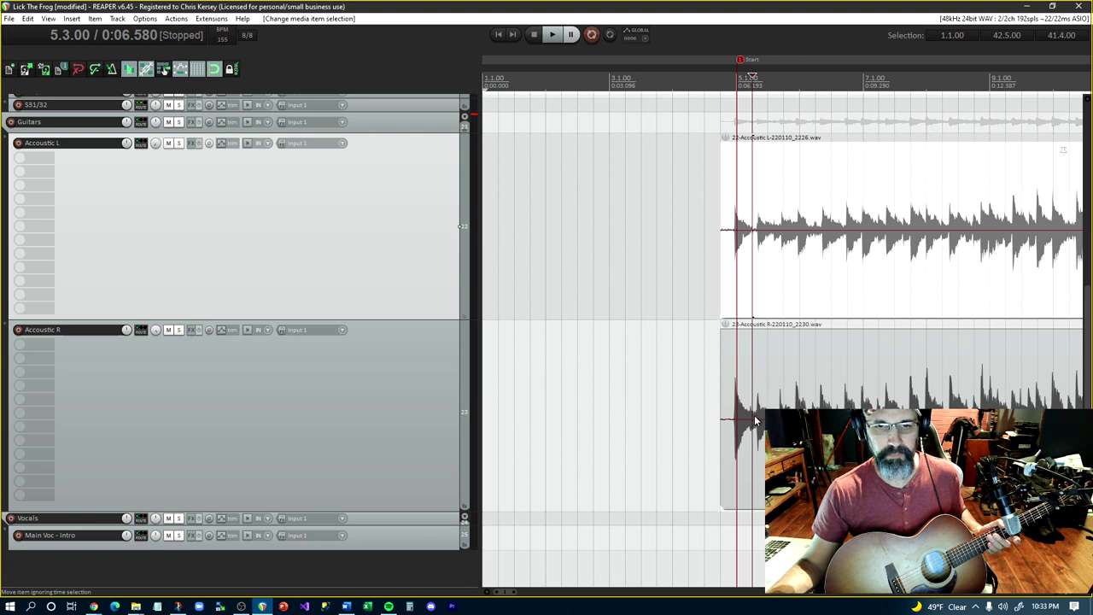
click(767, 258)
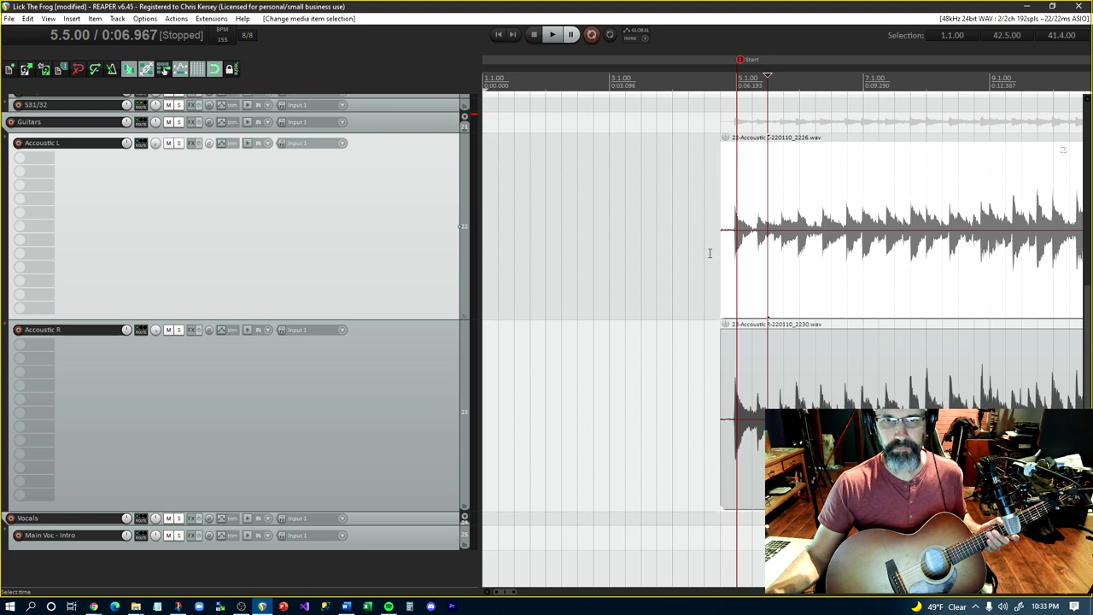
Play both acoustic takes from 5.5.00 and stop around bar 9 to hear how well they match
scroll(766, 280, down, 2)
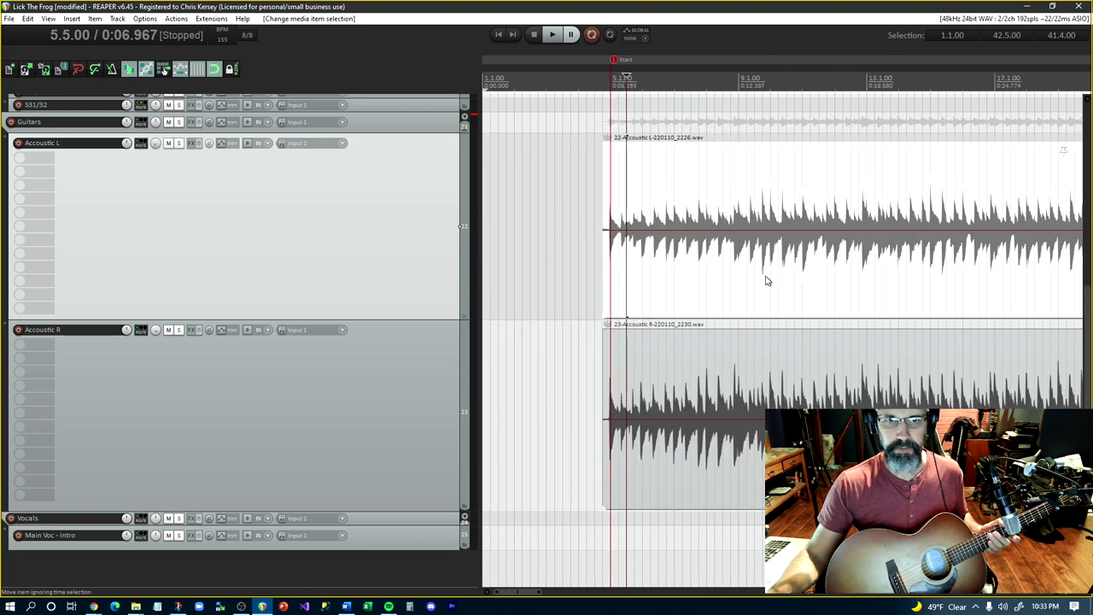
key(space)
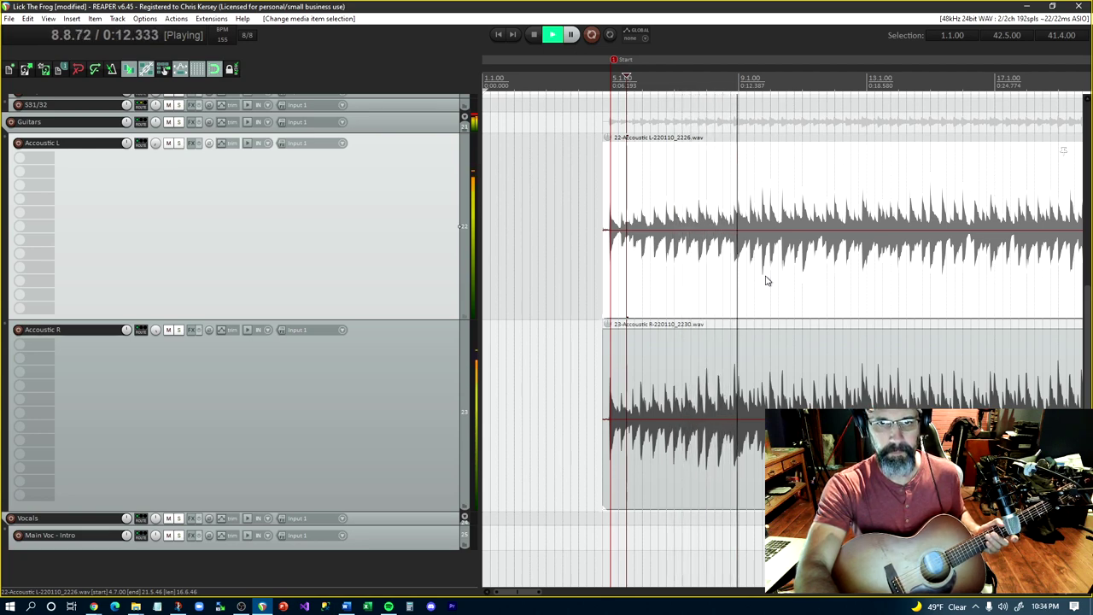
key(space)
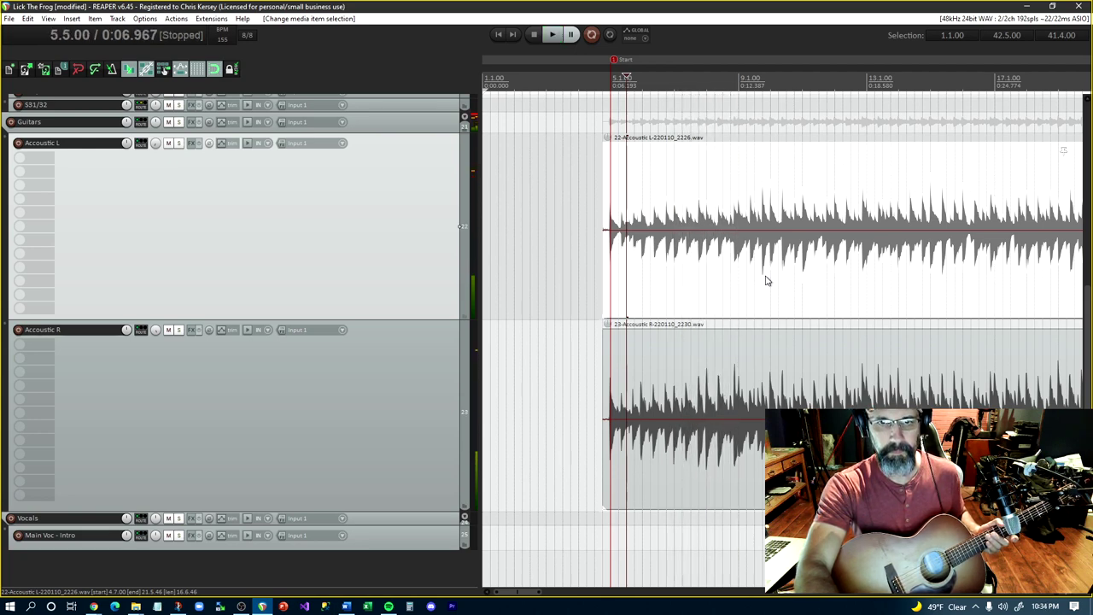
Trim the beginnings of the Accoustic L and Accoustic R takes to 9.1.00
click(740, 216)
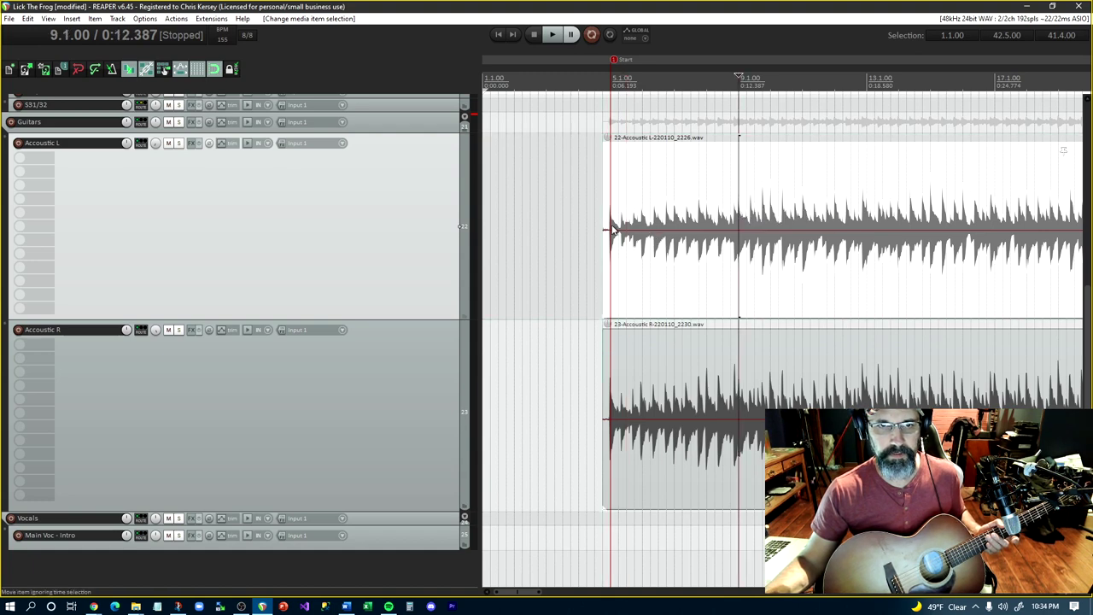
drag(600, 219, 663, 265)
scroll(734, 246, down, 2)
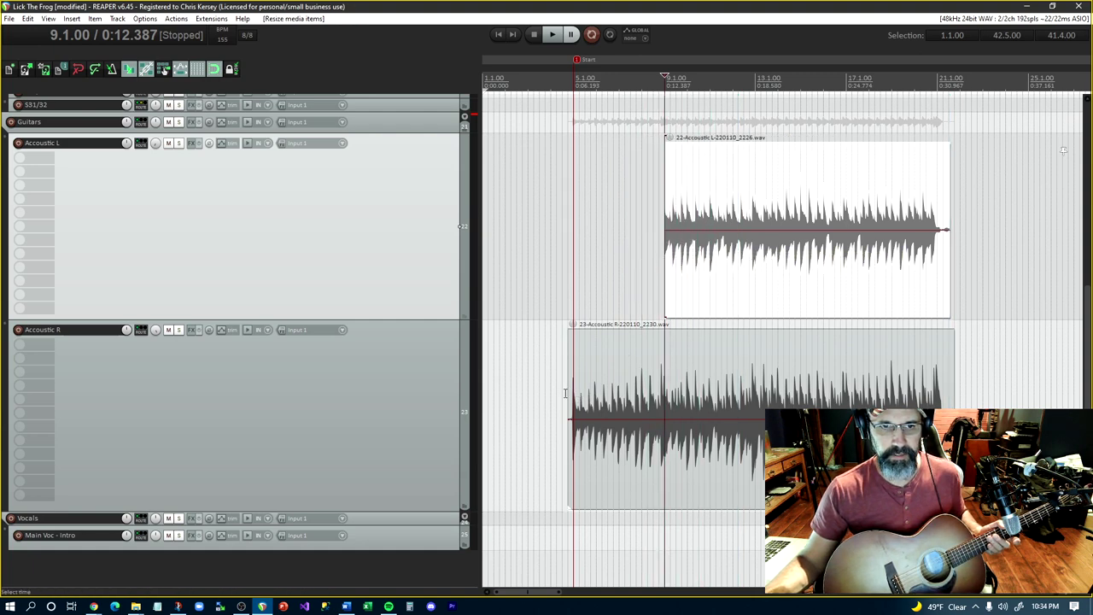
drag(566, 389, 664, 406)
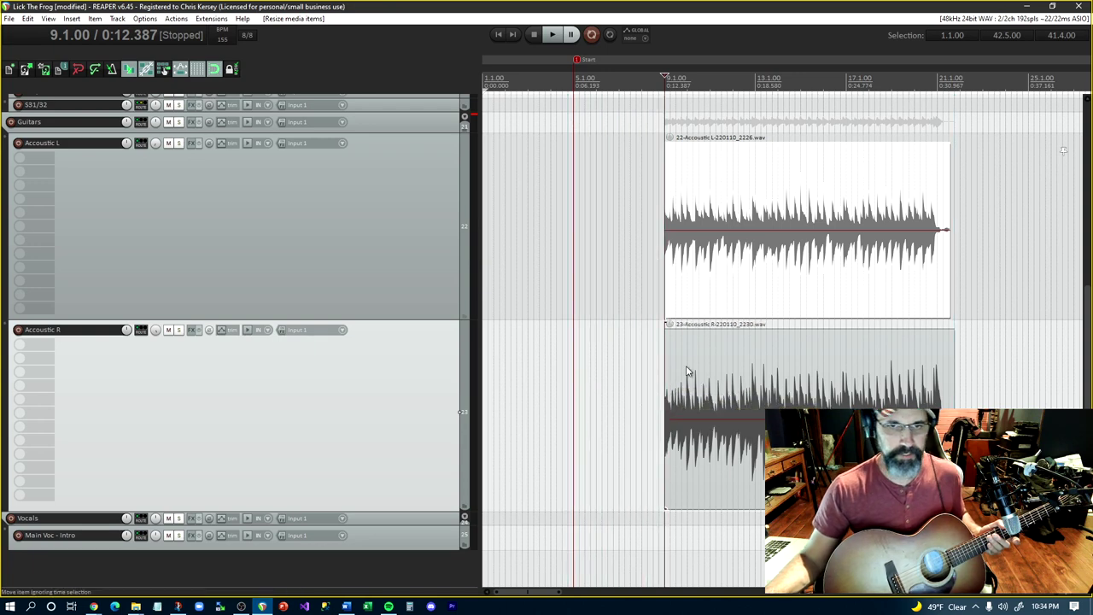
Move both trimmed takes together to begin at the Start marker at bar 5, and briefly play their entrance from 4.3.00
click(751, 256)
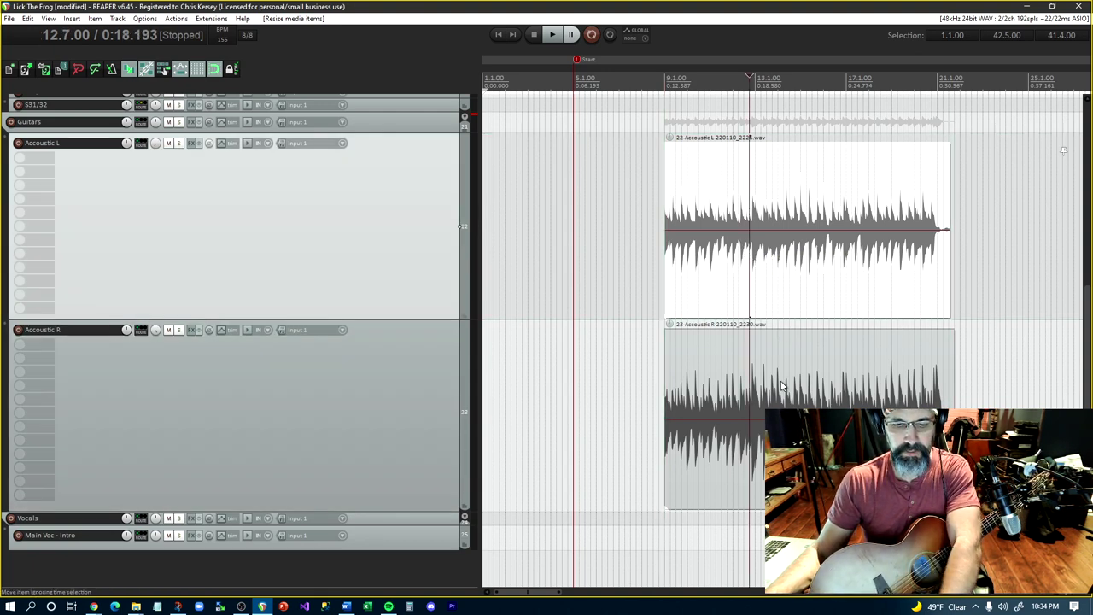
drag(782, 386, 705, 372)
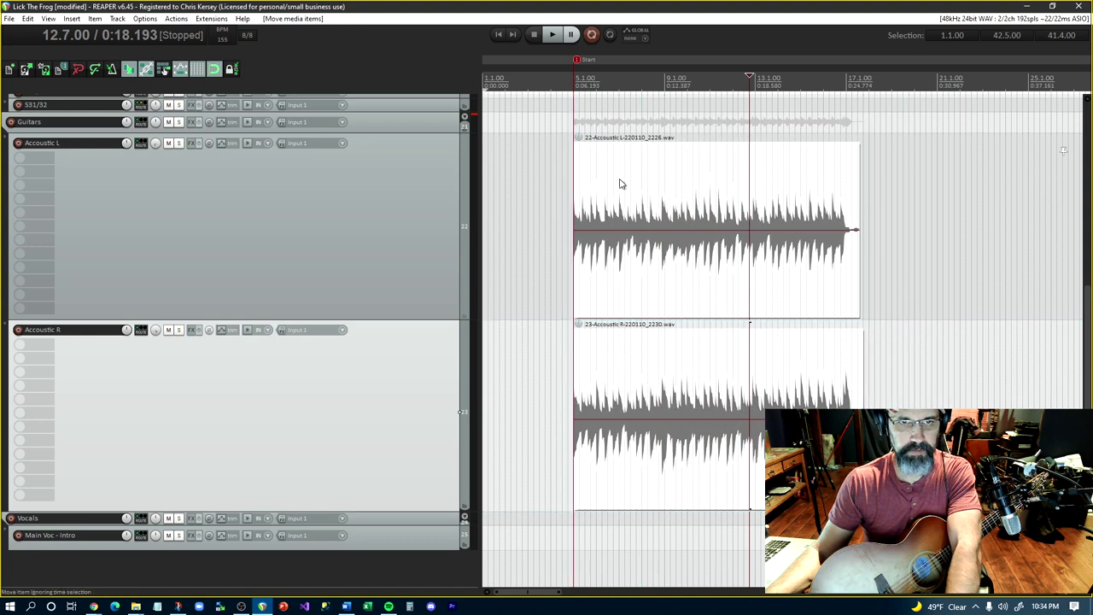
click(556, 83)
key(space)
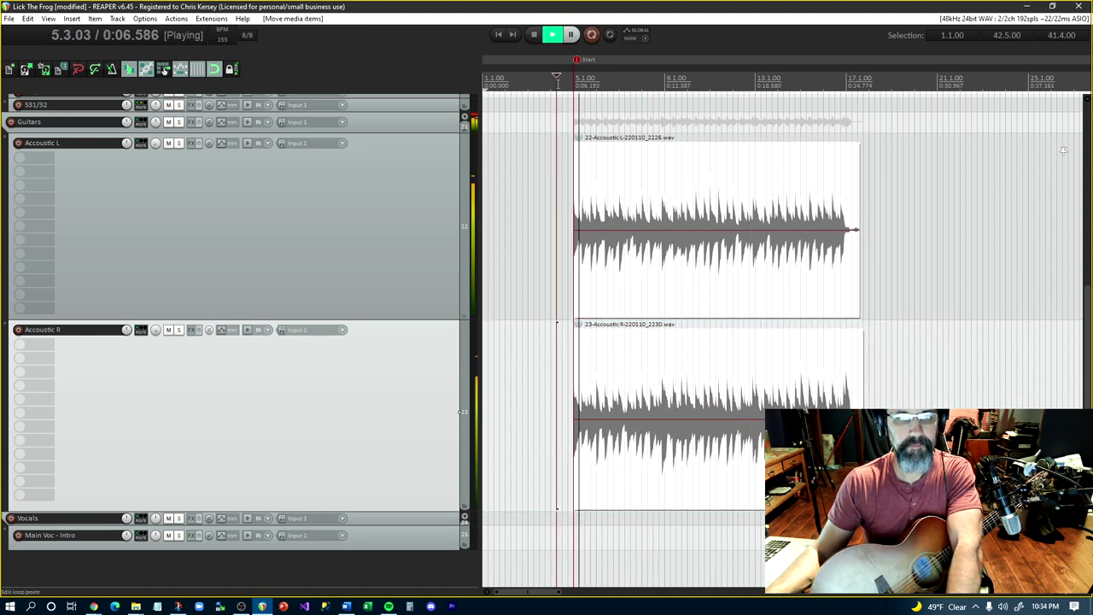
key(space)
scroll(696, 128, right, 3)
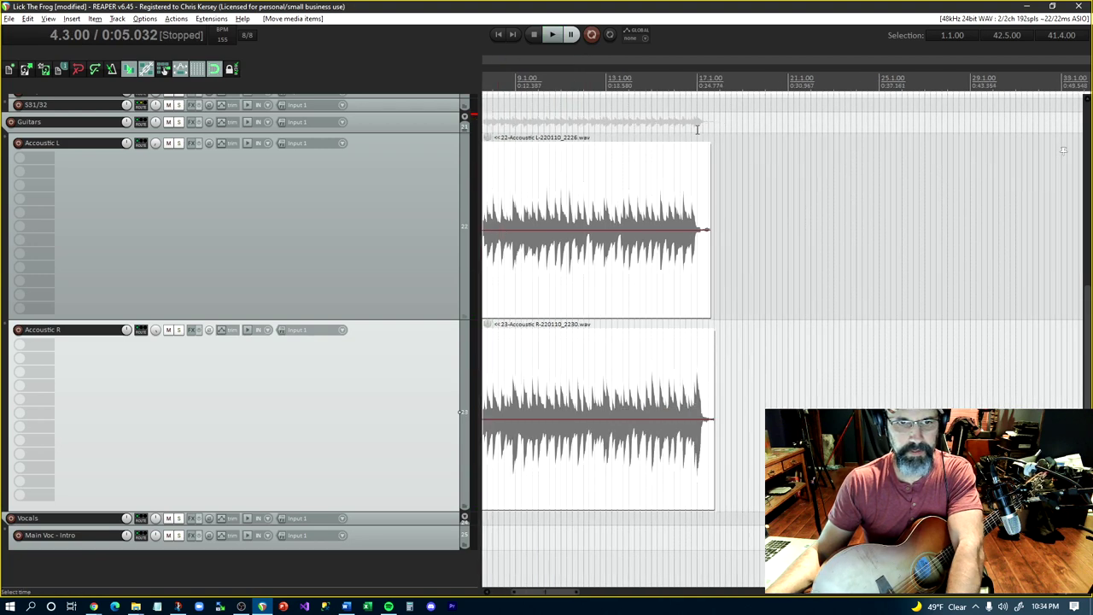
scroll(696, 128, left, 3)
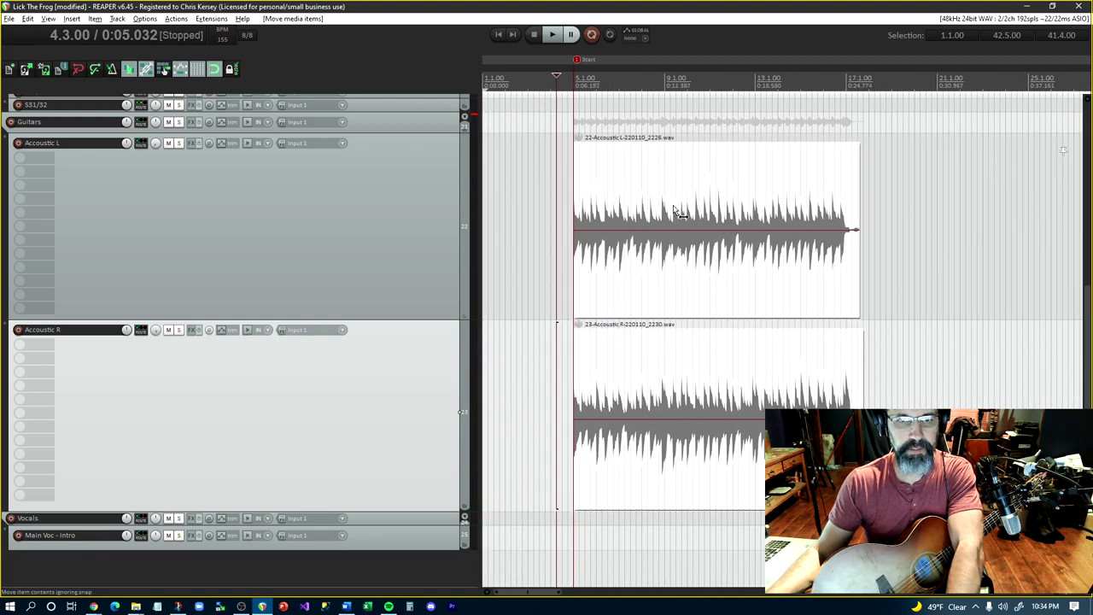
Turn off snapping and extend the beginning of the Accoustic L take slightly before bar 5
click(607, 224)
scroll(597, 220, down, 1)
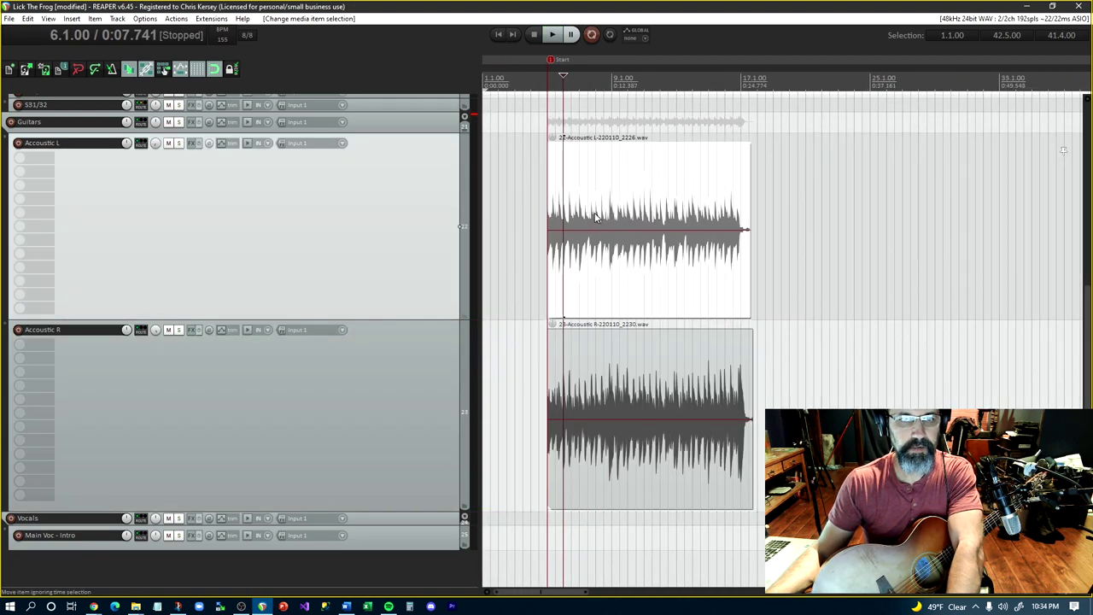
scroll(595, 218, up, 4)
scroll(595, 216, up, 1)
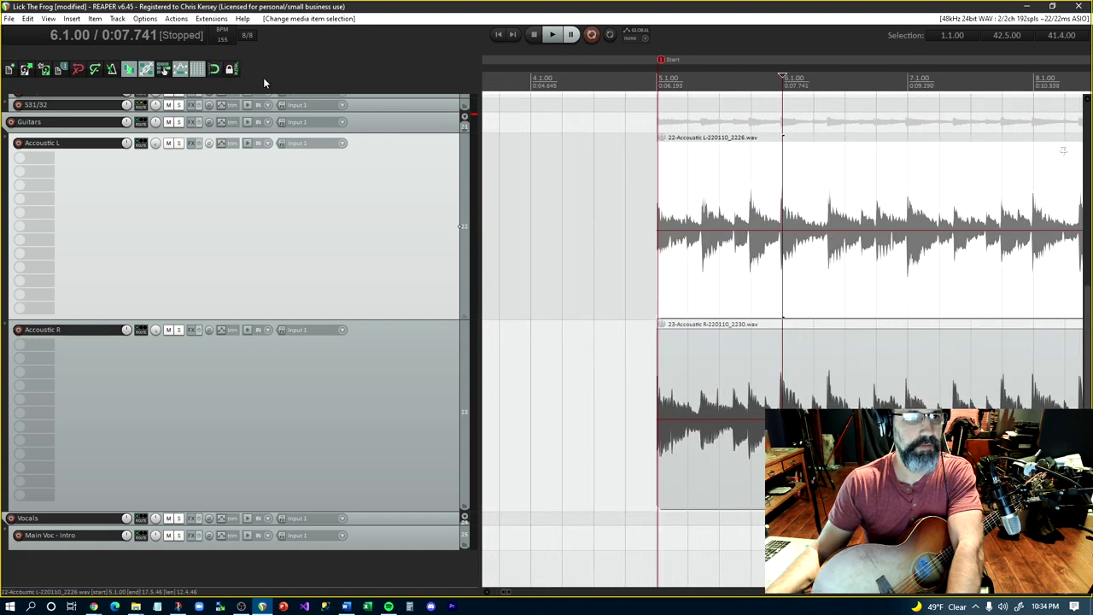
mouse_move(653, 189)
mouse_down()
mouse_move(644, 190)
mouse_move(653, 195)
mouse_up()
scroll(646, 194, up, 1)
scroll(654, 195, up, 3)
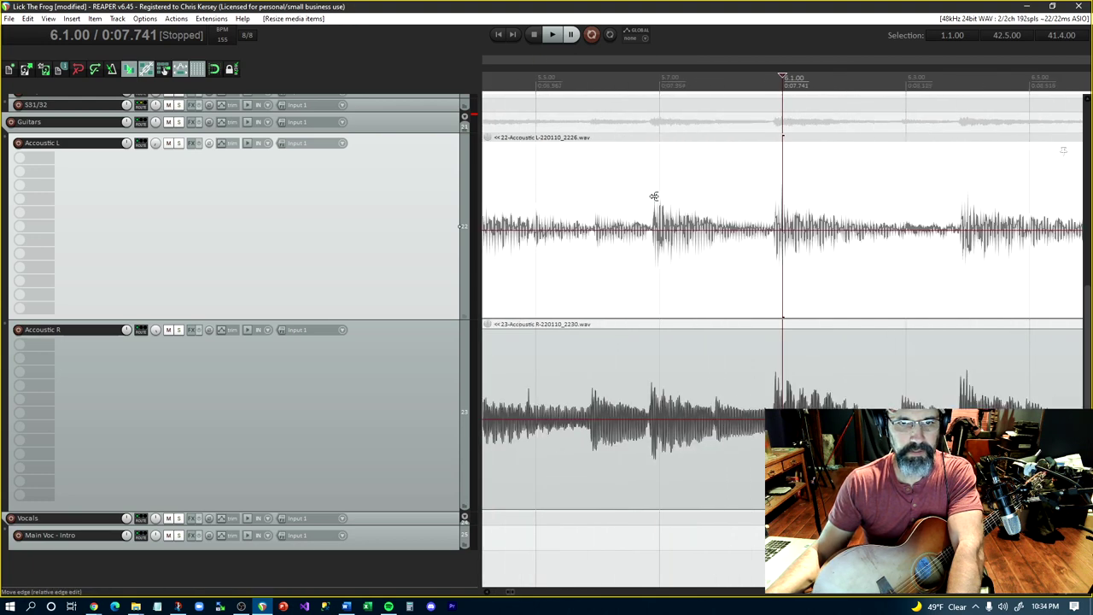
scroll(654, 197, down, 2)
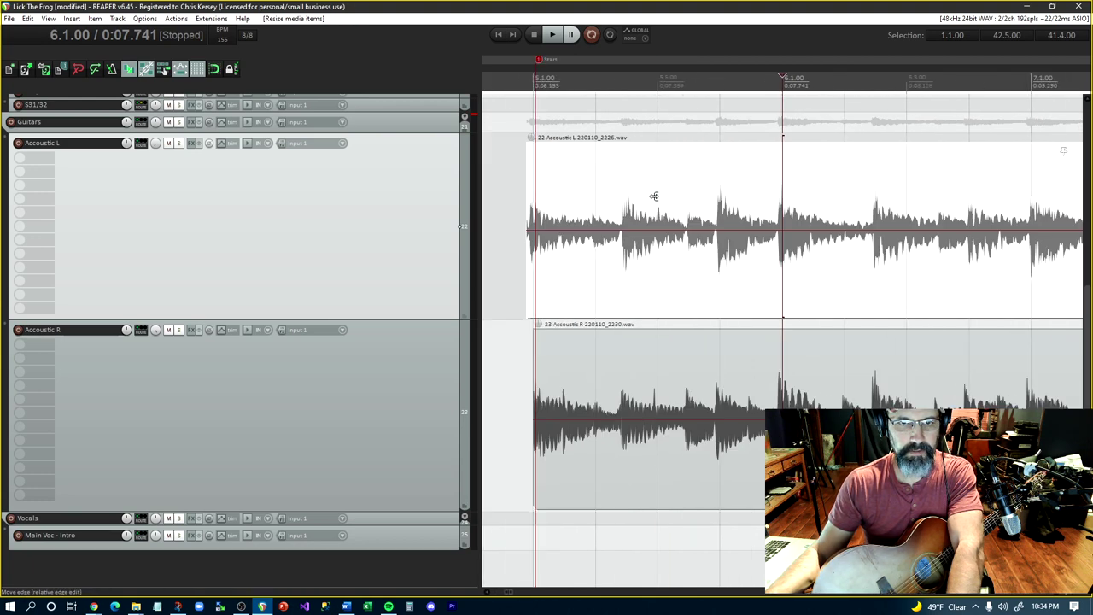
Trim the beginning of the Accoustic L take to the onset of its first hit at 4.8.89
click(525, 205)
scroll(525, 205, up, 2)
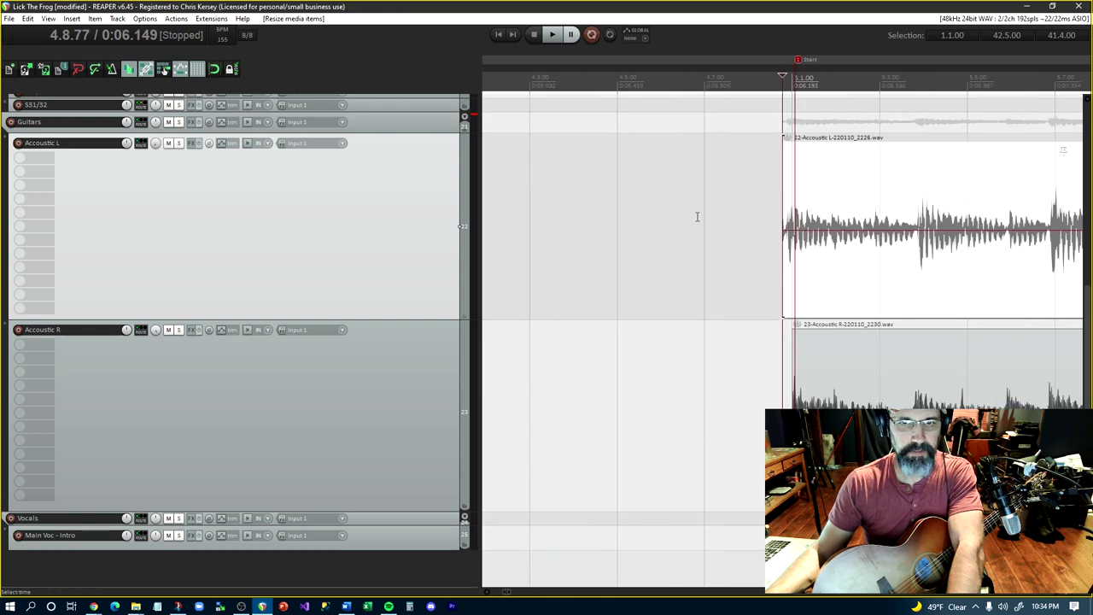
click(788, 201)
scroll(788, 201, up, 4)
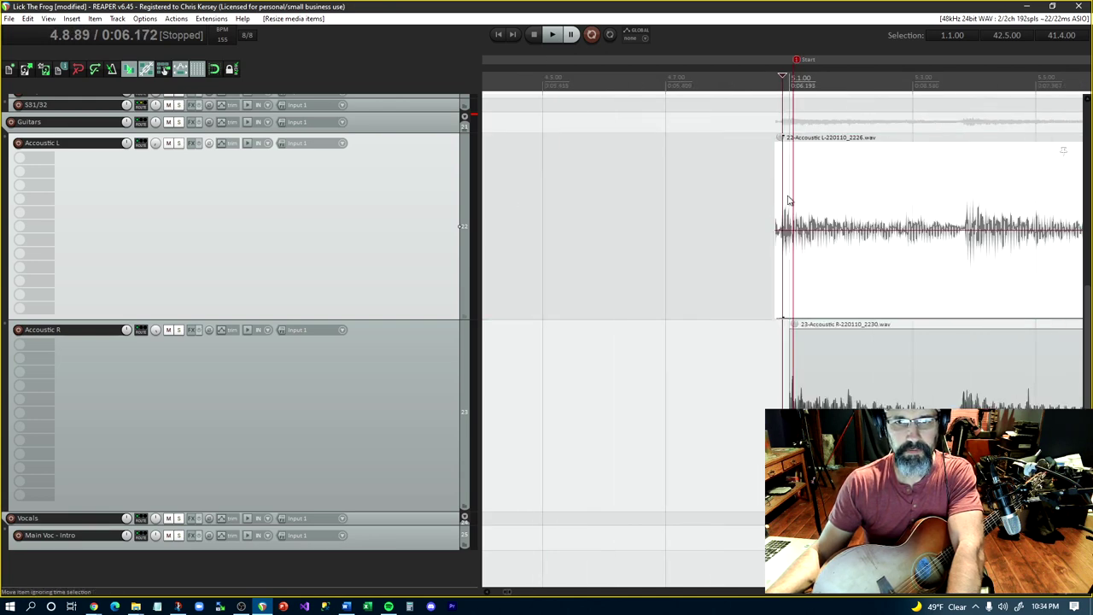
scroll(789, 201, up, 1)
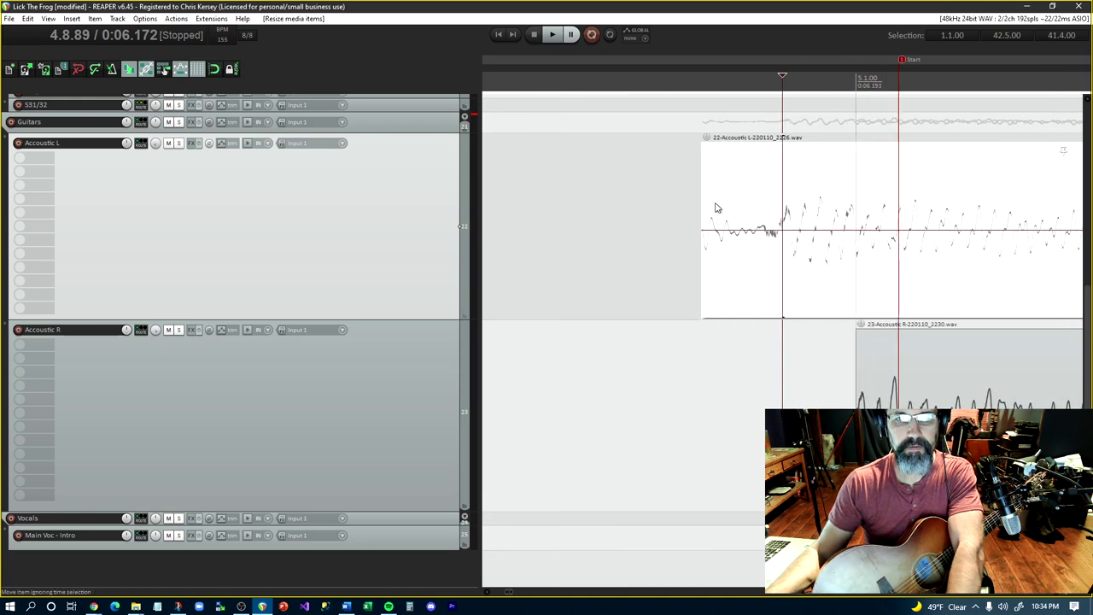
drag(701, 199, 779, 228)
Extend the beginning of the Accoustic R take to 4.8.89, level with the start of the Accoustic L take
click(874, 393)
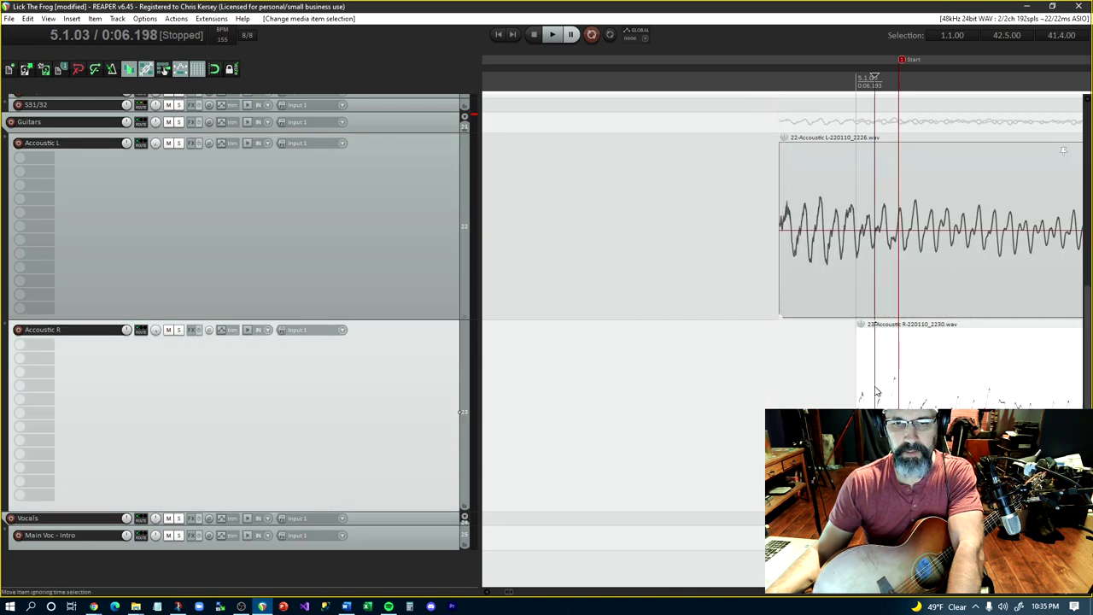
drag(856, 379, 779, 391)
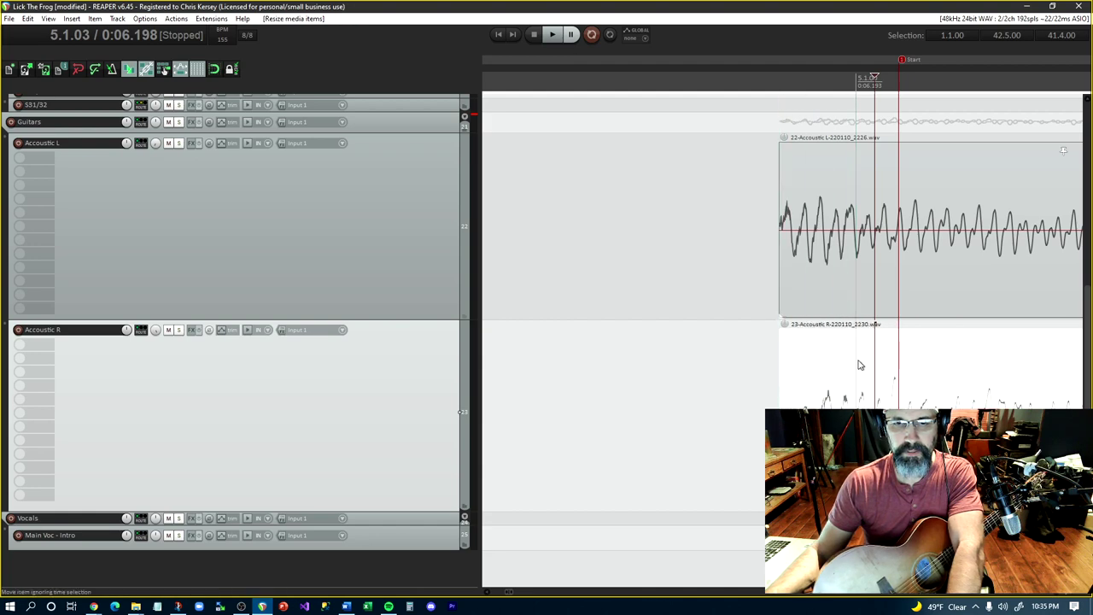
scroll(755, 128, down, 6)
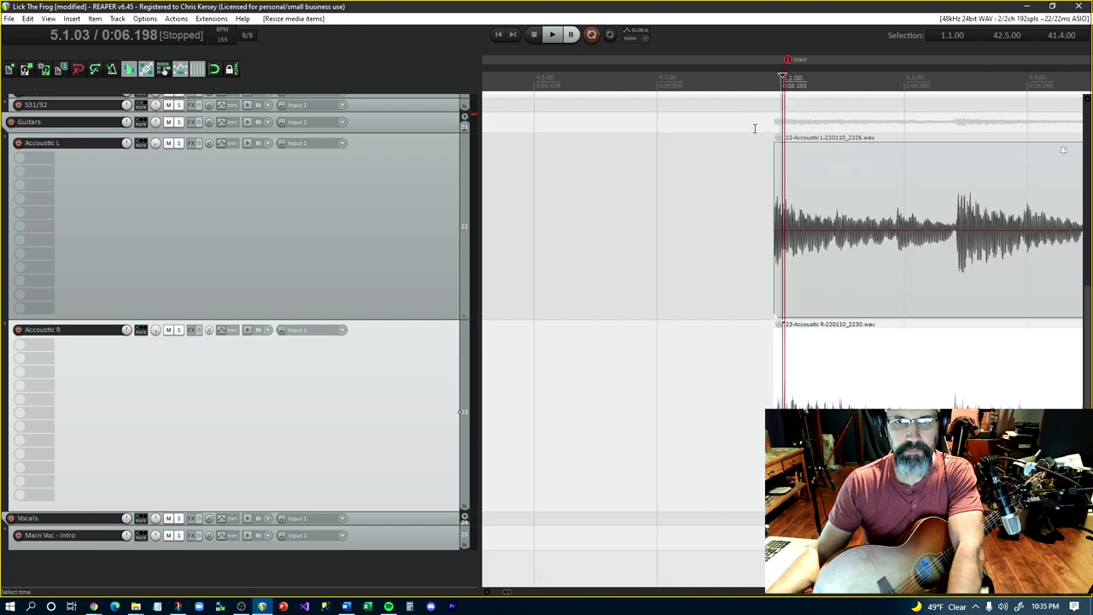
scroll(754, 128, up, 6)
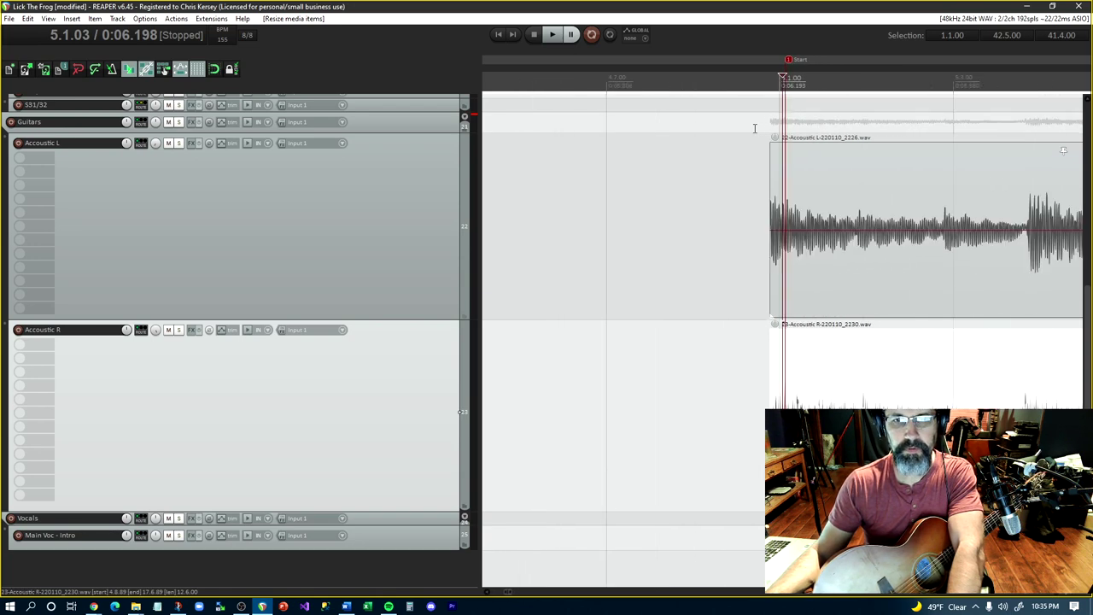
Select both takes and move them together slightly later to start at 5.1.03, by the Start marker
click(886, 216)
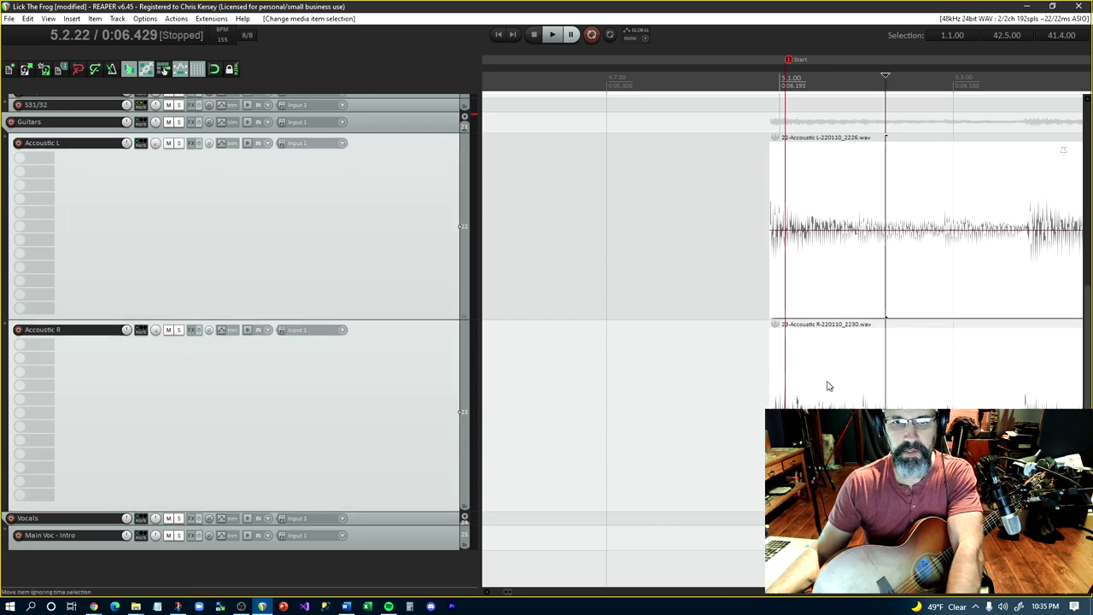
drag(826, 385, 845, 390)
scroll(845, 391, down, 3)
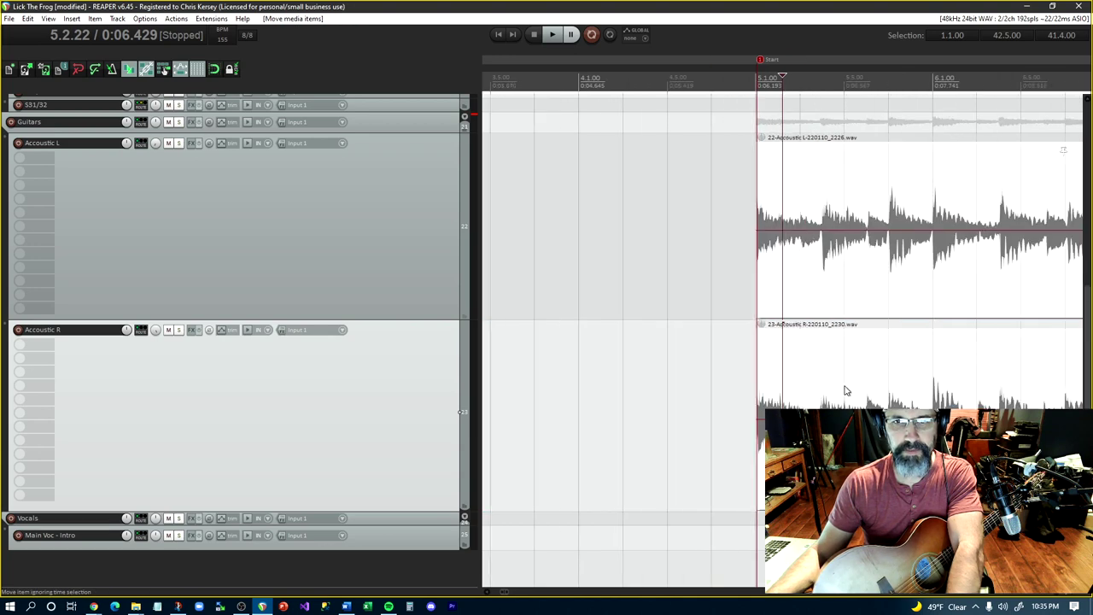
scroll(845, 391, down, 1)
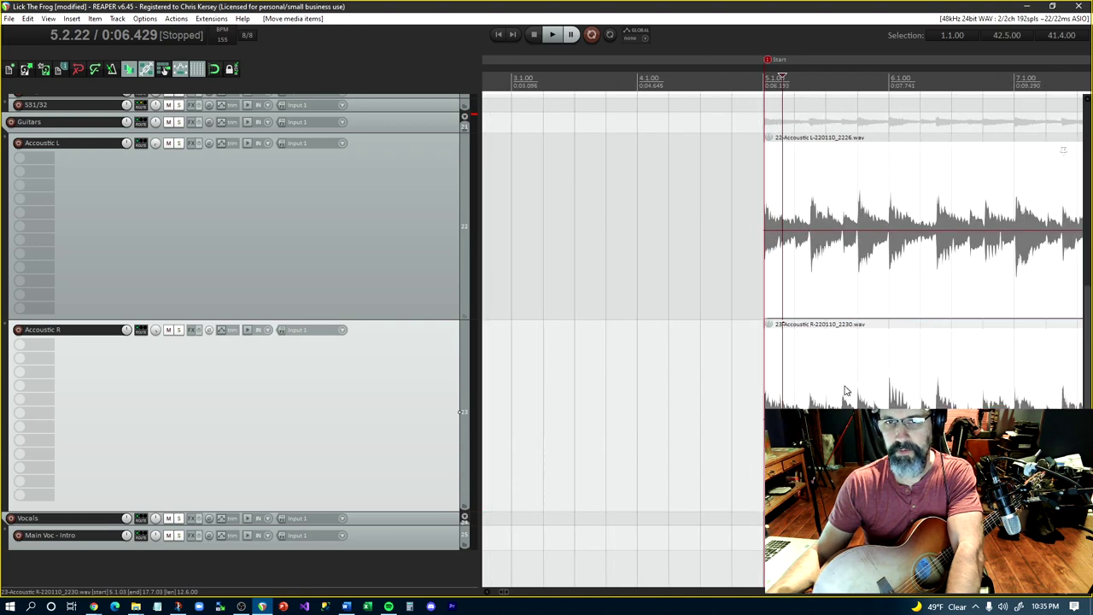
scroll(845, 391, down, 1)
scroll(845, 391, up, 2)
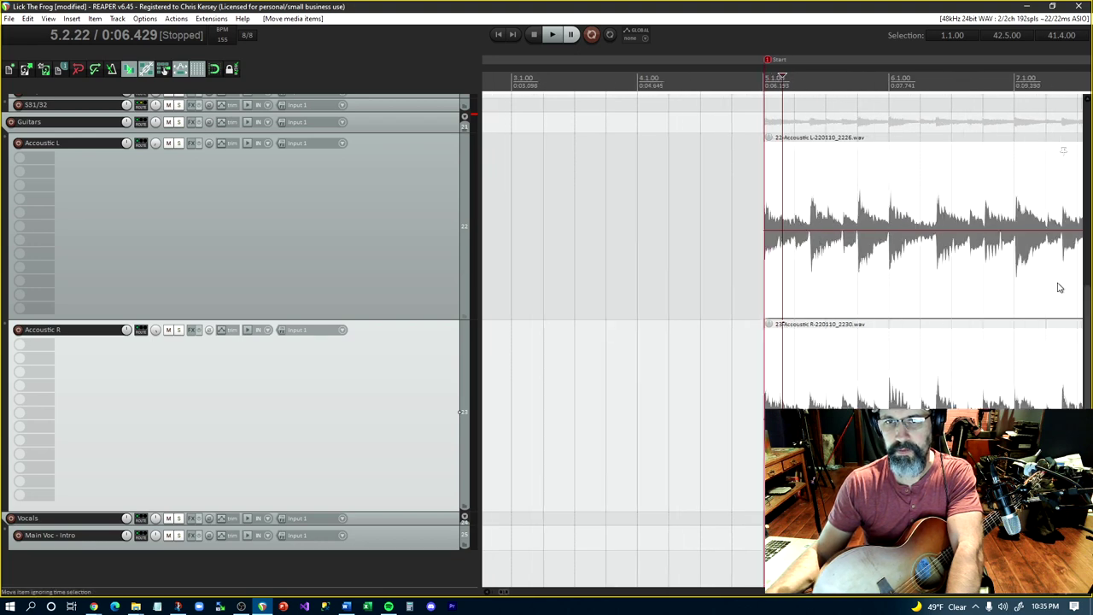
Examine how the hits around bar 7 line up in both takes, and play the guitars from 2.8.56 to about bar 12
click(1020, 219)
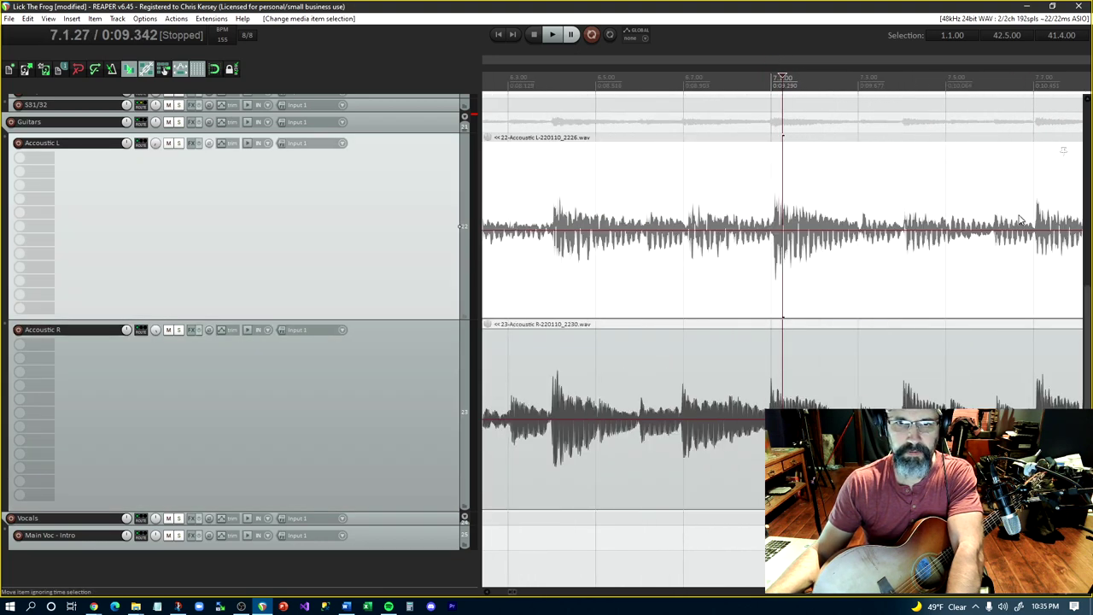
scroll(1020, 219, down, 3)
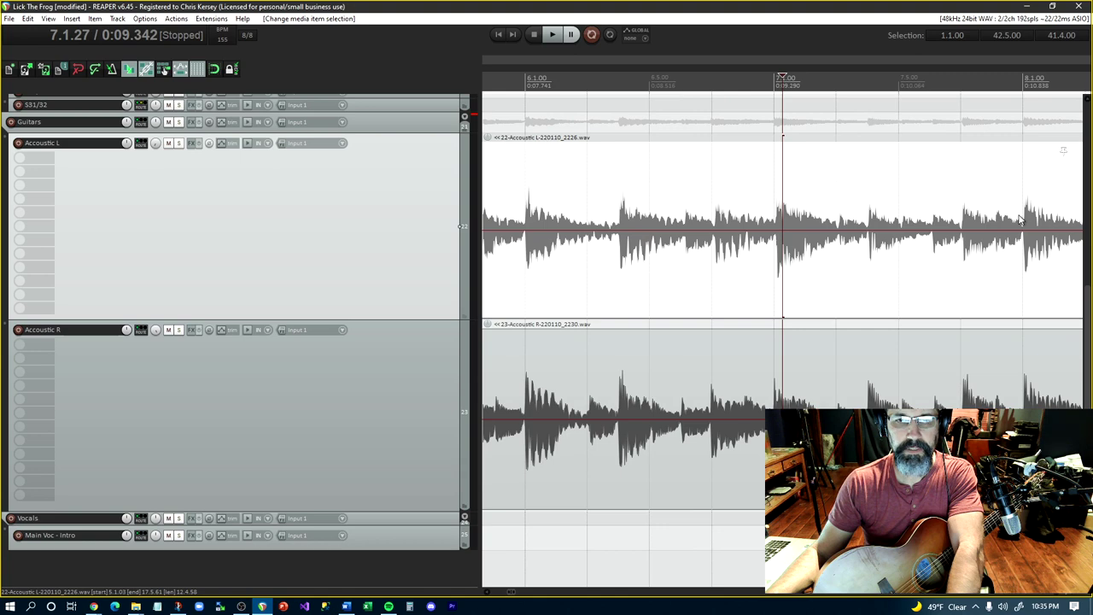
scroll(1020, 219, down, 1)
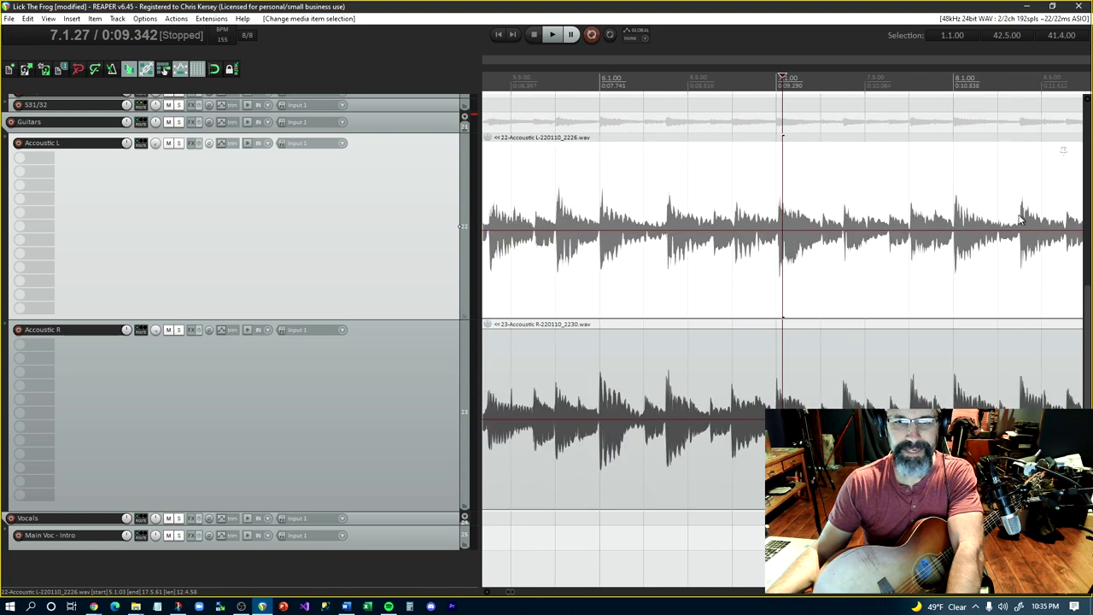
scroll(964, 223, down, 4)
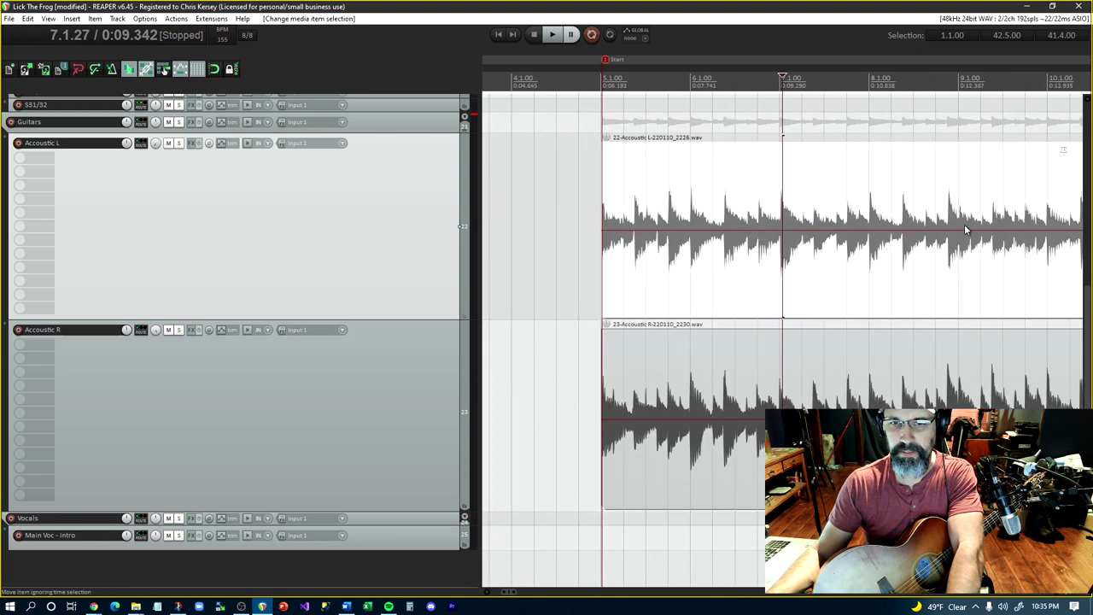
scroll(965, 229, down, 1)
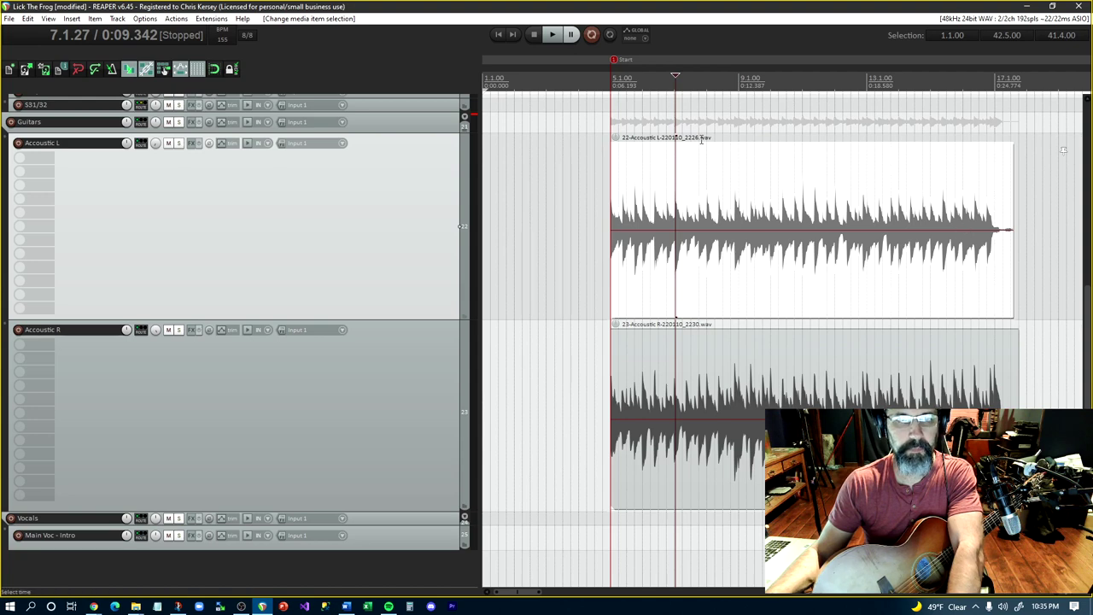
click(545, 89)
key(space)
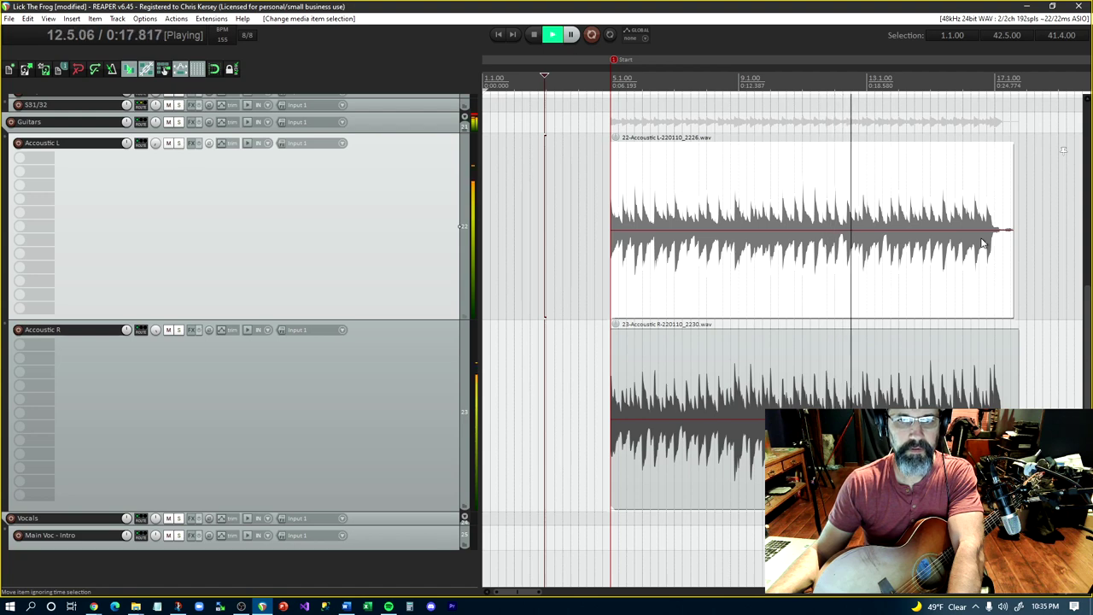
key(space)
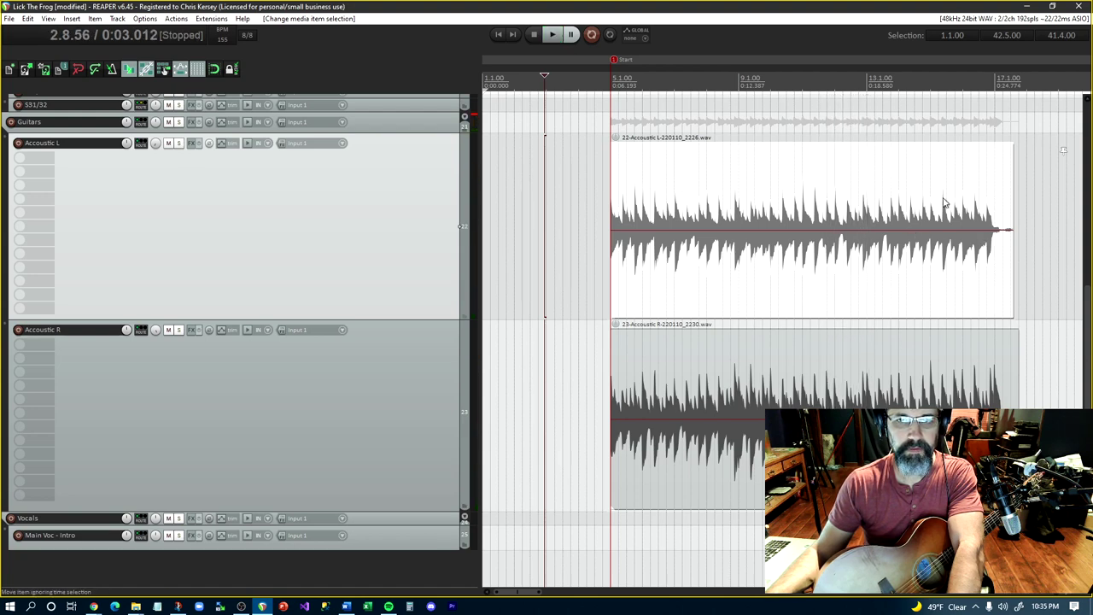
Select the Accoustic L and Accoustic R takes and trim both ends back together to shortly after bar 13
click(944, 202)
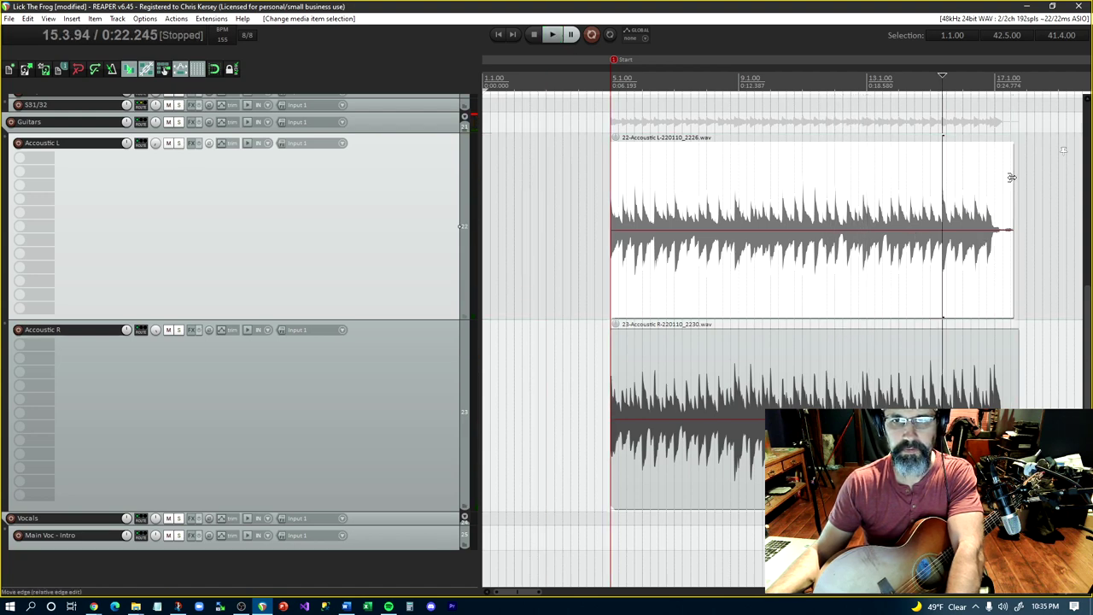
click(995, 372)
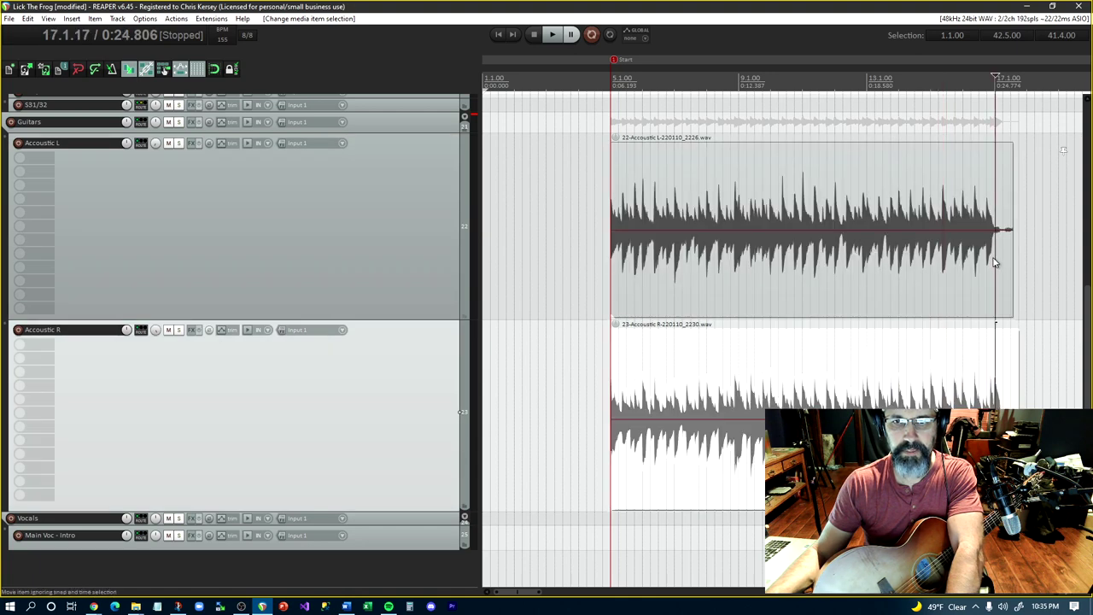
ctrl+click(993, 262)
drag(1011, 238, 888, 283)
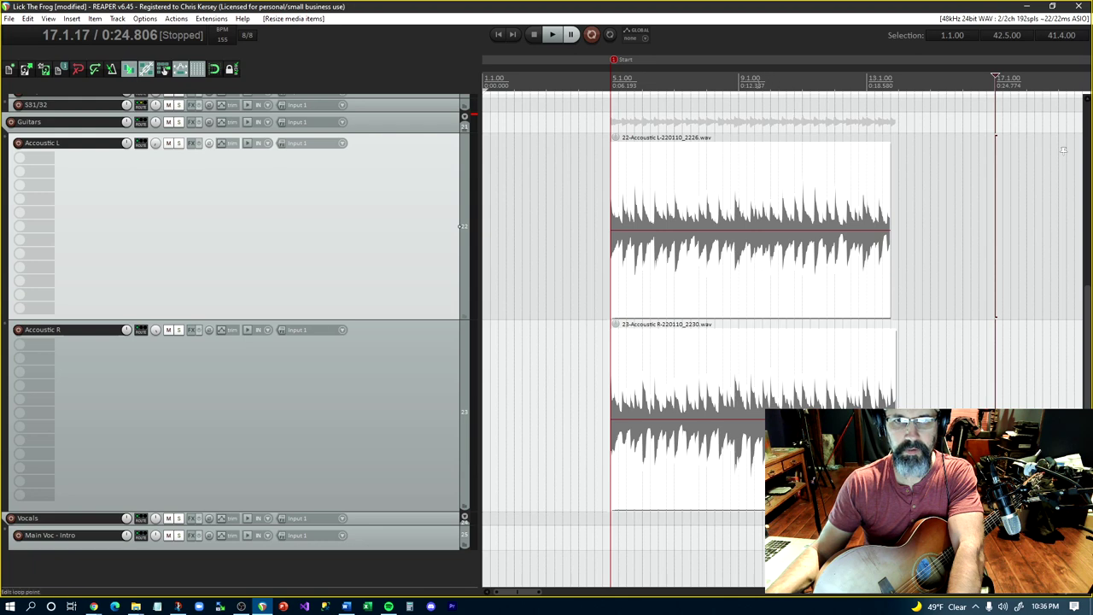
Play the guitars from 9.5.19 to find the loop end, and shorten both takes further to just past 13.1.00
click(755, 126)
key(space)
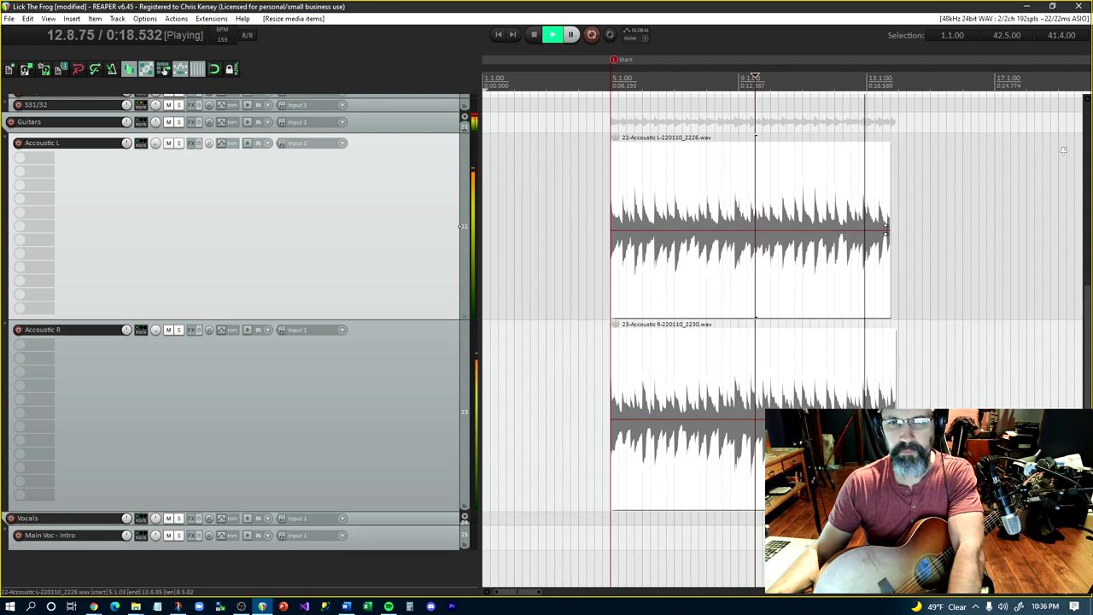
key(space)
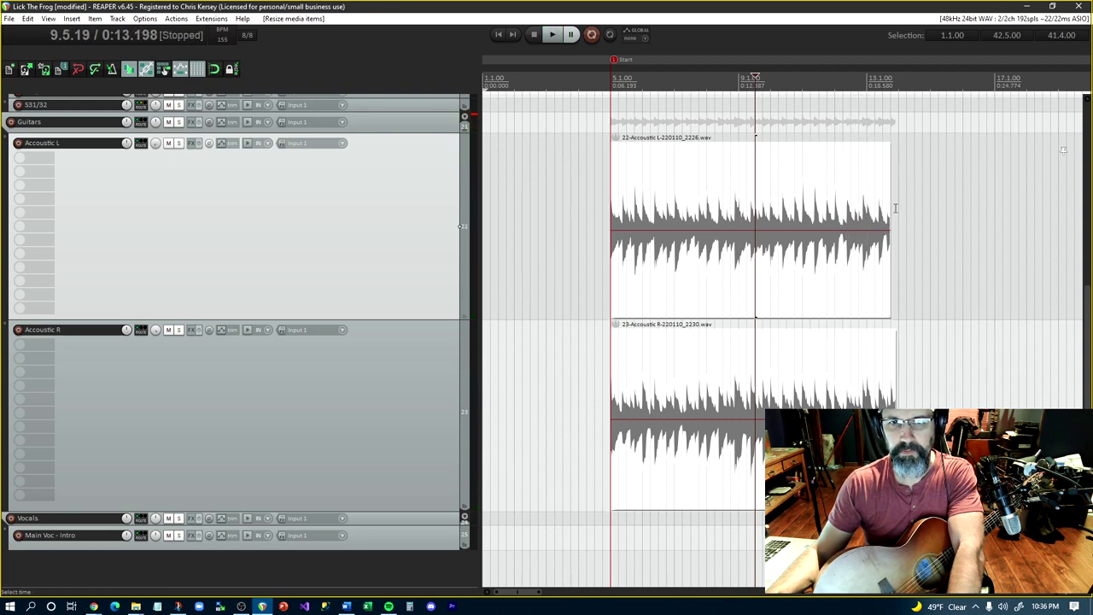
drag(889, 207, 866, 224)
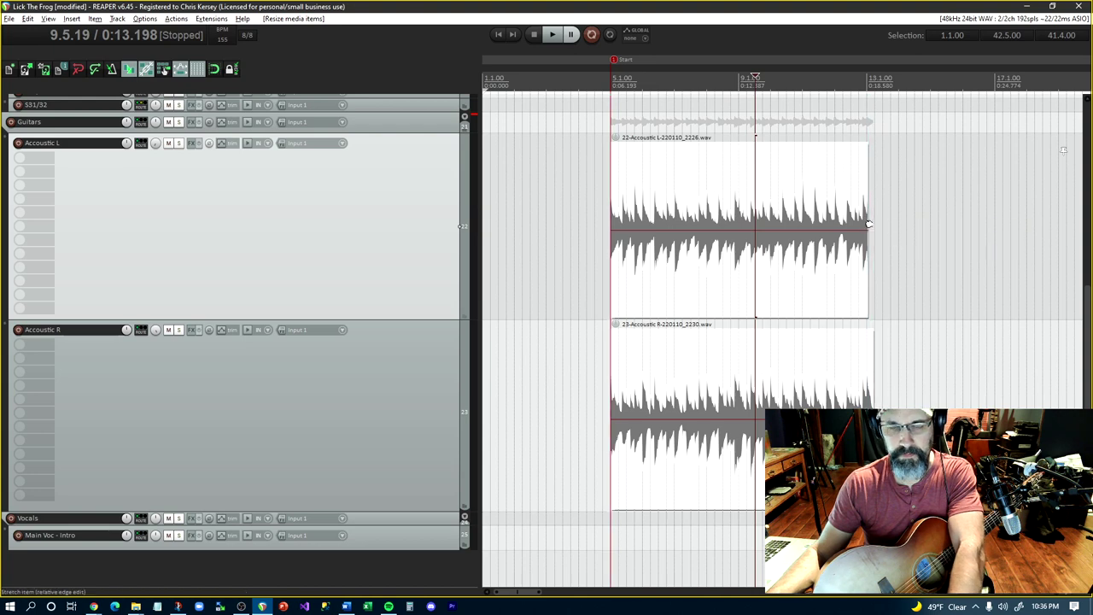
Trim the end of the Accoustic R take to 13.1.09, cutting off its final hit
scroll(868, 223, right, 6)
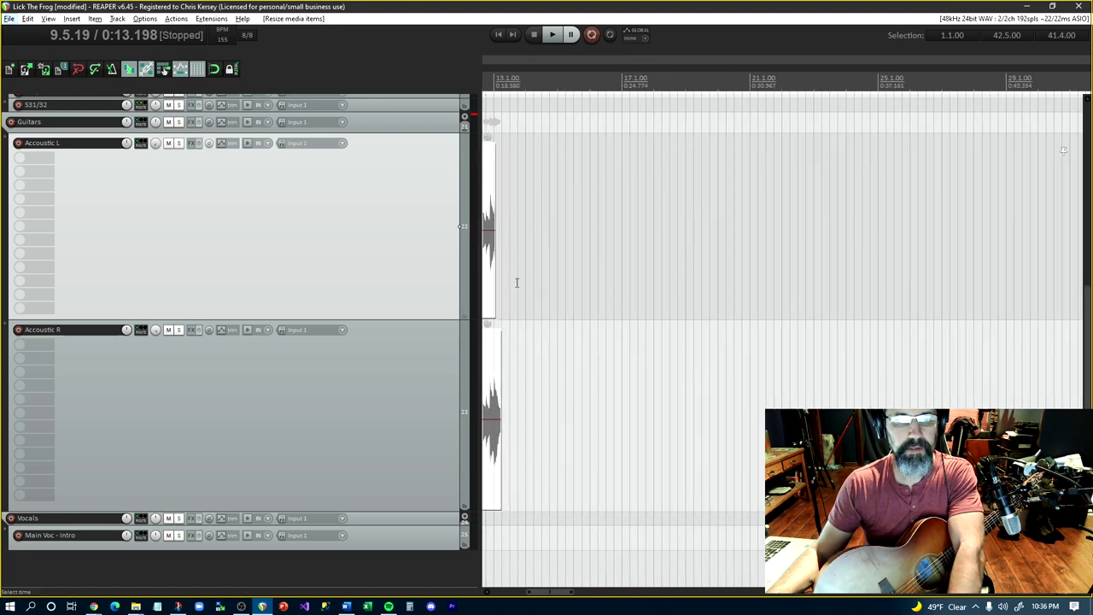
click(514, 283)
scroll(514, 277, up, 4)
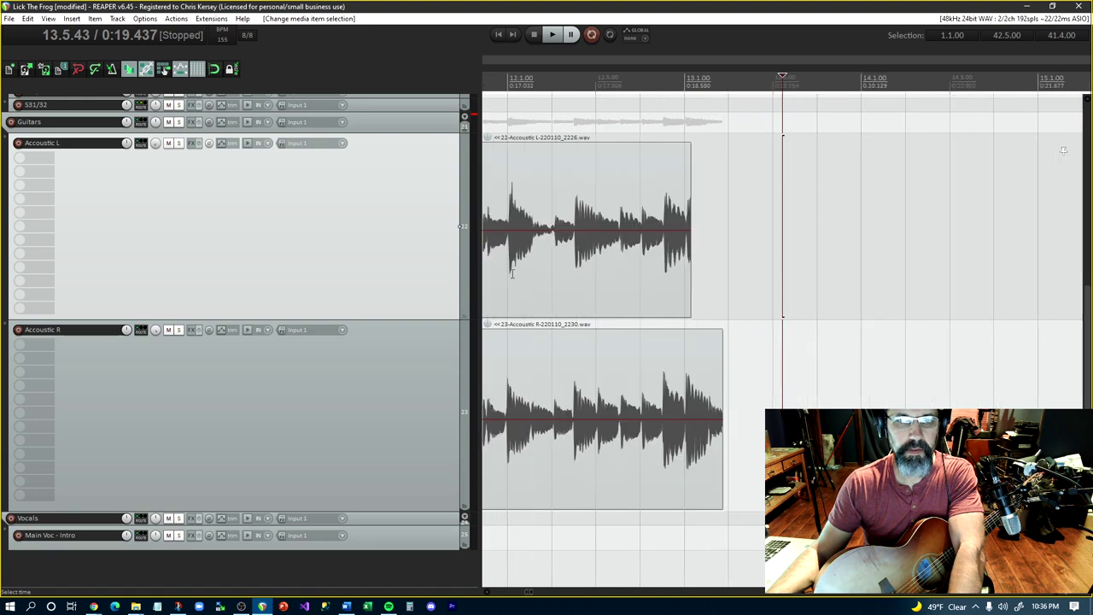
click(663, 204)
shift+click(685, 360)
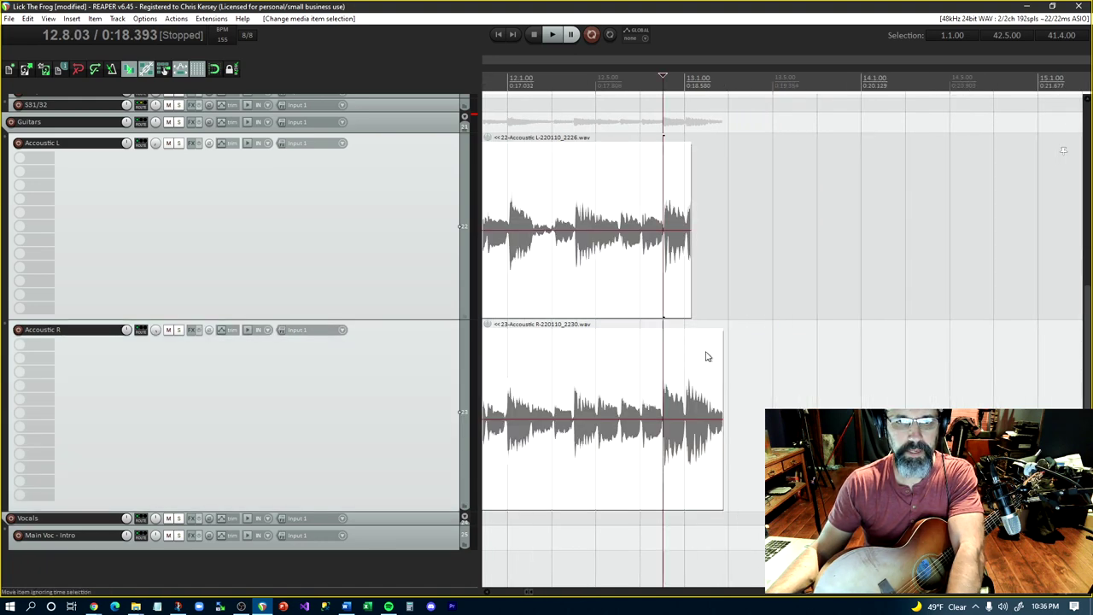
click(715, 353)
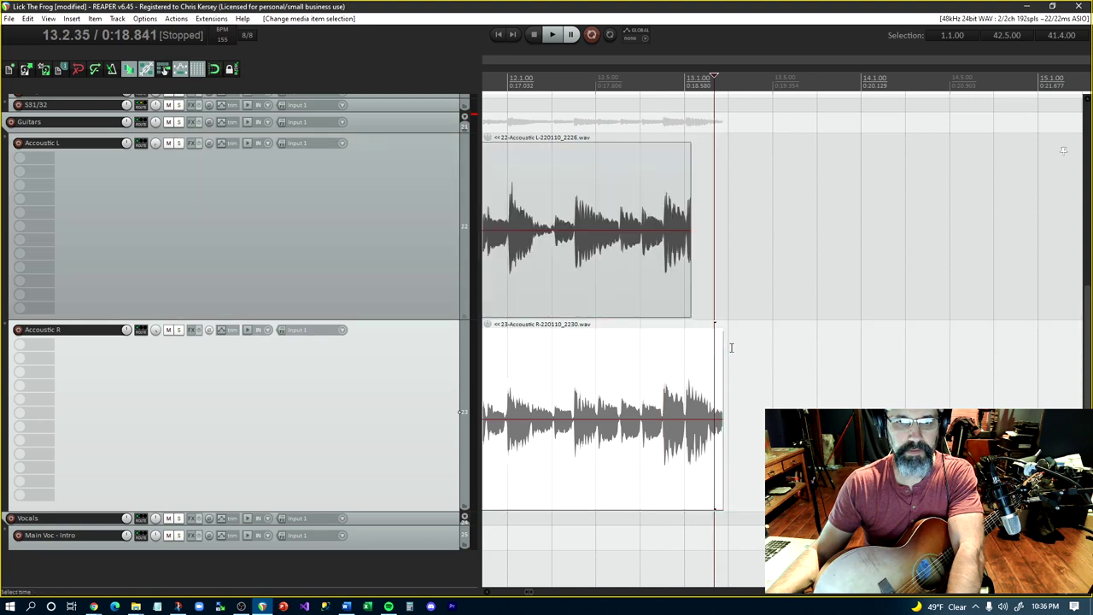
drag(721, 346, 683, 360)
scroll(684, 360, right, 2)
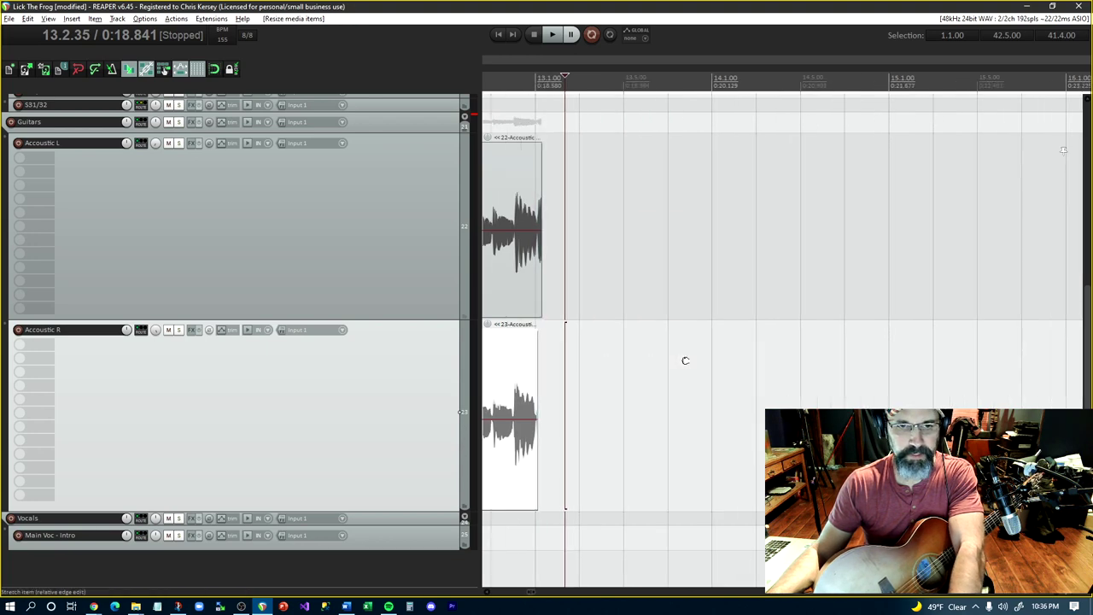
Trim the end of the Accoustic L take to 13.1.09, level with the end of the Accoustic R take
scroll(684, 360, left, 5)
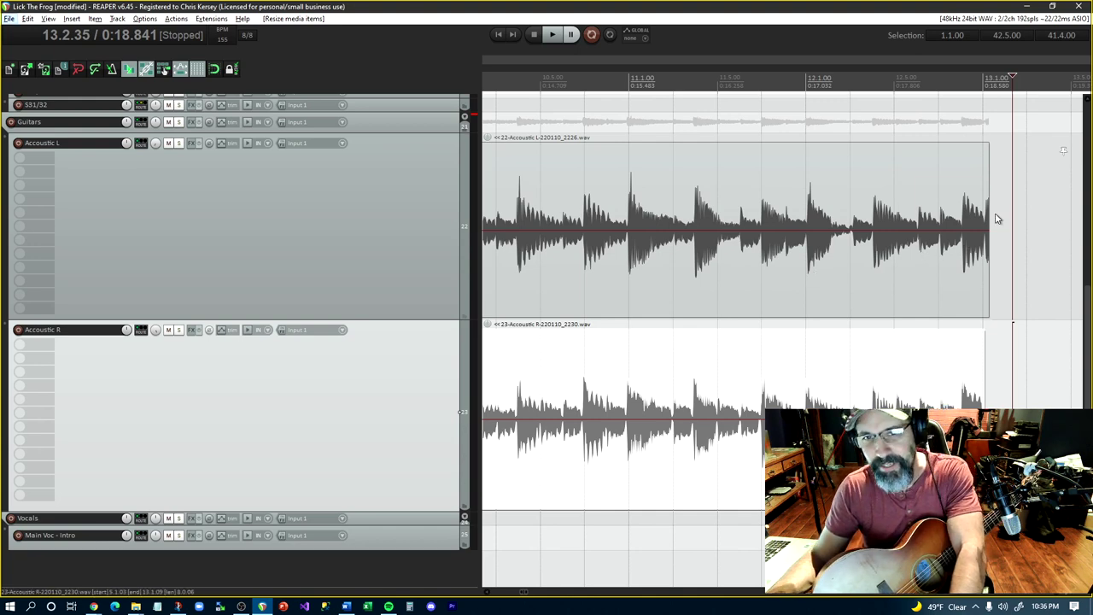
click(963, 198)
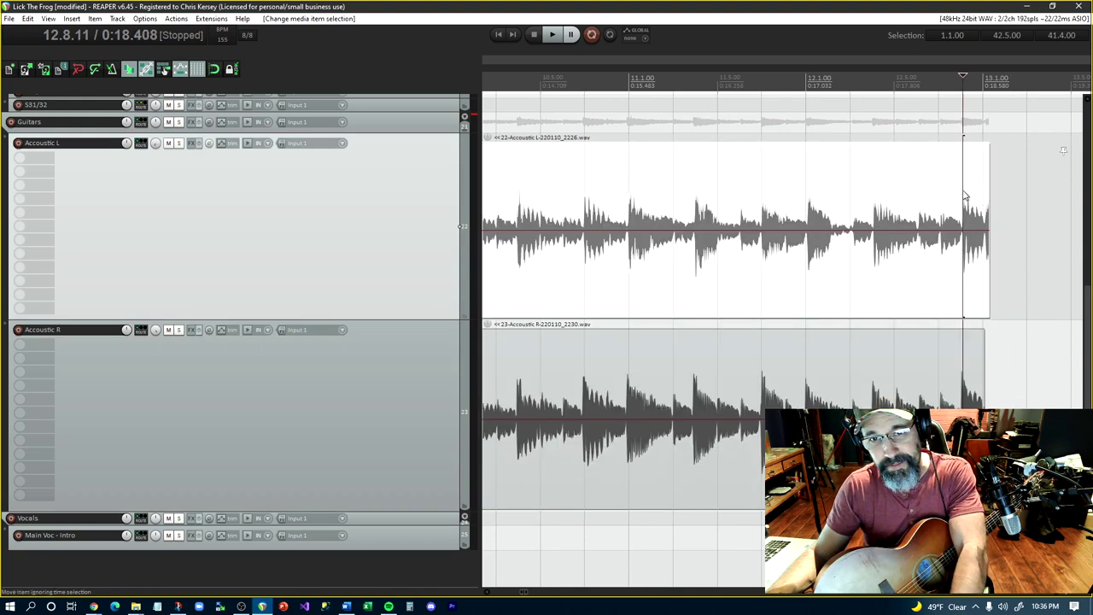
drag(989, 186, 984, 189)
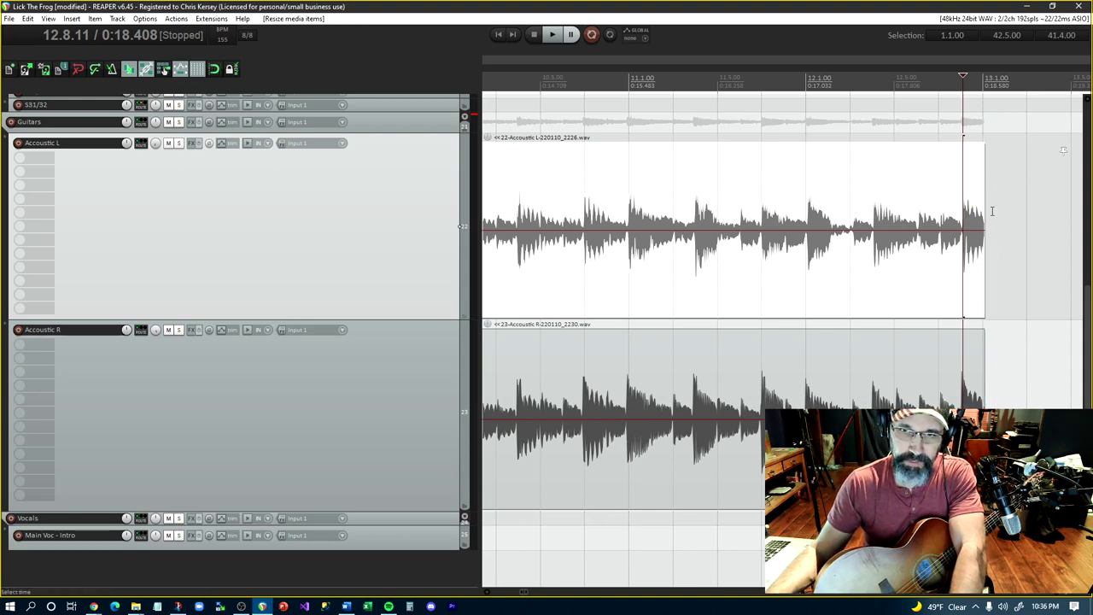
Play the trimmed guitars from the project start to about bar 13, and enlarge the Guitars track to check its level
click(969, 386)
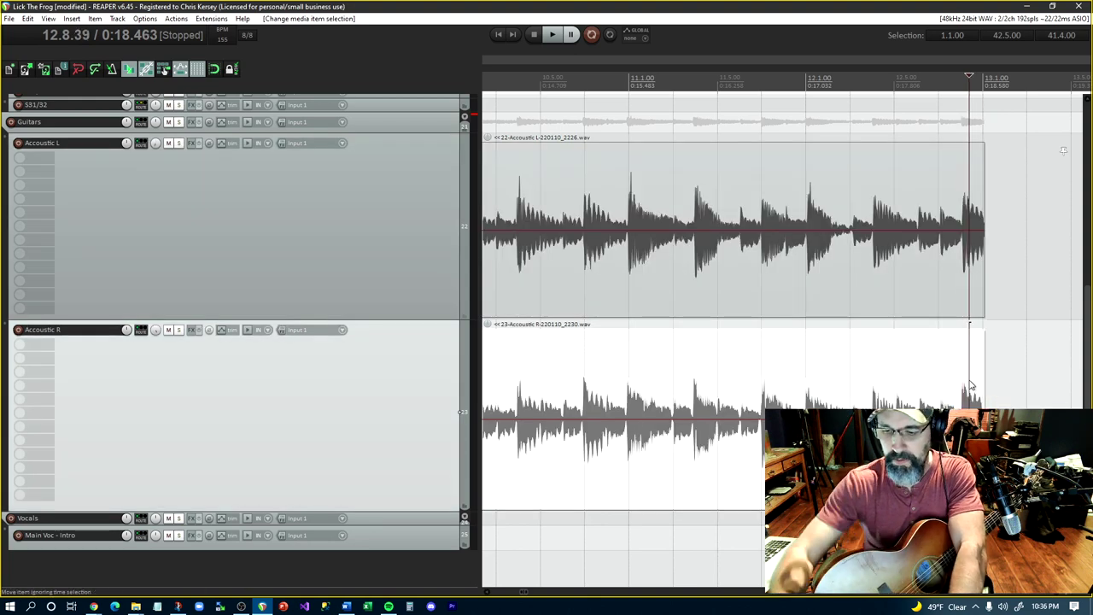
key(Home)
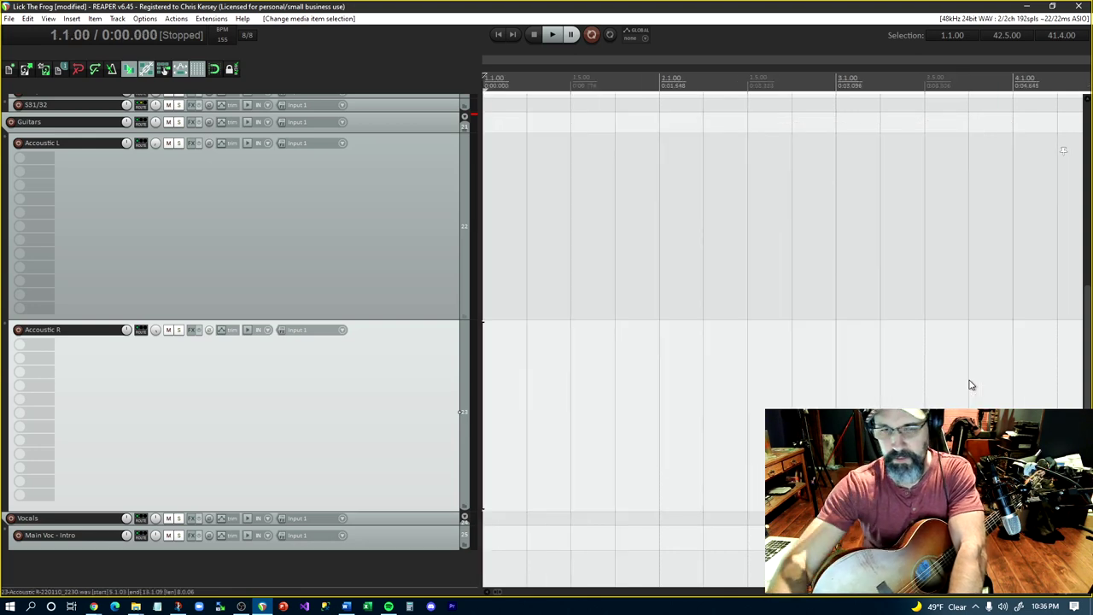
scroll(970, 384, down, 8)
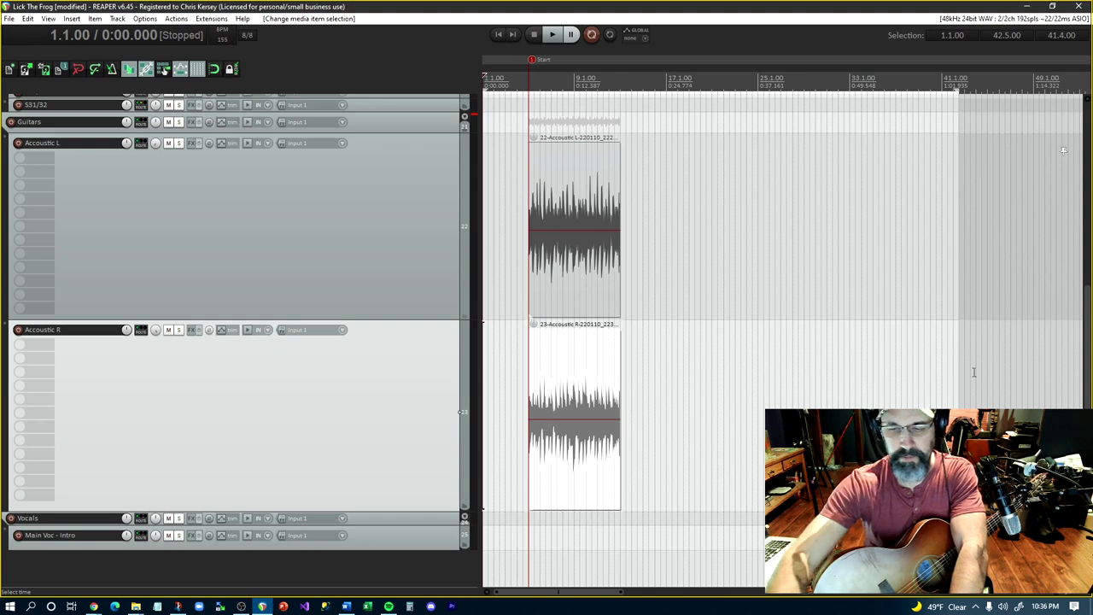
key(space)
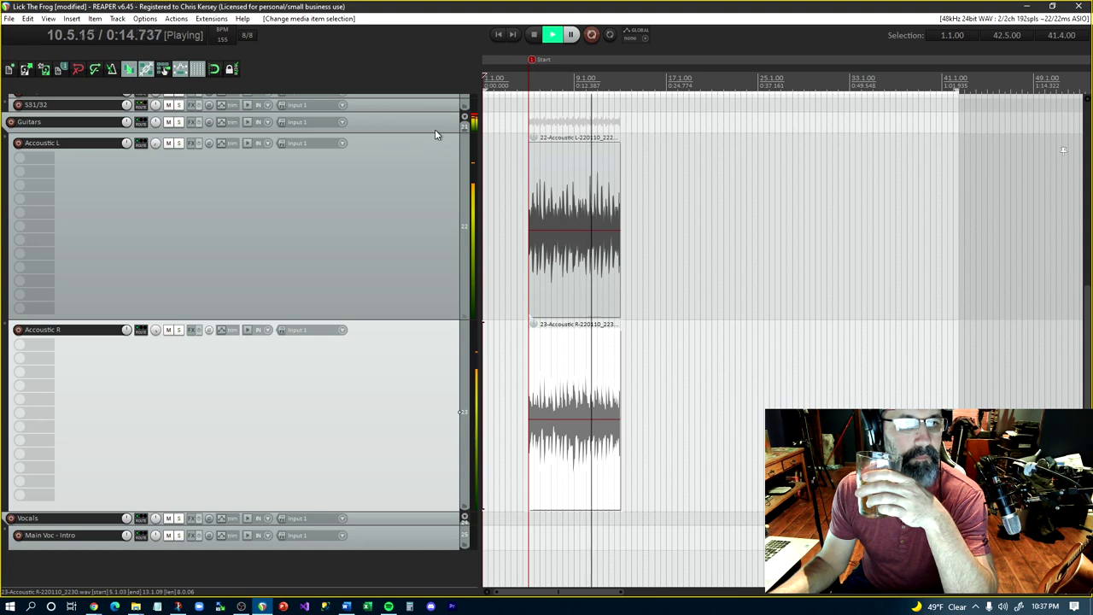
drag(437, 129, 434, 189)
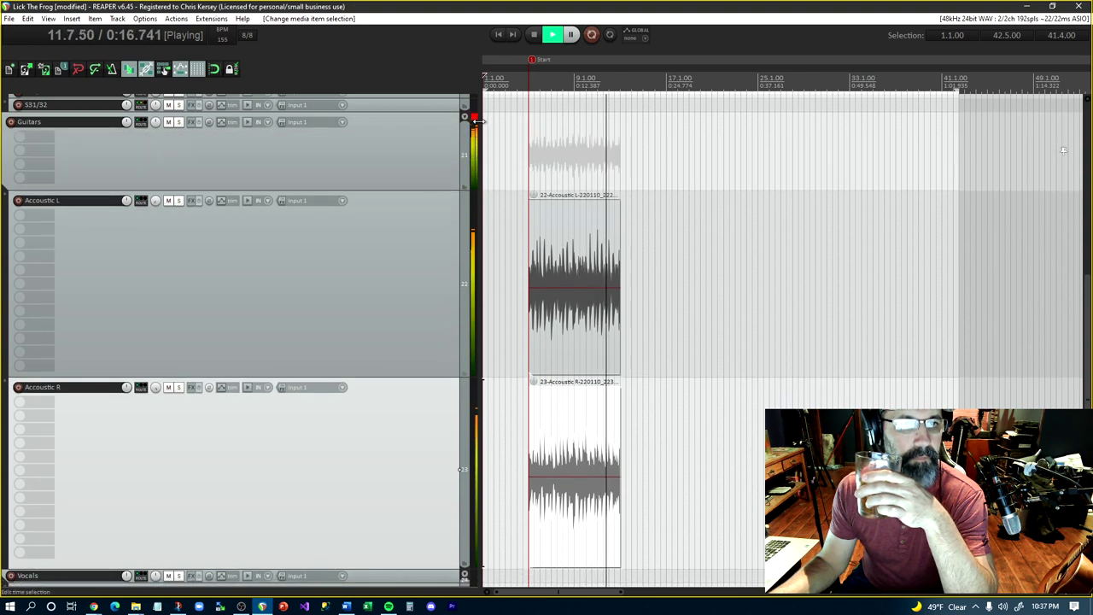
click(471, 122)
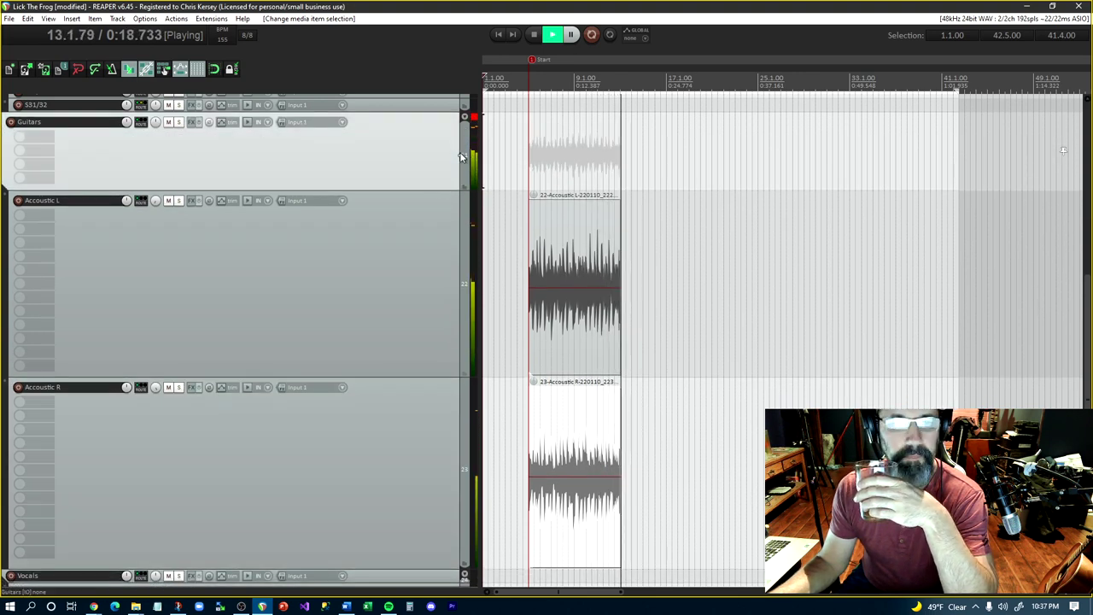
click(418, 244)
key(space)
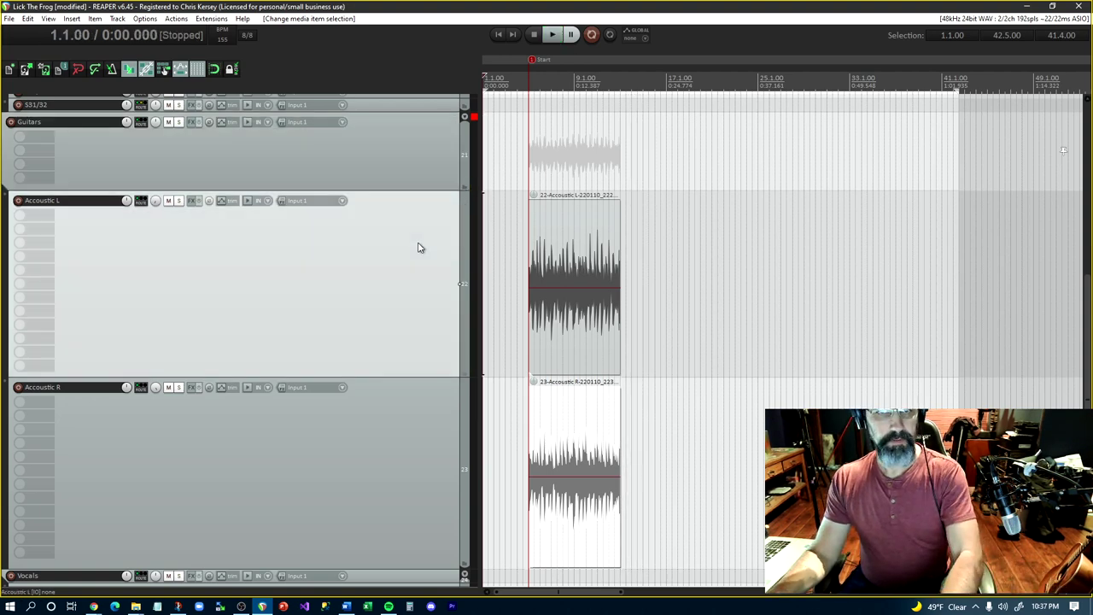
Select both trimmed takes and duplicate them directly after the originals
click(572, 249)
ctrl+click(549, 431)
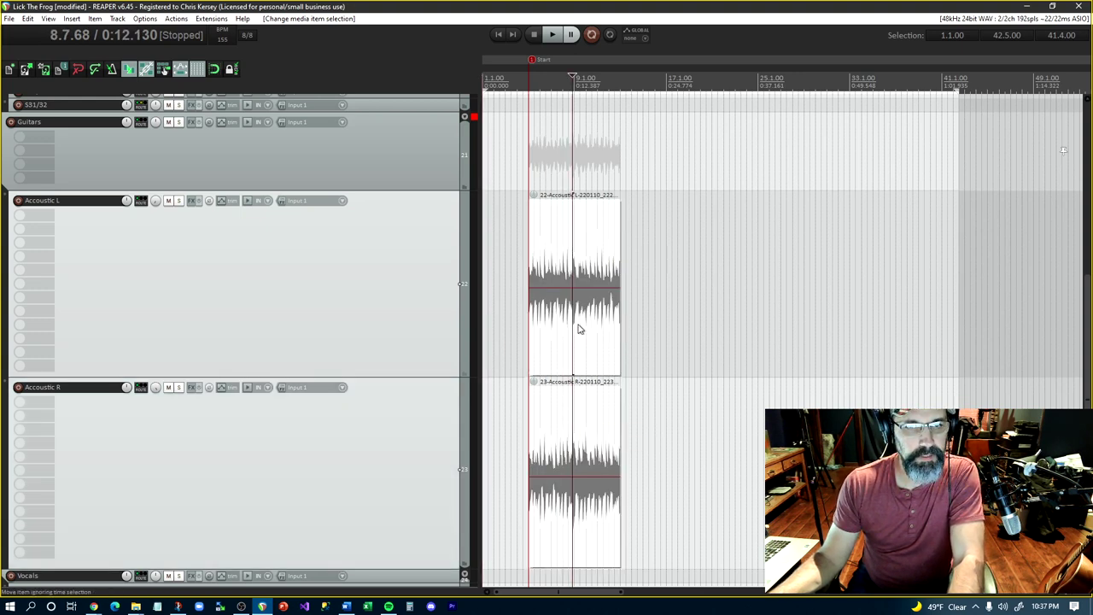
key(ctrl+d)
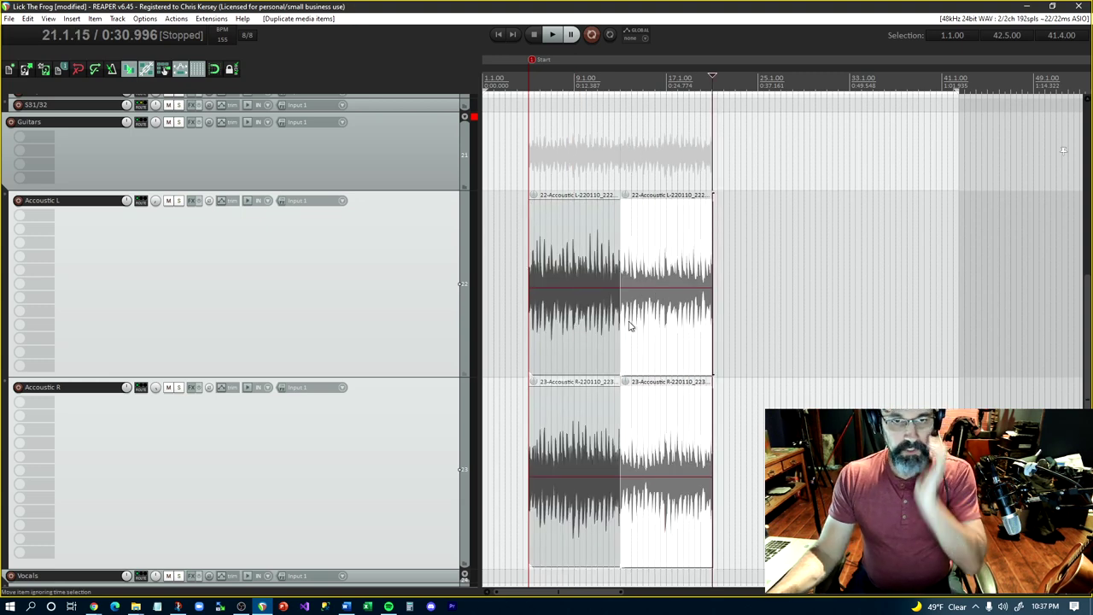
Examine the join between the original and duplicated Accoustic L and R takes at 13.1.09
scroll(646, 303, up, 4)
scroll(644, 303, down, 4)
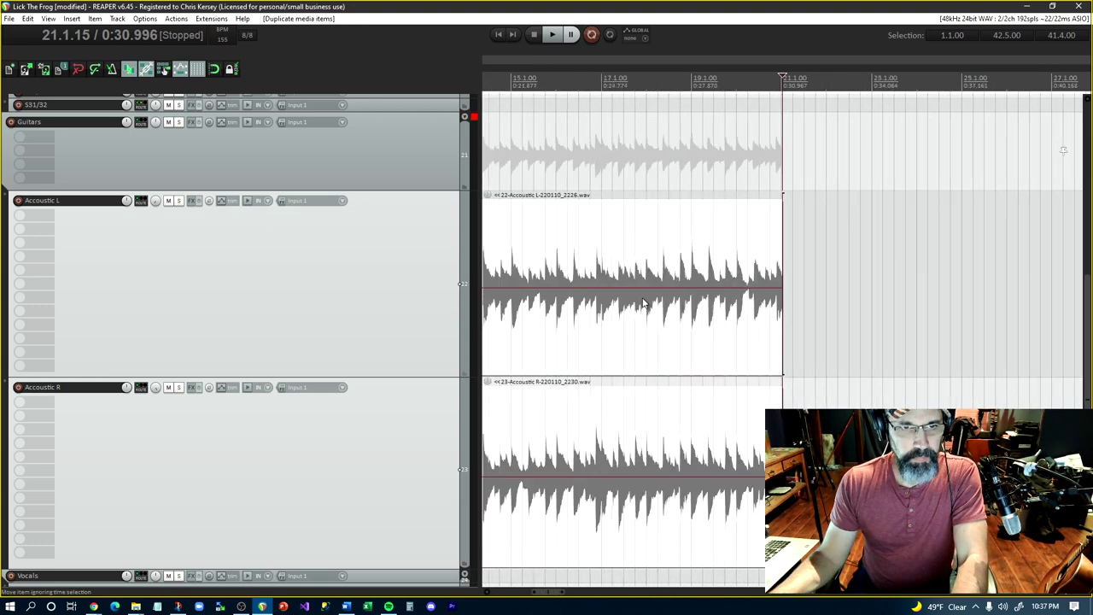
click(527, 248)
scroll(526, 248, up, 6)
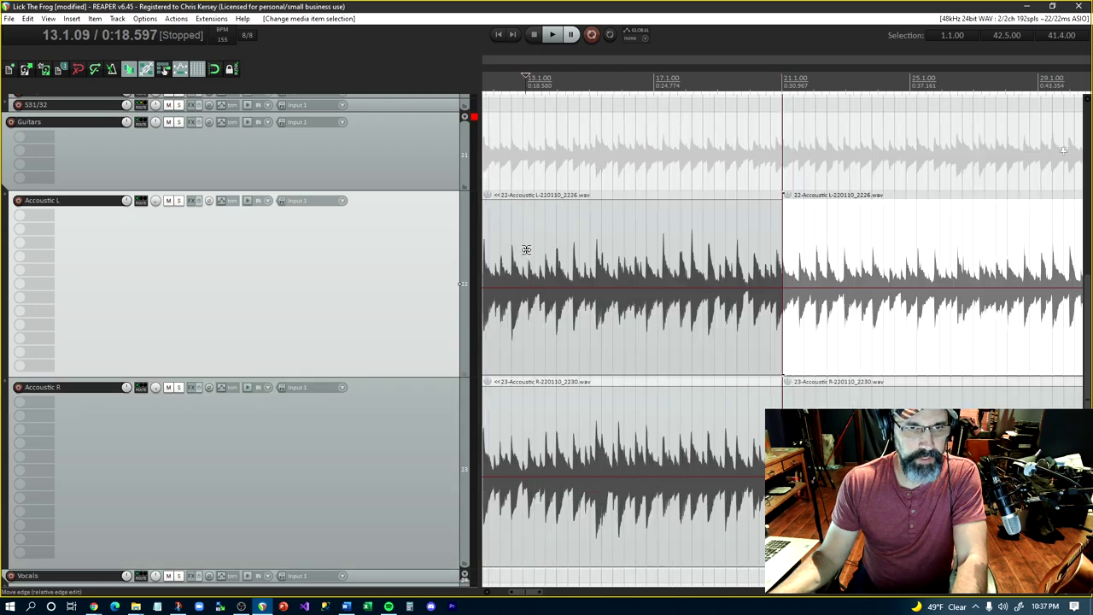
scroll(733, 251, up, 7)
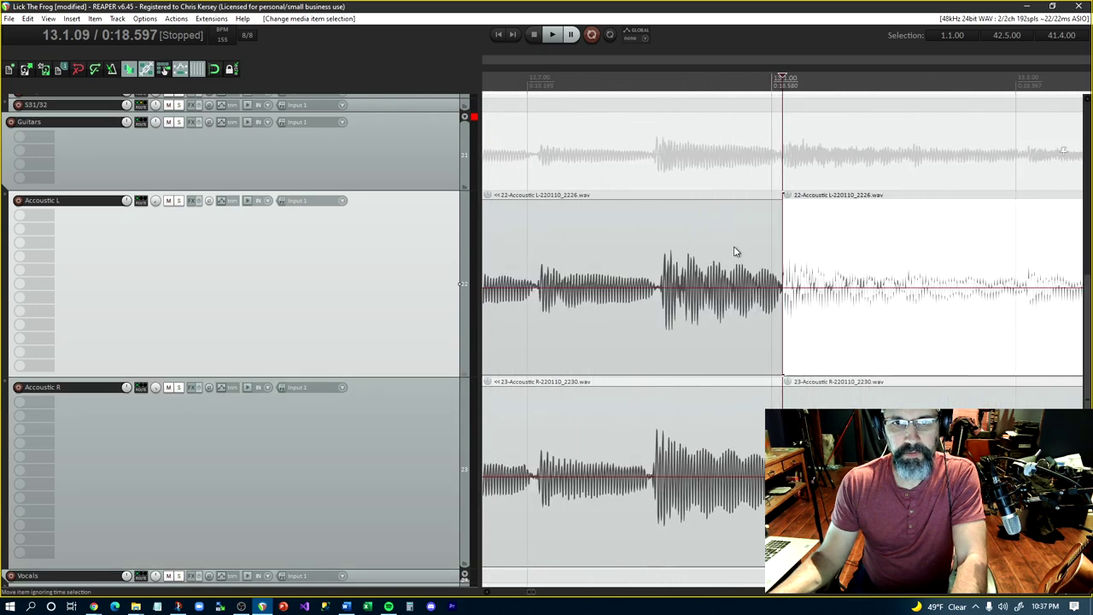
click(830, 266)
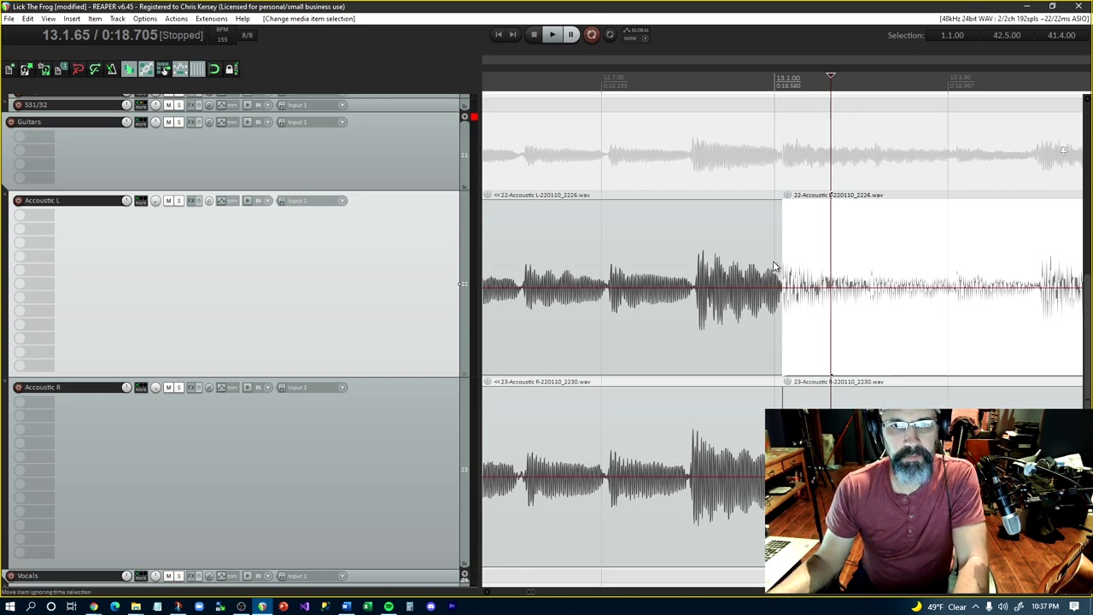
scroll(775, 266, down, 10)
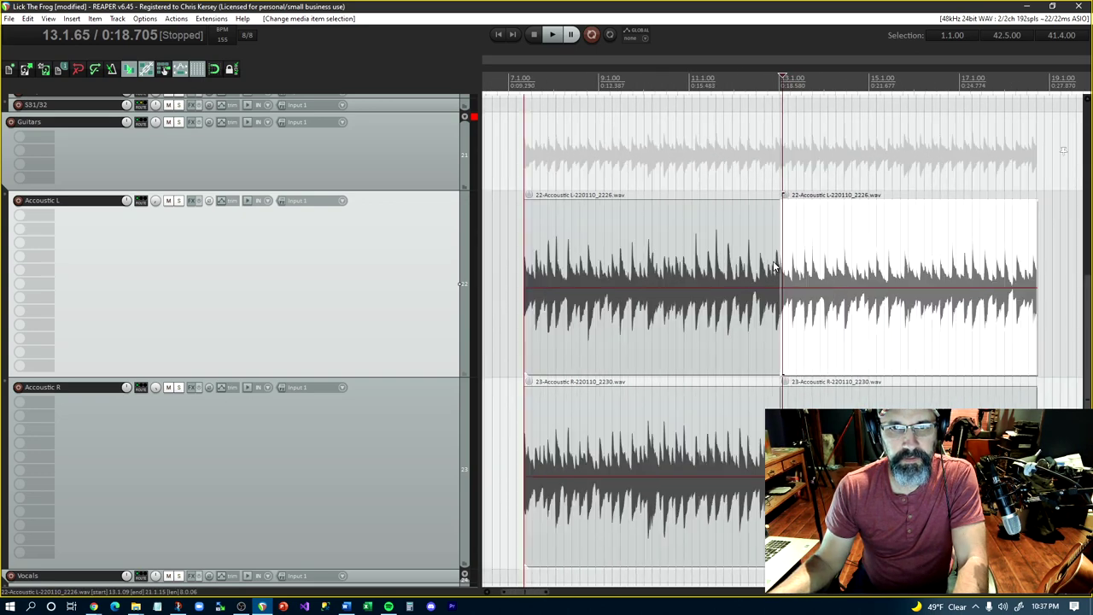
Select the duplicated Accoustic L and Accoustic R takes and set their items to a custom light magenta-pink color
click(724, 229)
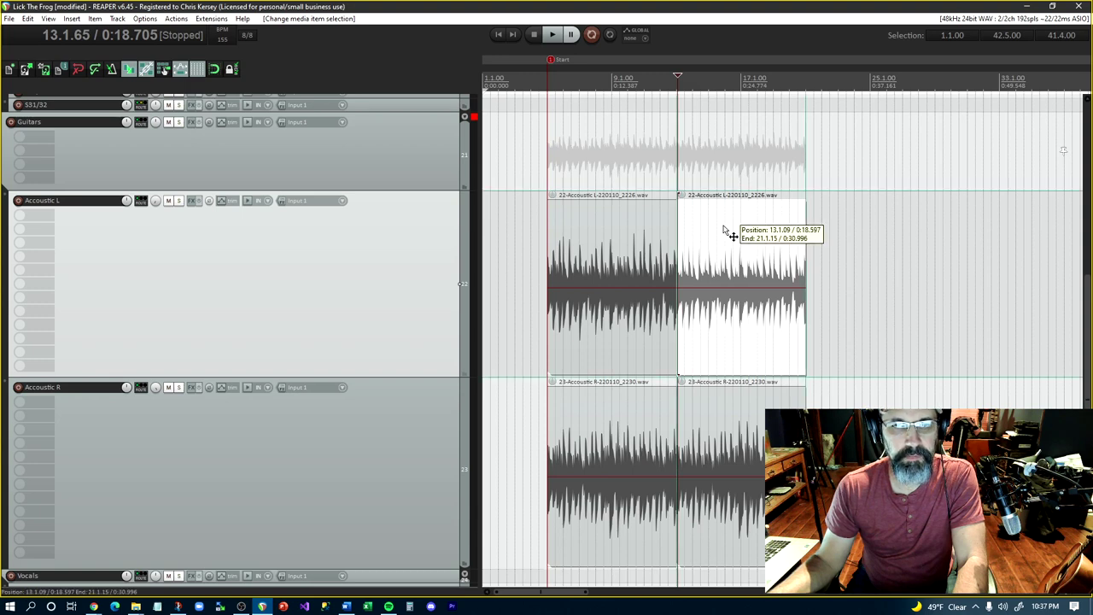
ctrl+click(705, 448)
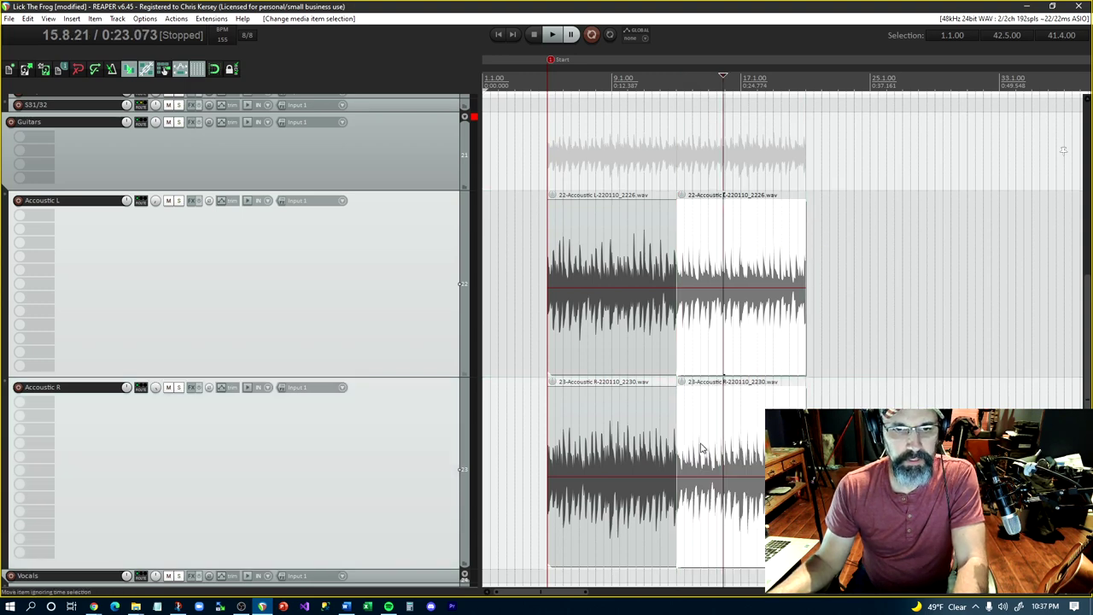
right_click(702, 446)
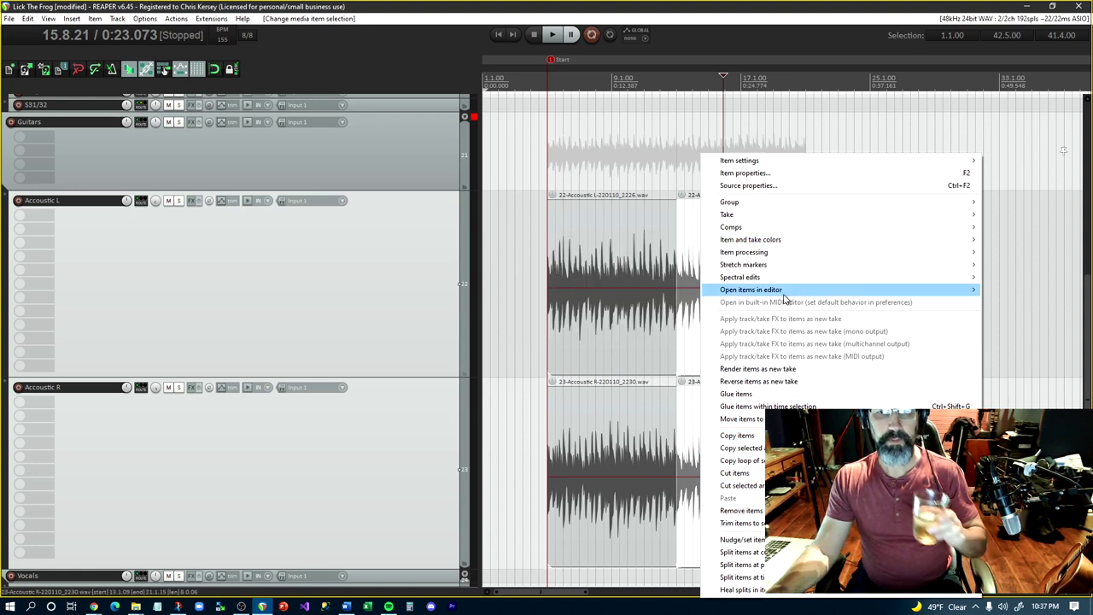
mouse_move(787, 282)
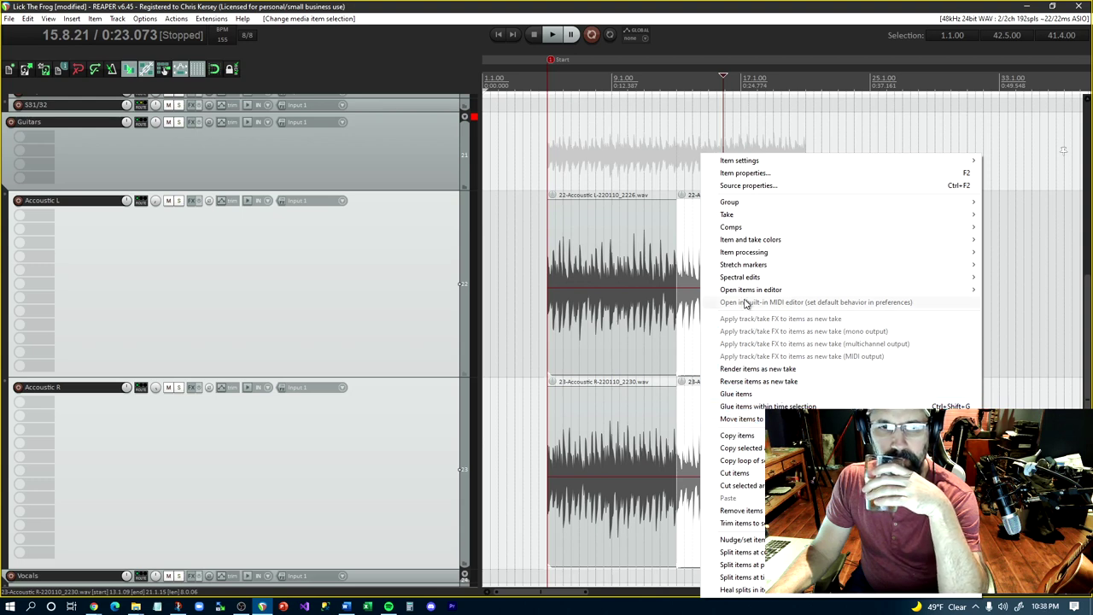
mouse_move(742, 269)
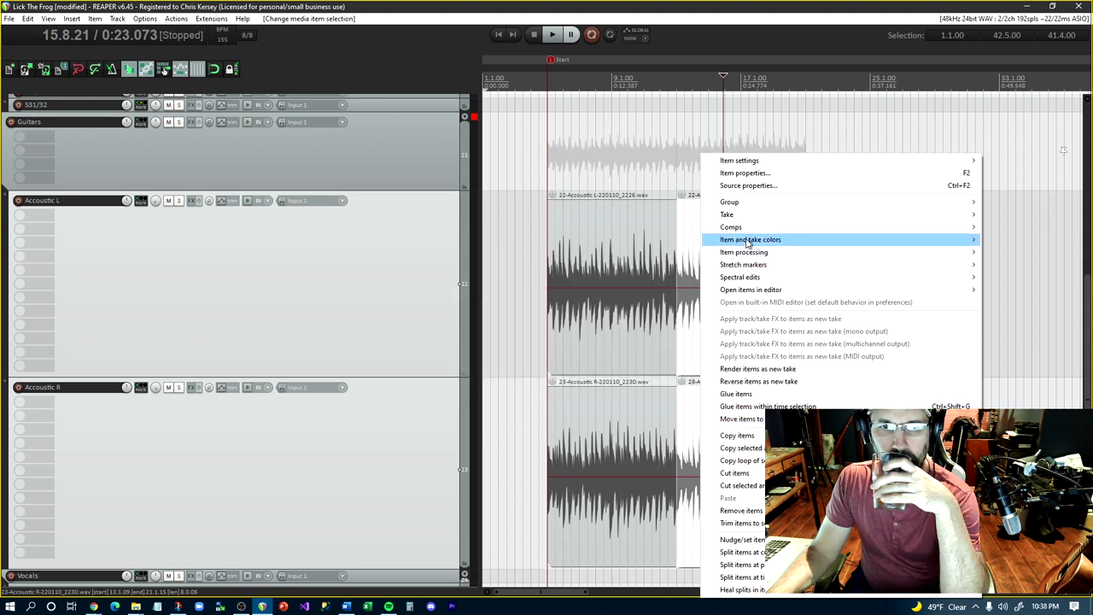
mouse_move(747, 241)
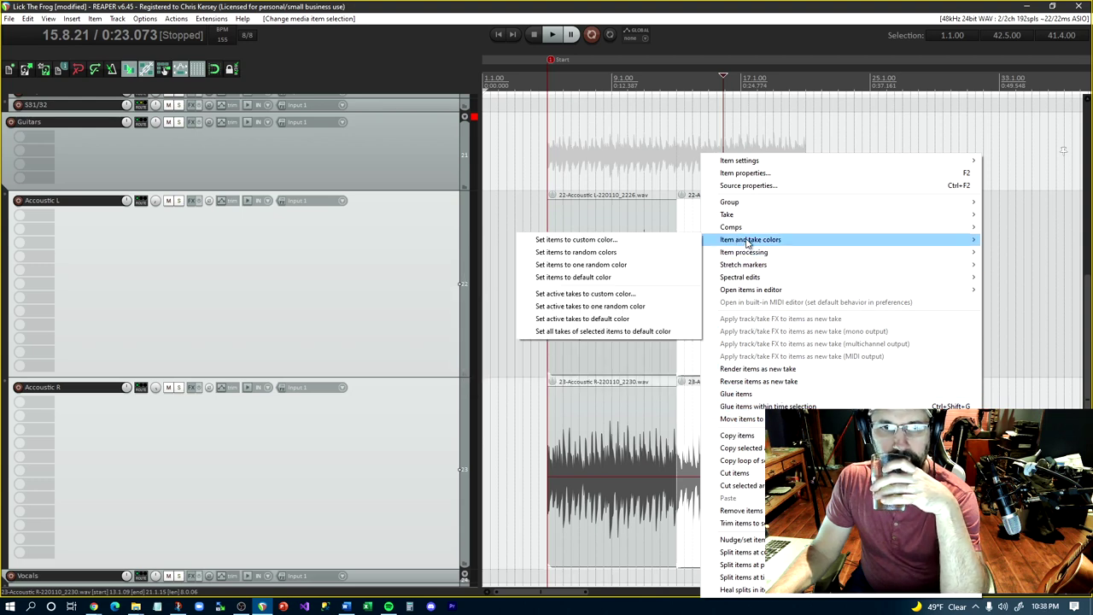
click(601, 241)
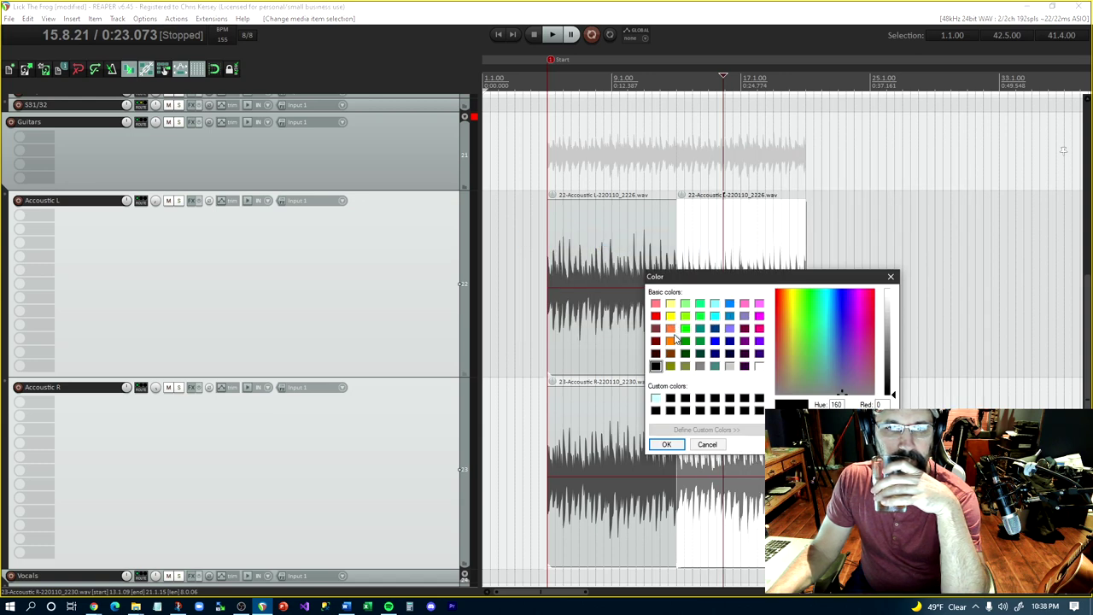
click(759, 304)
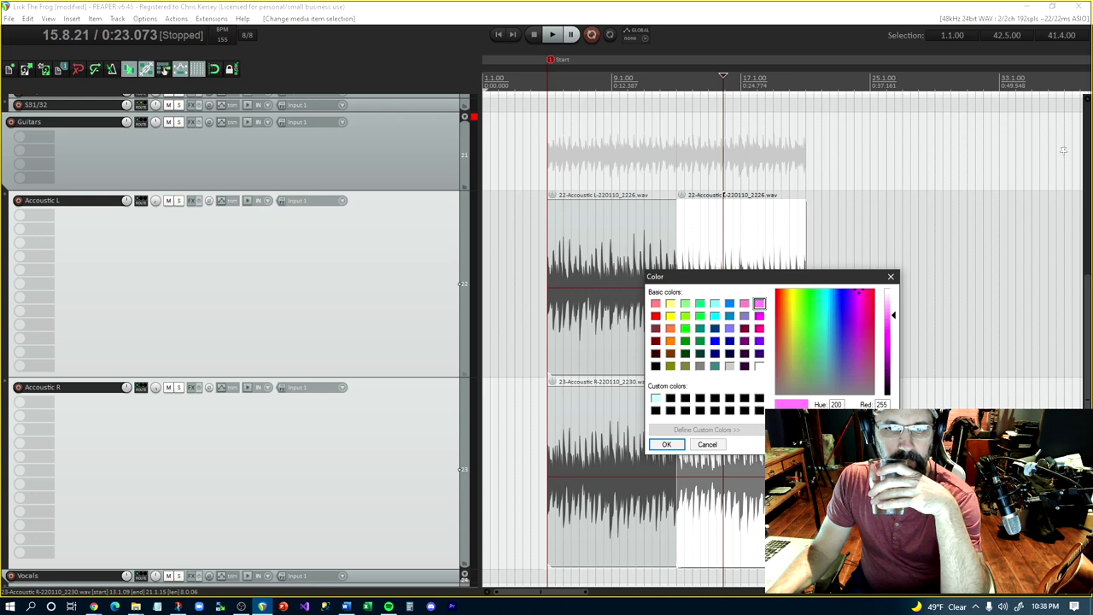
click(668, 444)
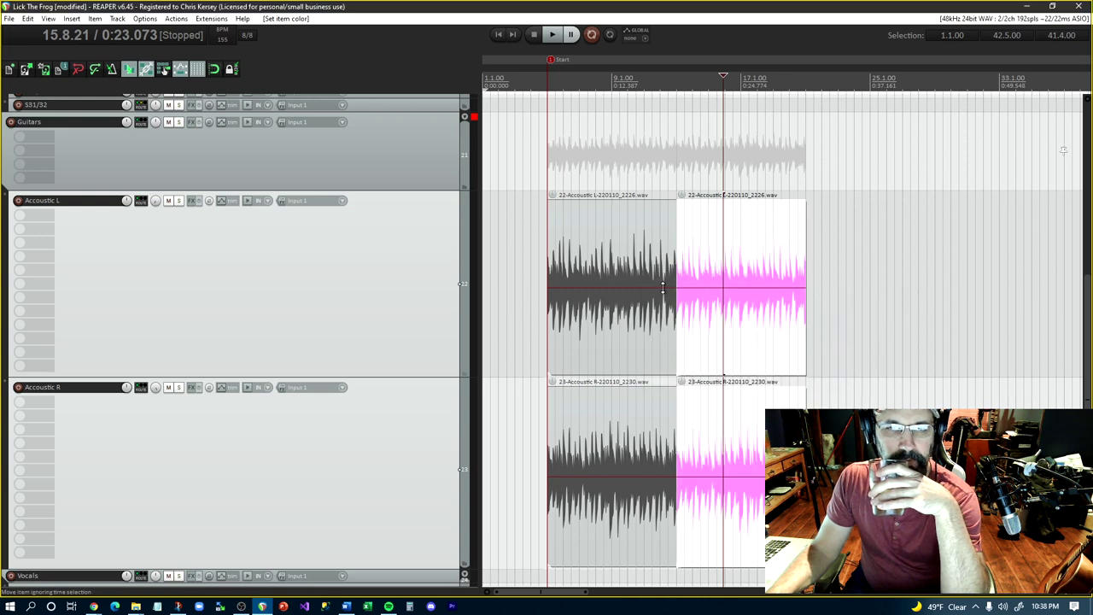
Play the guitars from about bar 3 through the join at bar 13 to about bar 19
click(523, 83)
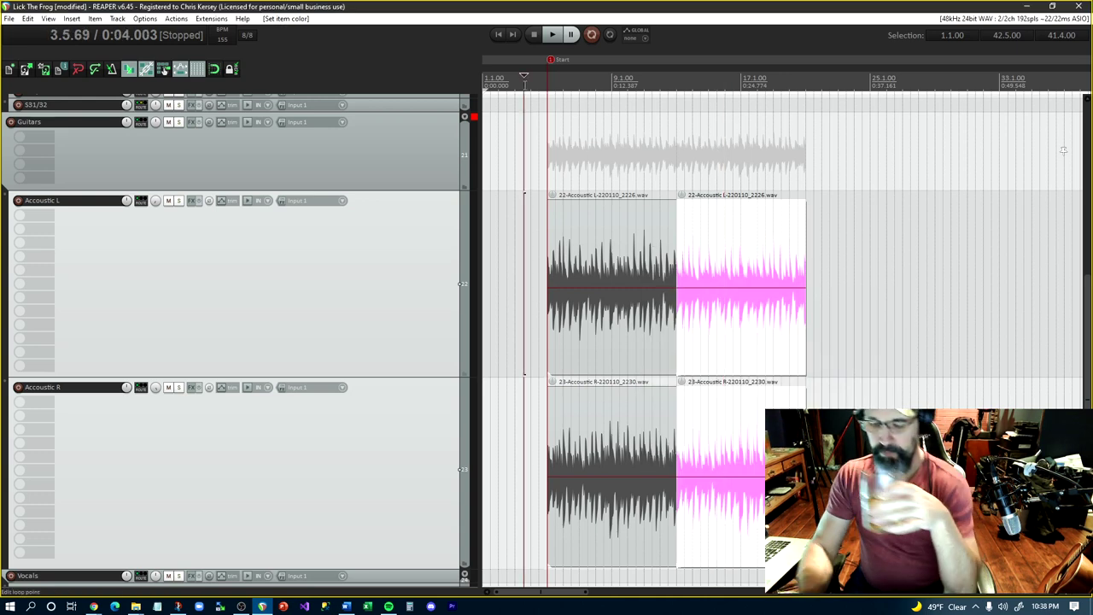
key(space)
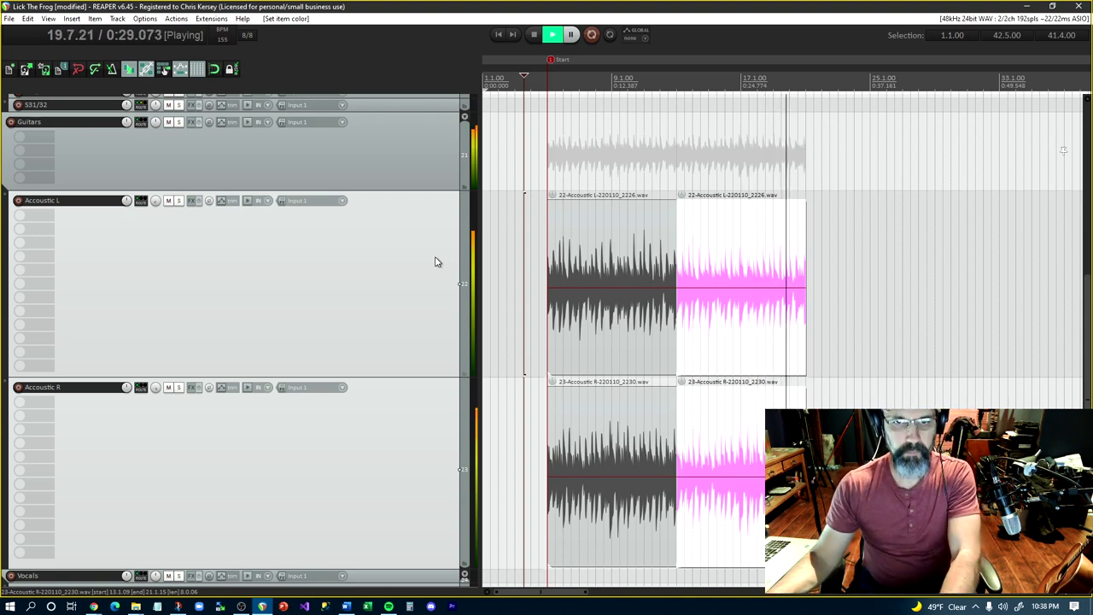
key(space)
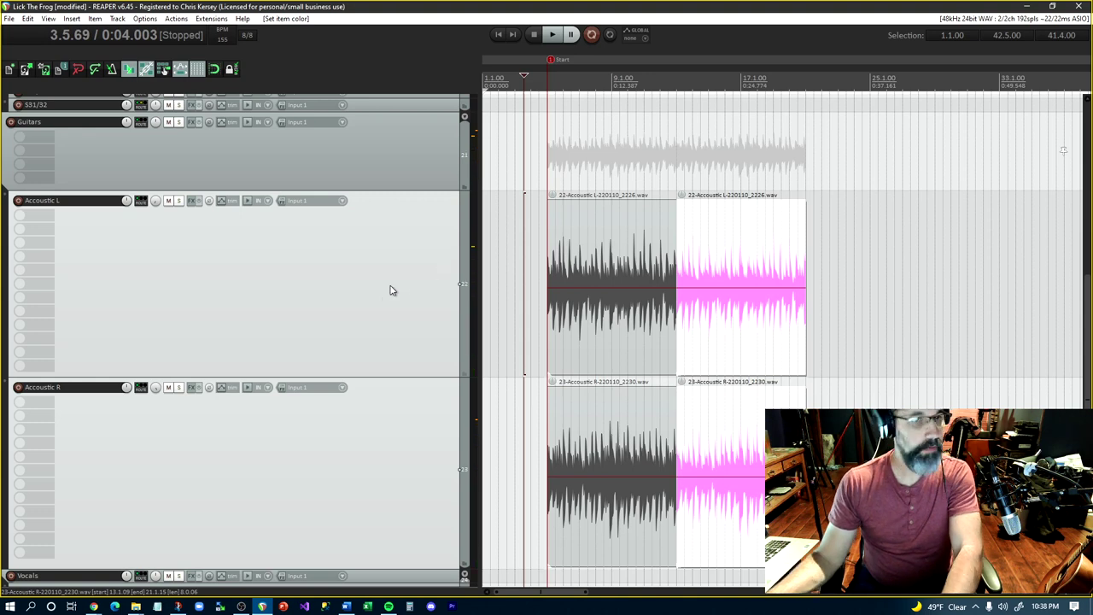
Reduce the heights of the Accoustic L and Accoustic R tracks to compact rows
ctrl+click(363, 395)
drag(381, 375, 385, 241)
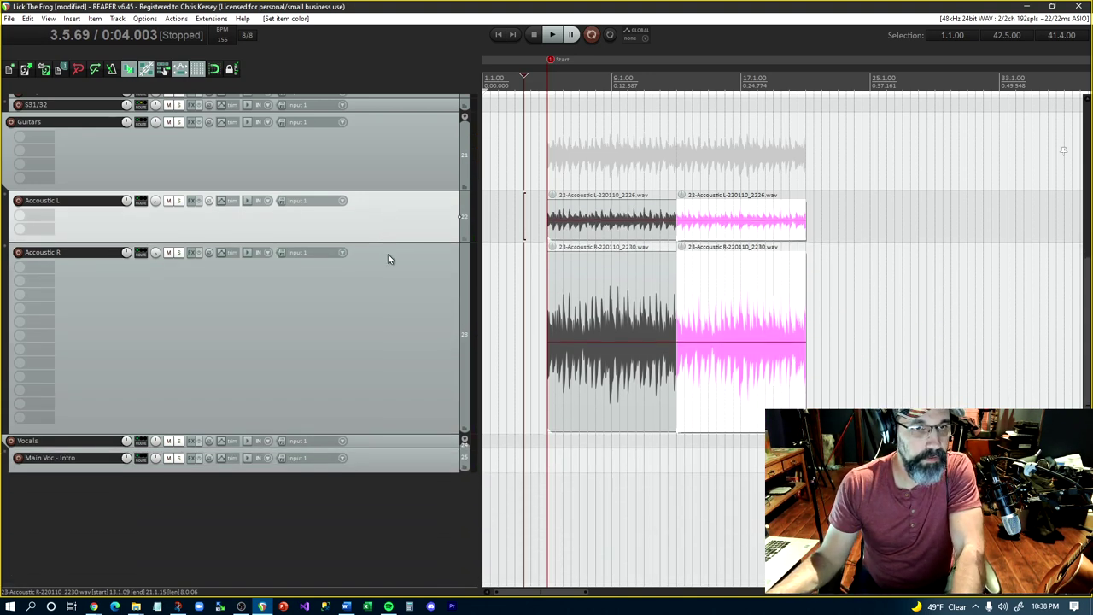
drag(410, 435, 410, 290)
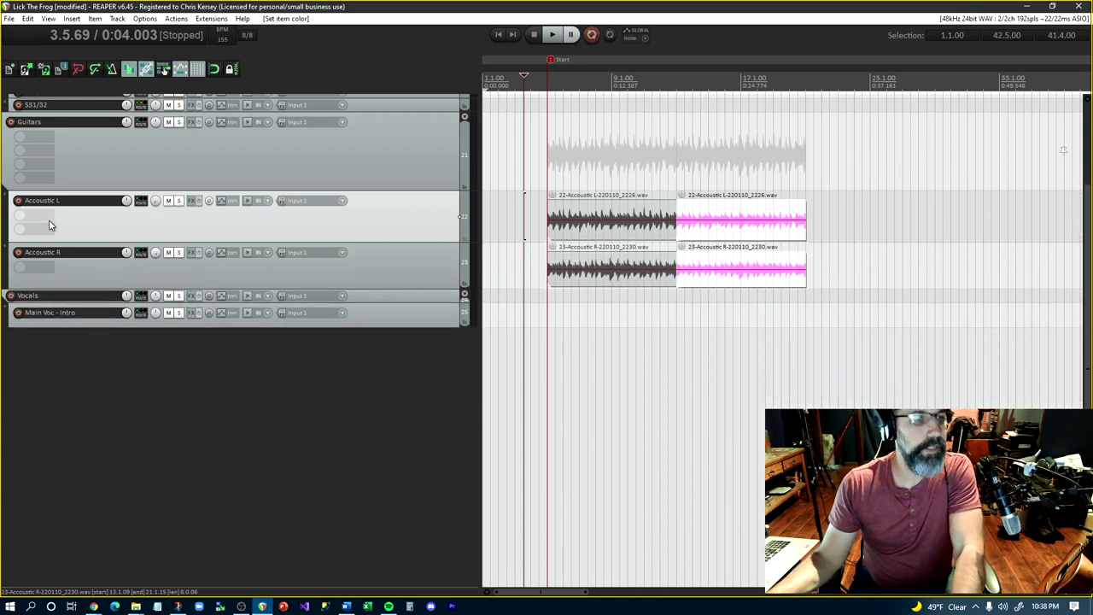
drag(382, 241, 390, 224)
Duplicate the Accoustic R track directly below the original
click(384, 250)
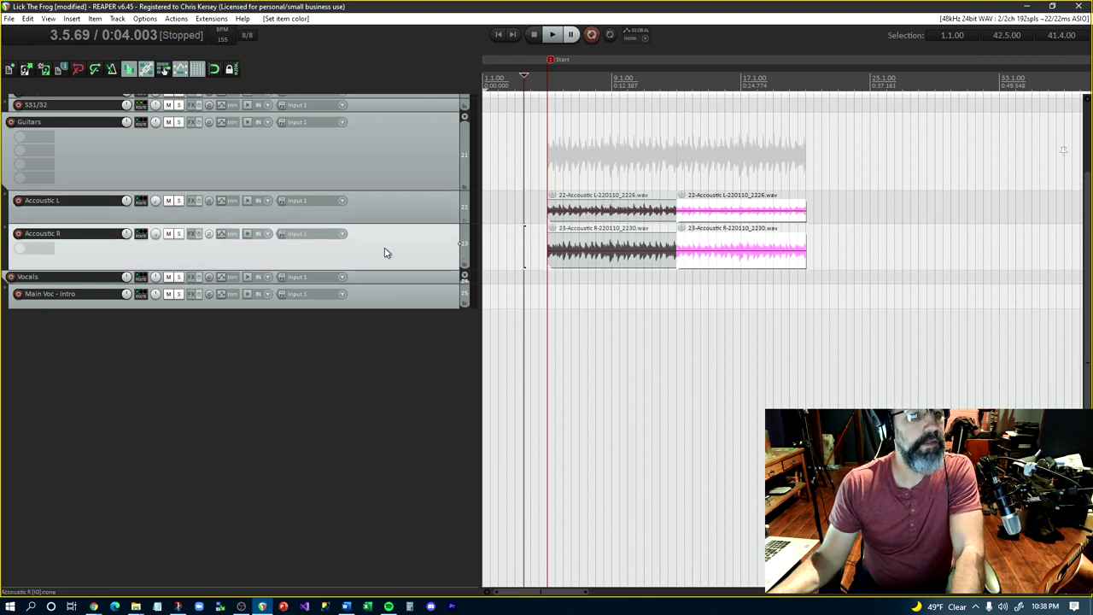
right_click(384, 252)
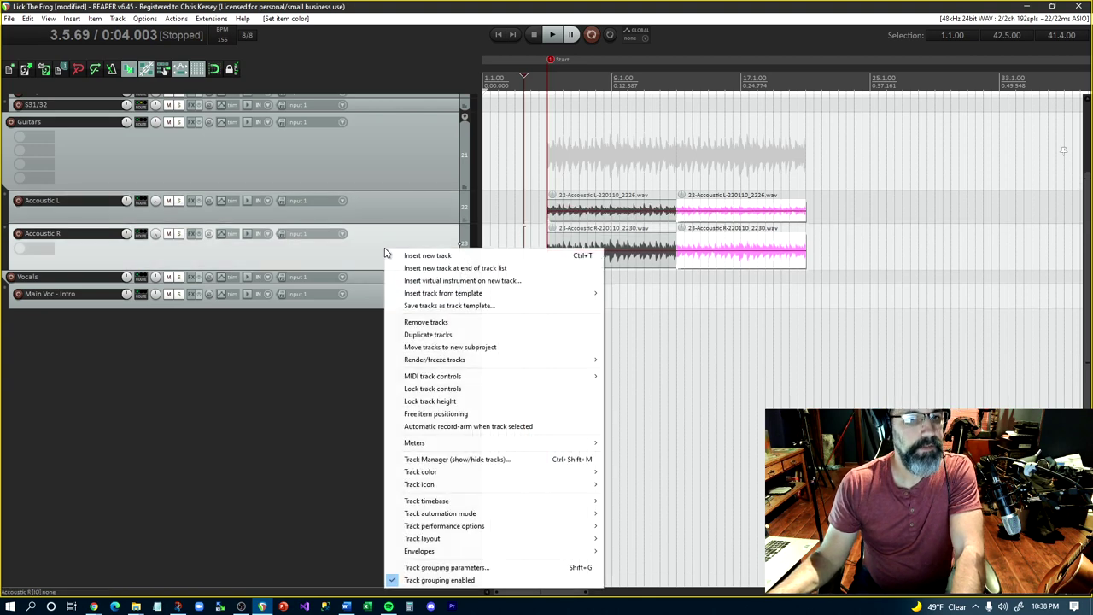
click(437, 335)
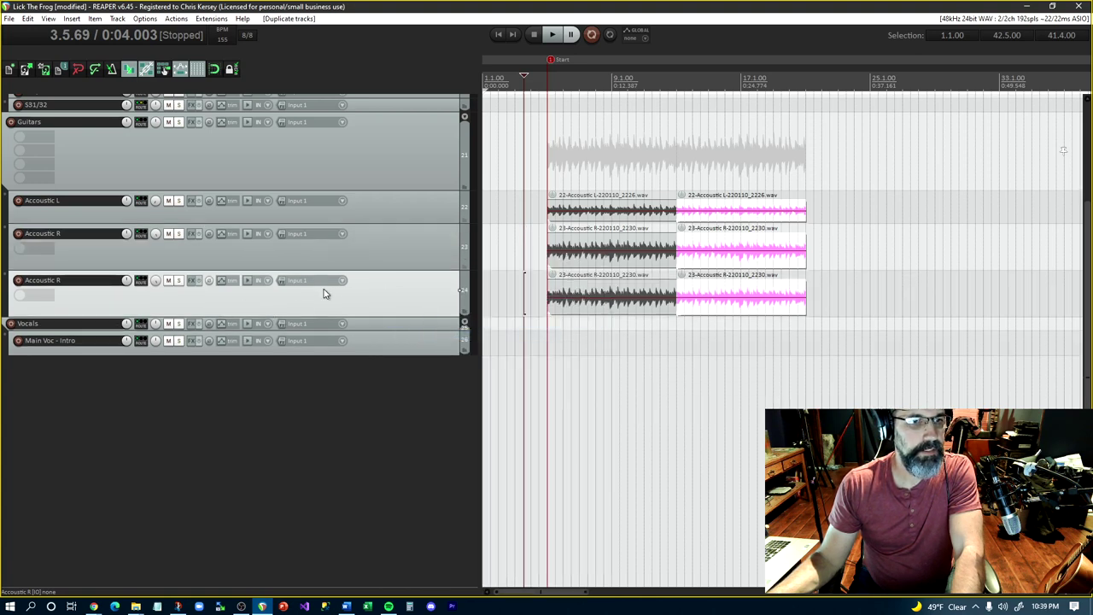
Delete both audio items from the duplicated Accoustic R track, leaving the original track's items in place
click(618, 297)
key(Delete)
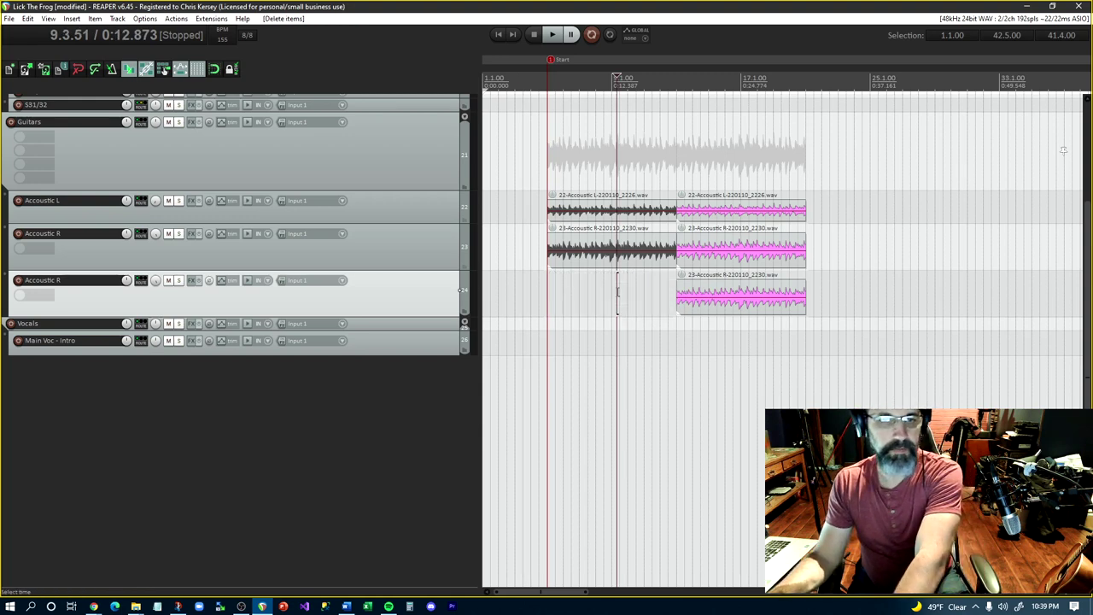
click(726, 295)
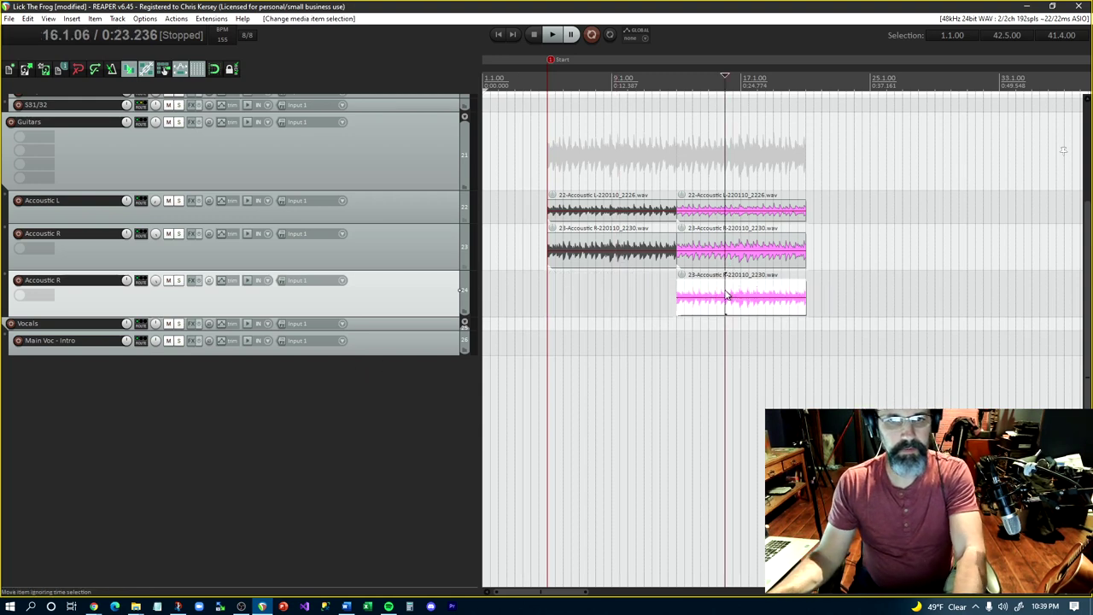
key(Delete)
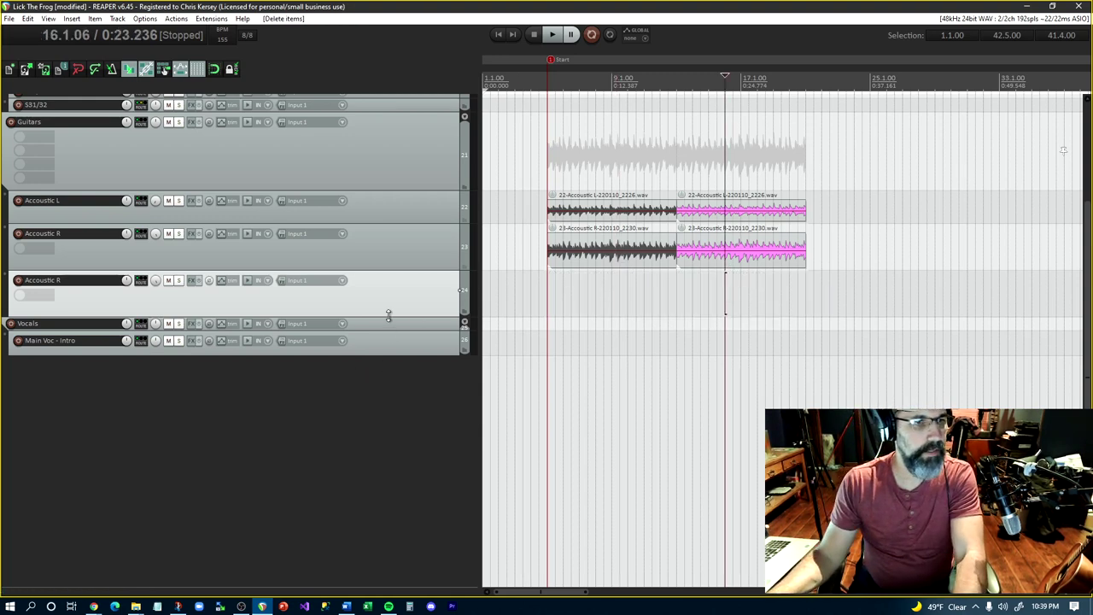
Rename the emptied duplicate track as counter L and adjust its pan
double_click(78, 280)
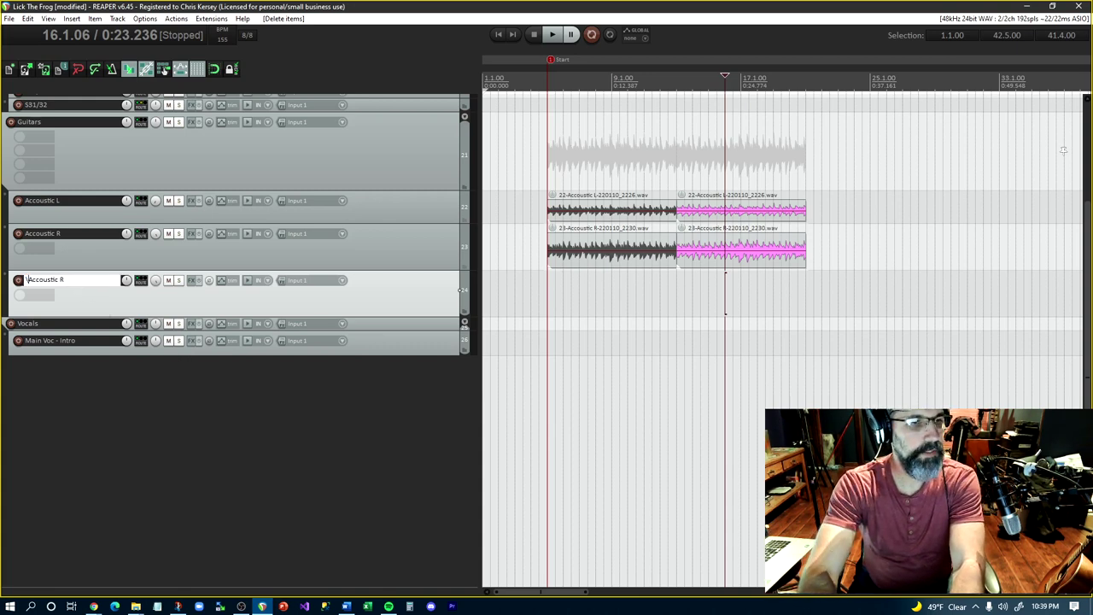
key(Delete)
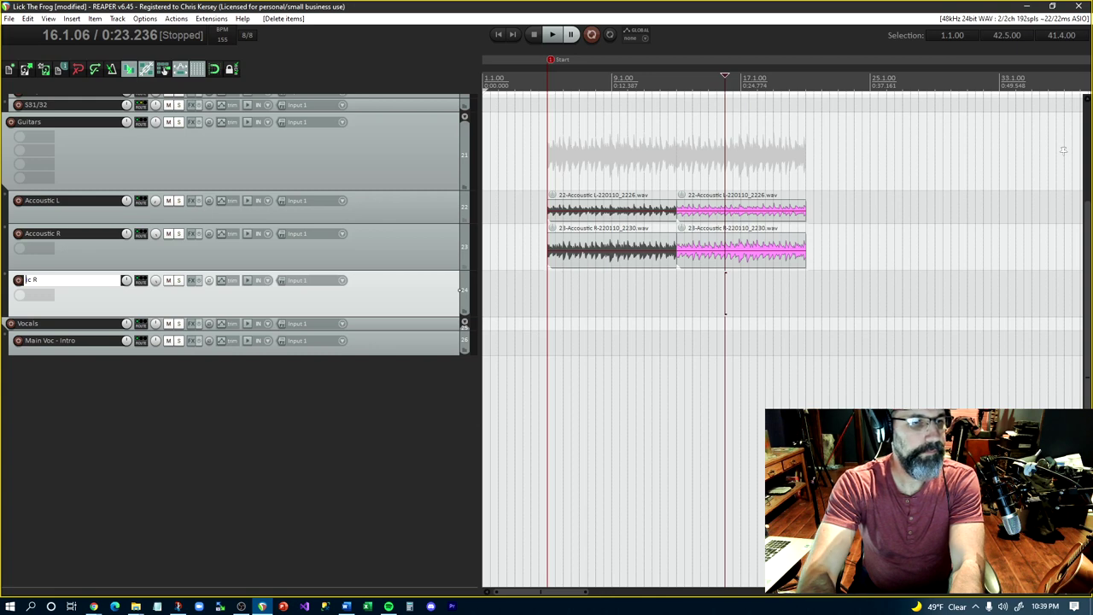
key(Delete)
text(Counter)
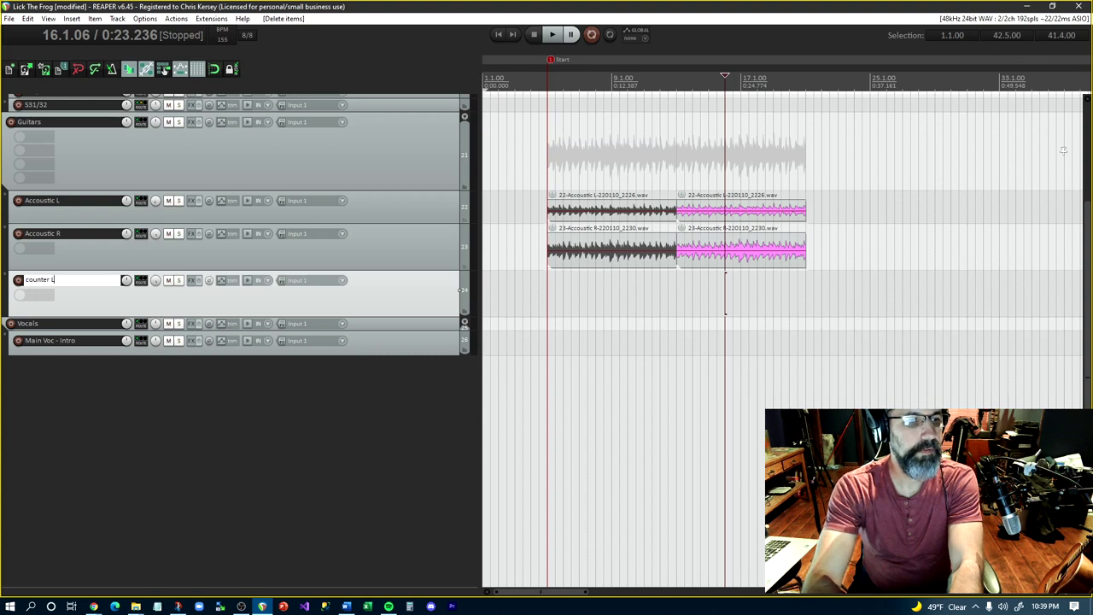
key(Return)
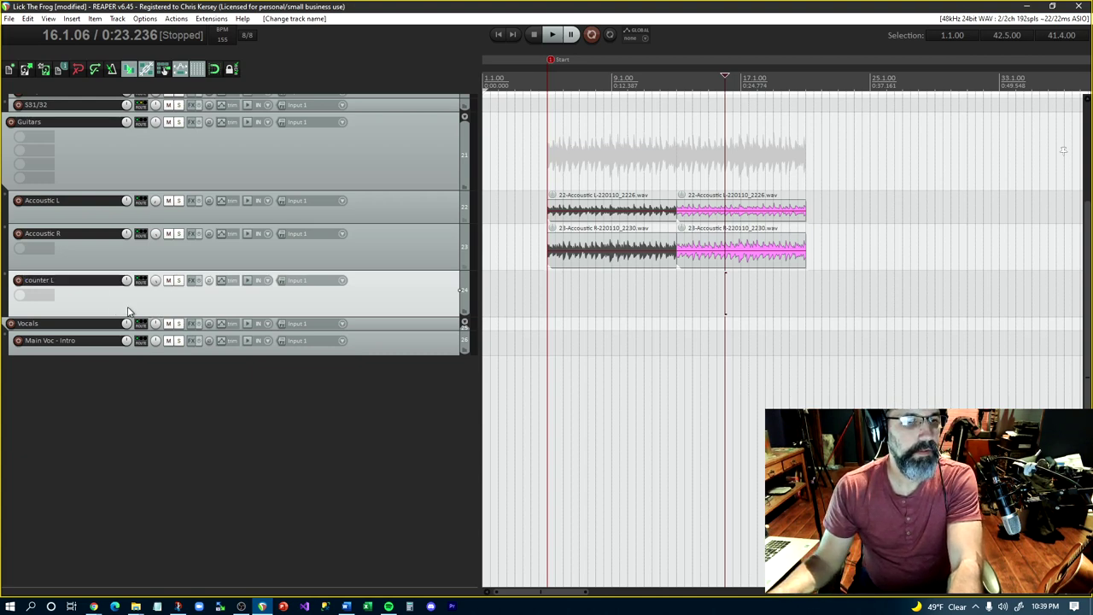
drag(155, 281, 156, 283)
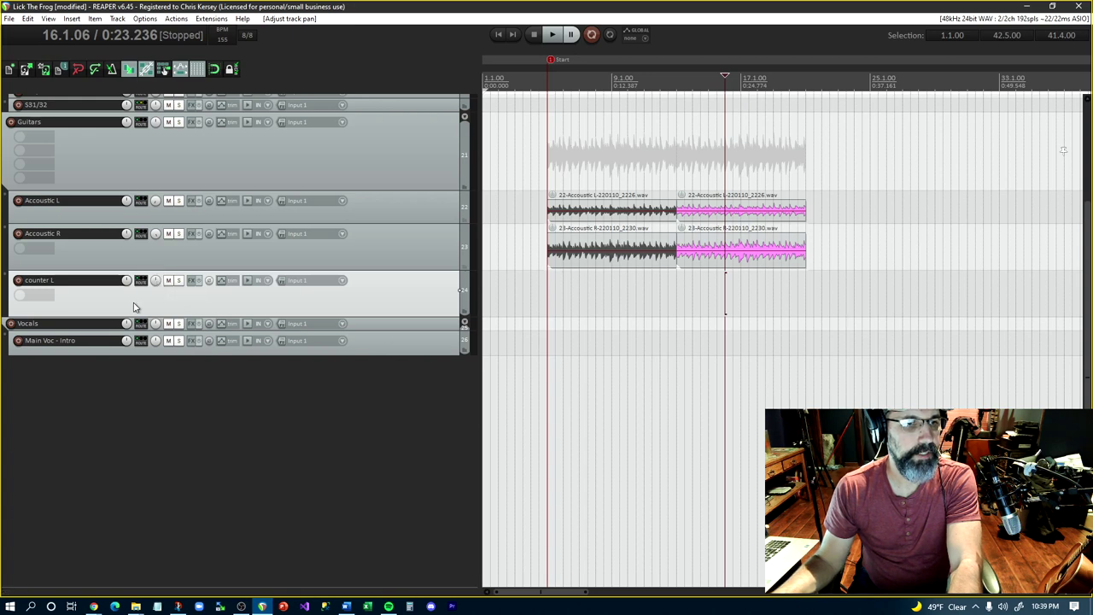
Duplicate the counter L track and rename the copy as counter R
right_click(135, 299)
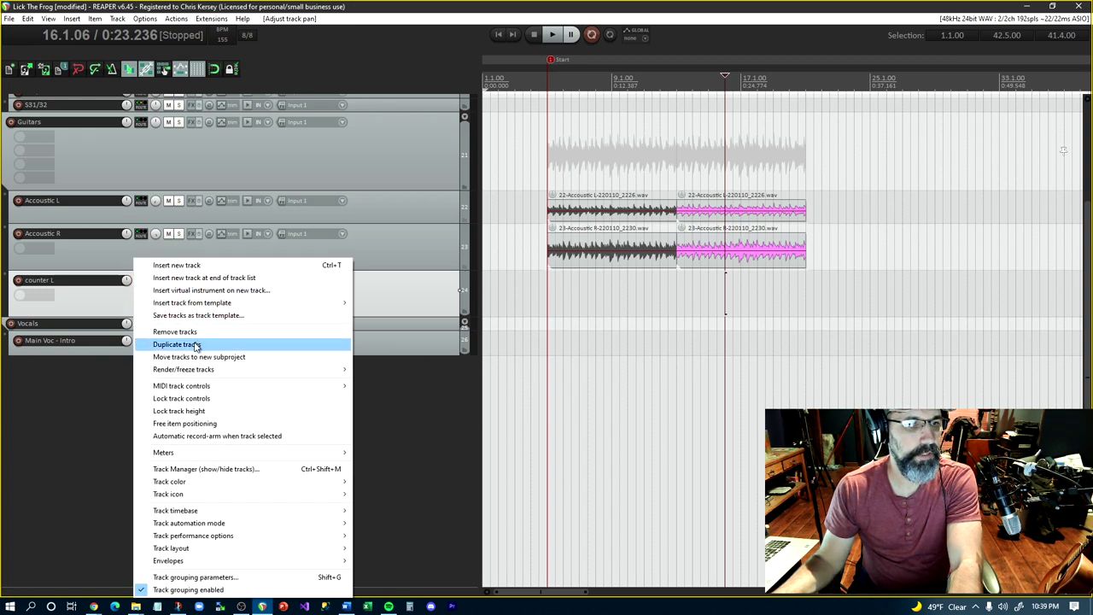
click(195, 345)
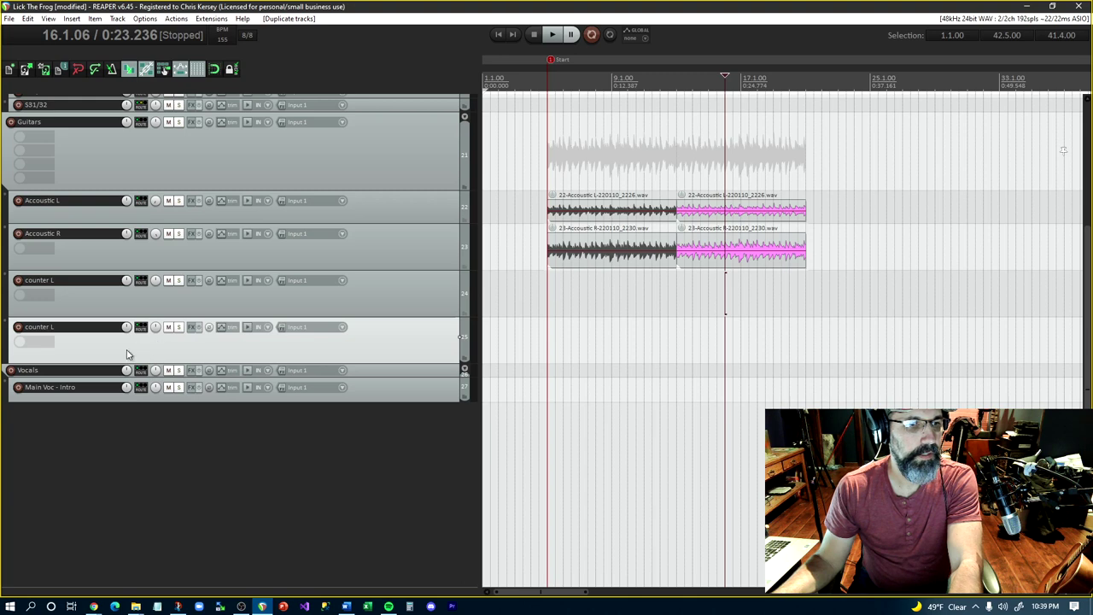
double_click(63, 327)
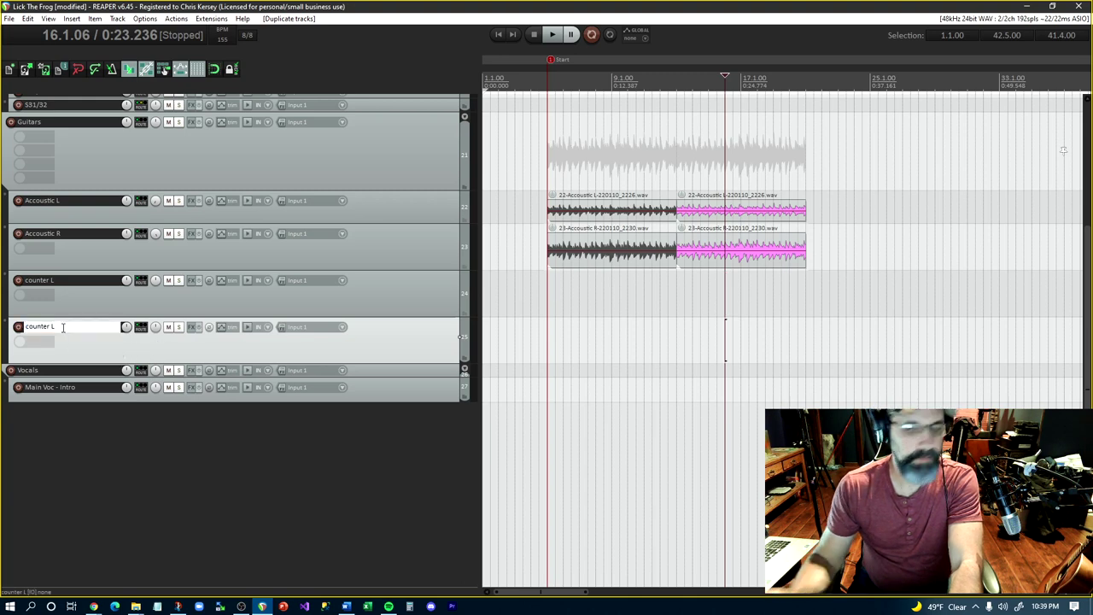
text(counter R)
key(Return)
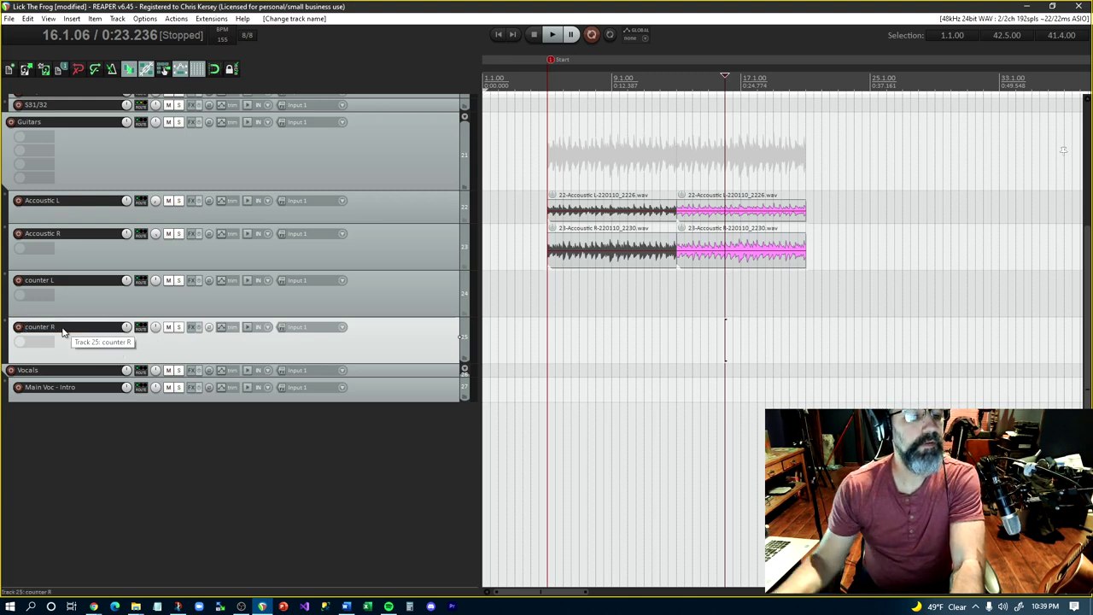
Select the counter L track and arm it for recording
click(94, 303)
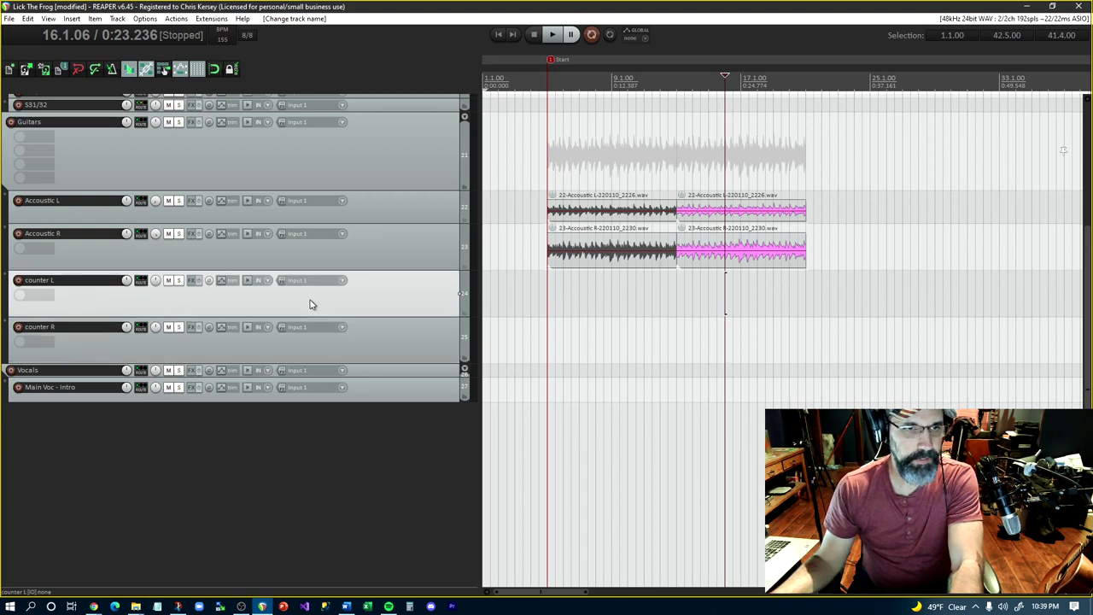
click(18, 281)
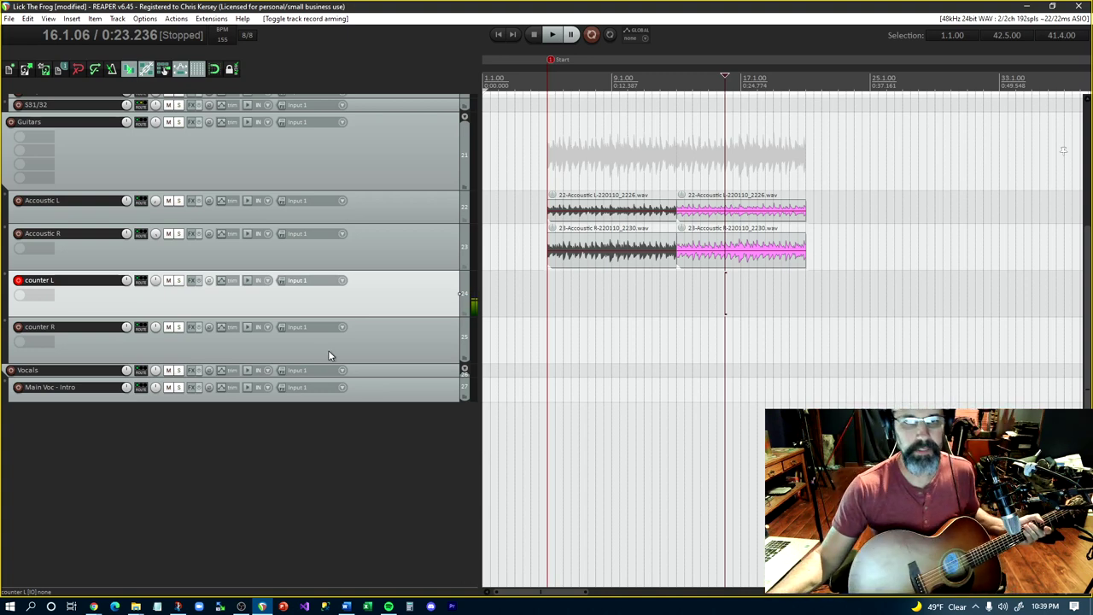
Enable snapping and add a marker named cp at measure 13.1.00
click(679, 175)
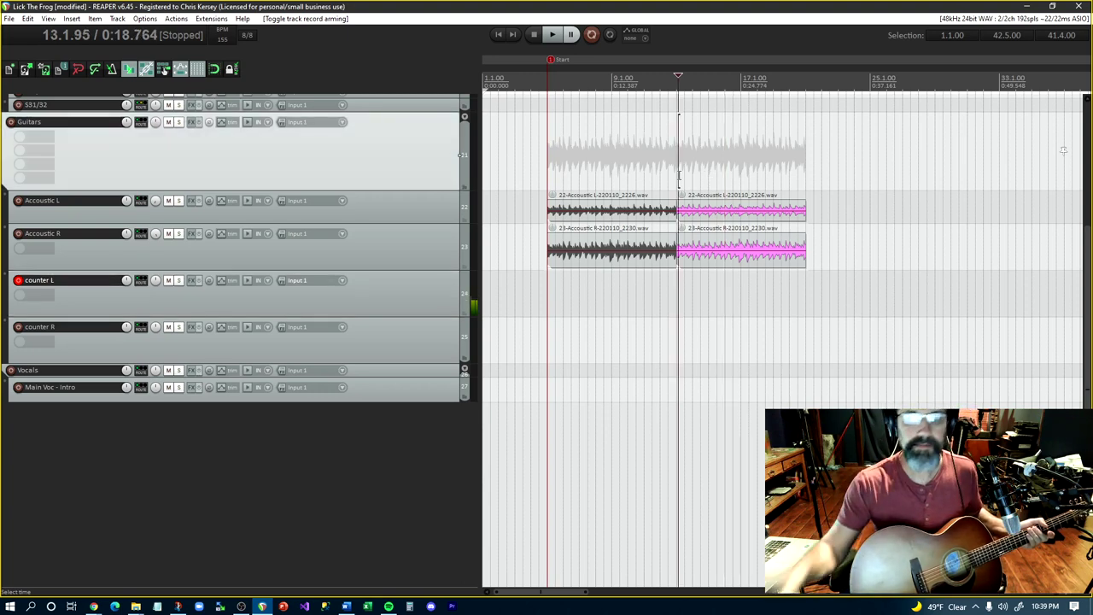
click(214, 69)
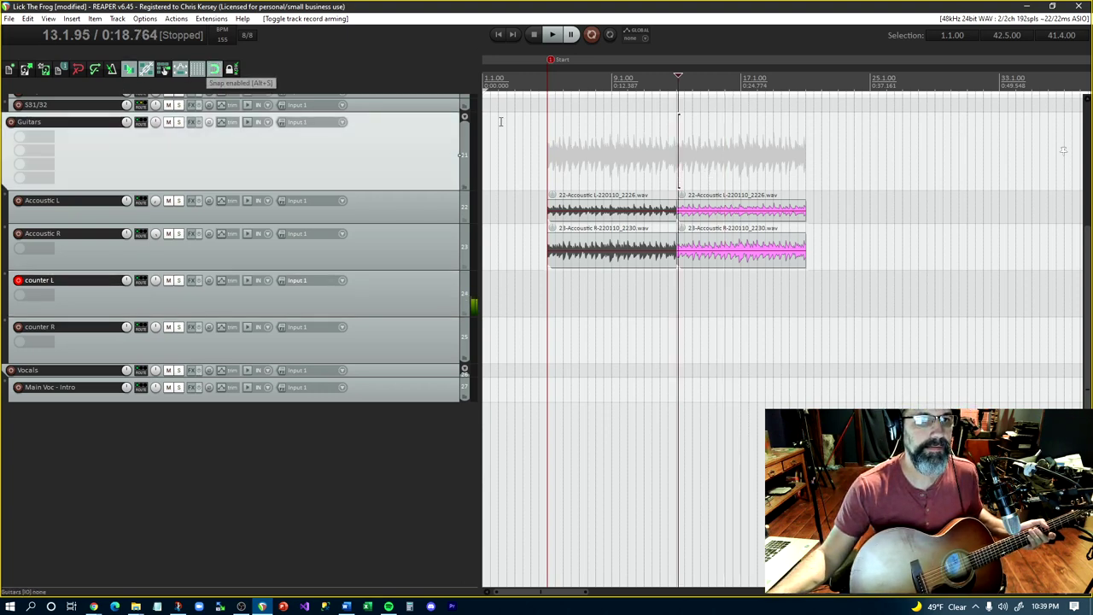
click(690, 88)
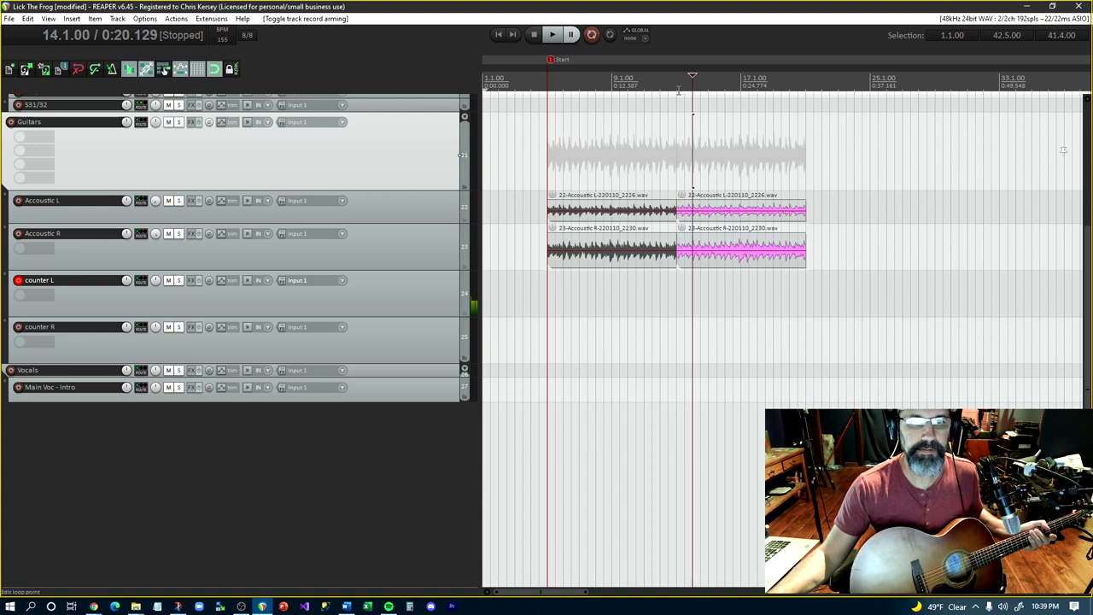
click(677, 89)
right_click(677, 89)
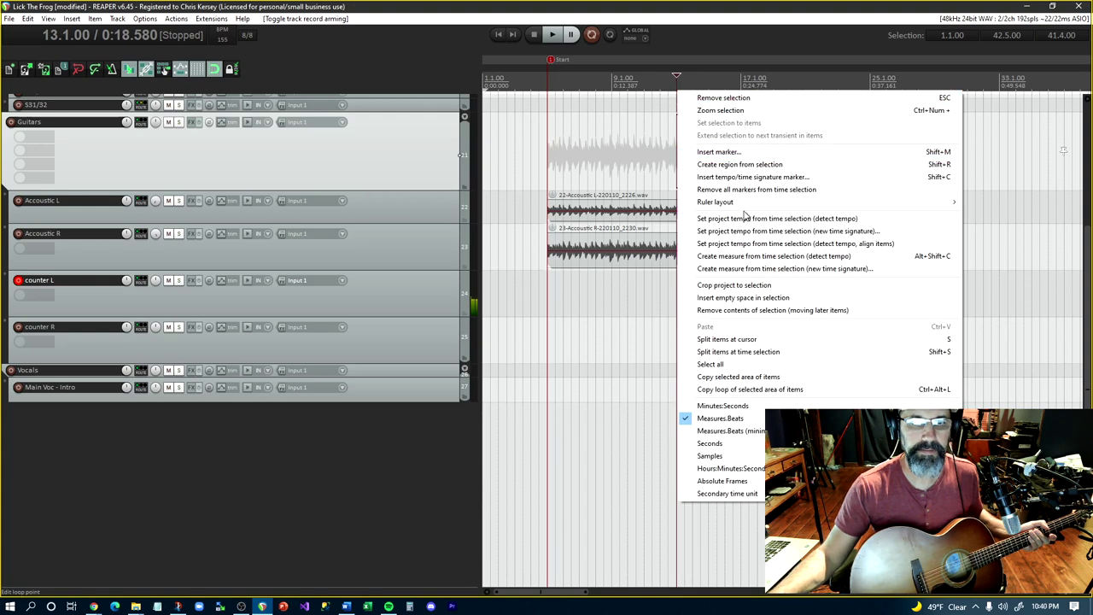
click(738, 152)
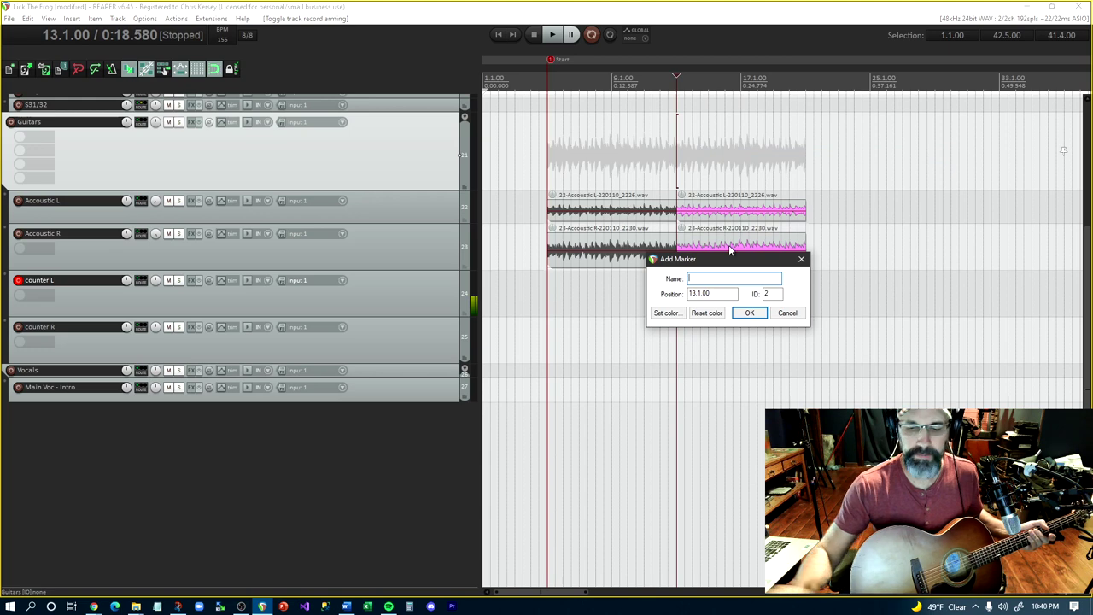
text(cp)
key(Return)
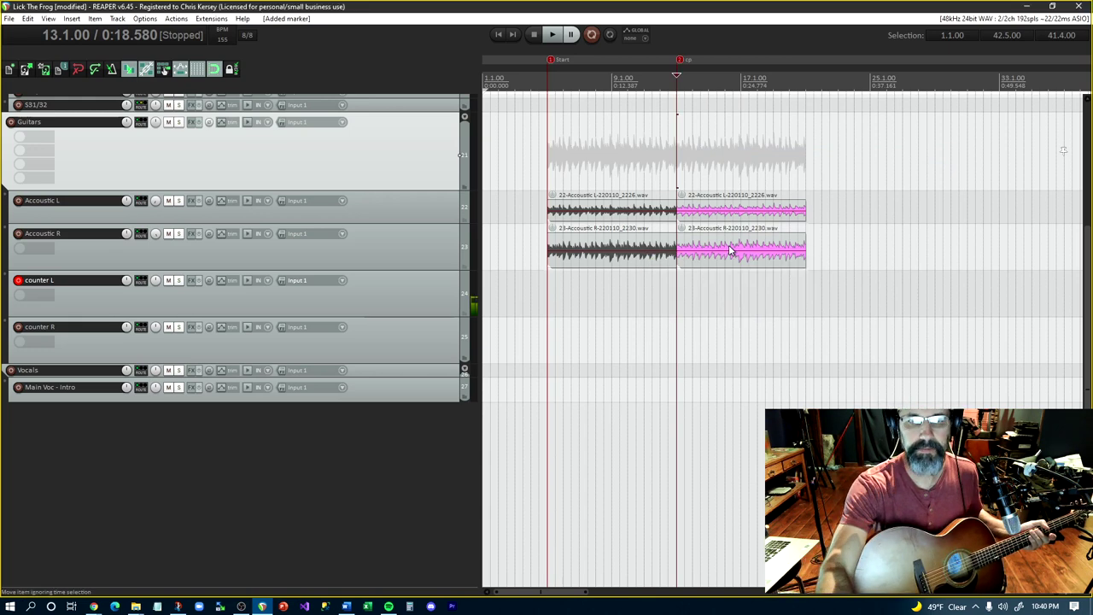
Record a take on the counter L track from the project start until just past the end of the acoustic items
click(646, 316)
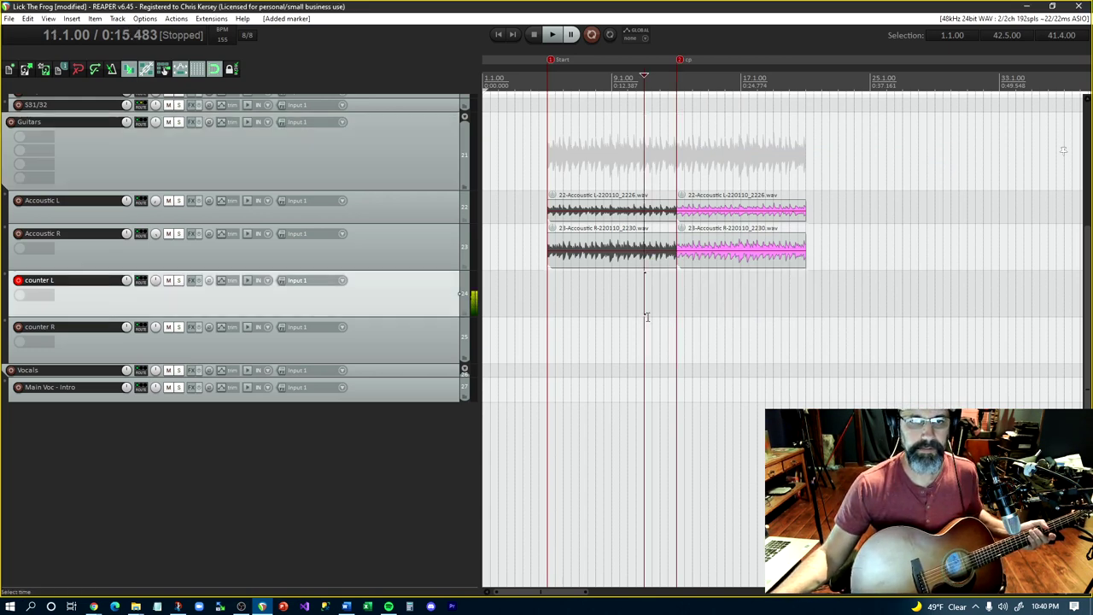
click(521, 85)
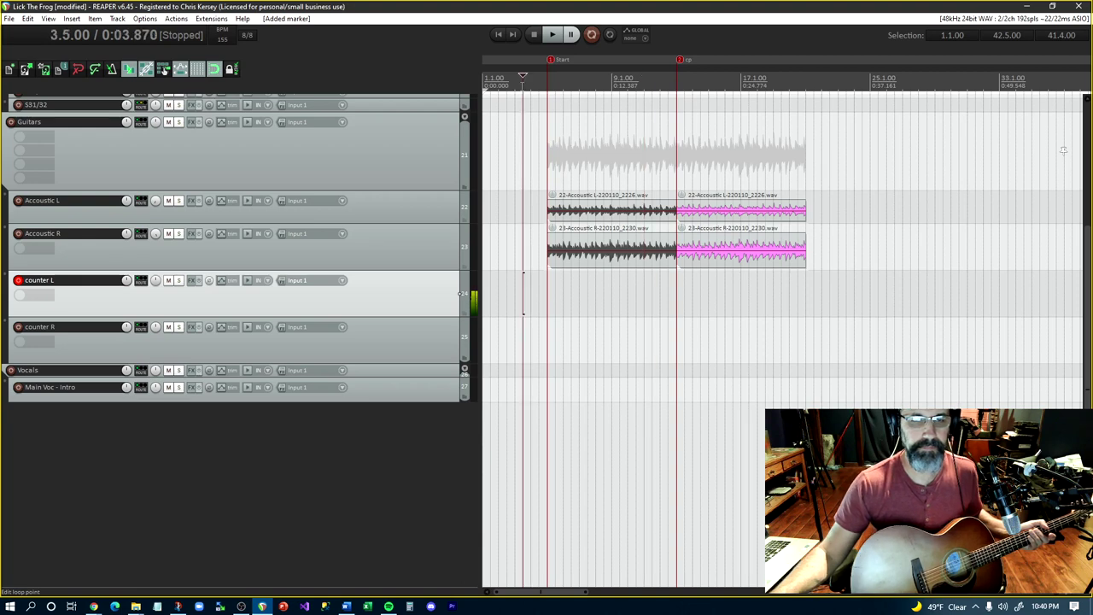
key(Home)
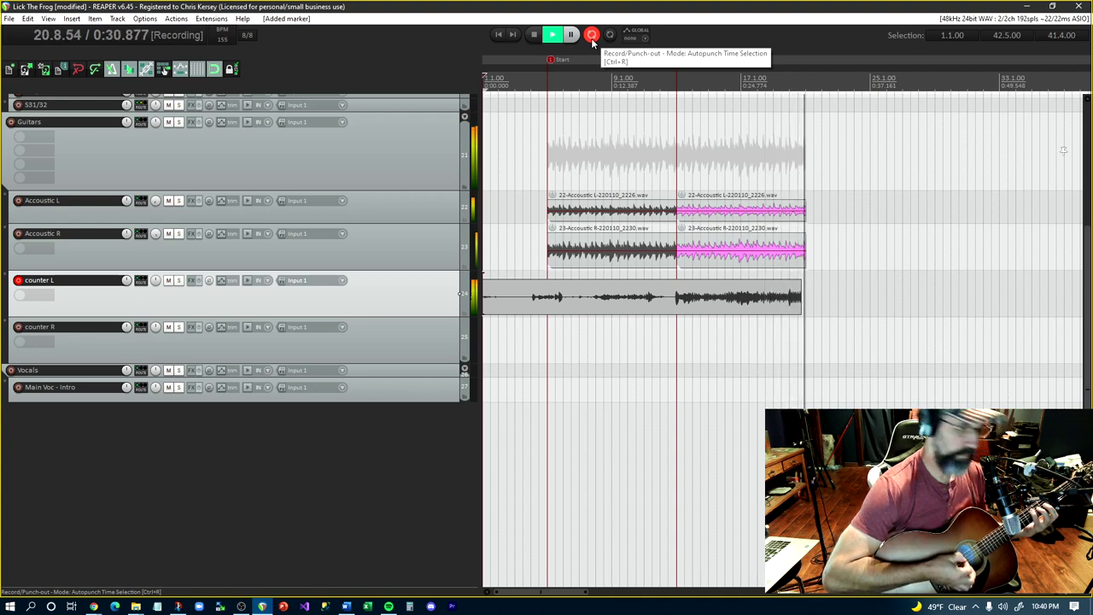
click(591, 35)
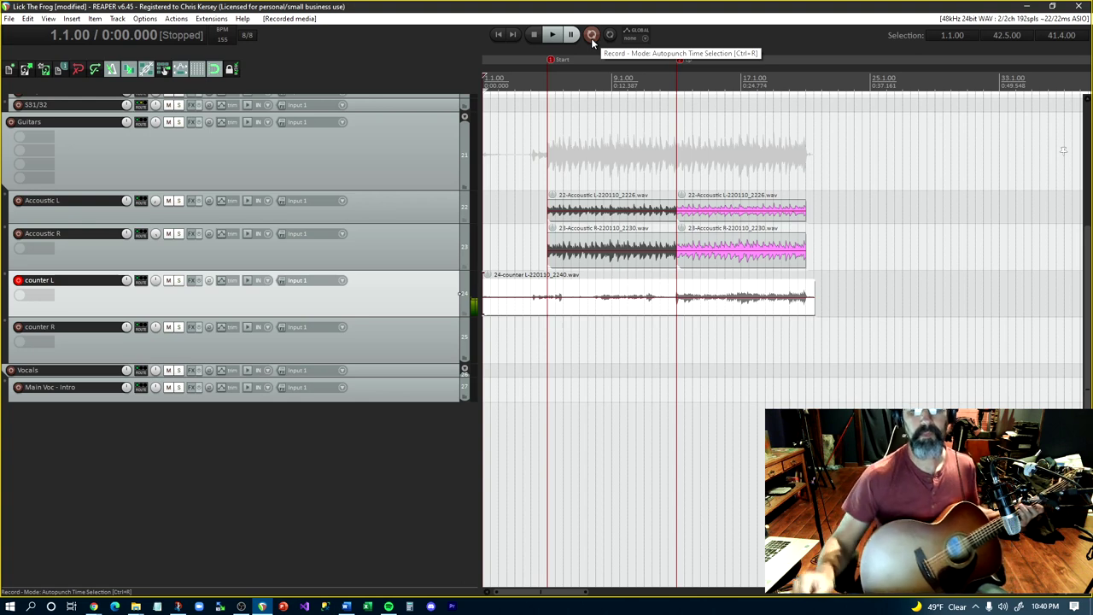
Play back the counter L take and trim its start to 12.5.00, just before the cp marker
key(space)
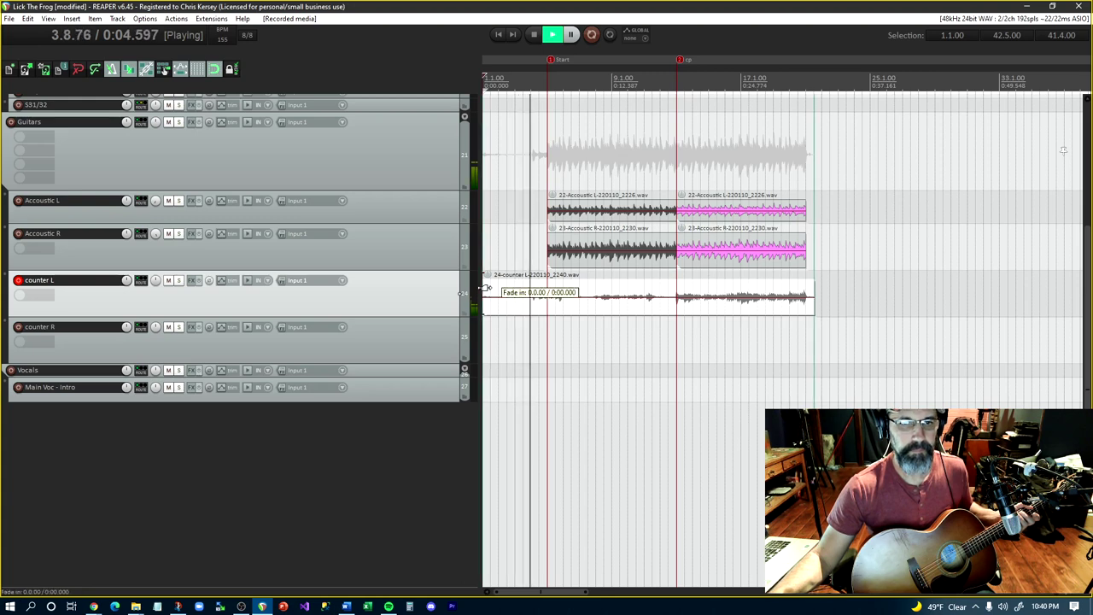
drag(484, 291, 669, 305)
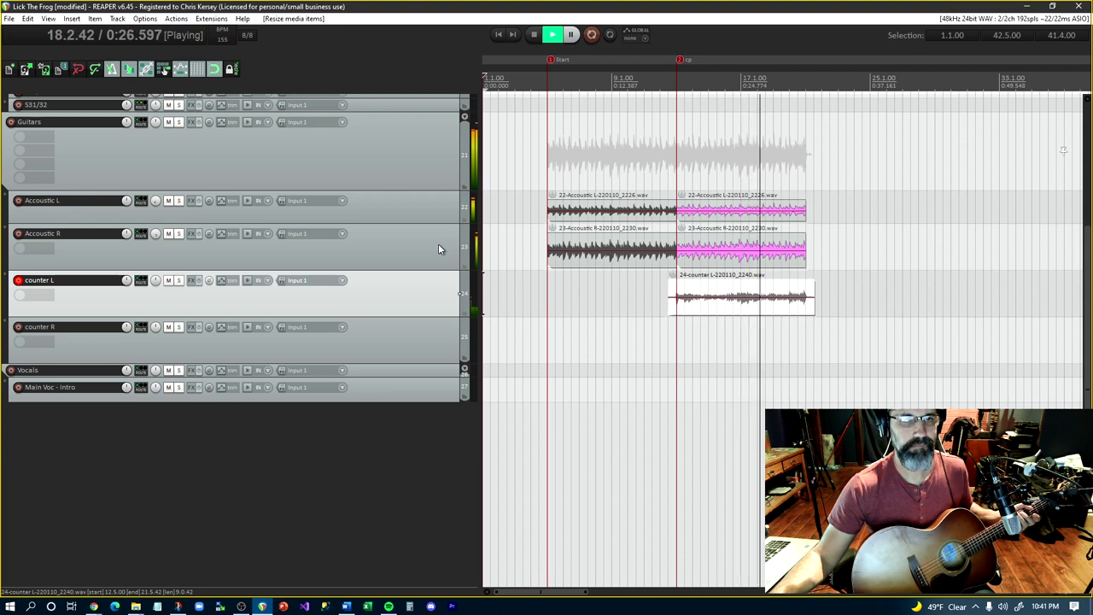
click(532, 35)
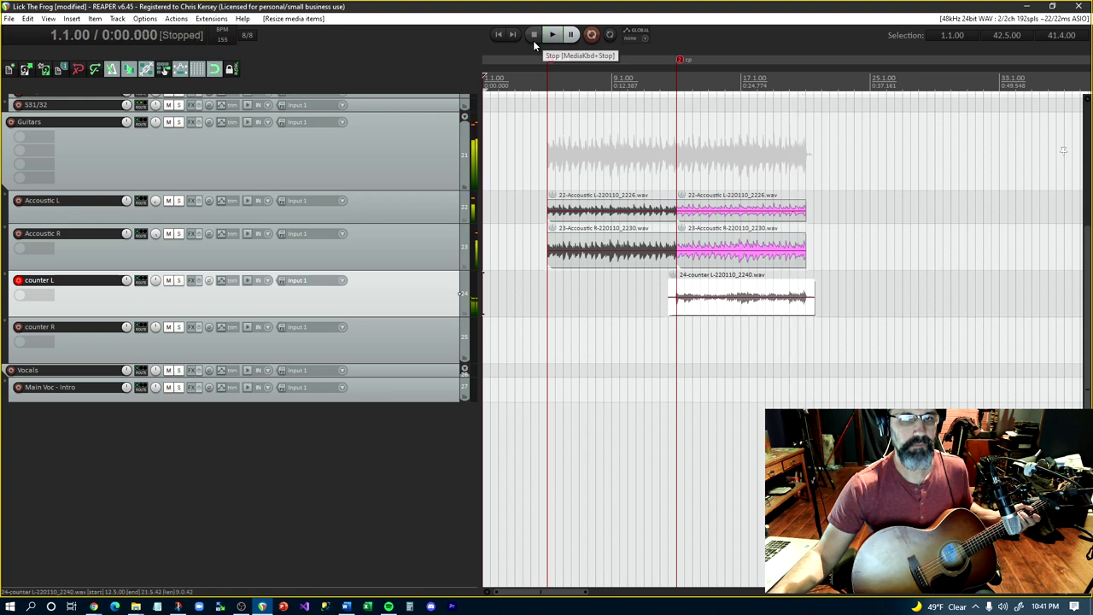
Arm counter R instead of counter L and set a 13.1.00 to 22.5.00 time selection for auto-punch recording
click(439, 349)
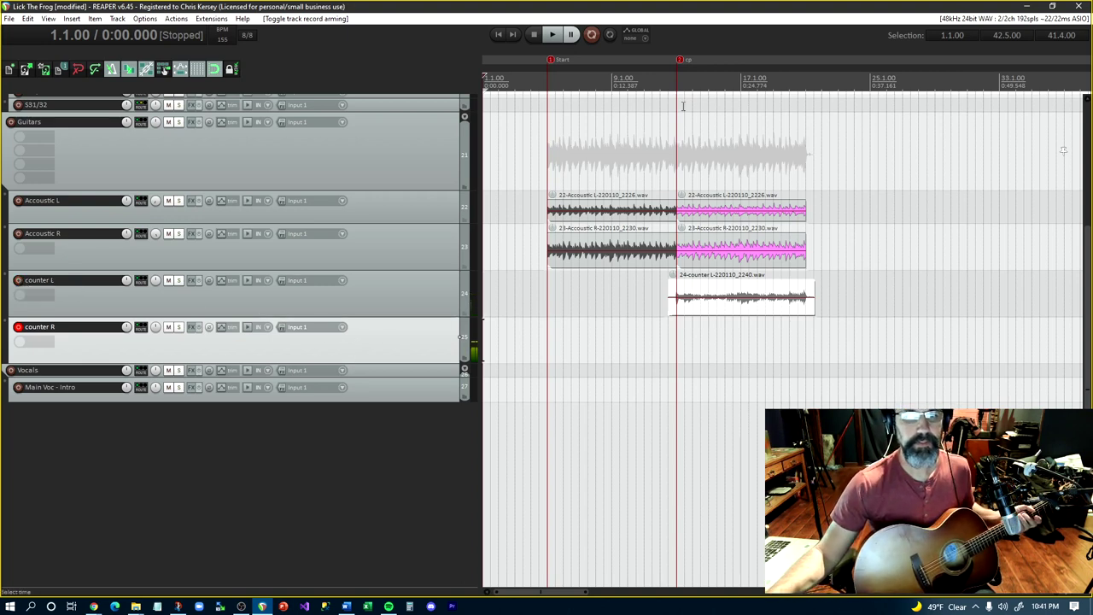
drag(675, 92, 826, 92)
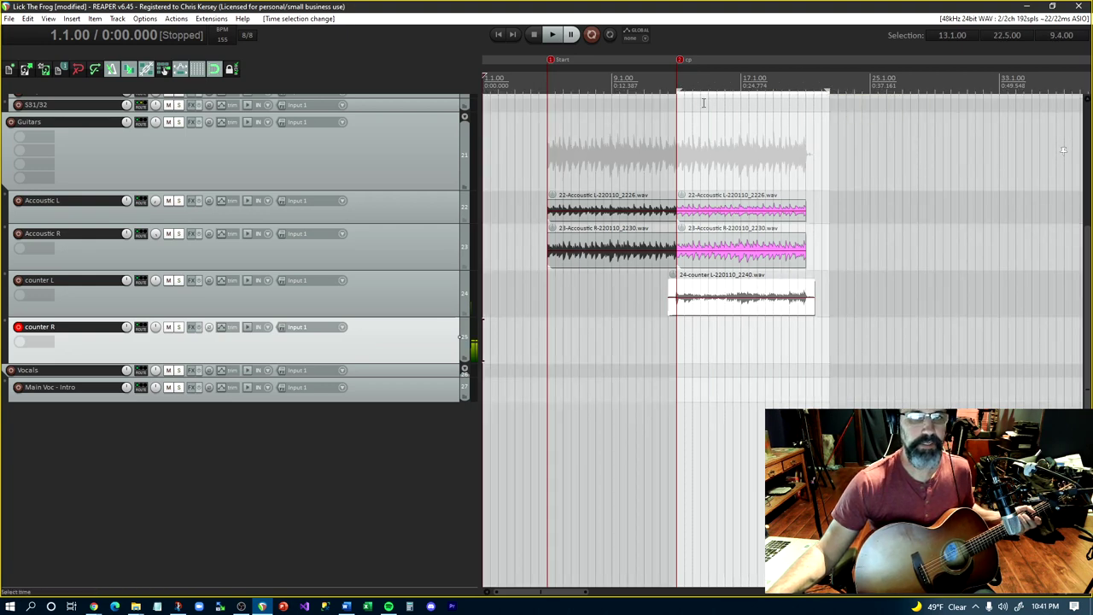
right_click(590, 35)
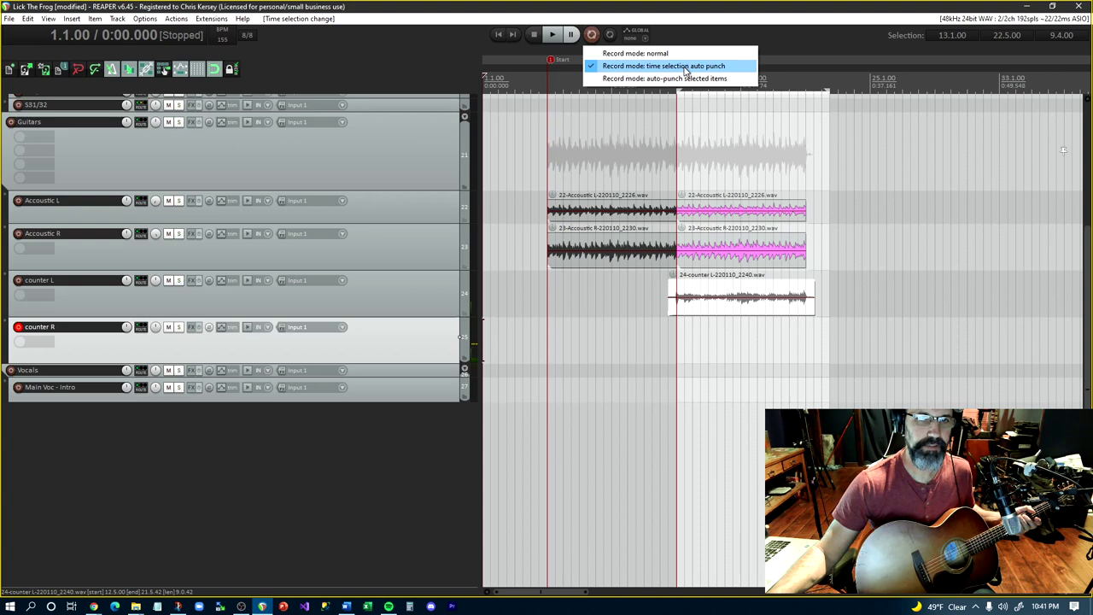
click(616, 295)
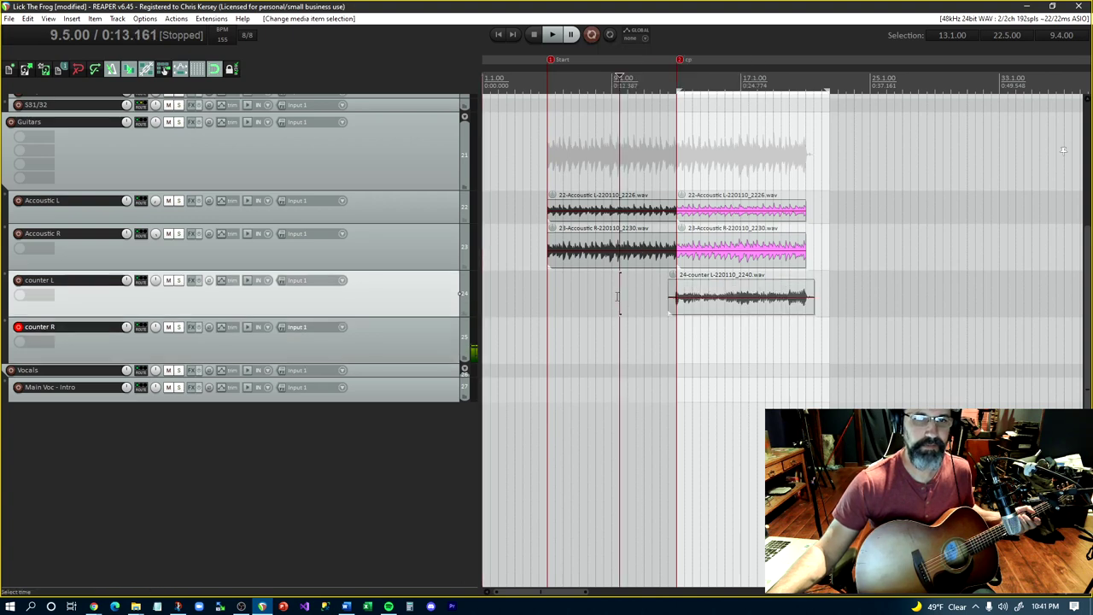
Record the counter R take with auto punch, starting from the beginning of the project
key(Home)
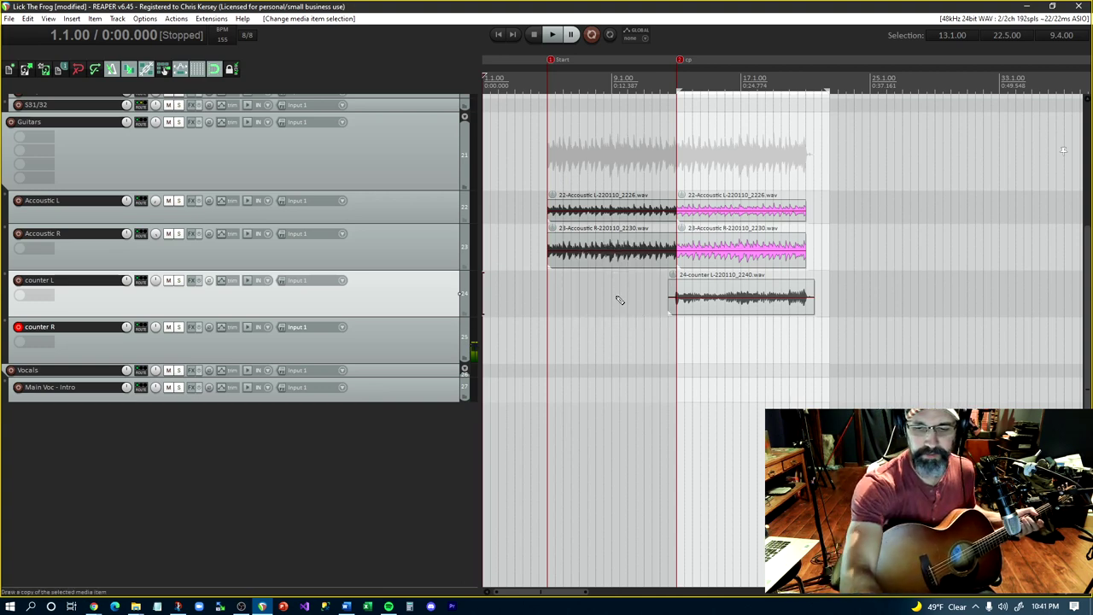
key(ctrl+r)
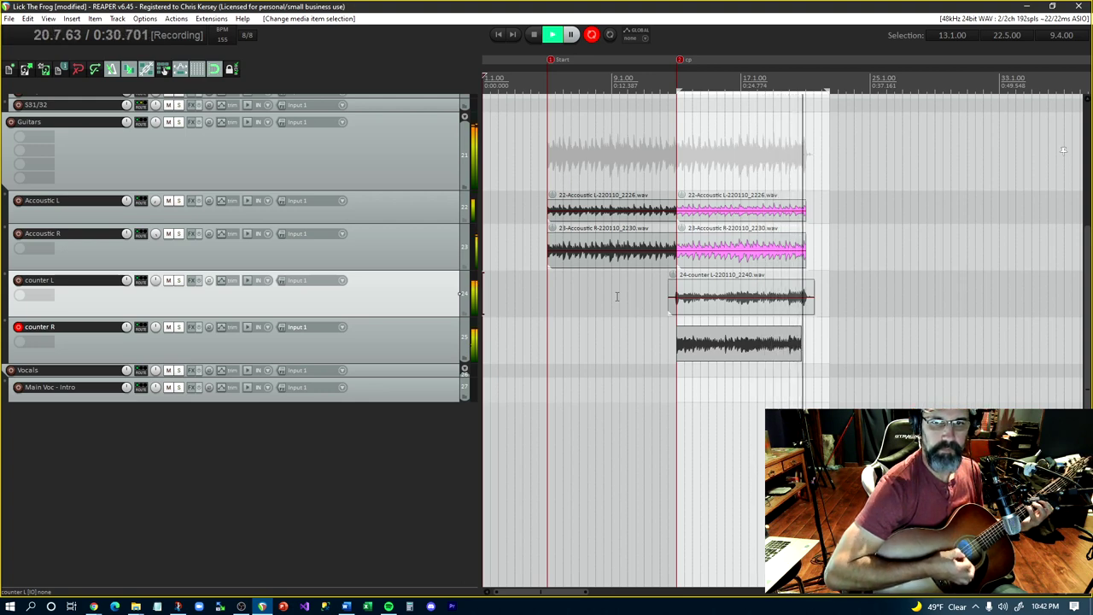
key(space)
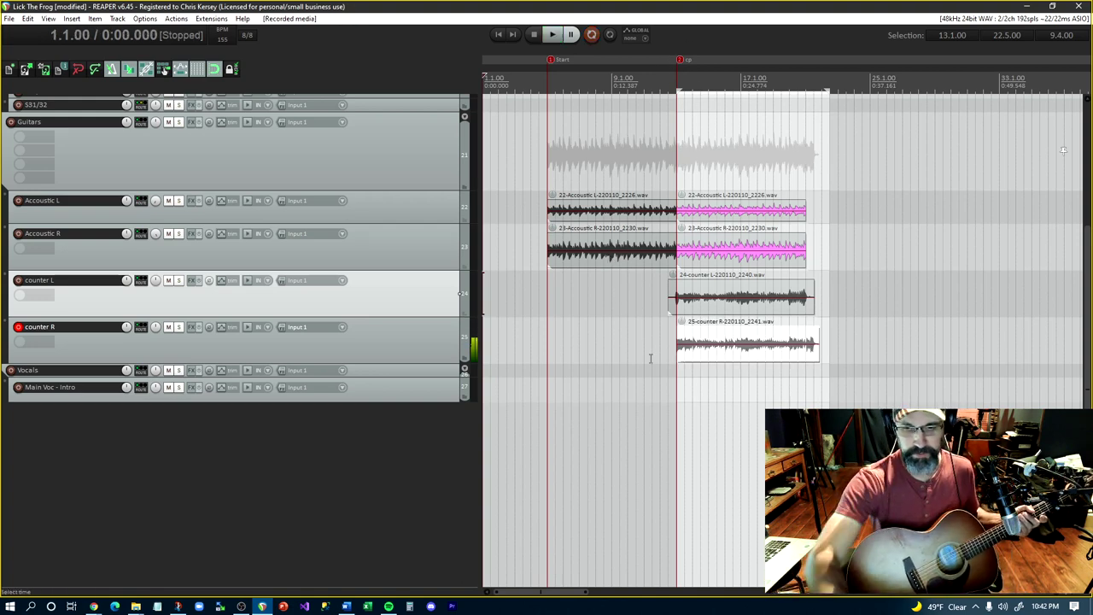
Play back the counter parts while panning counter L 100% left and counter R to the right
key(space)
scroll(649, 359, up, 1)
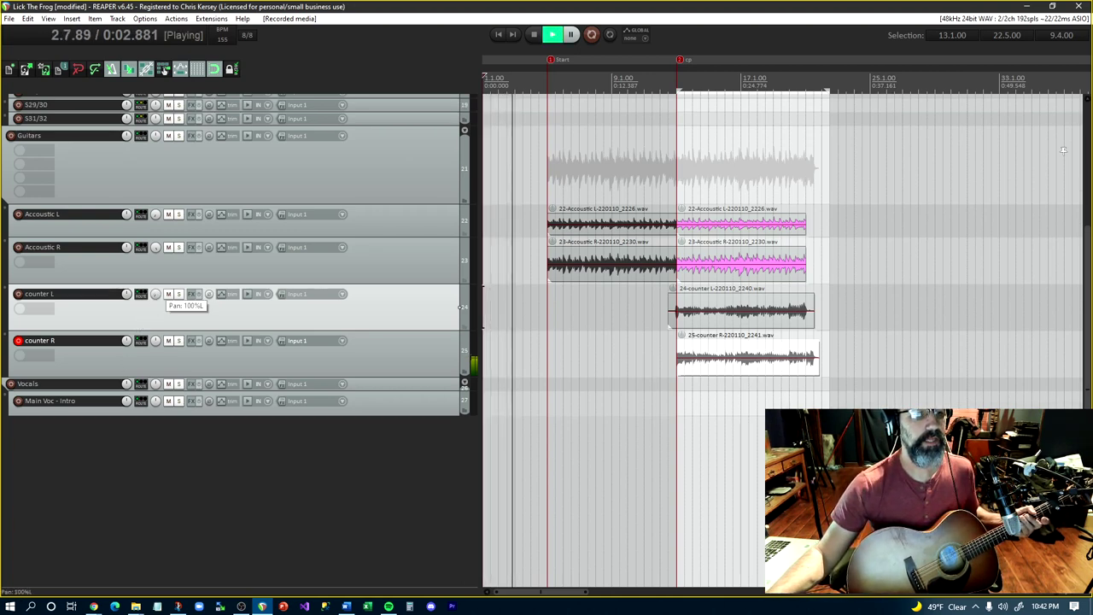
drag(155, 340, 291, 359)
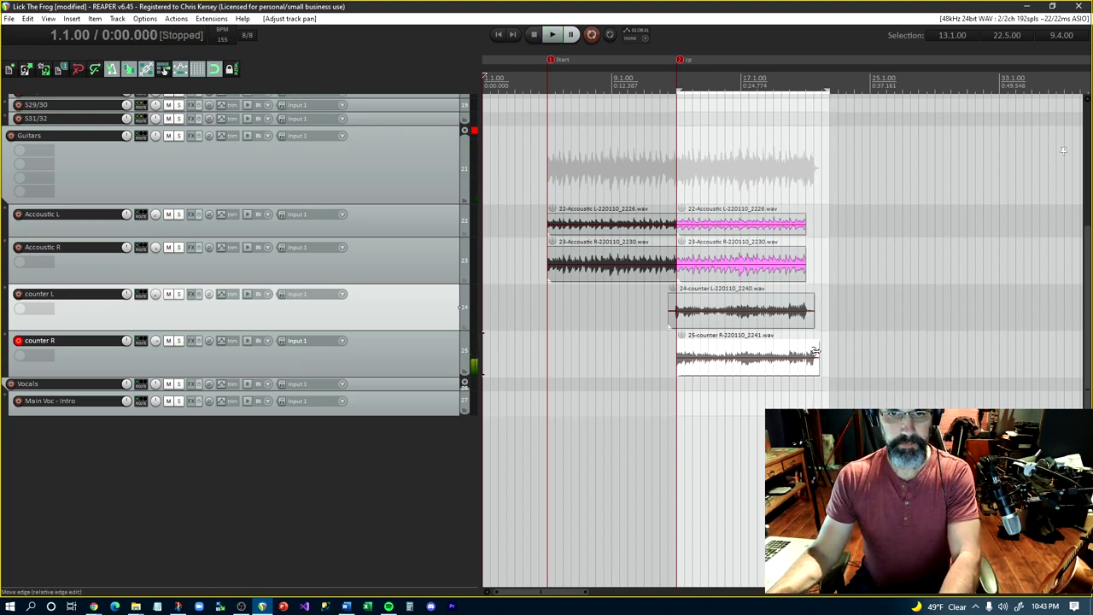
Trim the ends of the counter R and counter L items to line up with the acoustic items' end
drag(815, 350, 805, 373)
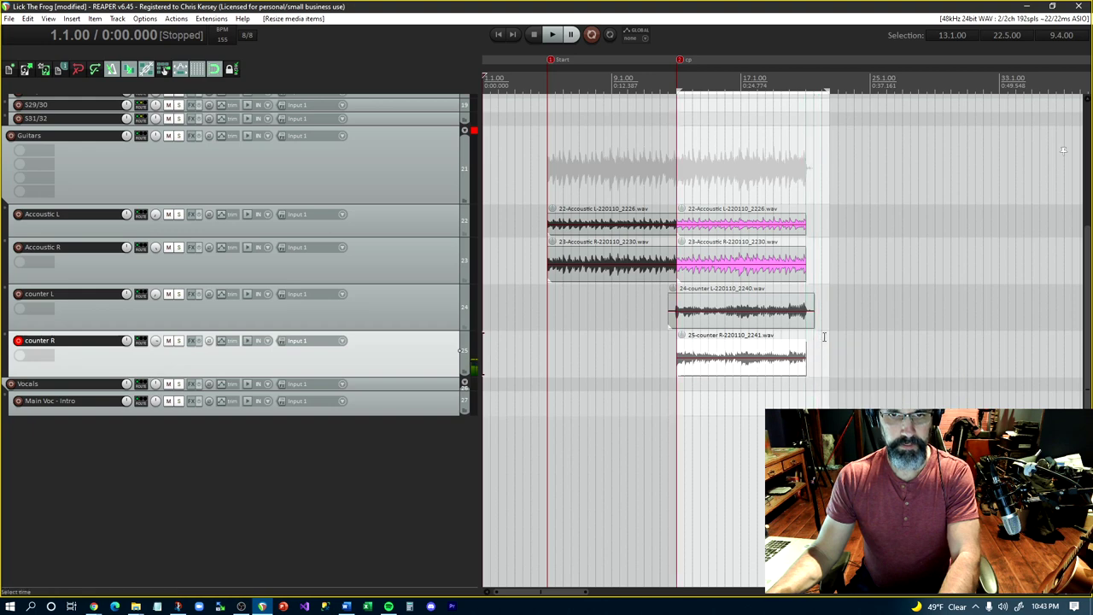
drag(814, 323, 815, 324)
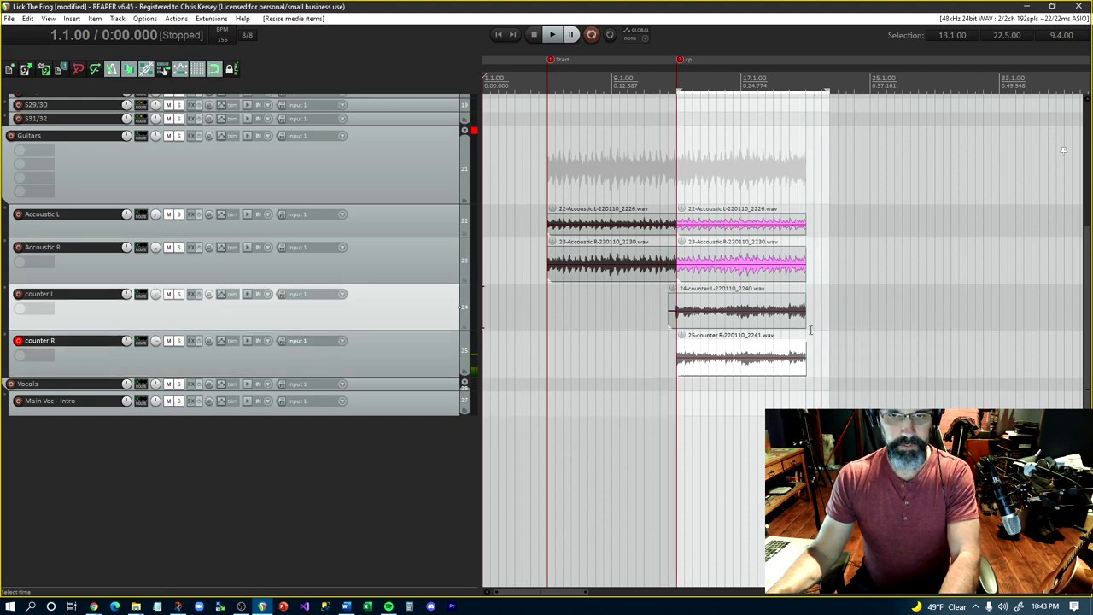
scroll(813, 327, up, 3)
scroll(810, 329, down, 1)
scroll(810, 330, down, 1)
scroll(810, 330, up, 1)
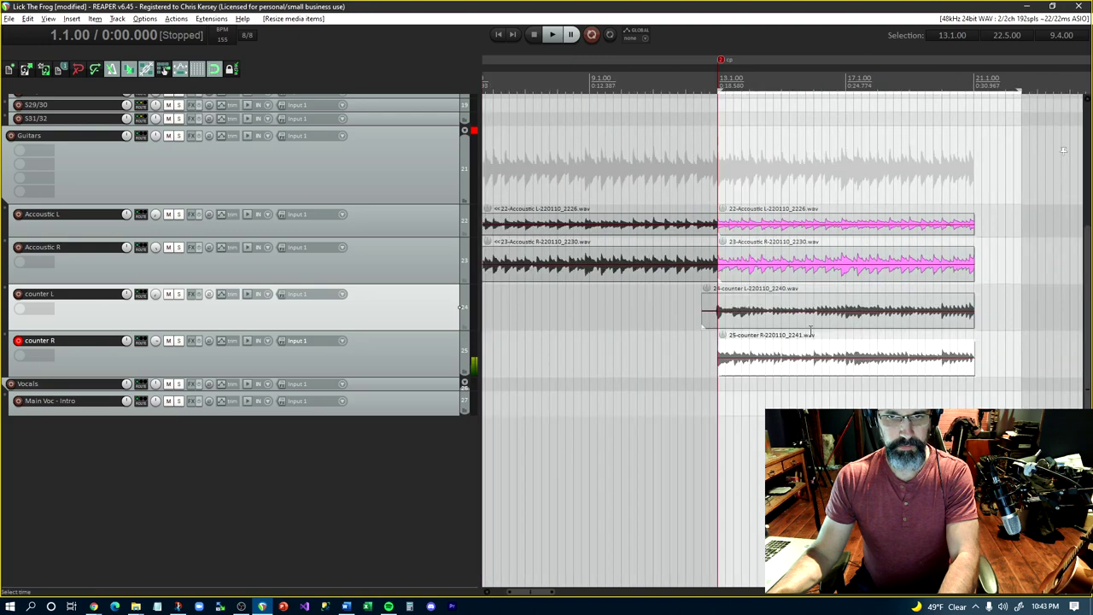
scroll(810, 329, right, 5)
scroll(810, 330, left, 3)
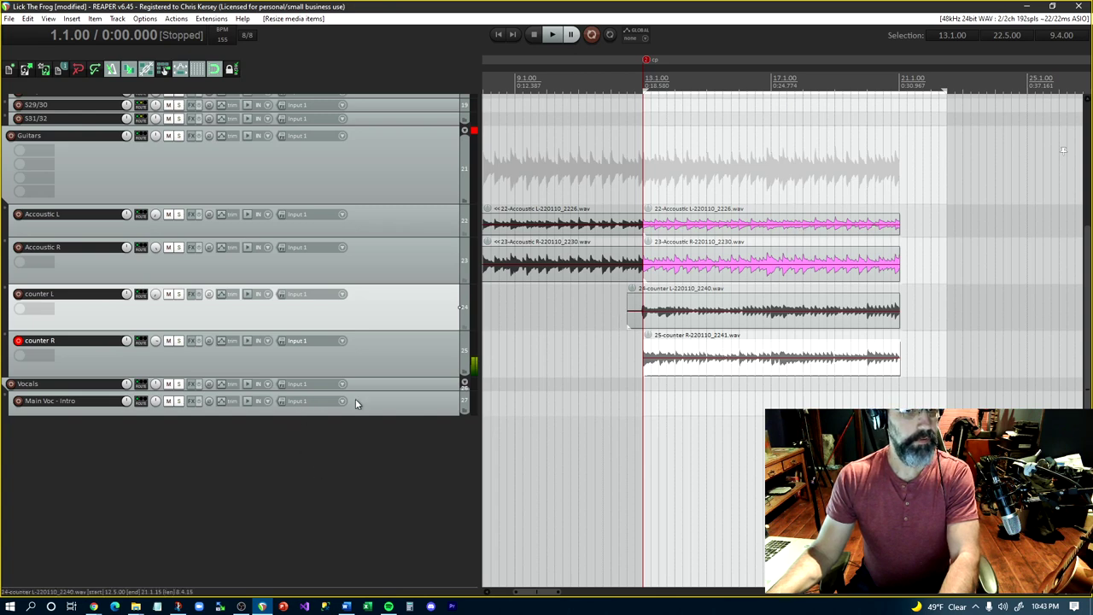
Deselect the items and set the time selection to 21.1.00 through 26.3.00, starting where the guitars end
click(384, 353)
click(390, 300)
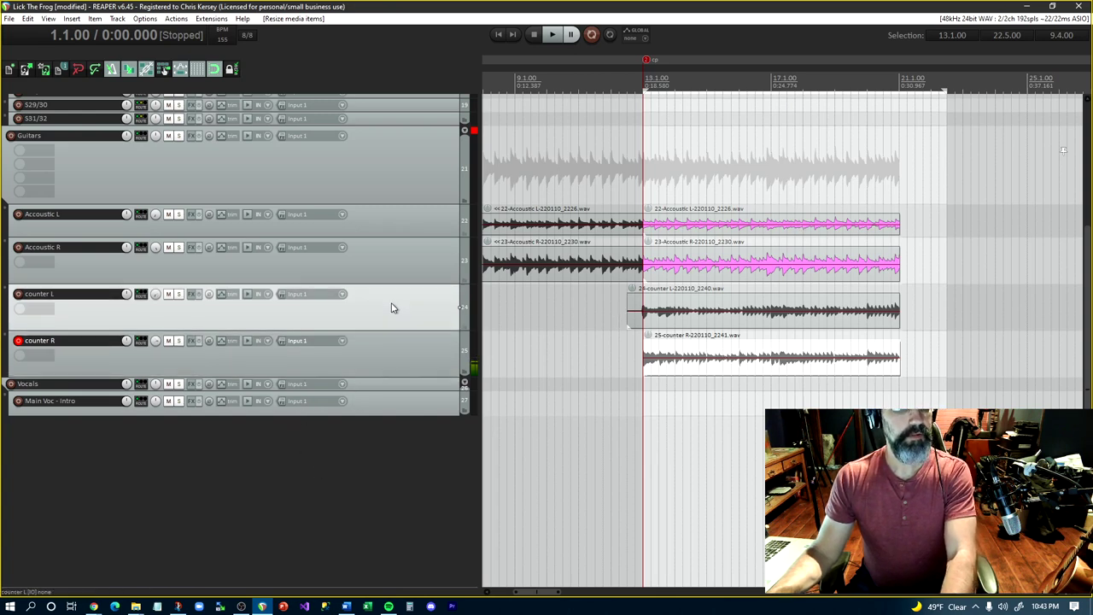
click(941, 186)
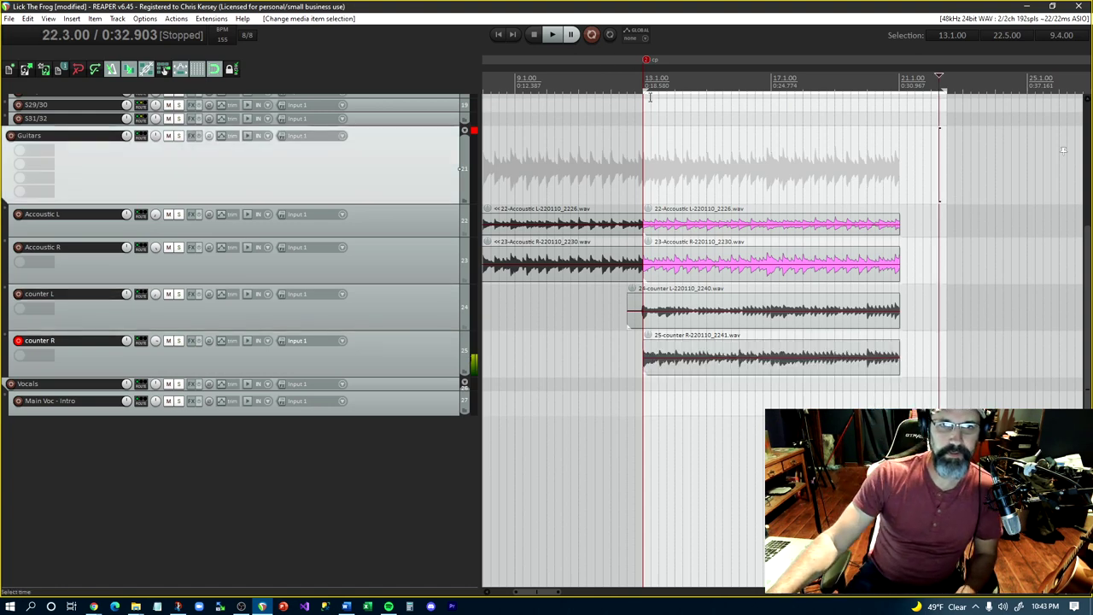
drag(643, 89, 1066, 90)
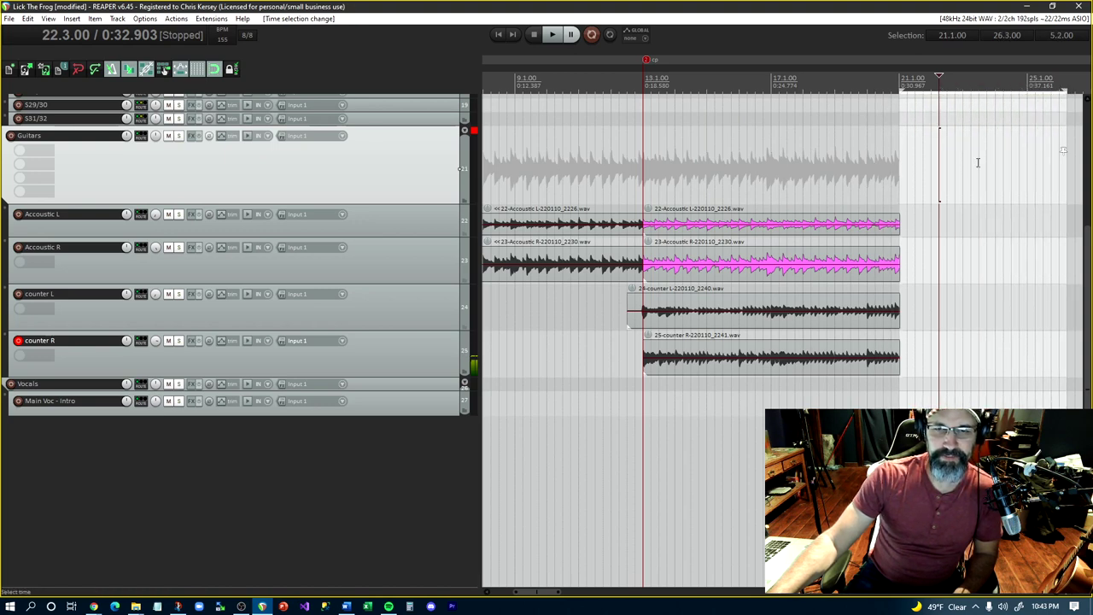
Look over the drum and guitar tracks and play the arrangement from the cp marker past the guitars' end
click(416, 315)
scroll(416, 315, up, 5)
scroll(415, 309, up, 5)
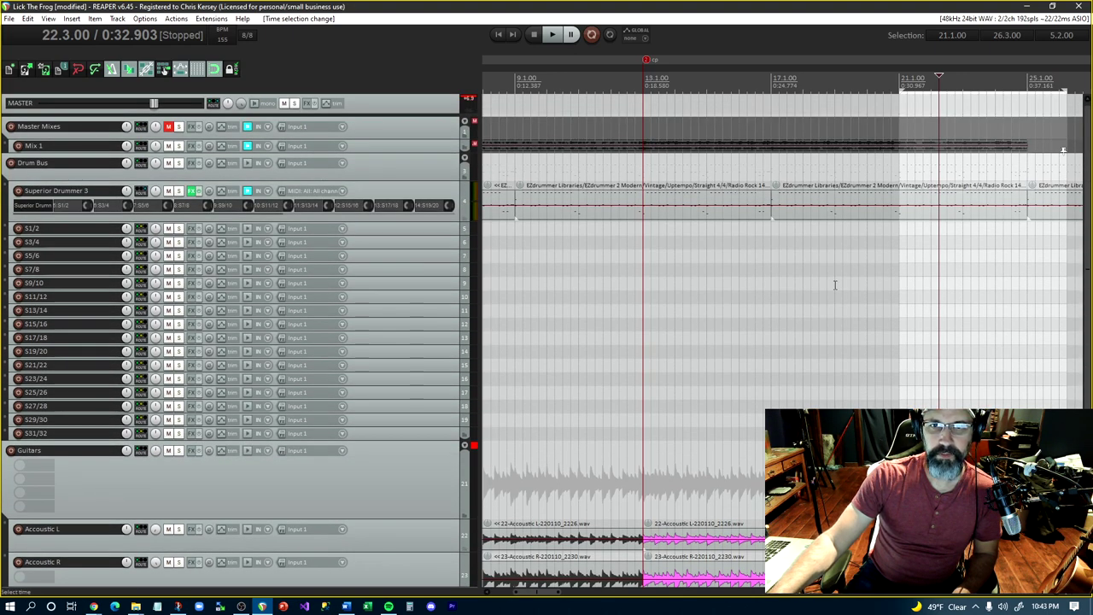
click(413, 507)
scroll(413, 508, down, 5)
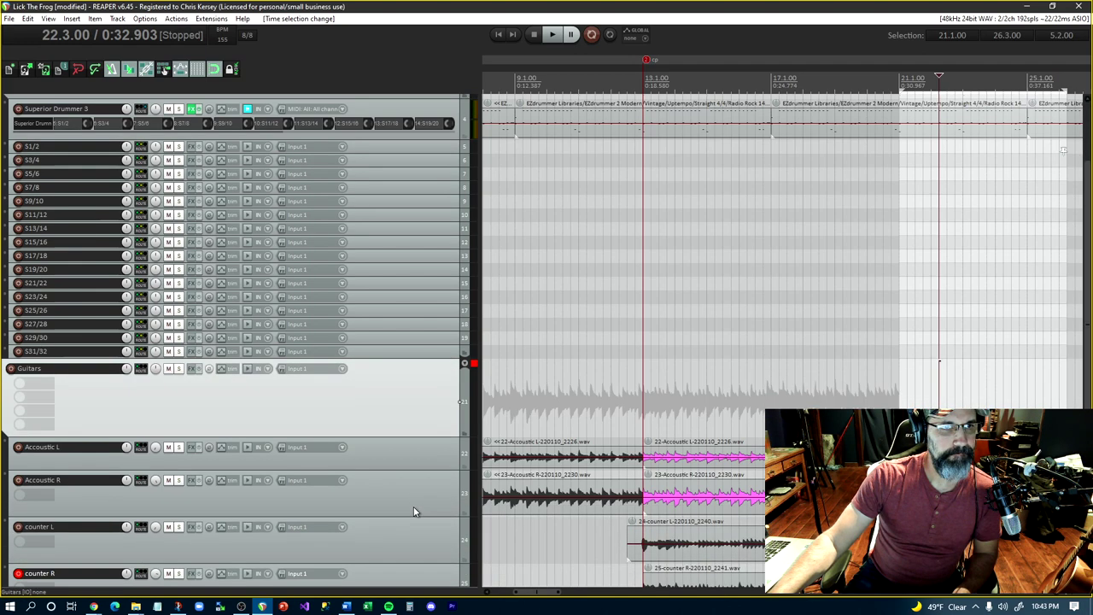
scroll(544, 301, down, 1)
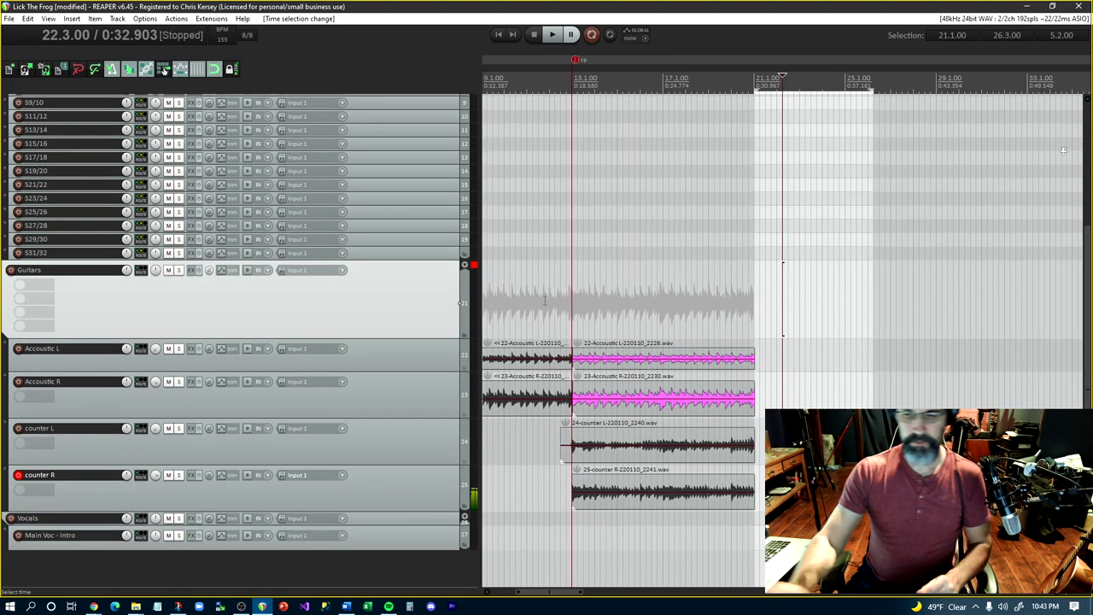
key(Home)
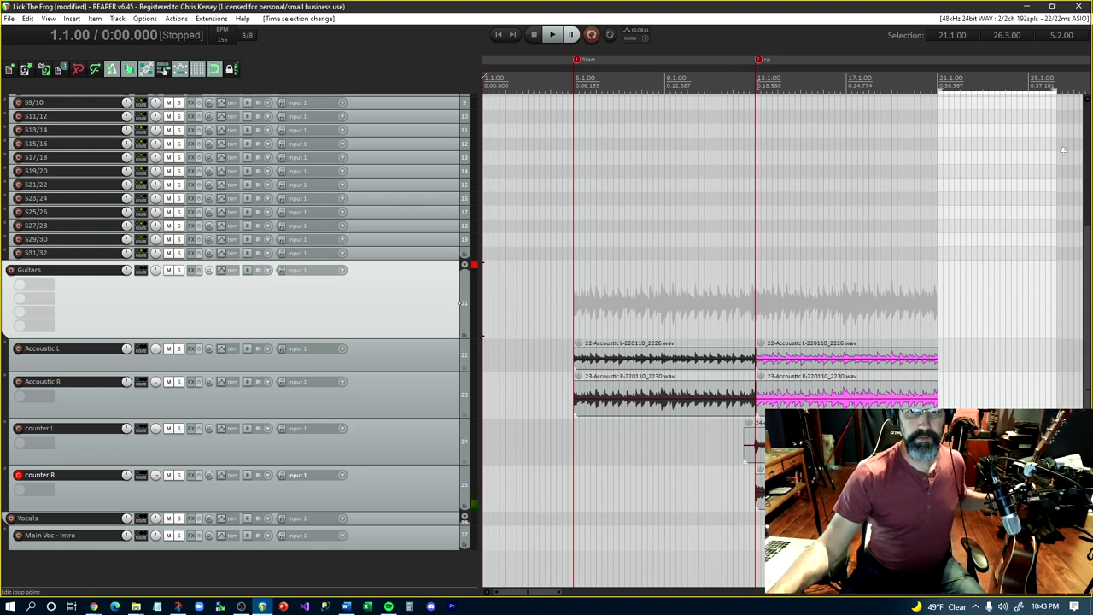
key(2)
key(space)
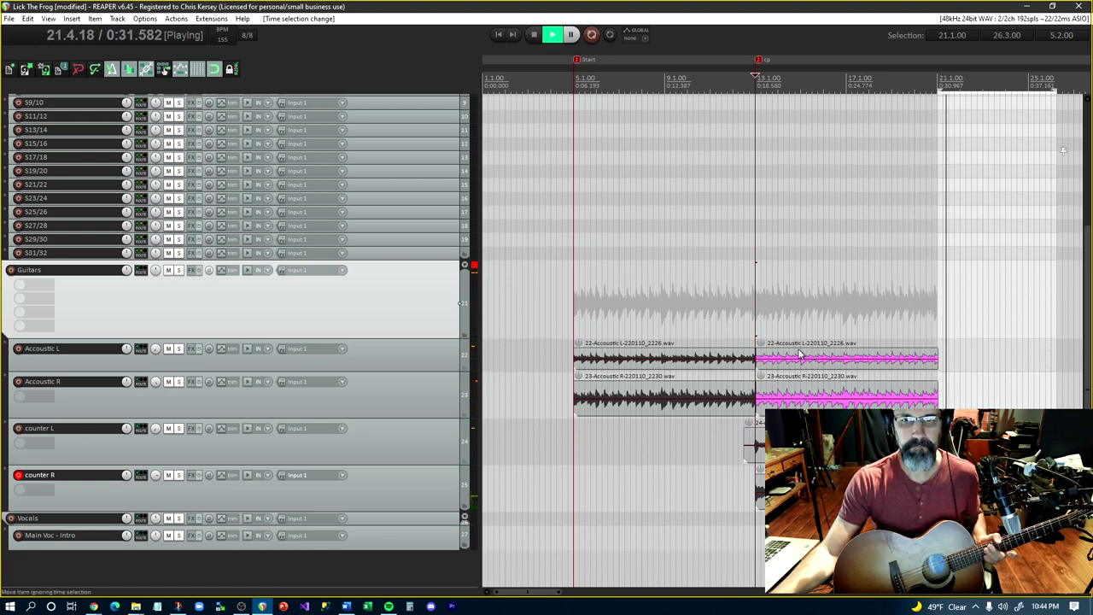
click(534, 35)
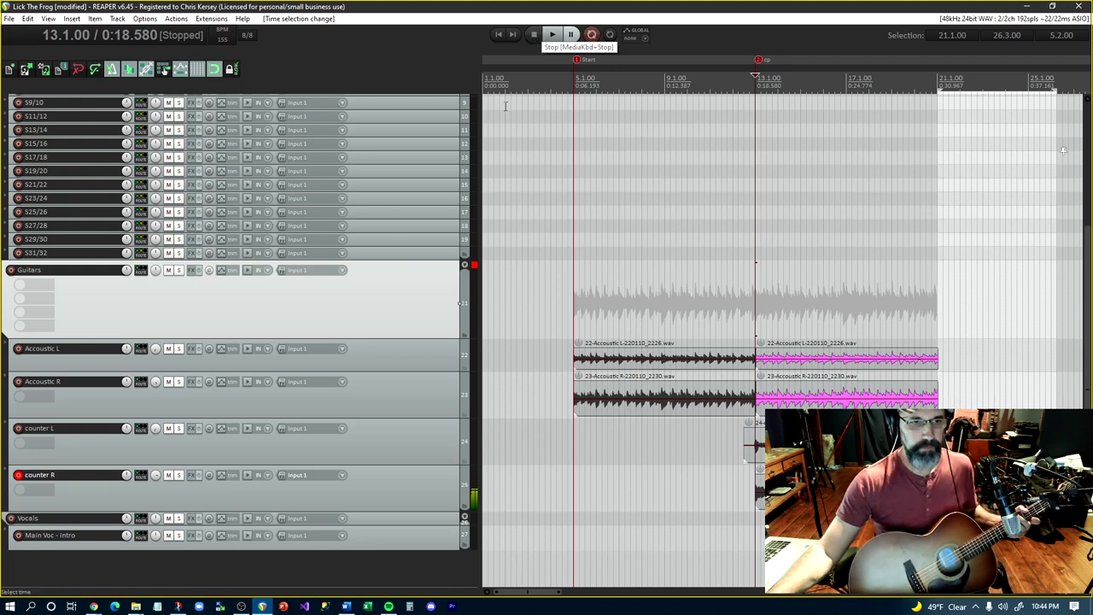
Disarm counter R and duplicate the second Accoustic L and Accoustic R items three times in a row, extending them to bar 45
click(18, 474)
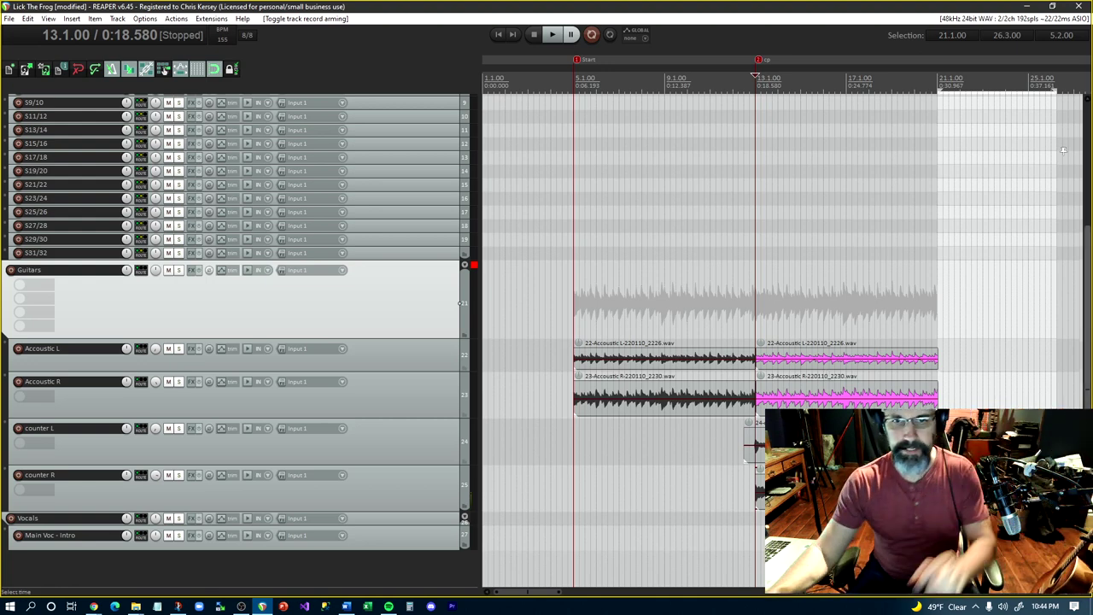
click(899, 357)
click(899, 358)
scroll(899, 358, down, 3)
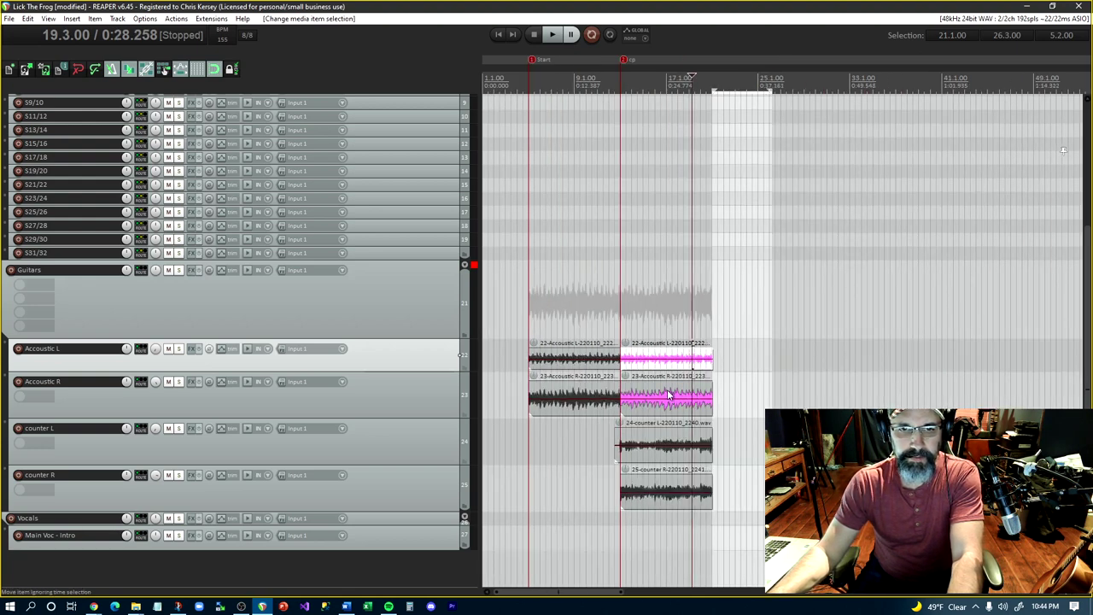
shift+click(668, 393)
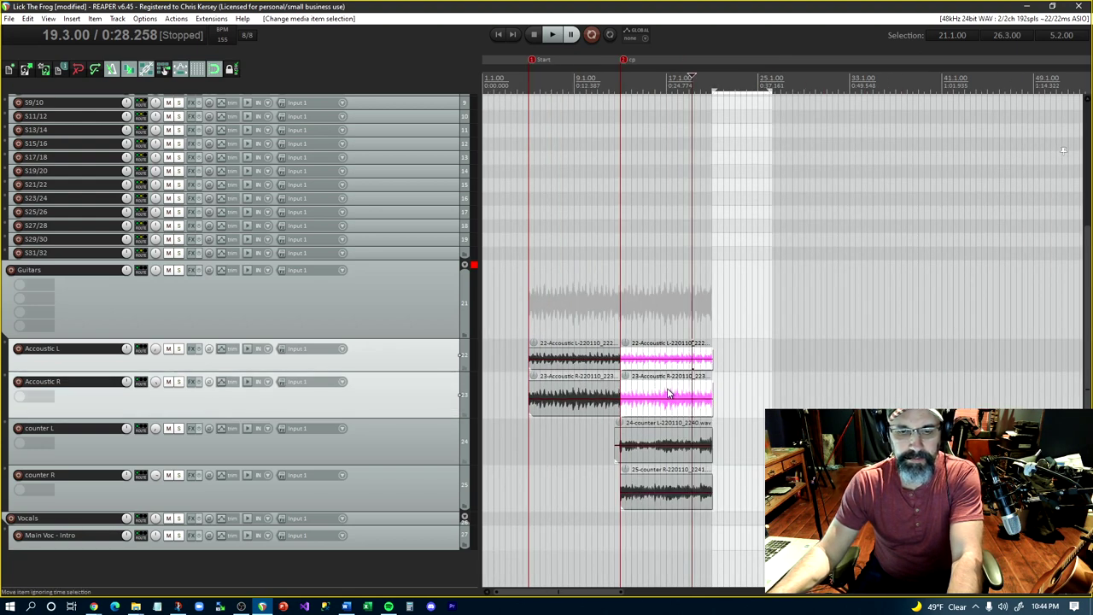
key(ctrl+d)
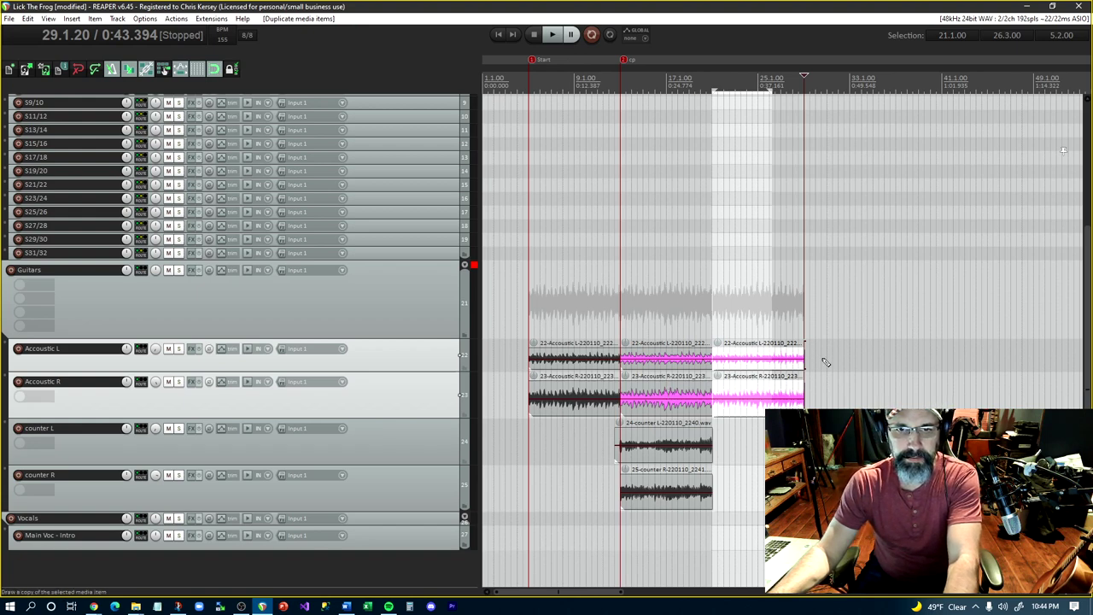
key(ctrl+d)
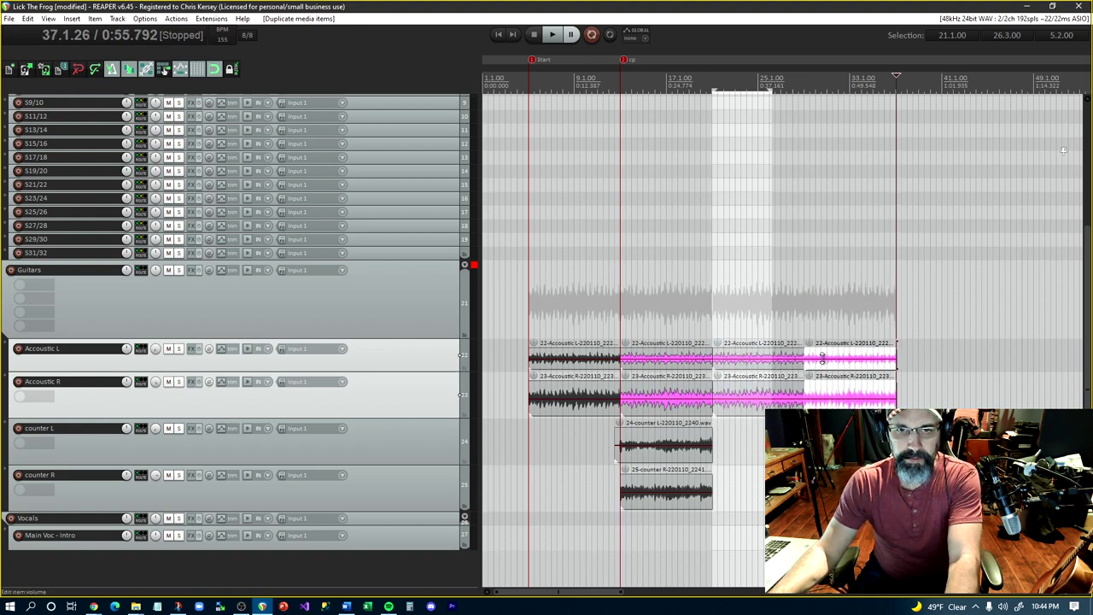
key(ctrl+d)
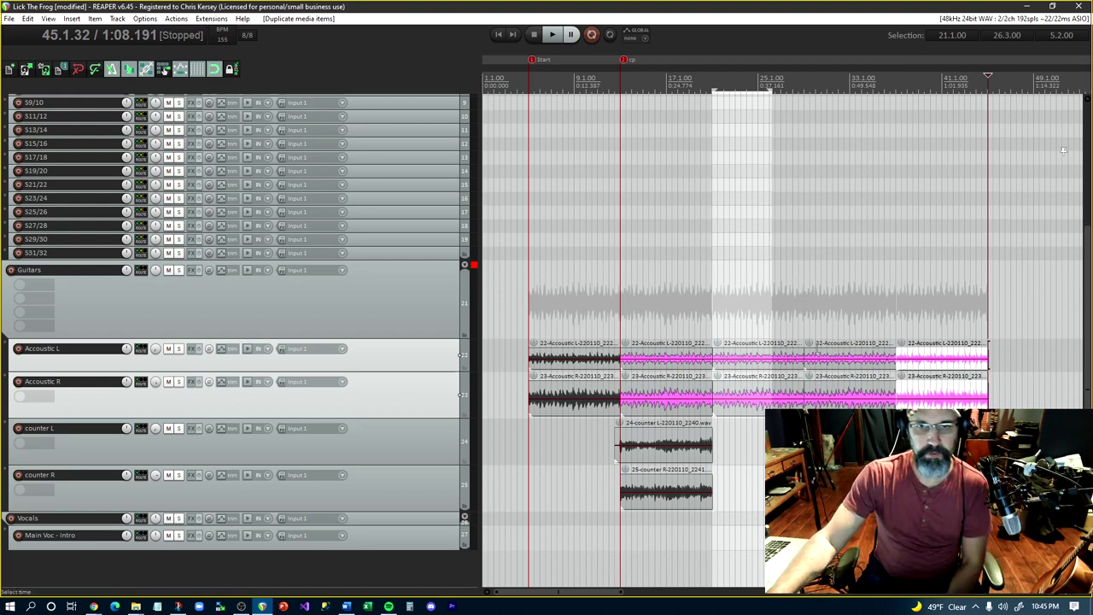
Extend the end of the time selection to 45.1.00, where the duplicated acoustic items end
click(689, 444)
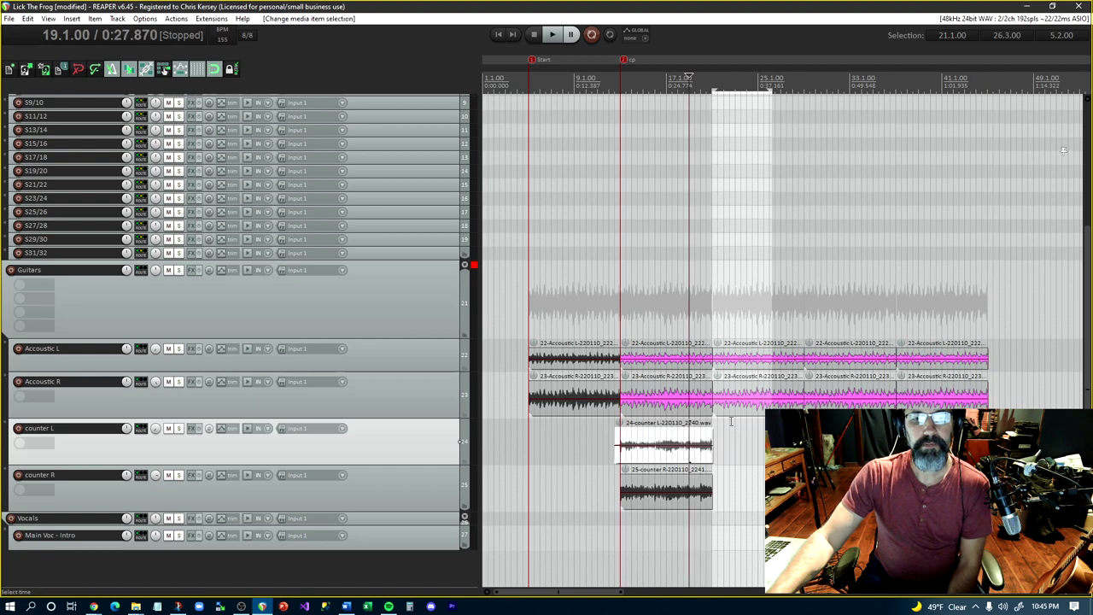
drag(773, 94, 987, 101)
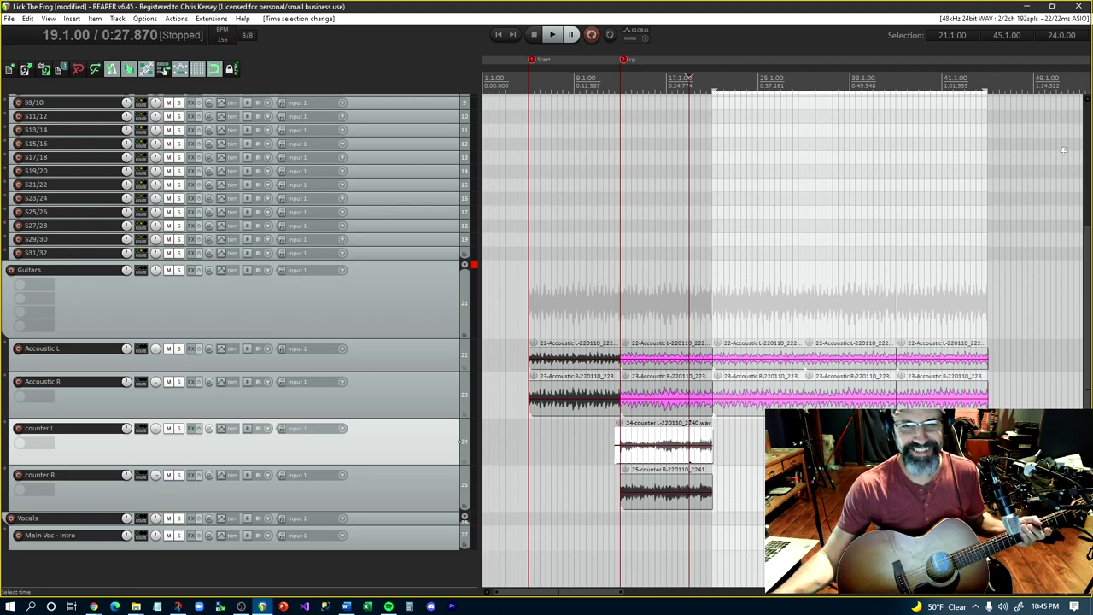
Compact the tracks inside the Drum Bus folder and shrink the Guitars, Accoustic L and Accoustic R tracks to minimum height
scroll(726, 367, up, 5)
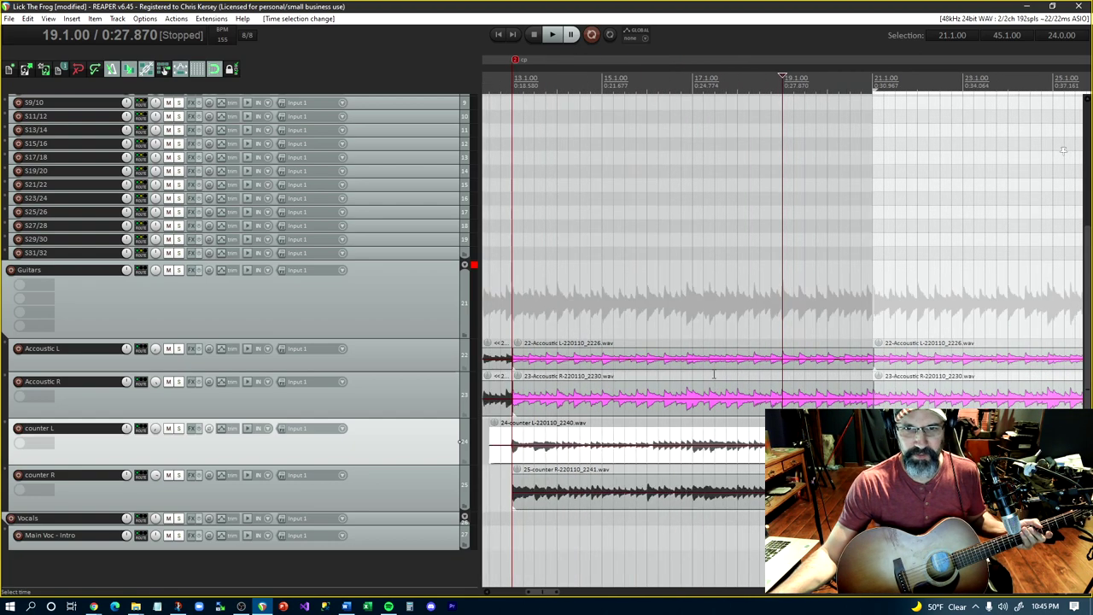
scroll(416, 431, up, 2)
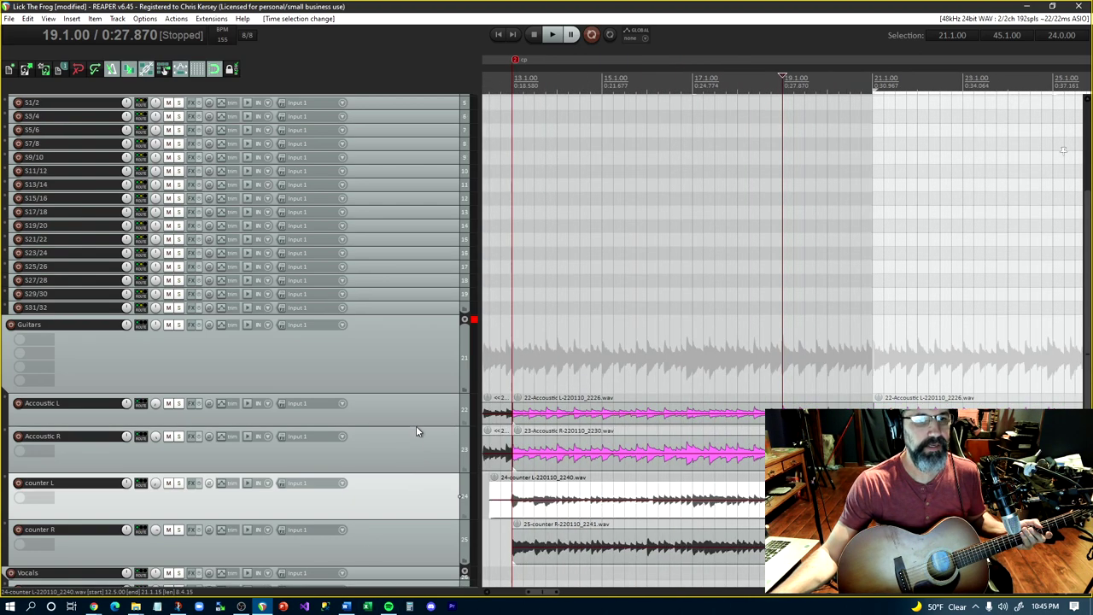
scroll(416, 431, up, 2)
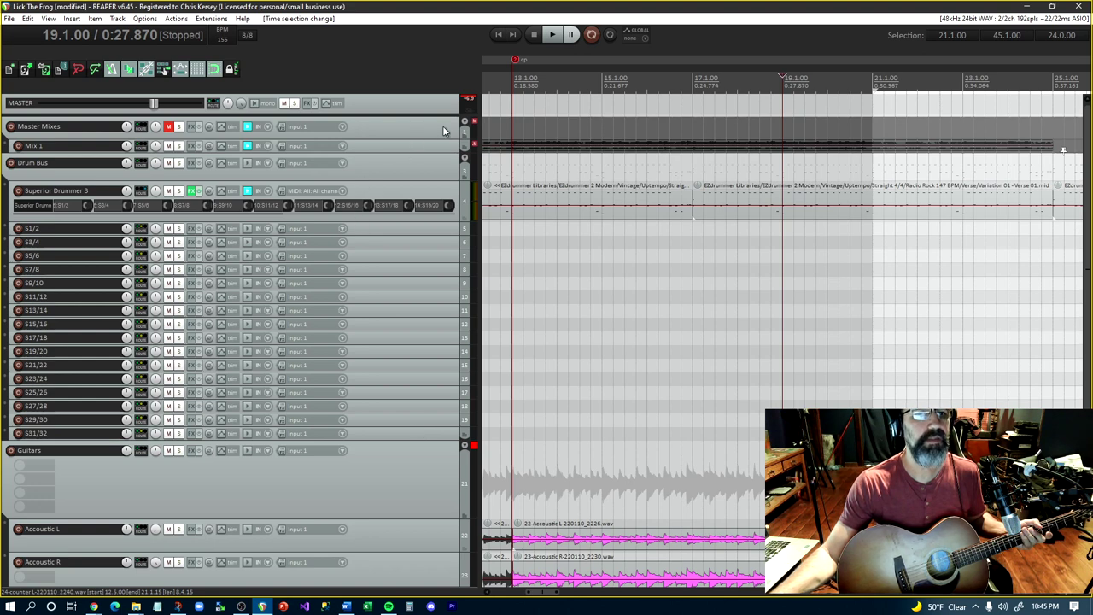
click(449, 185)
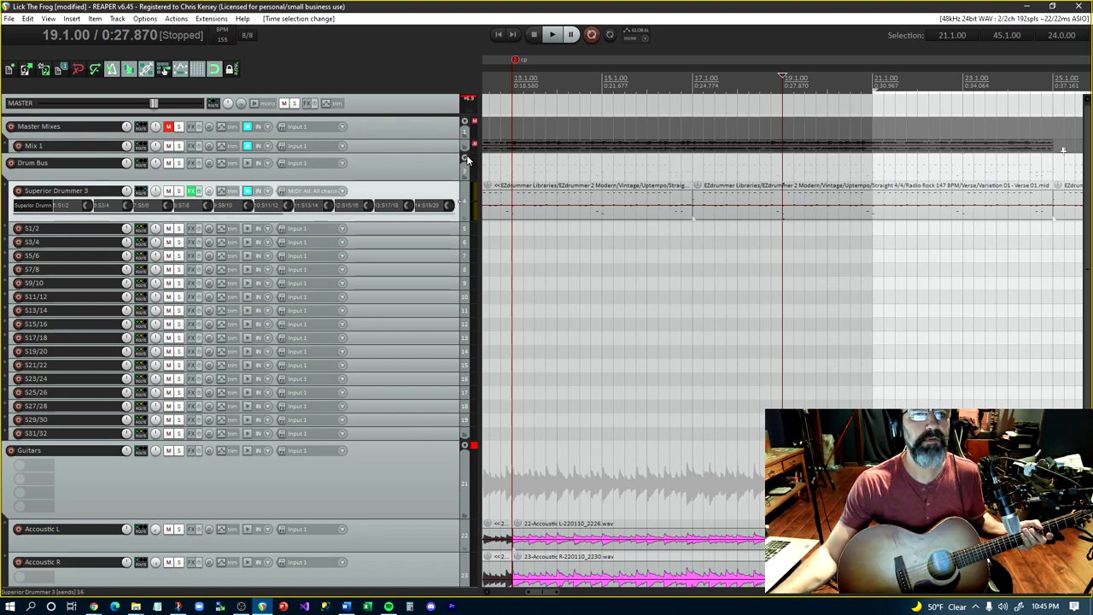
click(466, 160)
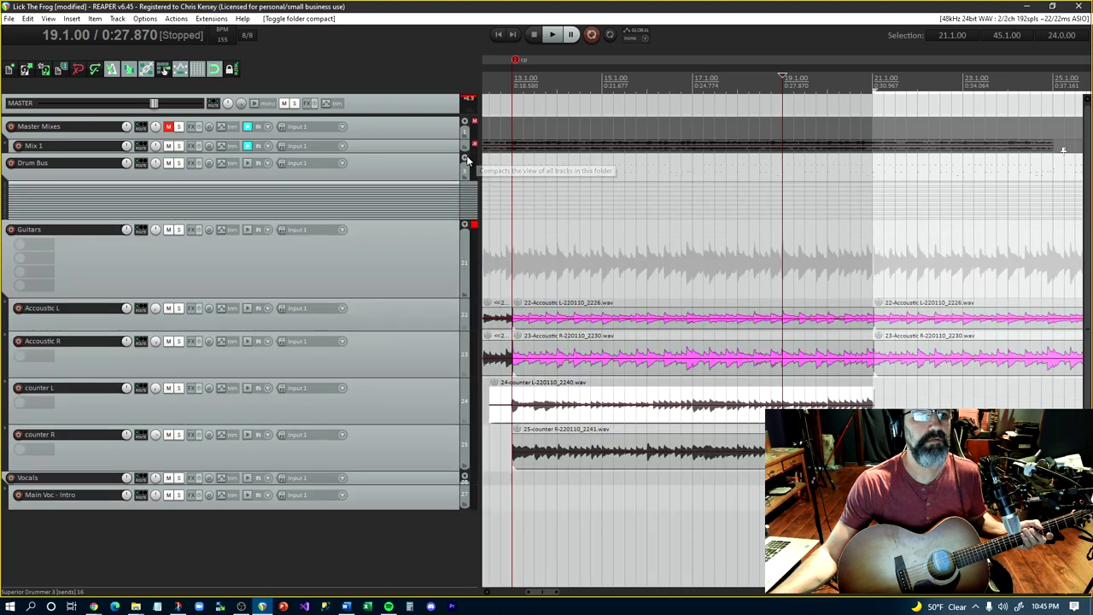
click(420, 262)
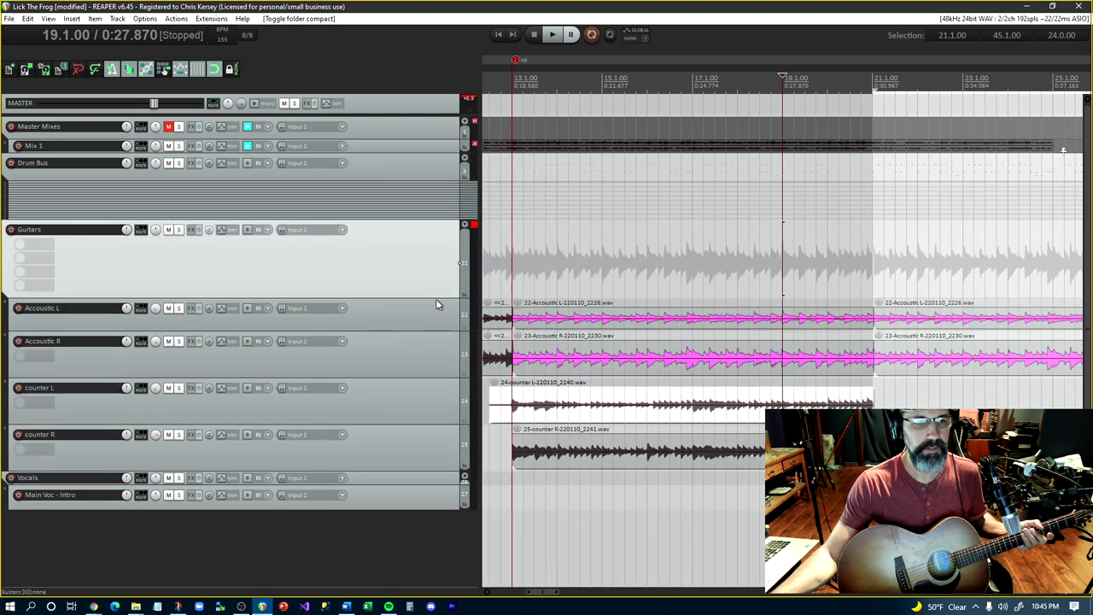
drag(437, 297, 448, 218)
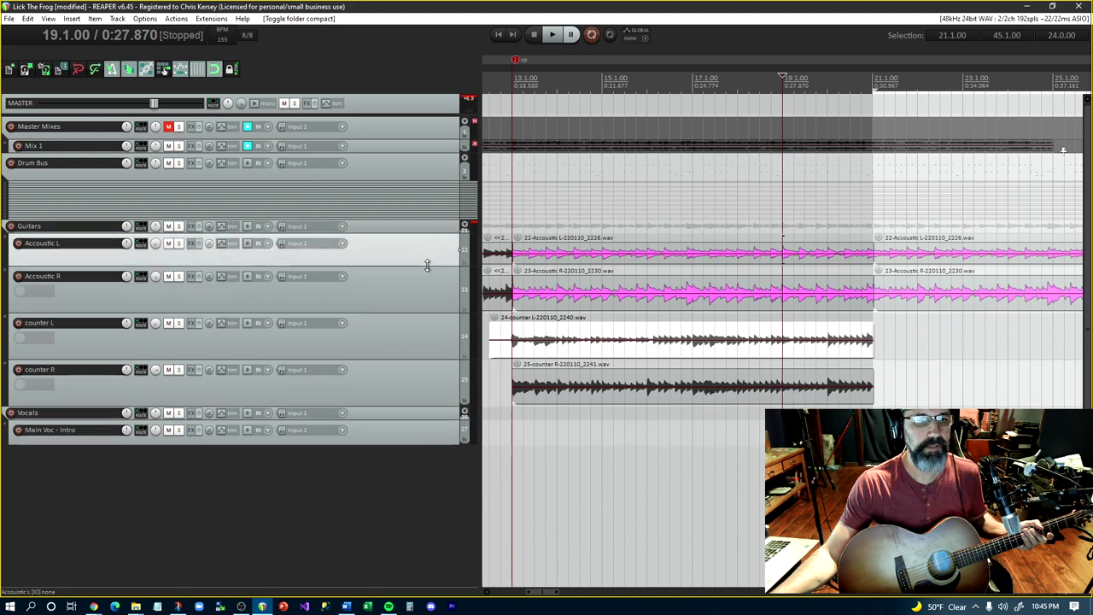
drag(427, 266, 438, 229)
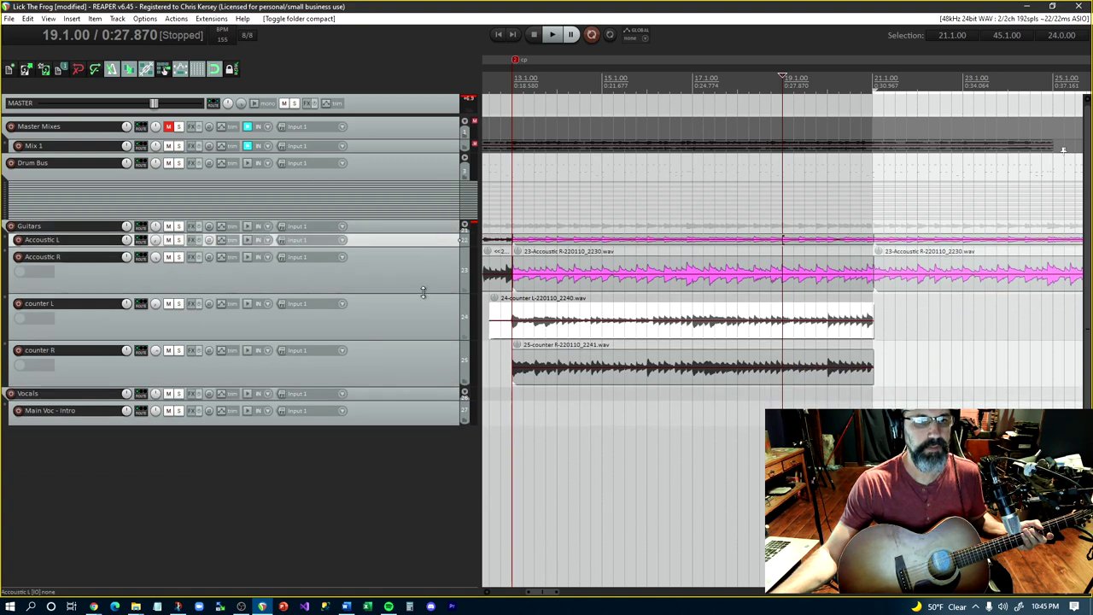
drag(423, 291, 438, 256)
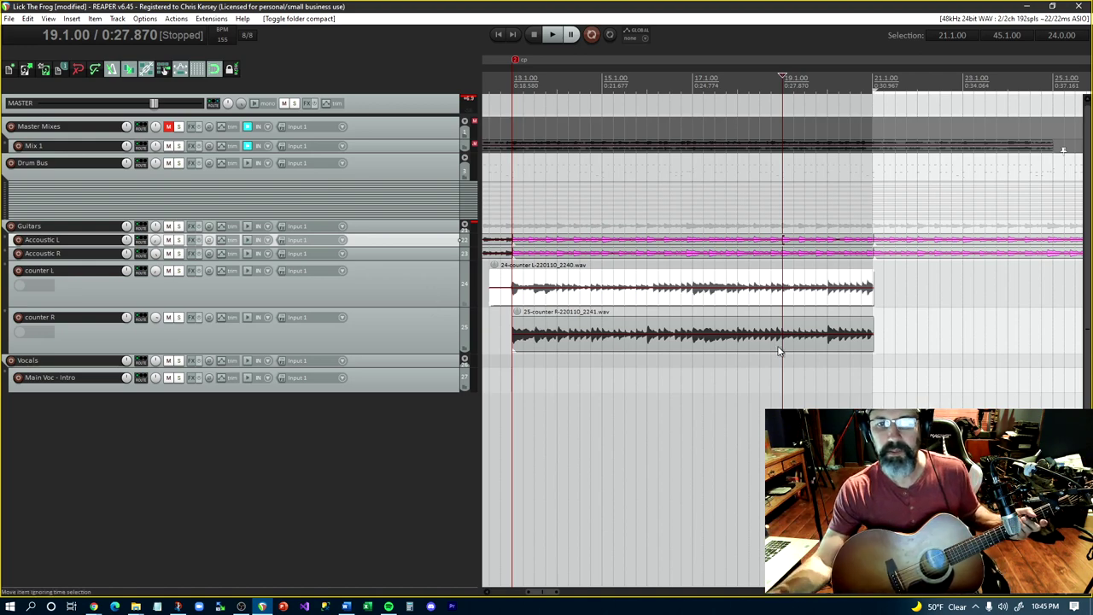
With snapping turned off, shift the start of the time selection to 21.1.02, beside the end of the counter items
click(873, 280)
scroll(868, 279, up, 3)
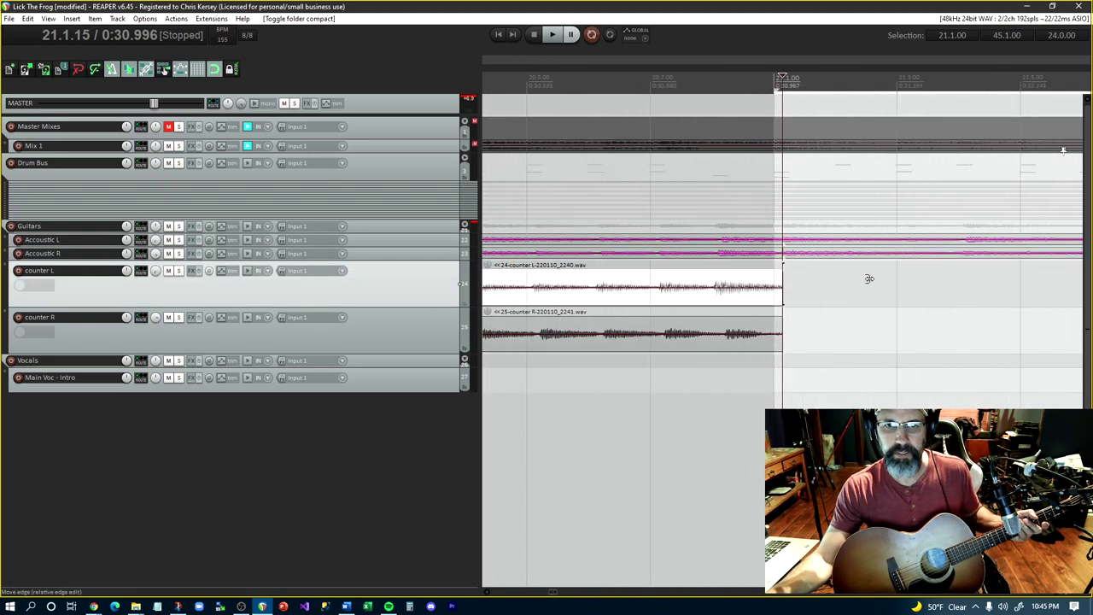
scroll(868, 279, down, 2)
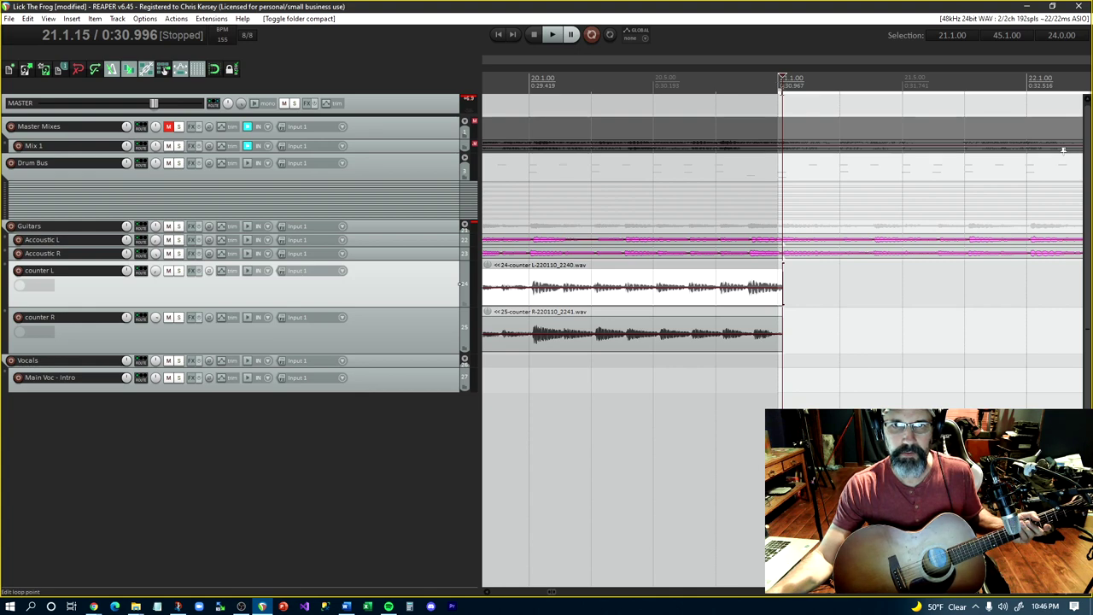
drag(779, 88, 778, 114)
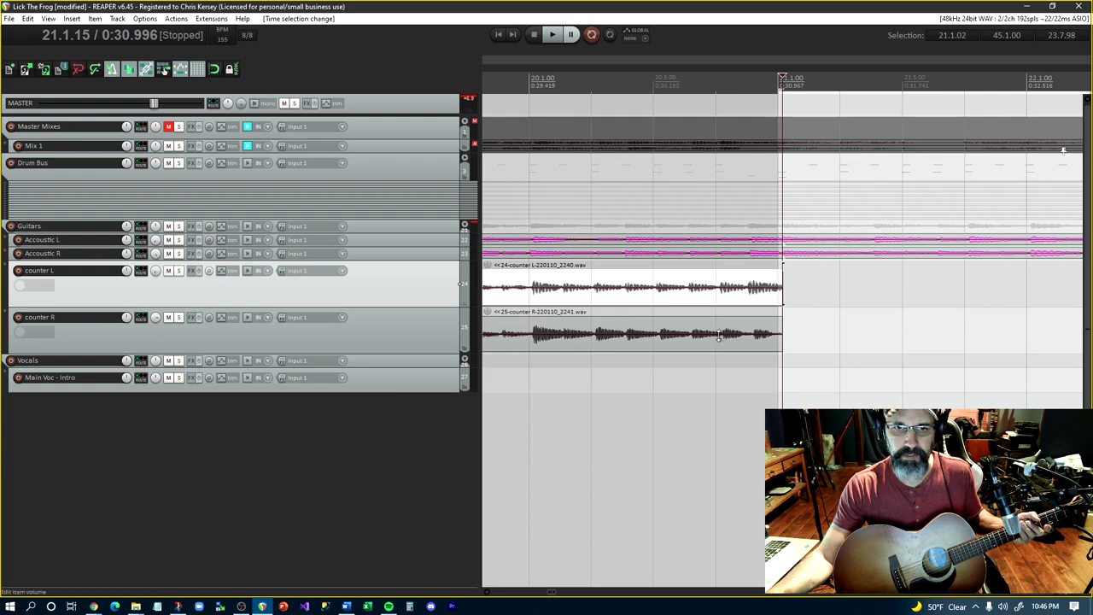
Split the counter L item at 20.7.06 and move the short end piece slightly earlier so it overlaps the first part
click(717, 287)
key(s)
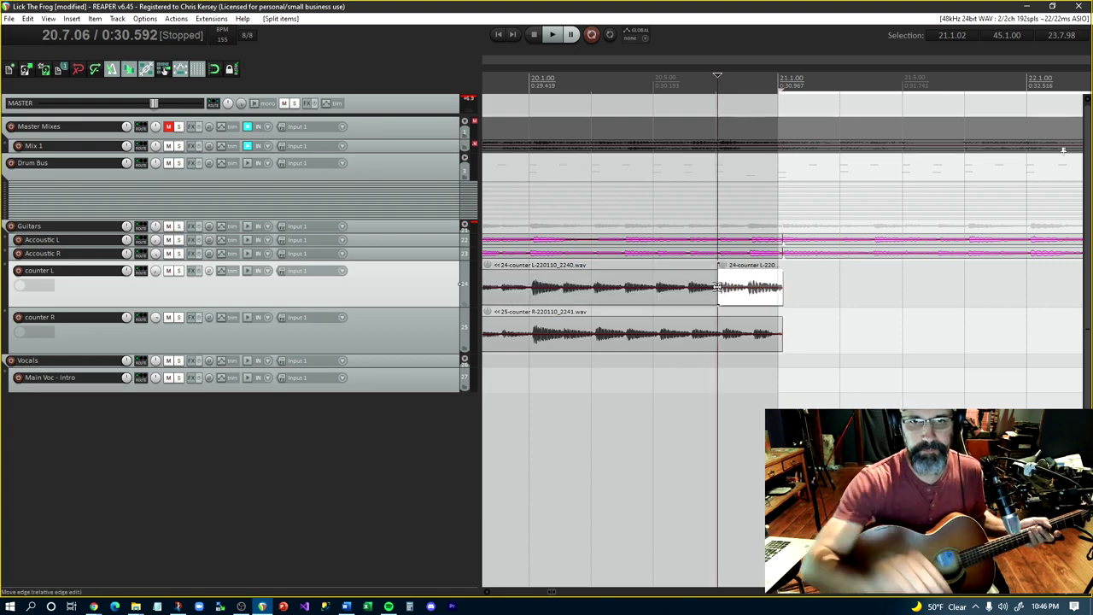
click(736, 287)
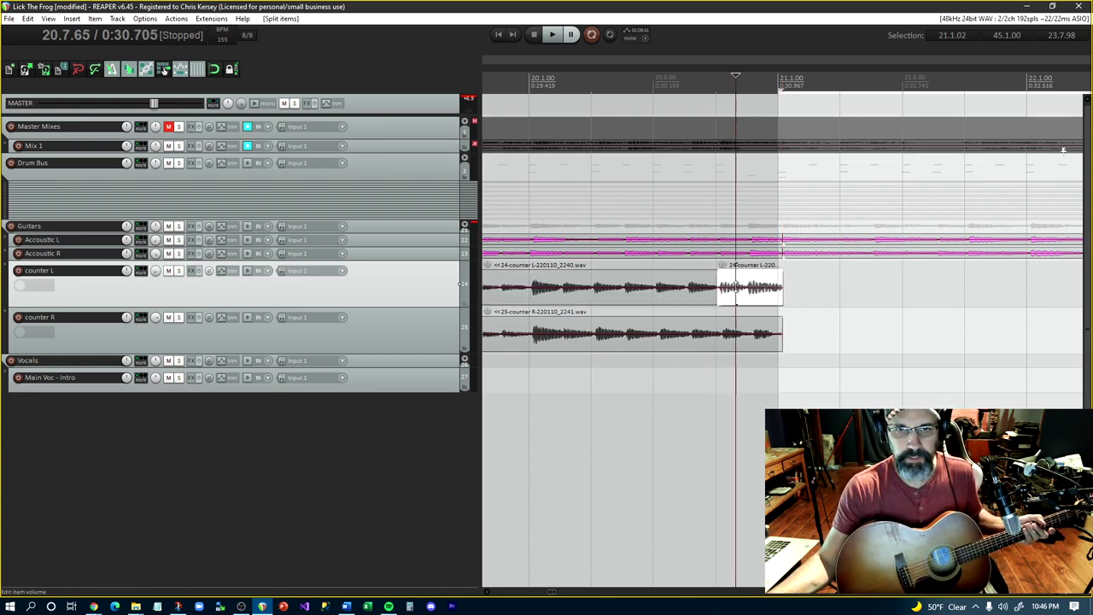
drag(754, 292, 751, 293)
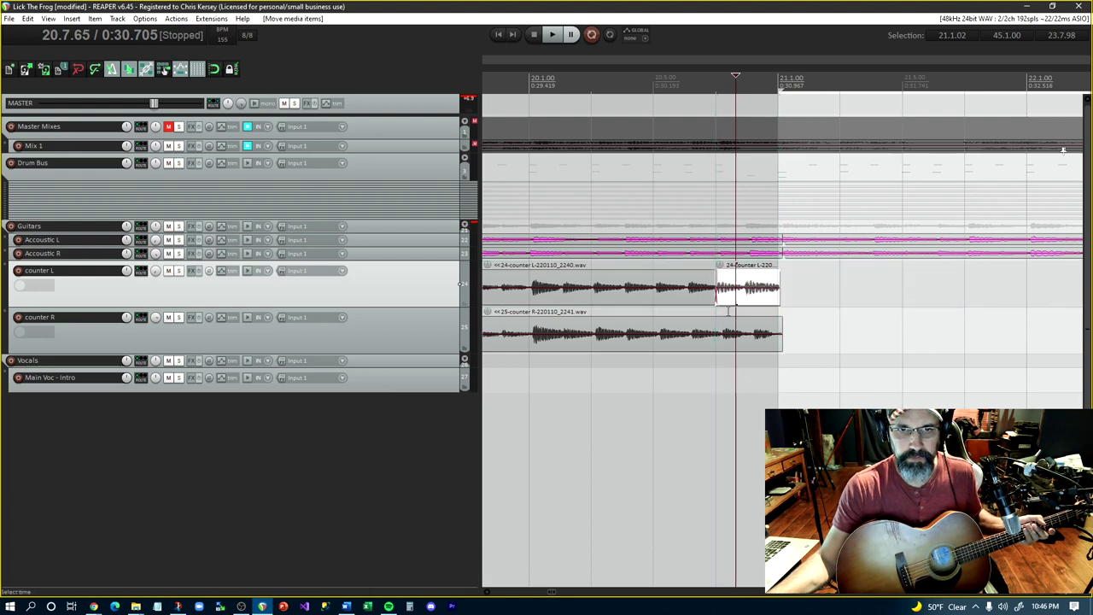
Split the counter R item at 20.7.23 and move its end piece slightly earlier so it finishes just before bar 21
click(718, 348)
click(717, 350)
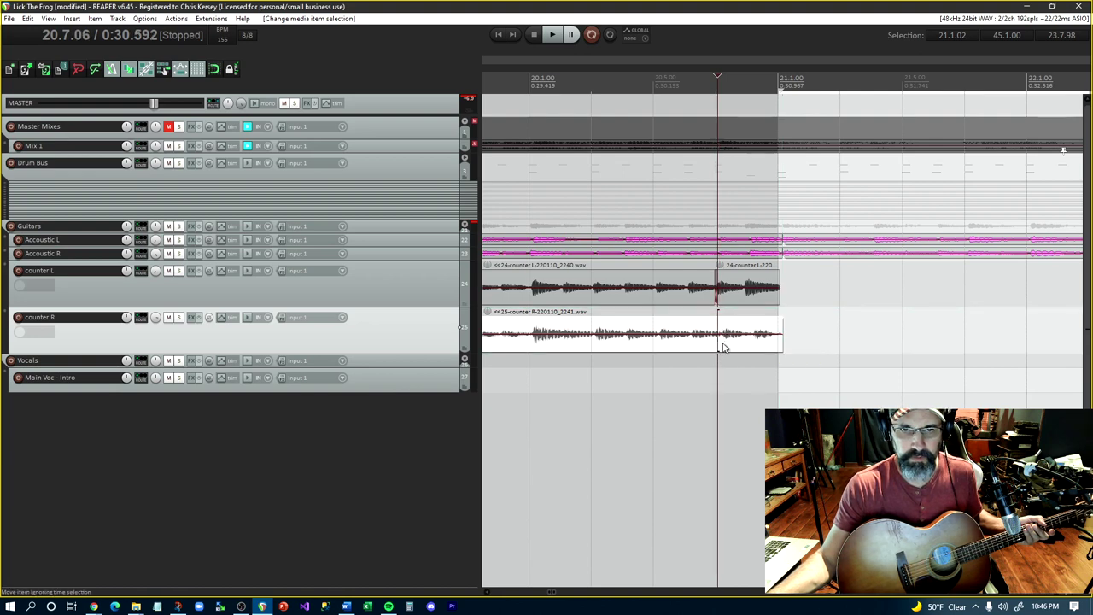
click(724, 346)
key(s)
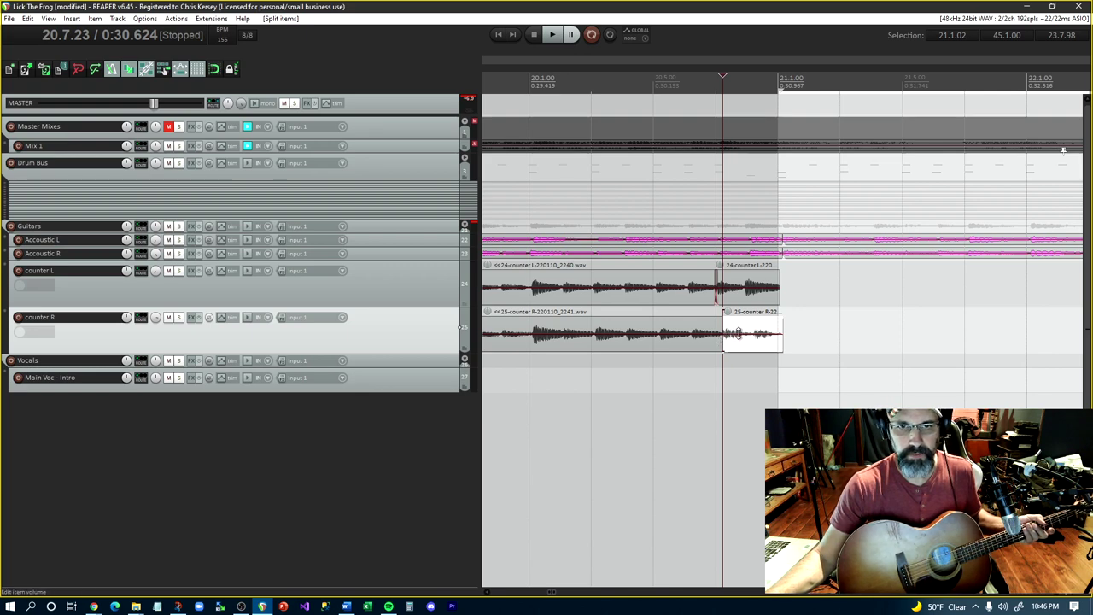
drag(734, 335, 731, 342)
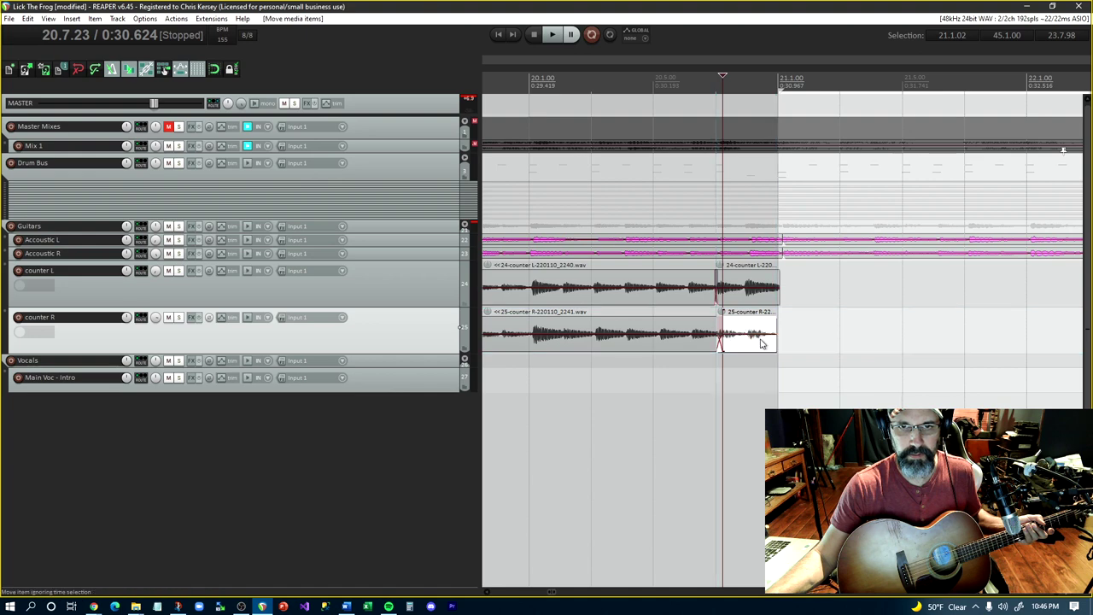
Trim the end of the last counter L piece to just before 21.1.00 and select the last counter R piece
click(779, 290)
scroll(772, 299, up, 2)
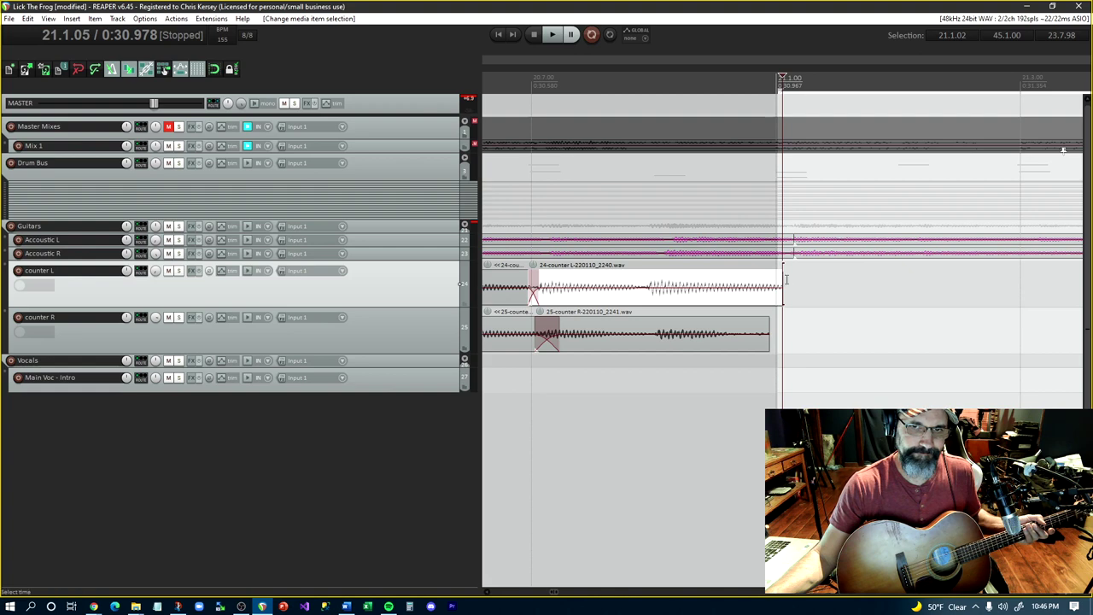
drag(782, 282, 773, 299)
click(765, 331)
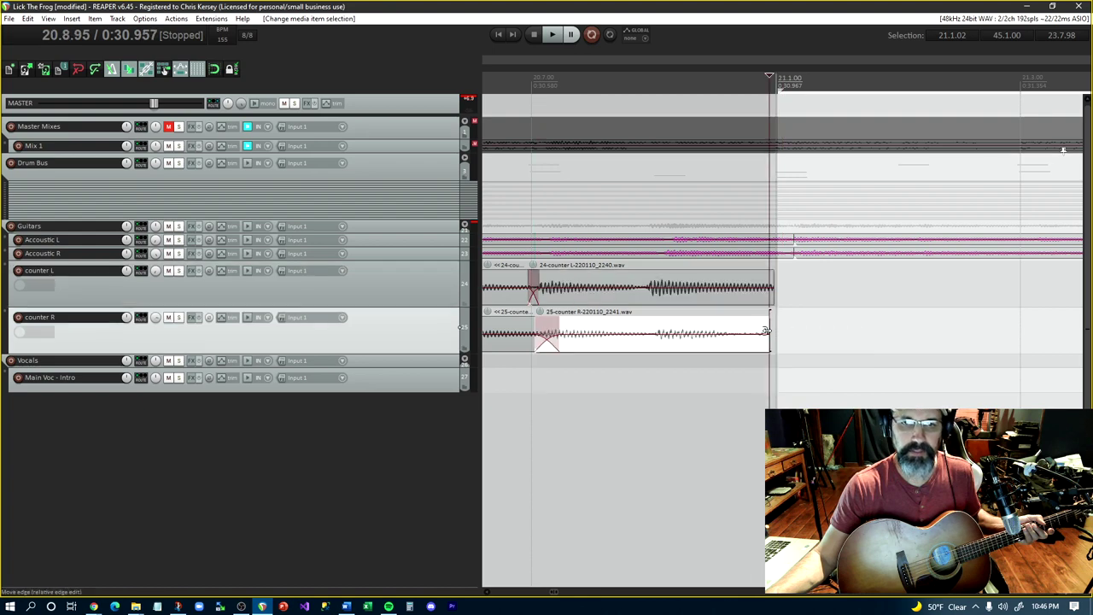
click(766, 327)
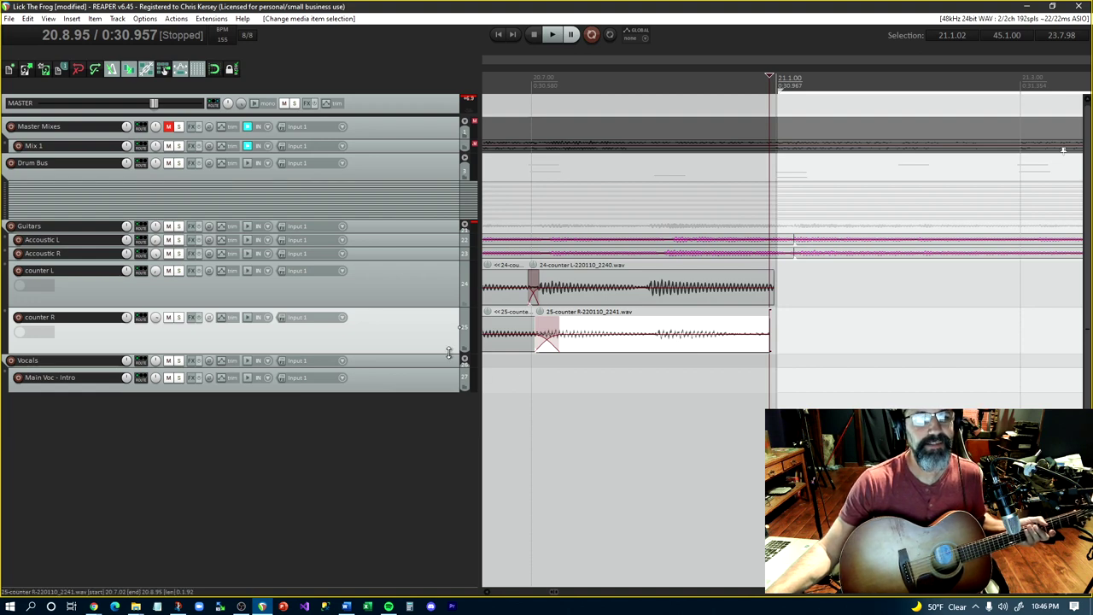
Increase the height of the counter R track and compare the counter L and R waveforms just before bar 21
drag(456, 352, 457, 401)
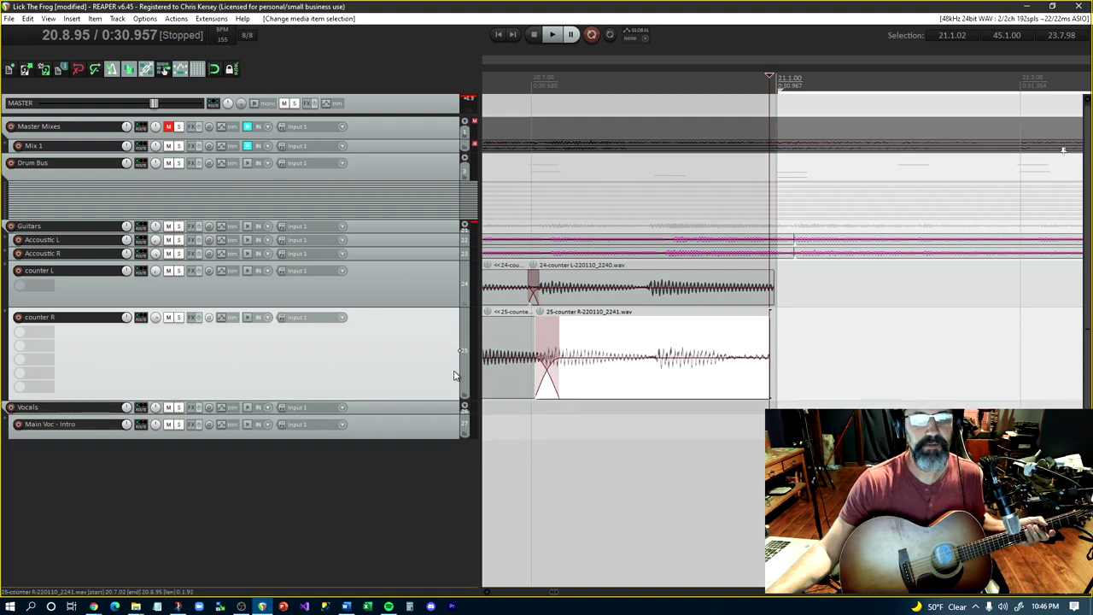
click(616, 280)
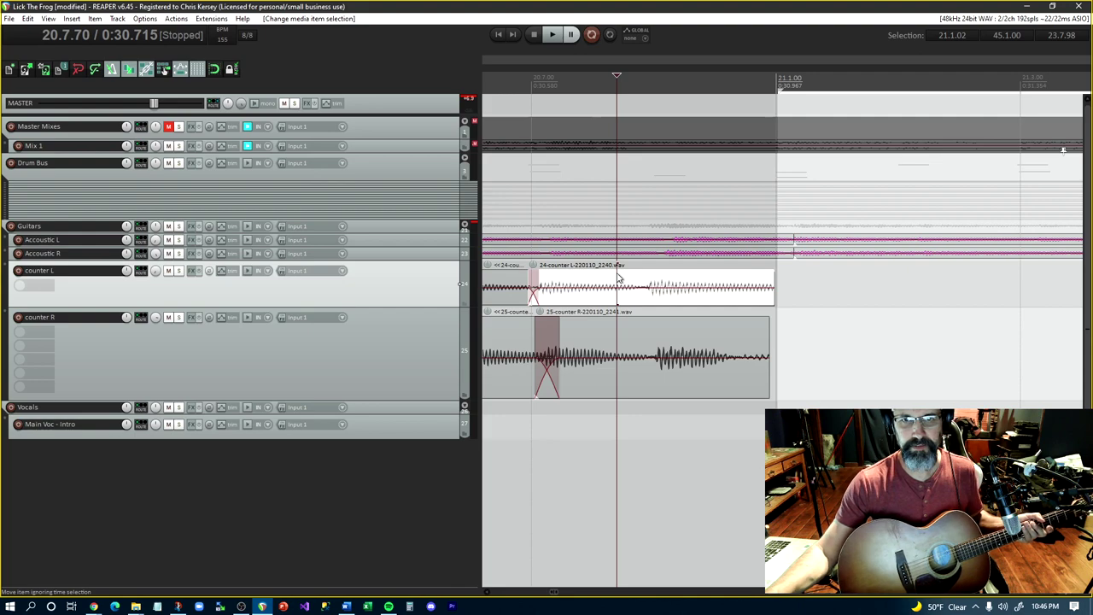
scroll(619, 278, up, 2)
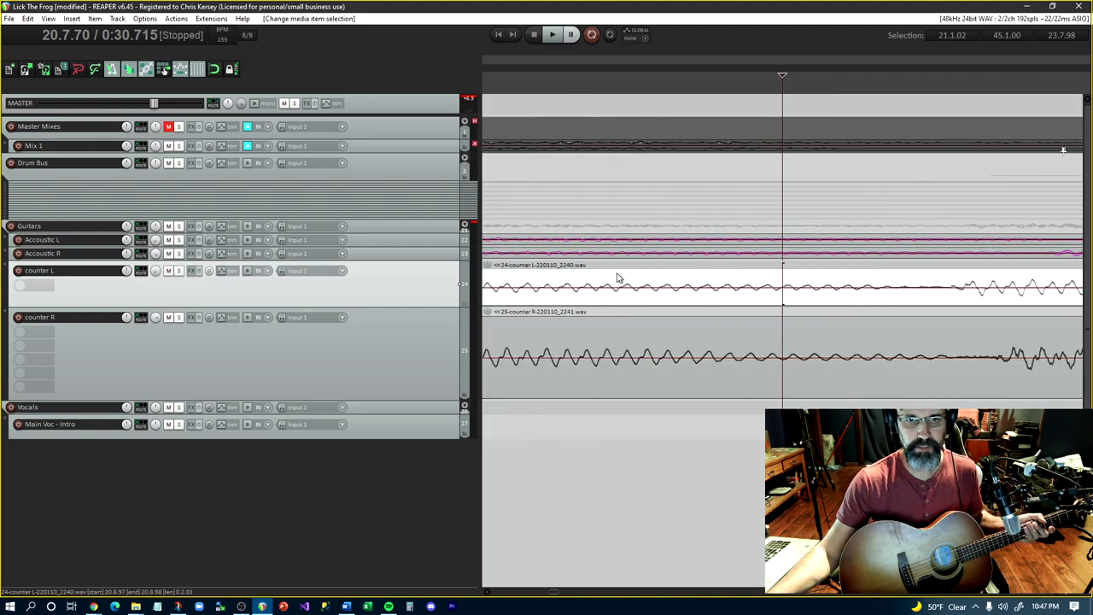
scroll(619, 278, down, 10)
scroll(616, 275, up, 2)
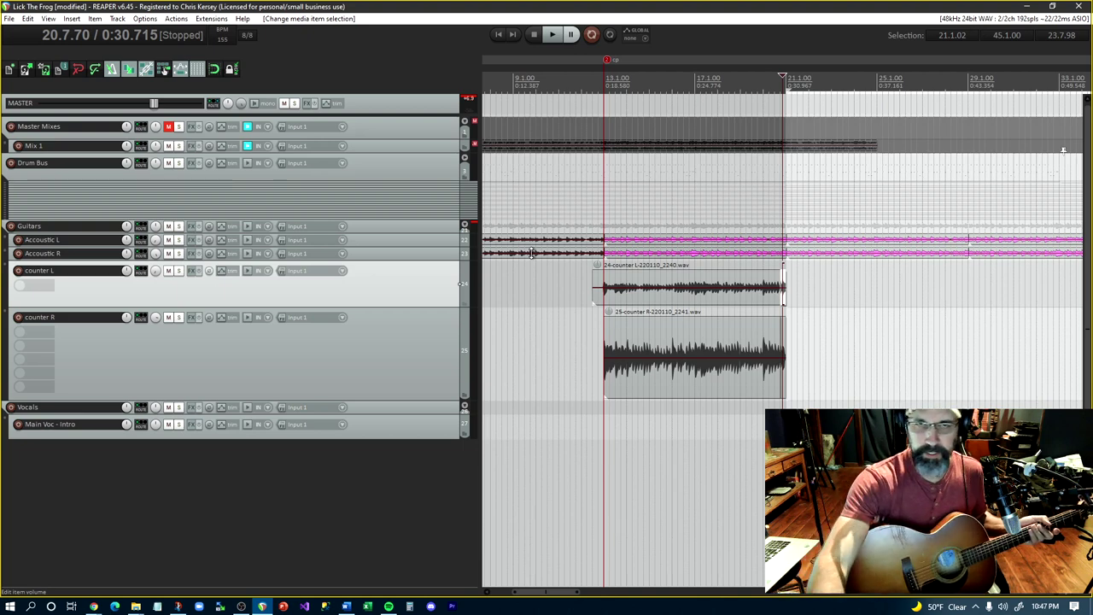
Arm the counter L track, record a take from the project start through to bar 29, and stop recording
key(Home)
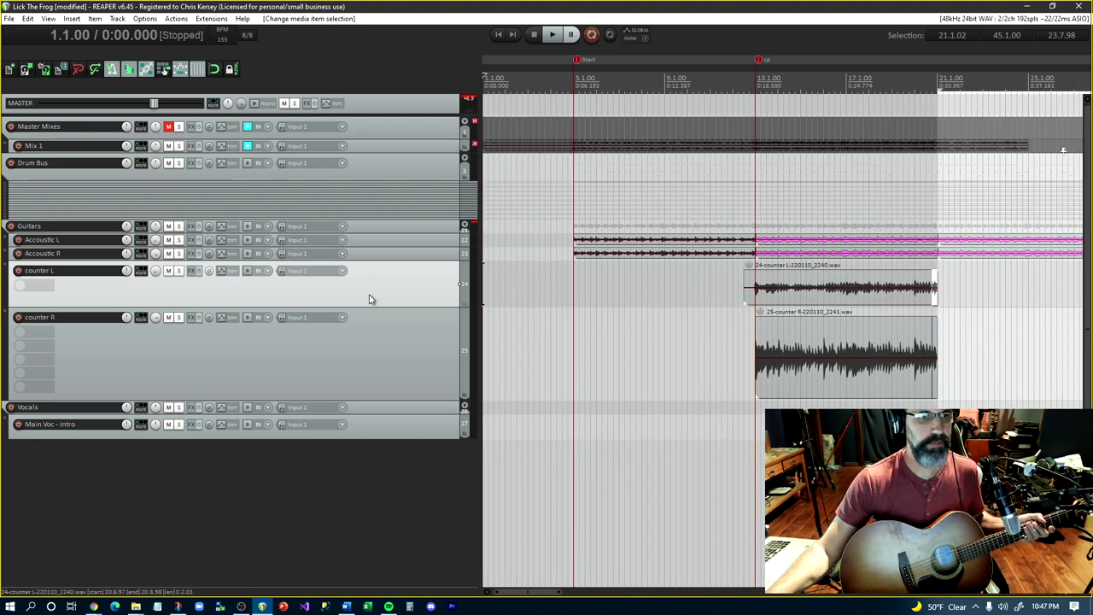
click(18, 270)
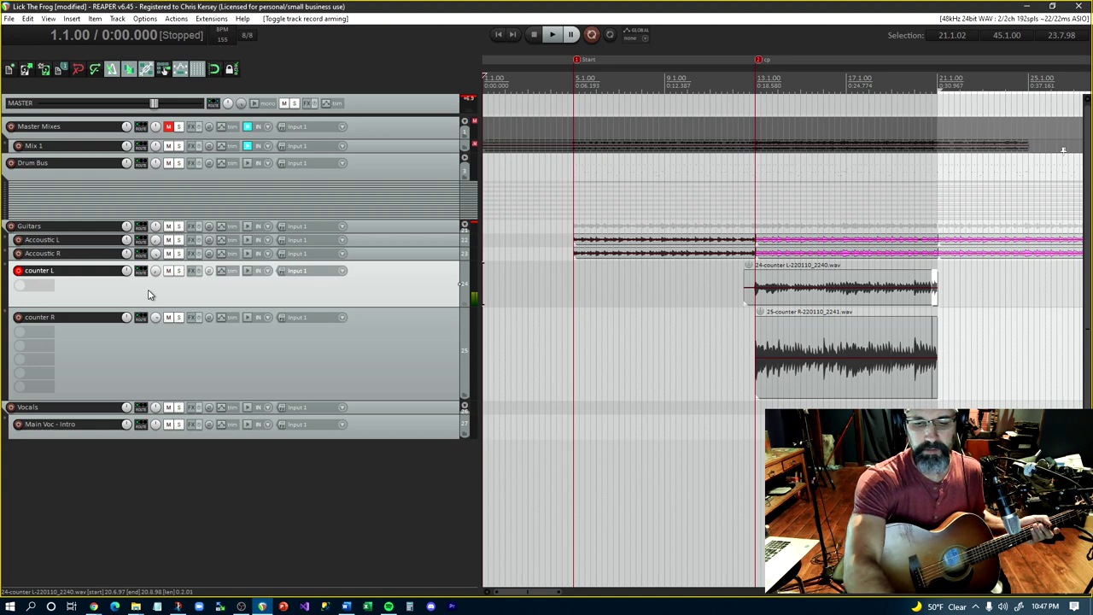
key(ctrl+r)
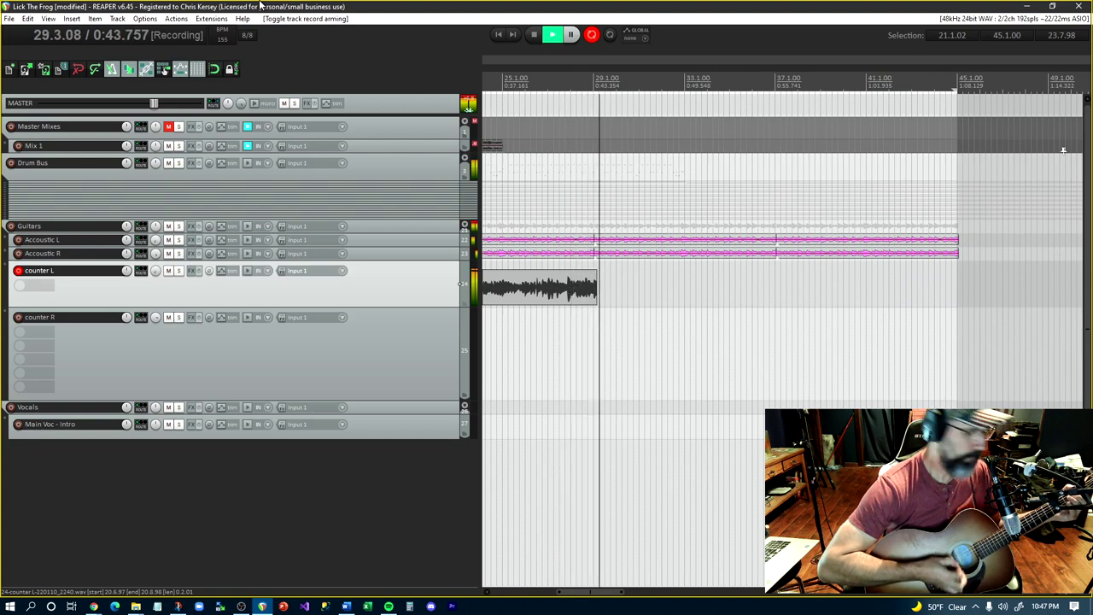
key(space)
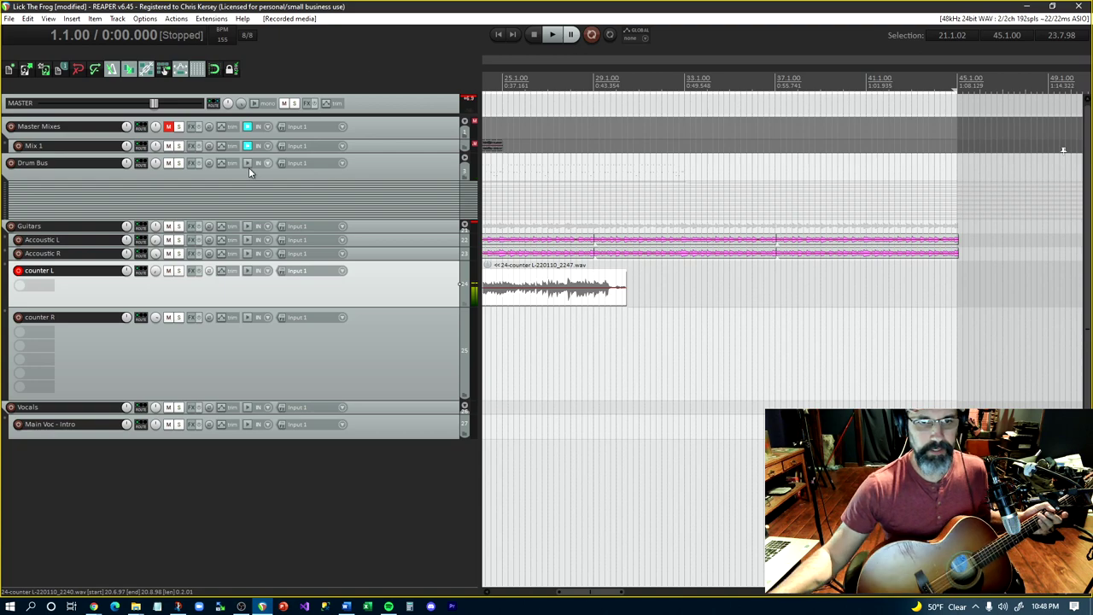
Delete the new counter L take that begins at bar 21
click(382, 355)
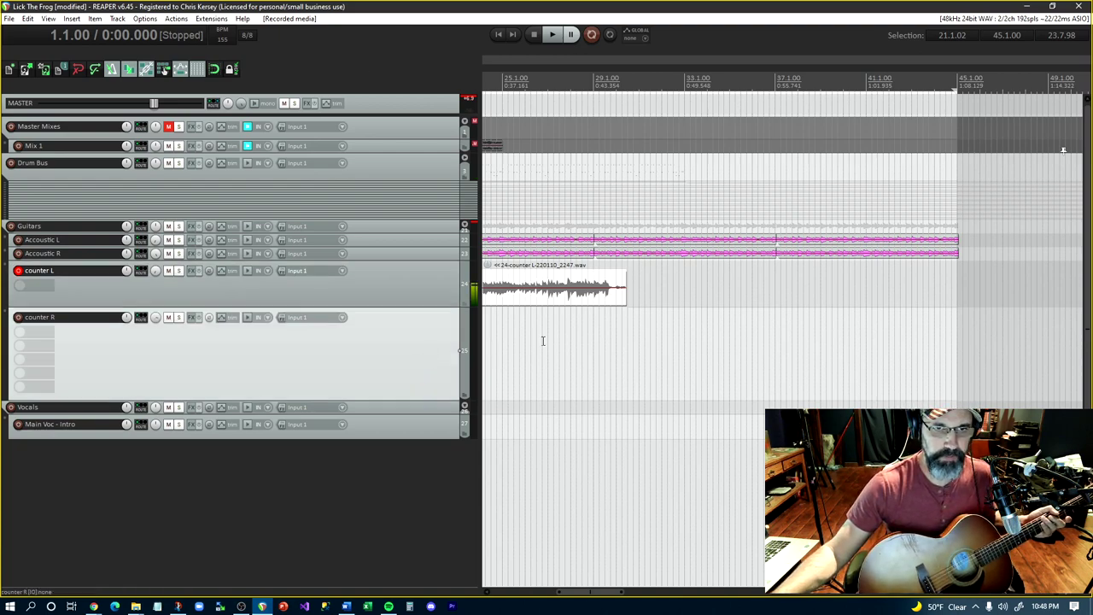
key(Home)
scroll(542, 341, down, 4)
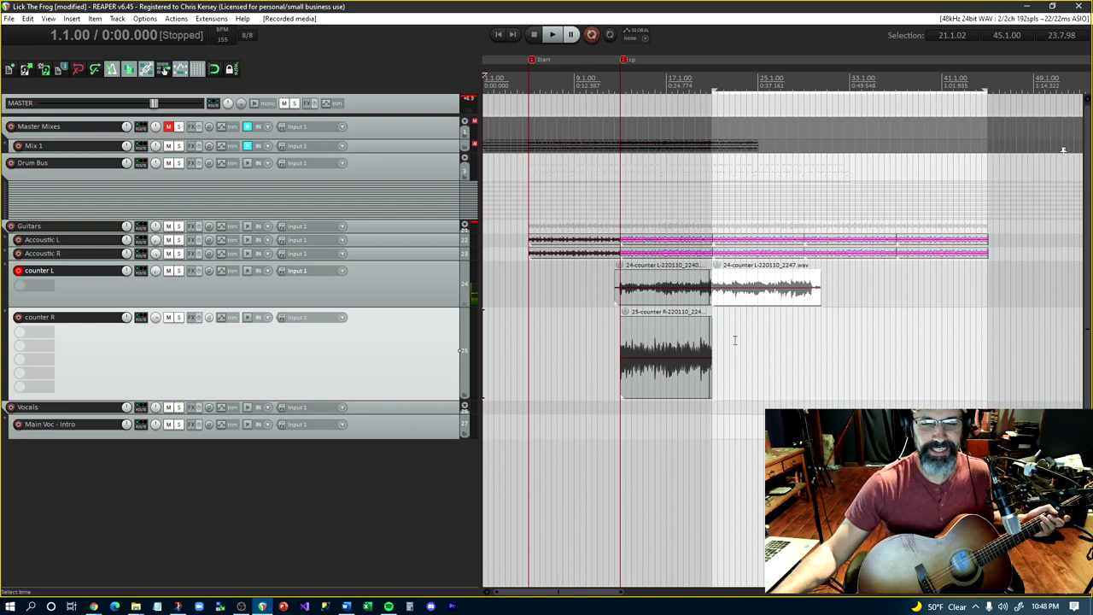
click(722, 306)
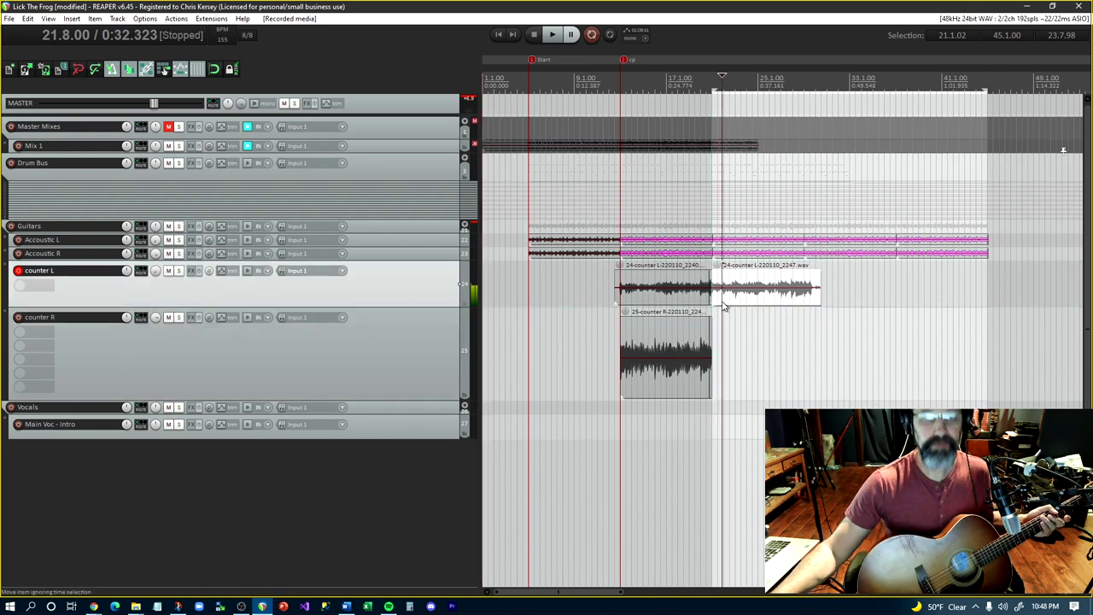
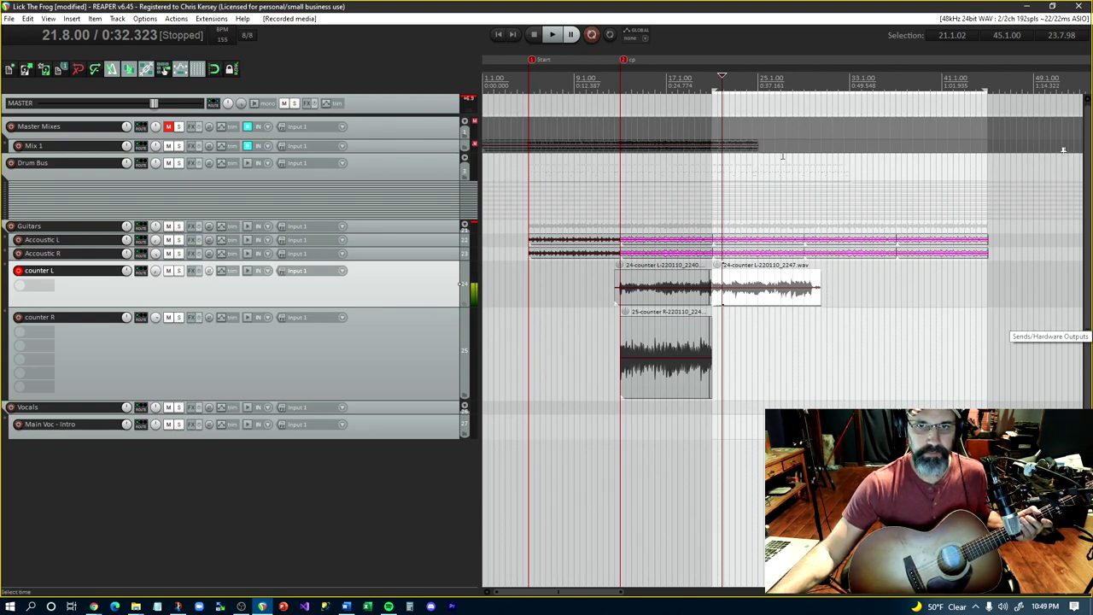
click(791, 285)
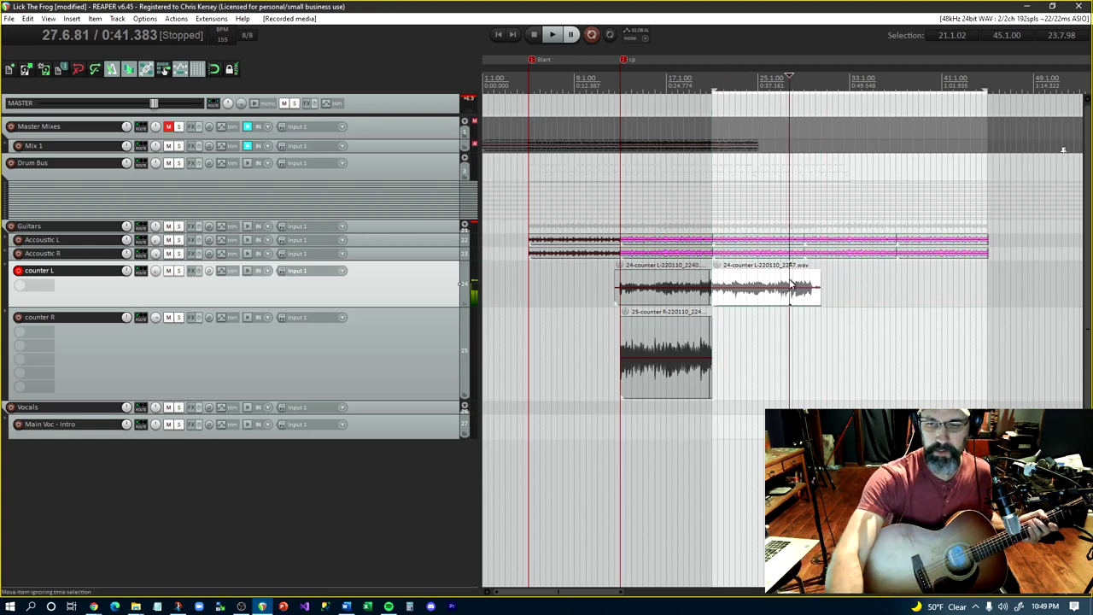
key(Delete)
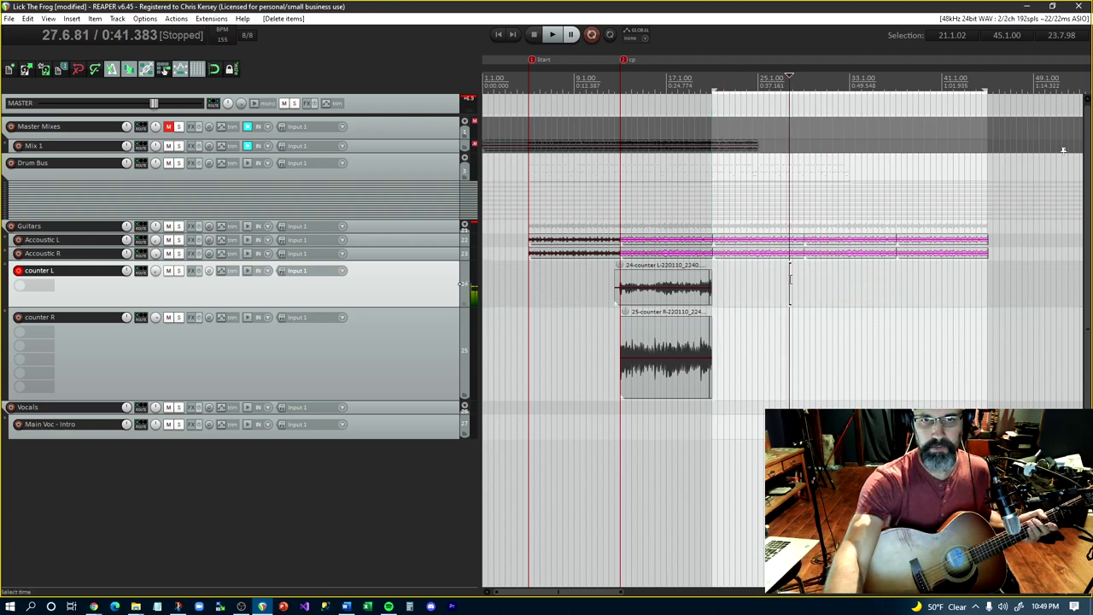
Record a replacement counter L take, running from the project start past 29.3, and stop recording
key(Home)
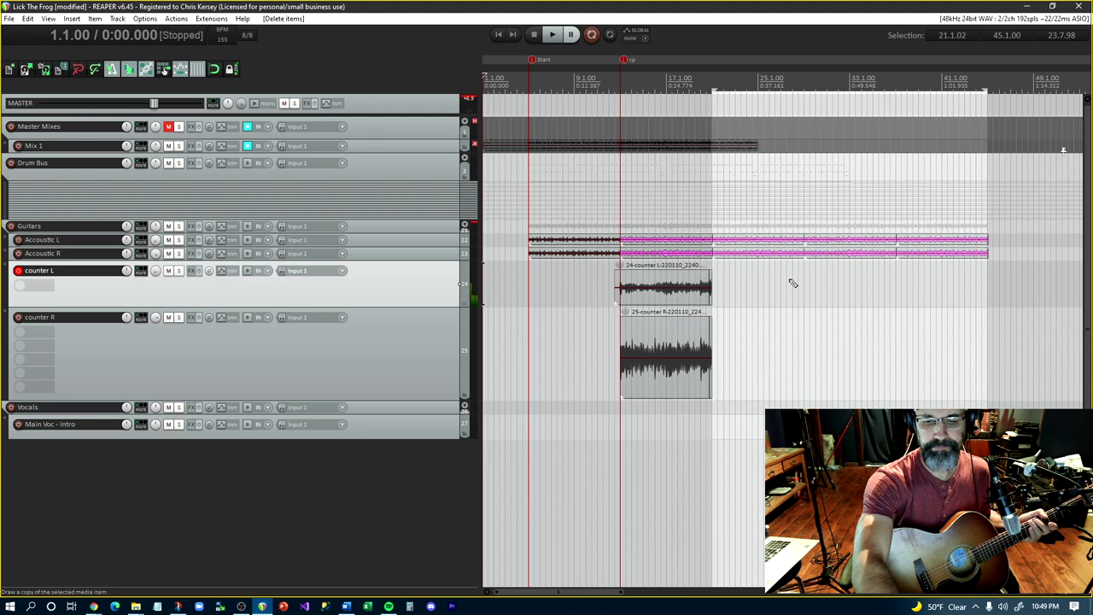
key(ctrl+r)
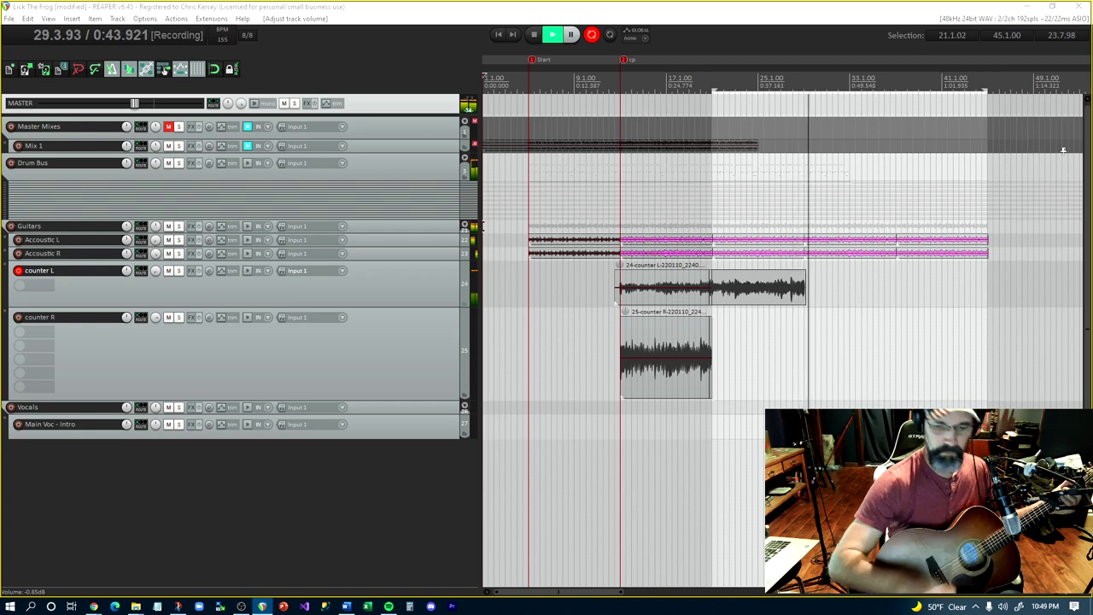
key(space)
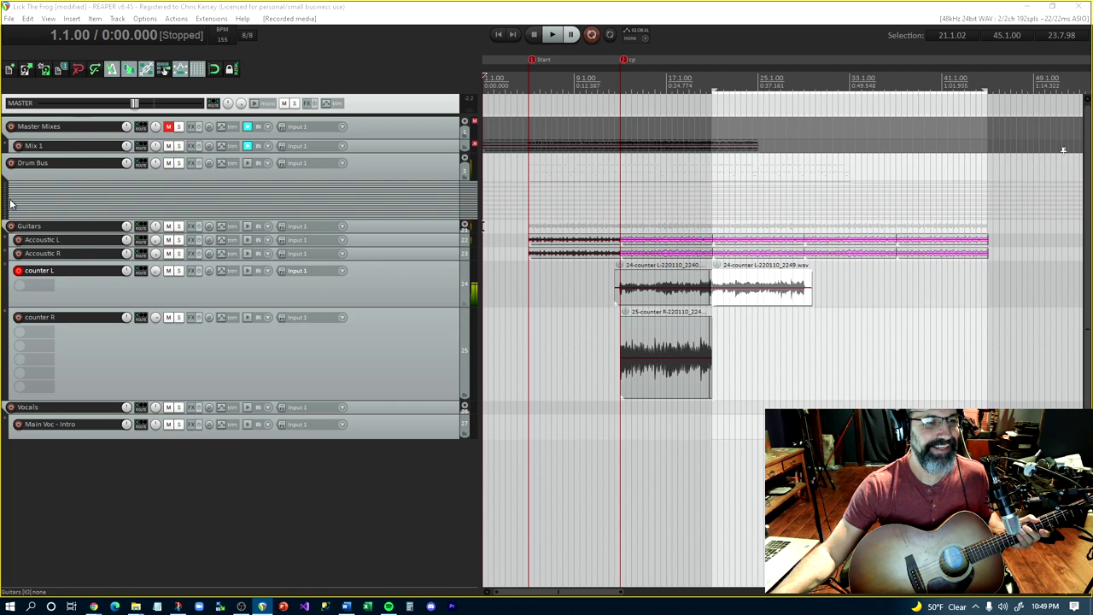
Switch record arming from counter L to counter R and record its matching take from the project start past 29.3
click(19, 271)
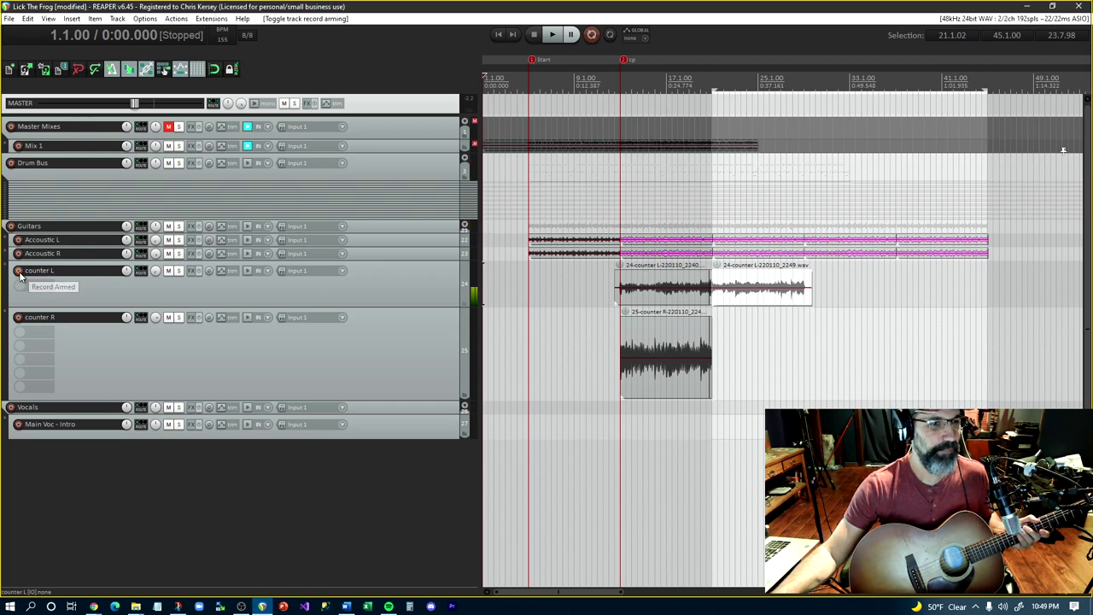
click(18, 317)
click(213, 335)
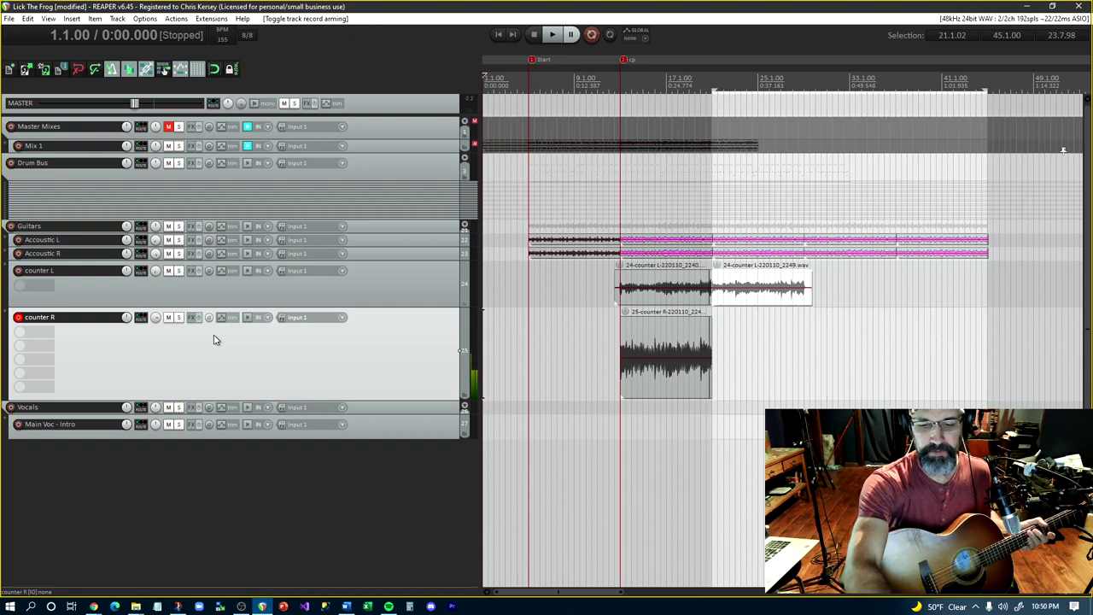
key(ctrl+r)
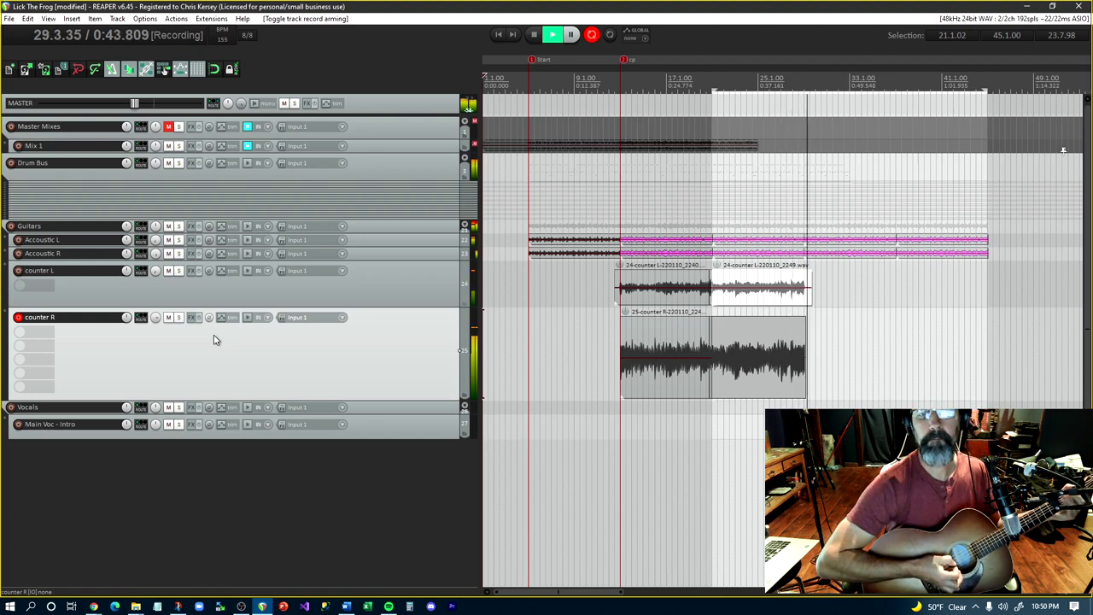
key(space)
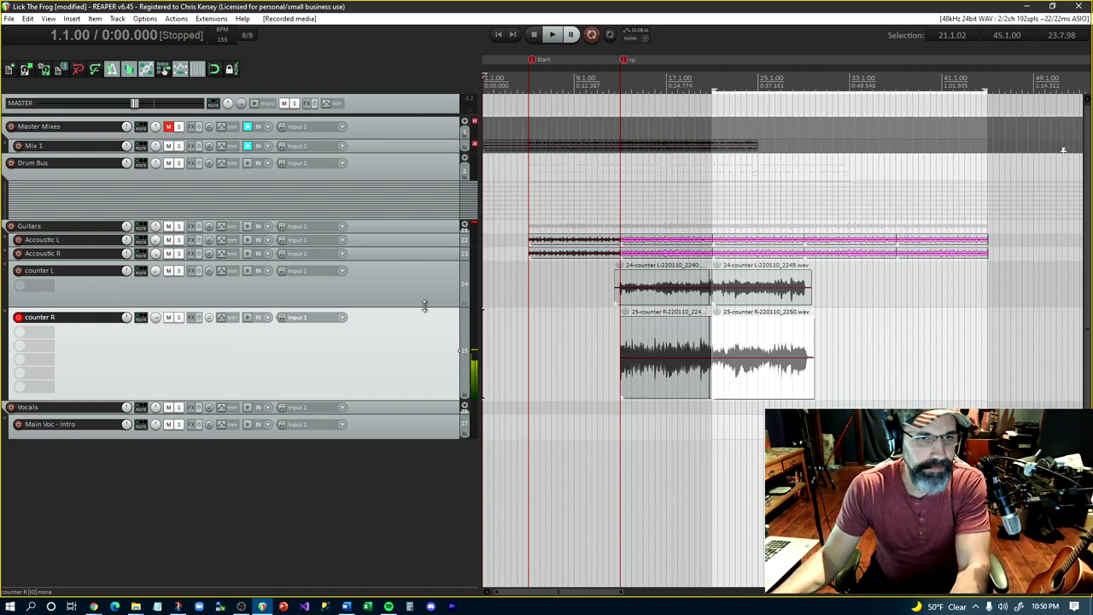
Increase the counter L track height, start playback at 11.8.03 and disarm the counter R track
drag(424, 309, 437, 365)
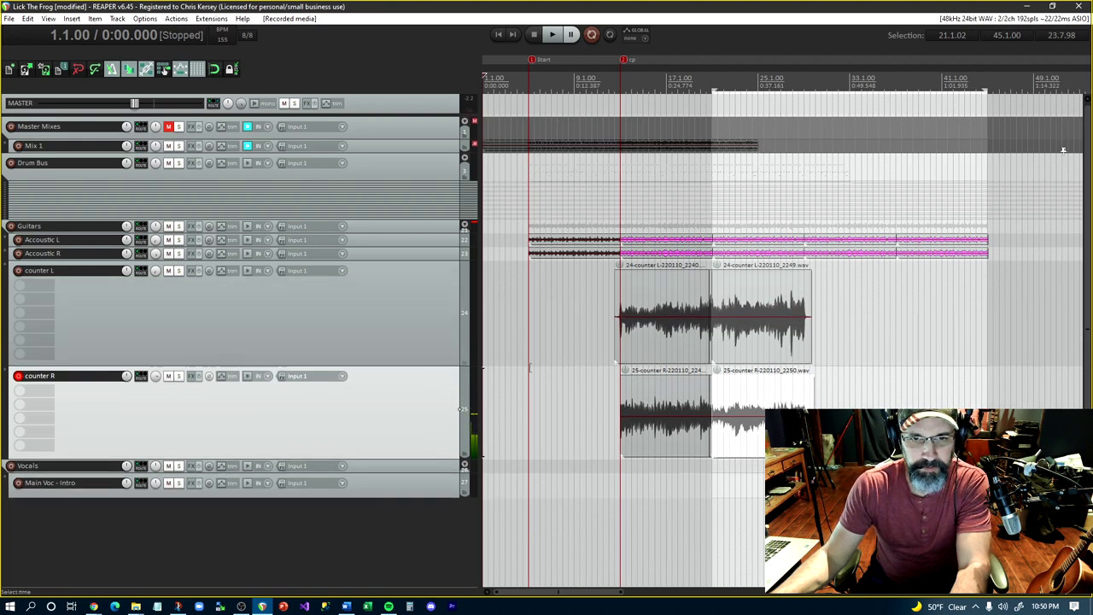
click(608, 83)
key(space)
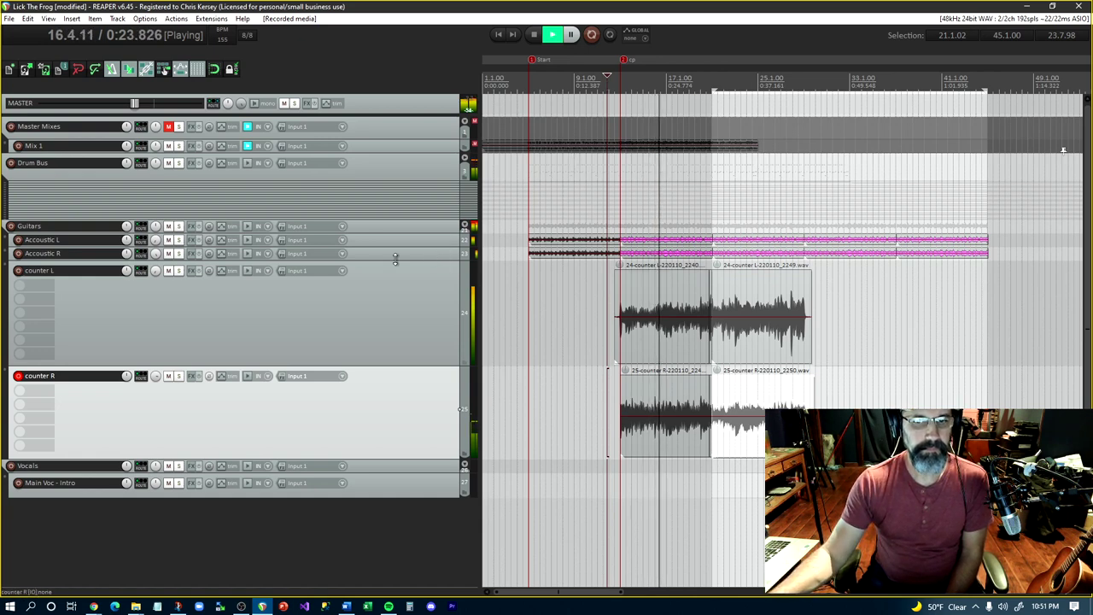
click(18, 376)
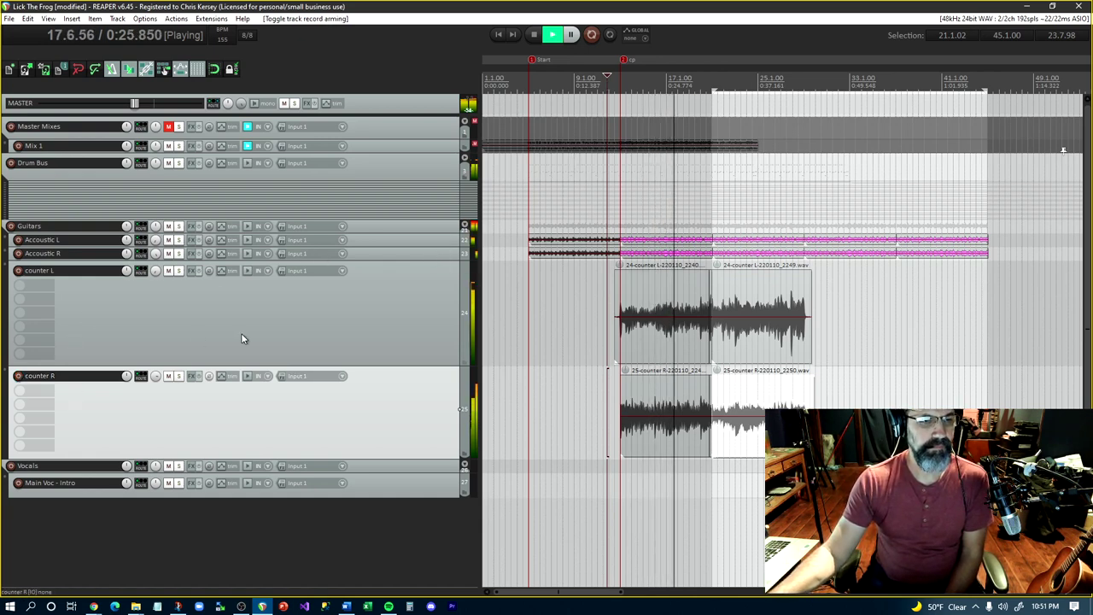
Finely adjust the end of the second counter L item late in bar 29 while listening, and stop playback
click(379, 338)
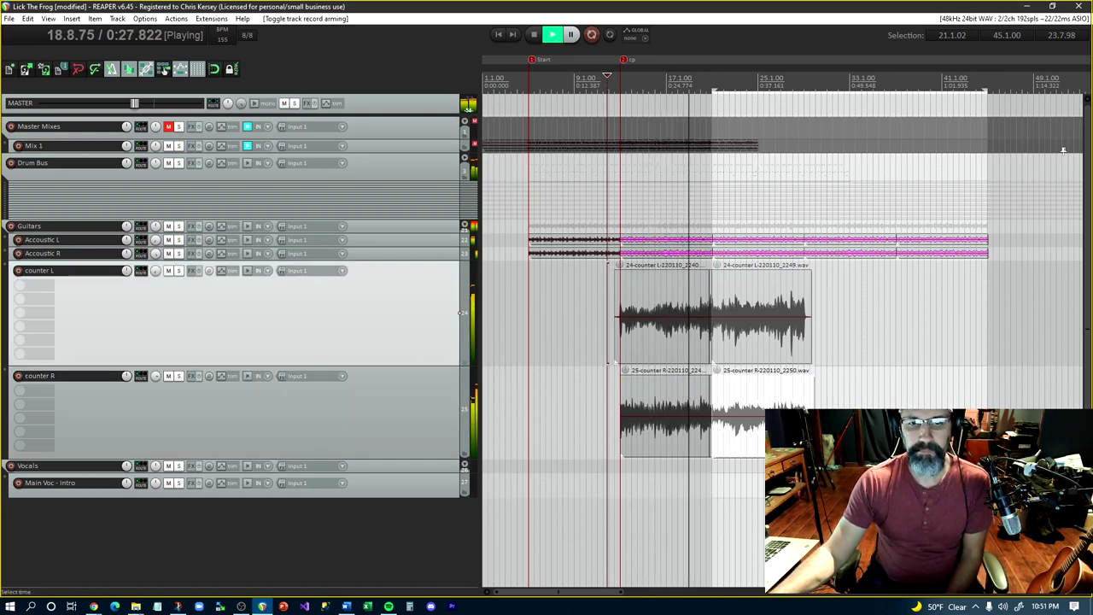
click(461, 410)
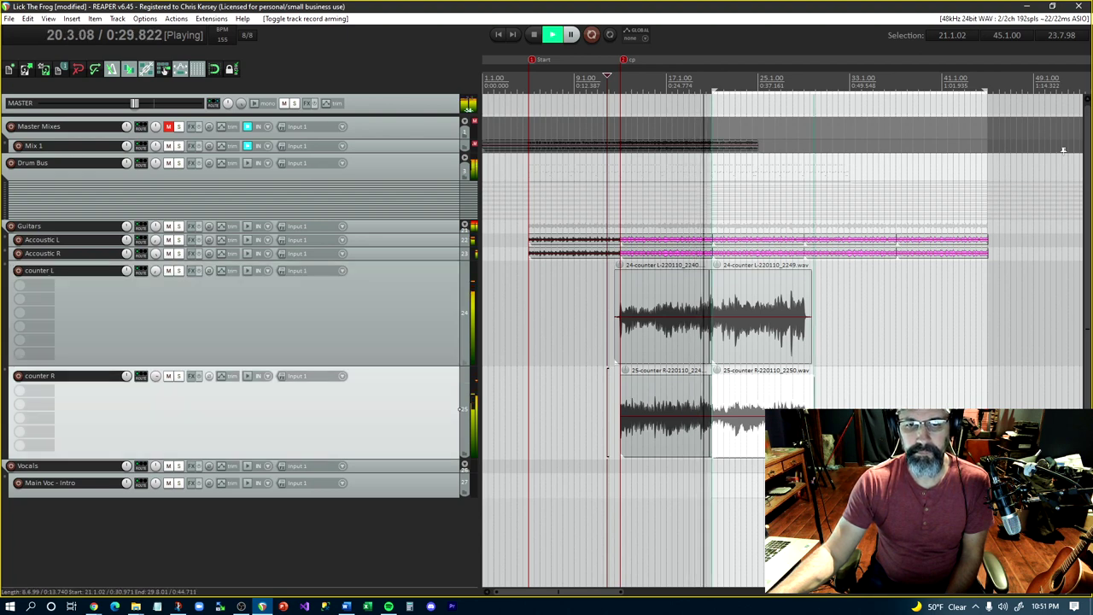
drag(811, 324, 811, 324)
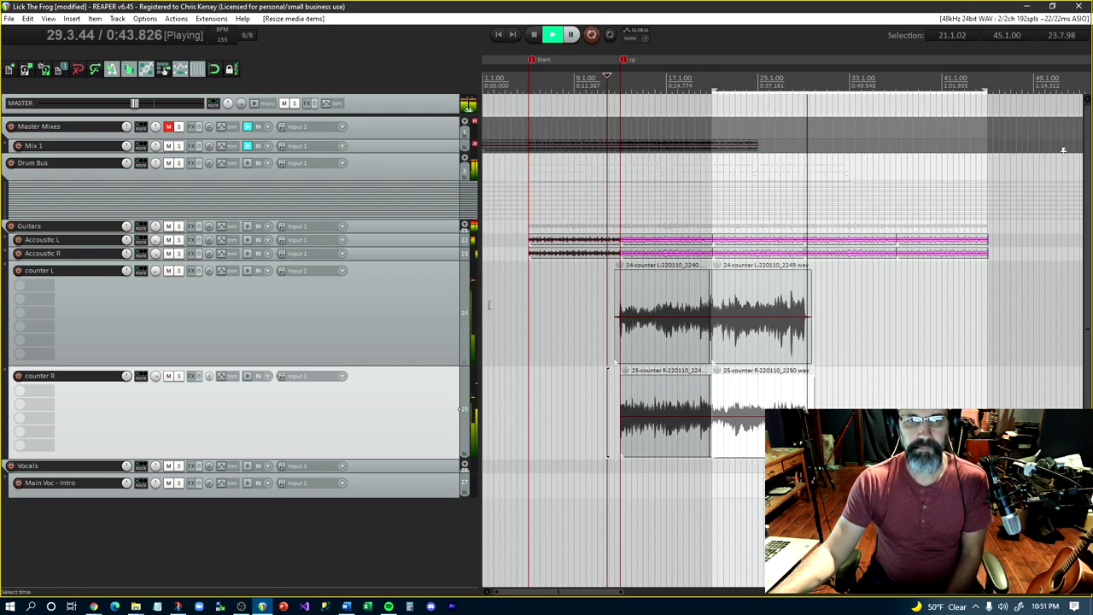
click(413, 284)
key(space)
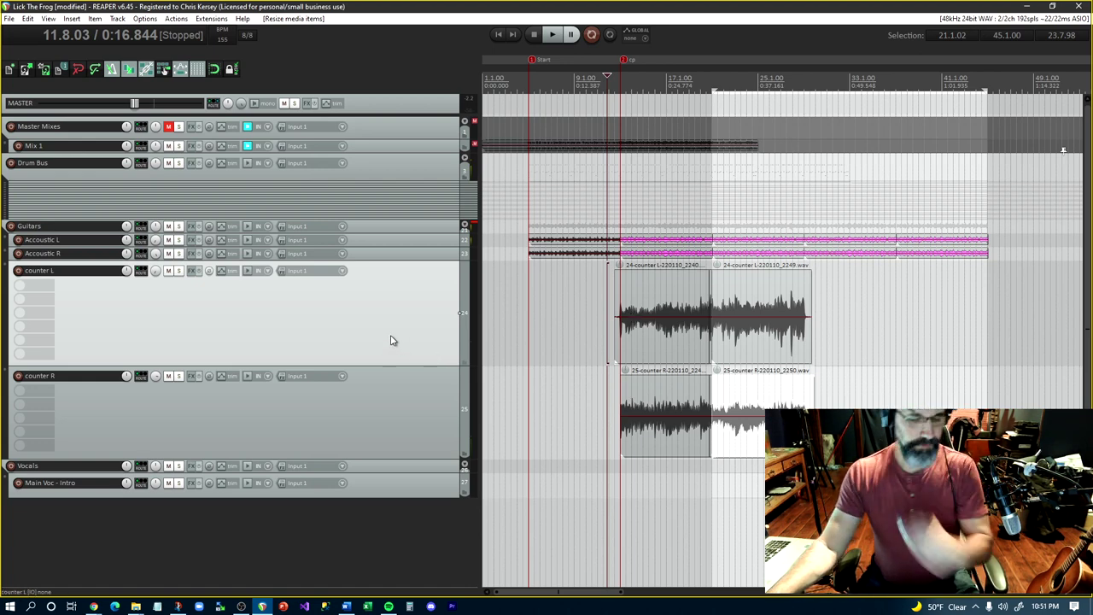
Increase the height of the Main Voc - Intro track and arm it for recording
click(309, 435)
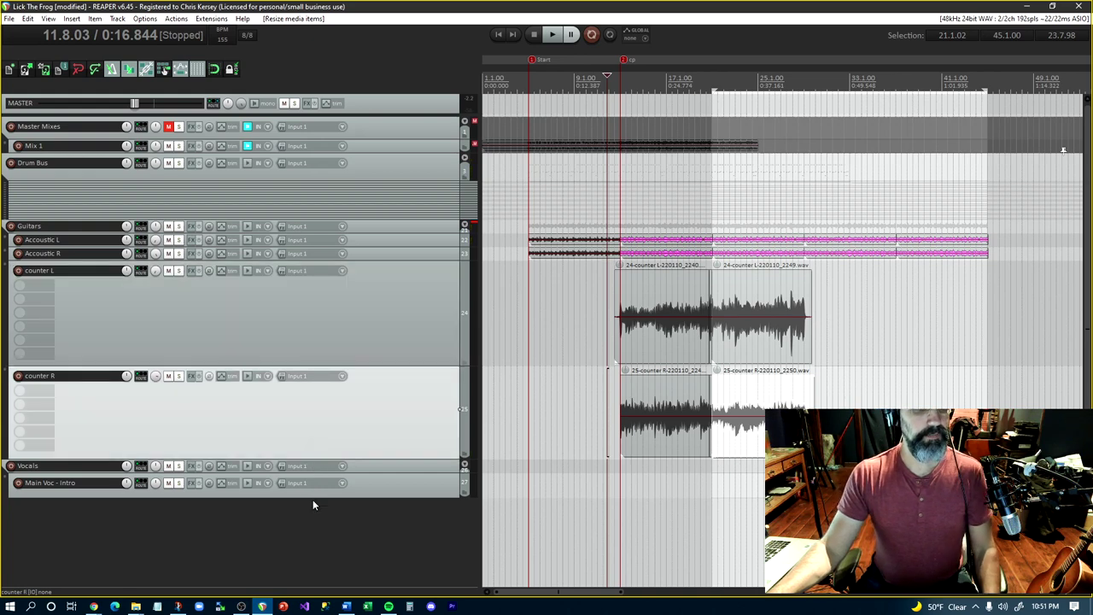
click(319, 494)
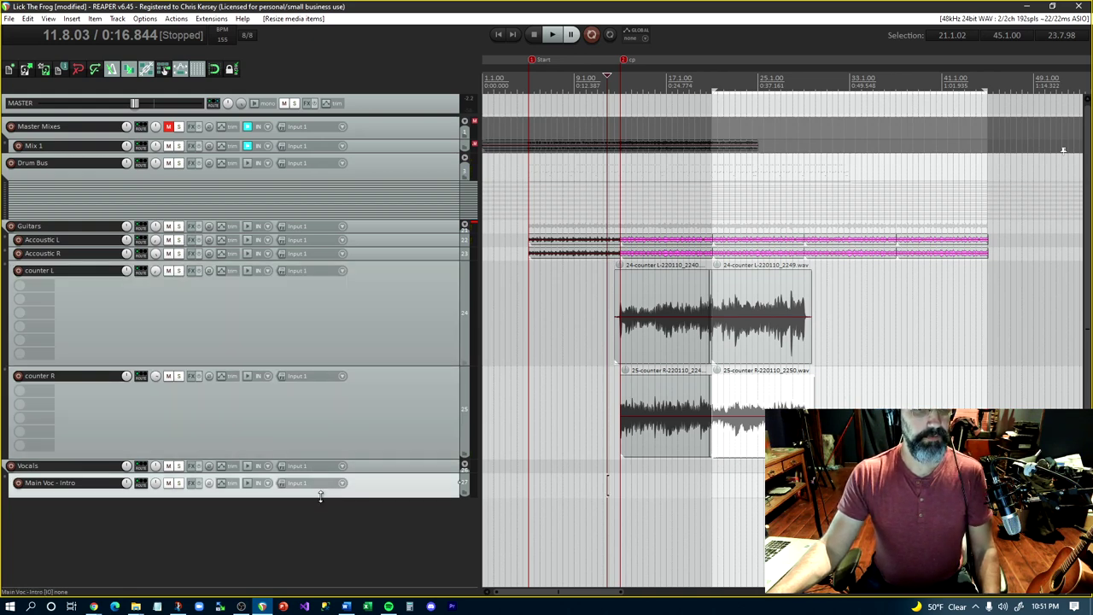
drag(320, 496, 313, 555)
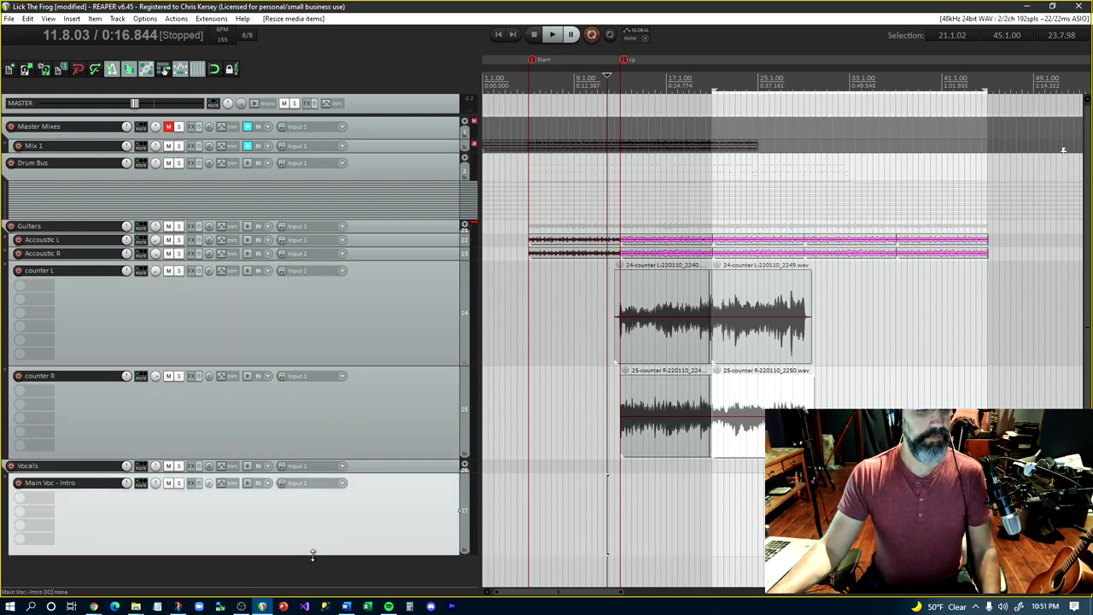
click(18, 482)
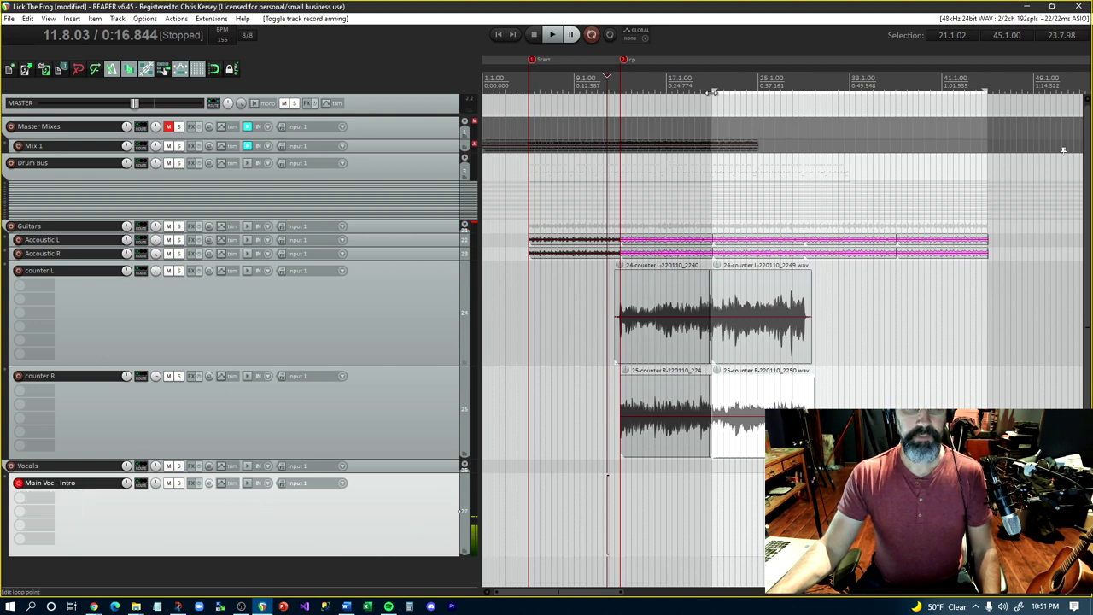
Move the start of the time selection to 20.1.33 and place the edit cursor at 12.1.10
drag(712, 92, 702, 101)
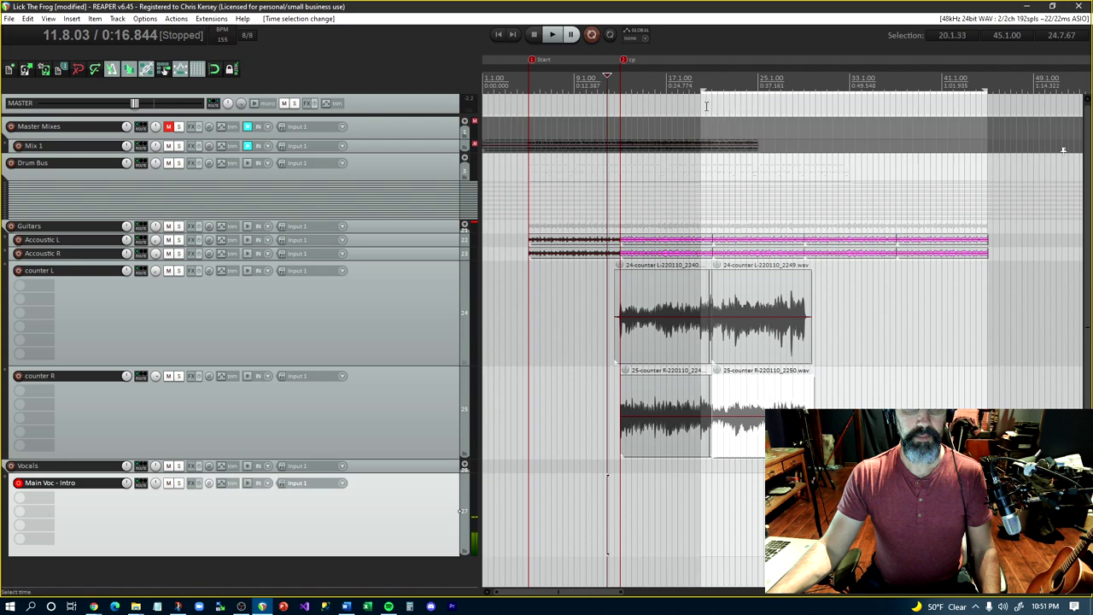
scroll(753, 213, up, 5)
scroll(818, 248, down, 3)
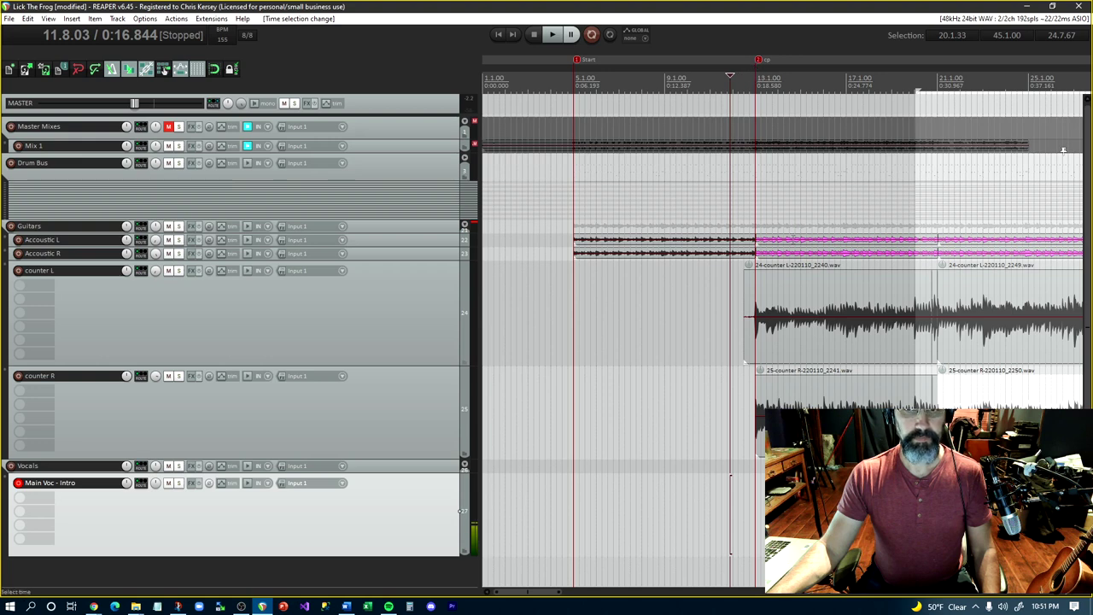
click(732, 129)
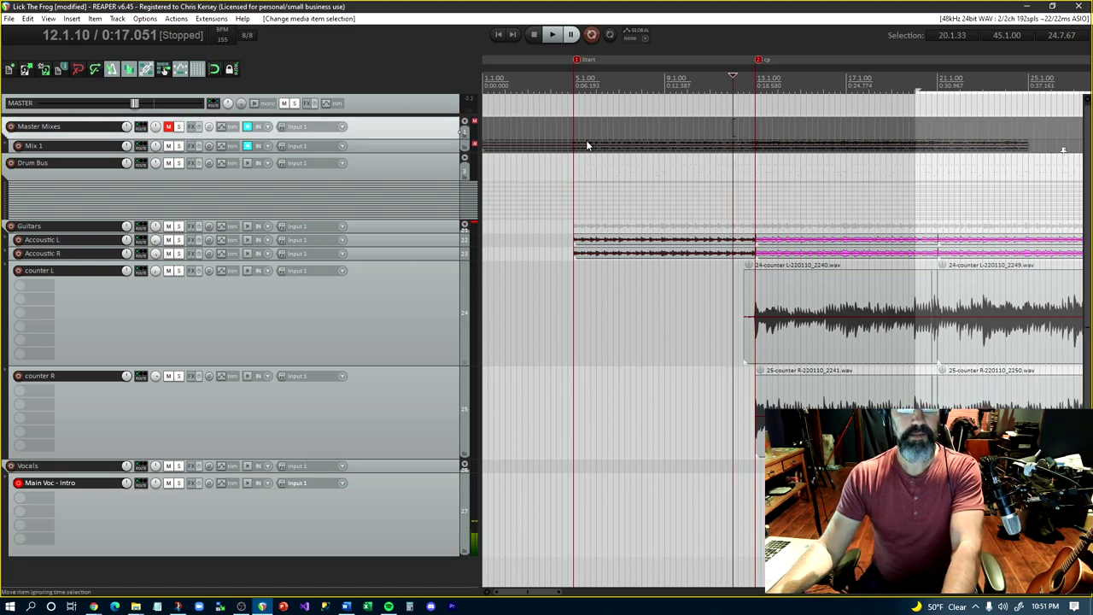
scroll(768, 303, down, 3)
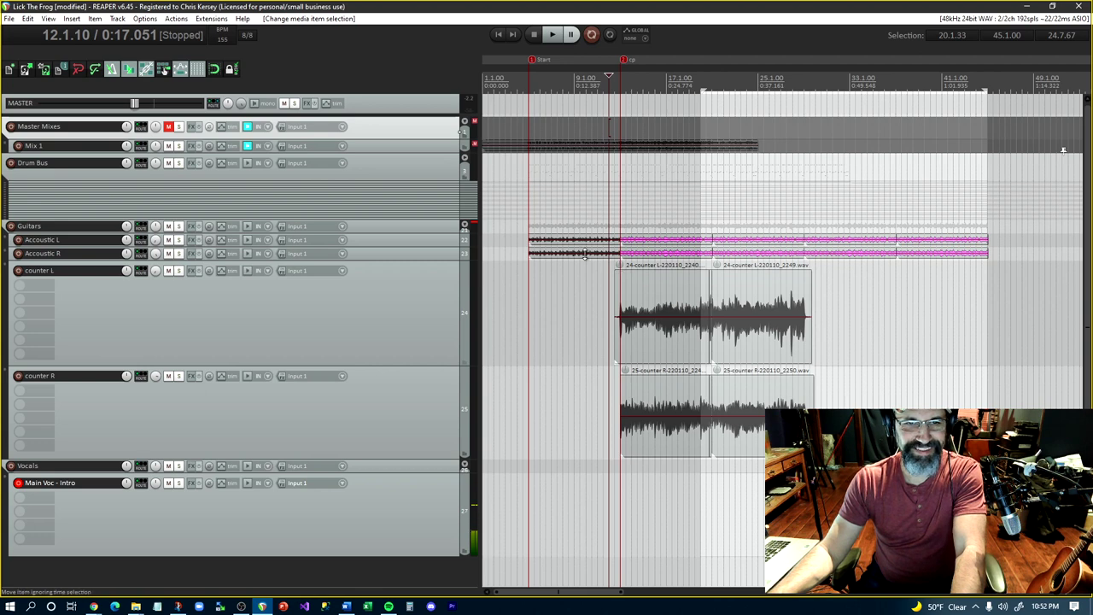
Play the song briefly from 4.5.16, just before the Start marker, and stop playback
click(523, 165)
key(space)
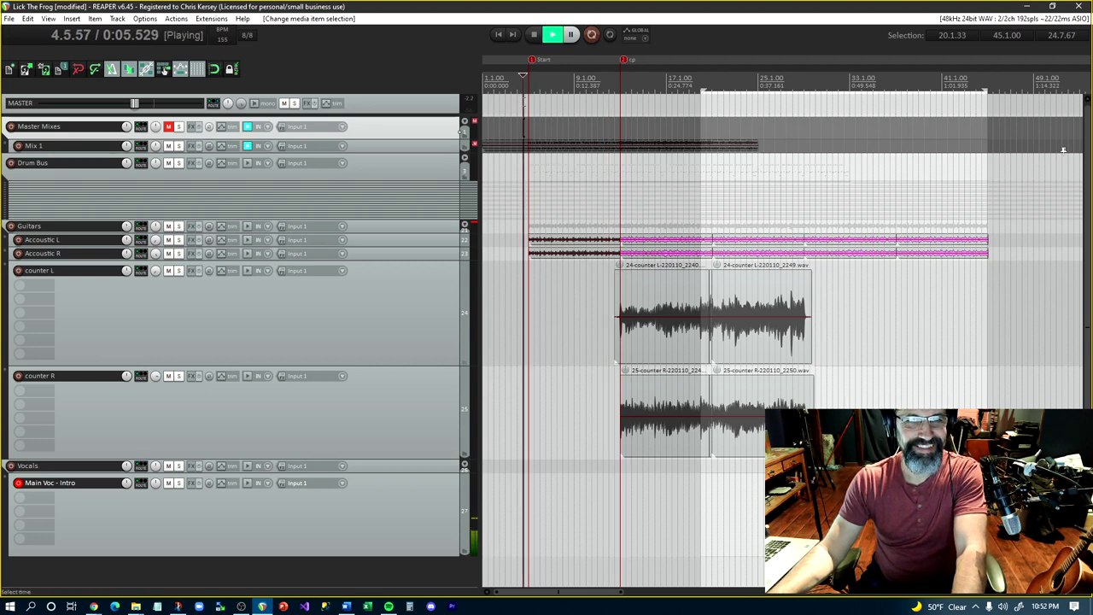
key(space)
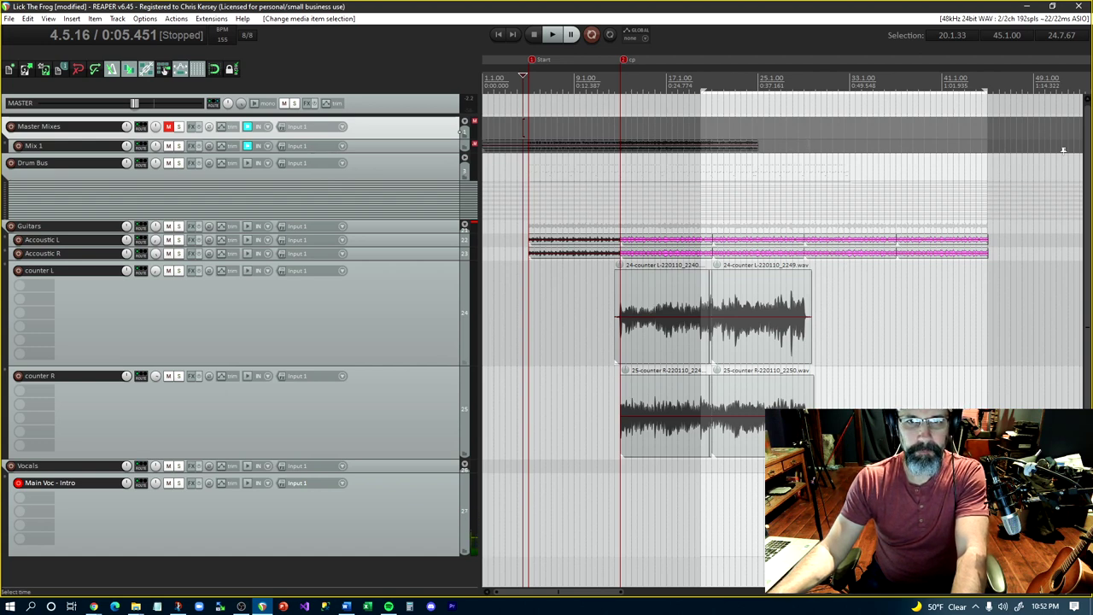
Move all four items on the counter L and counter R tracks together so they start at about bar 29
click(809, 146)
click(688, 300)
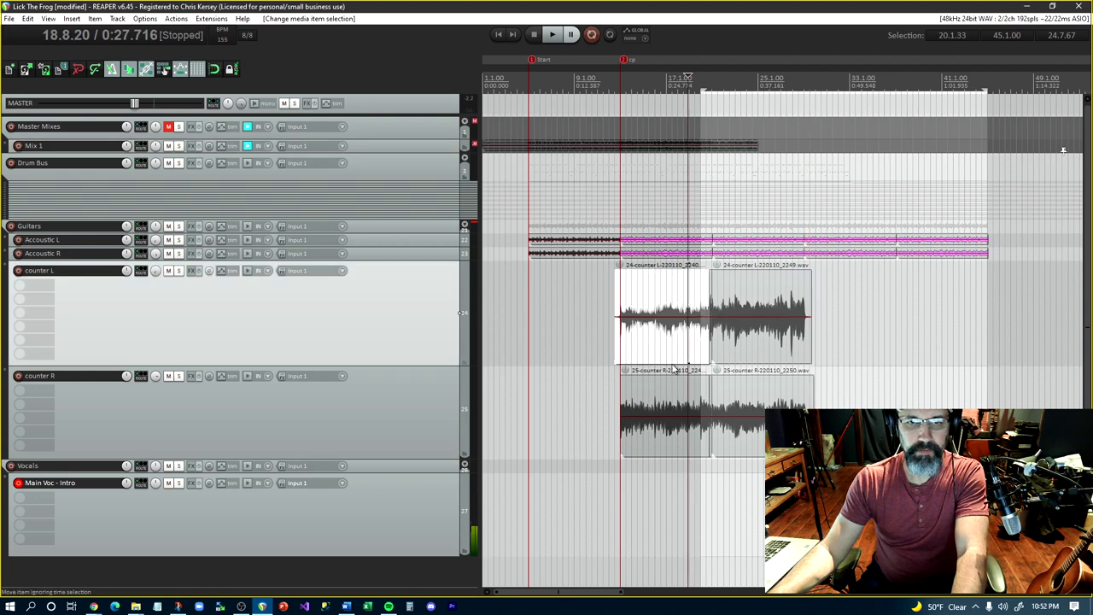
ctrl+click(679, 399)
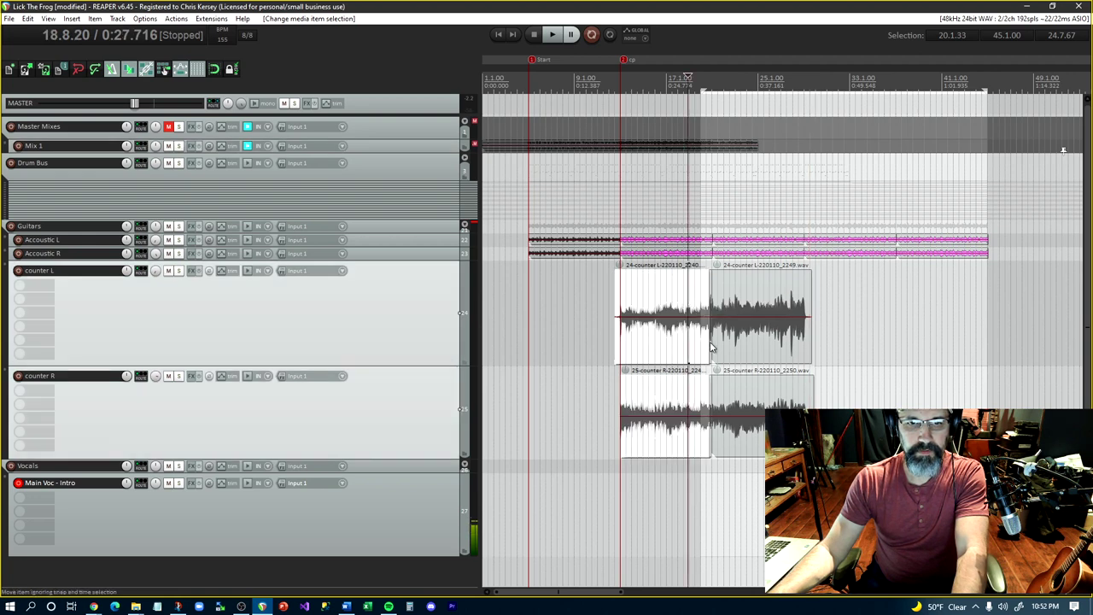
ctrl+click(743, 310)
ctrl+click(743, 410)
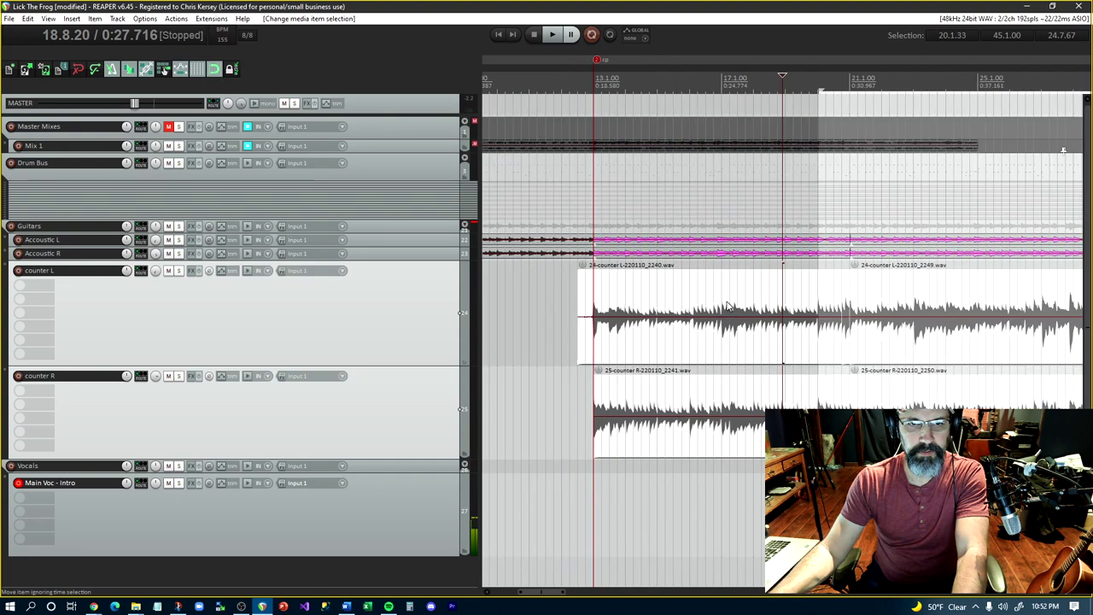
scroll(728, 306, up, 5)
scroll(728, 306, down, 4)
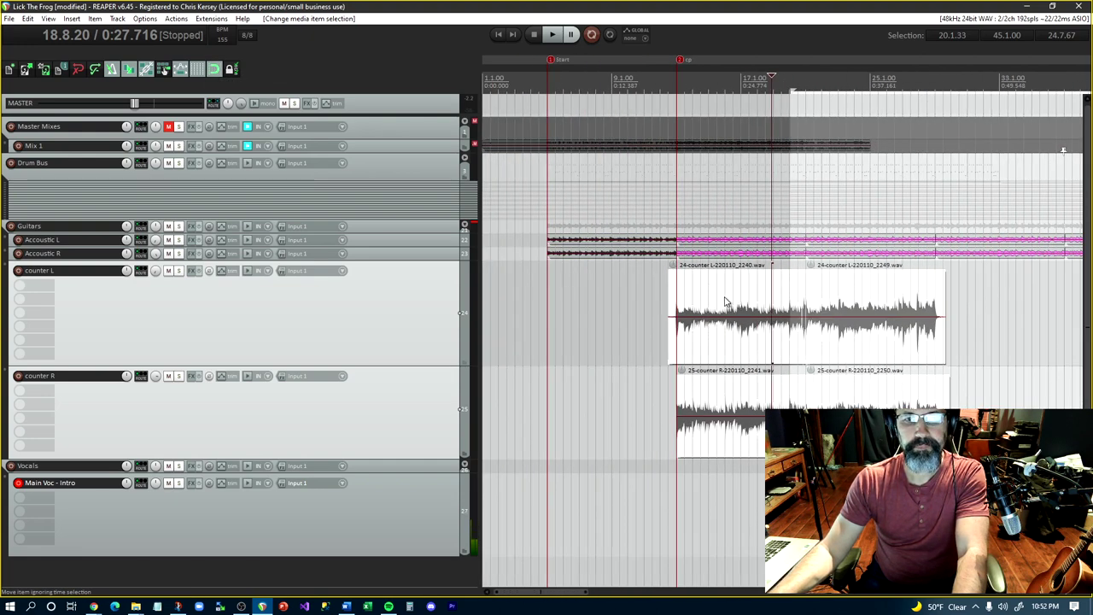
drag(724, 303, 997, 291)
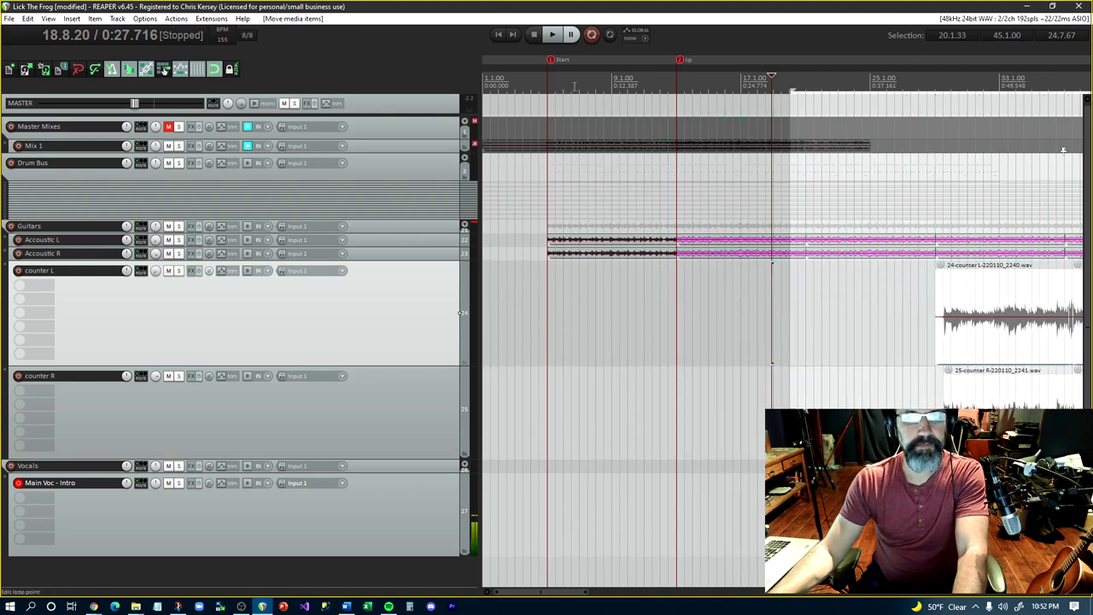
Play the song briefly from the Start marker at 5.1.00 and stop playback
click(547, 85)
key(space)
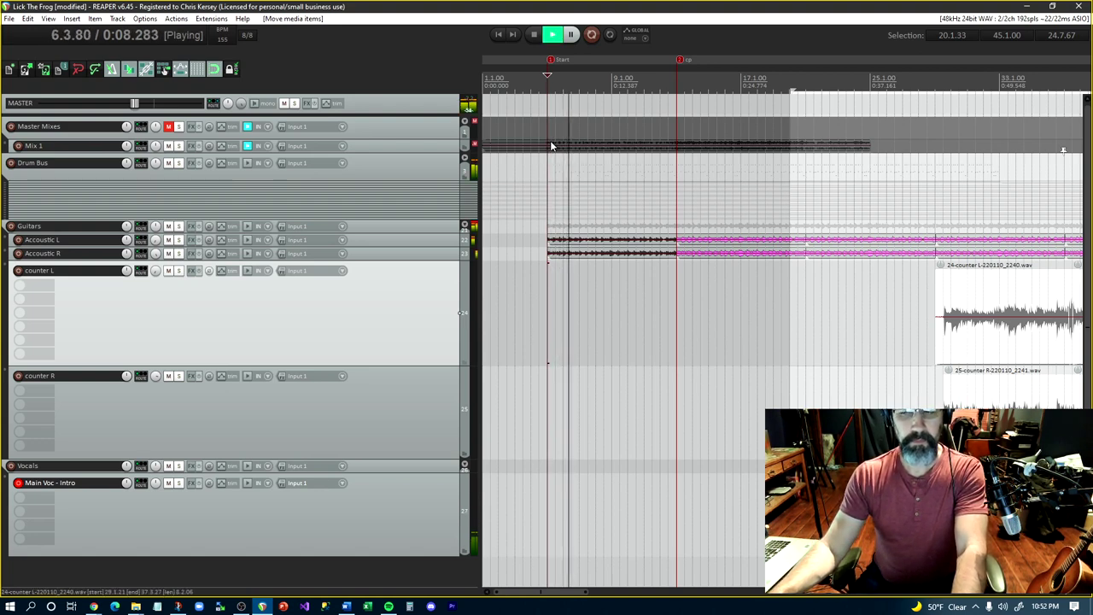
key(space)
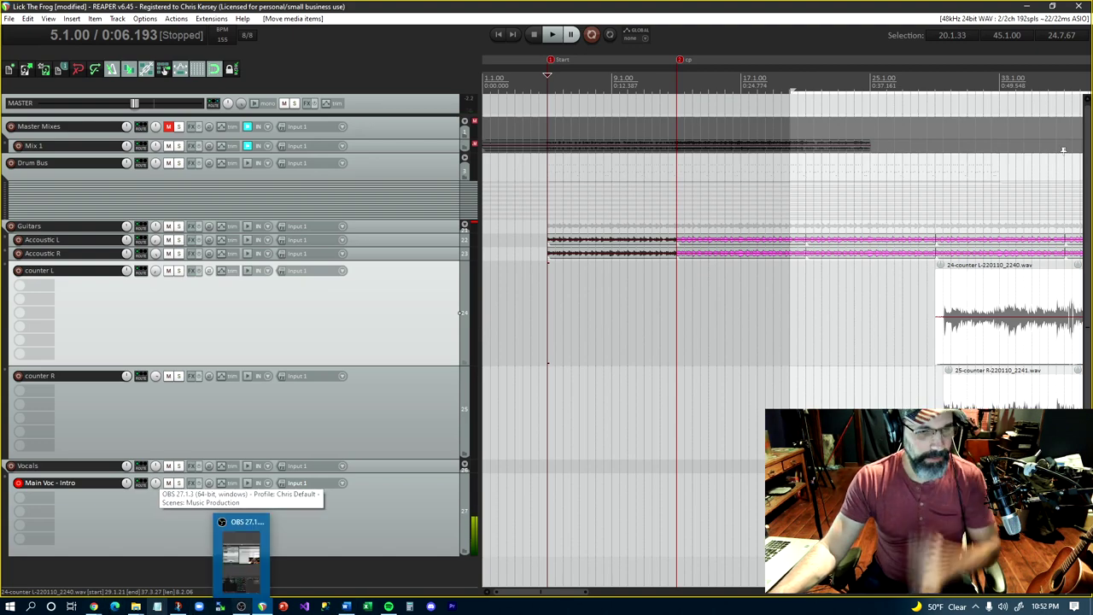
Switch to the Lick The Frog lyrics document in Word and insert "my" before "bank account" in the fourth line
click(137, 607)
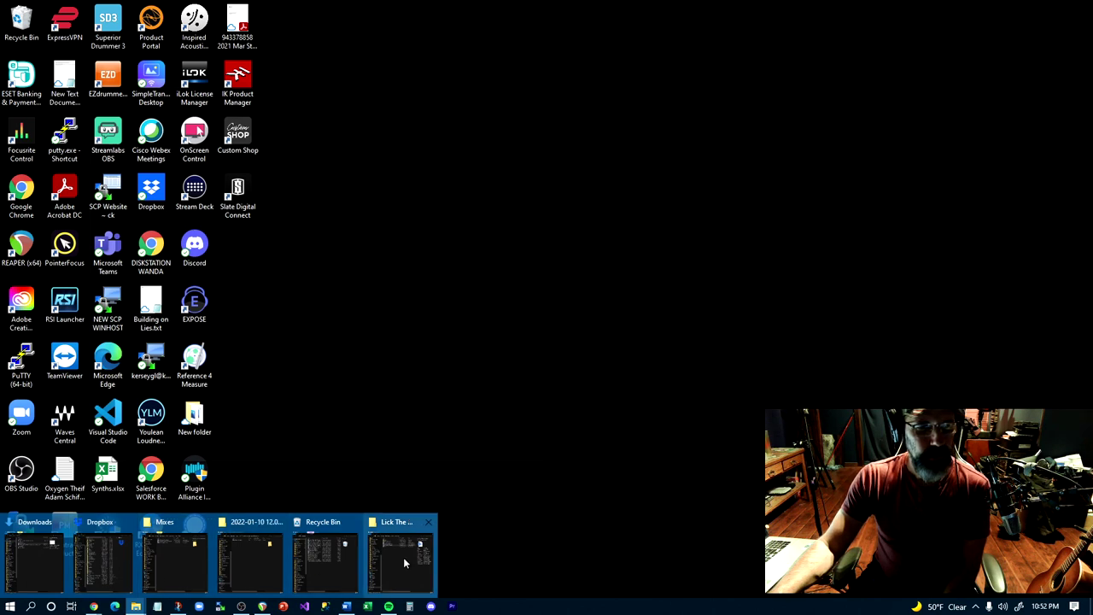
click(403, 556)
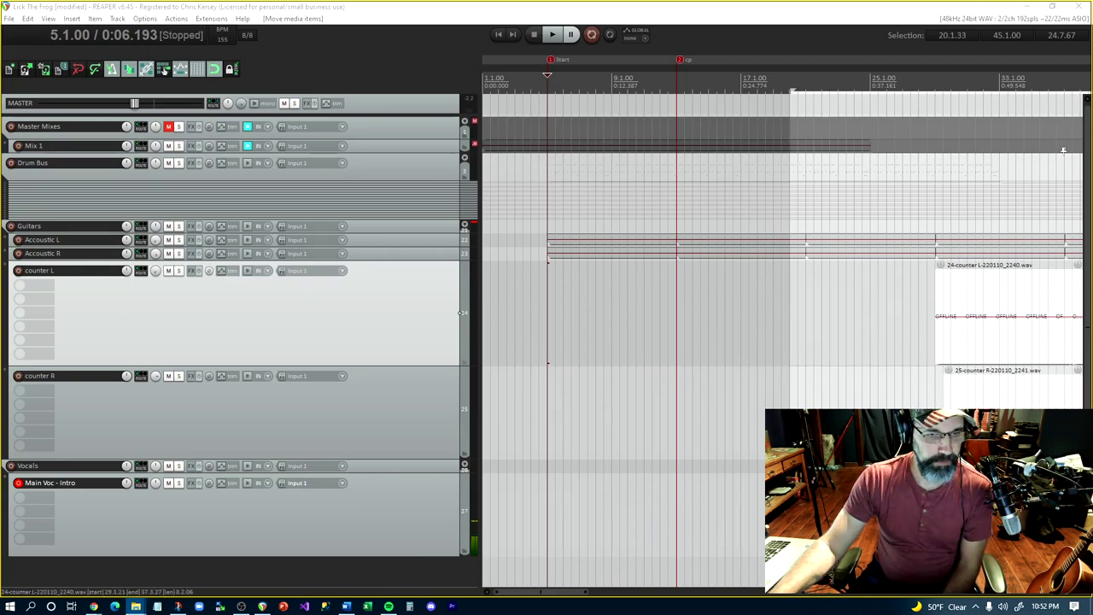
mouse_move(348, 610)
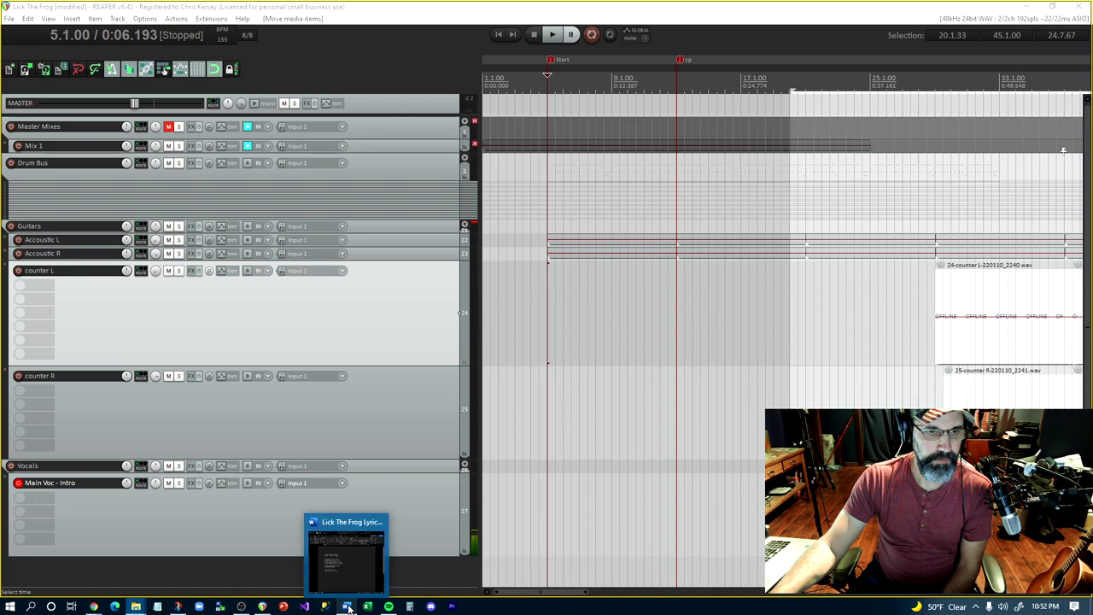
click(342, 587)
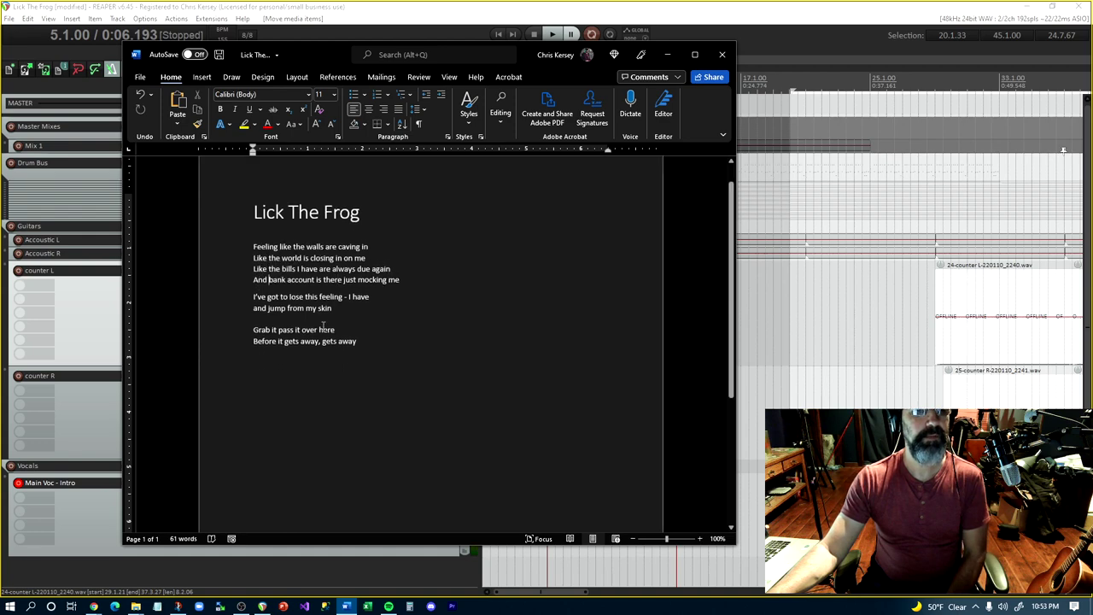
scroll(323, 325, down, 1)
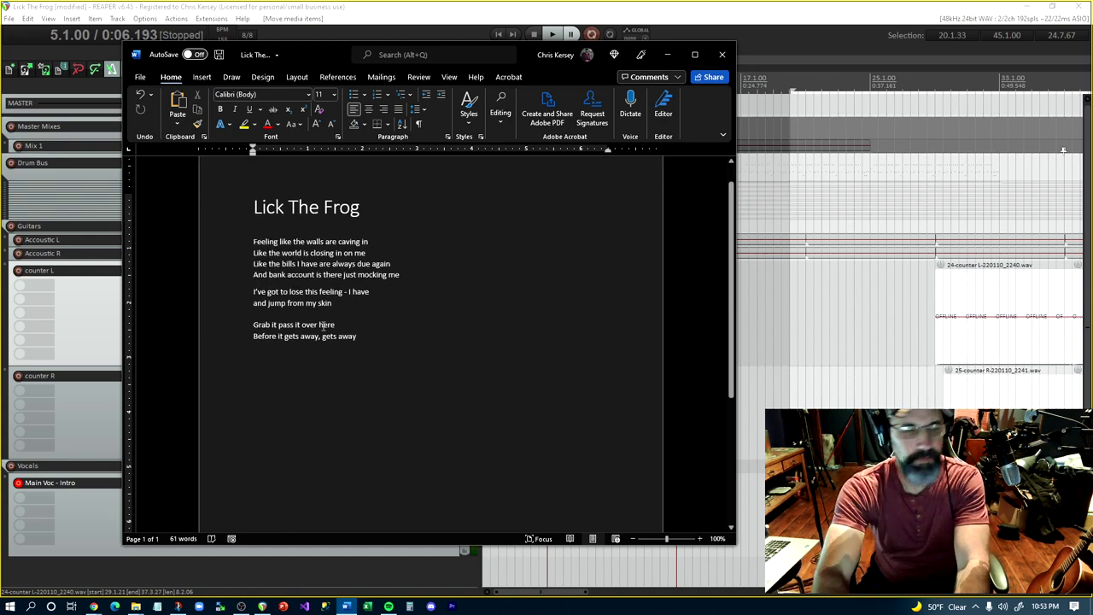
text(my)
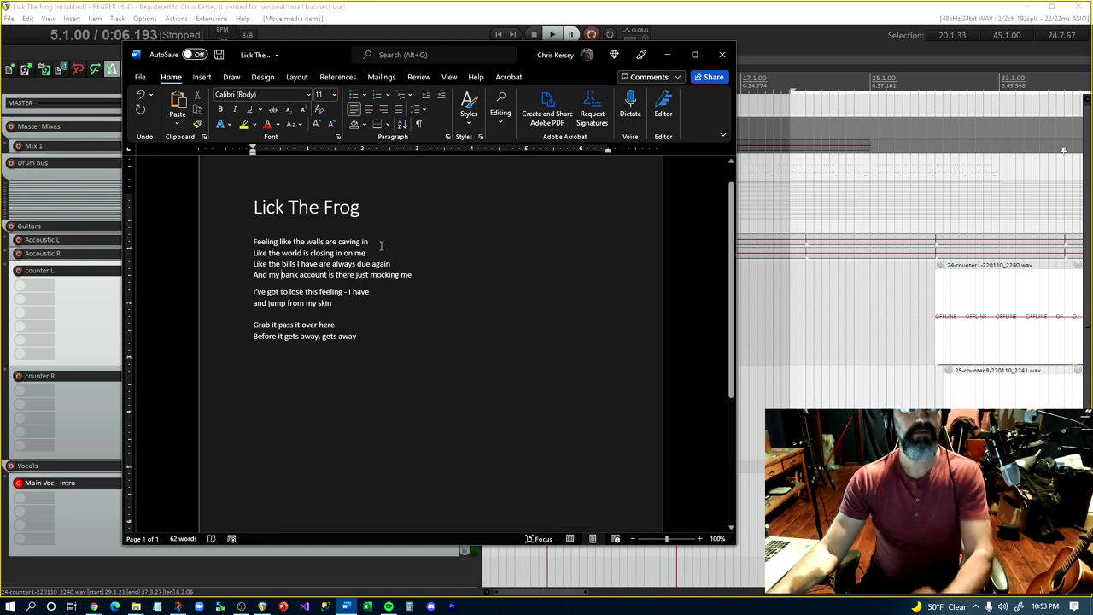
Restore REAPER from full screen and arrange it side by side with a narrowed Word window that shows the lyrics
drag(310, 56, 223, 95)
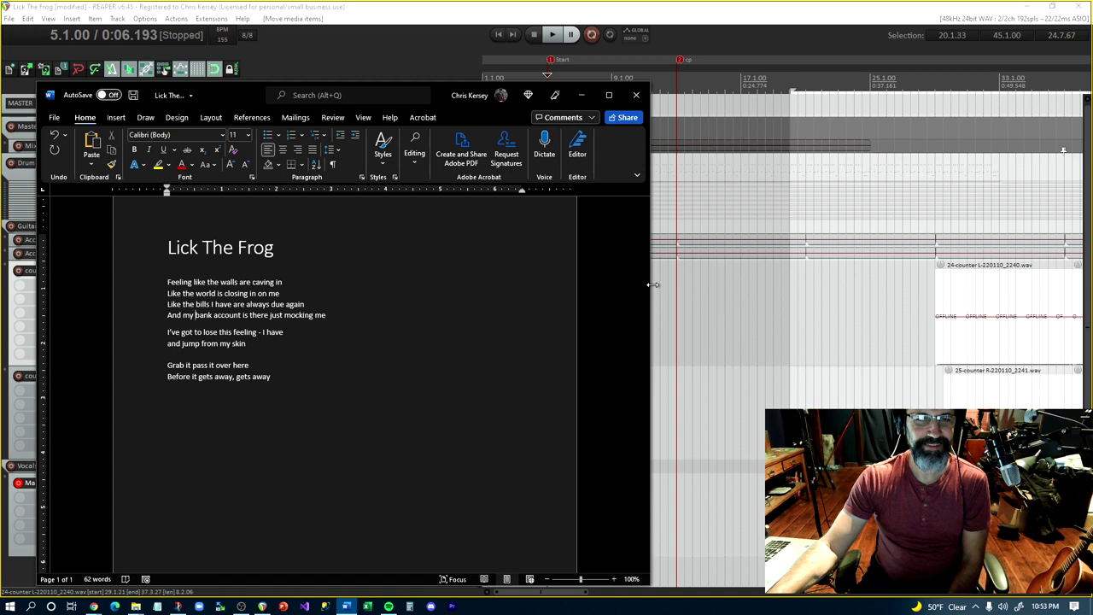
drag(653, 284, 467, 337)
click(397, 95)
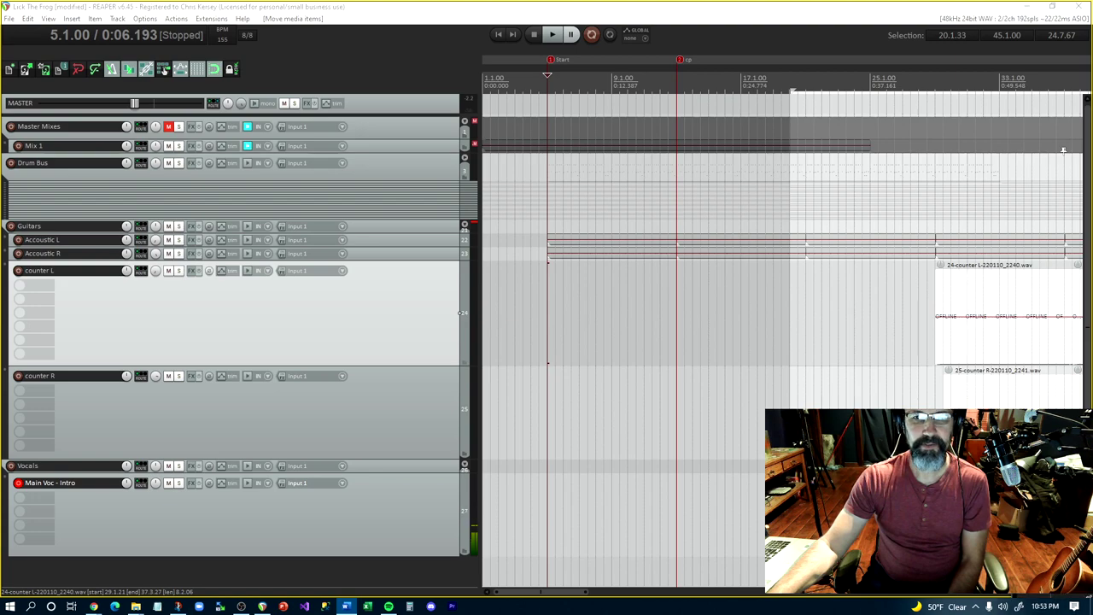
key(alt+Tab)
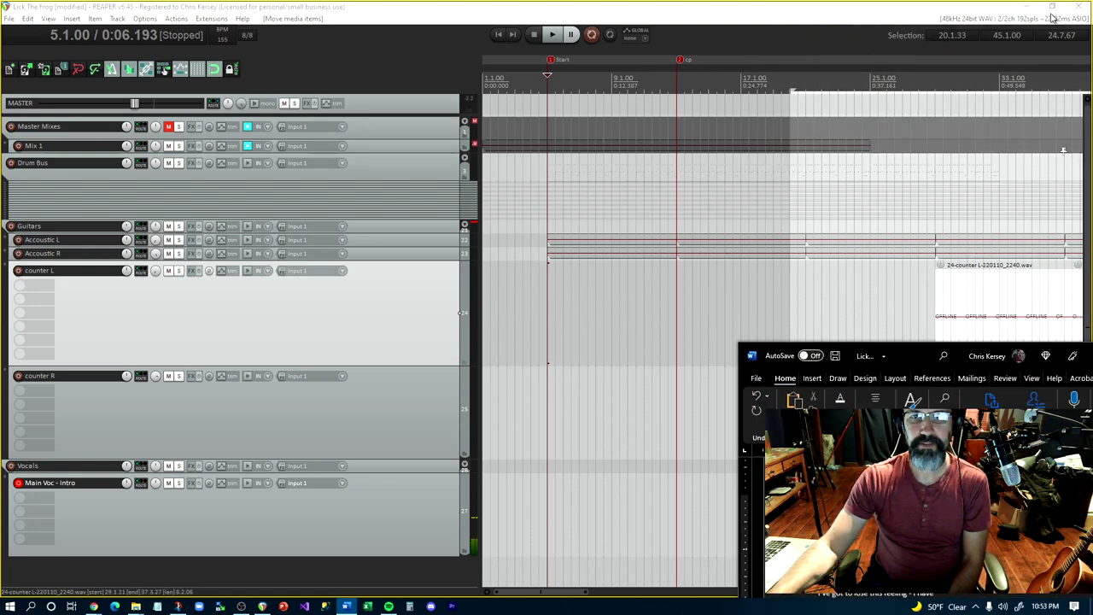
click(1053, 10)
drag(799, 68, 694, 23)
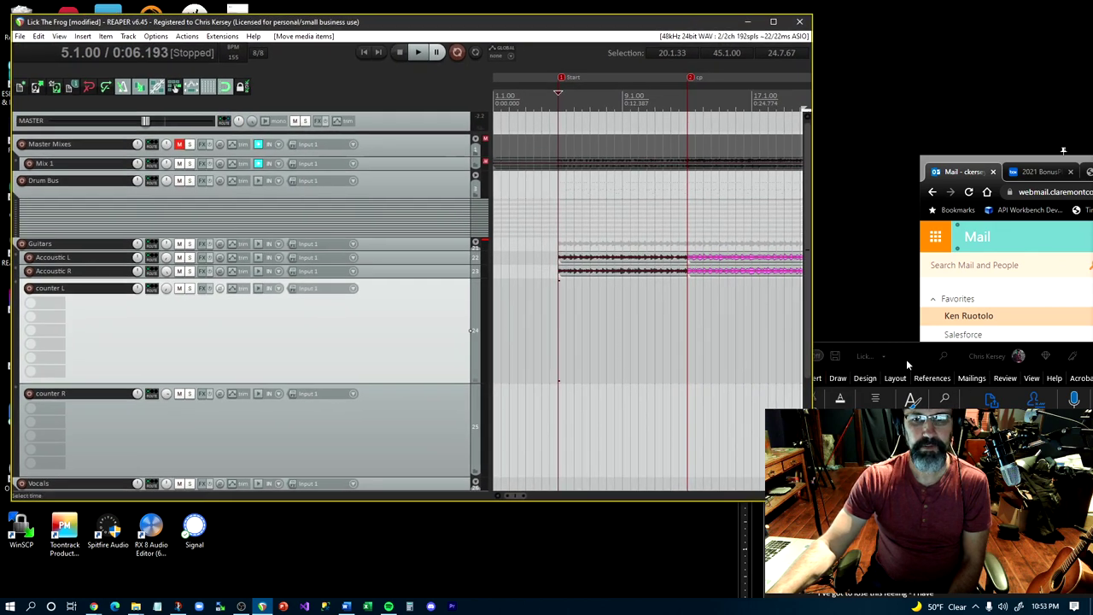
drag(906, 359, 825, 27)
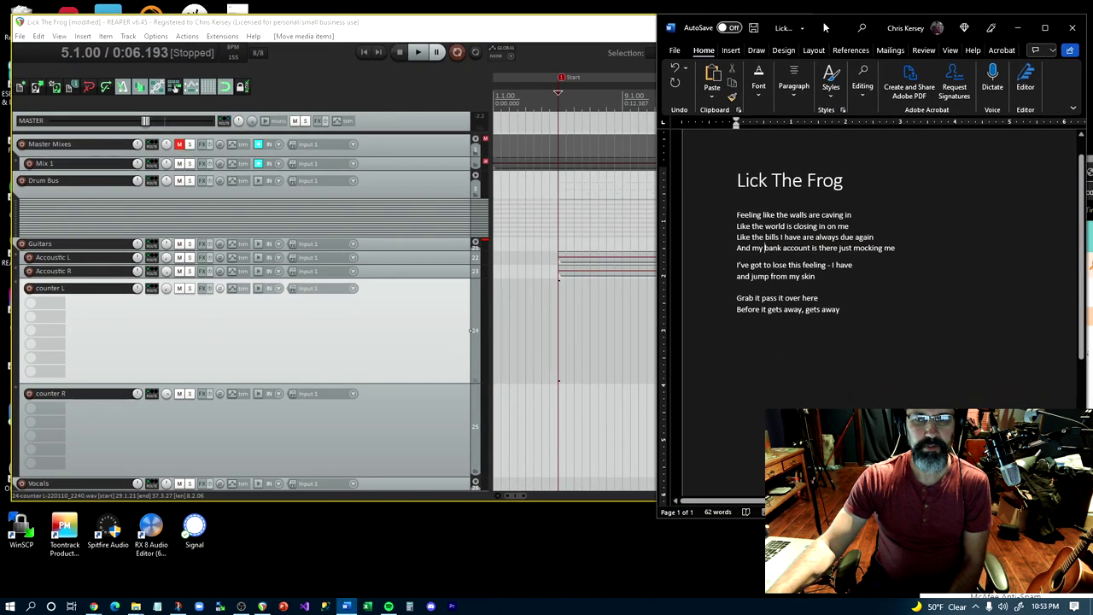
click(563, 30)
click(1063, 150)
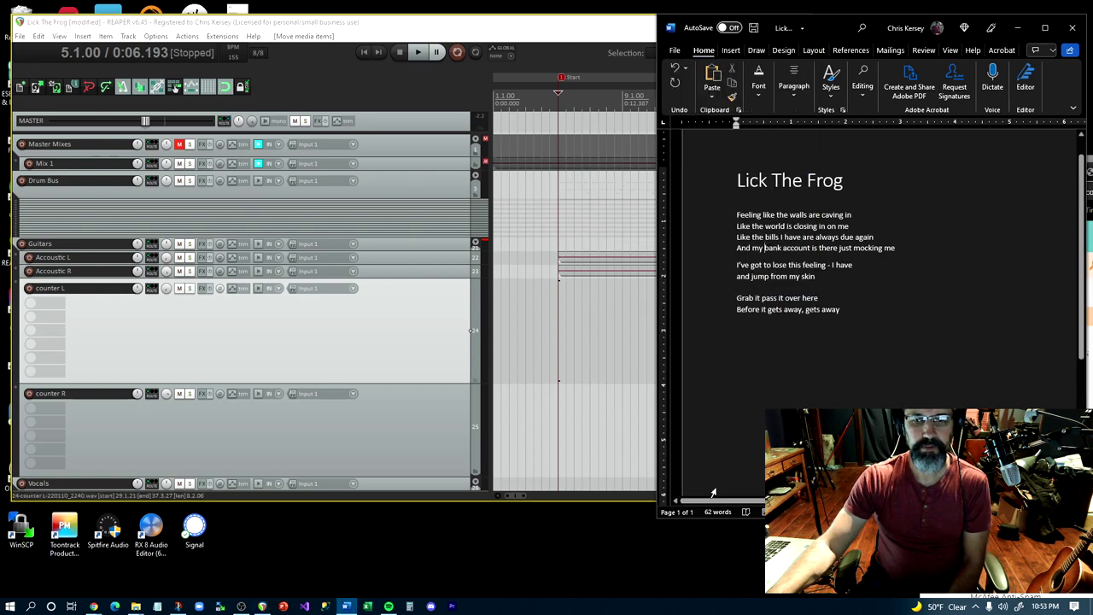
drag(659, 453, 815, 452)
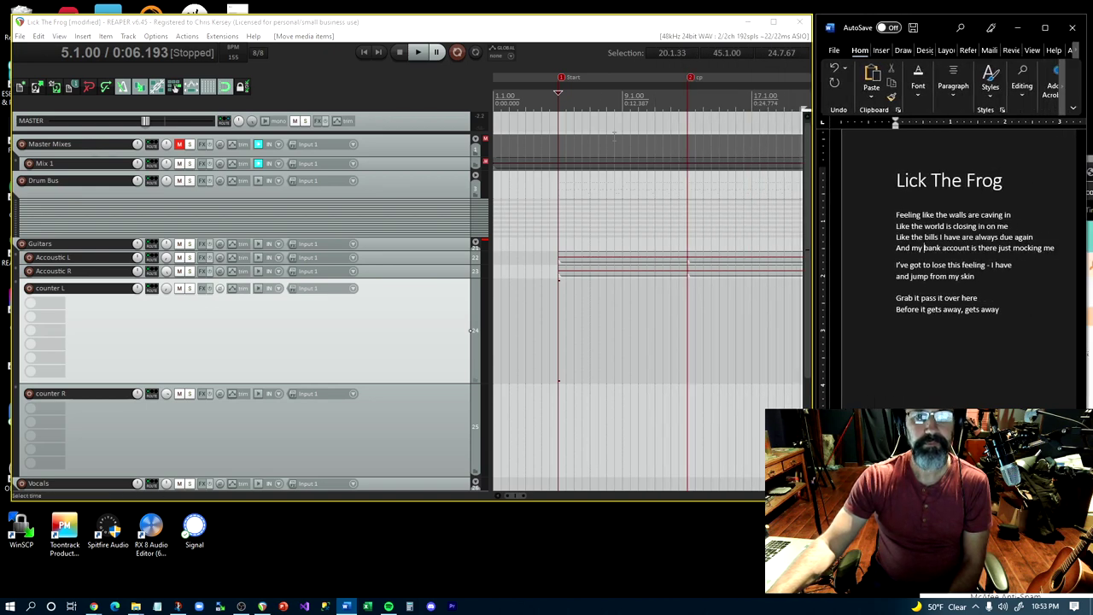
Return to REAPER, place the edit cursor at the project start, and move the time selection's start to 13.1.00
click(583, 23)
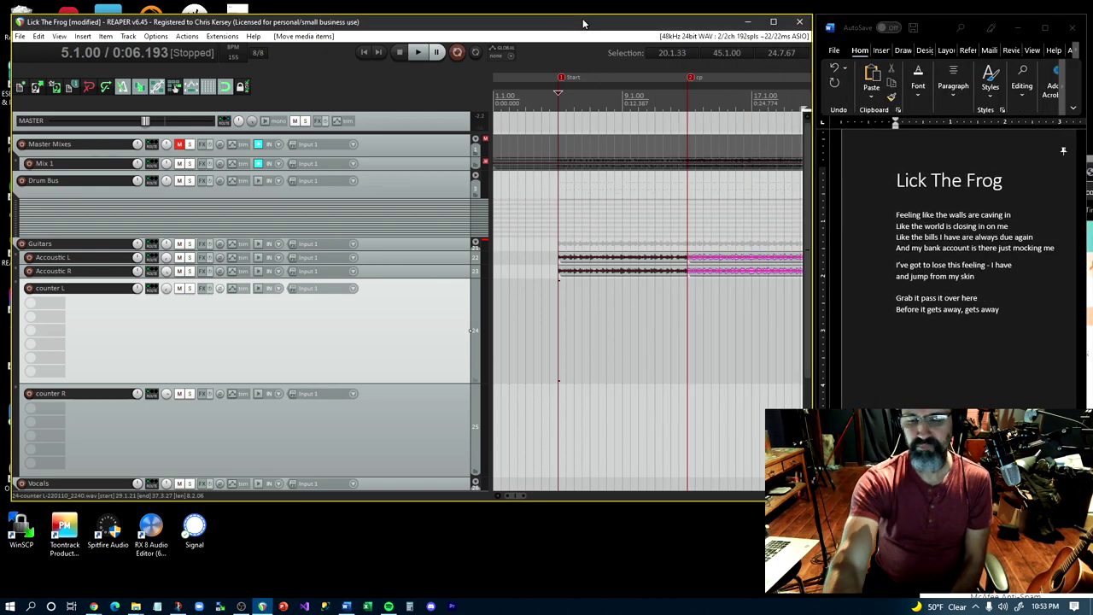
key(Home)
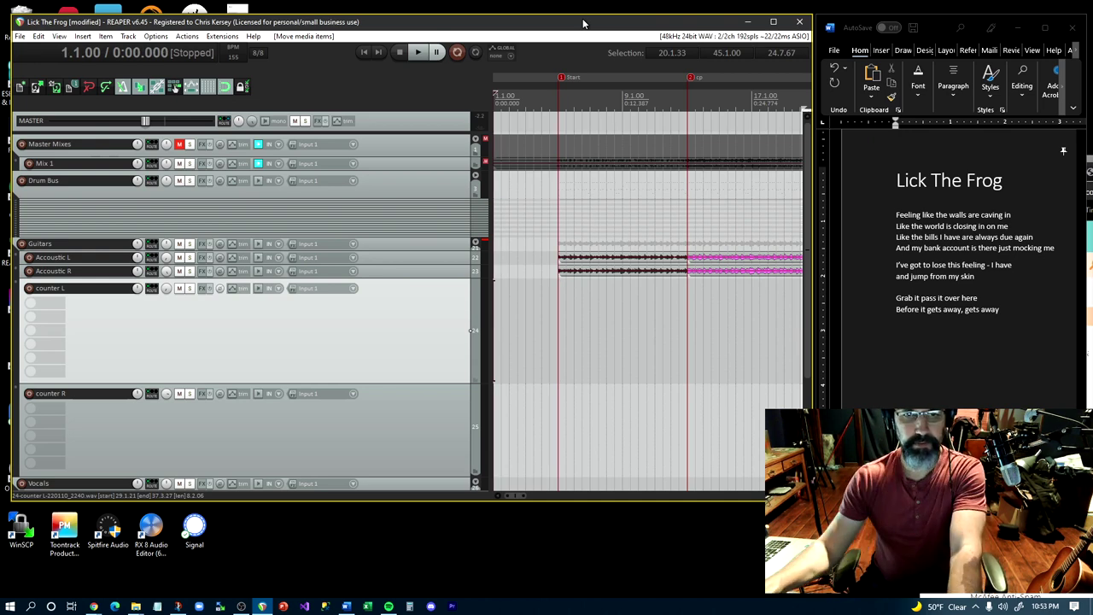
scroll(751, 186, down, 2)
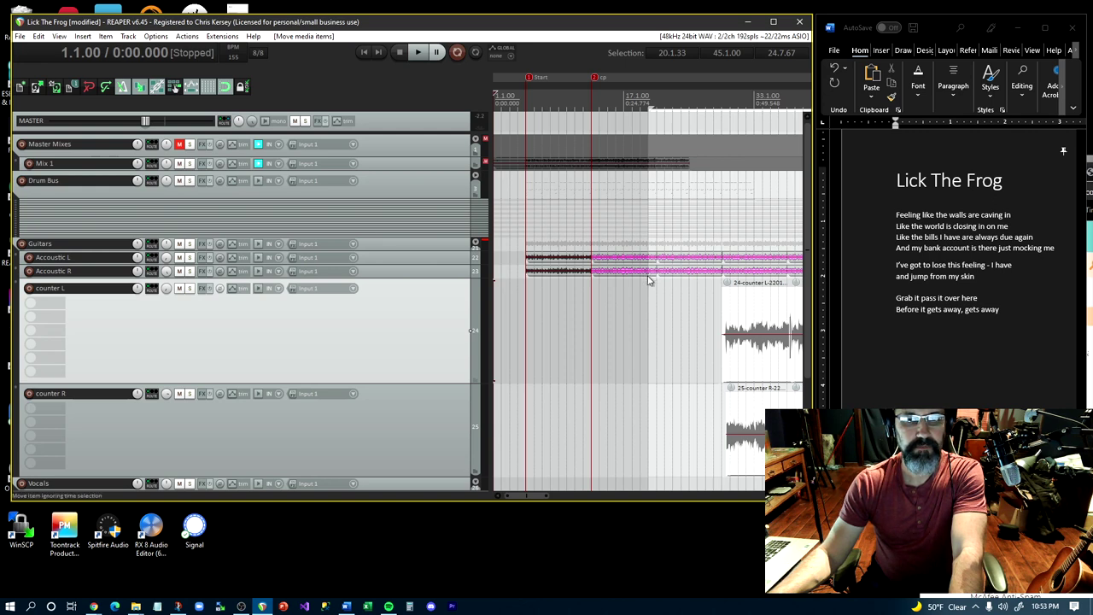
scroll(647, 280, up, 1)
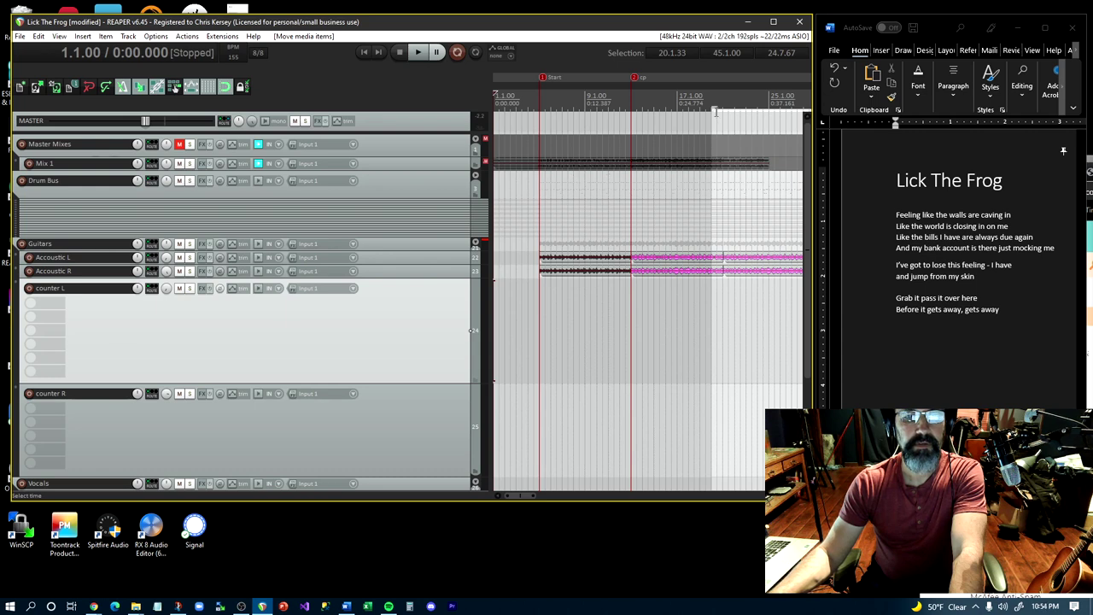
drag(712, 105, 632, 149)
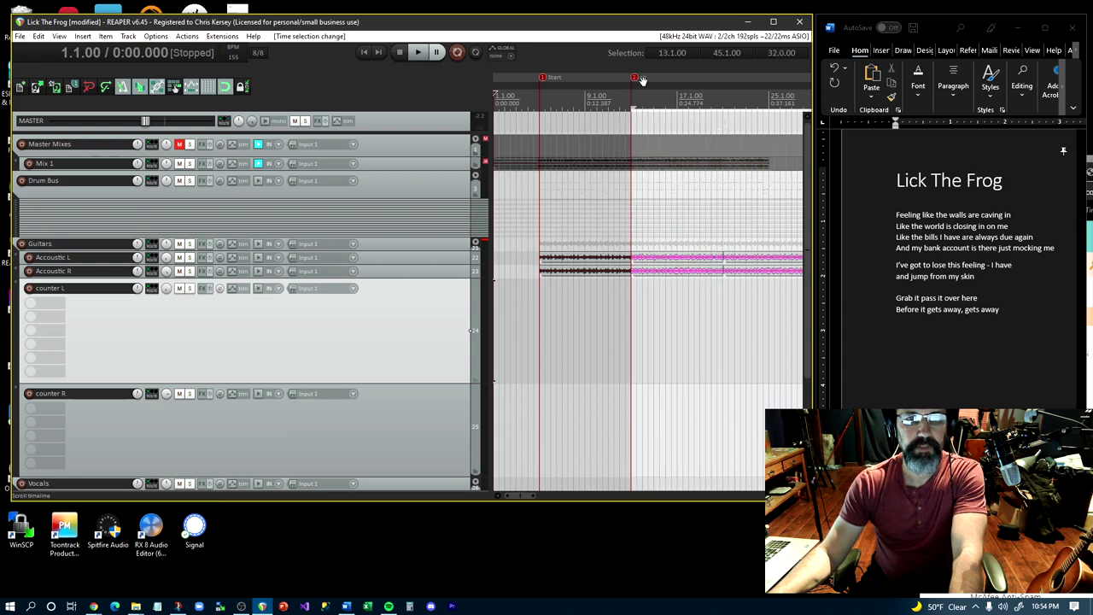
Rename the "cp" marker at 13.1.00 to "Verse 1"
click(643, 80)
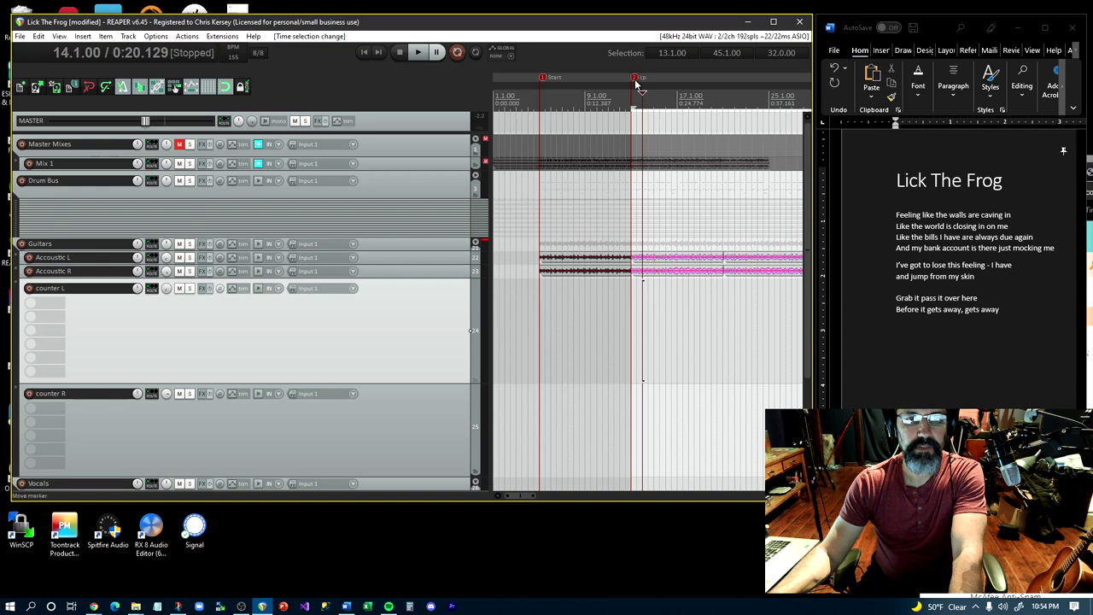
click(634, 80)
right_click(635, 80)
click(649, 83)
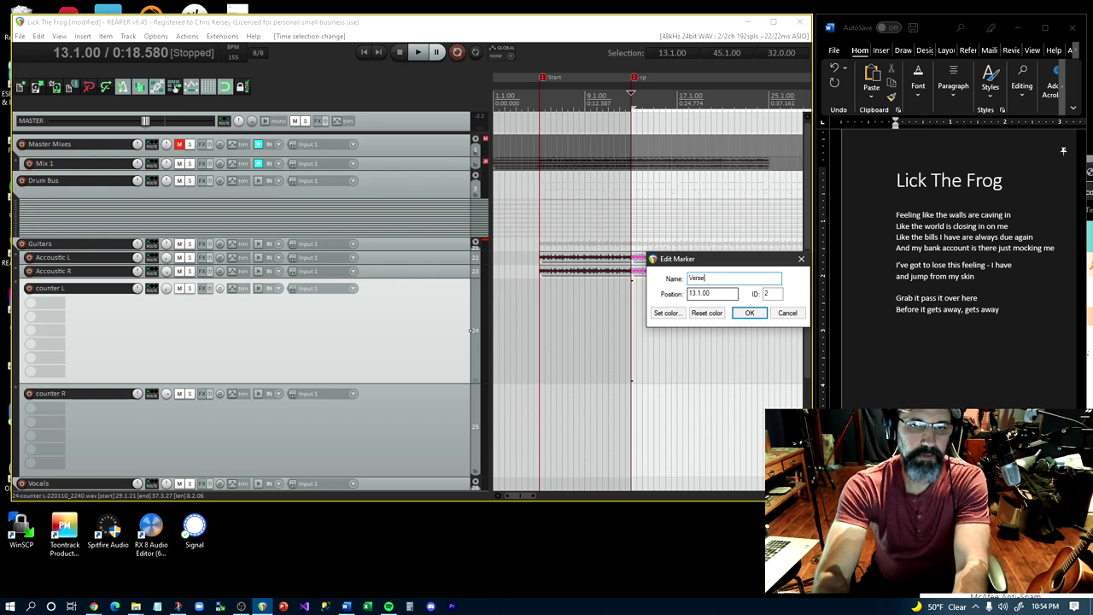
key(Return)
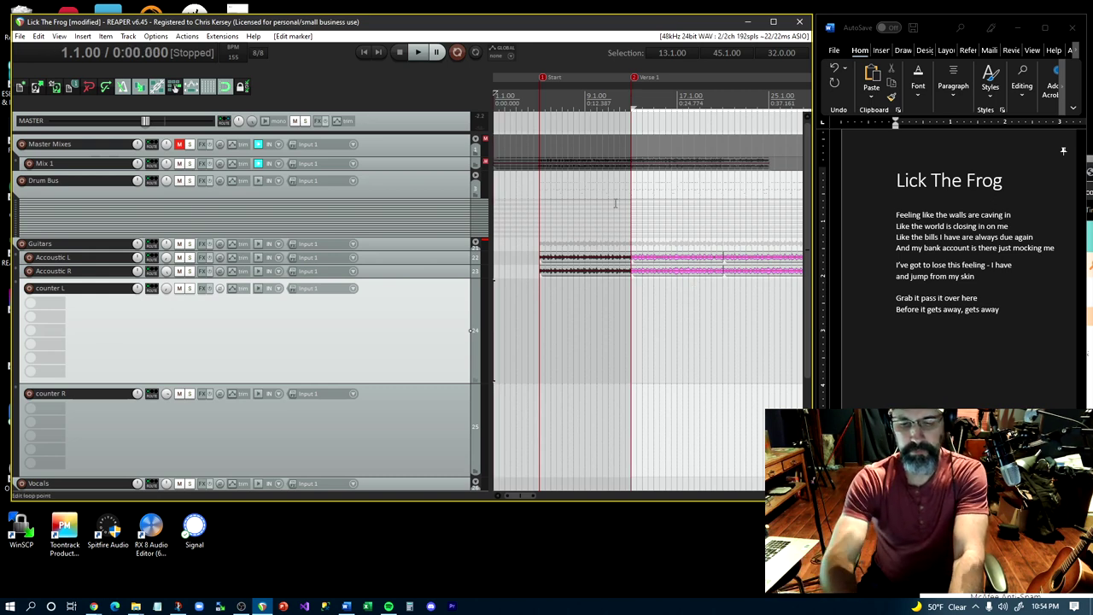
Record a short Main Voc - Intro take from the Verse 1 marker, turn off the metronome, and delete the take
key(ctrl+r)
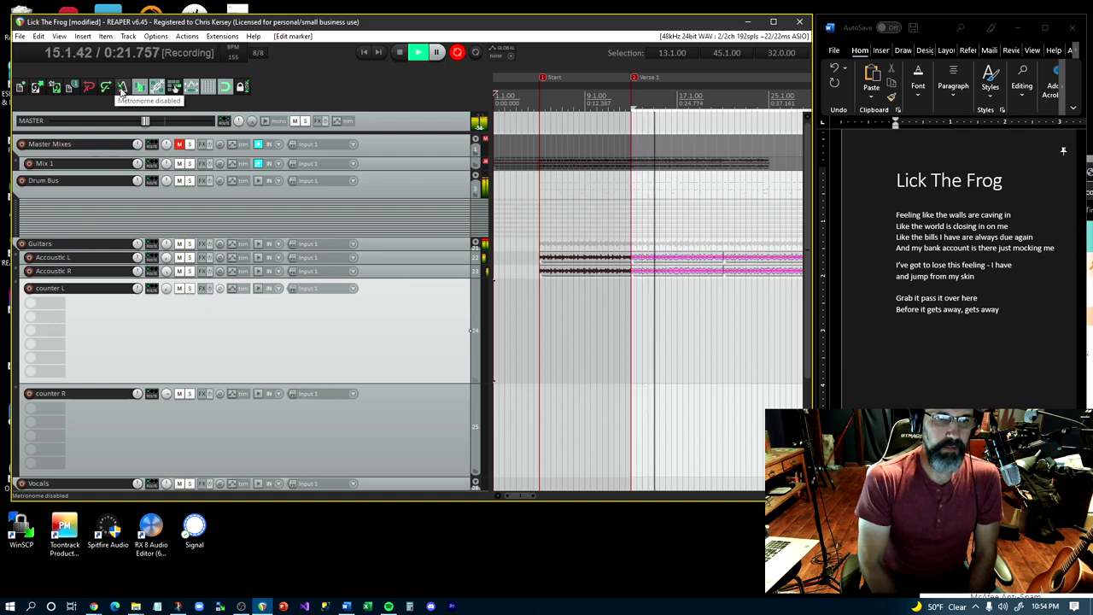
key(space)
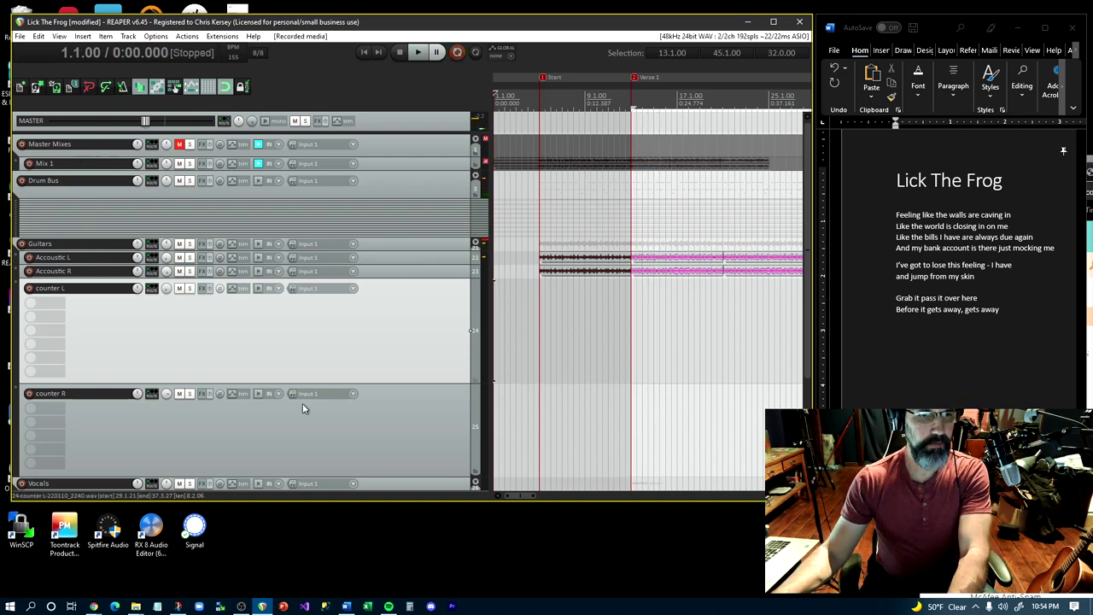
click(333, 425)
scroll(334, 425, down, 3)
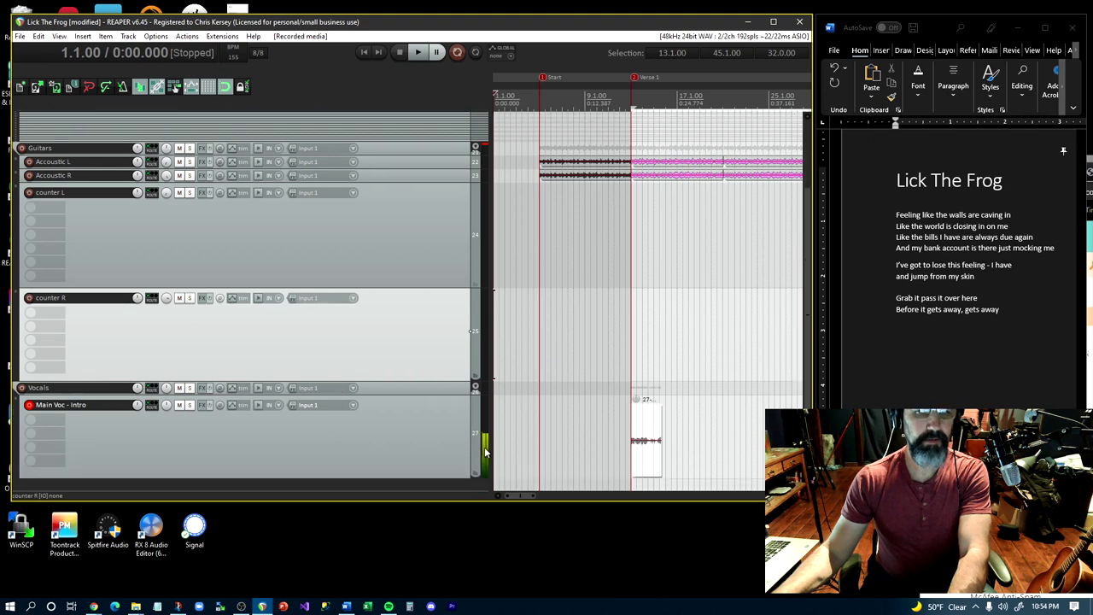
click(646, 437)
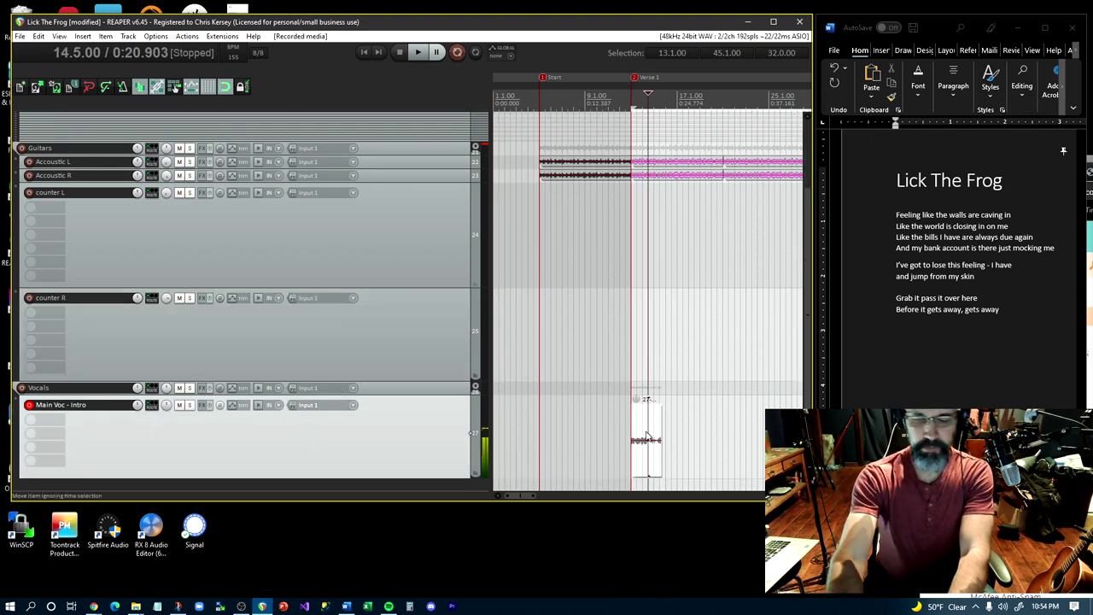
key(Delete)
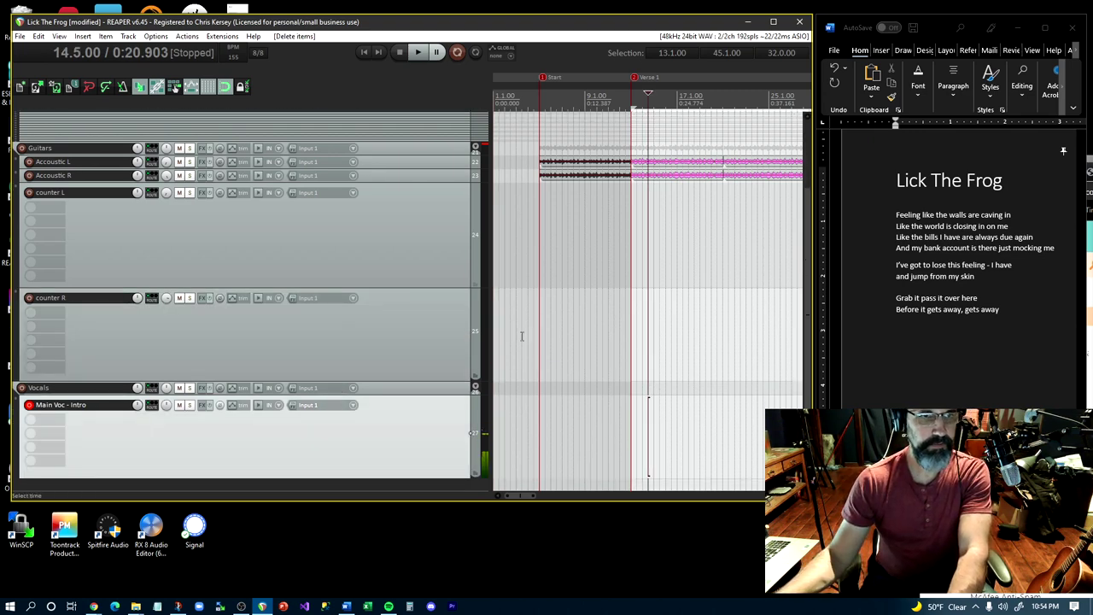
Reduce the heights of the counter L and counter R tracks to make room for the vocal track
click(449, 283)
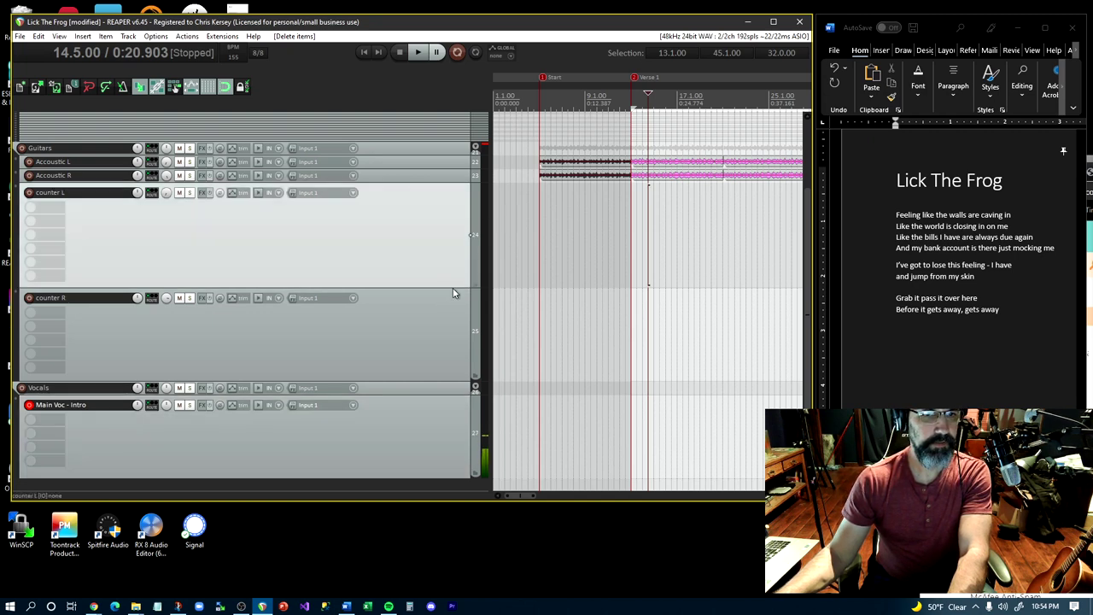
scroll(452, 287, down, 3)
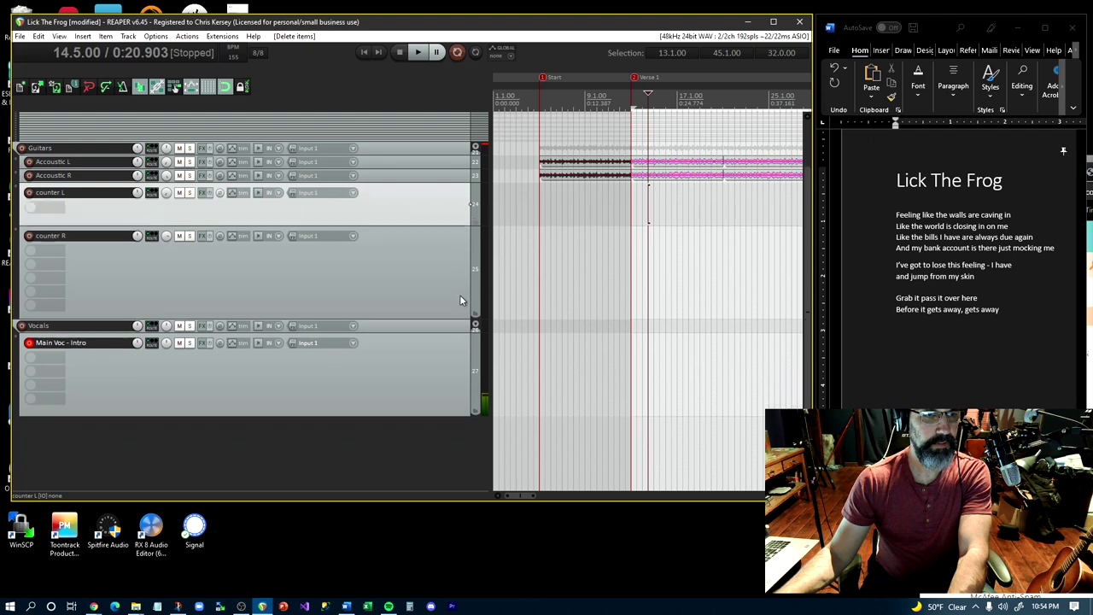
drag(445, 318, 451, 250)
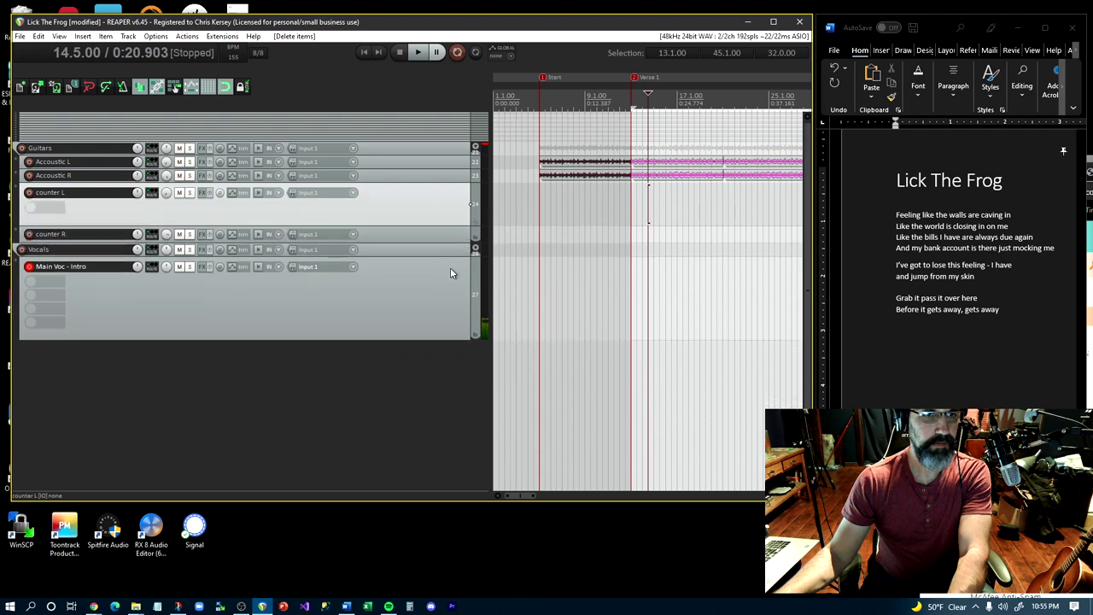
Record a new take on the Main Voc - Intro track, starting playback from the project start, and view the whole take
click(434, 315)
scroll(434, 314, up, 3)
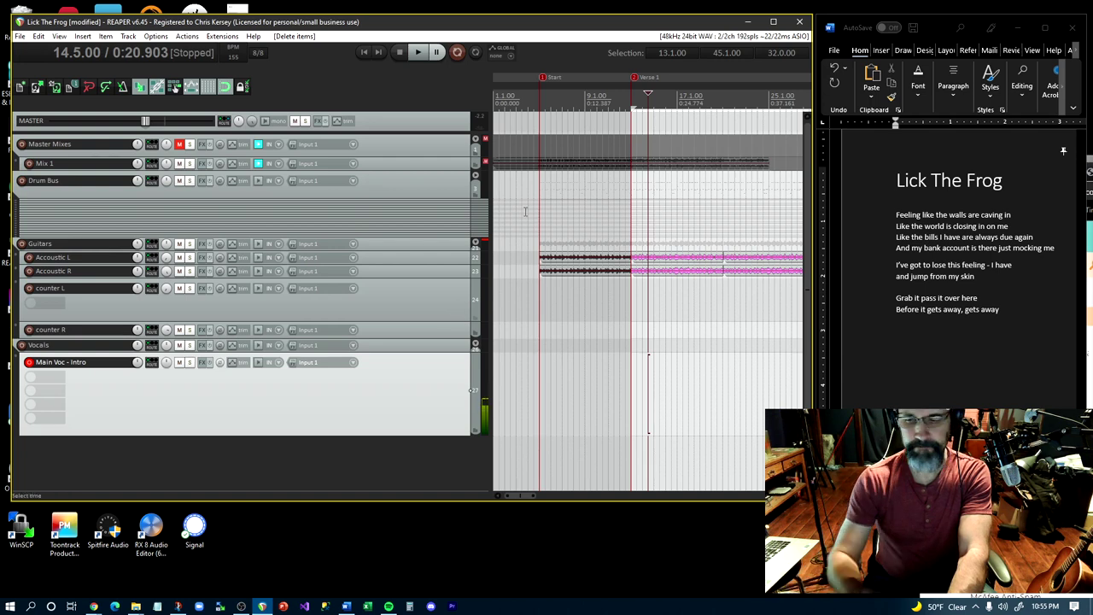
key(Home)
key(ctrl+r)
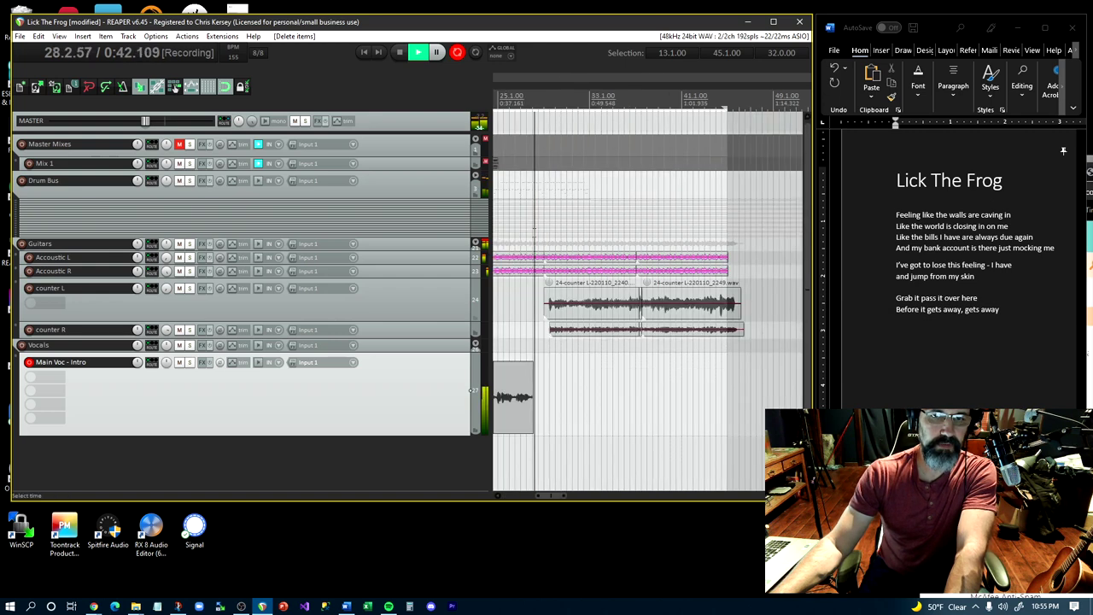
key(space)
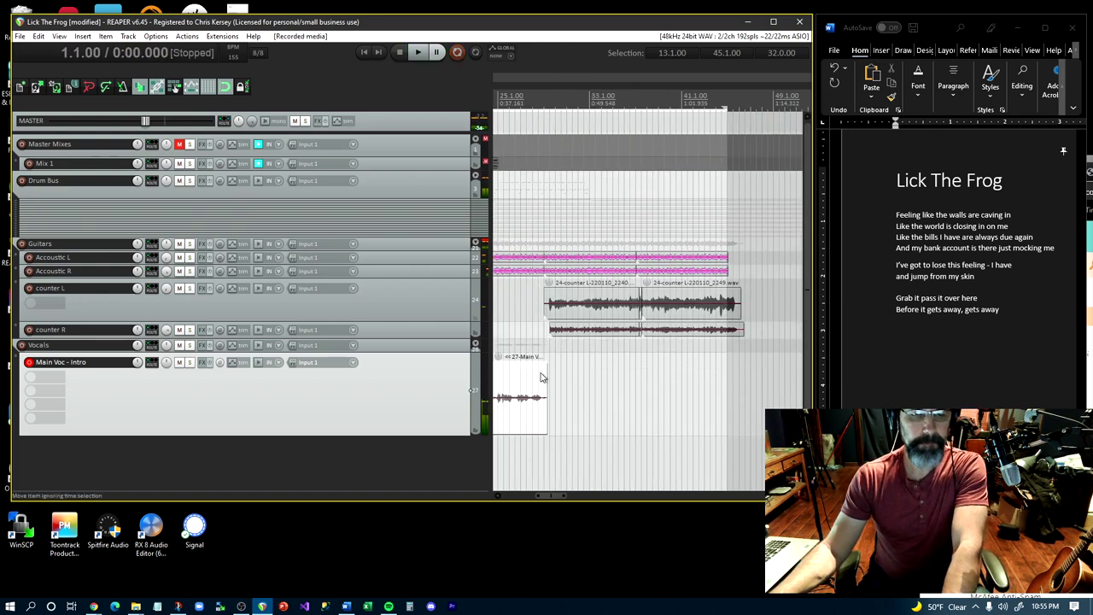
scroll(583, 406, down, 5)
scroll(583, 406, down, 2)
scroll(583, 406, up, 4)
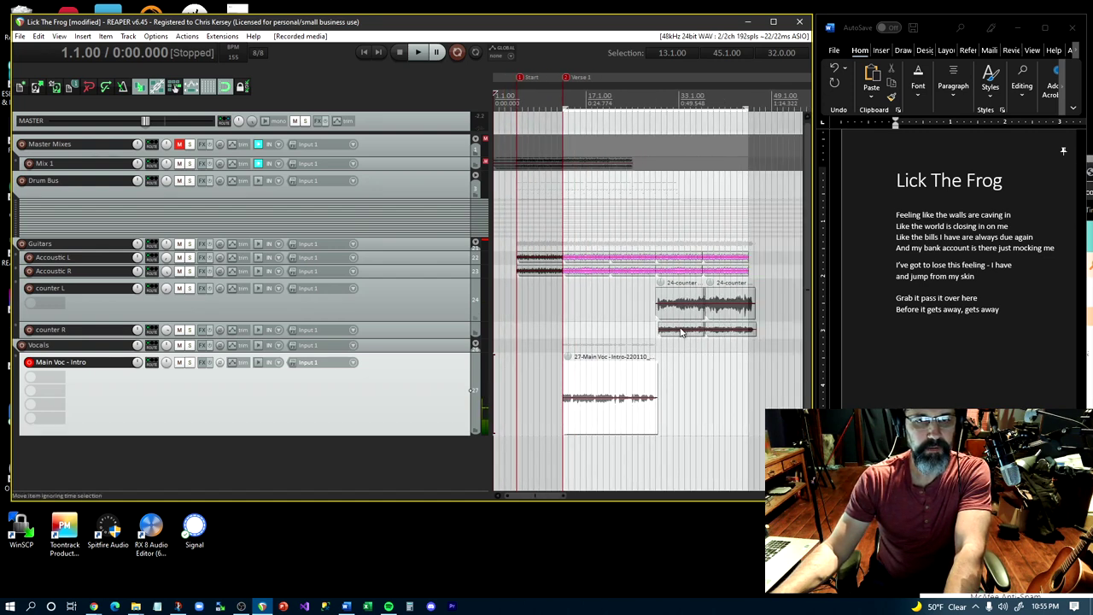
scroll(690, 302, up, 2)
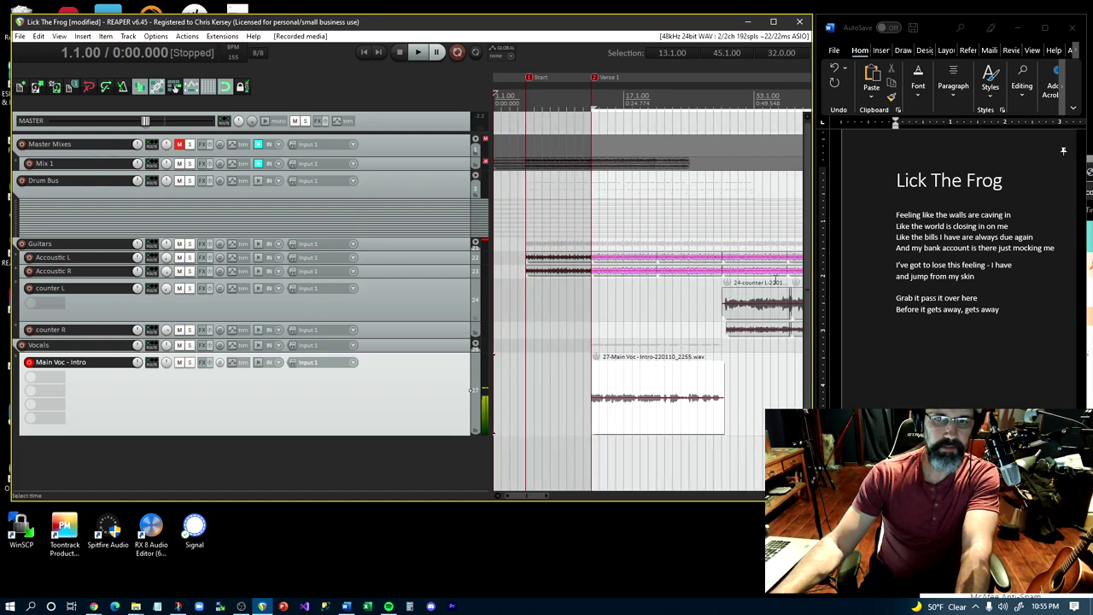
Switch to Word and check the lyric lines starting at "I've got to lose this feeling", leaving the text unchanged
click(893, 267)
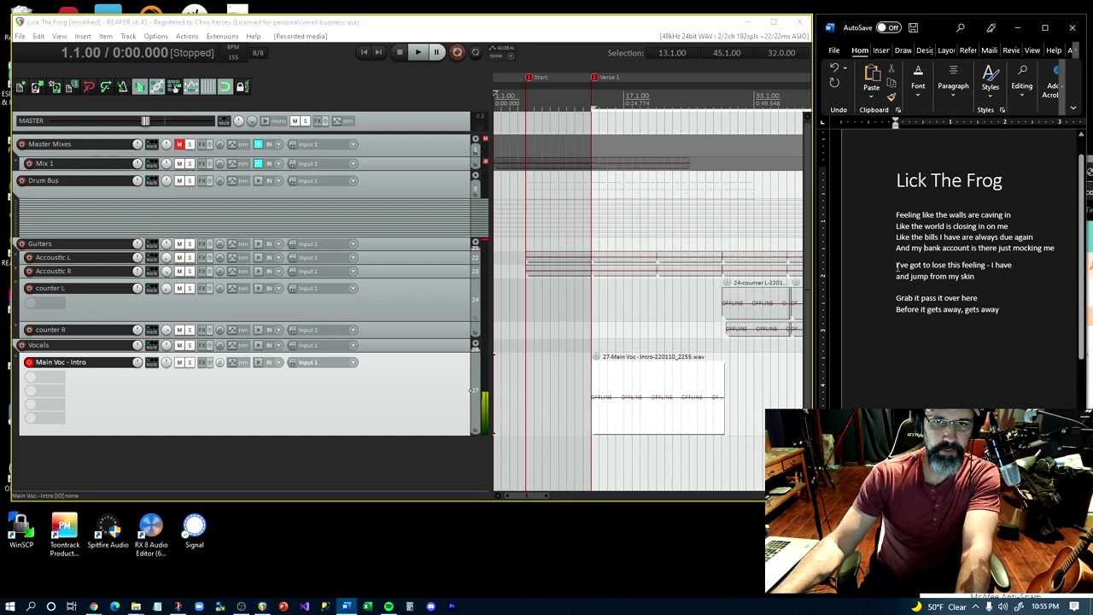
drag(896, 267, 989, 271)
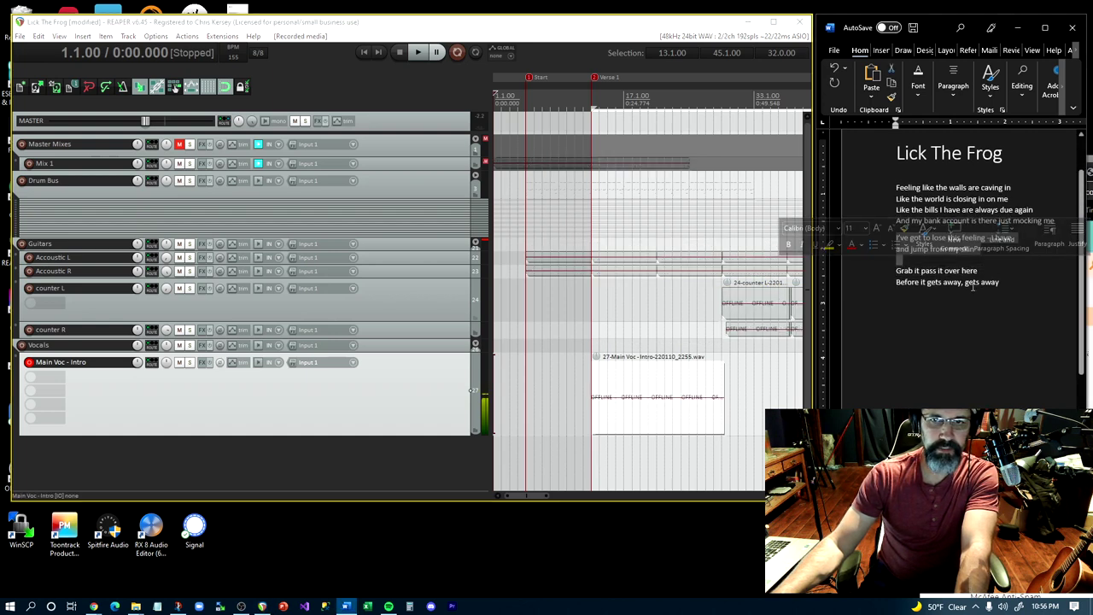
click(969, 282)
click(961, 249)
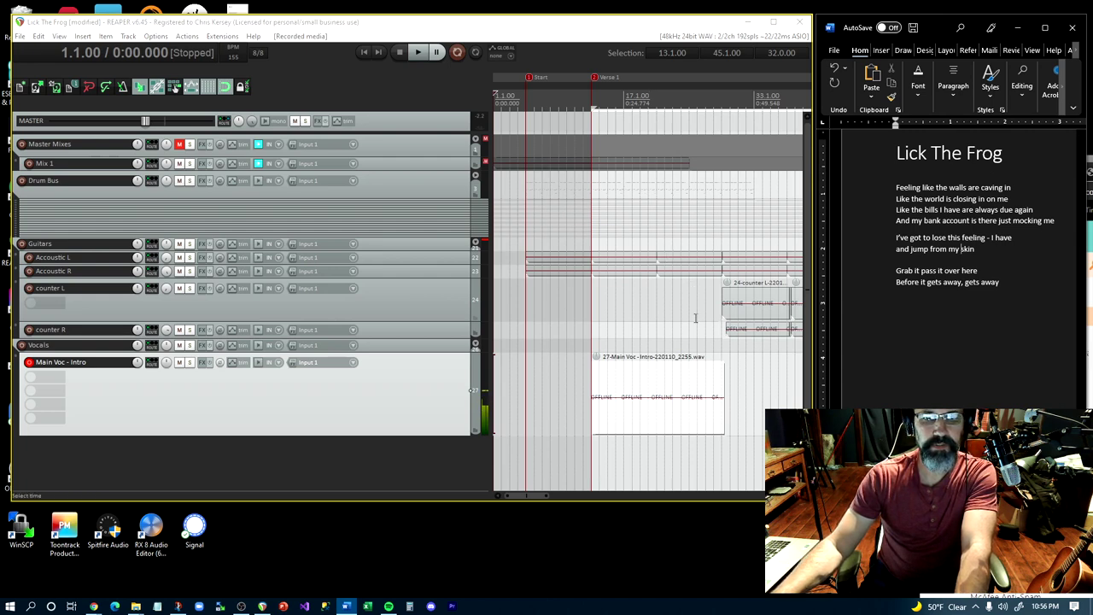
Return to REAPER, select all four counter L and counter R items, and move them together so the first counter L item starts at 24.1.00
click(715, 244)
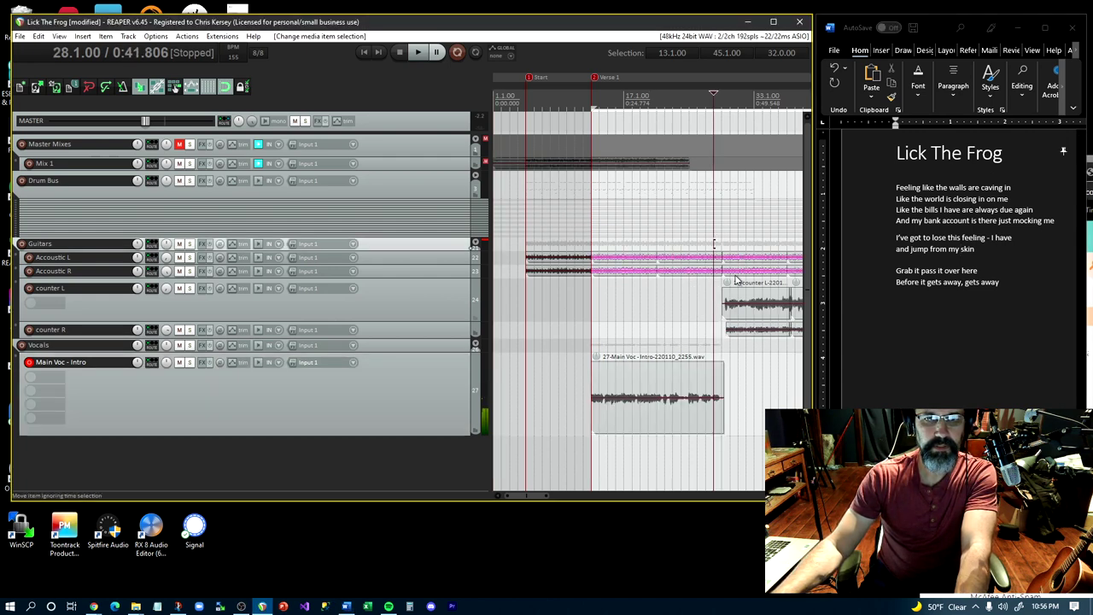
scroll(715, 243, down, 2)
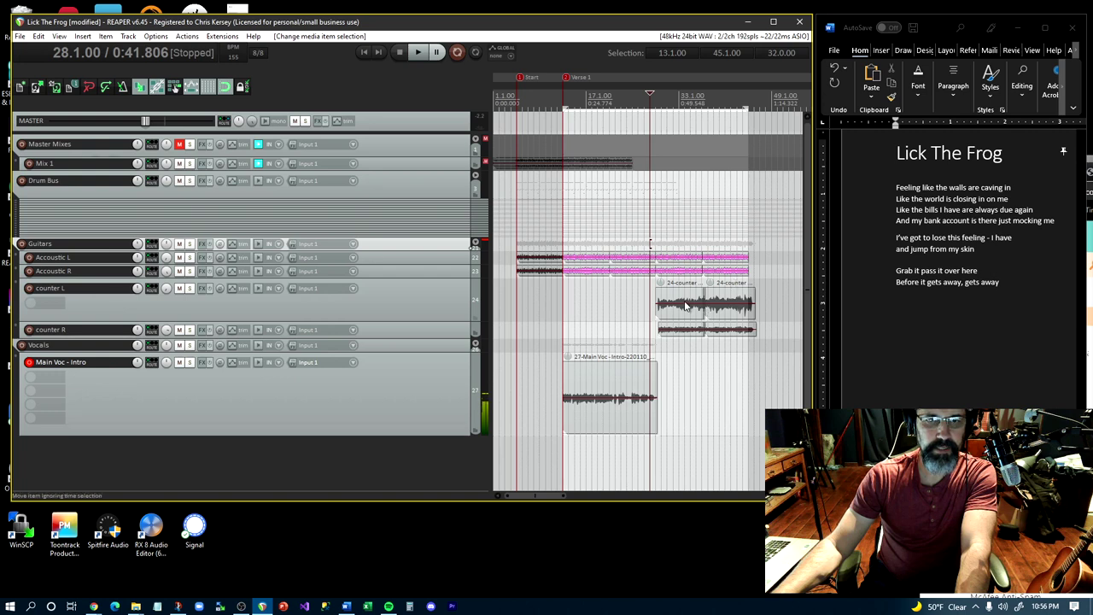
click(685, 304)
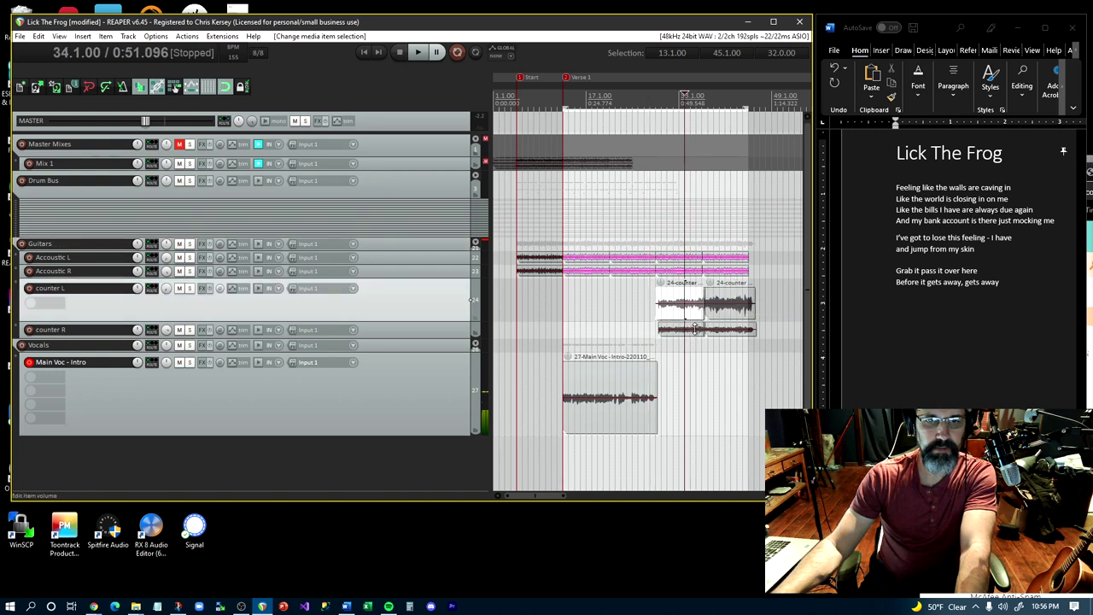
click(697, 328)
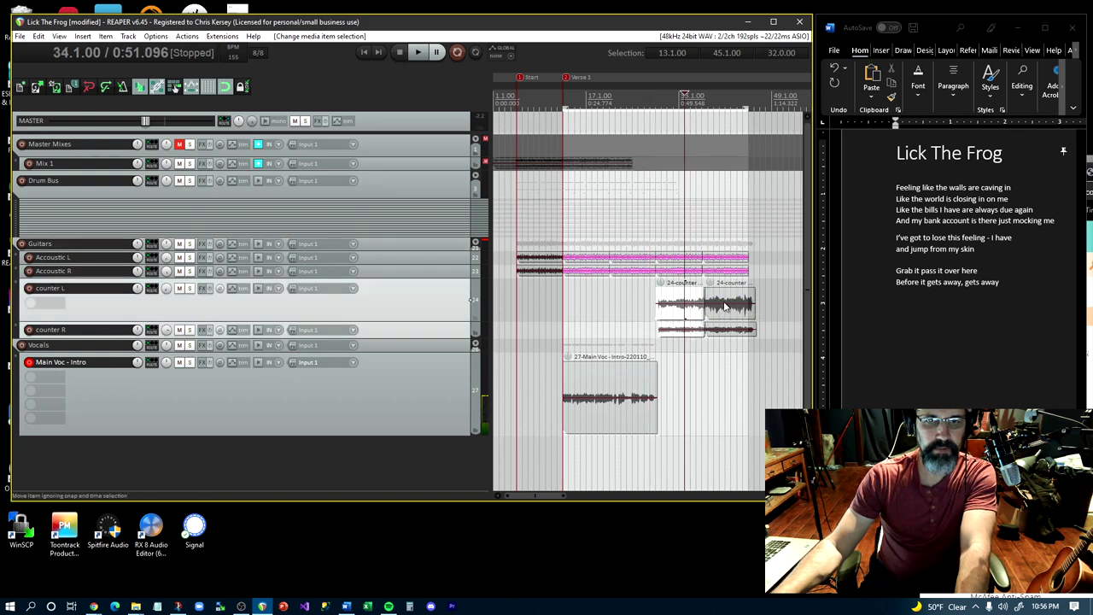
click(726, 304)
ctrl+click(719, 337)
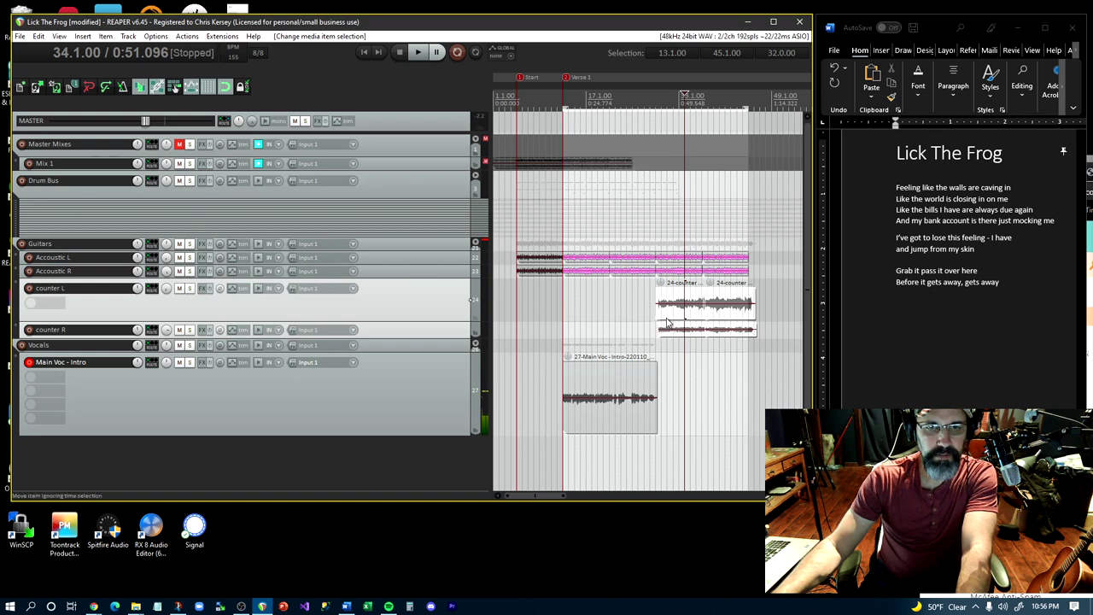
drag(674, 318, 637, 318)
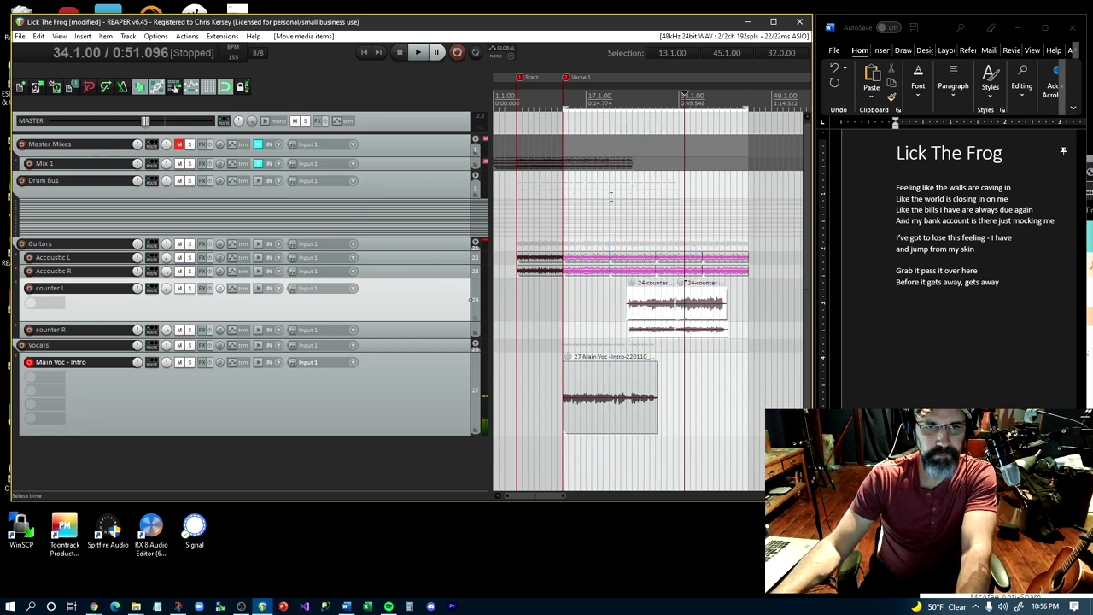
Play the arrangement from just before the Verse 1 marker to hear the counter guitars against the vocal
click(560, 93)
key(space)
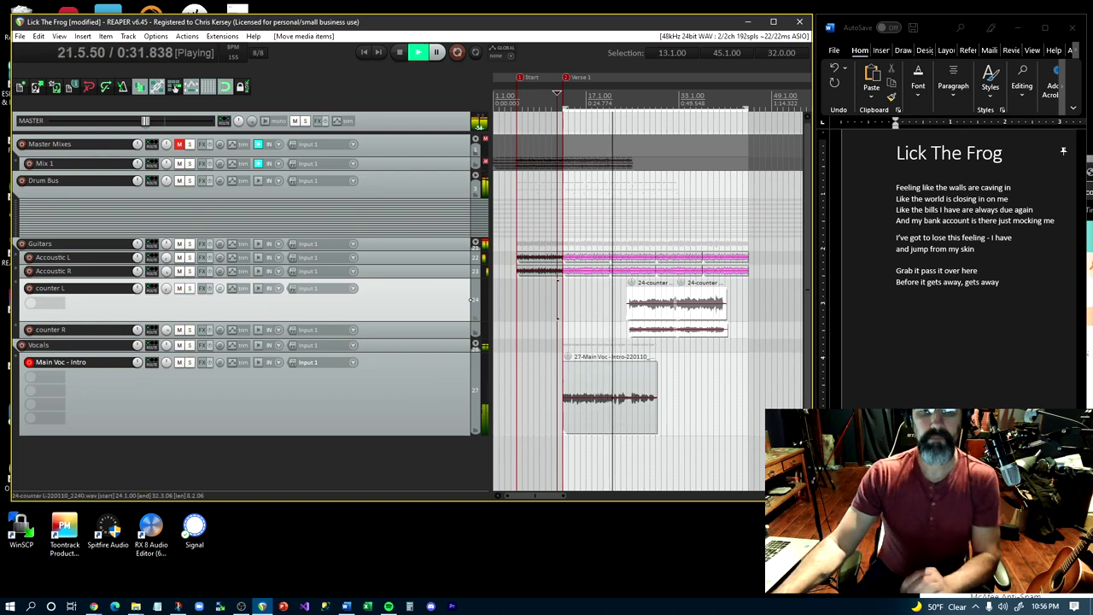
key(space)
Audition the counter guitars' entry against the vocal, replaying from shortly before it, from 21.1.00 and from 20.5.00
click(641, 304)
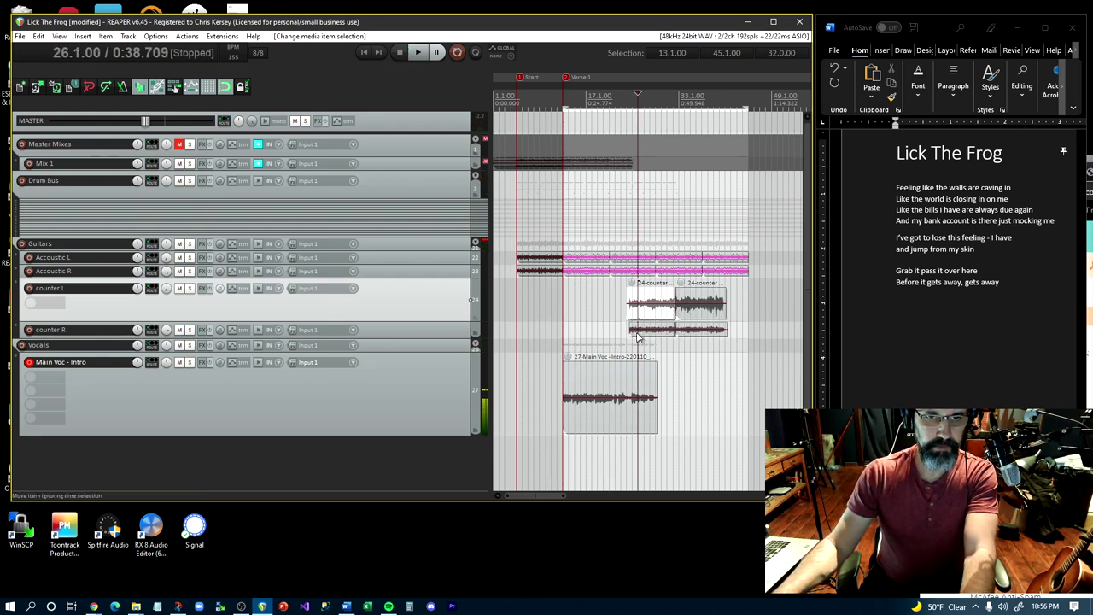
scroll(636, 337, up, 5)
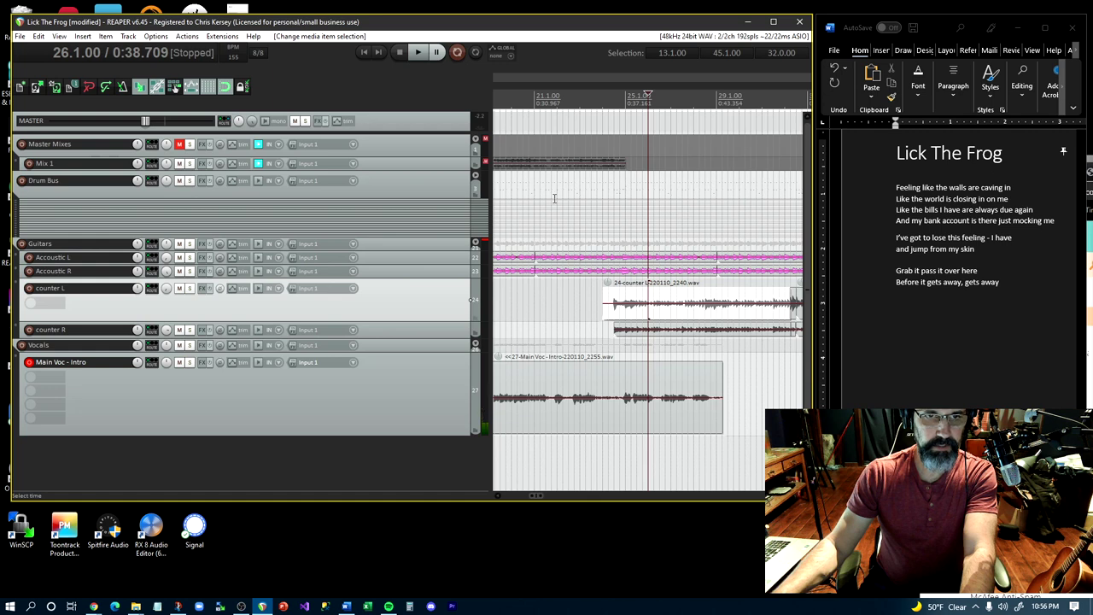
click(574, 111)
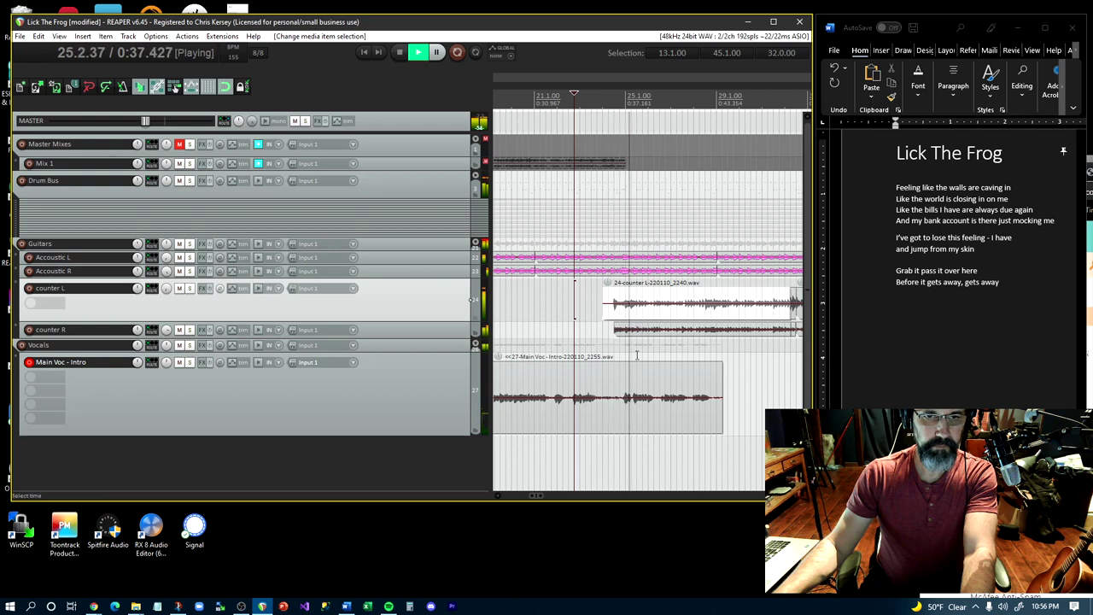
key(space)
key(space)
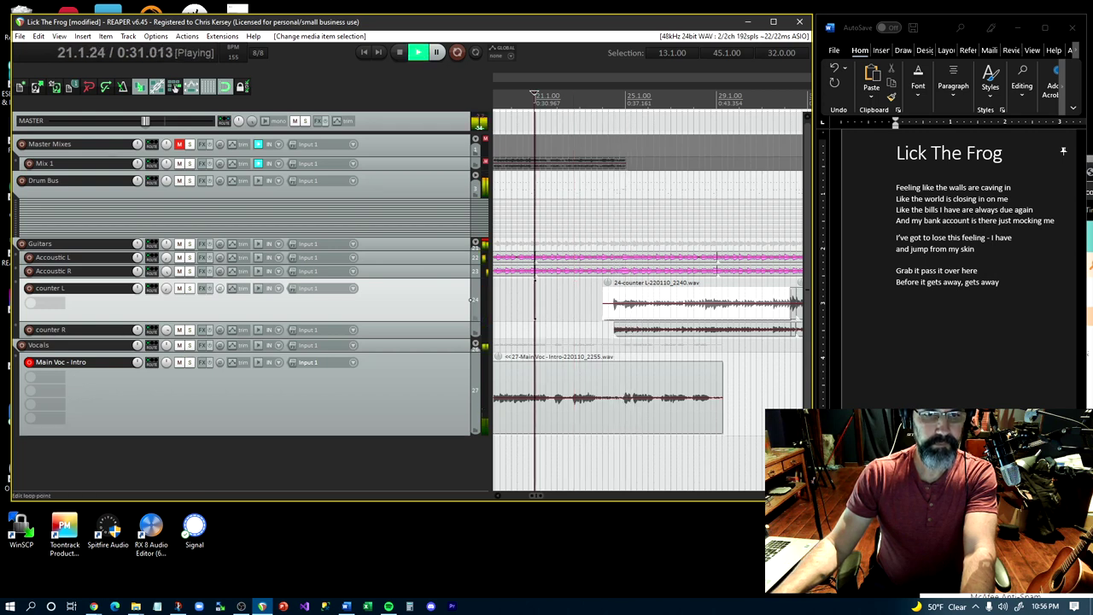
key(space)
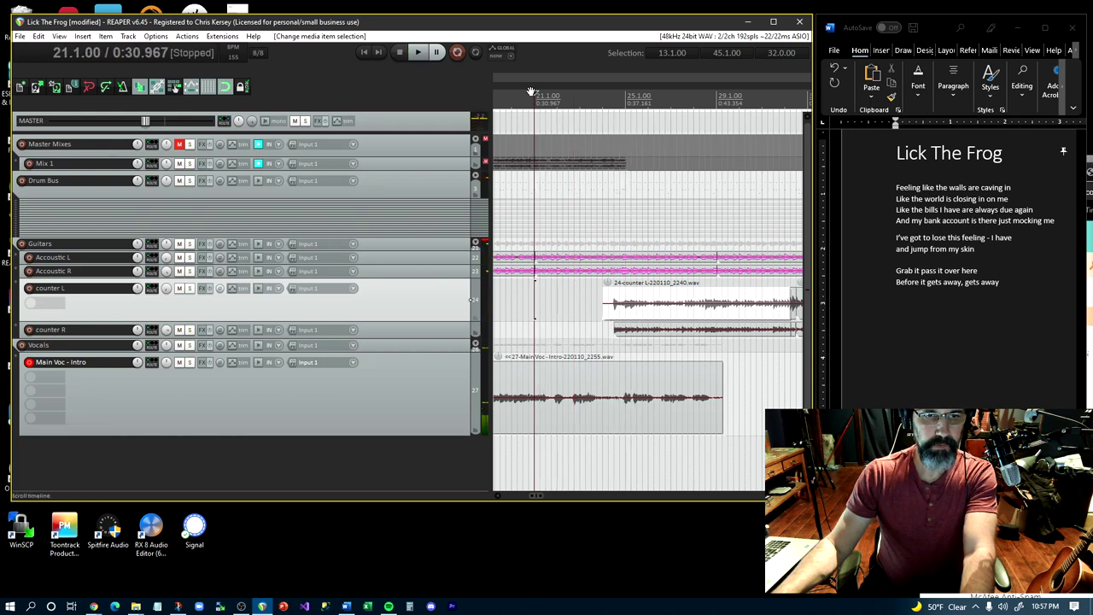
click(522, 92)
key(space)
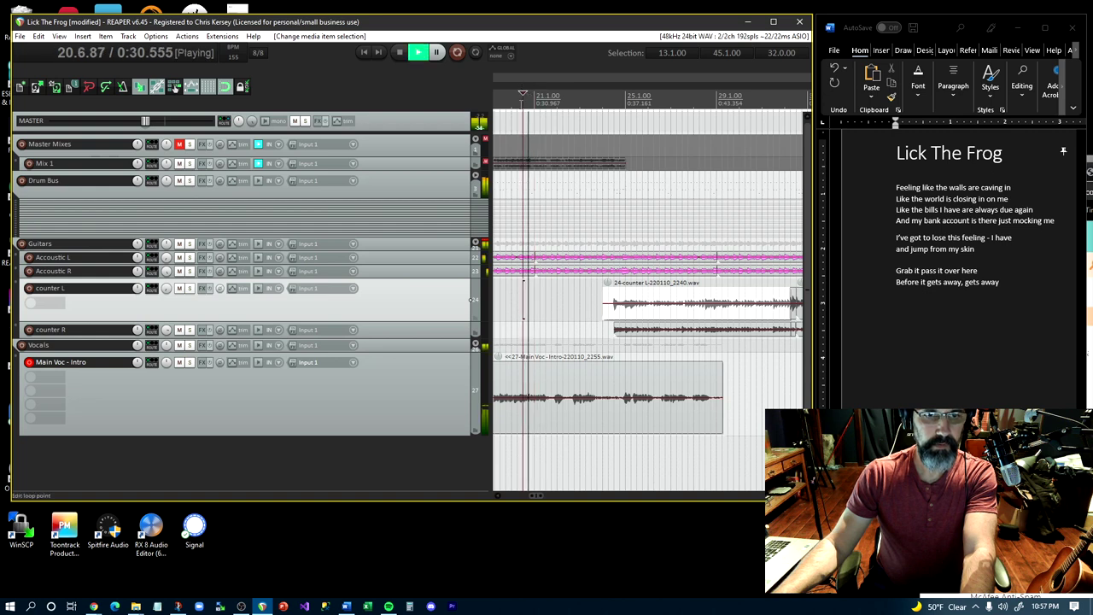
key(space)
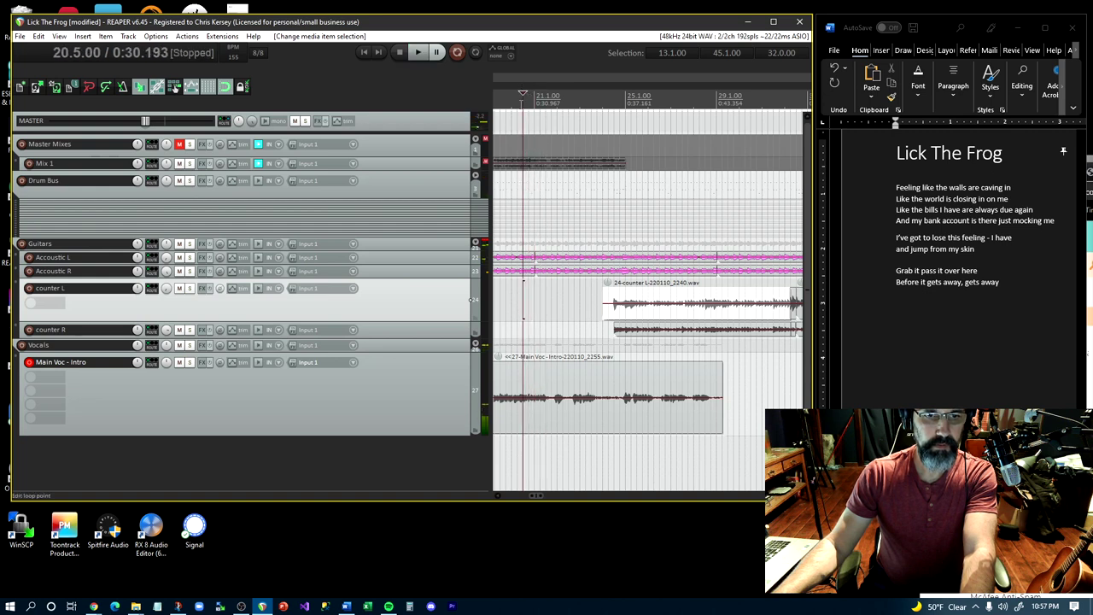
key(space)
key(space)
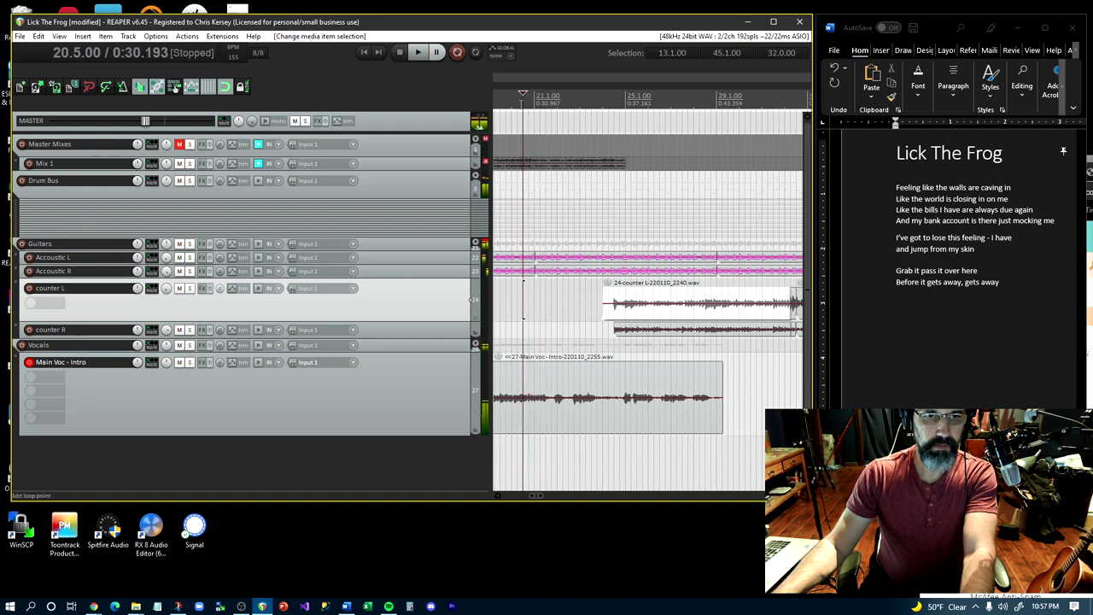
Raise the volume of the first counter L and counter R items by 1.53 dB
click(535, 398)
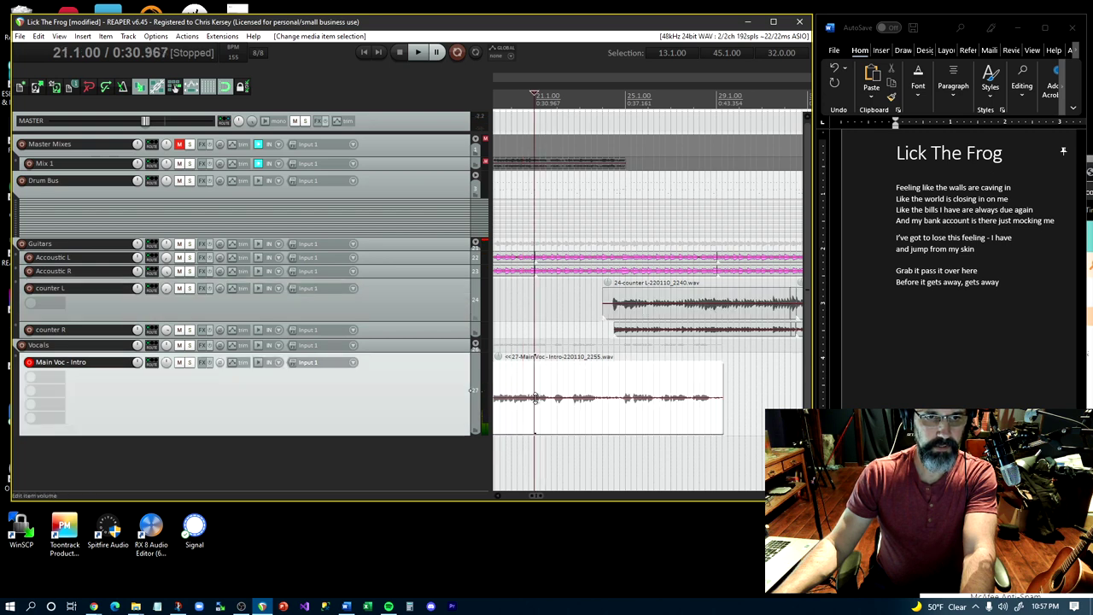
click(644, 313)
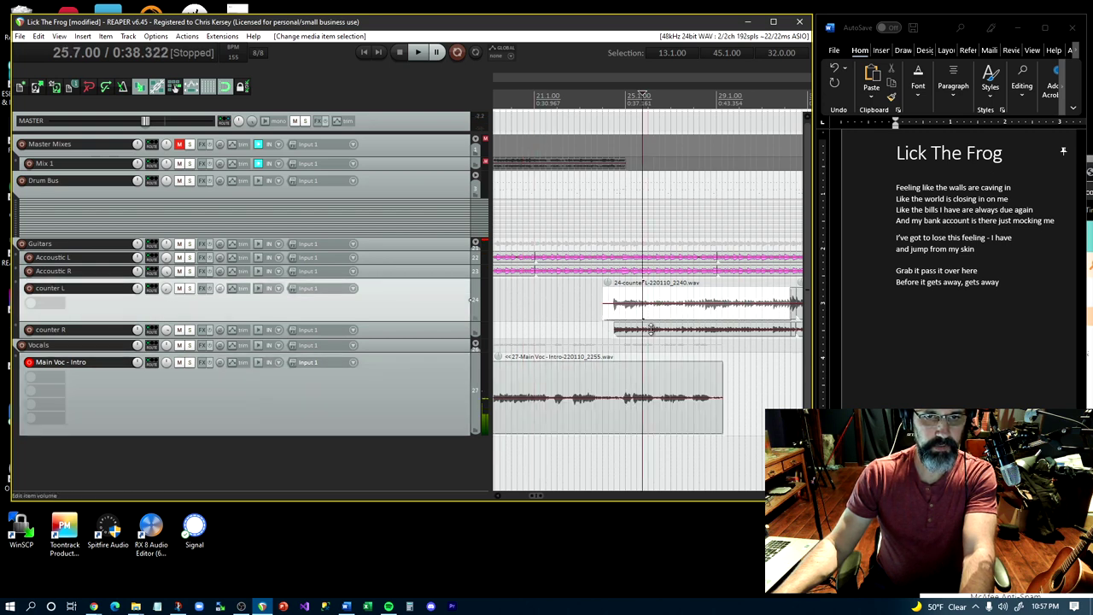
click(649, 332)
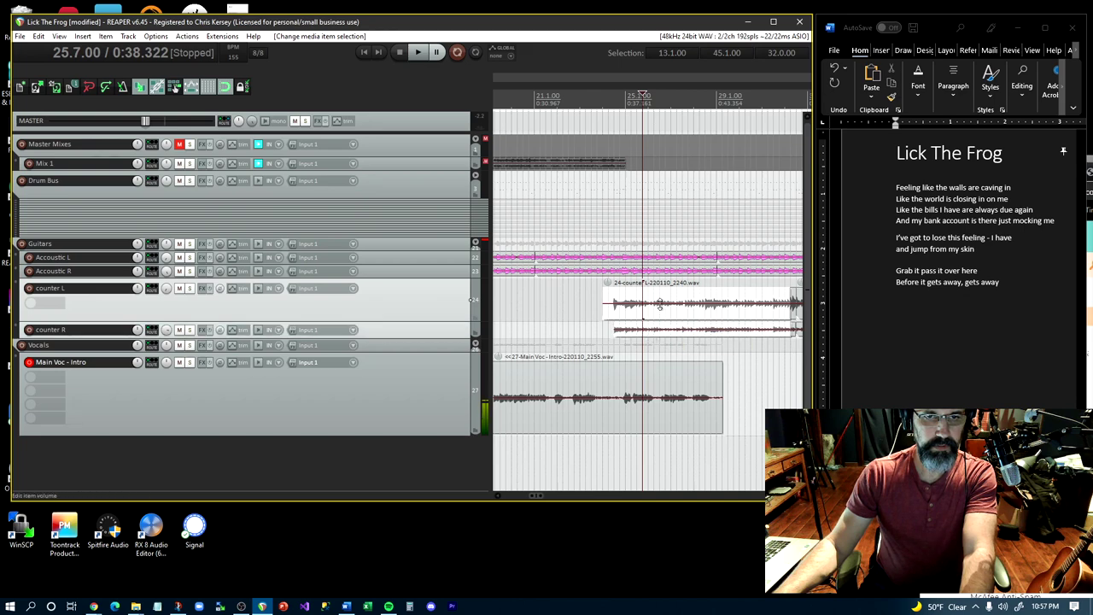
drag(659, 304, 589, 300)
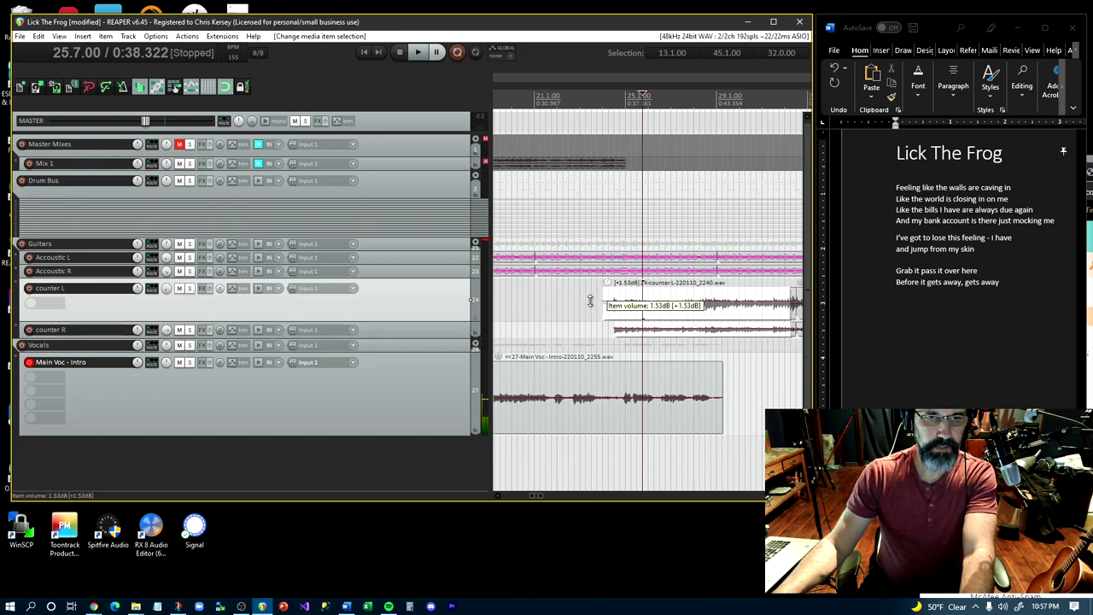
scroll(653, 307, down, 4)
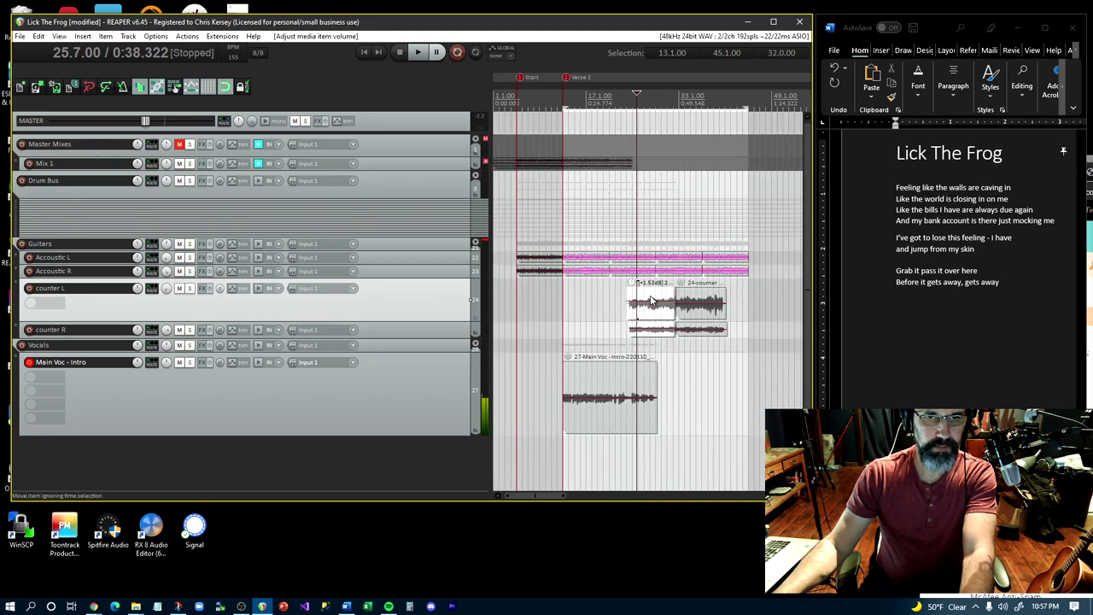
Select all four counter L and counter R items and move them together to start around measure 21
click(650, 299)
click(641, 315)
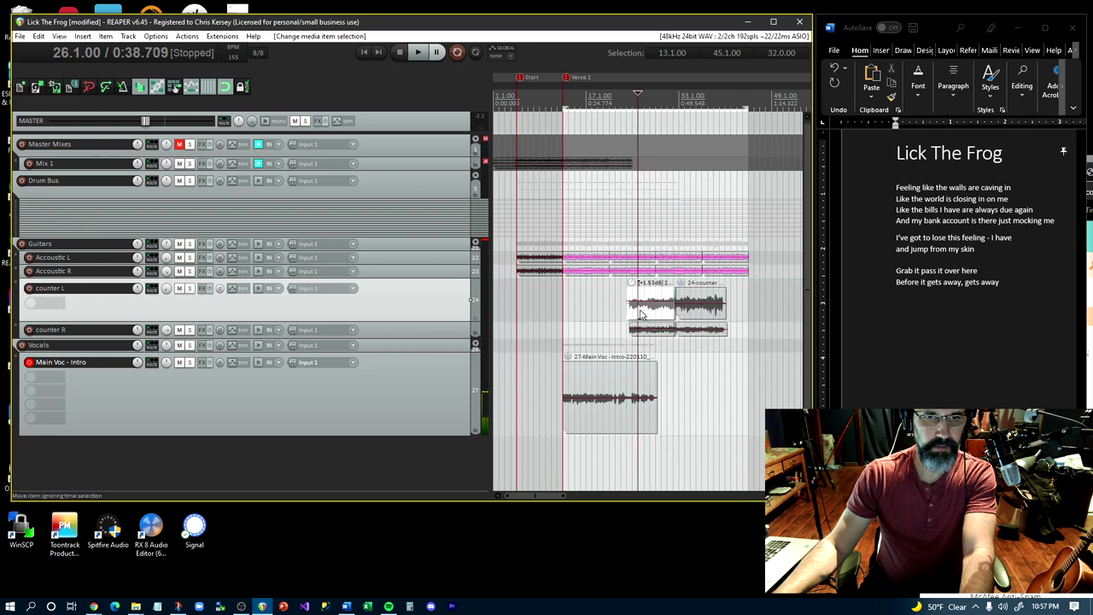
click(668, 301)
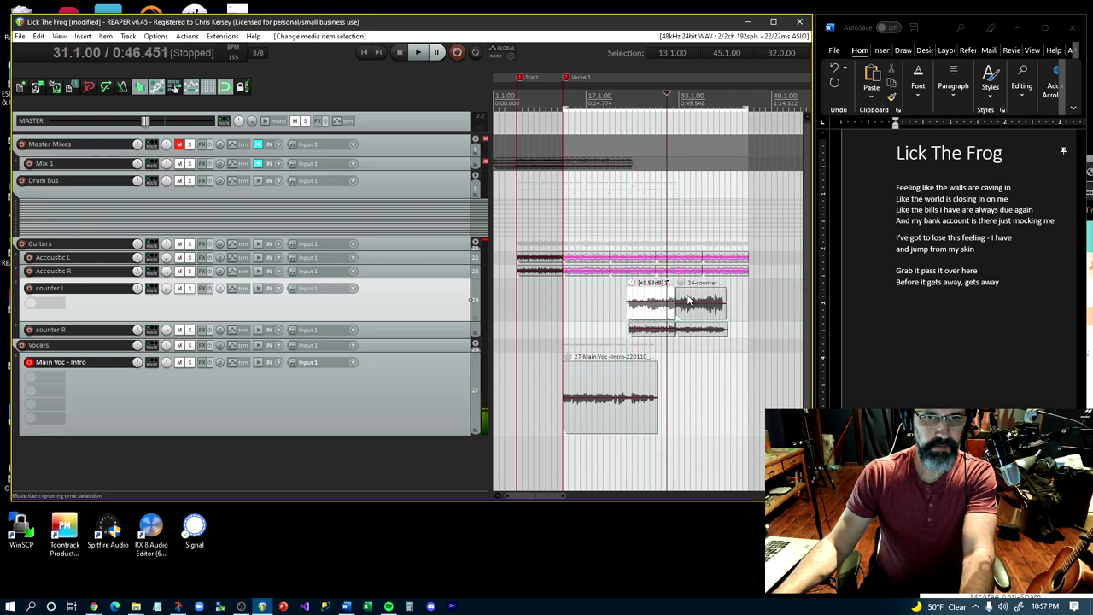
click(645, 330)
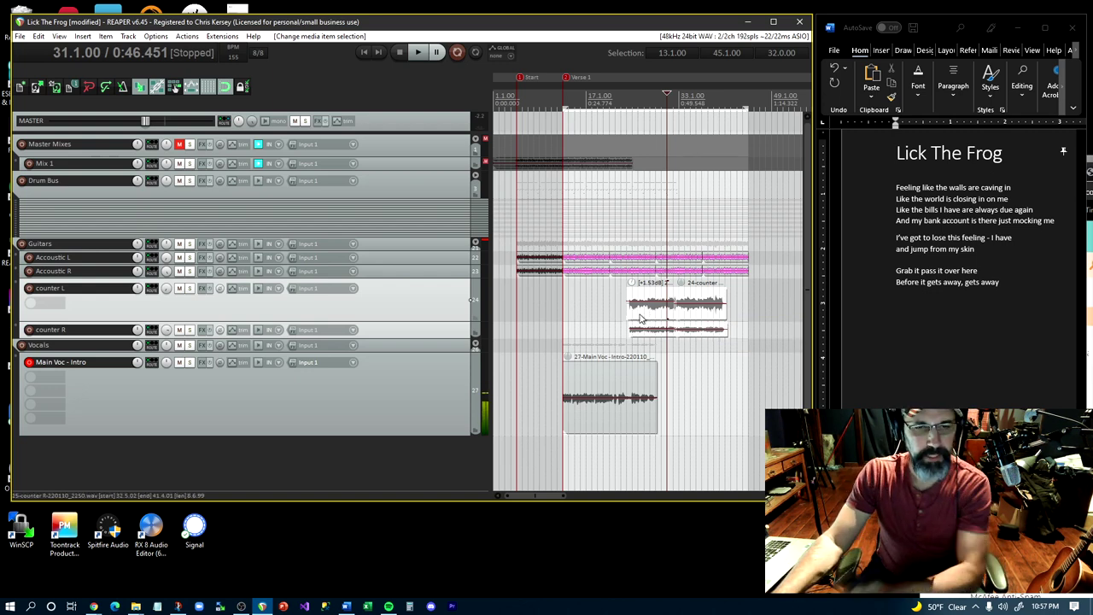
drag(645, 324, 614, 335)
scroll(611, 340, up, 3)
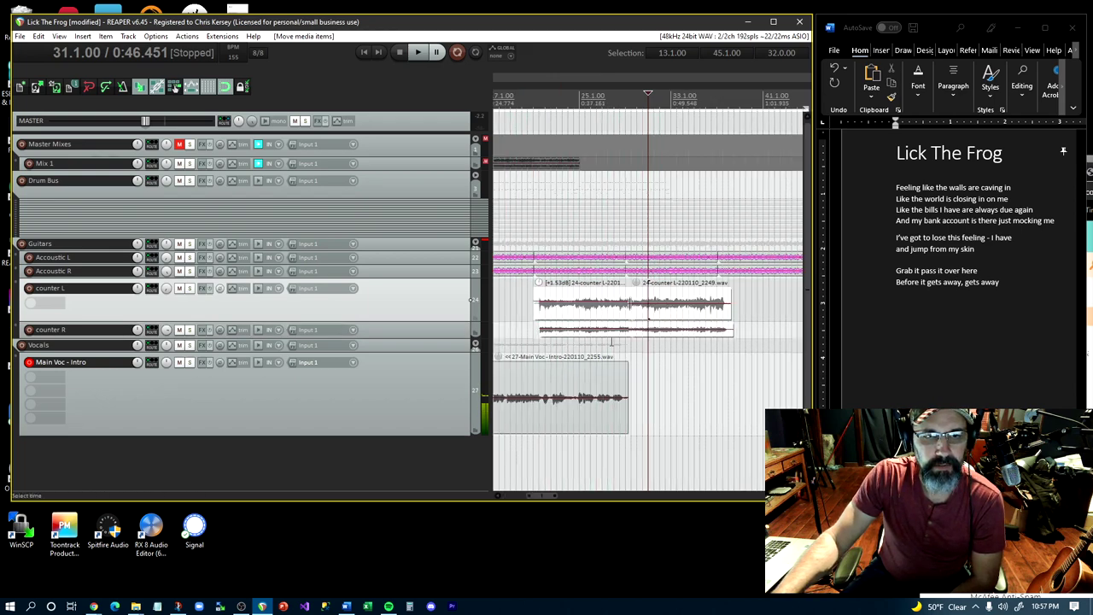
Play the song from 20.5.00 to audition the moved counter guitar items
scroll(612, 340, down, 3)
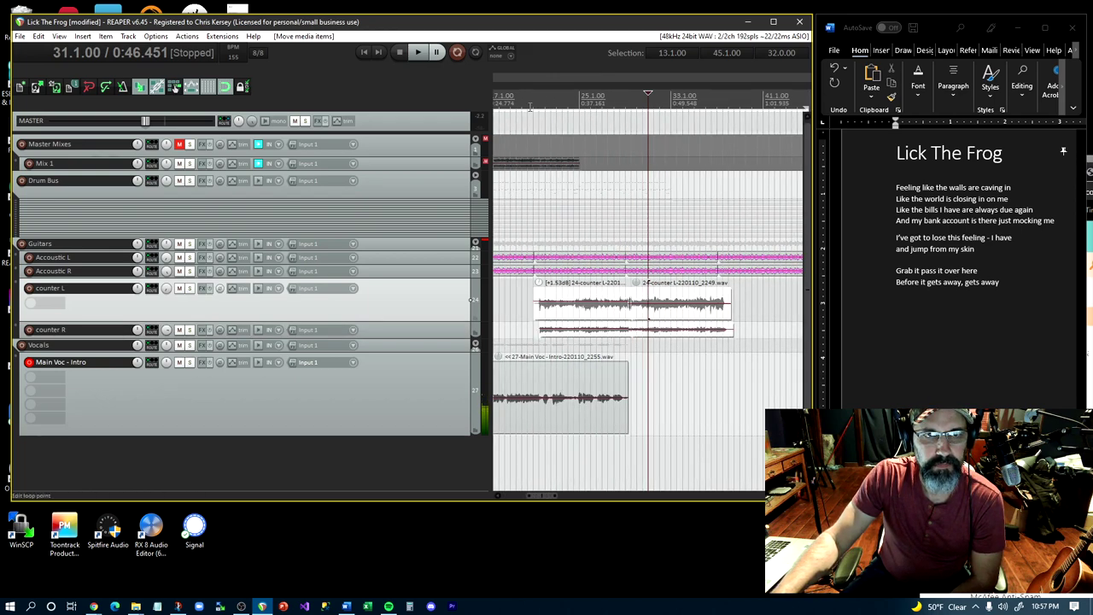
click(529, 106)
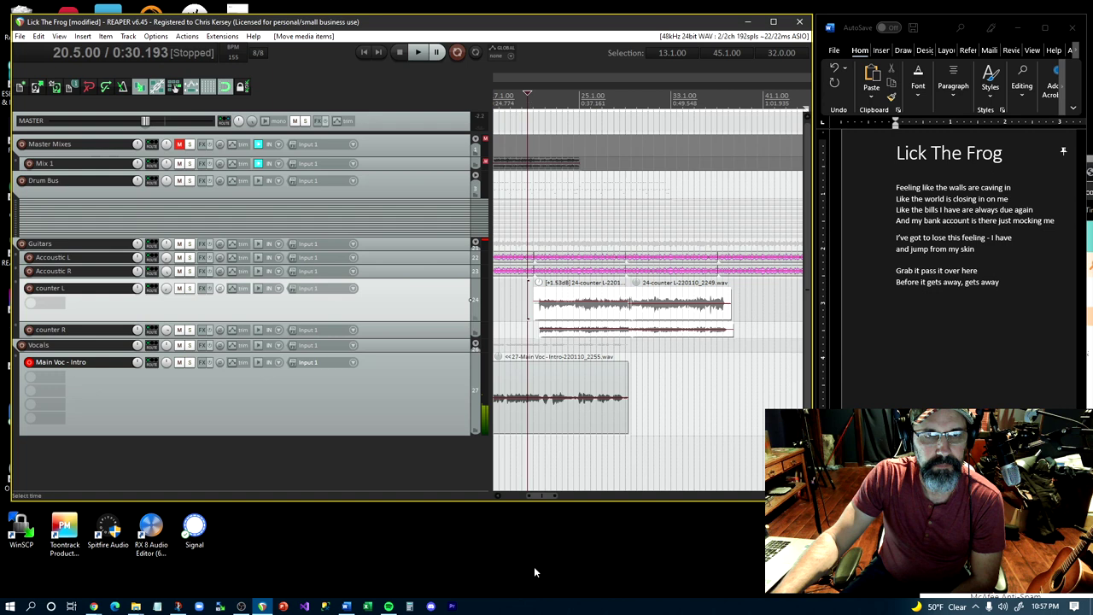
click(419, 54)
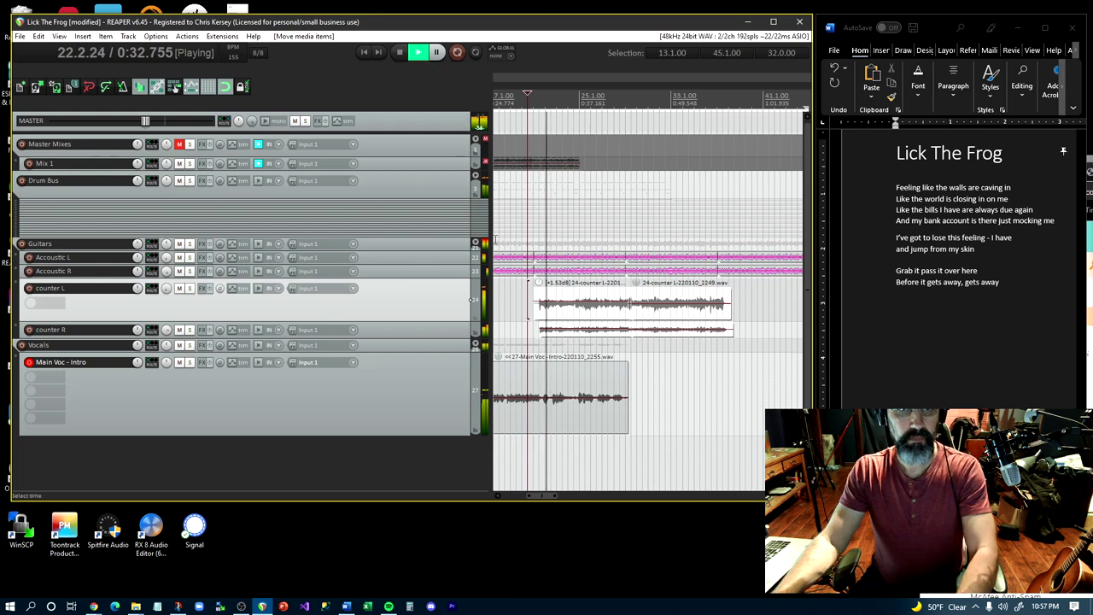
key(space)
Select the first counter L and counter R items and enlarge the Main Voc - Intro track to show its waveform in detail
click(591, 298)
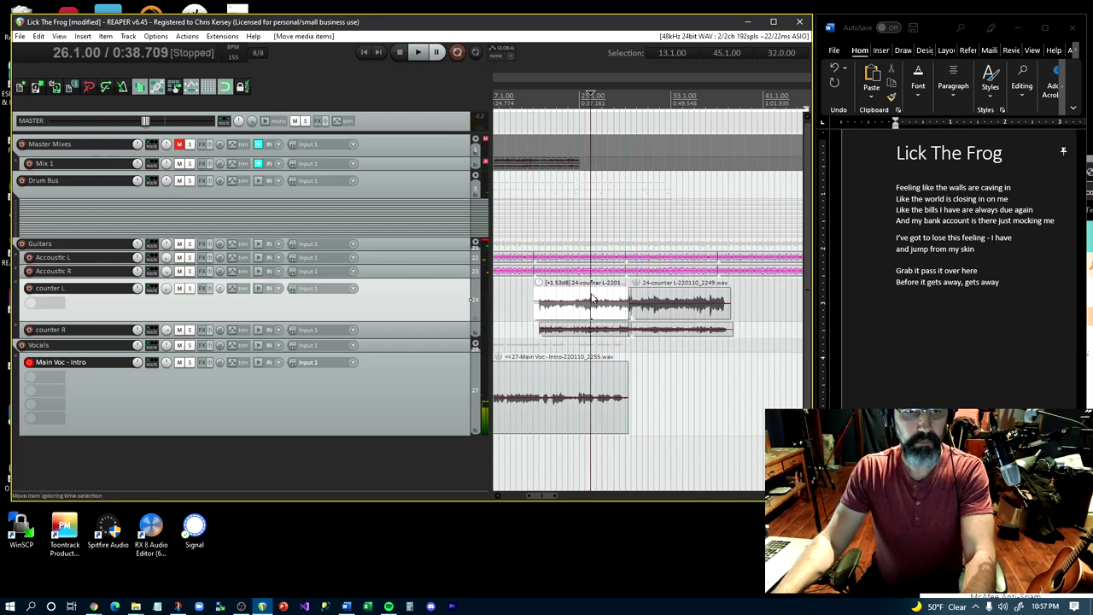
click(580, 331)
scroll(536, 378, up, 5)
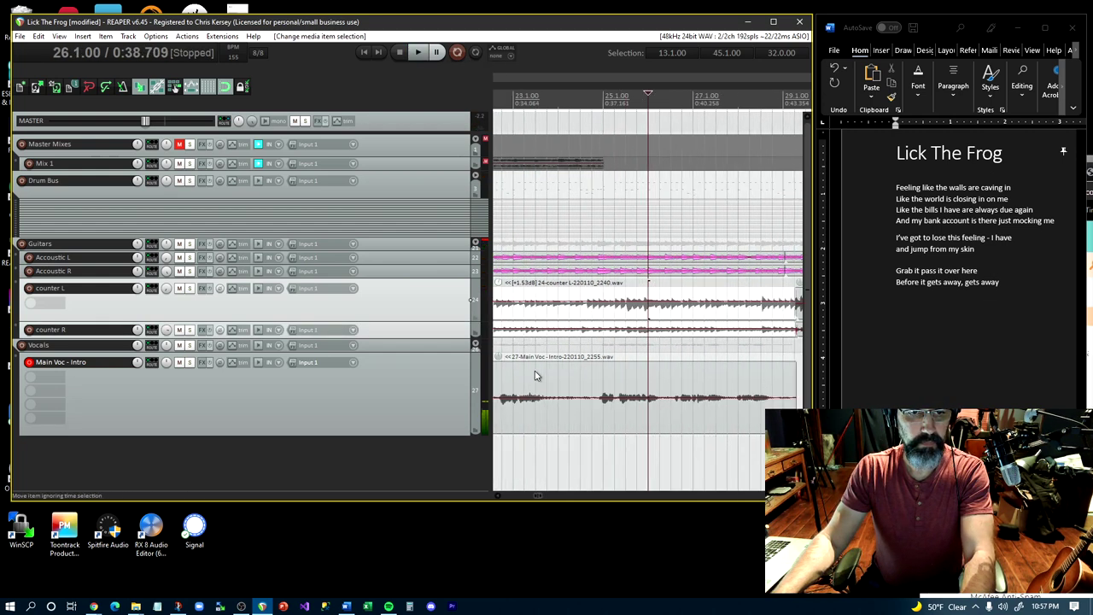
drag(449, 434, 456, 572)
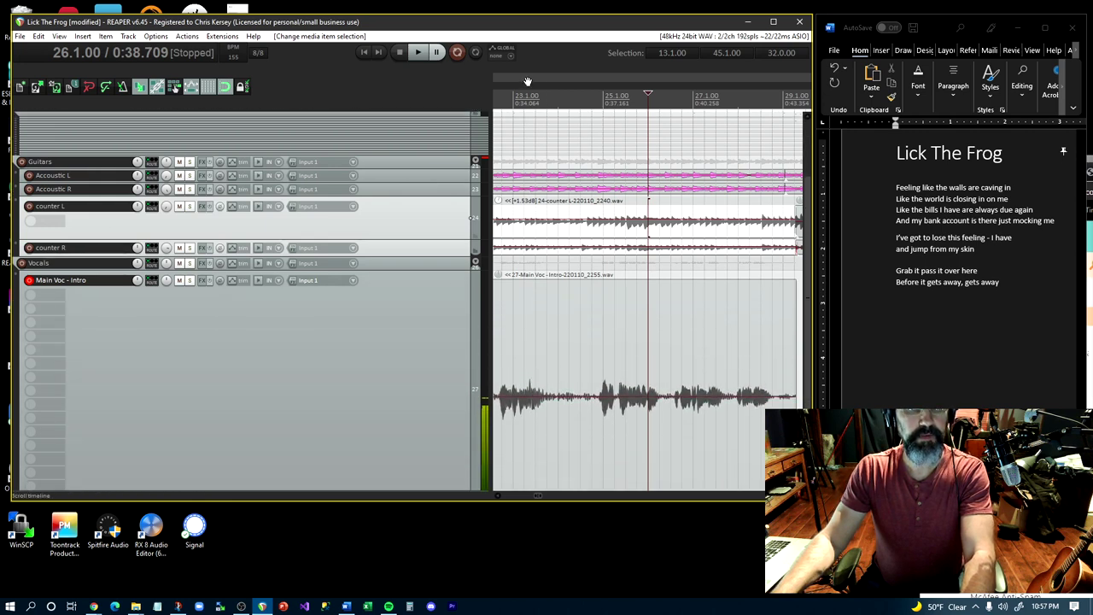
Play the song from 23.1.00 to hear how the vocal lines up with the counter guitars
click(523, 93)
key(space)
click(512, 93)
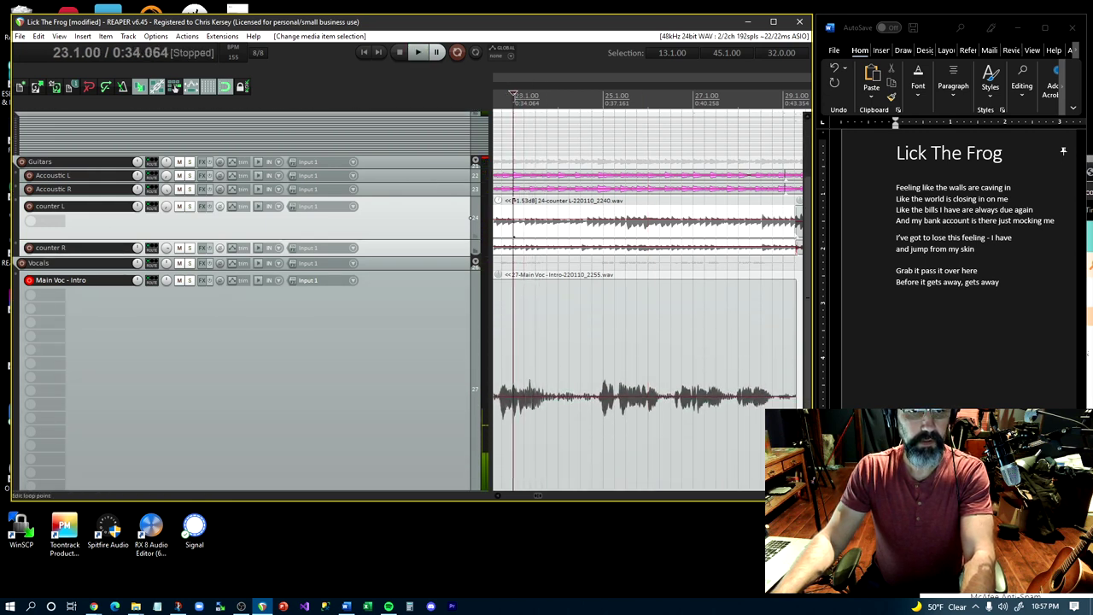
scroll(547, 147, down, 2)
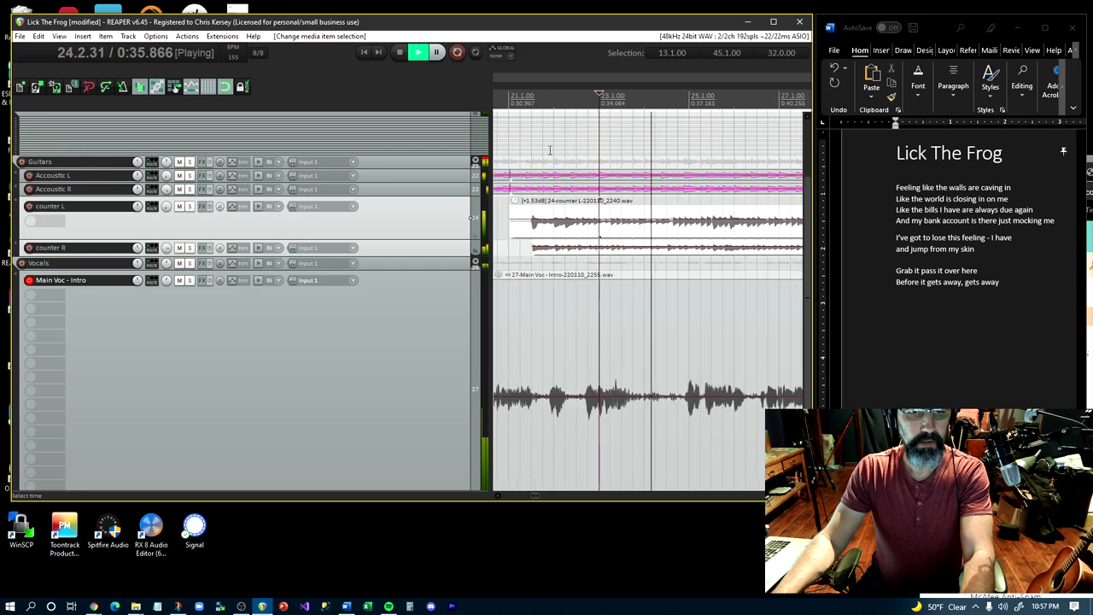
key(space)
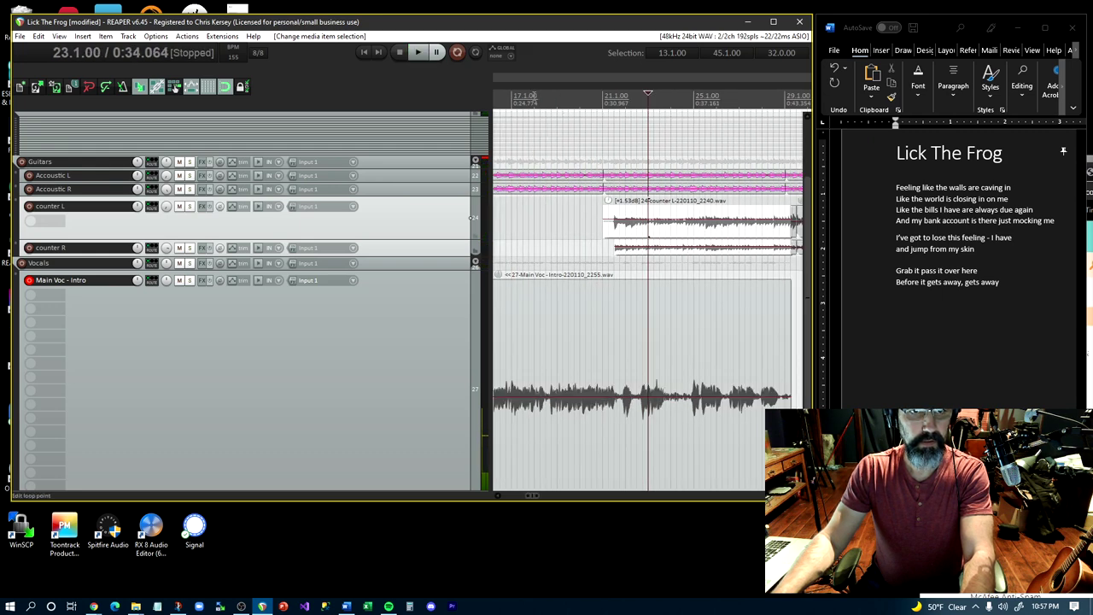
Play the vocal from 18.1.00 and again from 20.7.00 to locate where the "lose this feeling" line begins
click(531, 95)
key(space)
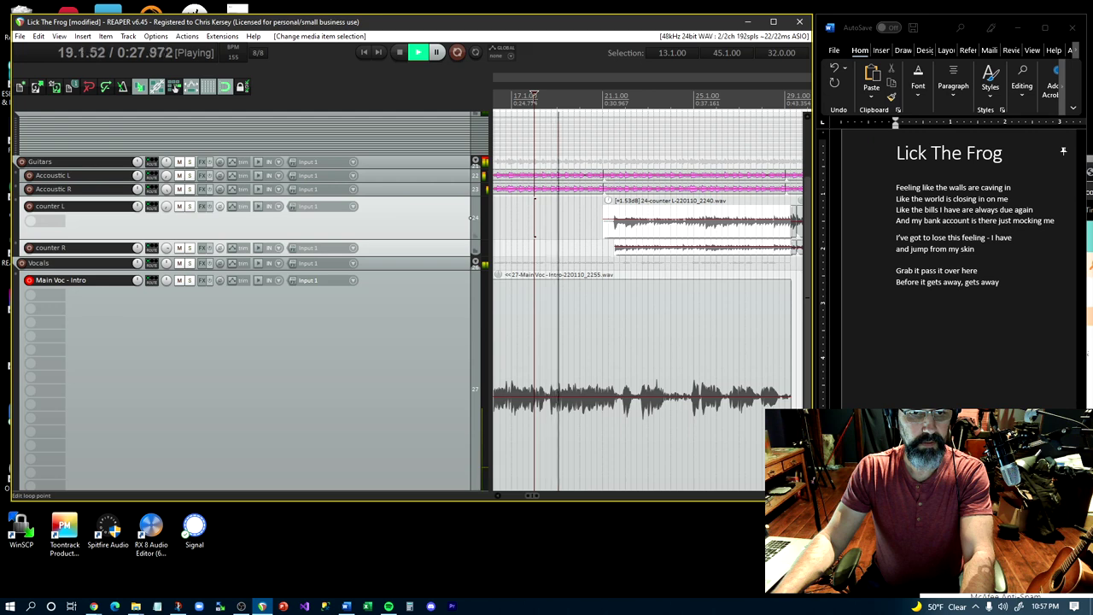
scroll(609, 417, up, 3)
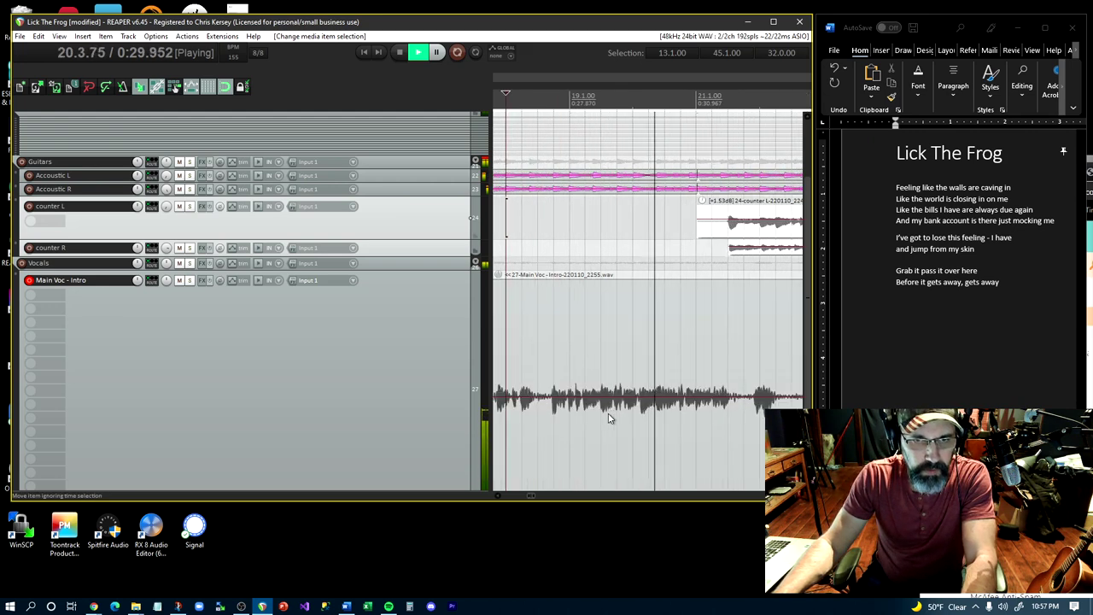
scroll(609, 417, up, 1)
key(space)
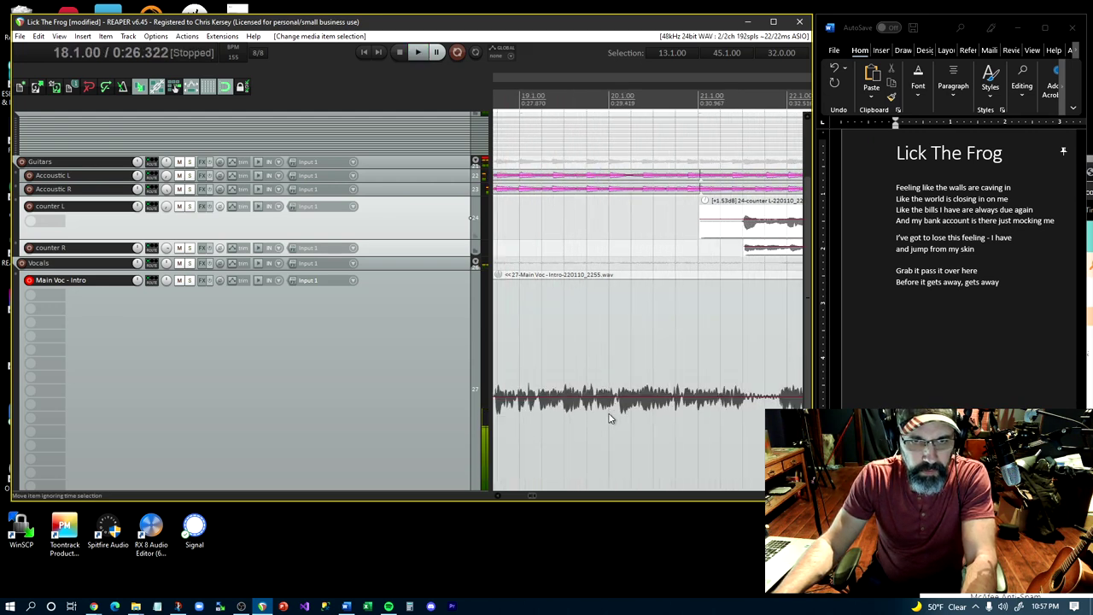
click(675, 395)
key(space)
key(space)
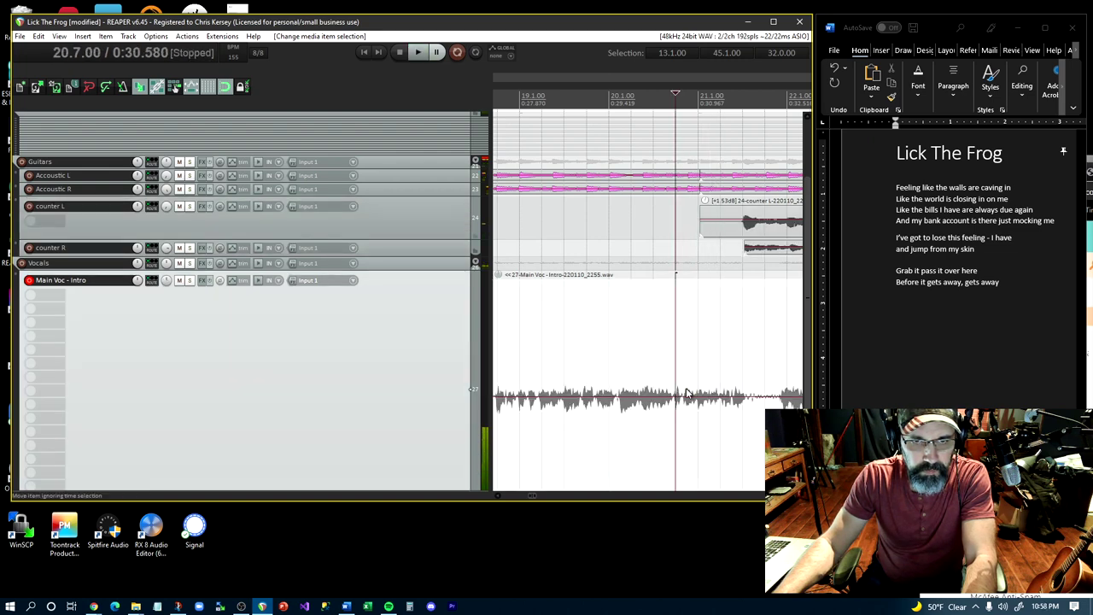
Add a marker named "Lose this feeling" at 21.1.00
click(697, 391)
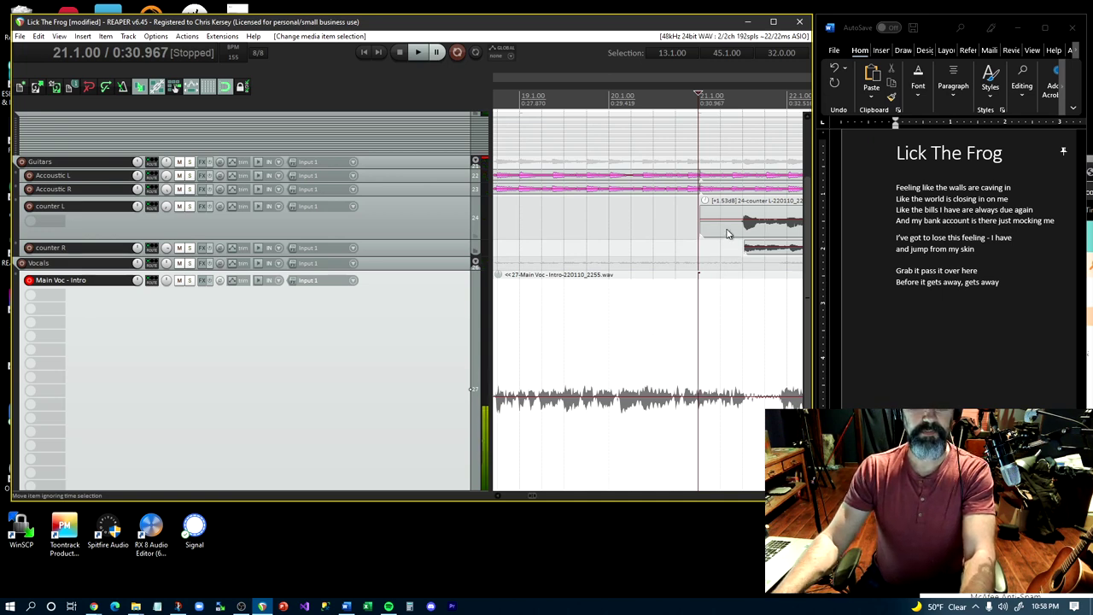
right_click(700, 99)
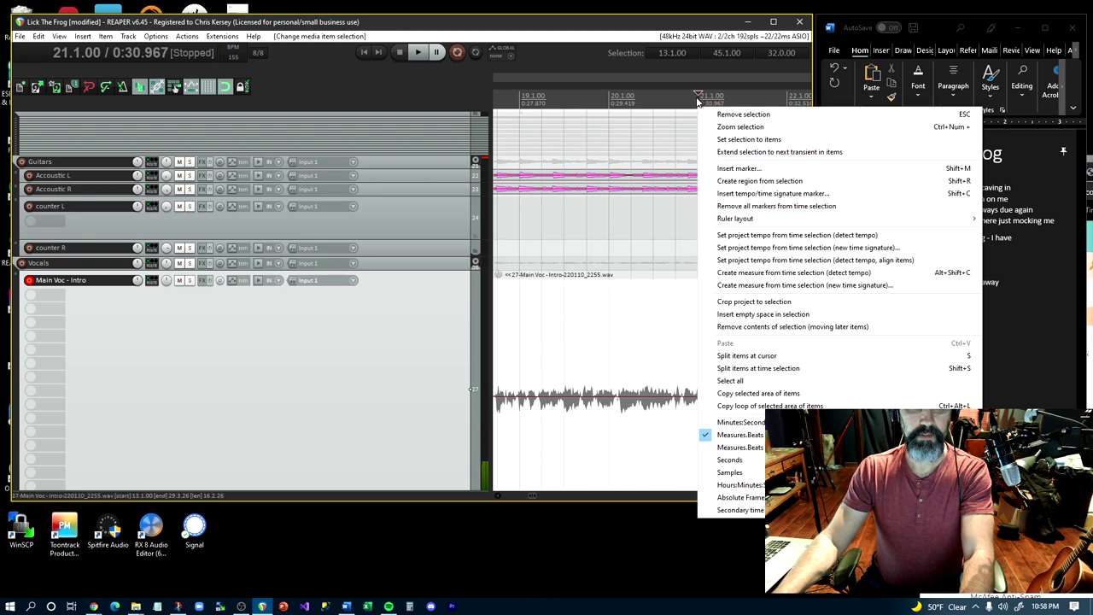
click(726, 168)
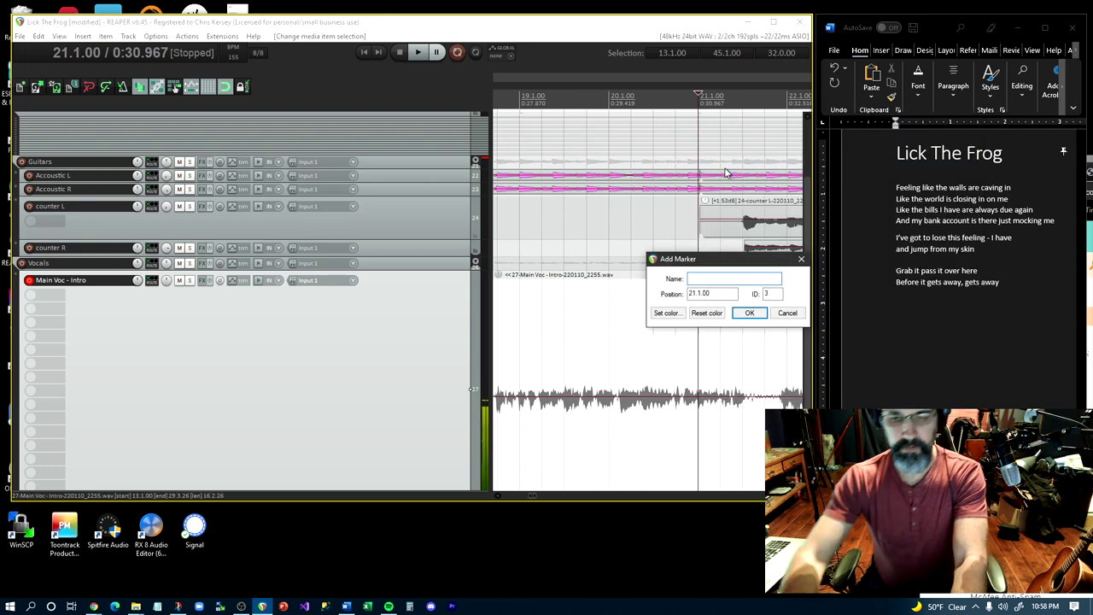
text(Lose this)
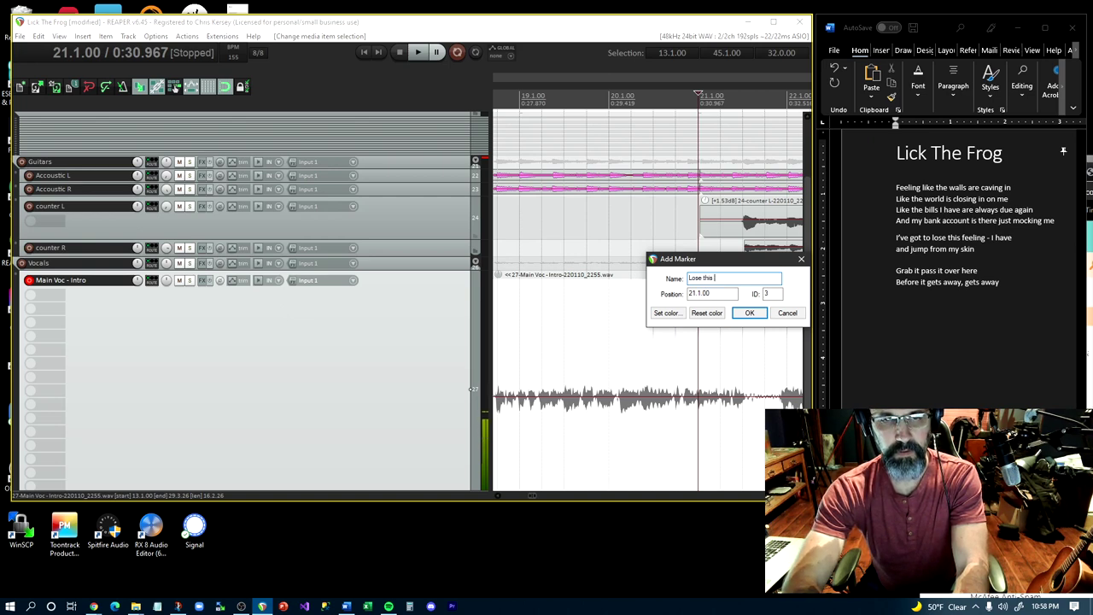
text( feeling)
key(Return)
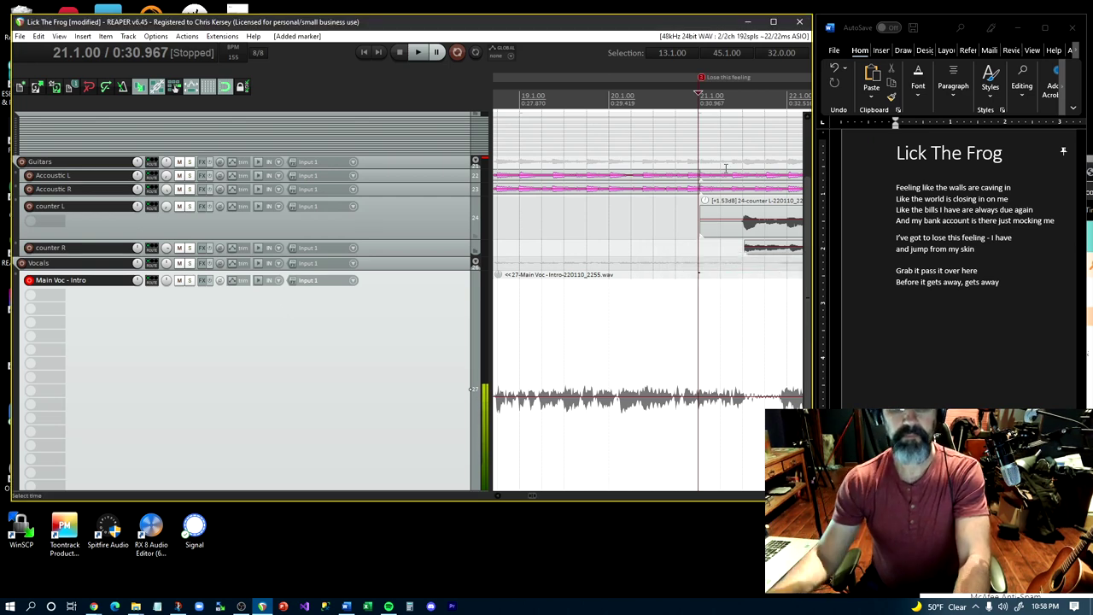
Trim the silent start of the first counter L item up to its first note and enlarge the counter R track
click(709, 221)
drag(700, 213, 738, 233)
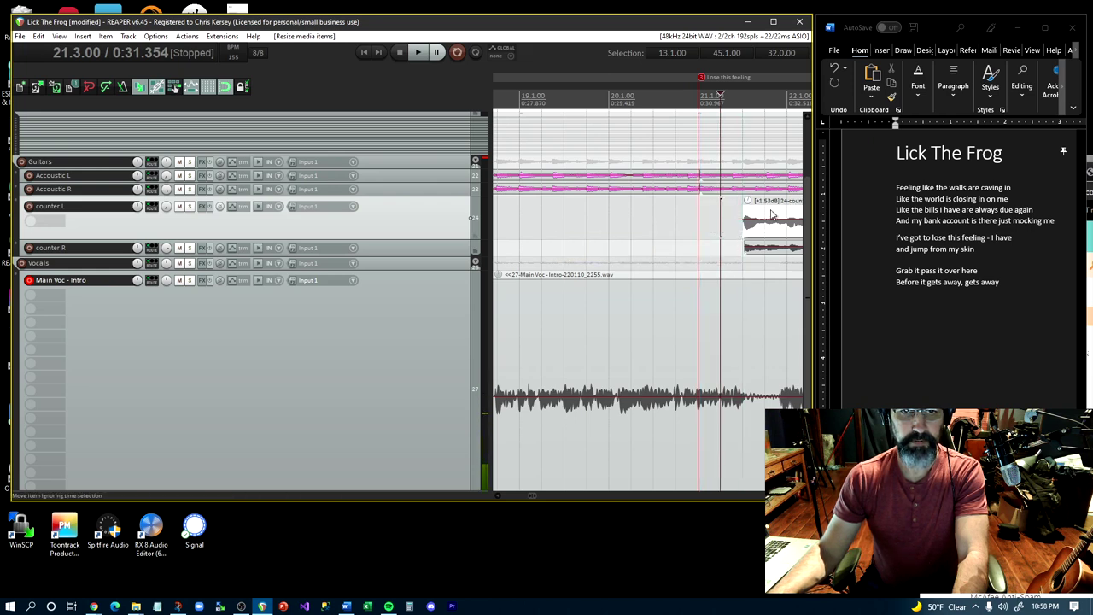
click(771, 224)
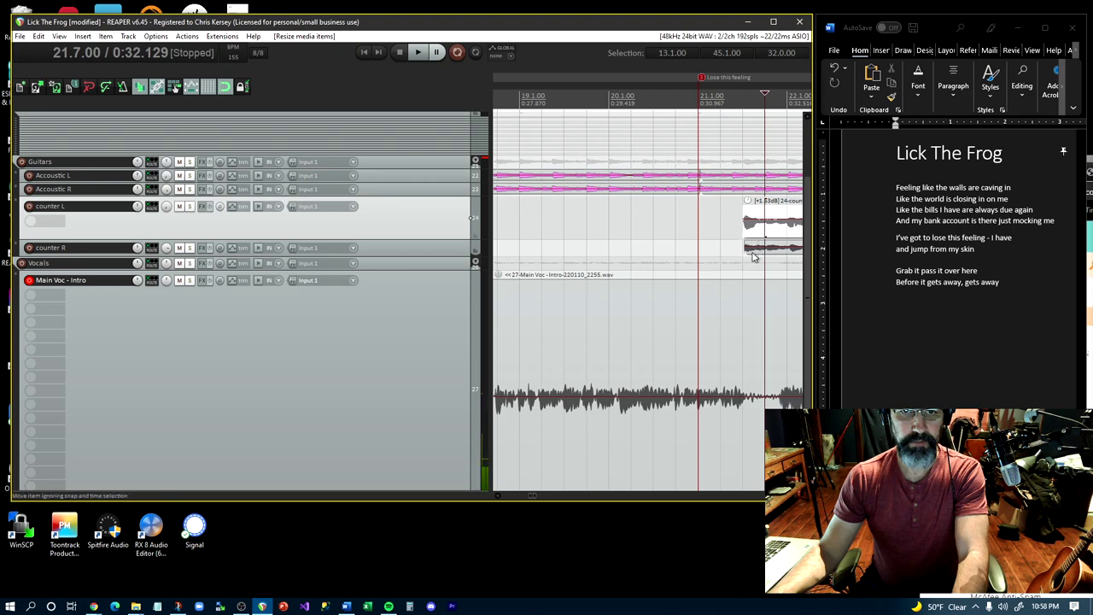
click(753, 256)
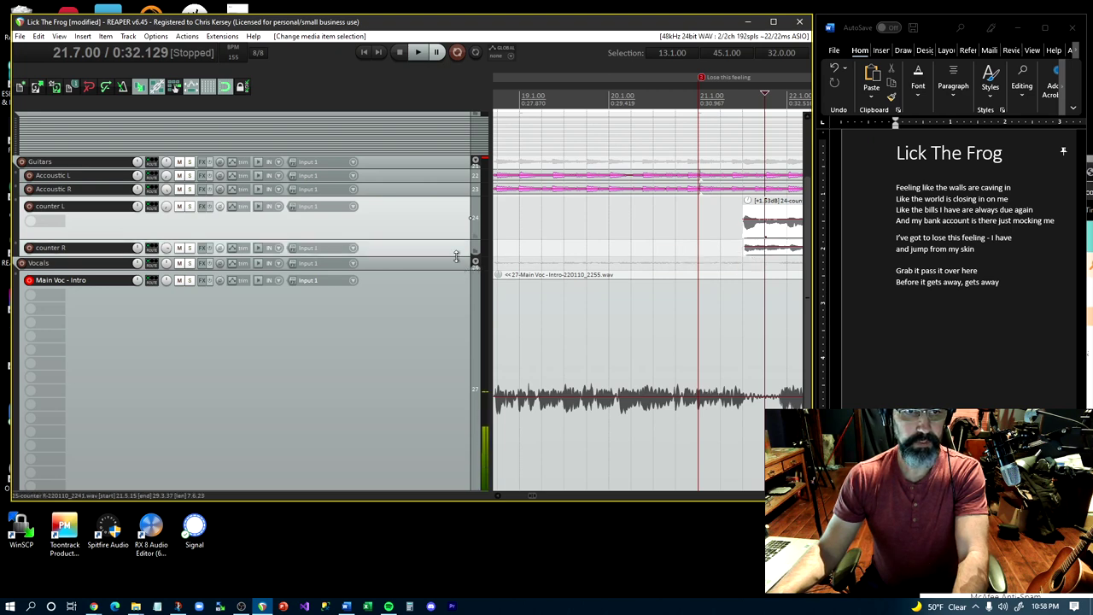
drag(456, 256, 457, 318)
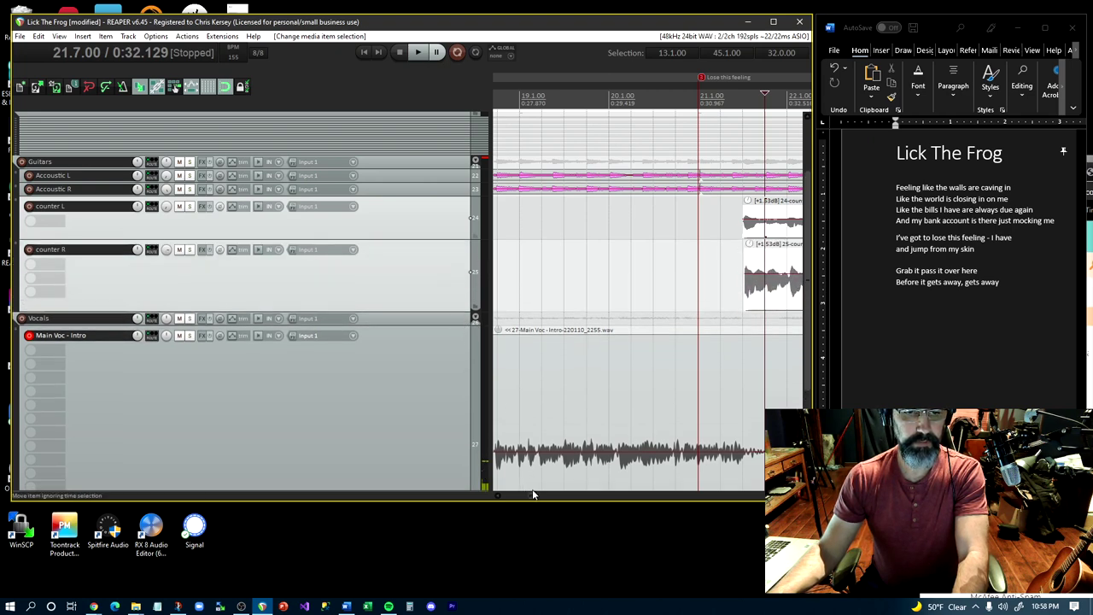
Select all four counter L and counter R items and move them earlier so they start at the "Lose this feeling" marker
drag(535, 494, 552, 494)
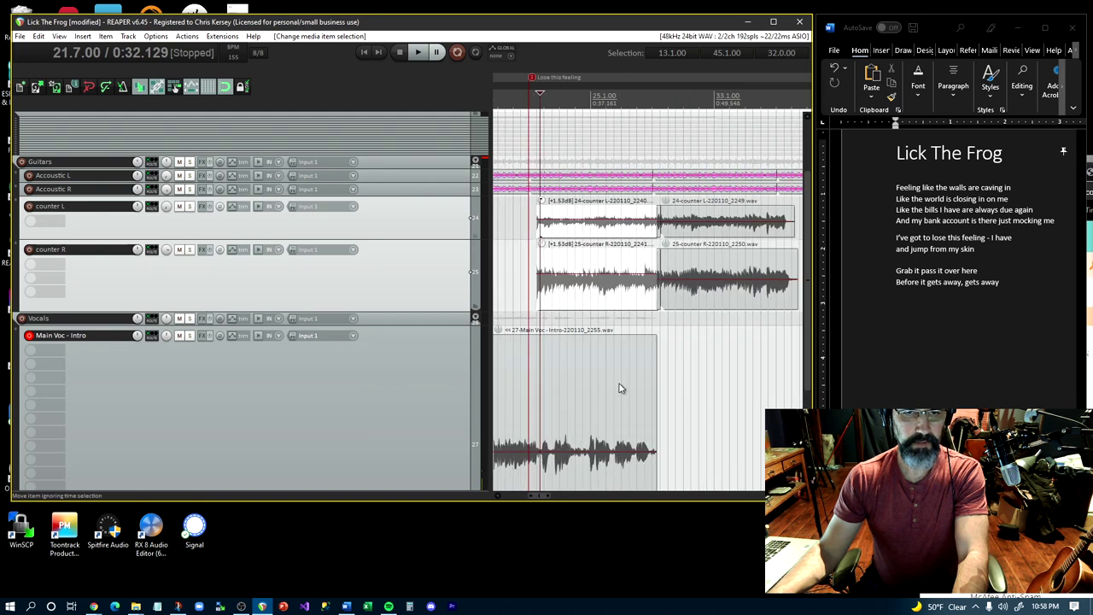
click(672, 239)
ctrl+click(674, 291)
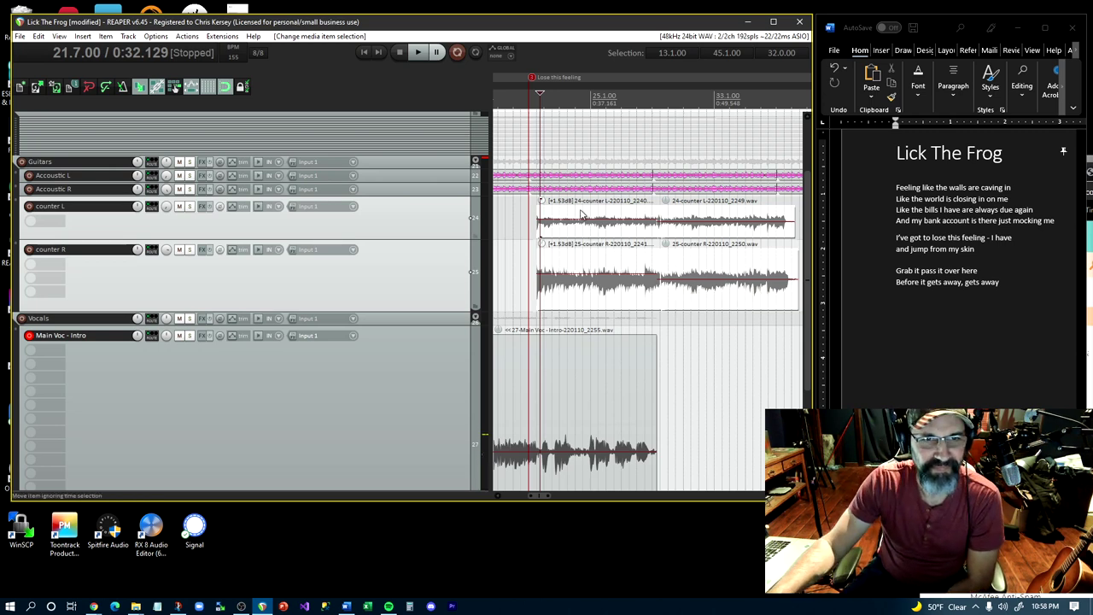
mouse_move(582, 216)
mouse_down()
mouse_move(531, 219)
mouse_move(572, 221)
mouse_up()
scroll(532, 245, up, 10)
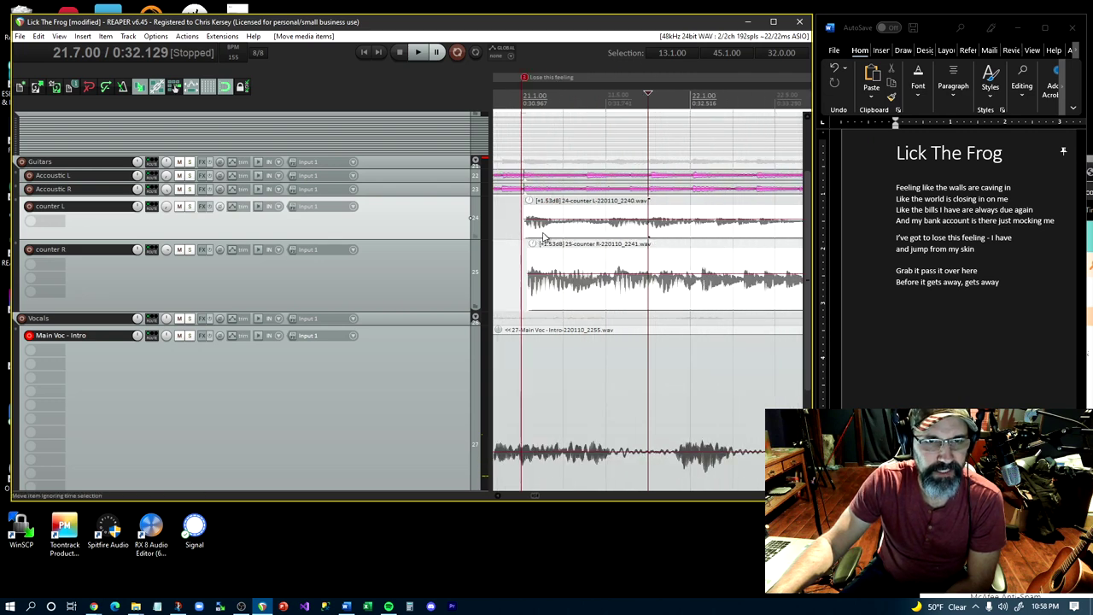
scroll(543, 236, up, 3)
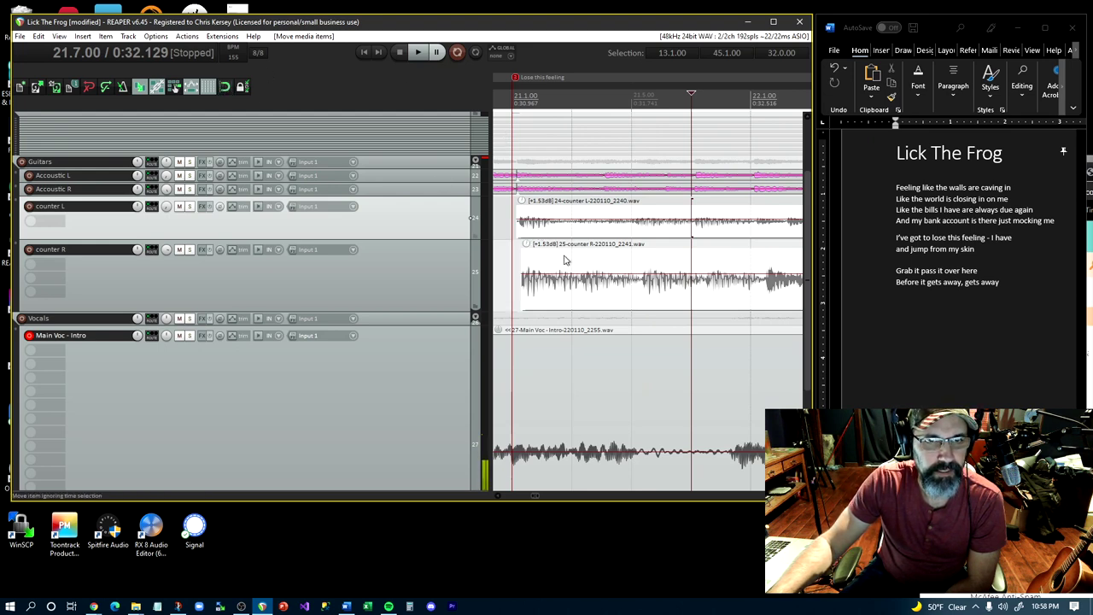
Nudge the counter L and counter R items onto the "Lose this feeling" marker and play the alignment back from about 18.4
drag(563, 260, 555, 265)
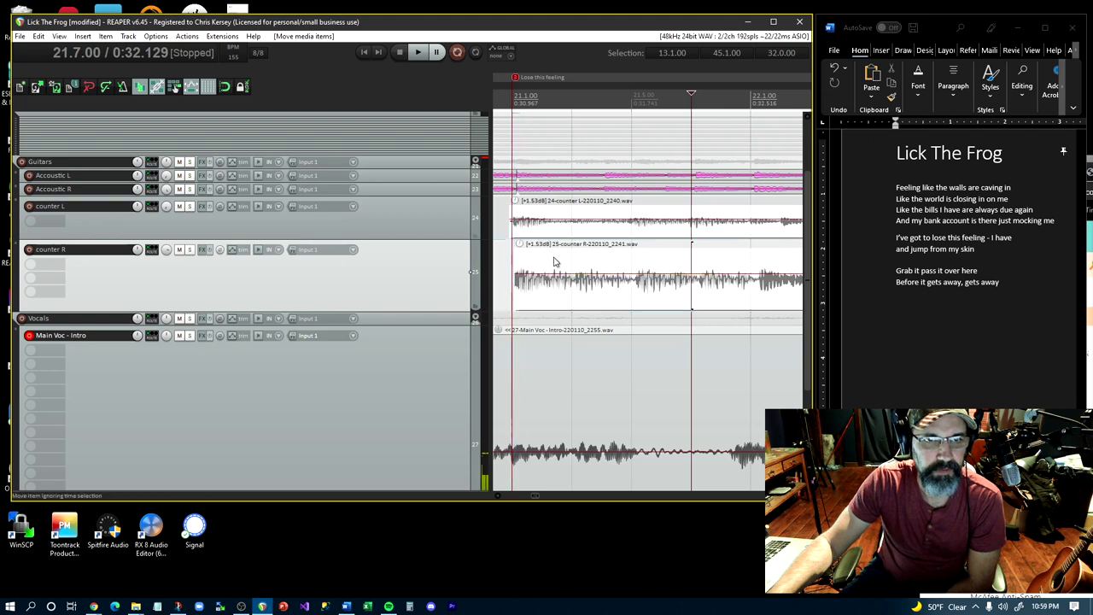
scroll(536, 98, down, 5)
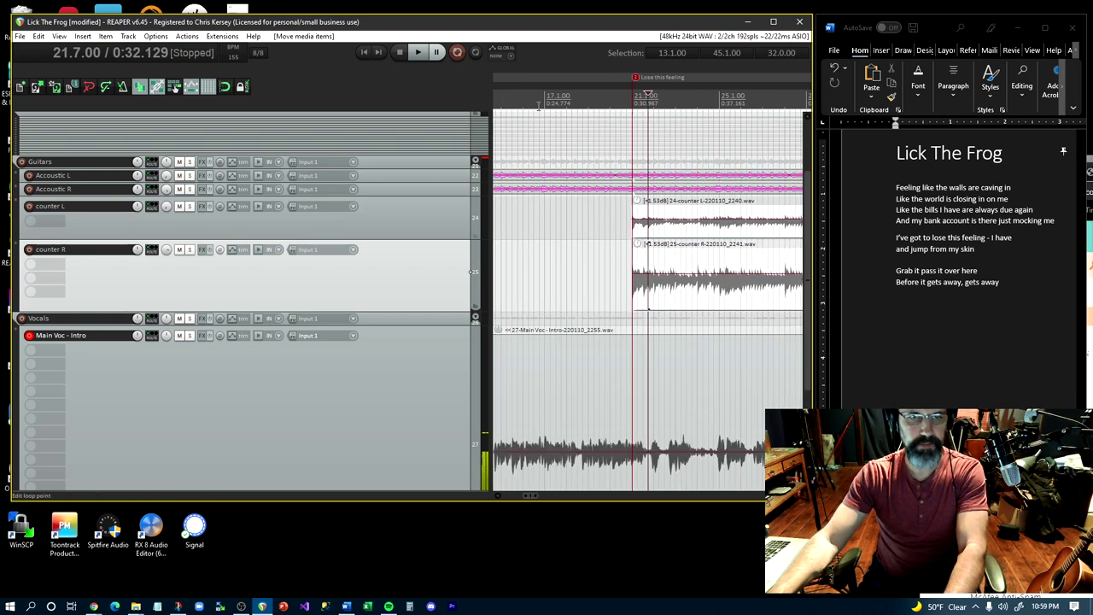
click(577, 94)
key(space)
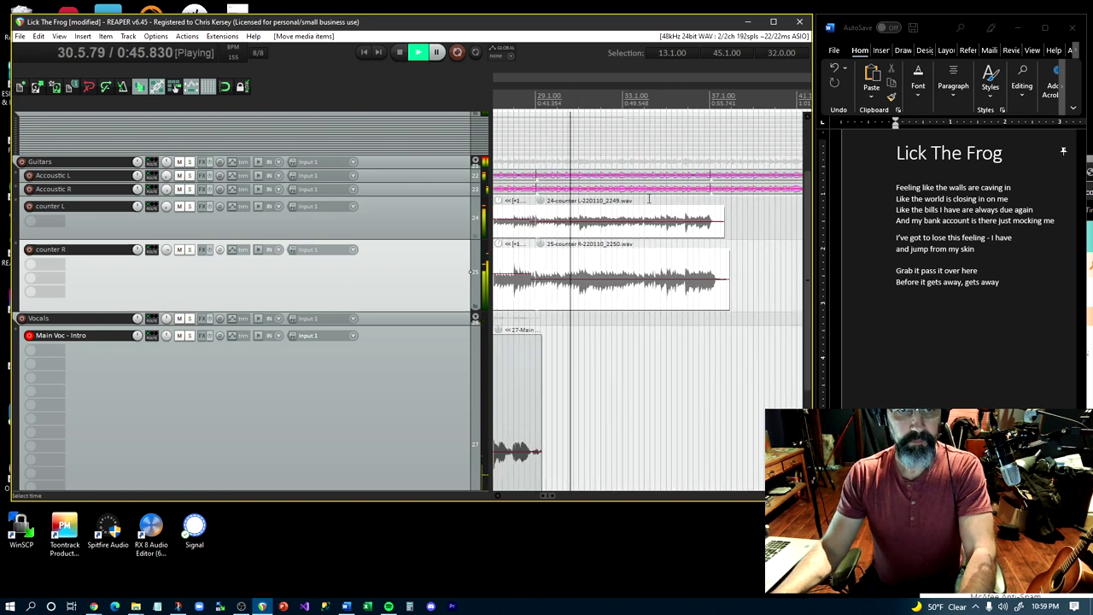
key(space)
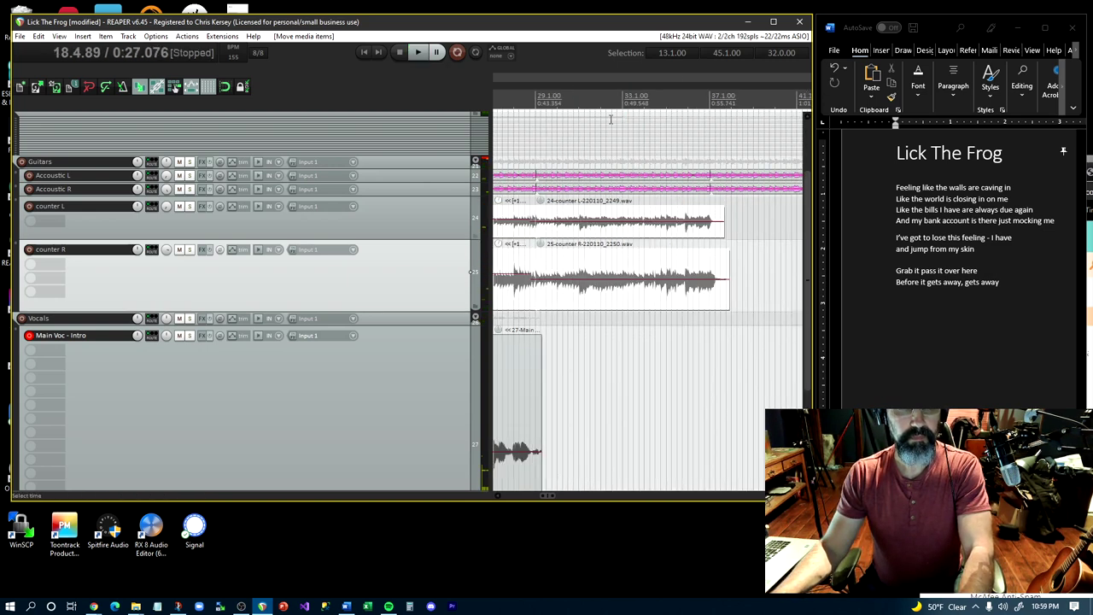
Clear the item selection, enlarge the Master Mixes and Mix 1 tracks, and select Mix 1
scroll(610, 120, down, 5)
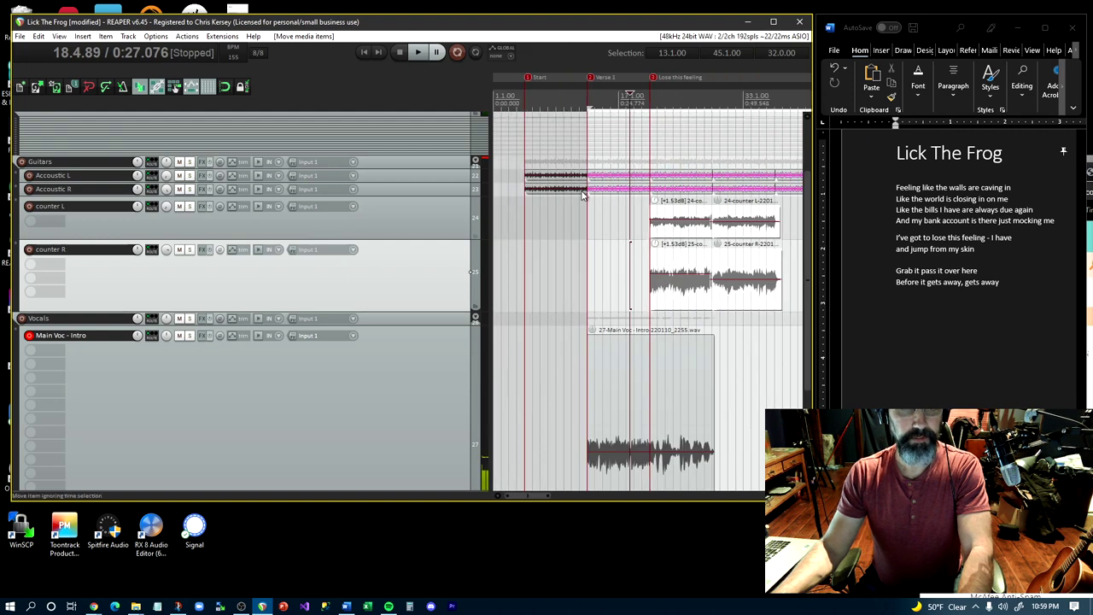
click(548, 244)
click(408, 231)
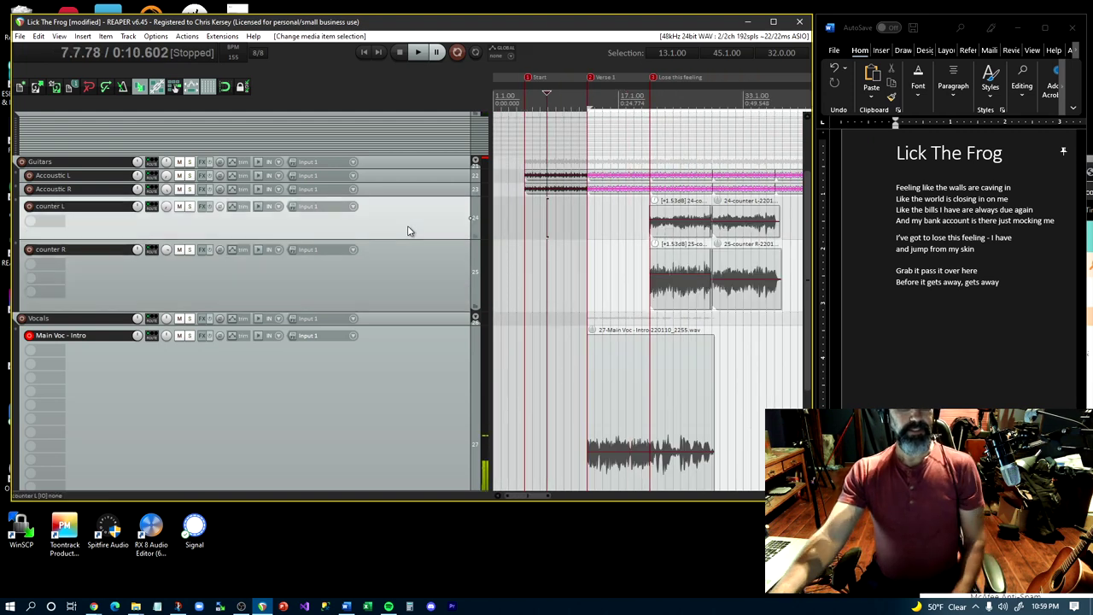
scroll(407, 231, up, 3)
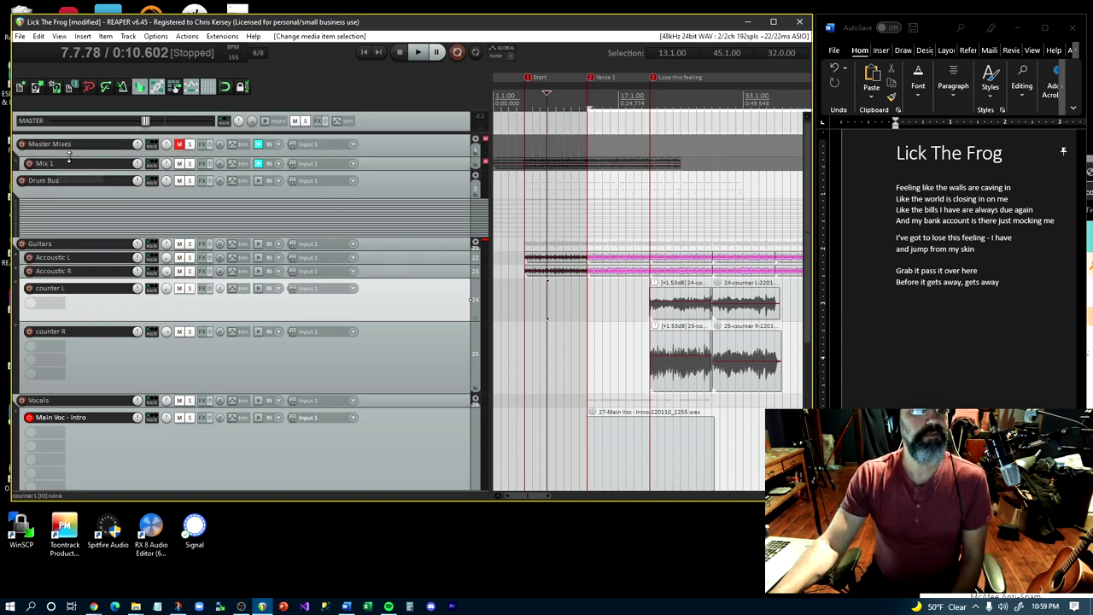
drag(449, 157, 410, 324)
click(405, 297)
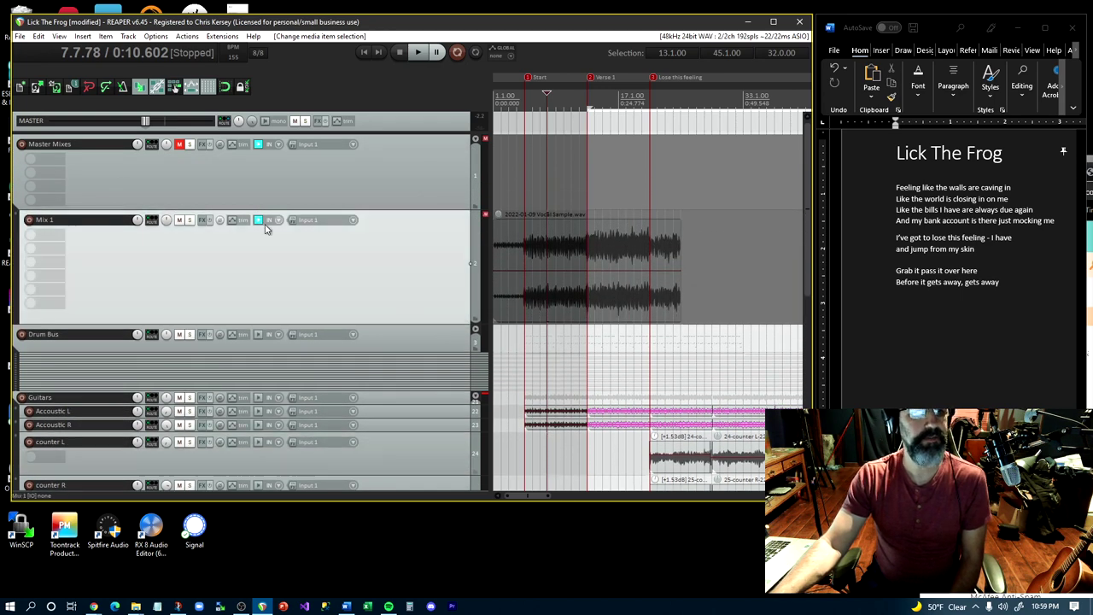
Solo the Mix 1 track and unmute Master Mixes, trying playback from about 10.1
click(190, 220)
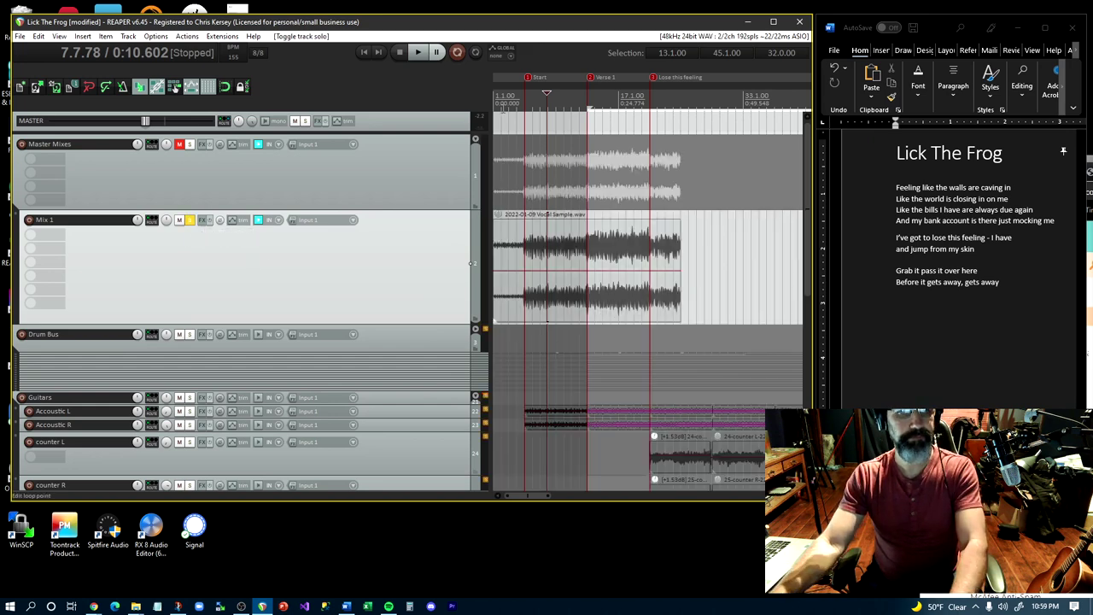
click(563, 86)
key(space)
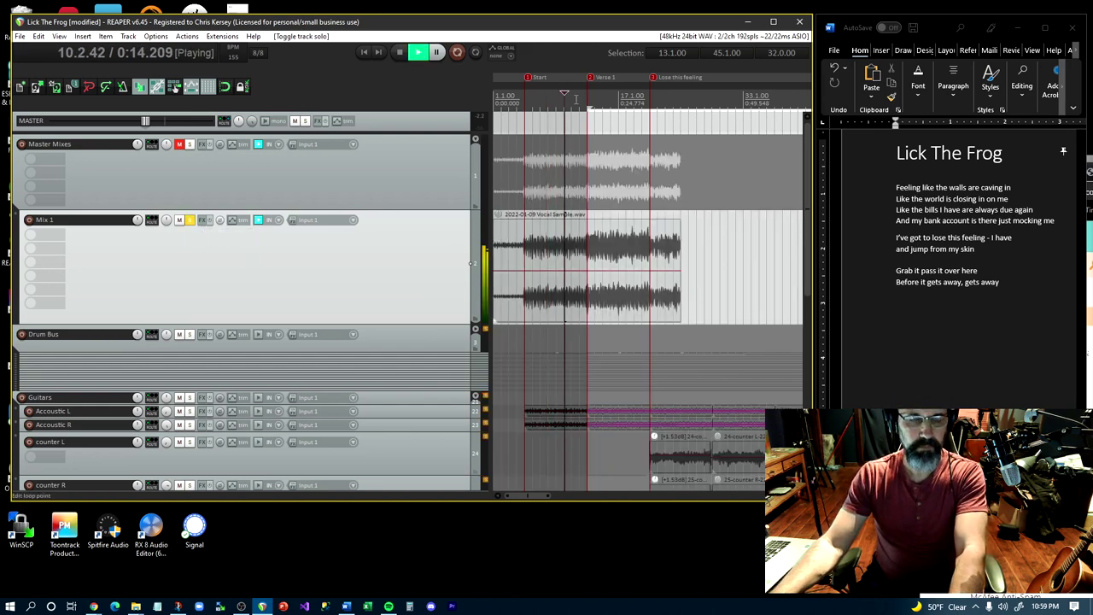
key(space)
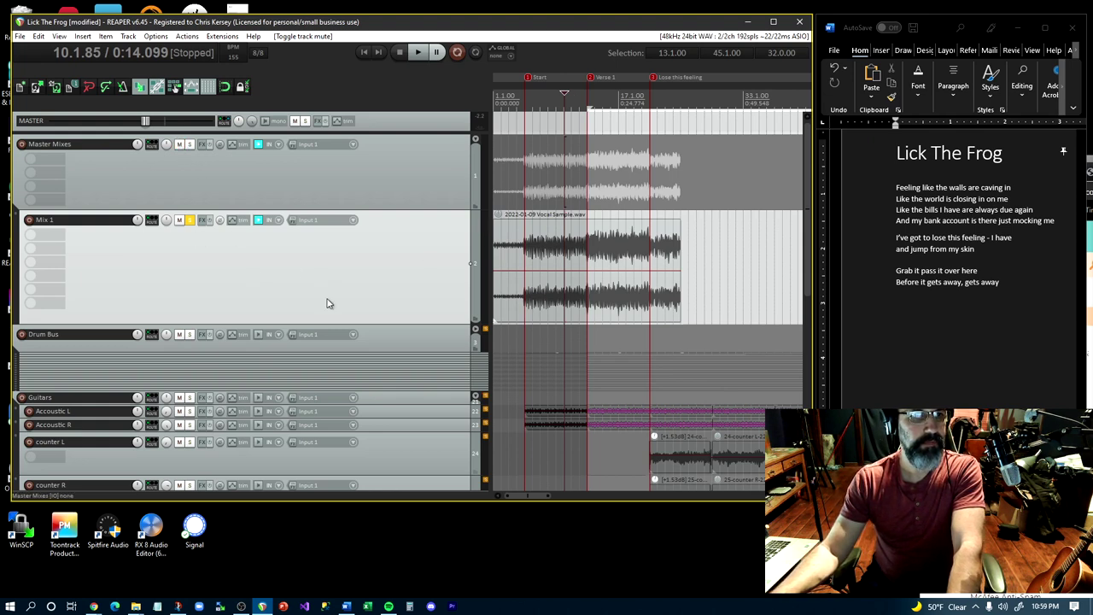
Play the soloed Mix 1 vocal sample from 10.1.85 and again from 8.7.01
key(space)
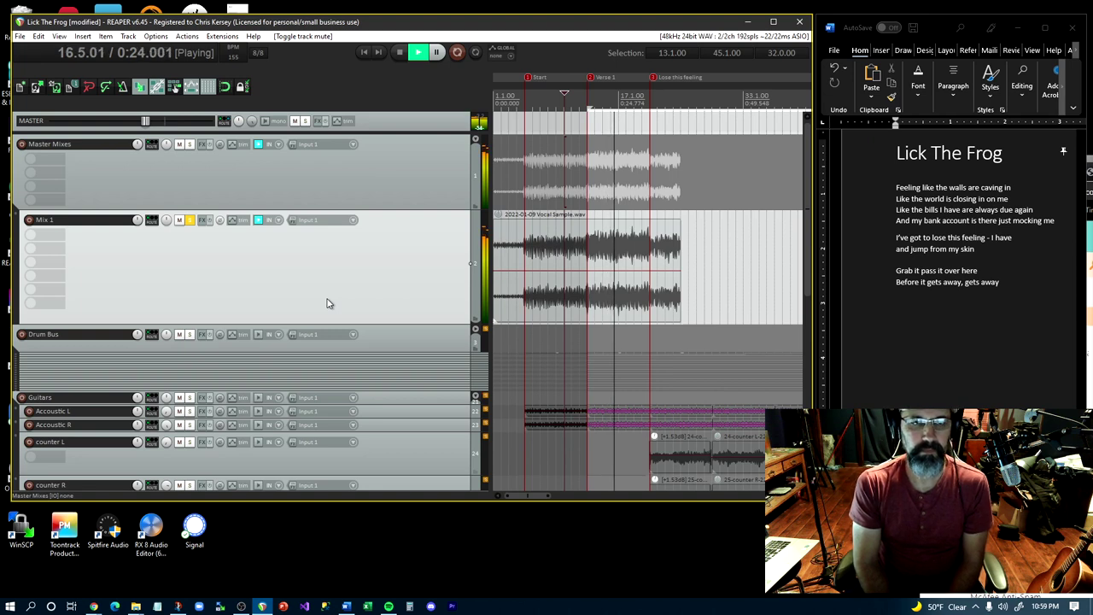
key(space)
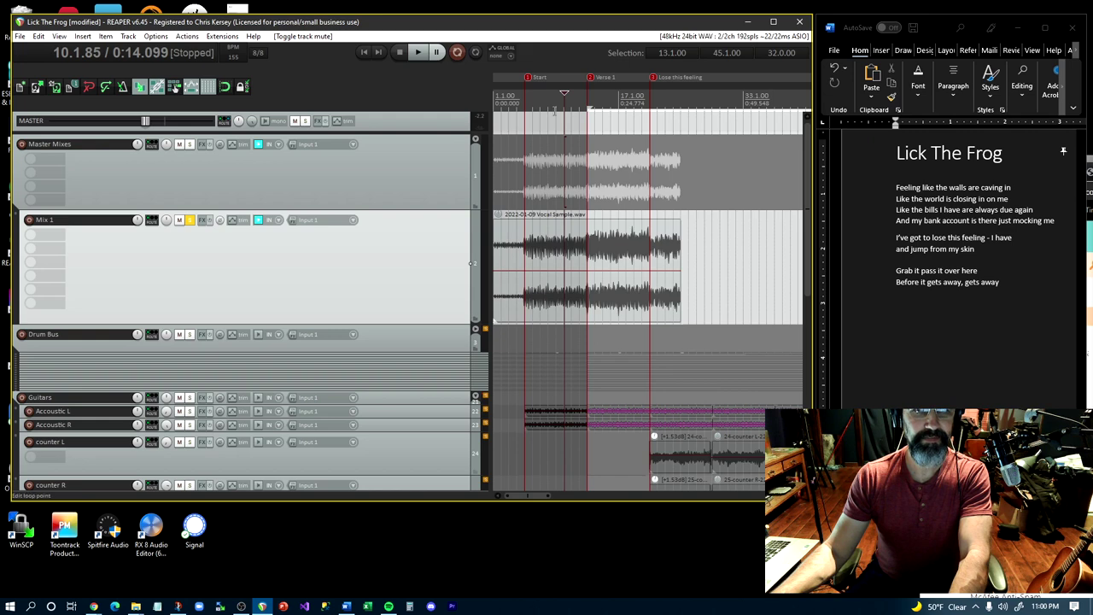
key(space)
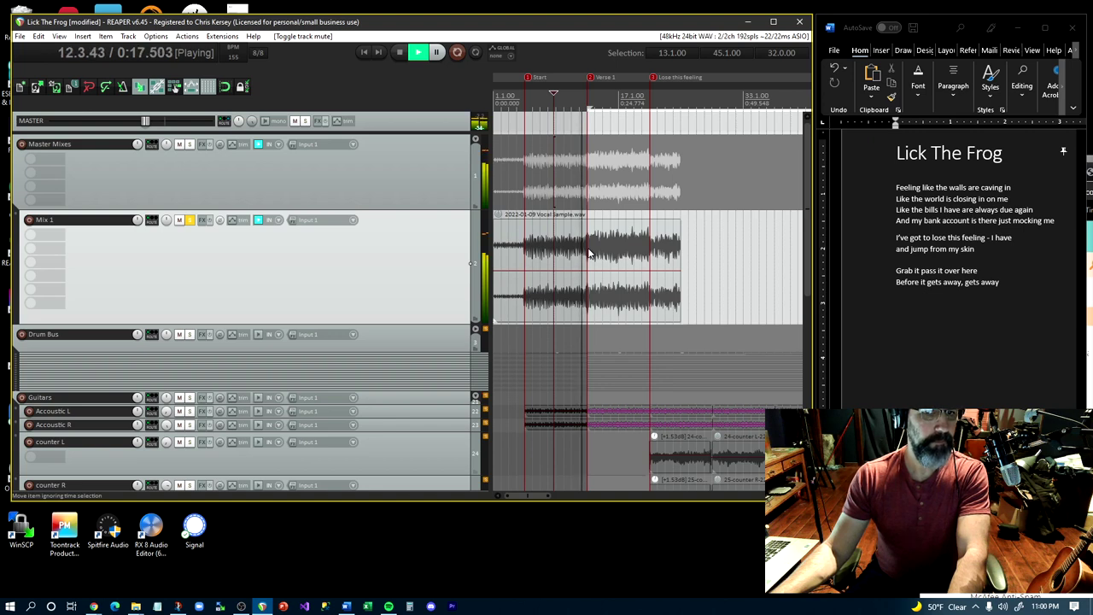
key(space)
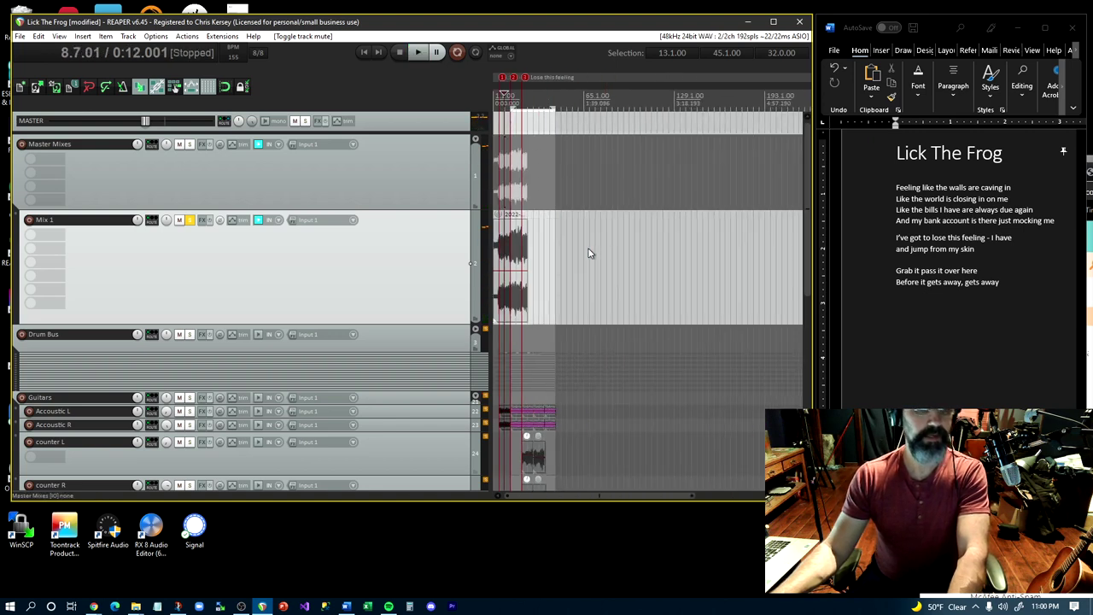
Turn off solo on the Mix 1 track
scroll(587, 252, up, 2)
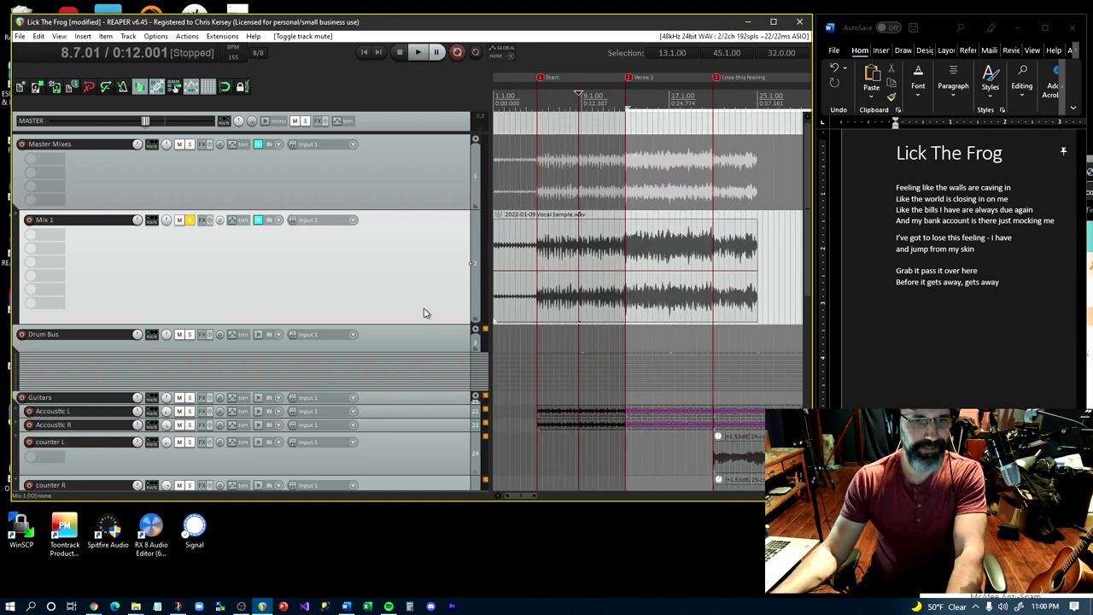
scroll(424, 313, down, 5)
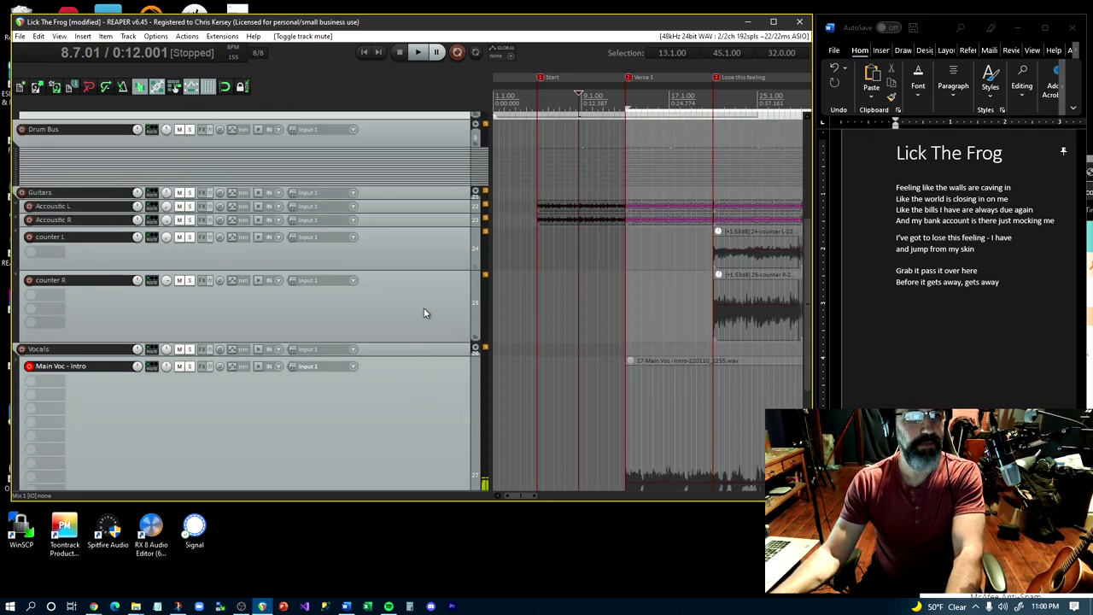
scroll(423, 312, up, 5)
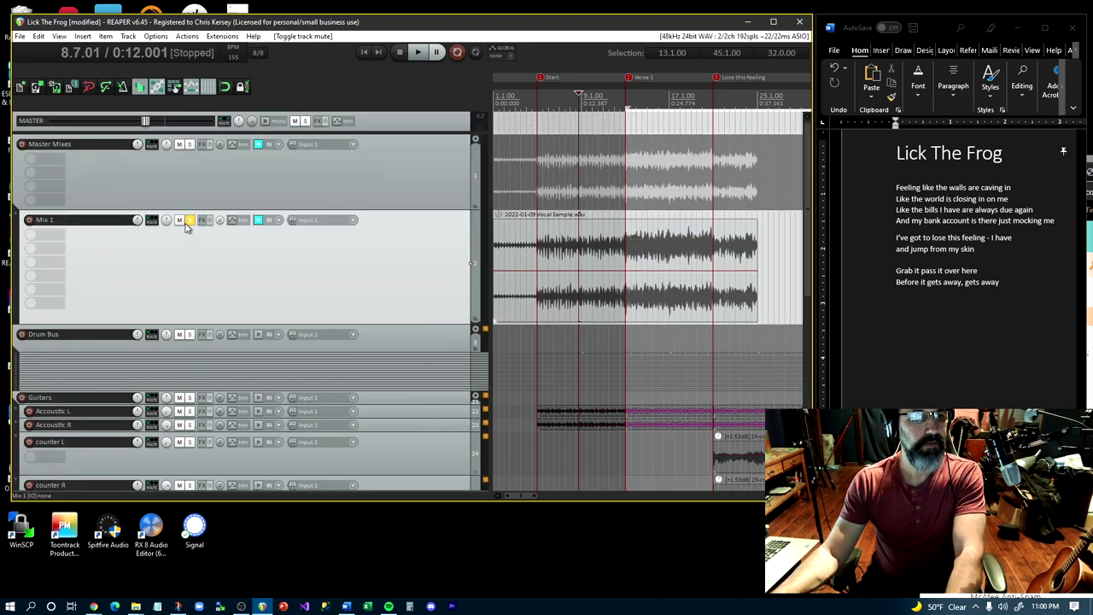
click(190, 220)
scroll(377, 260, down, 1)
scroll(375, 255, down, 3)
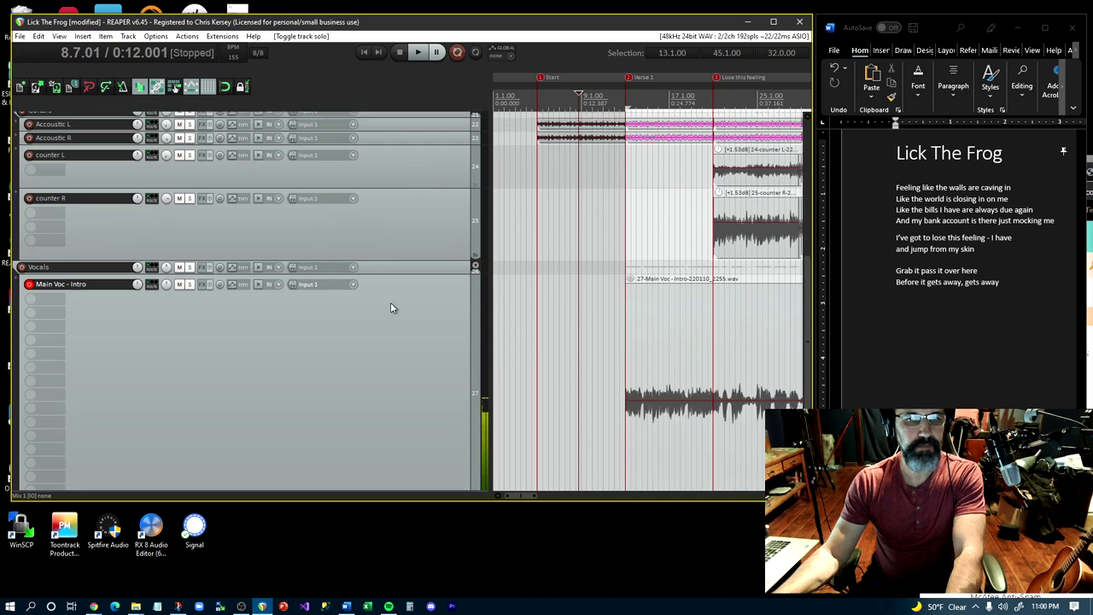
Select the Main Voc - Intro track and reduce its height
click(390, 303)
scroll(390, 325, down, 1)
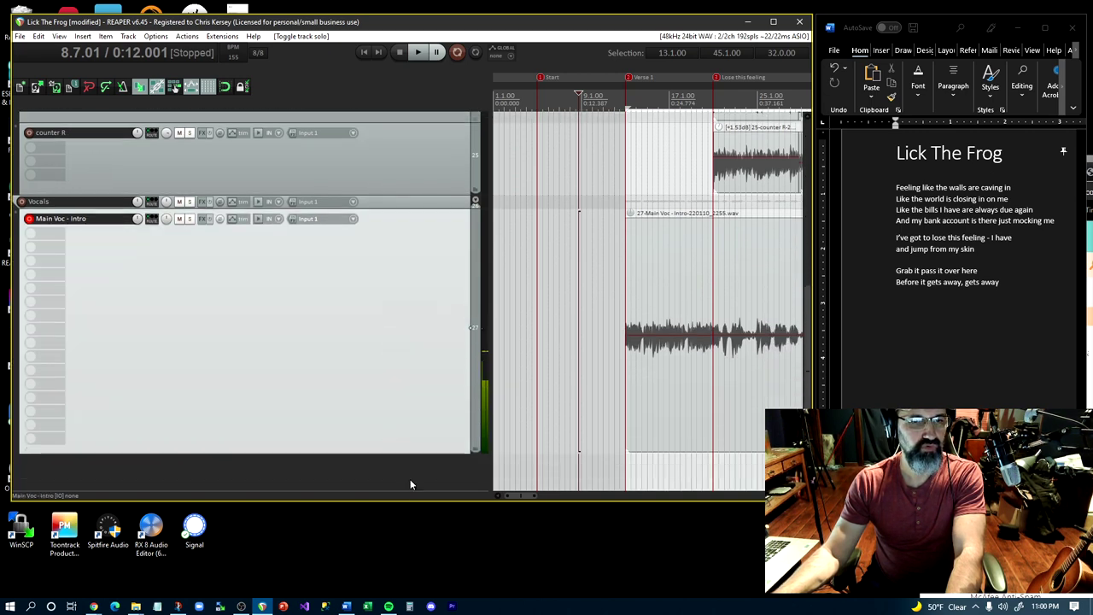
drag(410, 454, 439, 367)
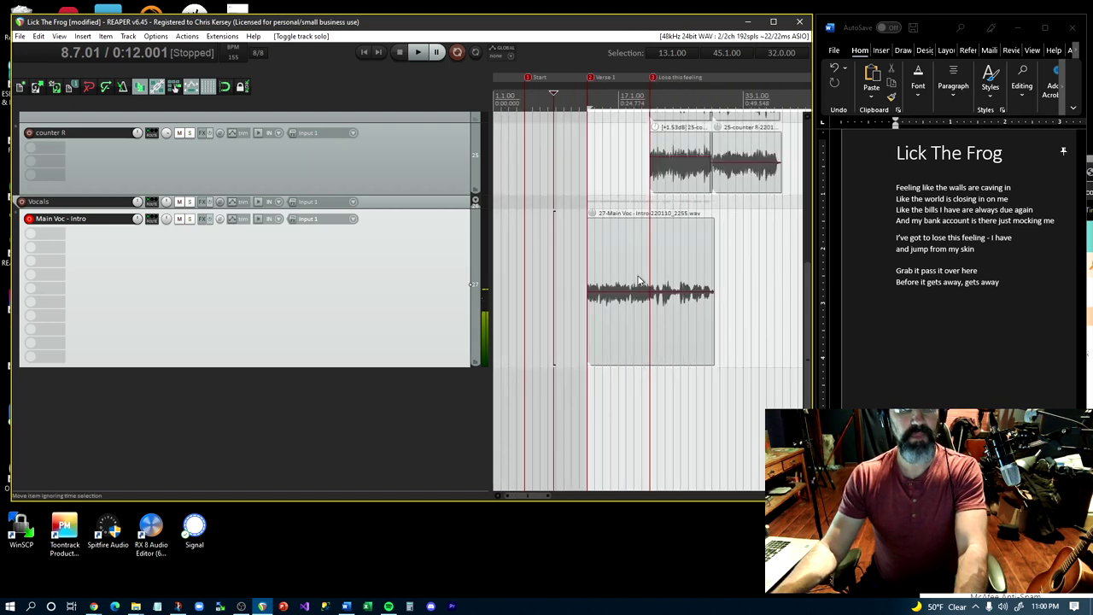
Select both counter L items and group them
scroll(651, 266, down, 2)
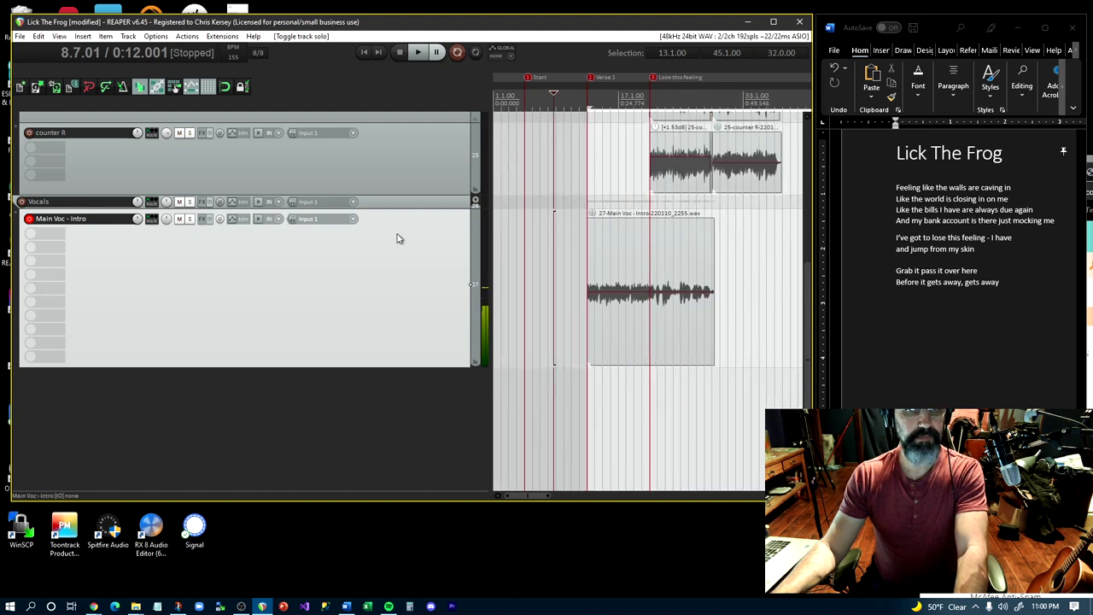
scroll(396, 239, up, 3)
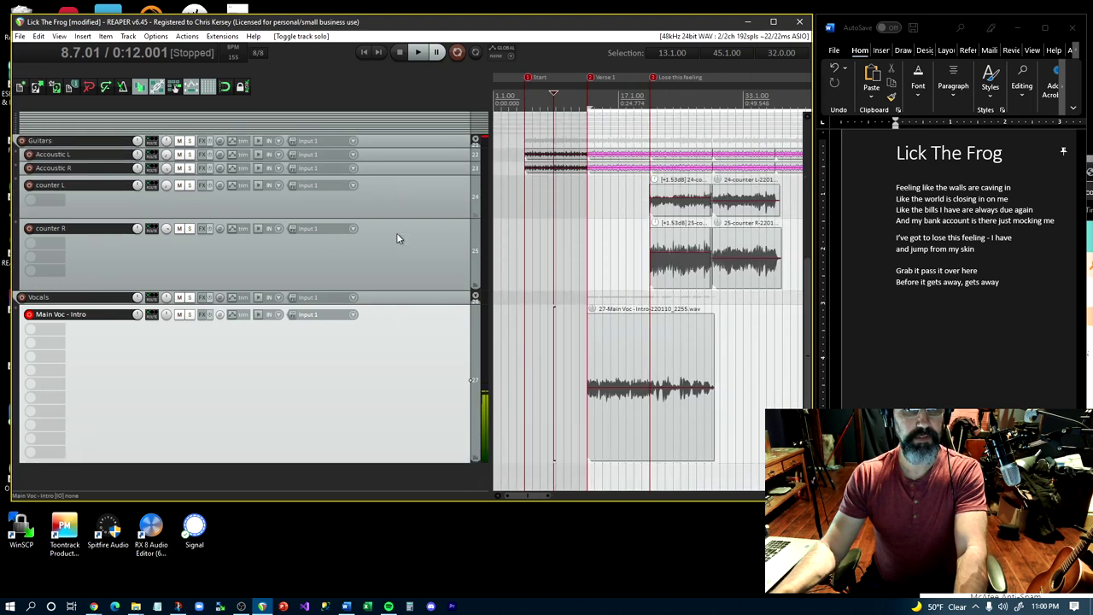
click(683, 192)
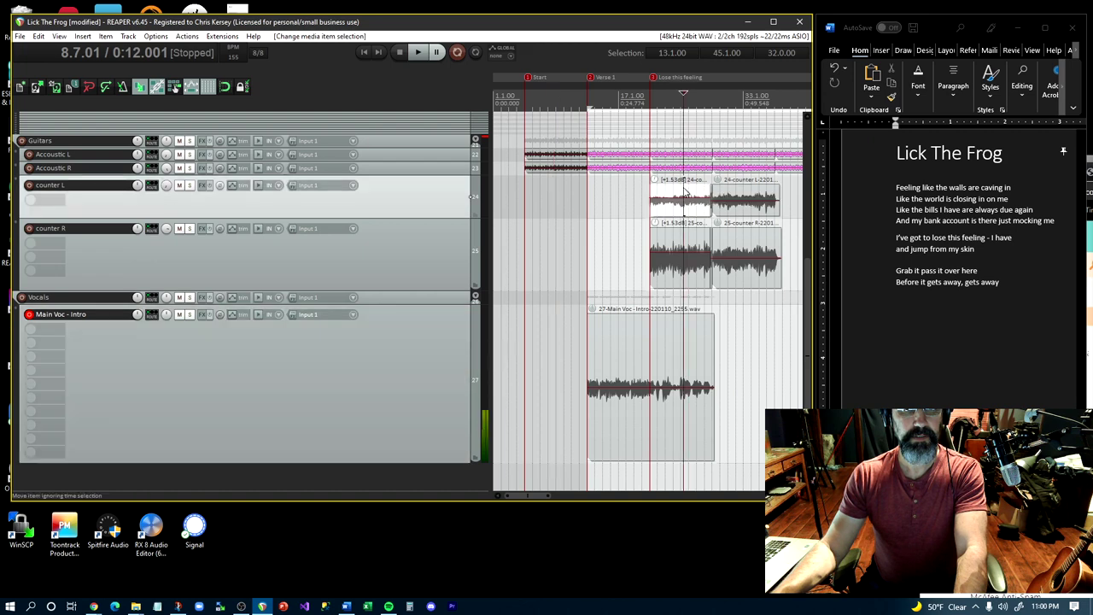
ctrl+click(688, 242)
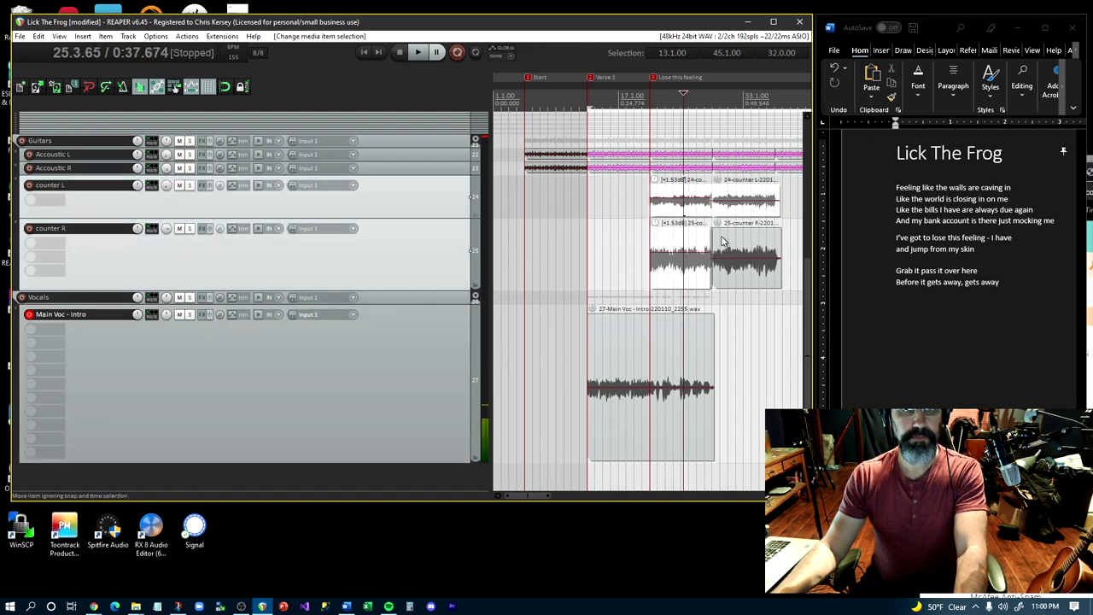
click(693, 195)
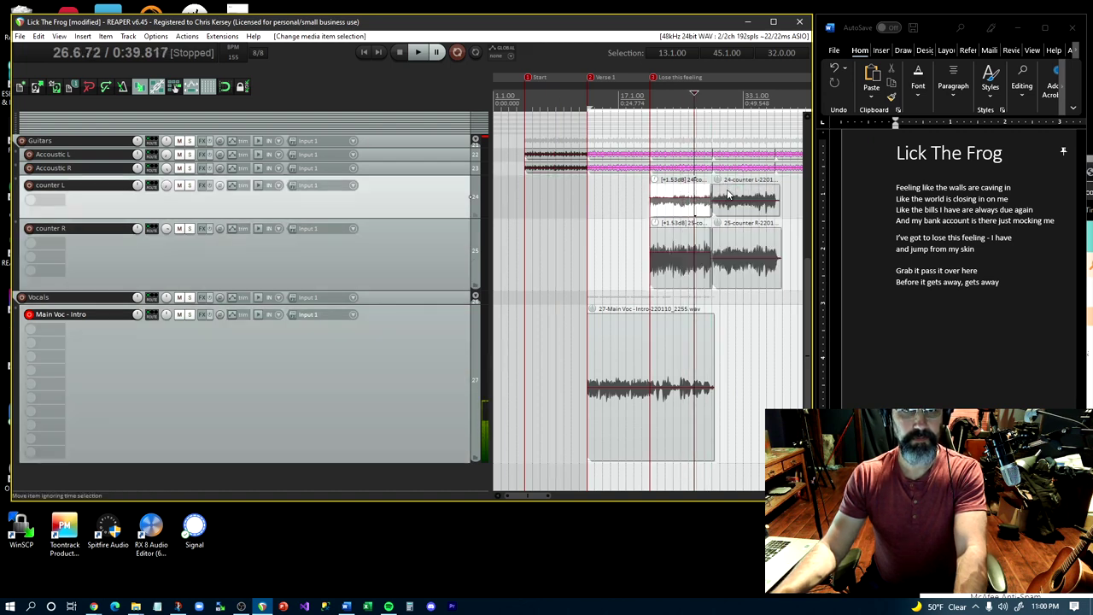
right_click(734, 195)
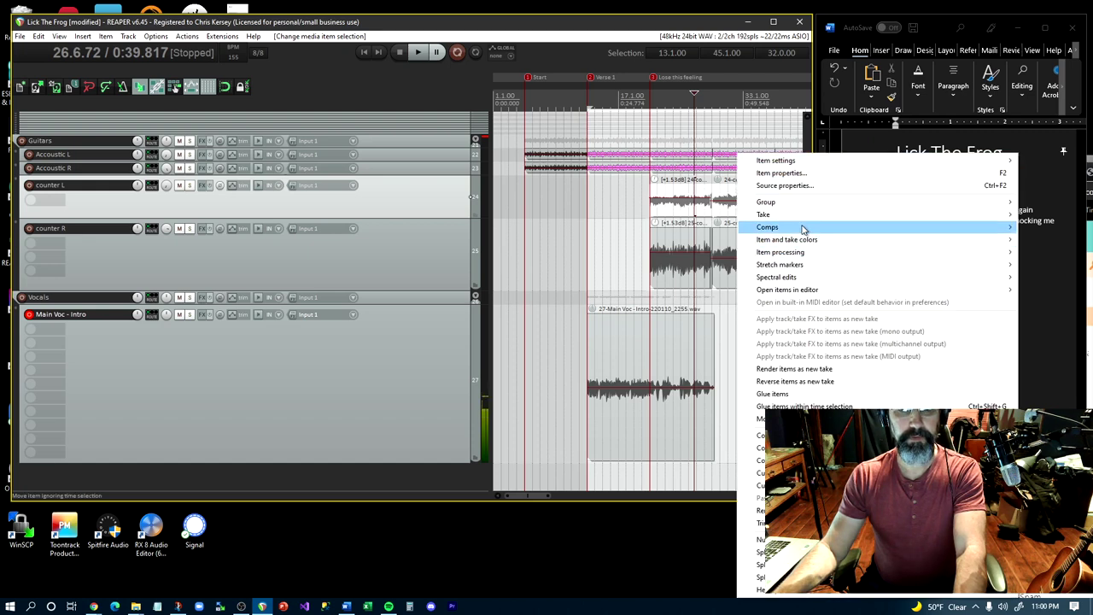
mouse_move(800, 206)
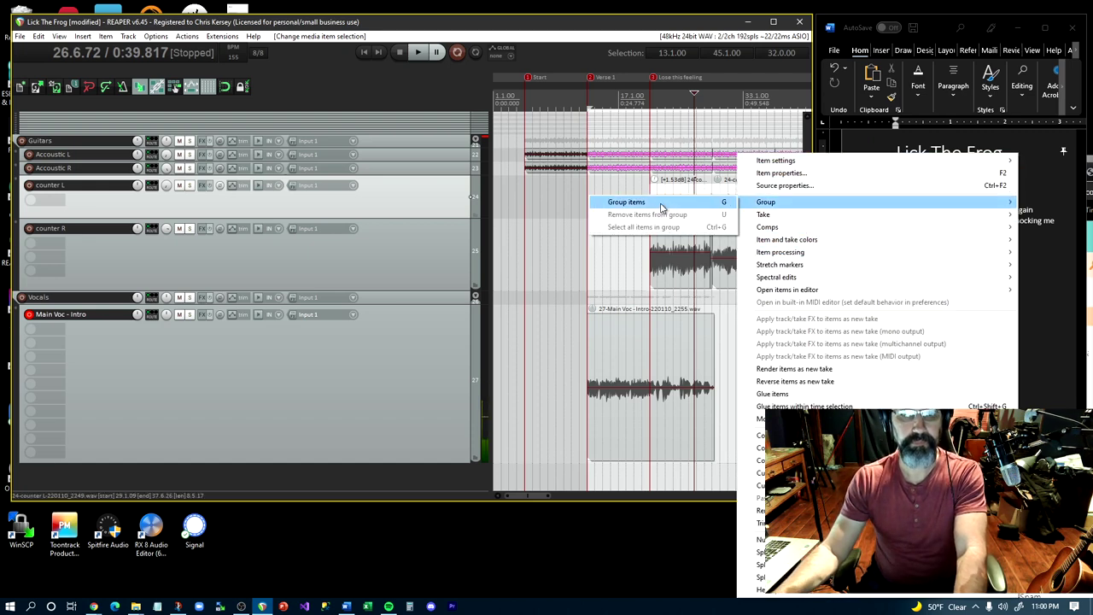
click(659, 203)
Select both counter R items and glue them into one item
click(700, 239)
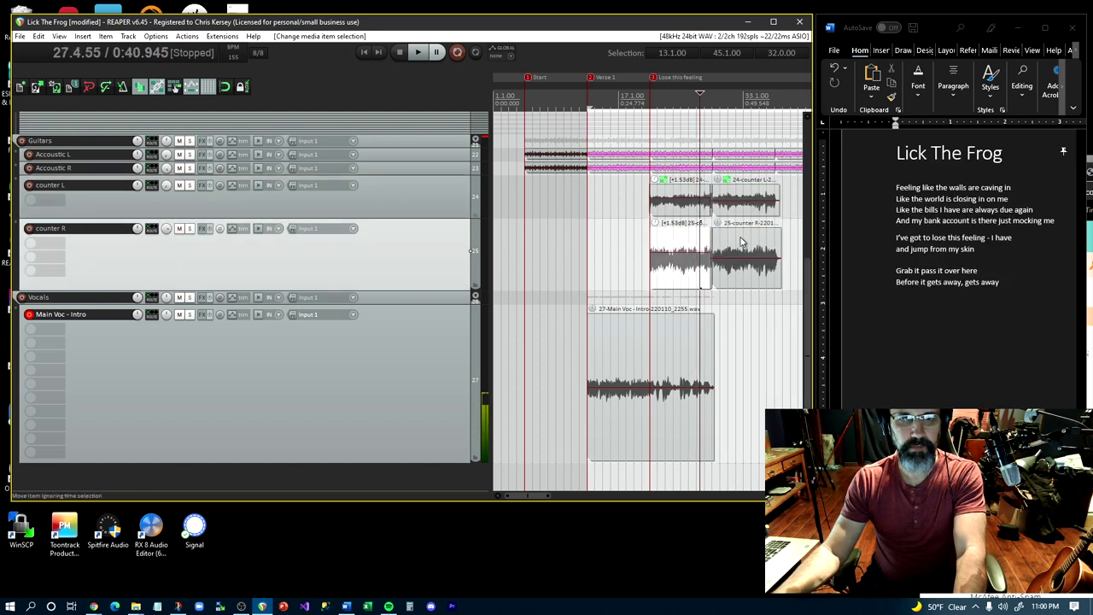
right_click(739, 241)
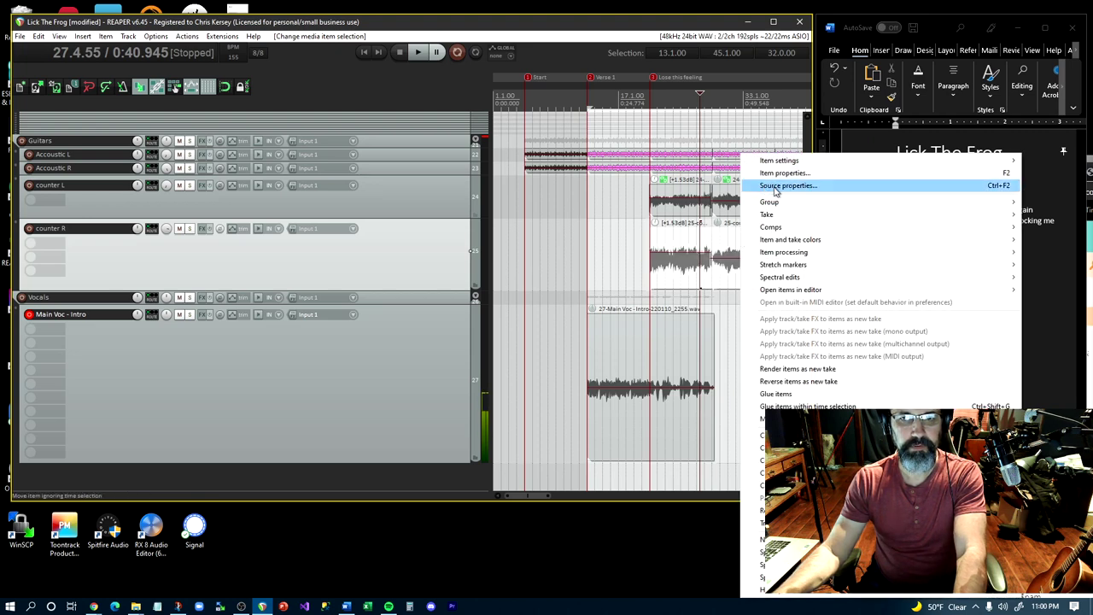
mouse_move(783, 216)
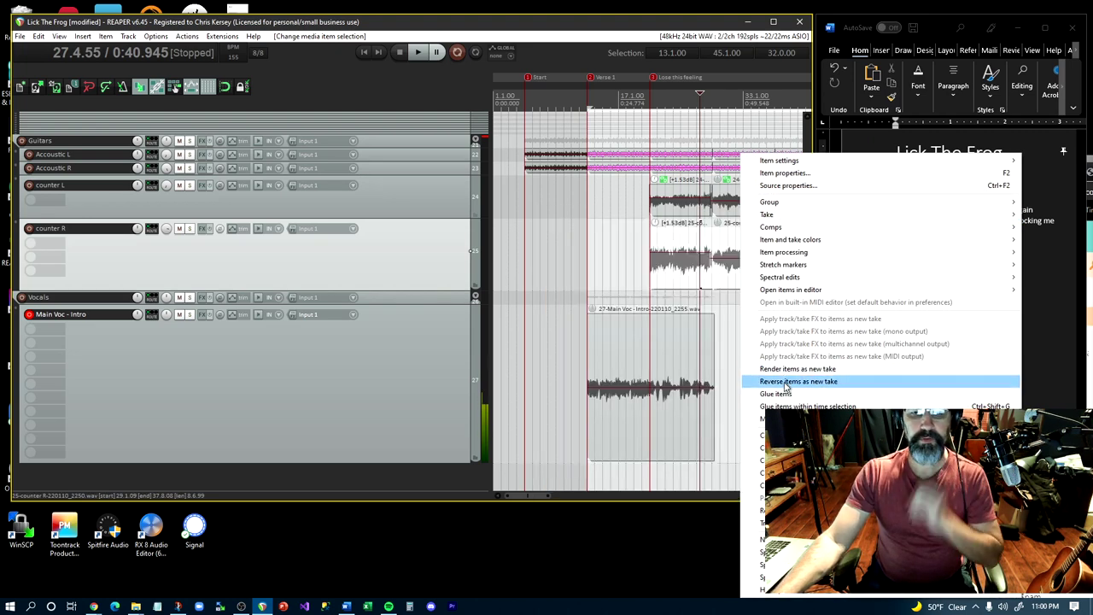
click(773, 393)
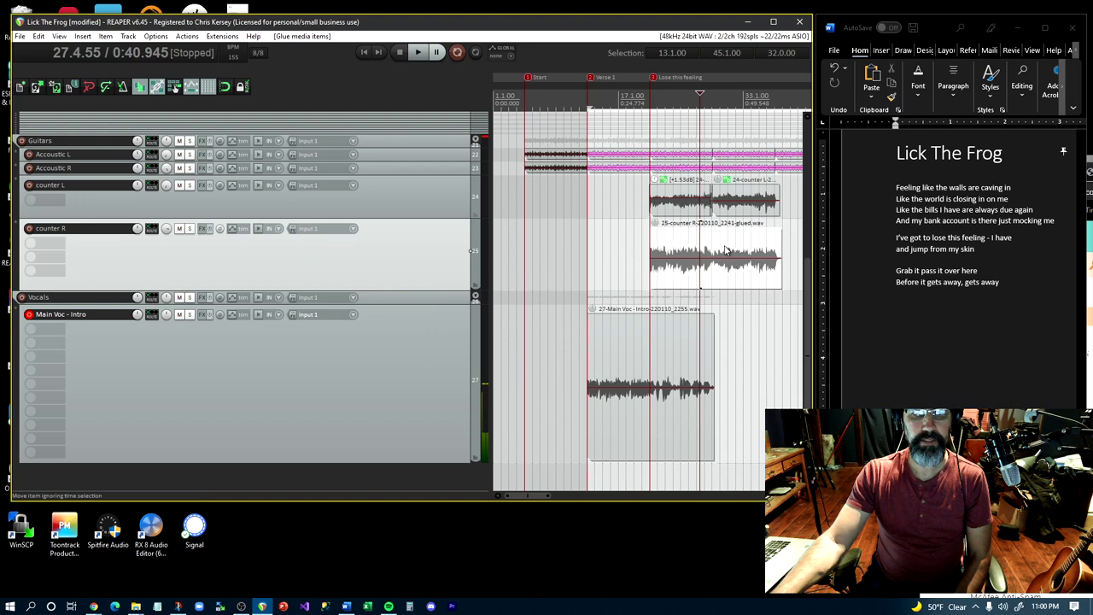
Select the two grouped counter L items and remove them from their group
click(680, 197)
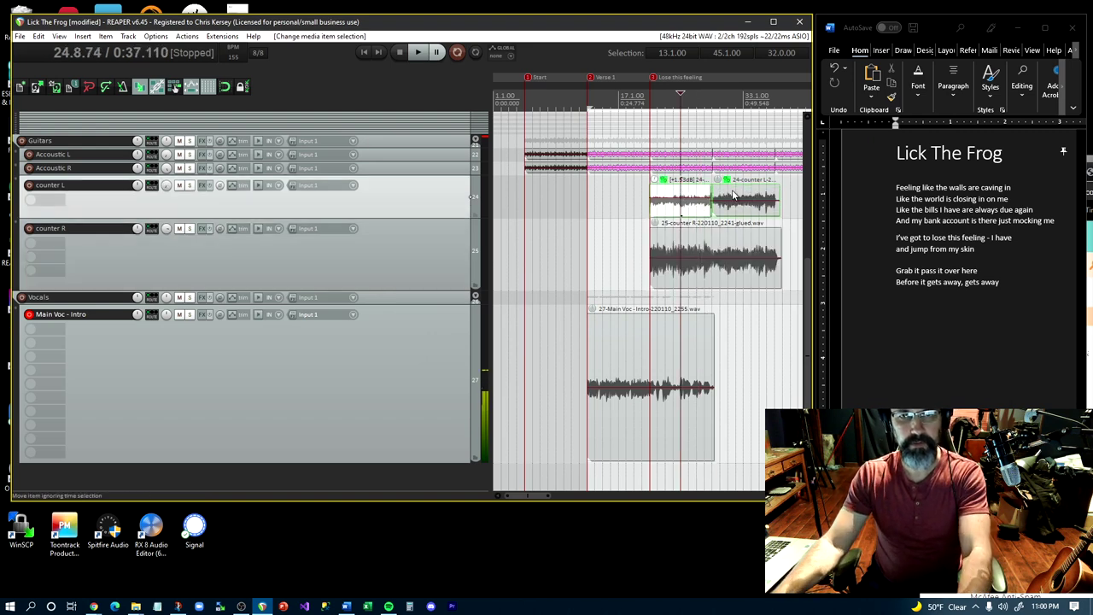
right_click(733, 195)
mouse_move(768, 205)
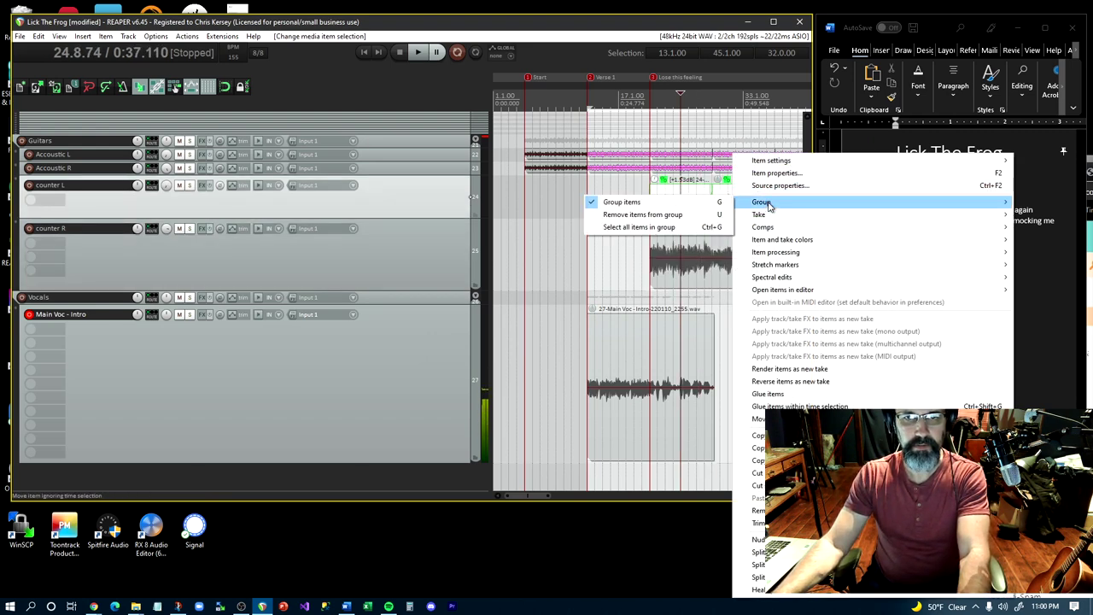
click(705, 219)
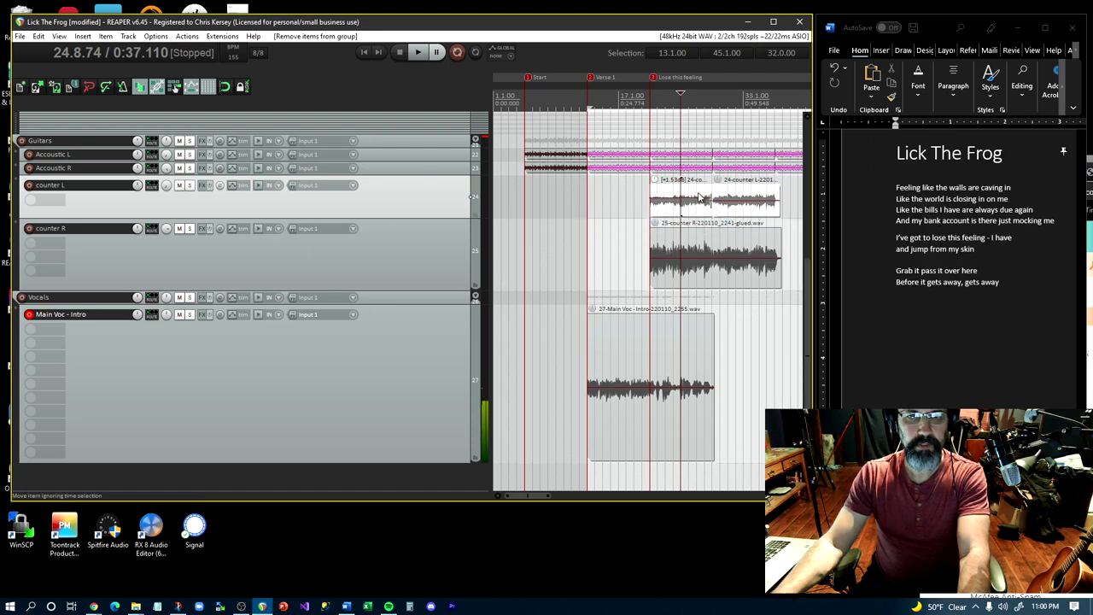
Glue the two counter L items into one item and move both counter guitar items back to the start of Verse 1
right_click(700, 198)
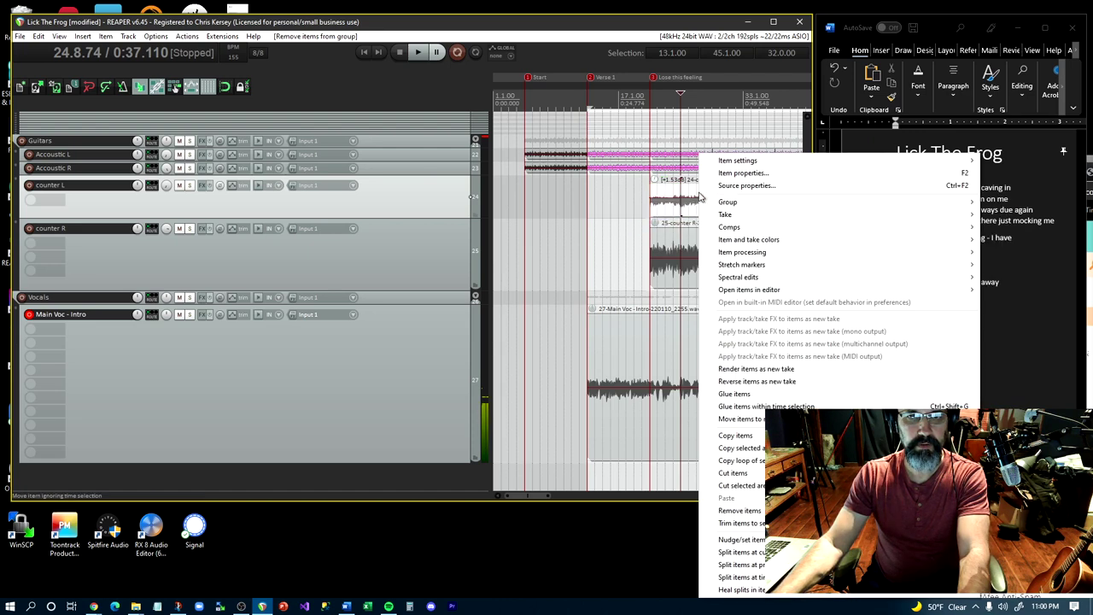
click(742, 395)
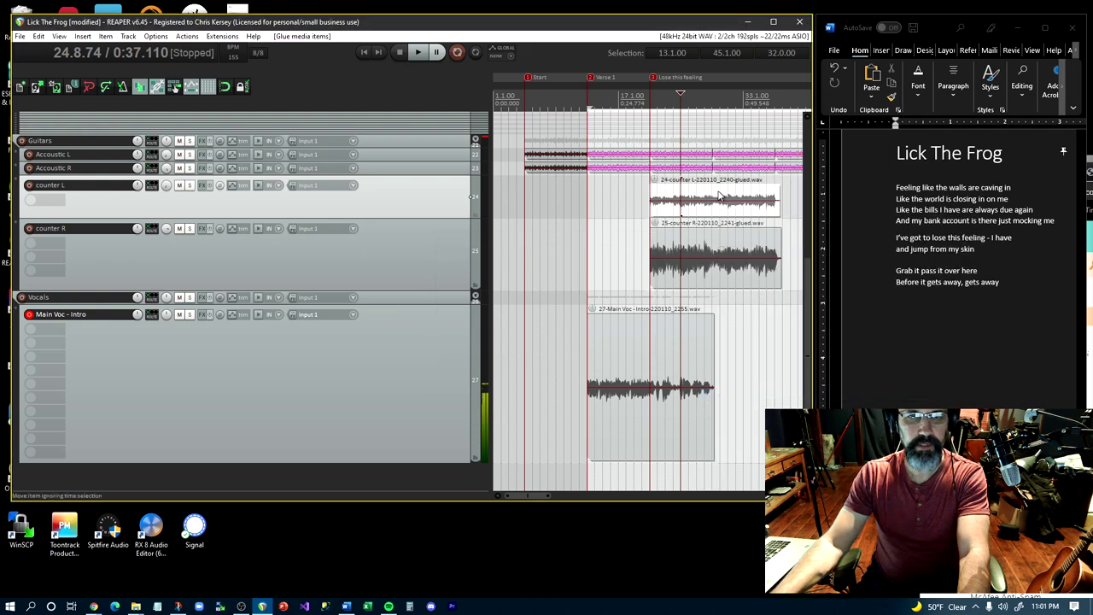
click(720, 196)
ctrl+click(705, 237)
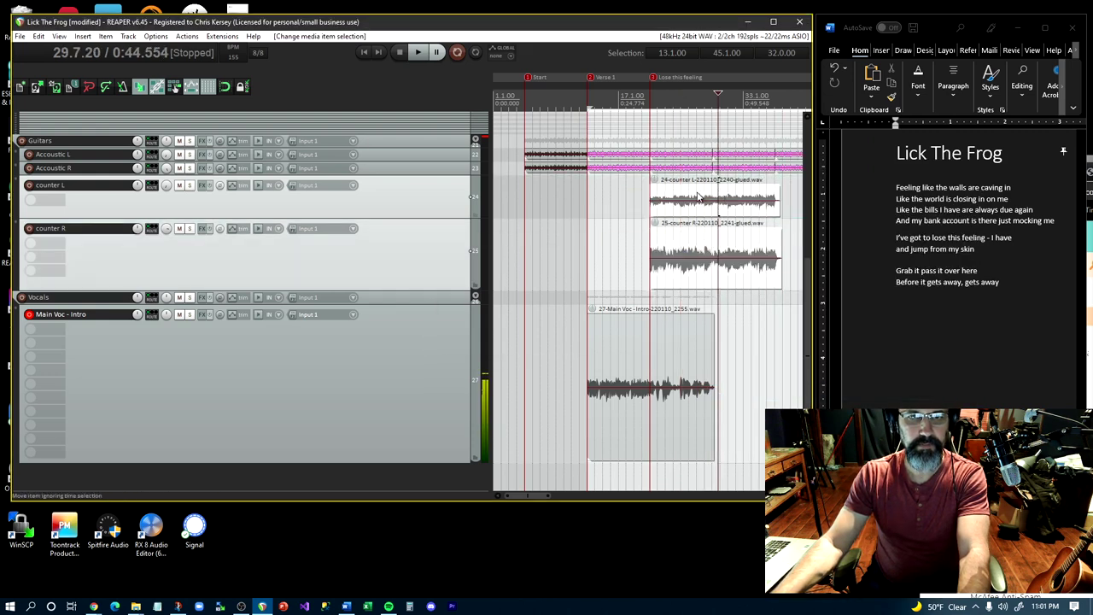
drag(698, 194, 642, 201)
scroll(605, 220, up, 5)
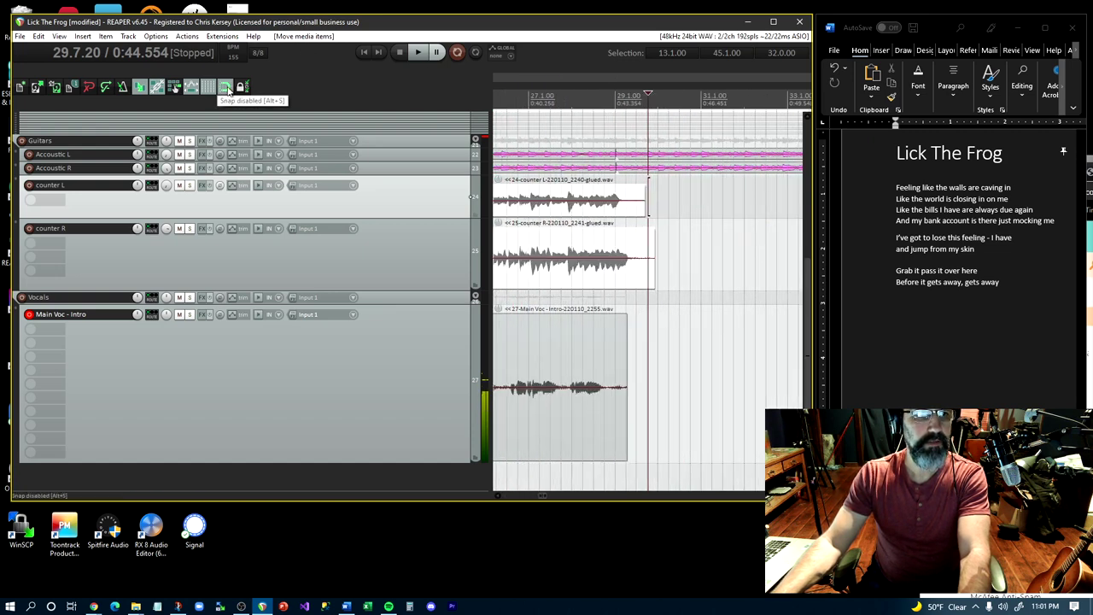
Enable snapping and align the counter L and counter R items with the Verse 1 marker at 13.1.00
scroll(524, 280, down, 5)
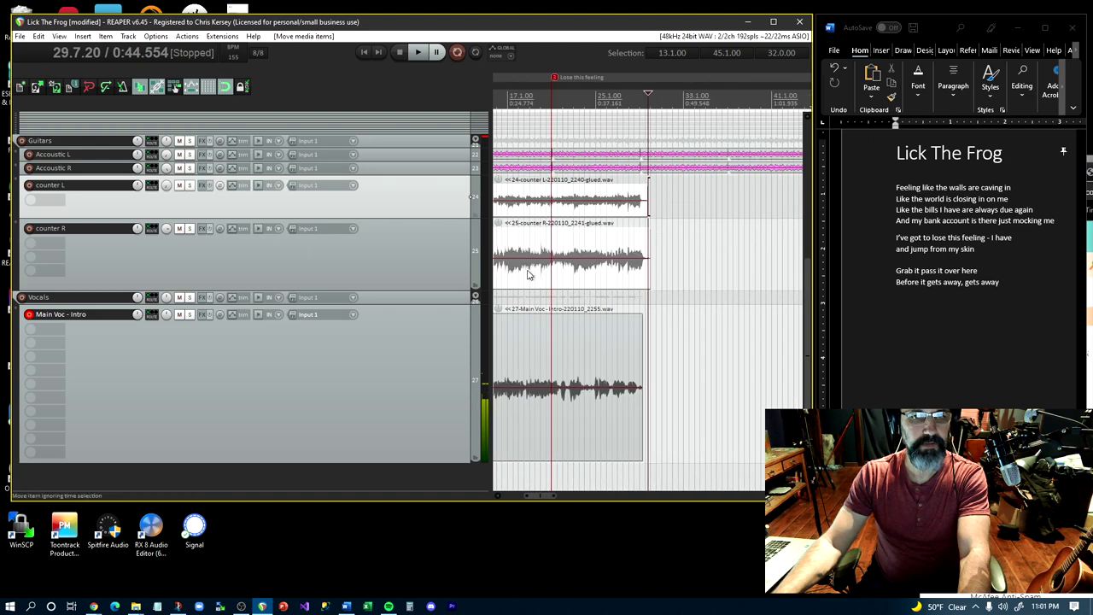
click(527, 269)
scroll(528, 270, down, 2)
scroll(528, 270, up, 3)
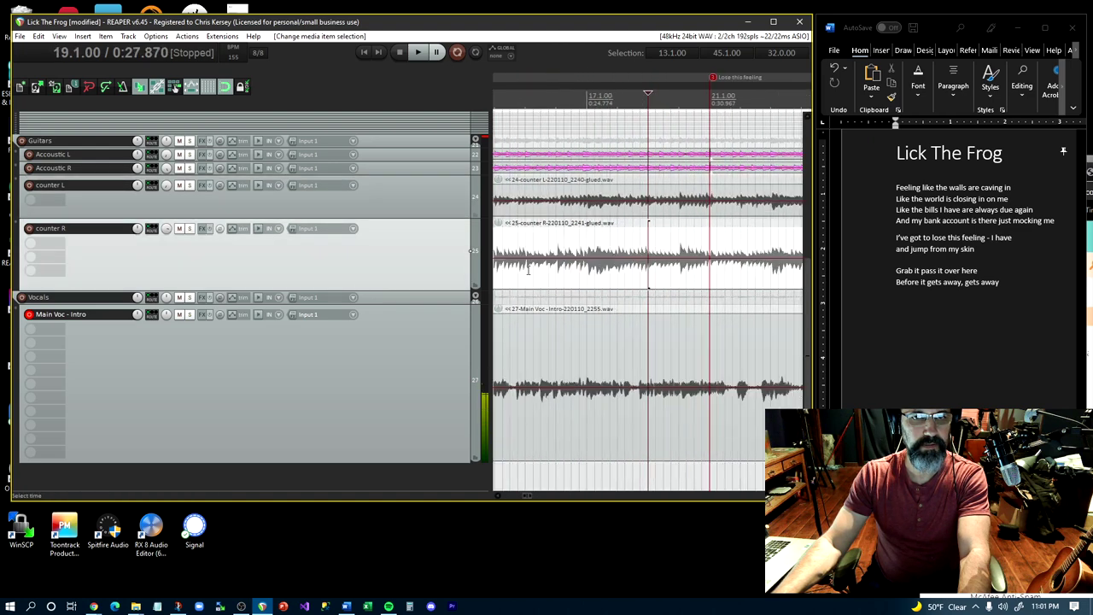
click(600, 198)
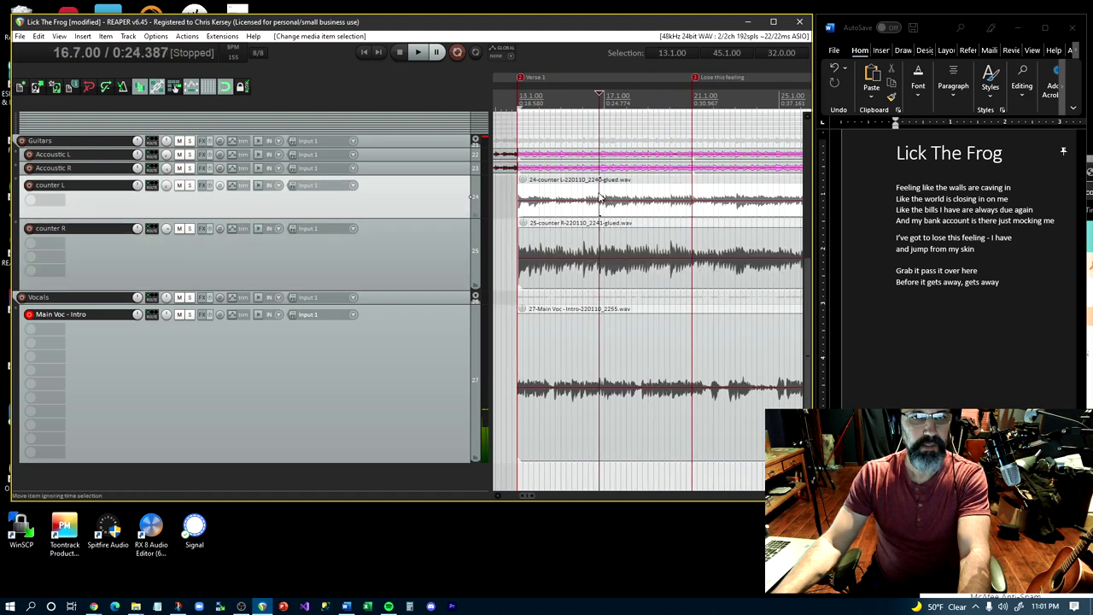
drag(581, 256, 573, 248)
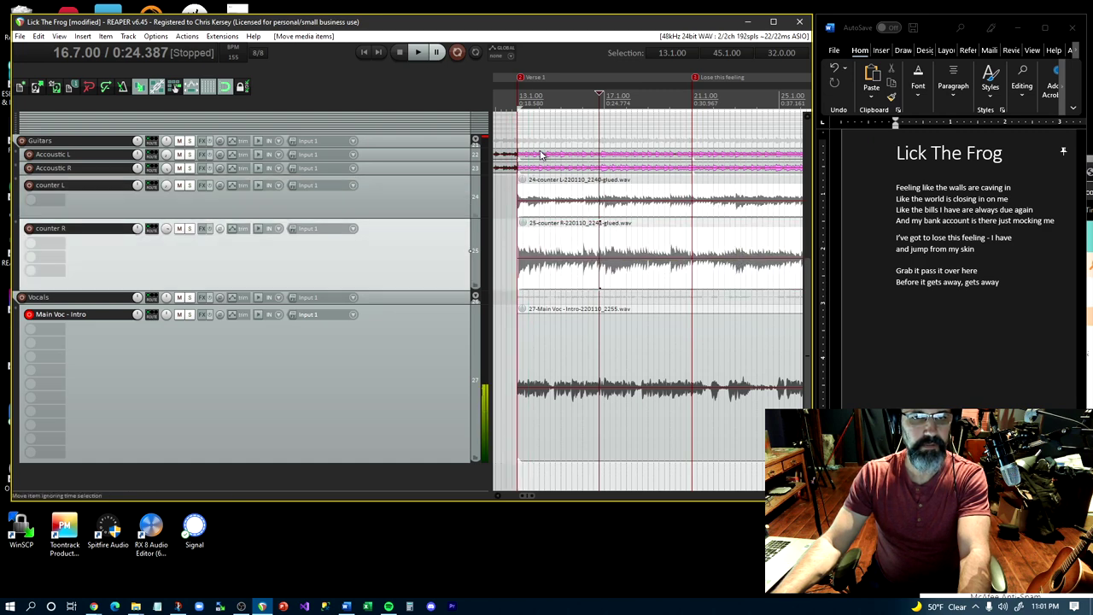
Play the song from 12.3.00, just before Verse 1, and mute the Mix 1 track during playback
click(500, 104)
key(space)
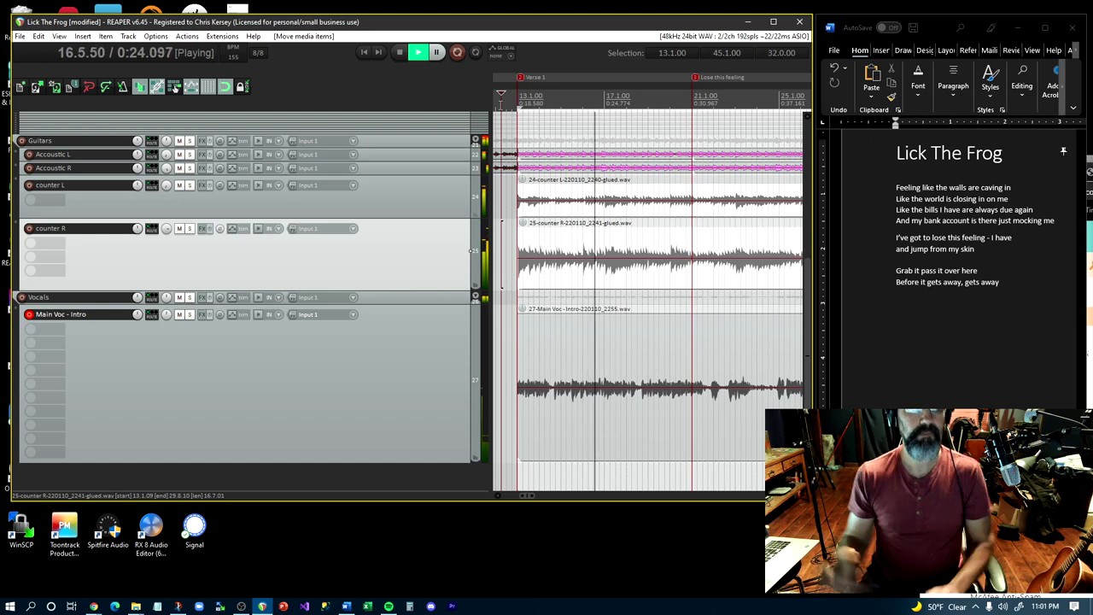
scroll(427, 188, up, 6)
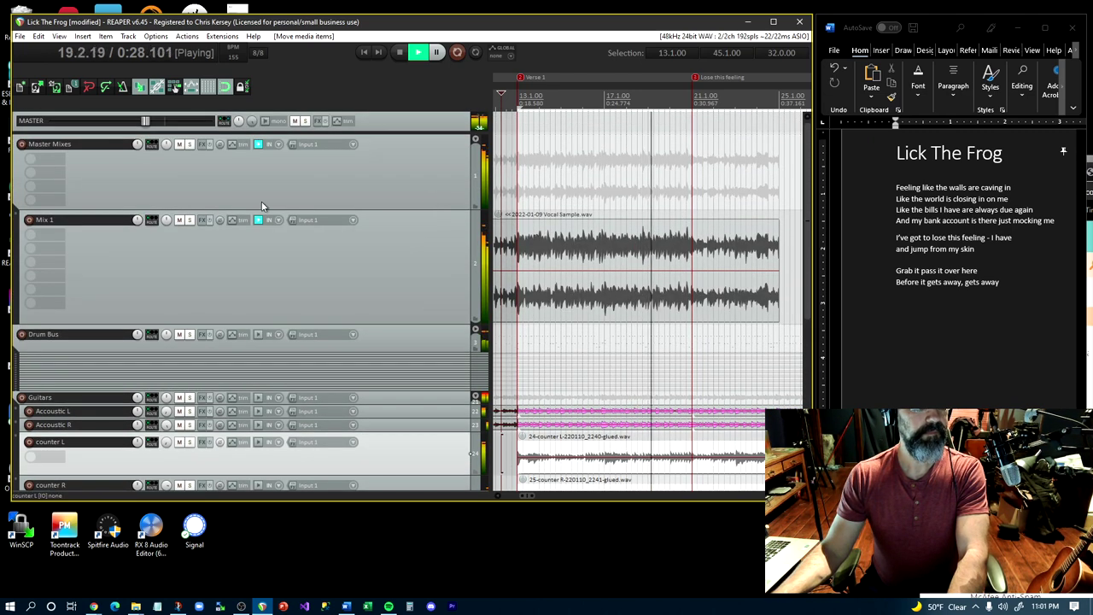
click(178, 219)
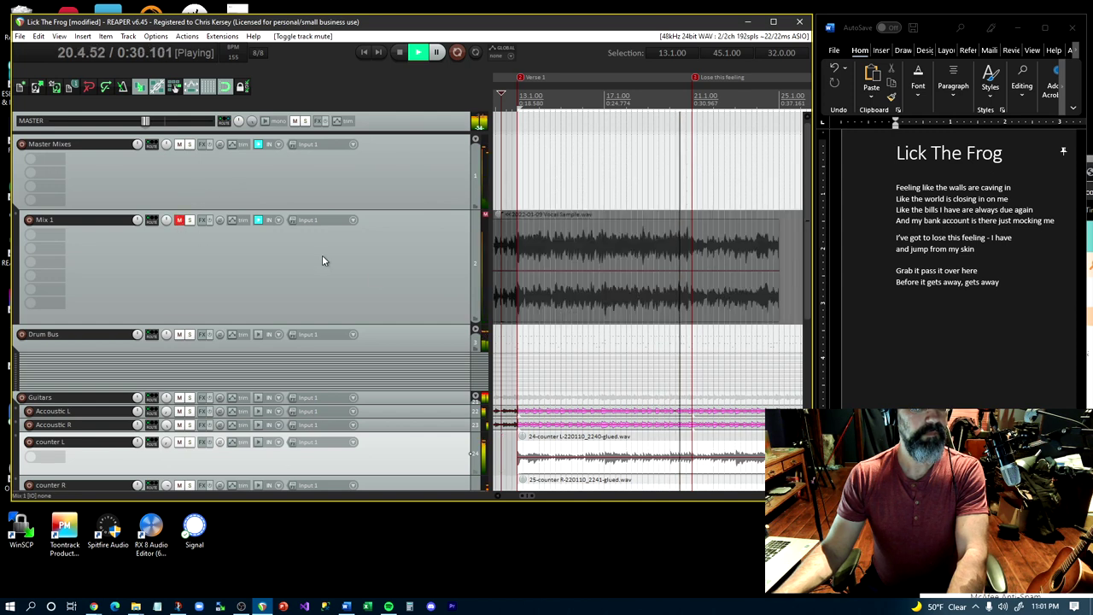
click(376, 273)
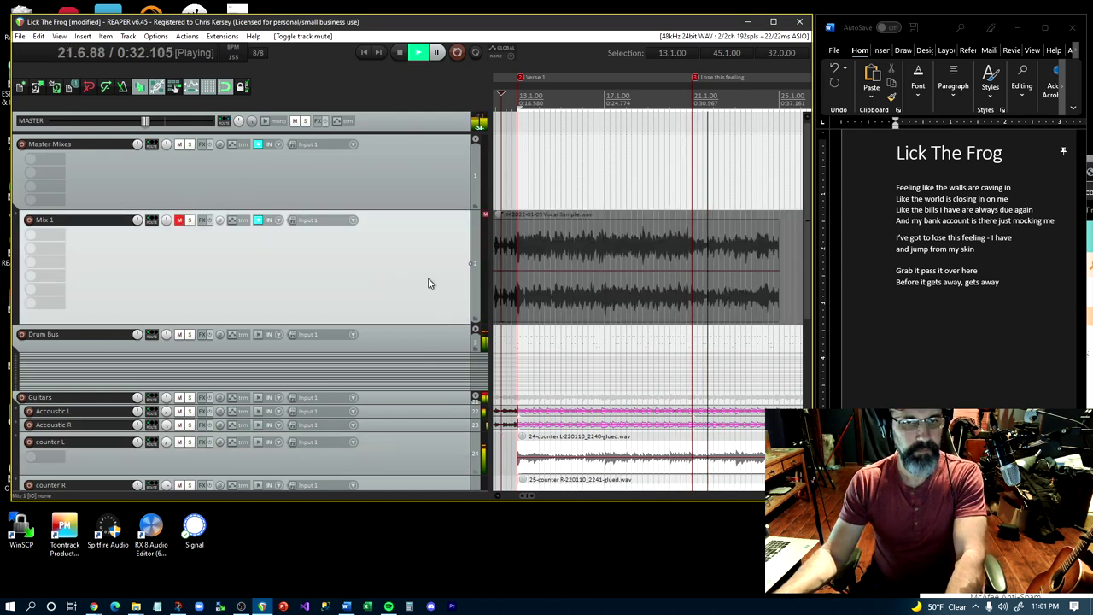
scroll(428, 284, down, 3)
scroll(427, 278, down, 4)
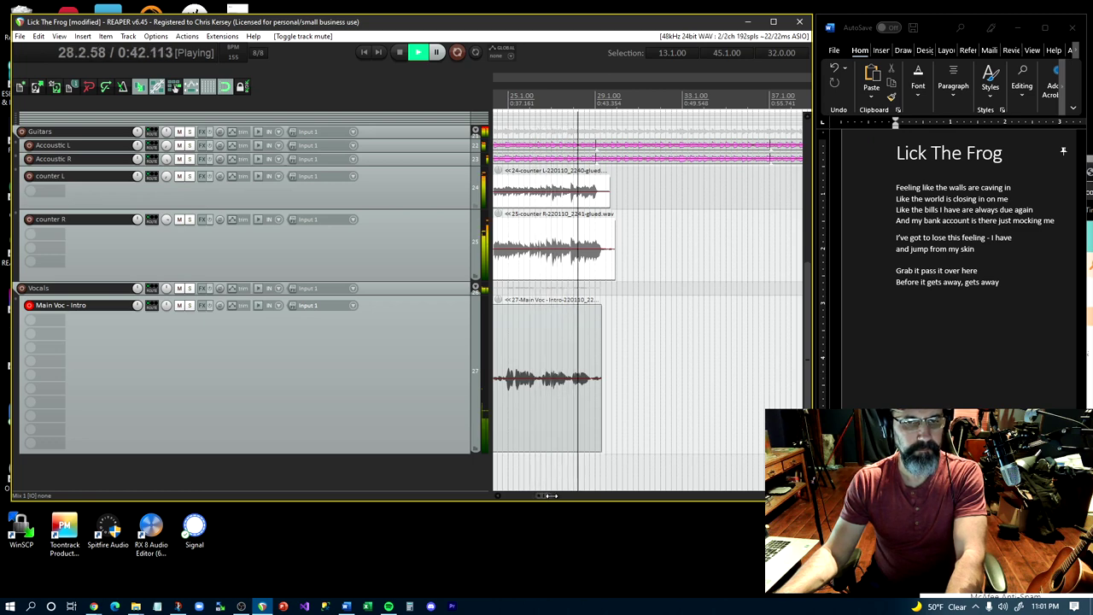
key(space)
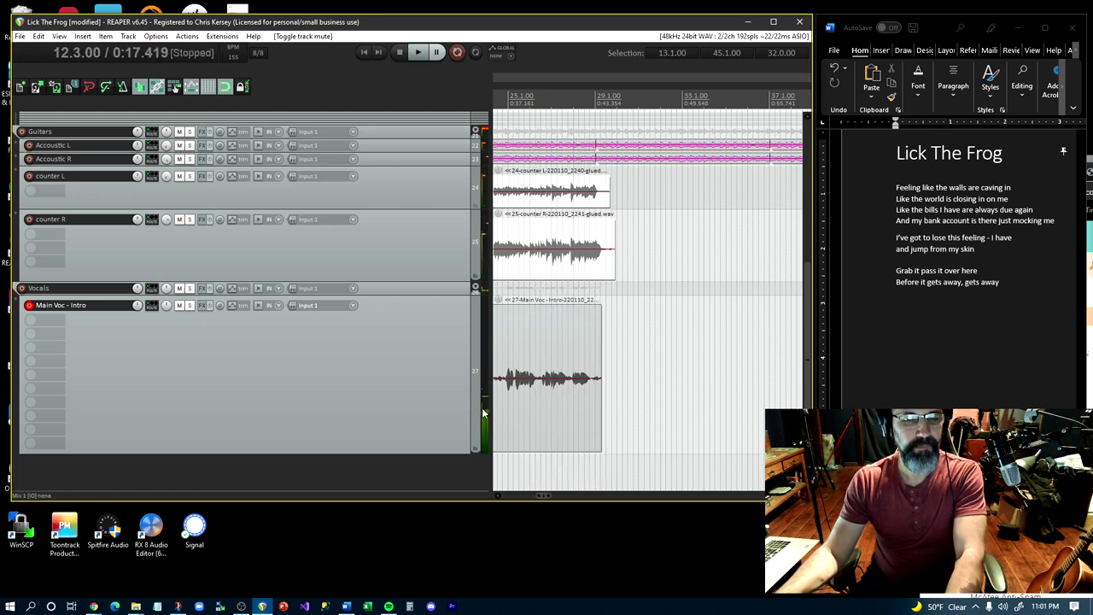
In the Word lyrics, replace the repeated "gets away" with "(background singer echo: gets away)" on its own line below "Before it gets away"
click(573, 386)
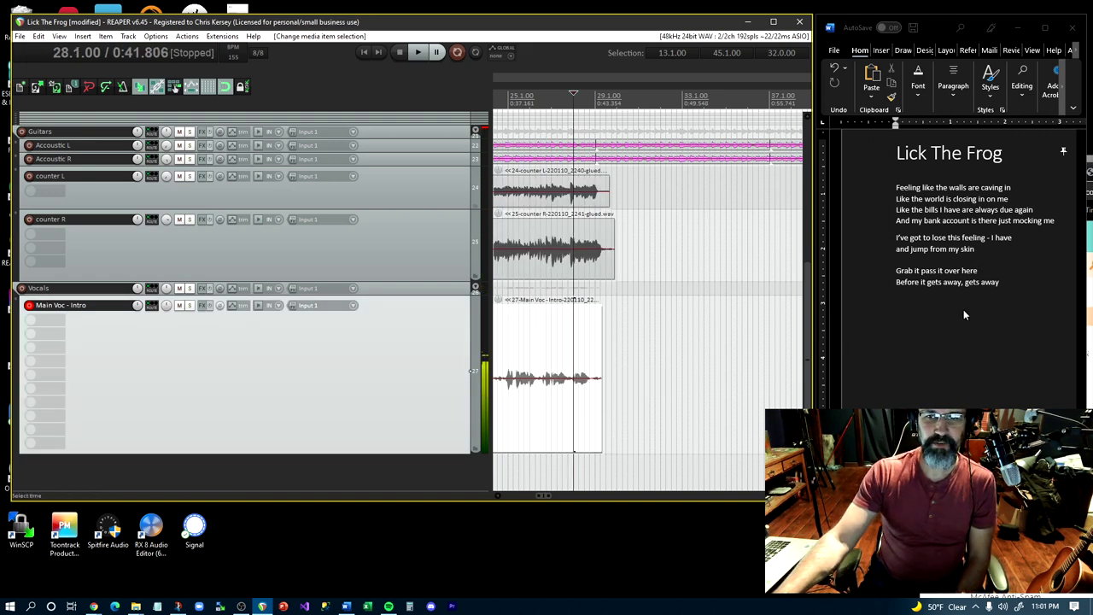
click(963, 283)
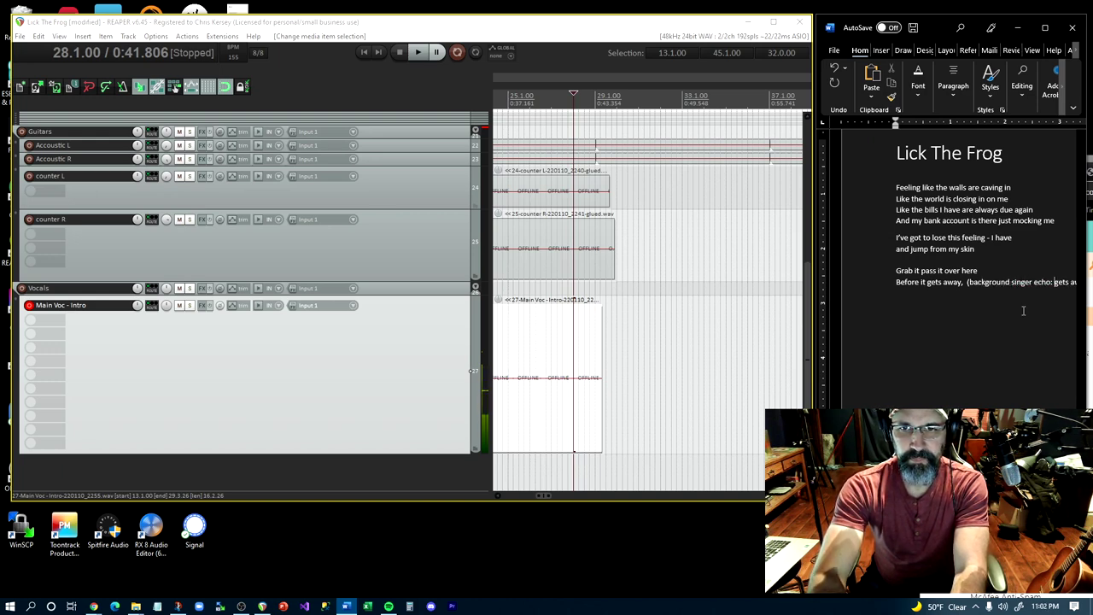
key(End)
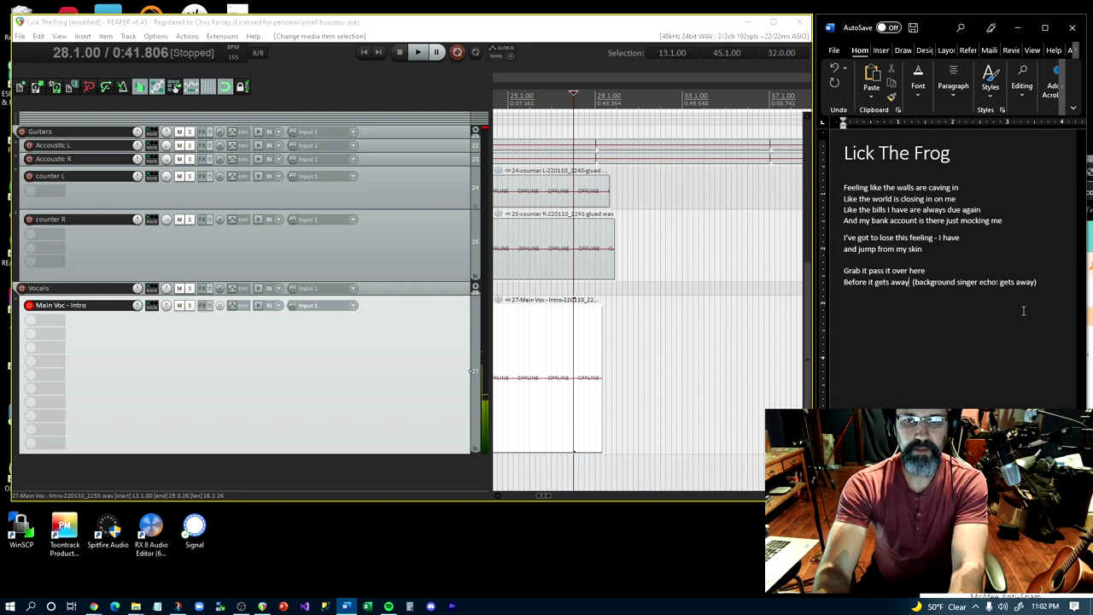
key(Return)
key(Return)
key(Delete)
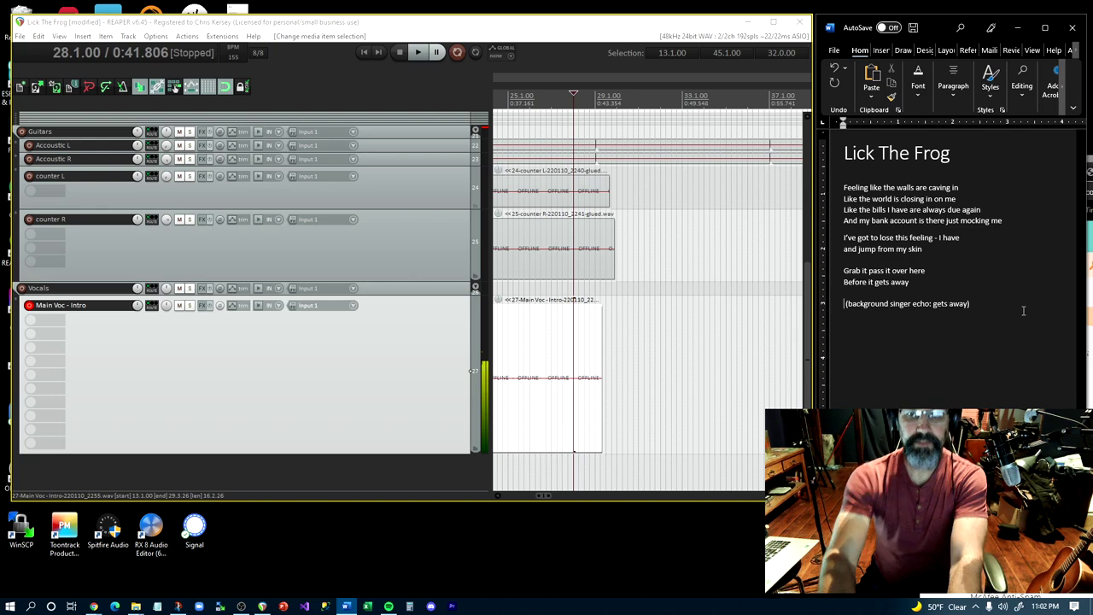
Back in REAPER, reduce the Main Voc - Intro track's height and insert a new, taller track below it
click(325, 391)
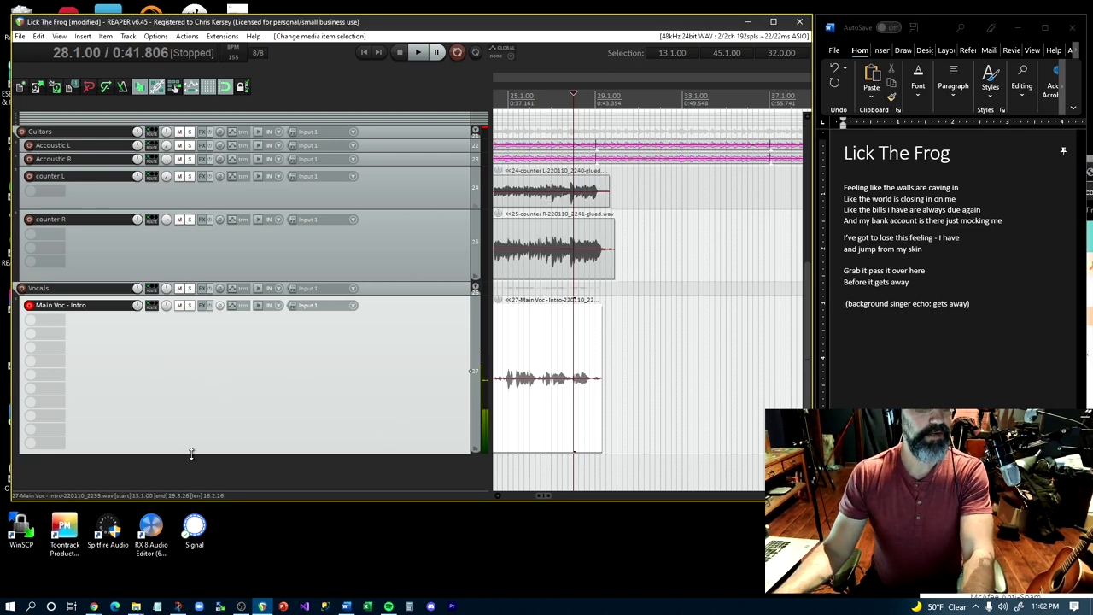
drag(192, 453, 231, 352)
right_click(230, 352)
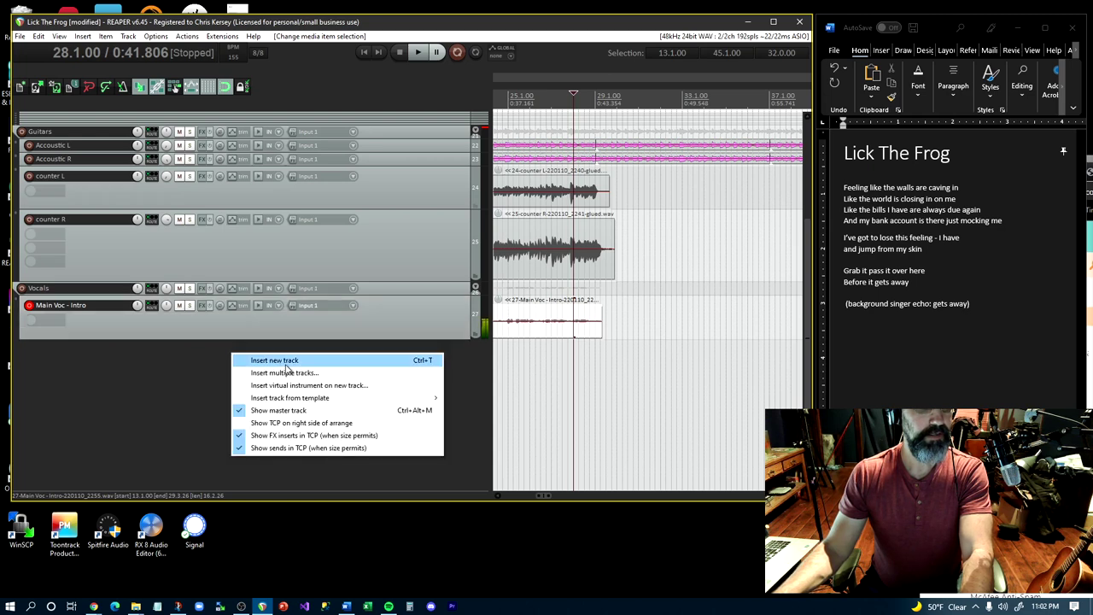
click(288, 361)
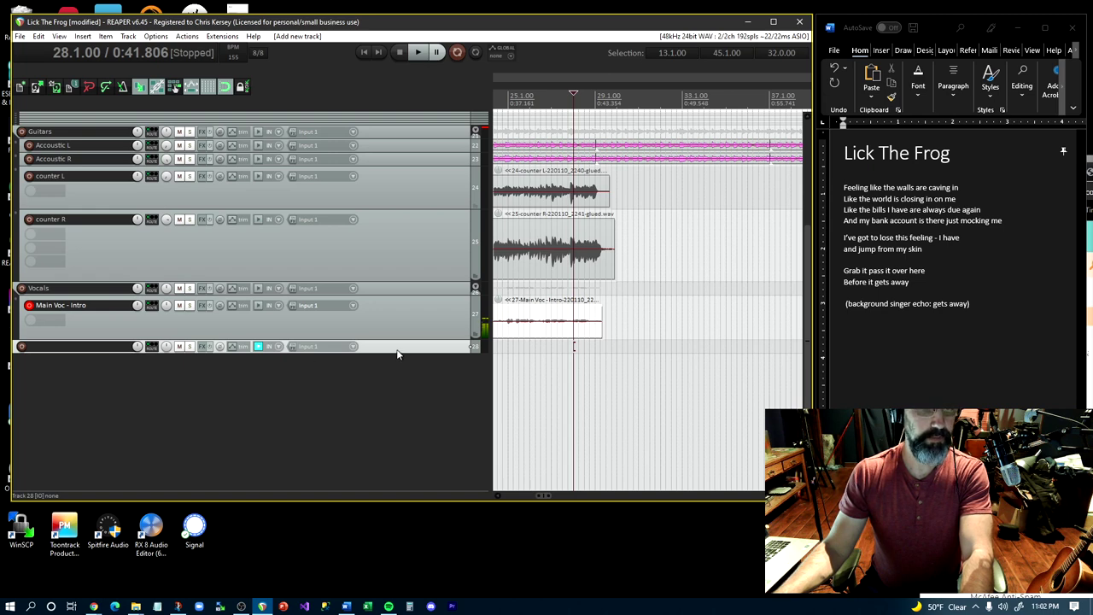
drag(396, 351, 398, 475)
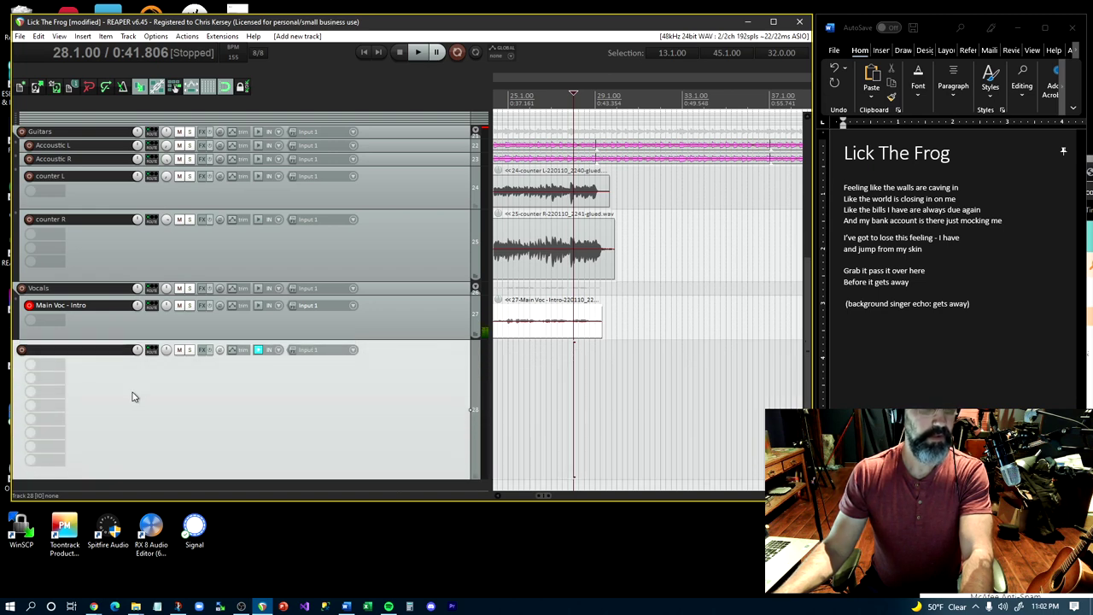
Name the new track "BG Gets Away" and place it inside the Vocals folder below Main Voc - Intro
double_click(82, 352)
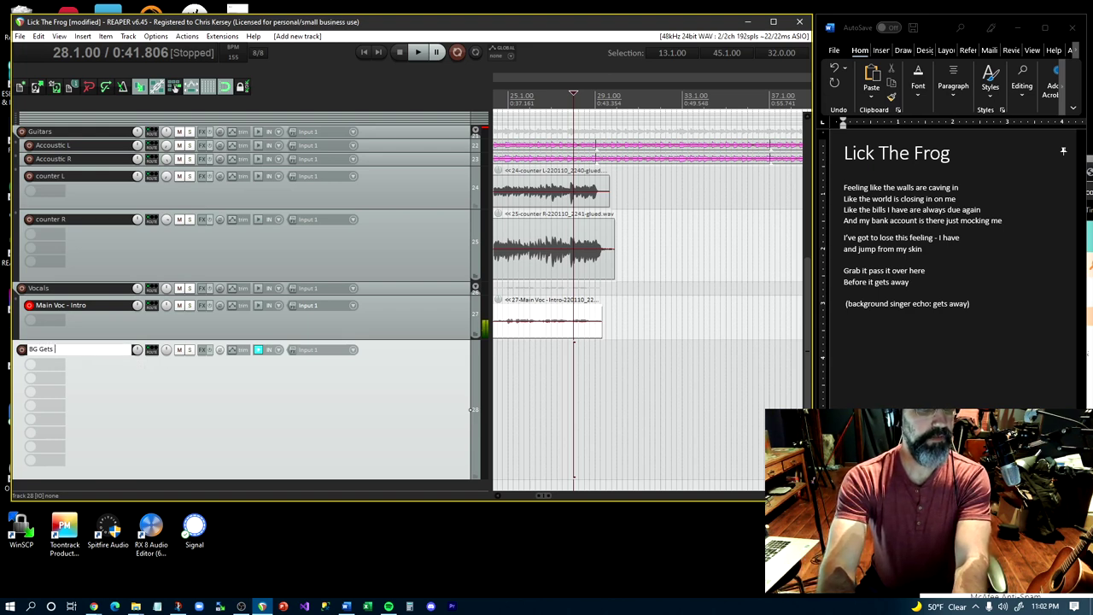
text(BG Gets Away)
key(Return)
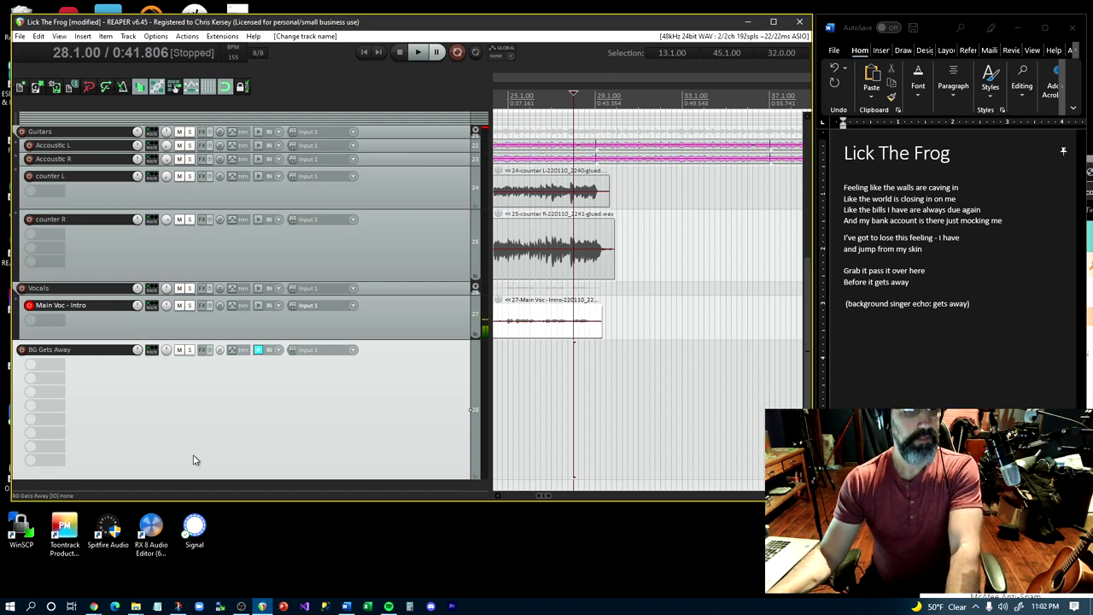
drag(377, 353, 353, 325)
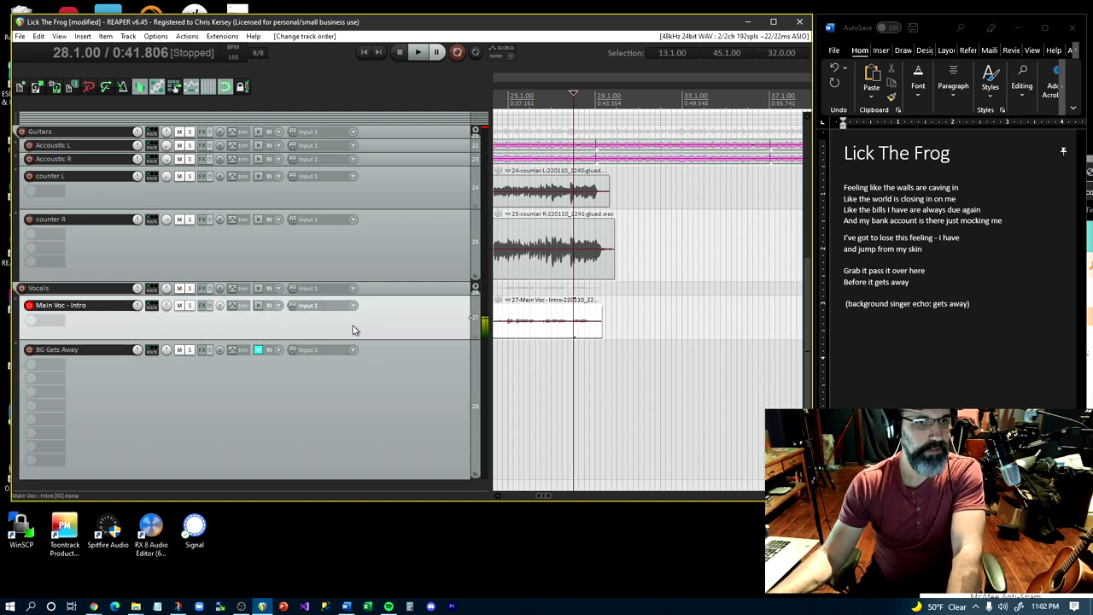
Disarm Main Voc - Intro, arm BG Gets Away with record monitoring off, and place the edit cursor at 26.5.00
click(29, 306)
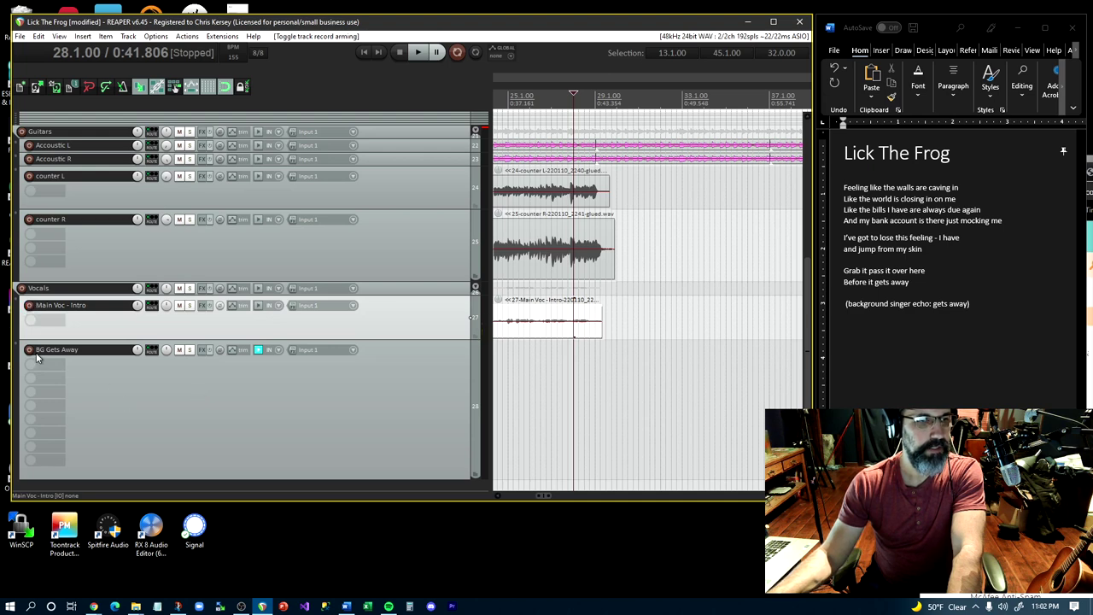
click(282, 384)
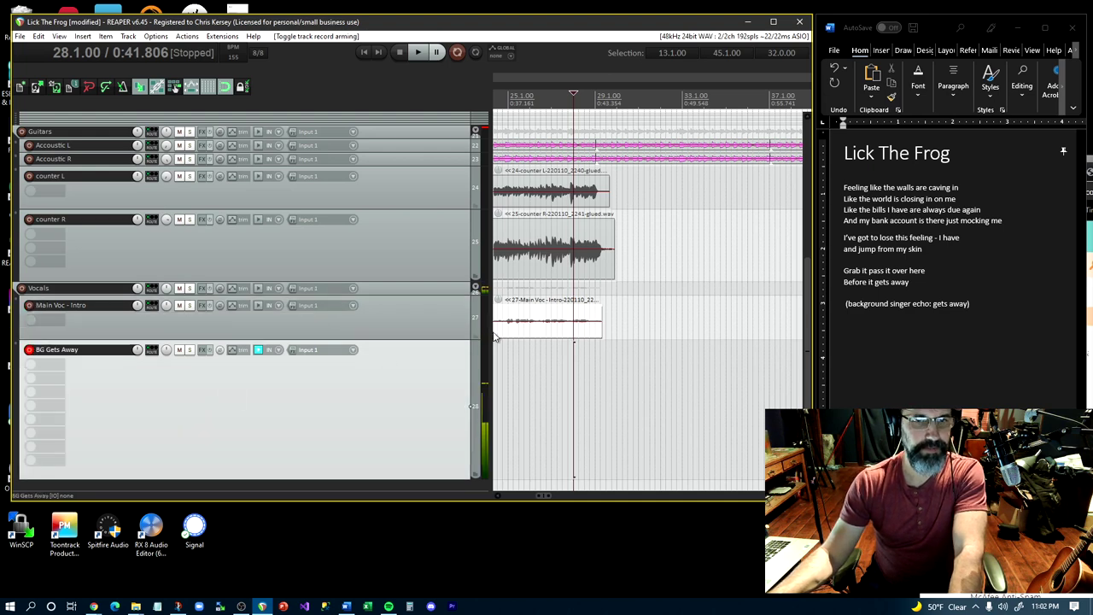
click(538, 103)
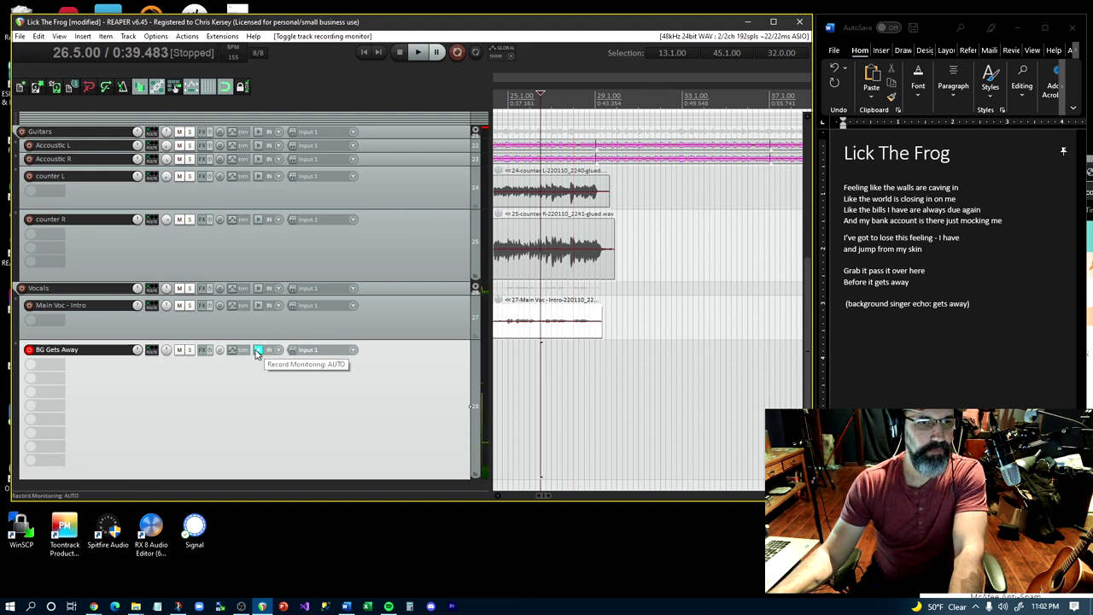
Play the passage from 26.5.00 twice to check the lead-in for the background vocal
key(space)
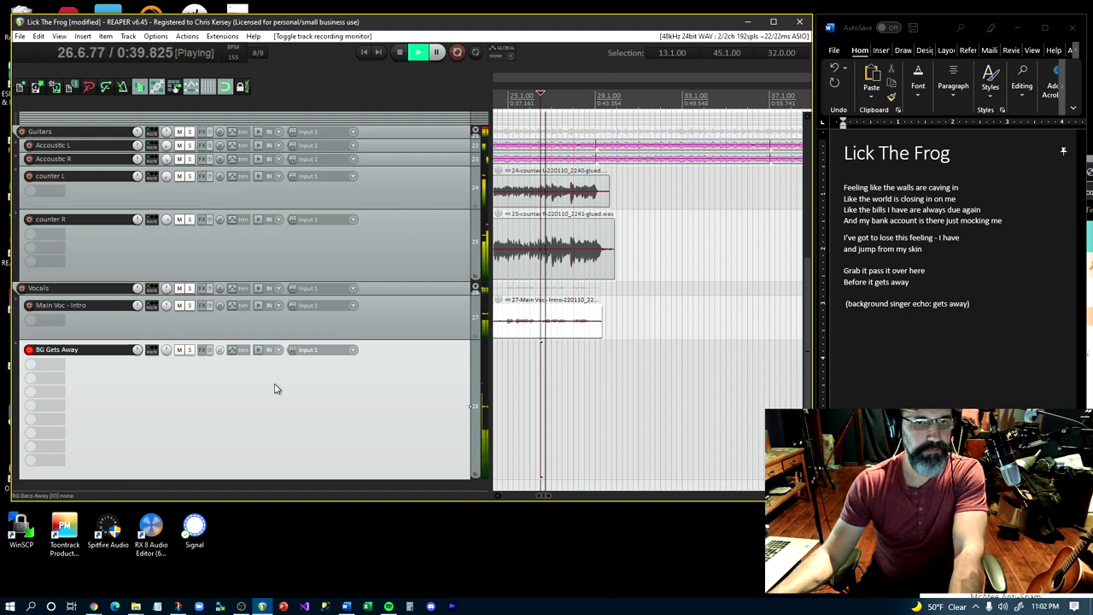
key(space)
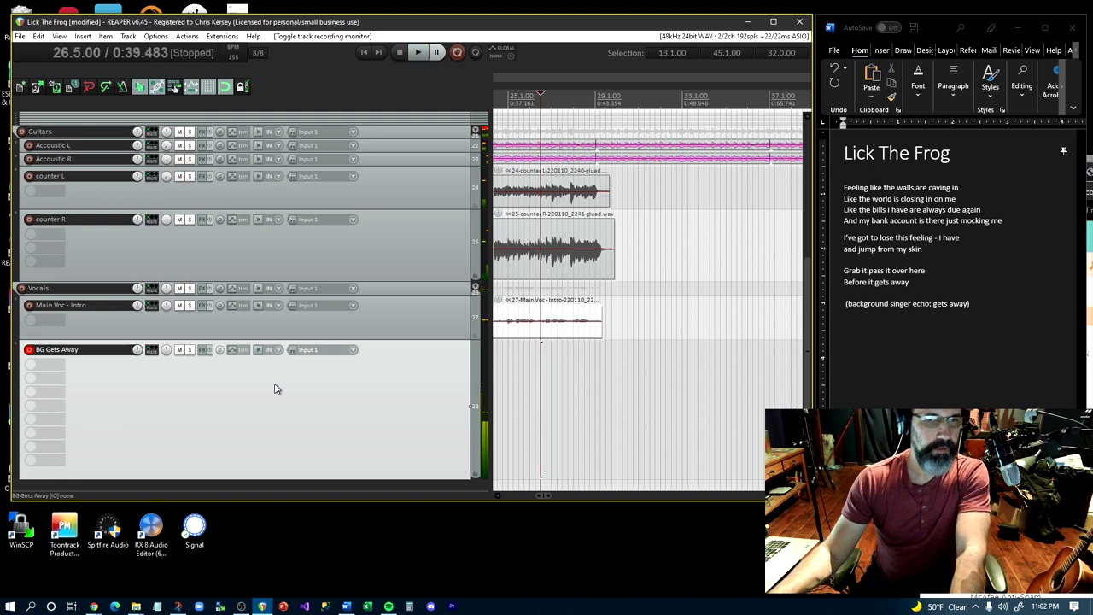
key(space)
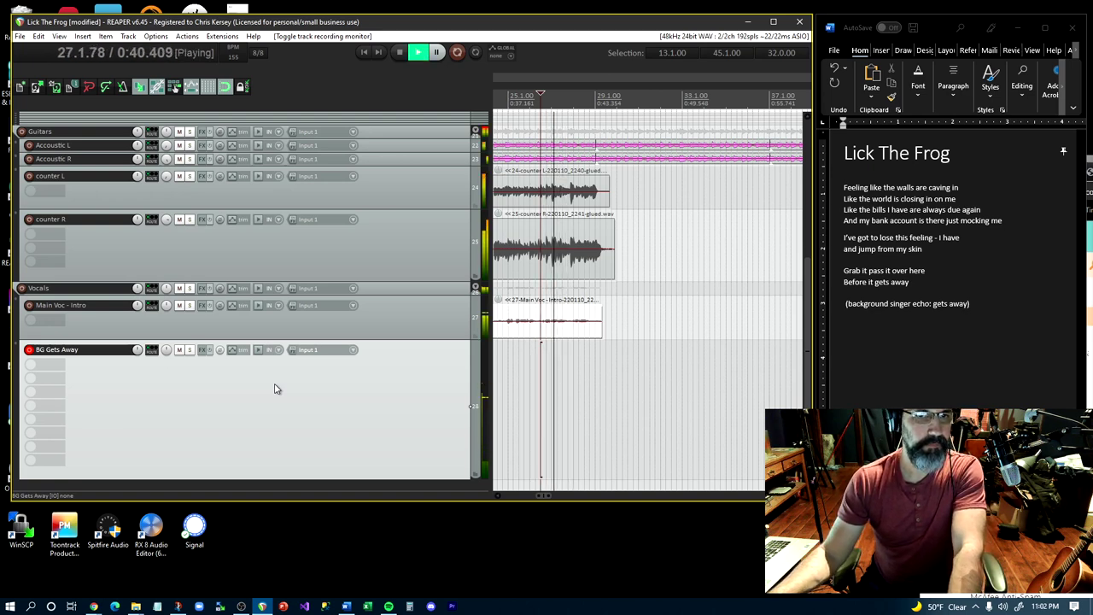
key(space)
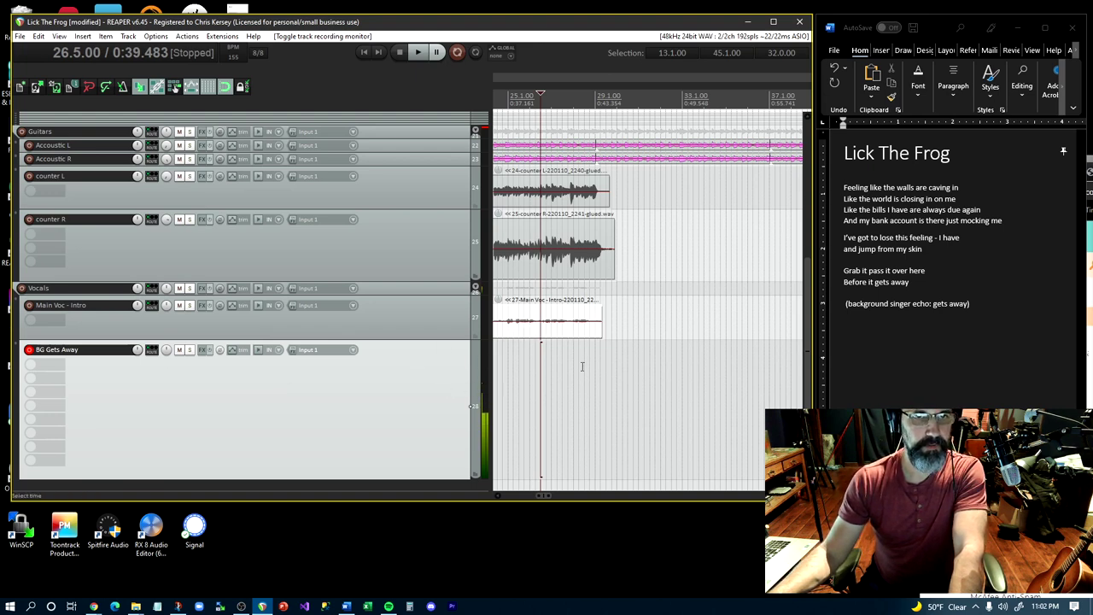
Move the start of the time selection to 26.5.00, keeping its end at 45.1.00, and start playback from there
scroll(582, 375, down, 6)
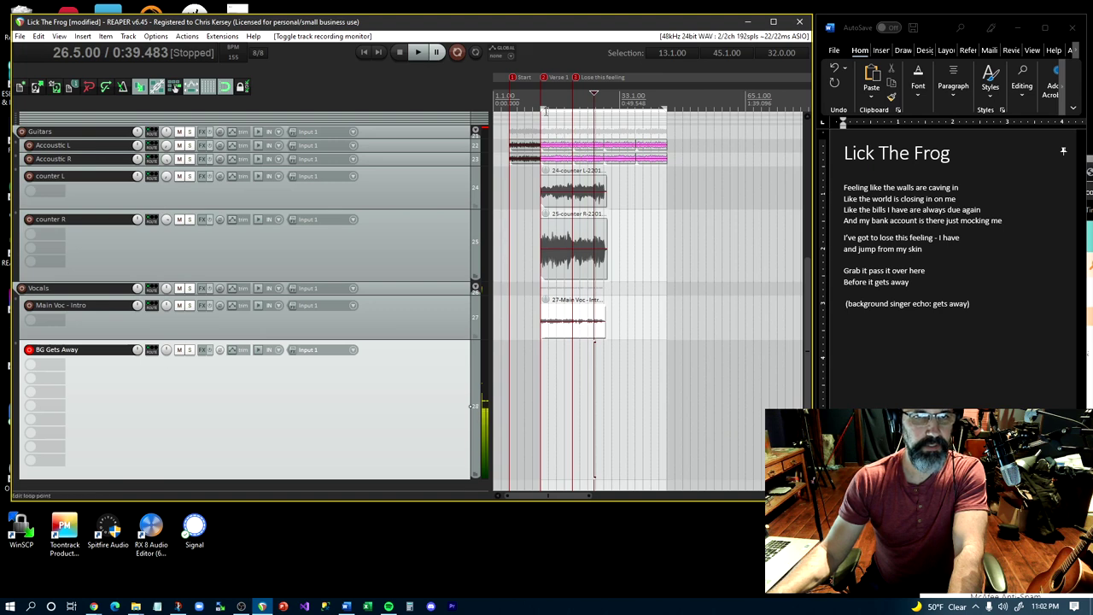
drag(541, 107, 595, 108)
scroll(594, 122, up, 4)
key(space)
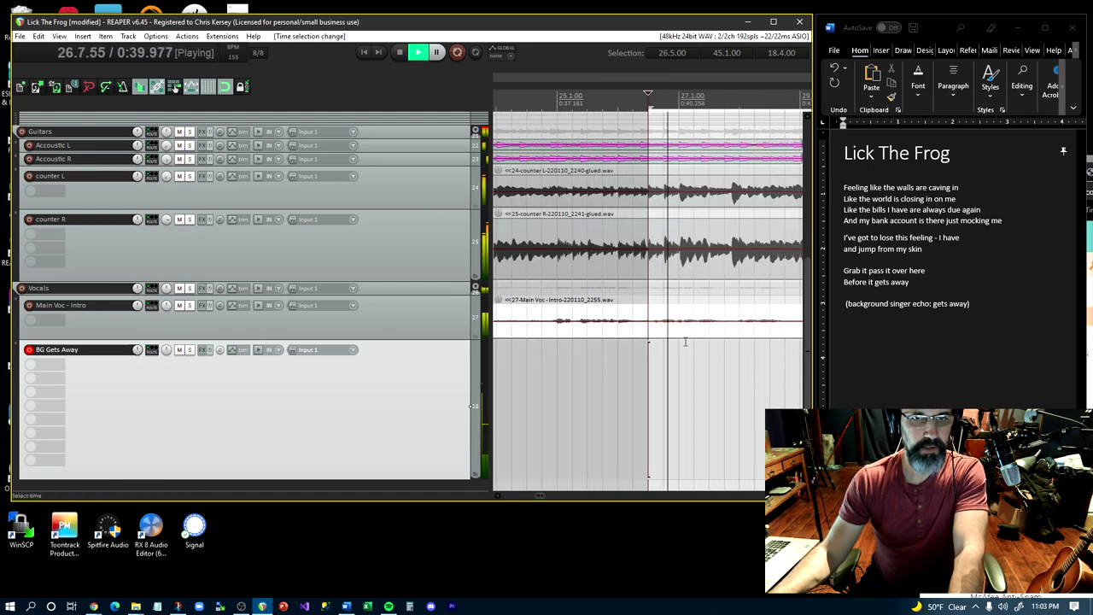
scroll(685, 341, up, 1)
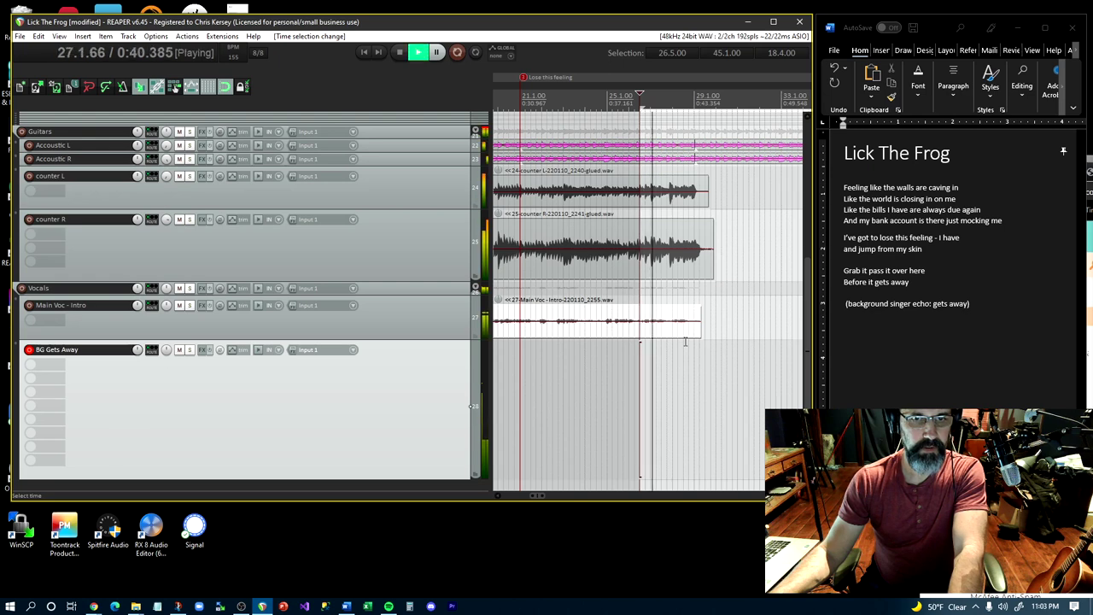
Stop playback, turn off snapping and move the start of the time selection to 27.7.89
key(space)
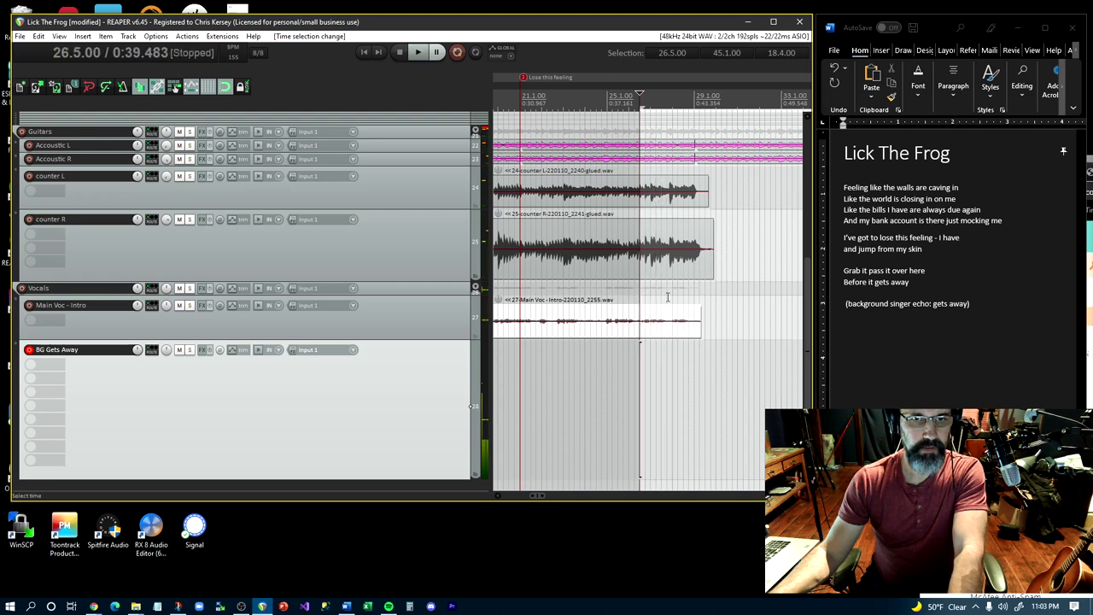
click(672, 249)
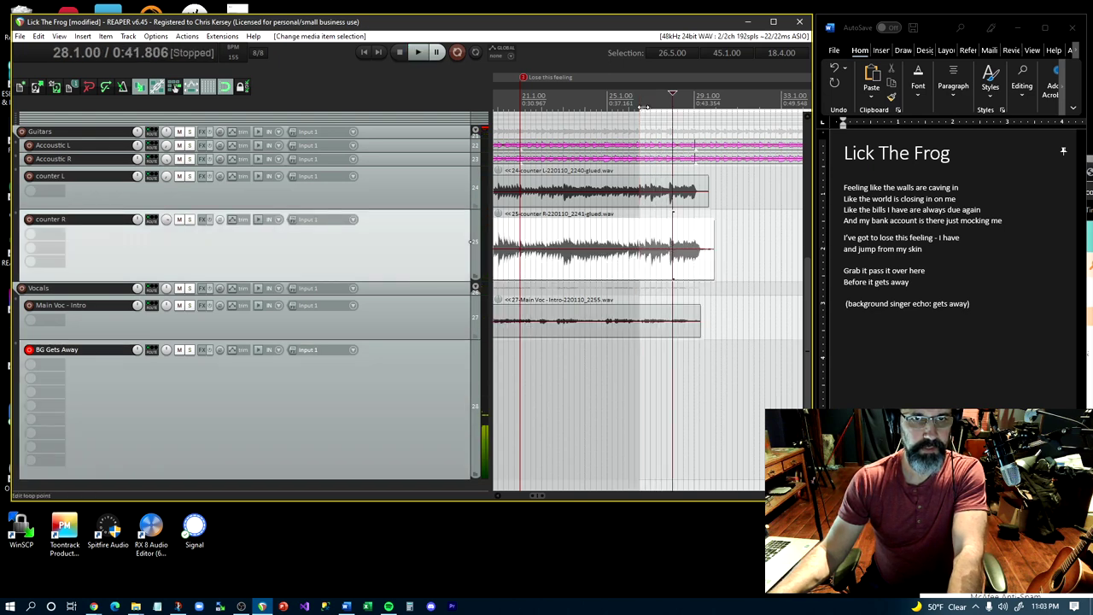
drag(645, 107, 681, 107)
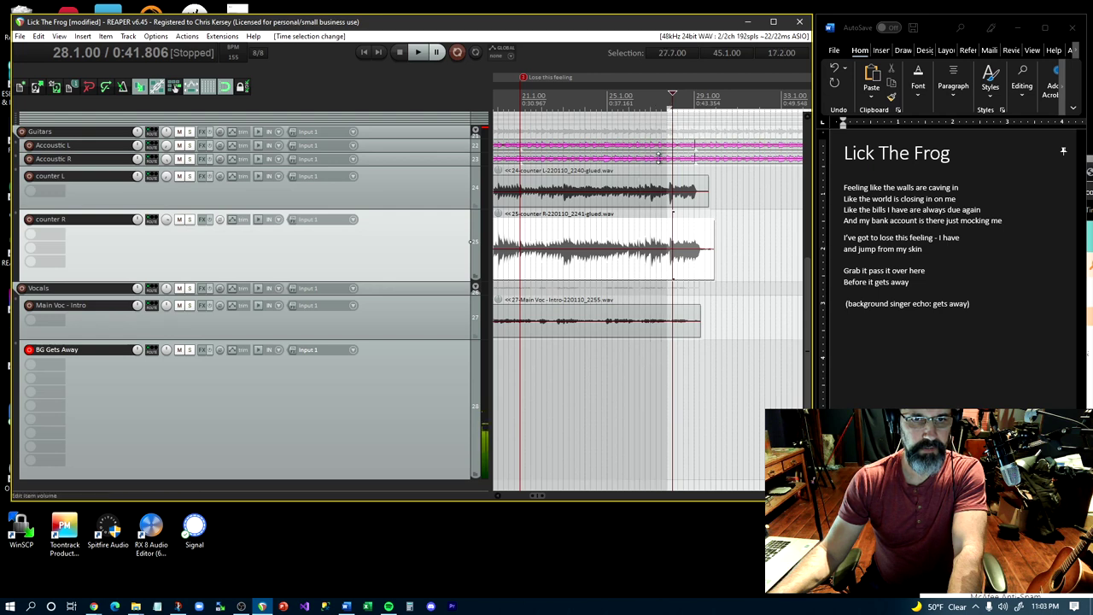
scroll(658, 156, up, 3)
scroll(657, 157, down, 2)
scroll(649, 146, up, 2)
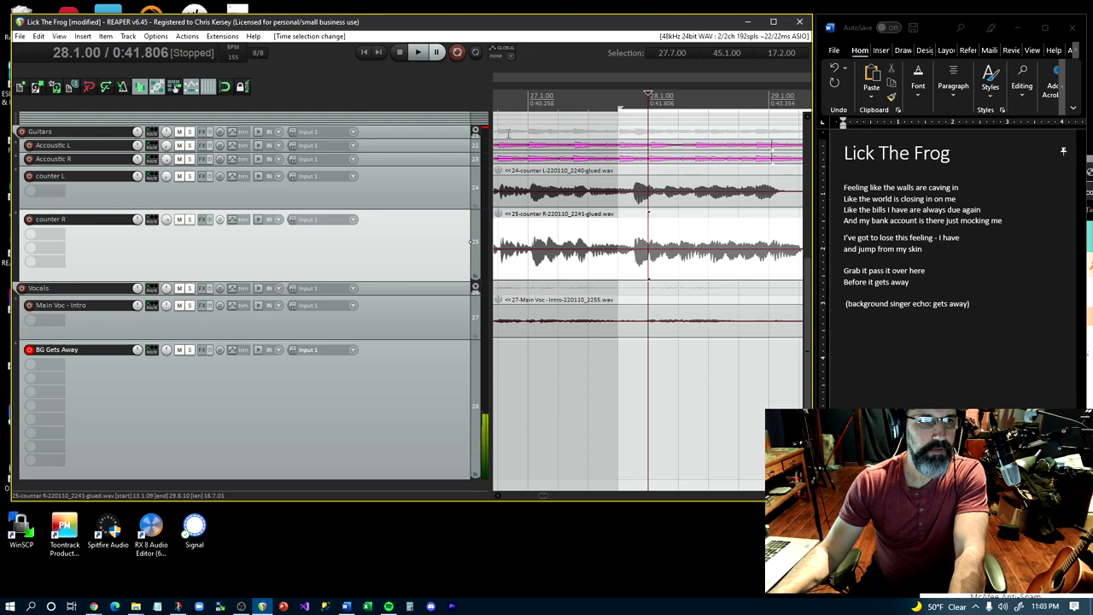
drag(619, 108, 632, 107)
Play the passage from 27.6.69 repeatedly to check where the background vocal should punch in
click(613, 101)
key(space)
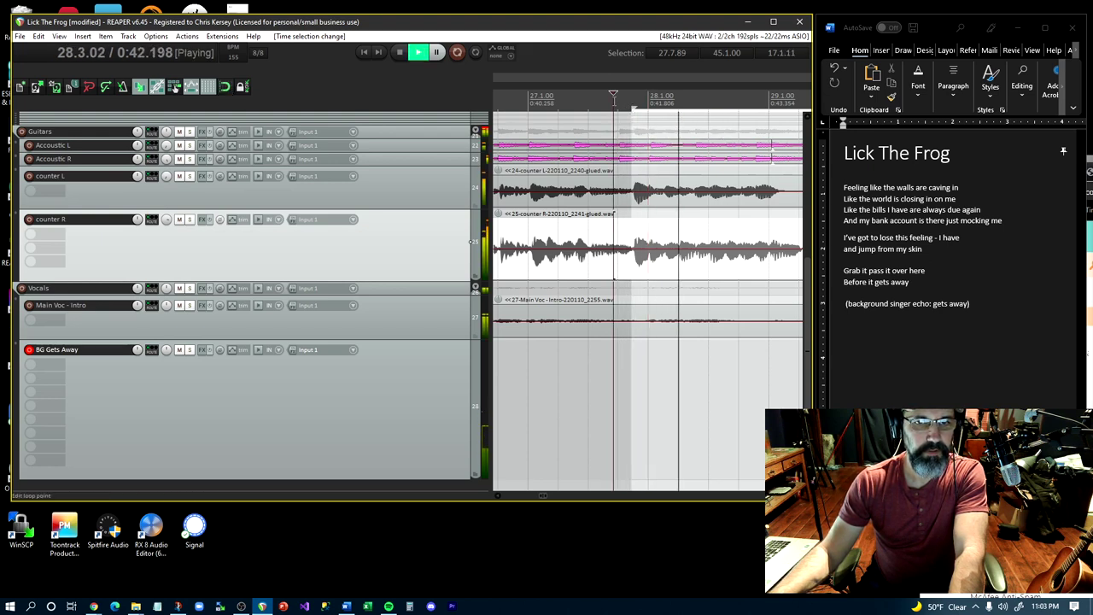
click(613, 101)
key(space)
key(space)
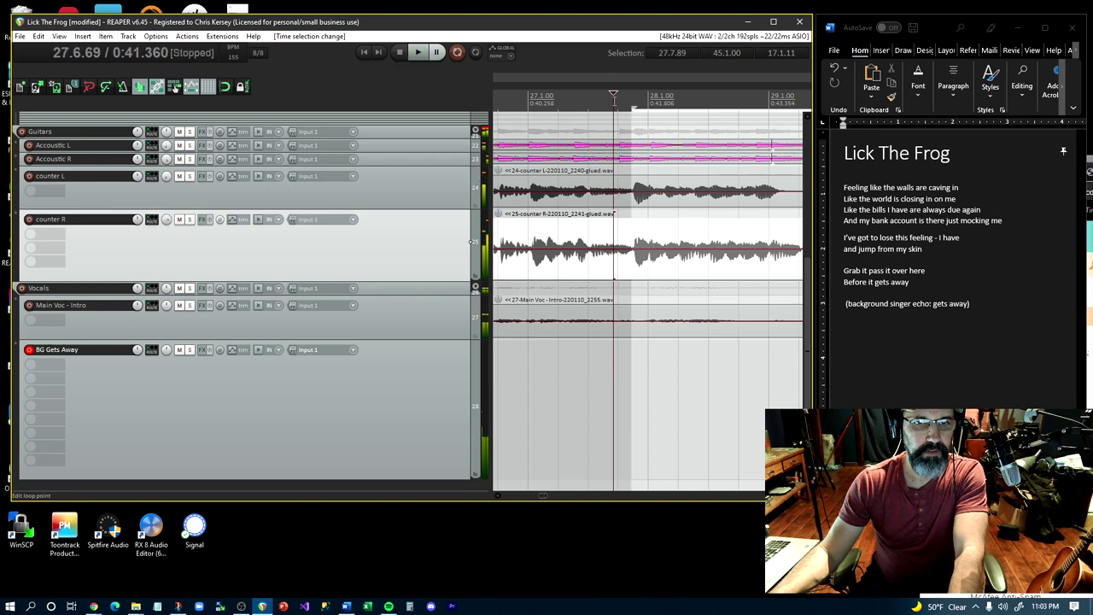
key(space)
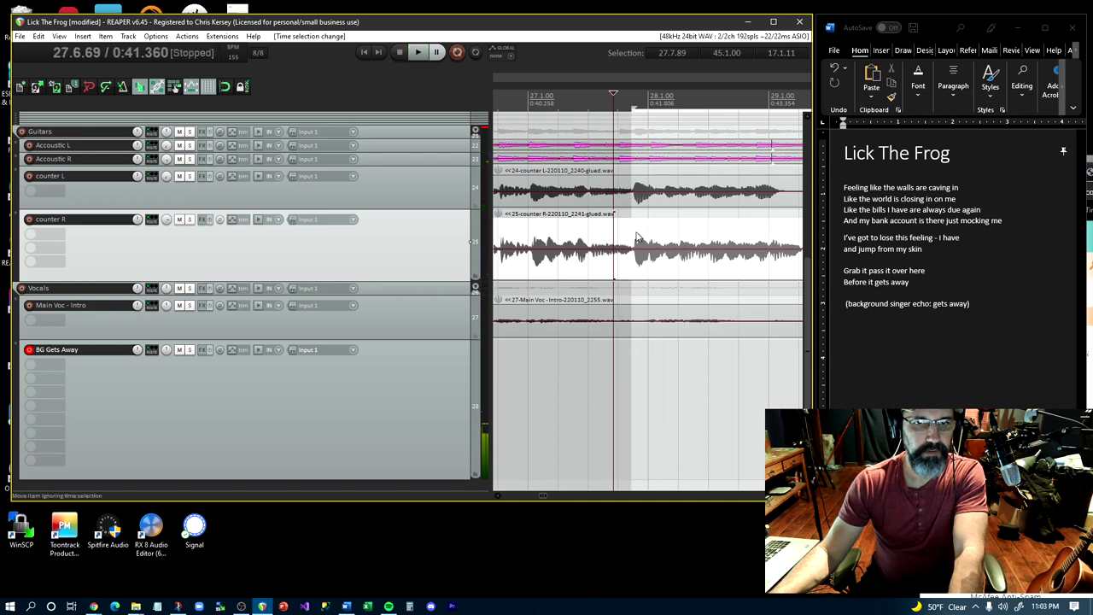
Move the start of the time selection to 28.1.06, keeping its end at 45.1.00
click(647, 239)
scroll(636, 119, up, 2)
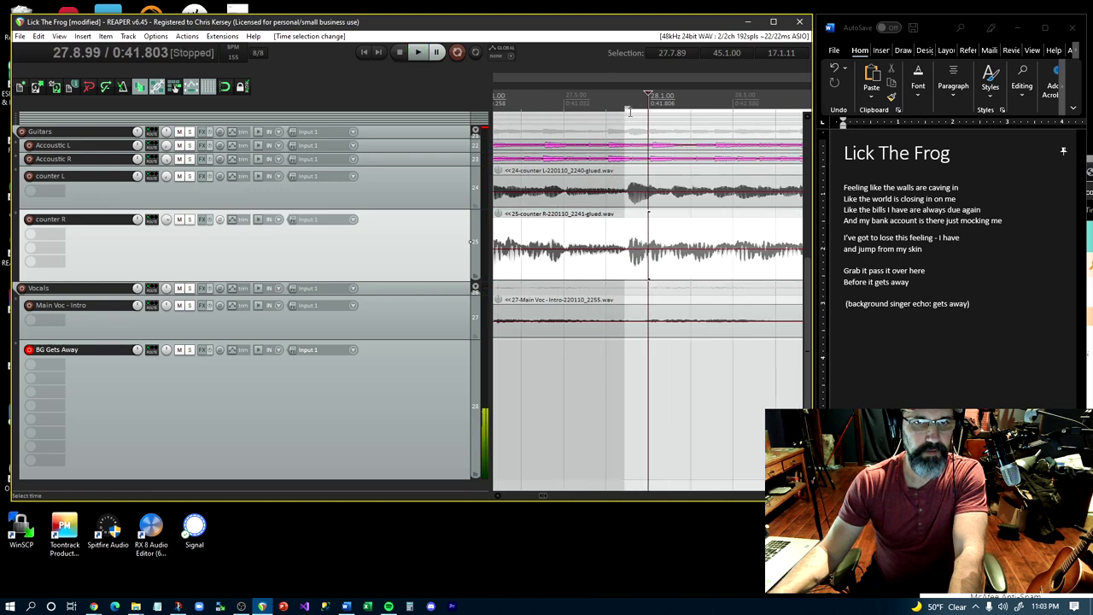
drag(625, 110, 650, 109)
Play the passage from 27.8.99 several times to check the new punch-in point against the vocal and guitars
key(space)
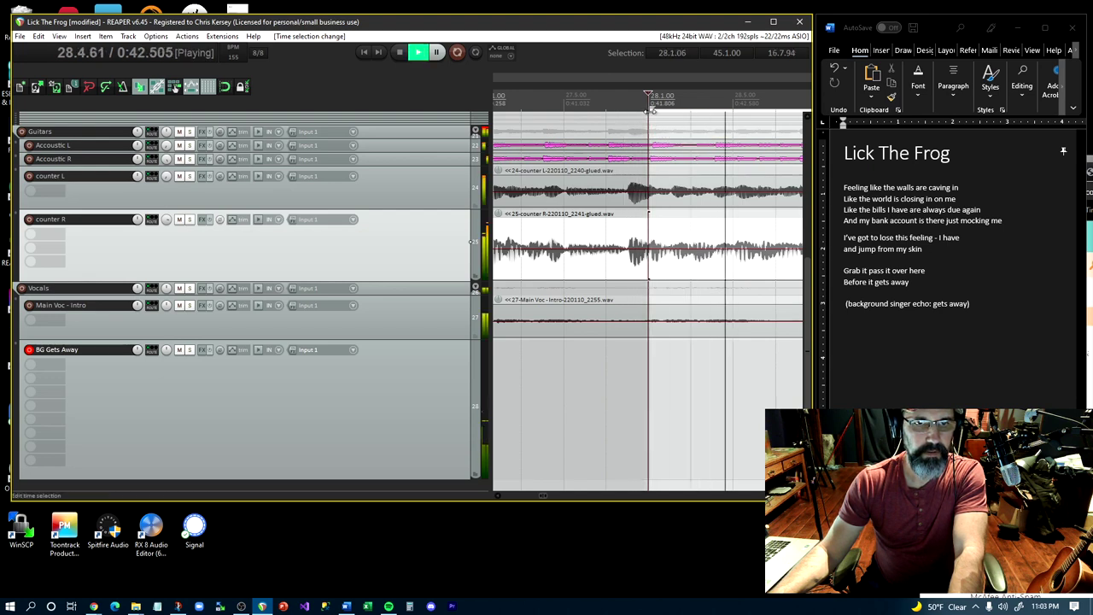
key(space)
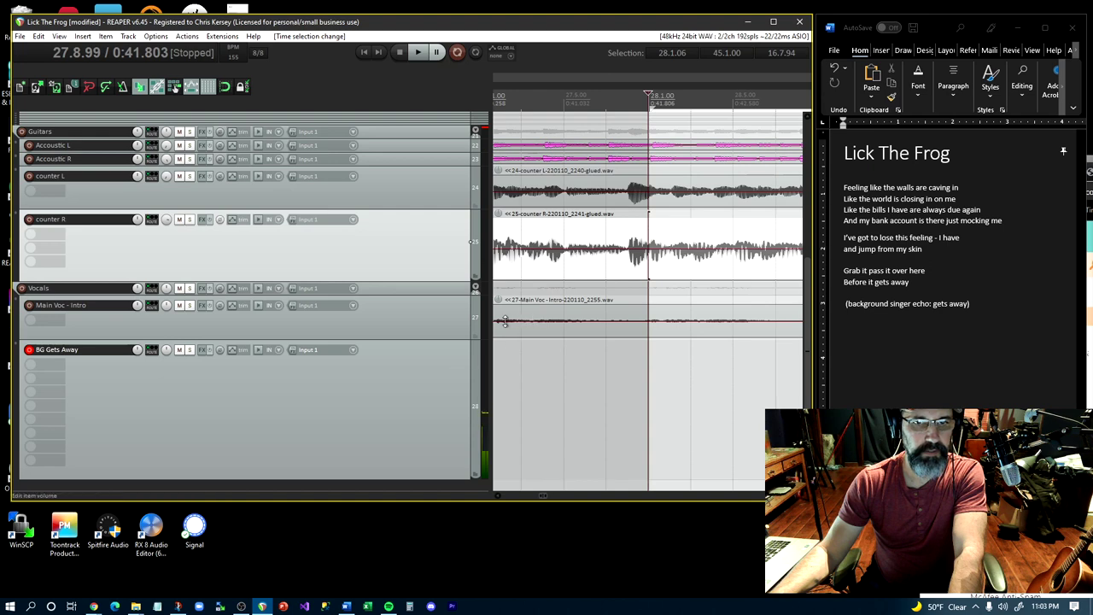
key(space)
scroll(669, 337, down, 3)
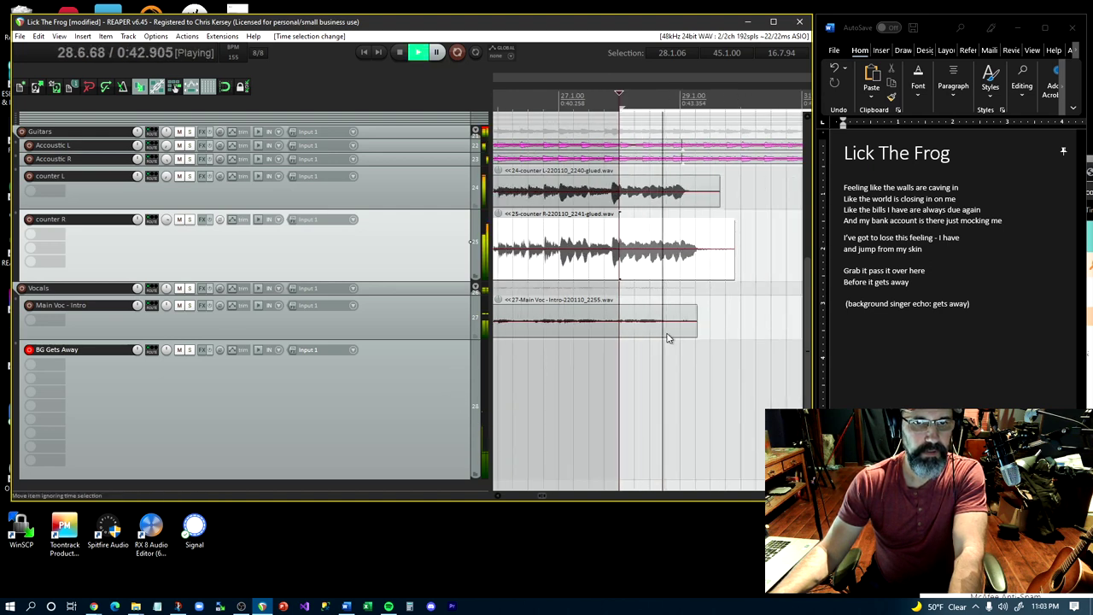
key(space)
key(space)
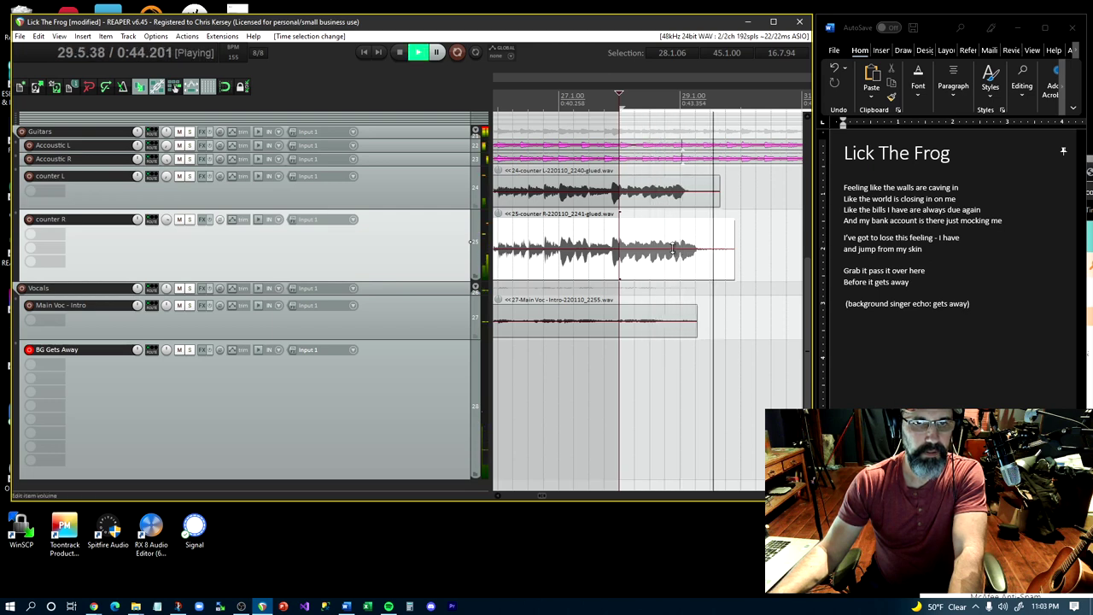
key(space)
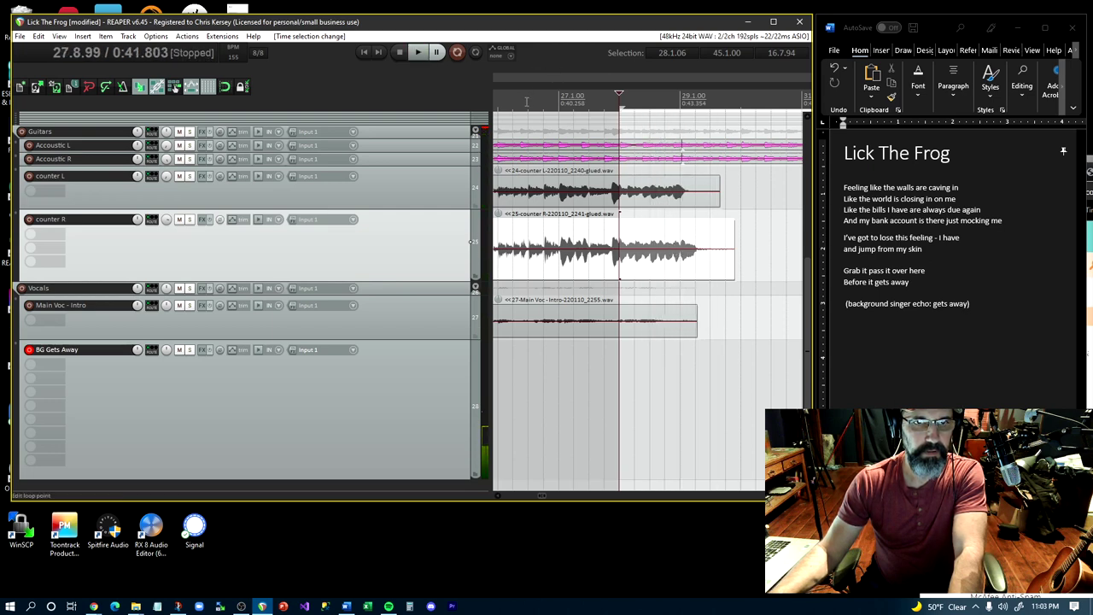
Place the edit cursor at 26.4.72 and play the lead-in up to the time selection
click(525, 101)
key(space)
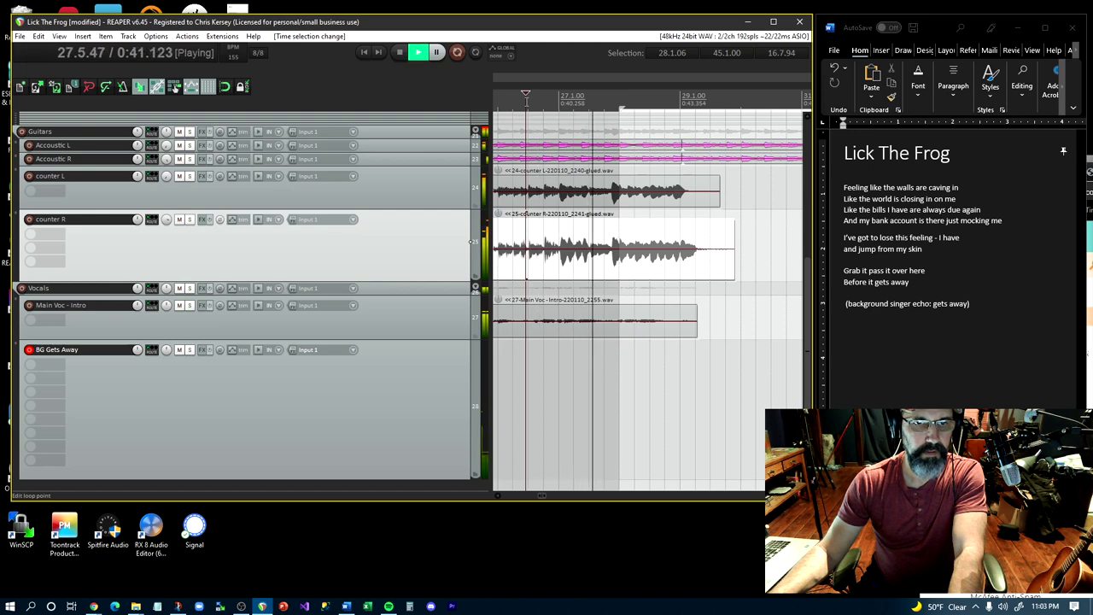
key(space)
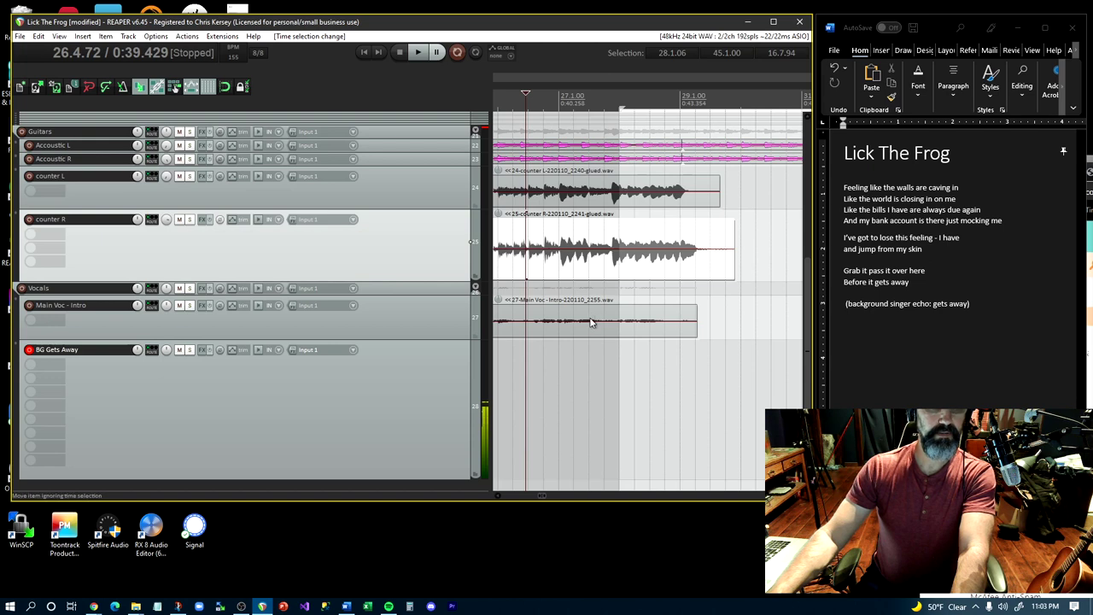
Record the "gets away" echo on the BG Gets Away track with the lead-in from 26.4.72, and play the take back
click(432, 379)
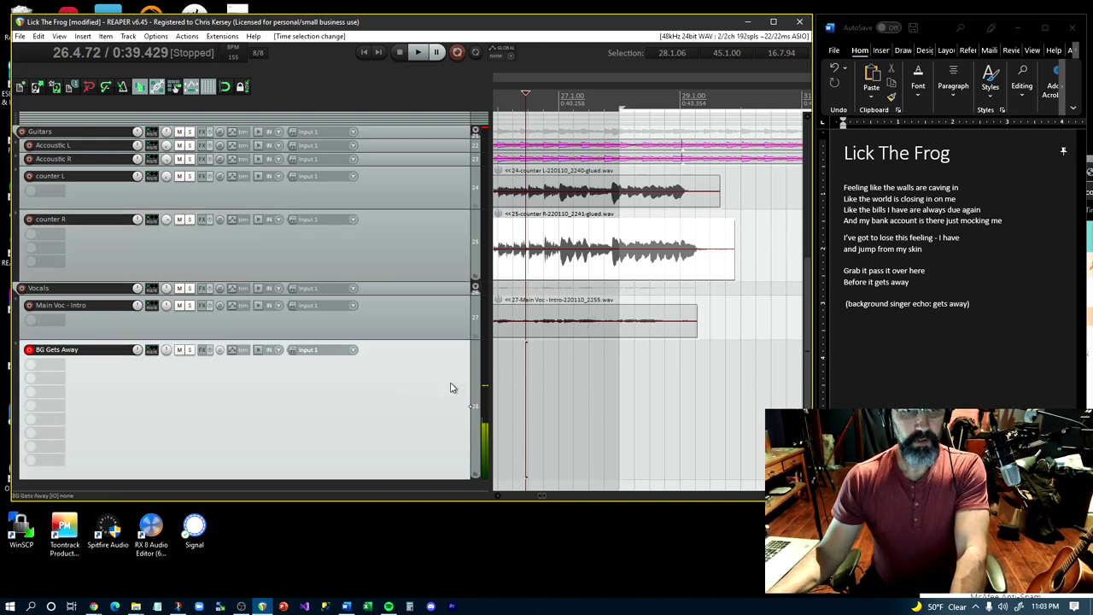
scroll(464, 383, down, 1)
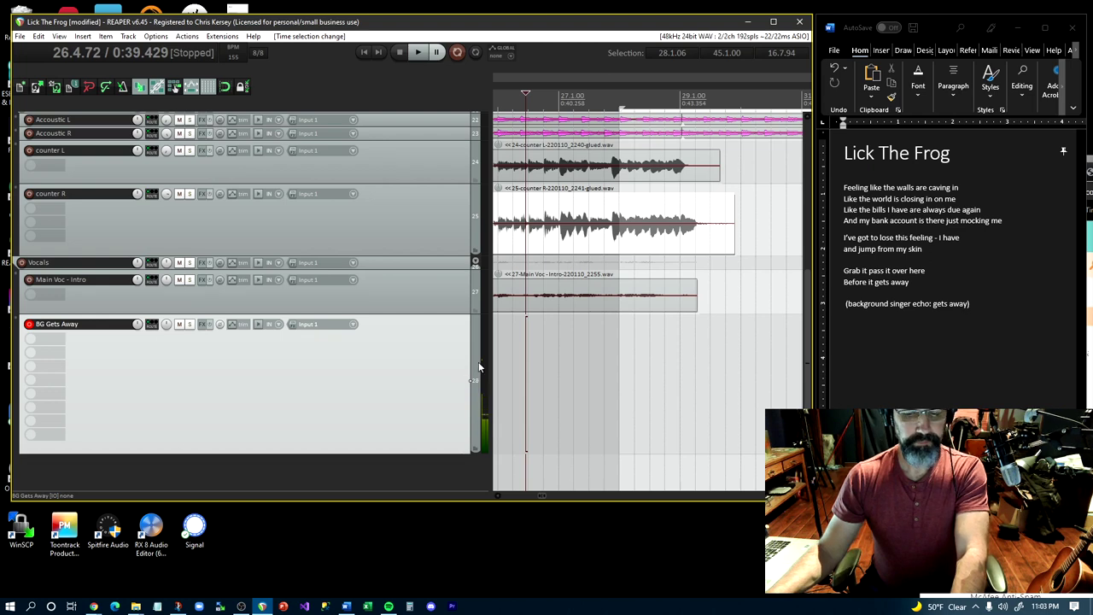
key(ctrl+r)
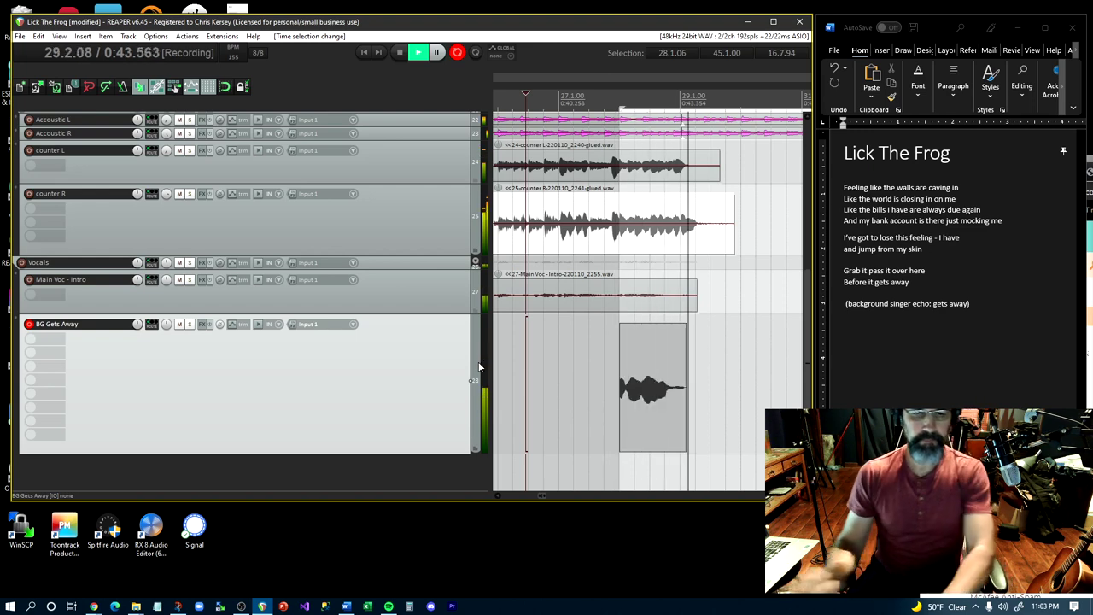
key(space)
key(space)
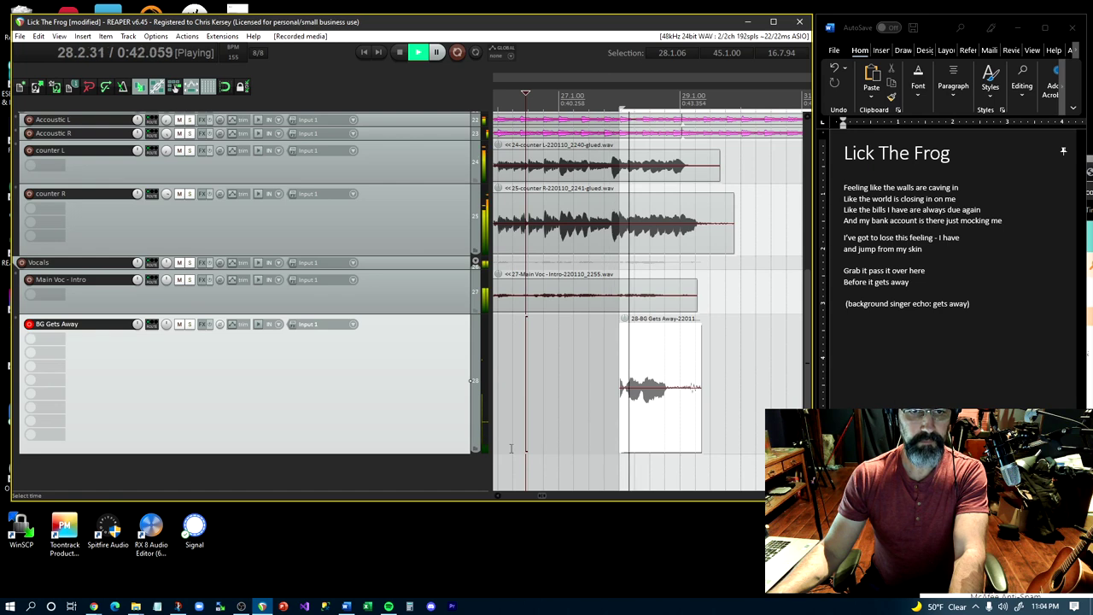
key(space)
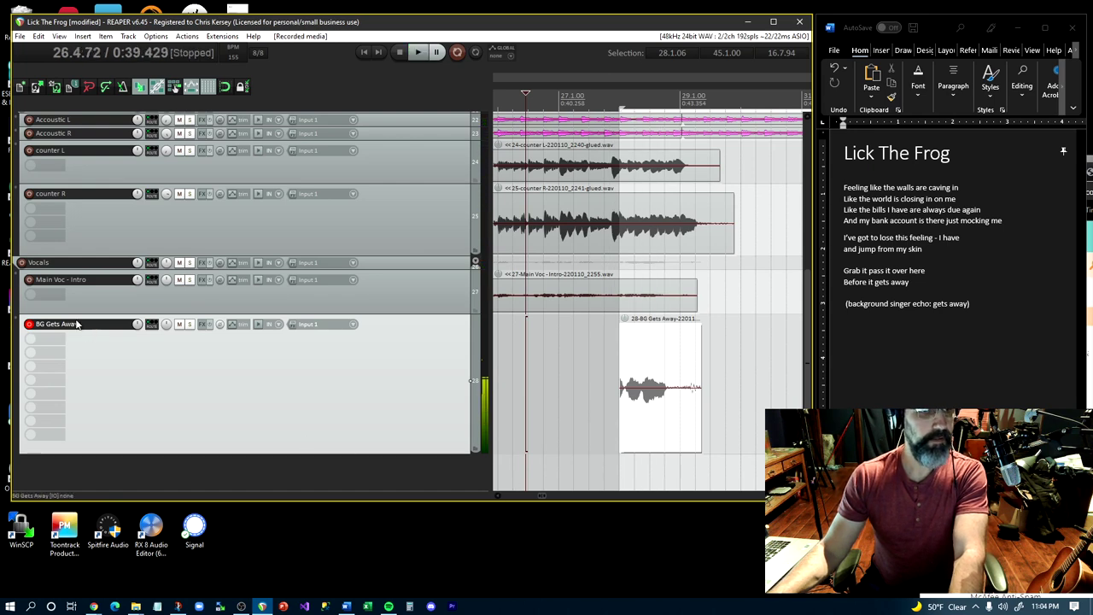
Add the Waves Torque Mono plug-in to BG Gets Away and set its Torque to +650 cents
click(45, 341)
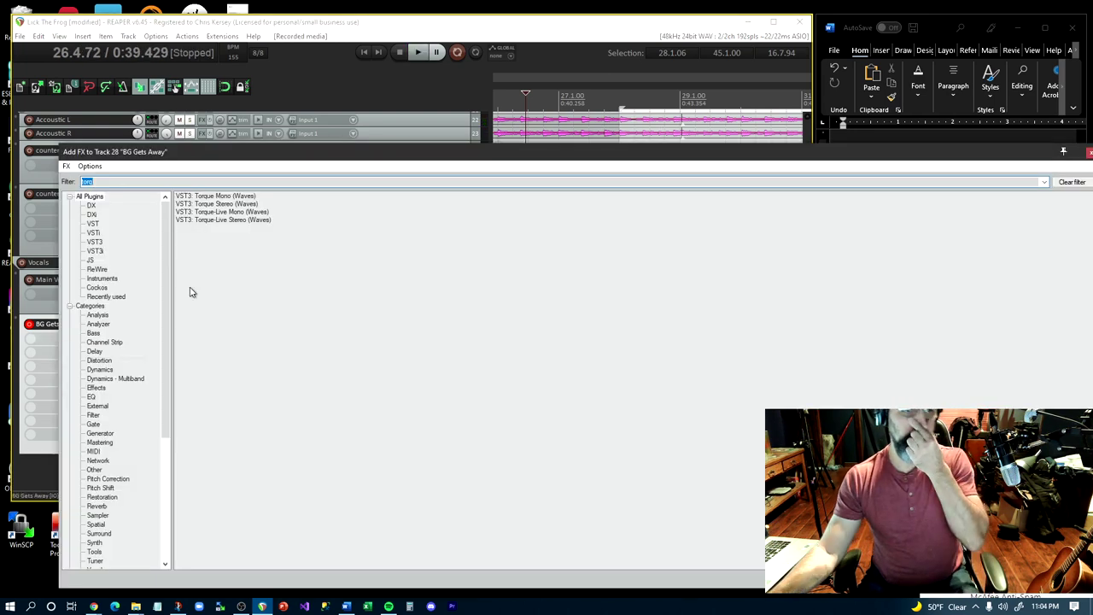
click(125, 182)
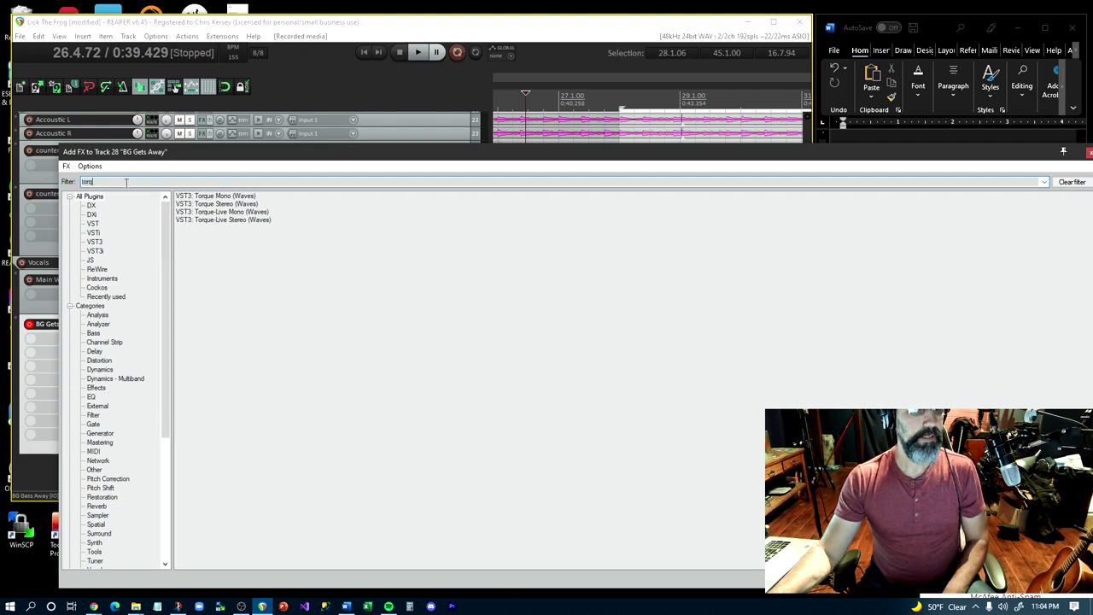
click(204, 197)
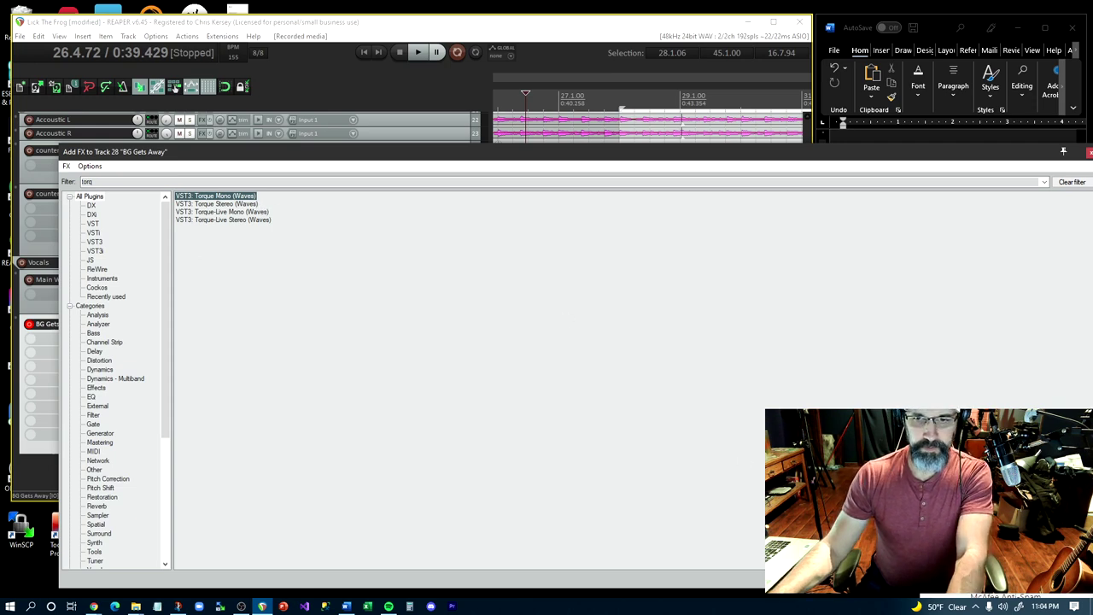
key(Return)
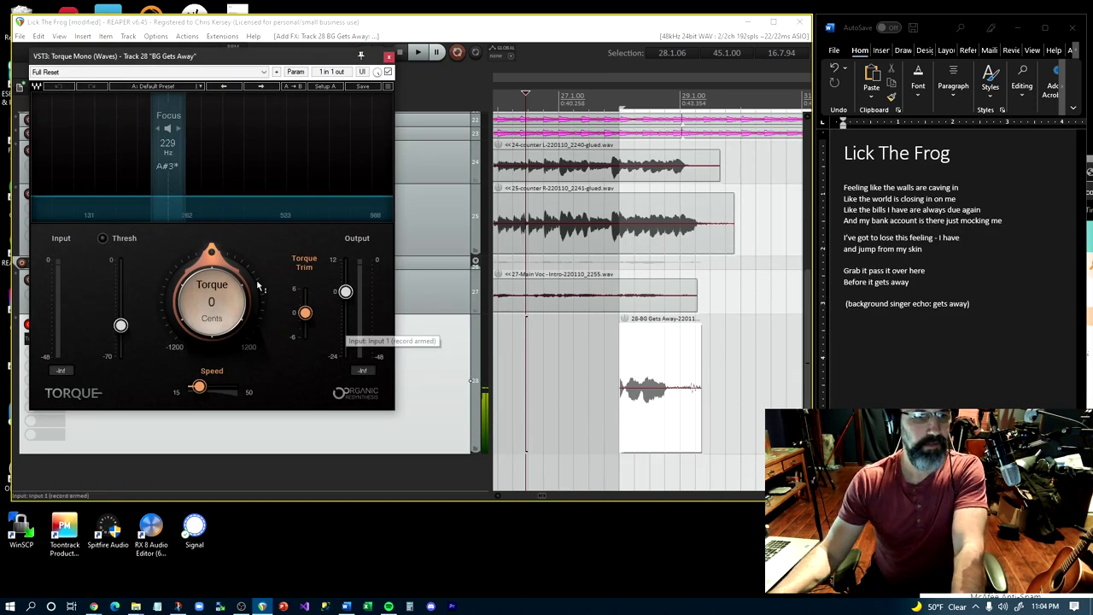
mouse_move(259, 286)
mouse_down()
mouse_move(255, 277)
mouse_move(253, 292)
mouse_up()
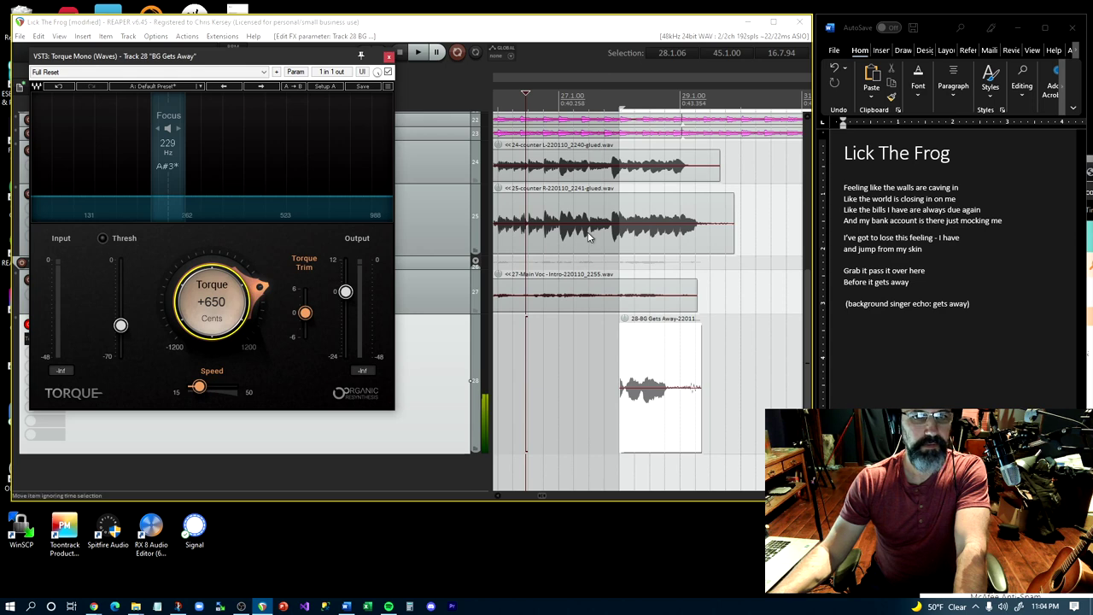
Move the end of the time selection to 29.3.31 and trim the end of the Main Voc - Intro item to 28.1.51
scroll(636, 163, down, 10)
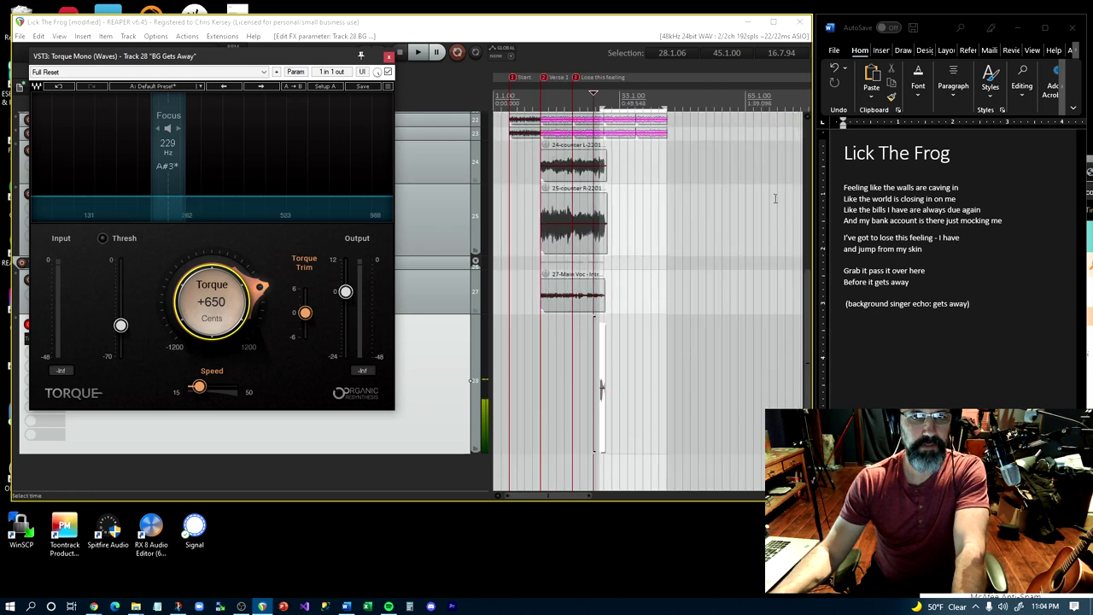
drag(666, 108, 602, 145)
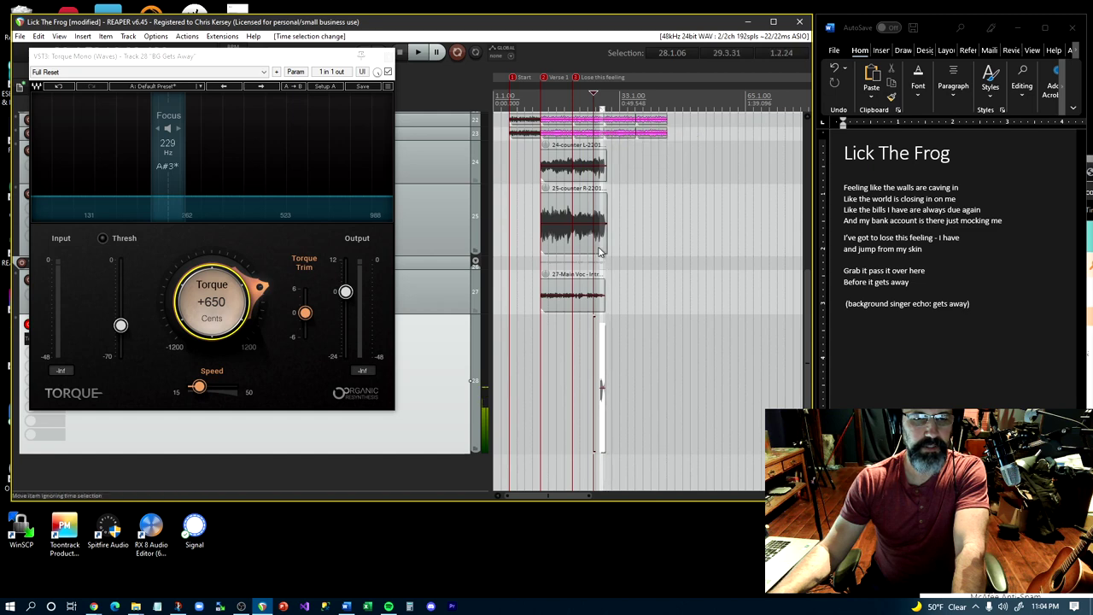
click(589, 296)
scroll(589, 296, up, 8)
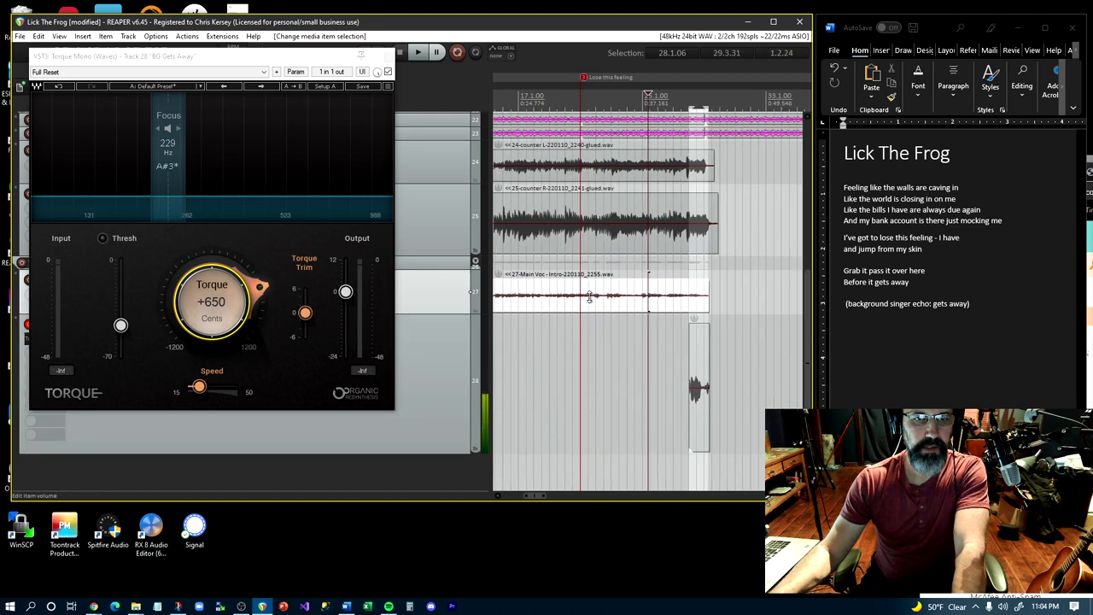
scroll(650, 351, down, 6)
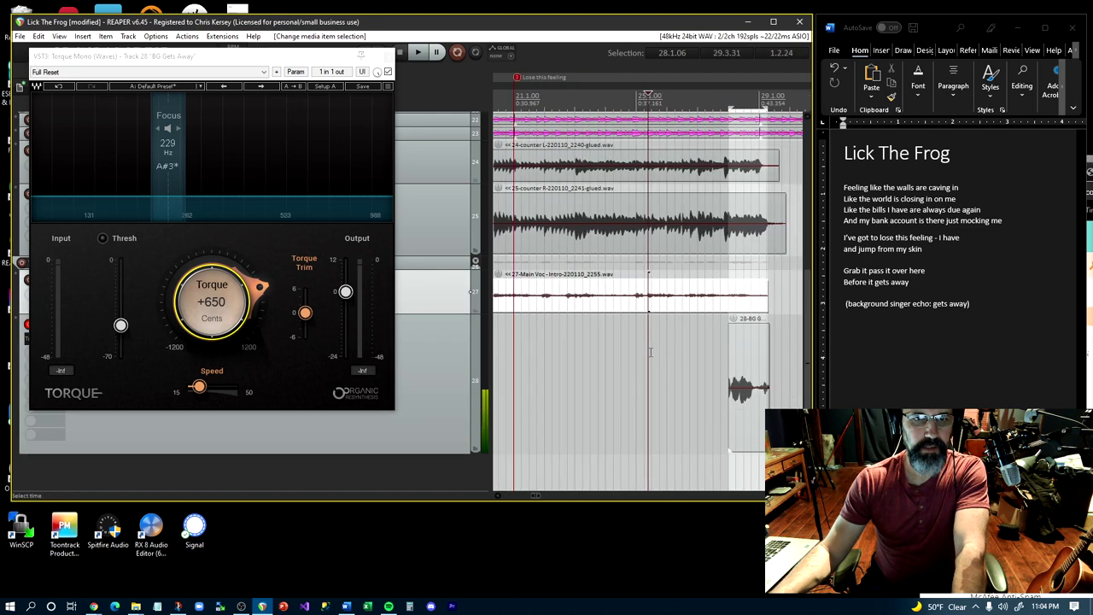
click(720, 303)
drag(730, 288, 706, 291)
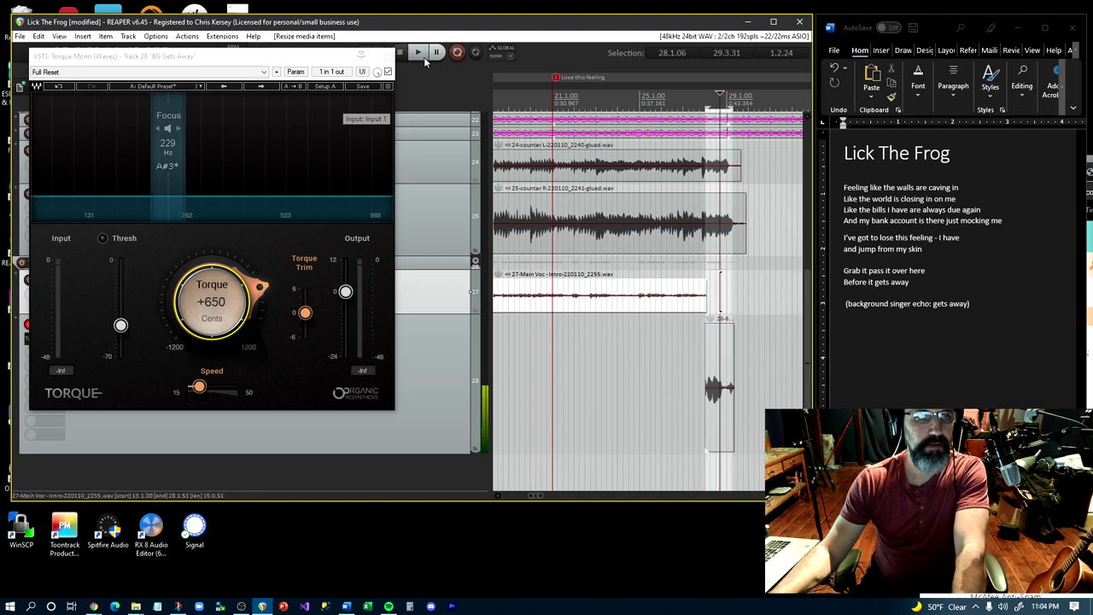
Move the Torque window clear of the toolbar, turn snapping on and snap the end of the Main Voc - Intro item to the grid
drag(285, 61, 300, 147)
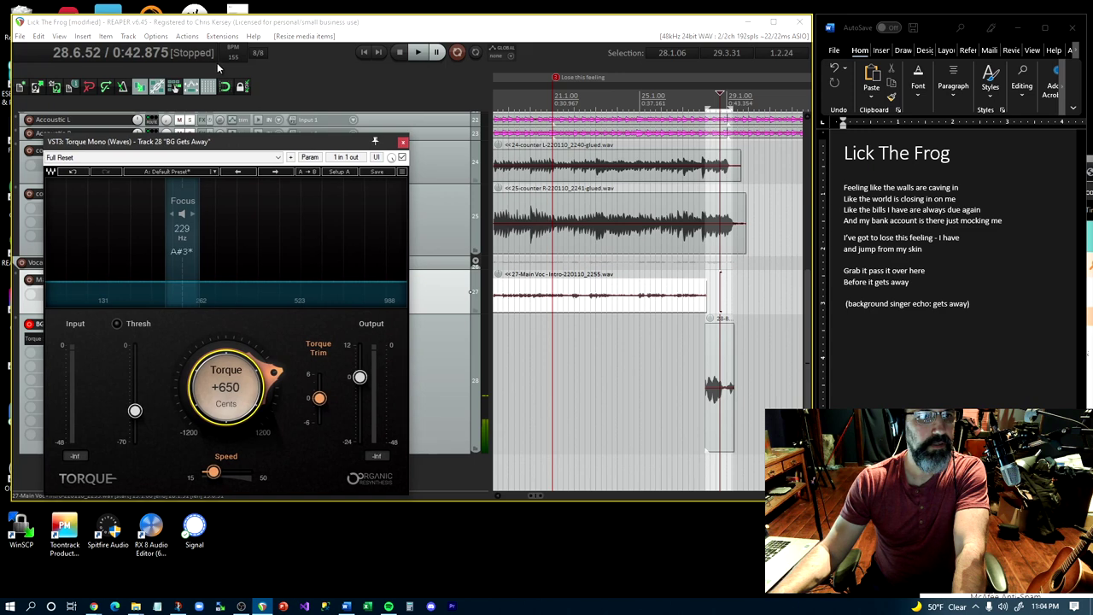
click(229, 90)
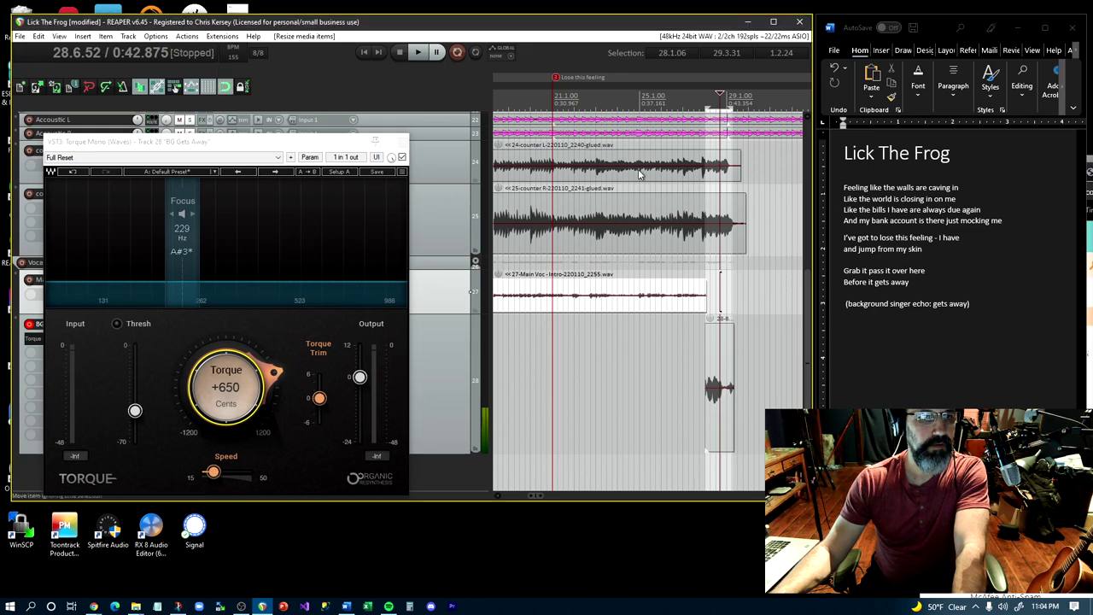
click(706, 292)
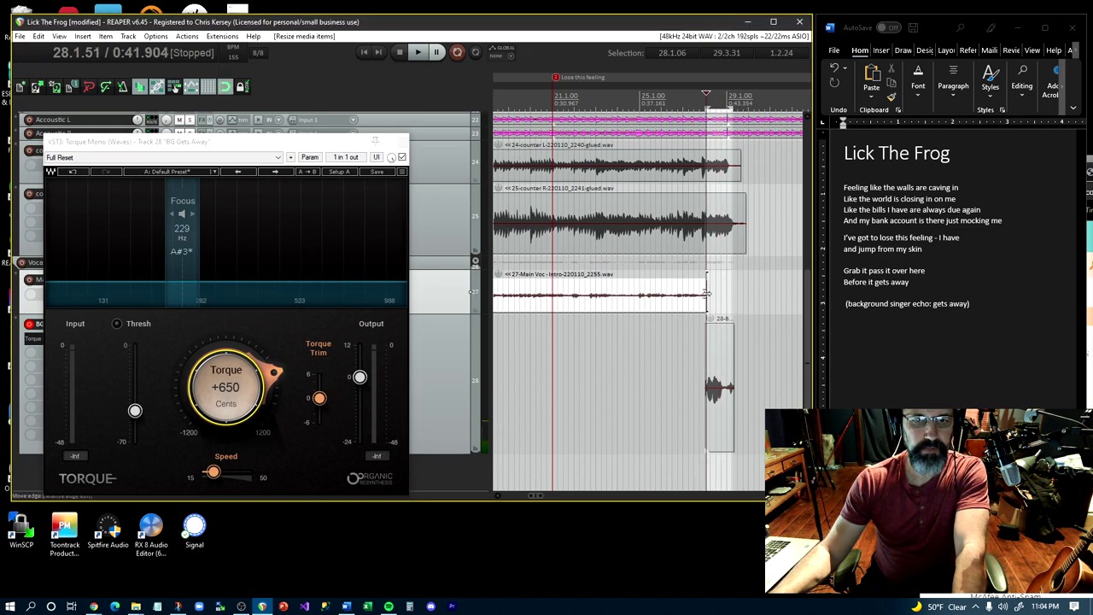
Play from 27.3.00 to hear the pitch-shifted background vocal after the main vocal
click(688, 127)
key(space)
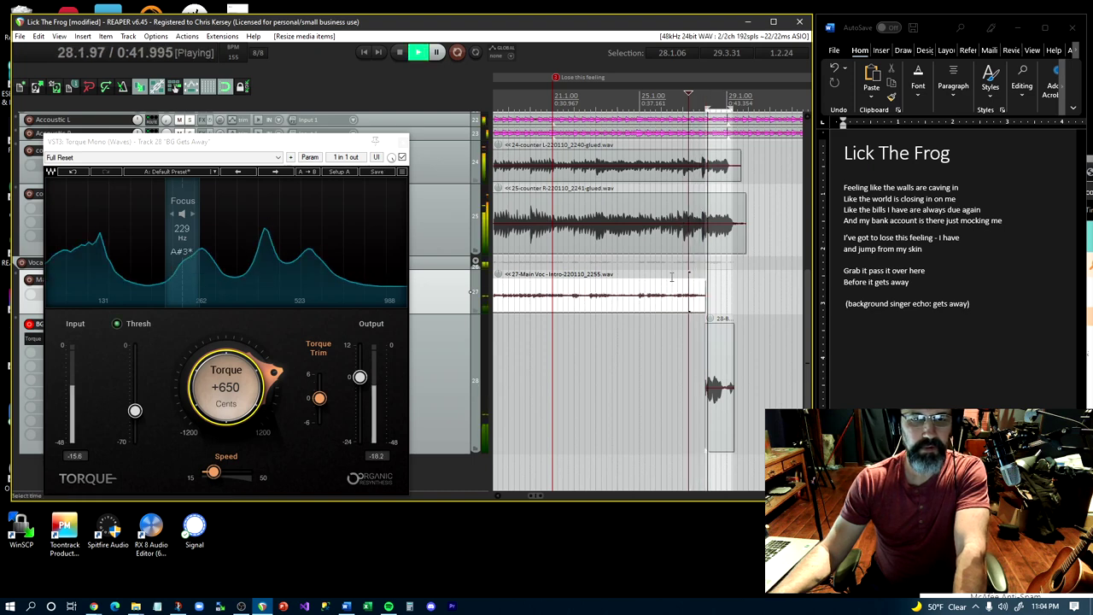
key(space)
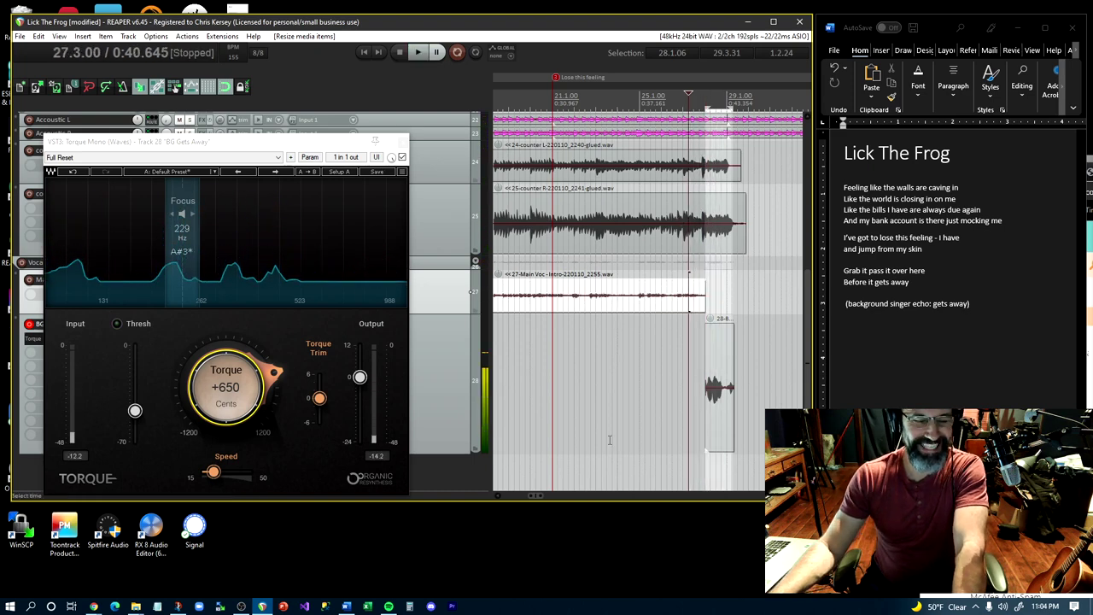
Replay the passage from 27.3.00 to compare the pitch-shifted echo with the main vocal, moving the Torque window off the transport's lower tracks
key(space)
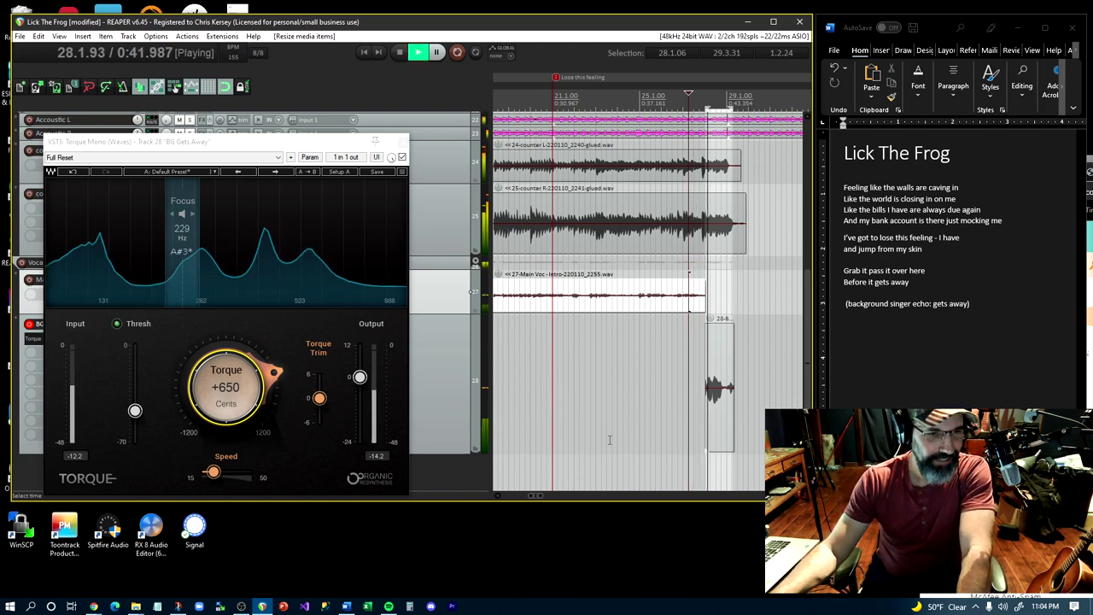
key(space)
key(space)
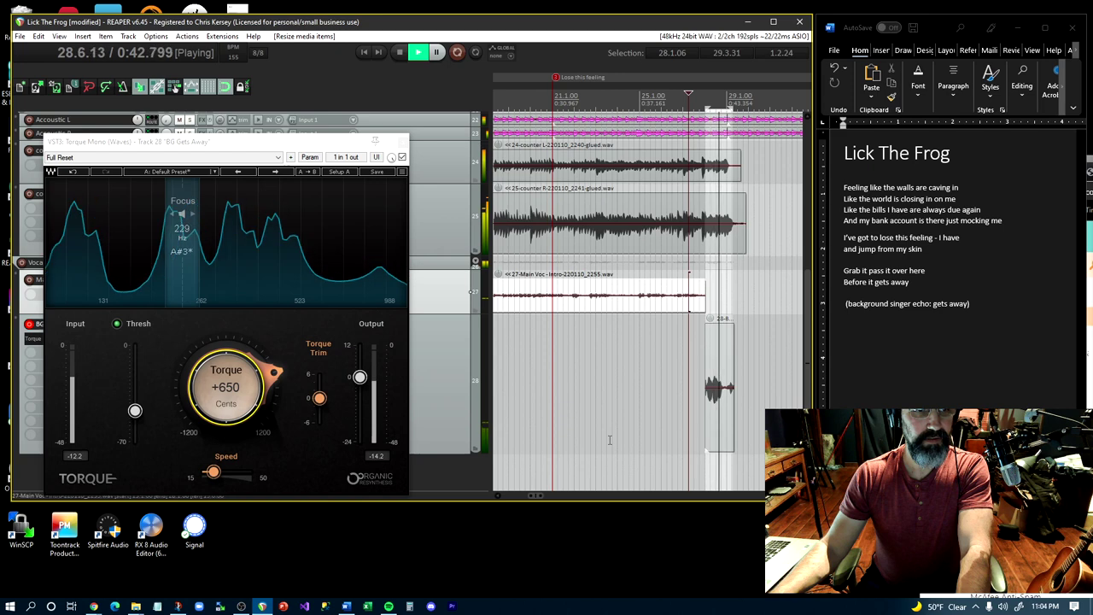
key(space)
drag(250, 137, 354, 80)
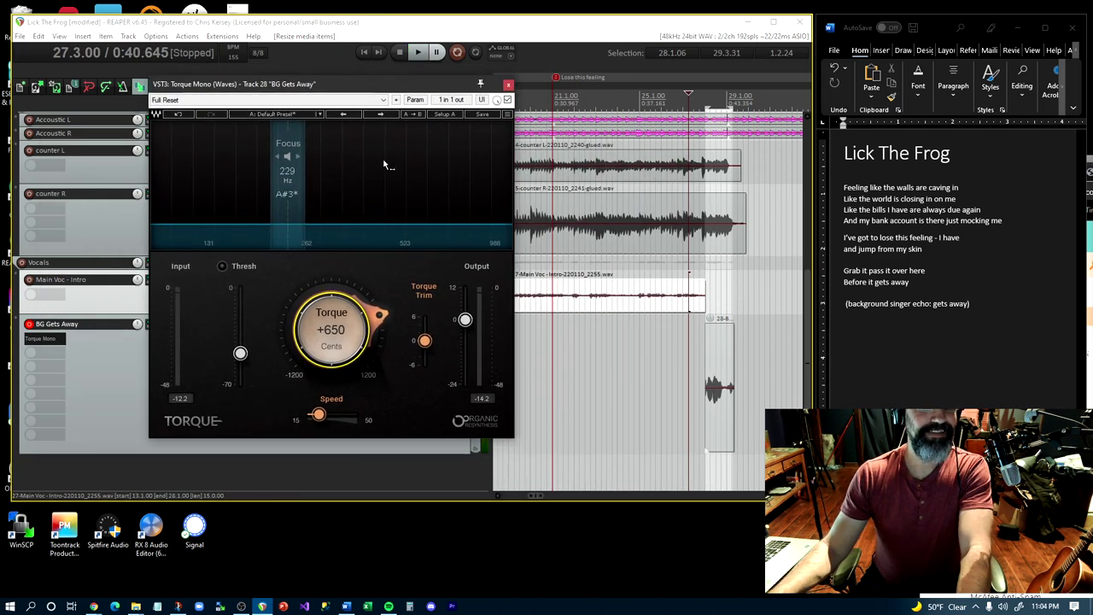
key(space)
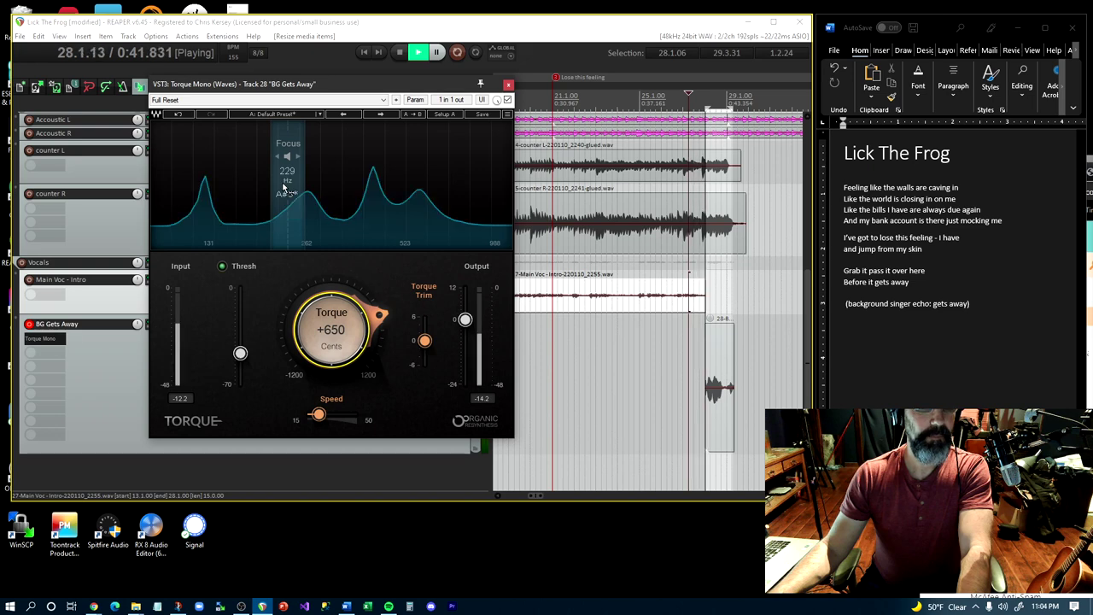
key(space)
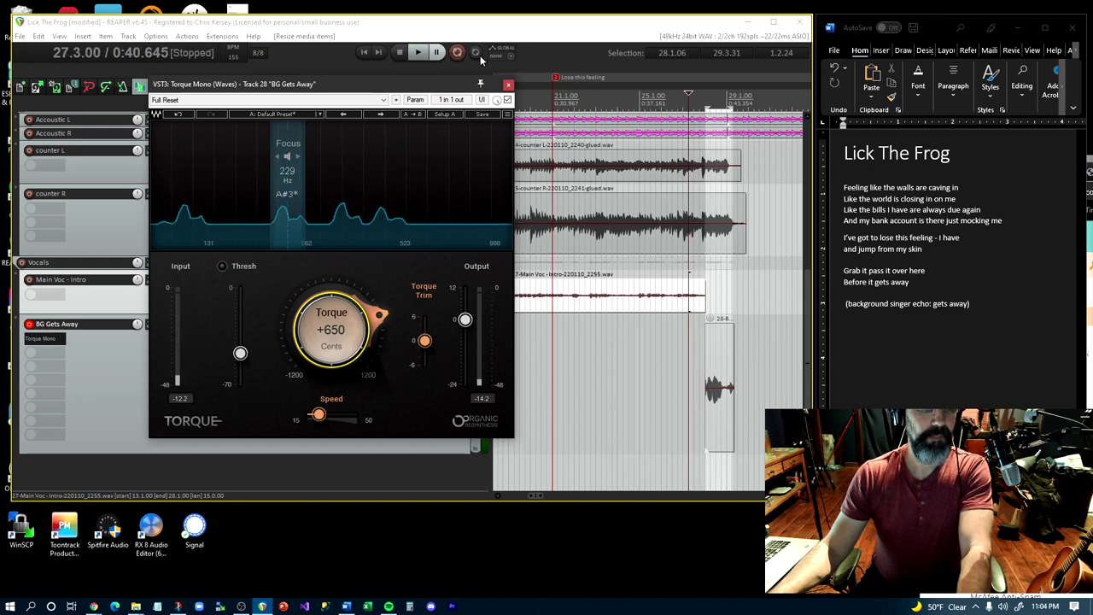
Turn on repeat playback and set the BG Gets Away Torque to +640 cents while the passage plays
click(480, 56)
key(space)
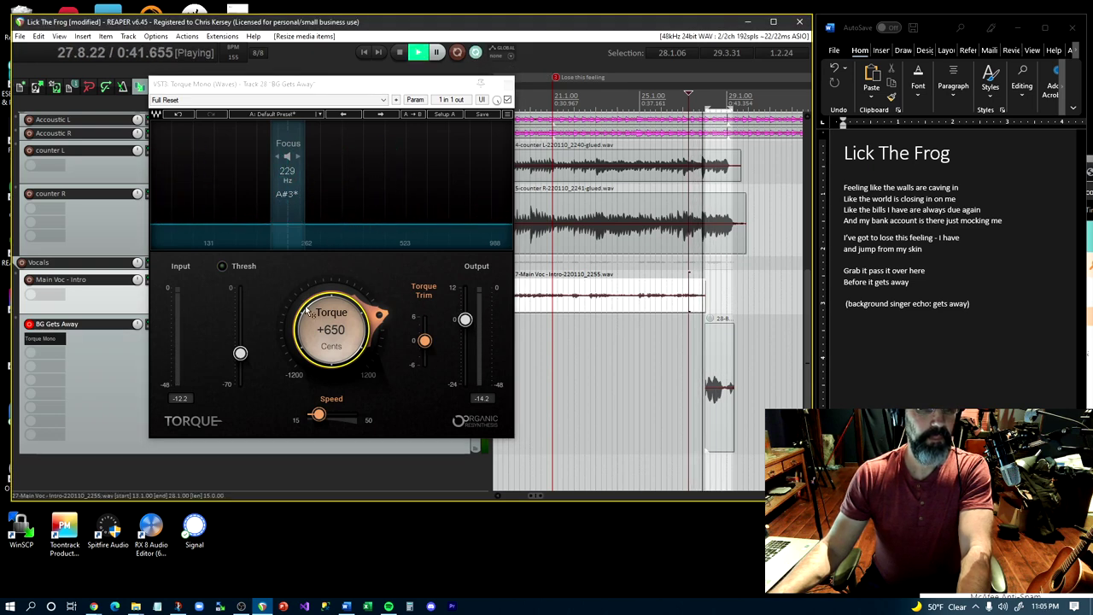
click(376, 312)
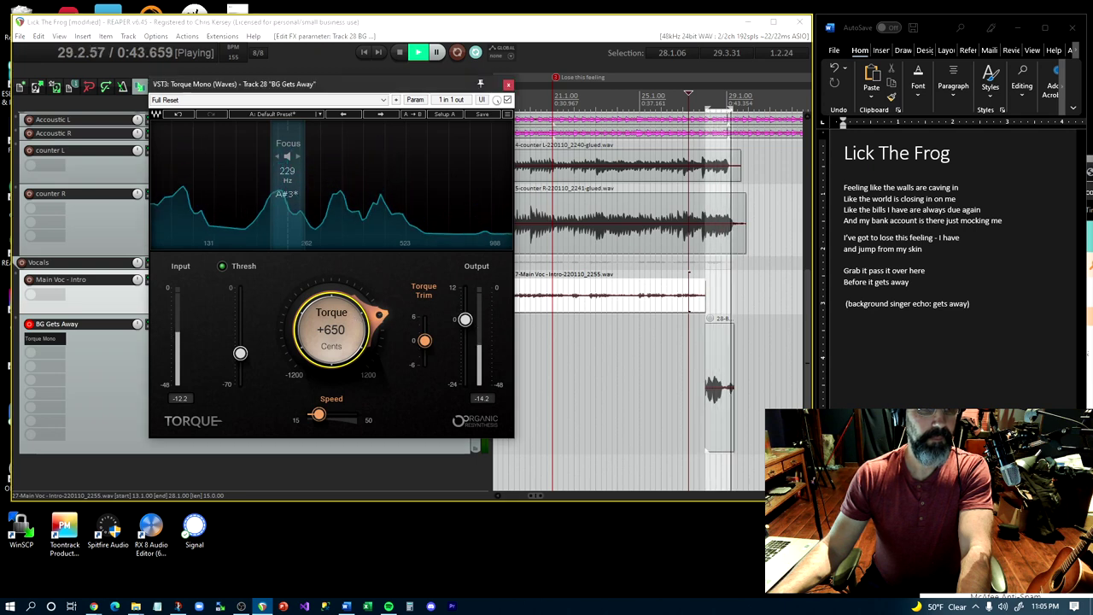
drag(375, 312, 375, 315)
key(space)
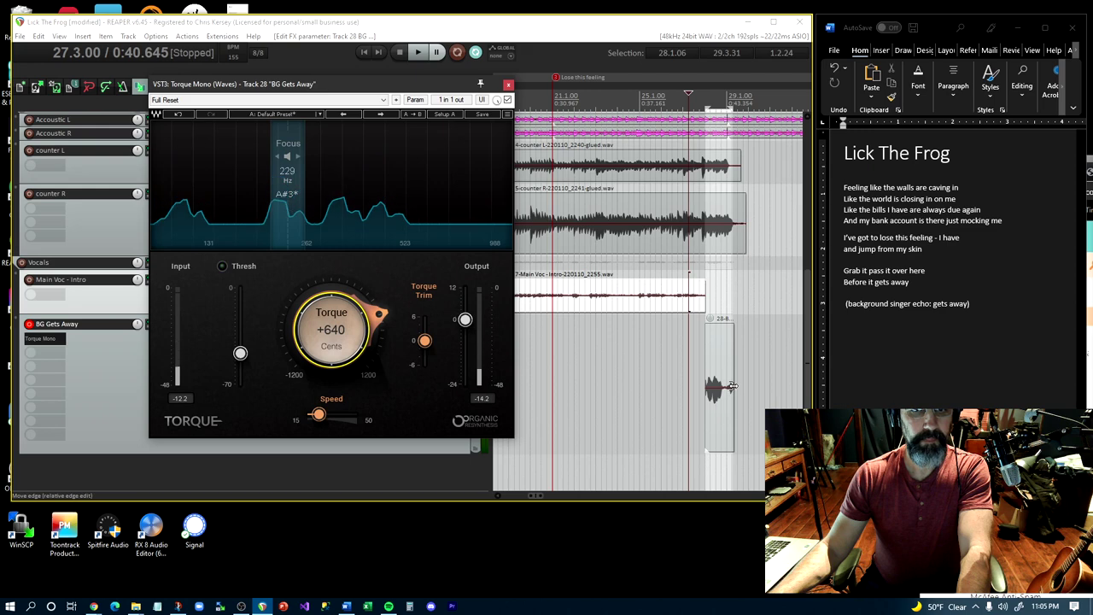
Trim the end of the BG Gets Away item to 29.1.21 and move the time selection's end to 29.1.00
click(730, 391)
drag(730, 391, 727, 391)
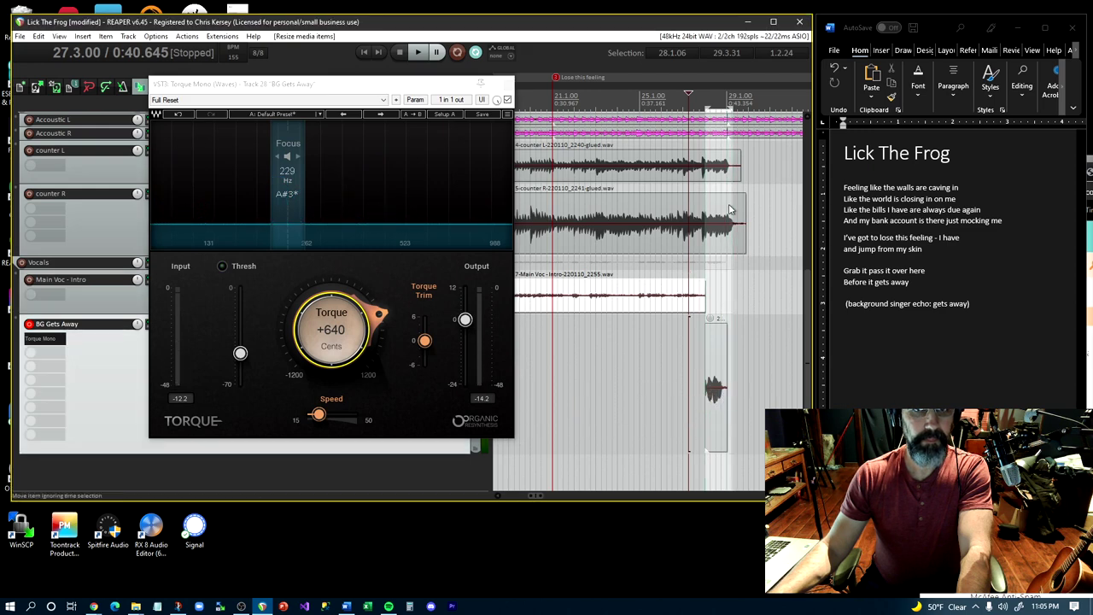
drag(731, 109, 724, 118)
Loop the echo while setting Torque to +1175 cents and Torque Trim to about 2 dB, and close the plug-in window
key(space)
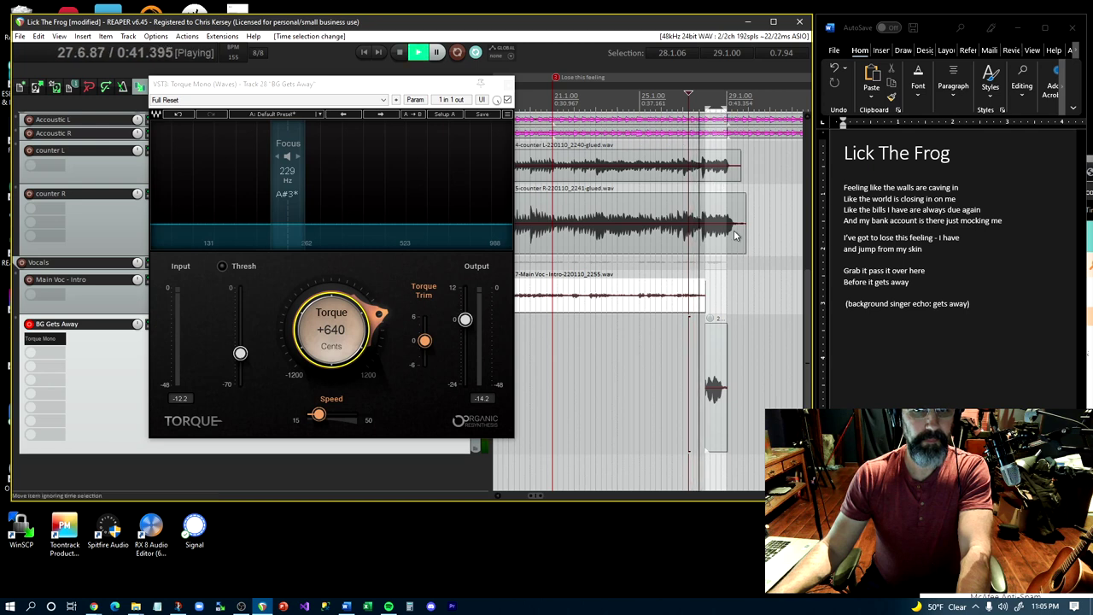
scroll(725, 365, up, 5)
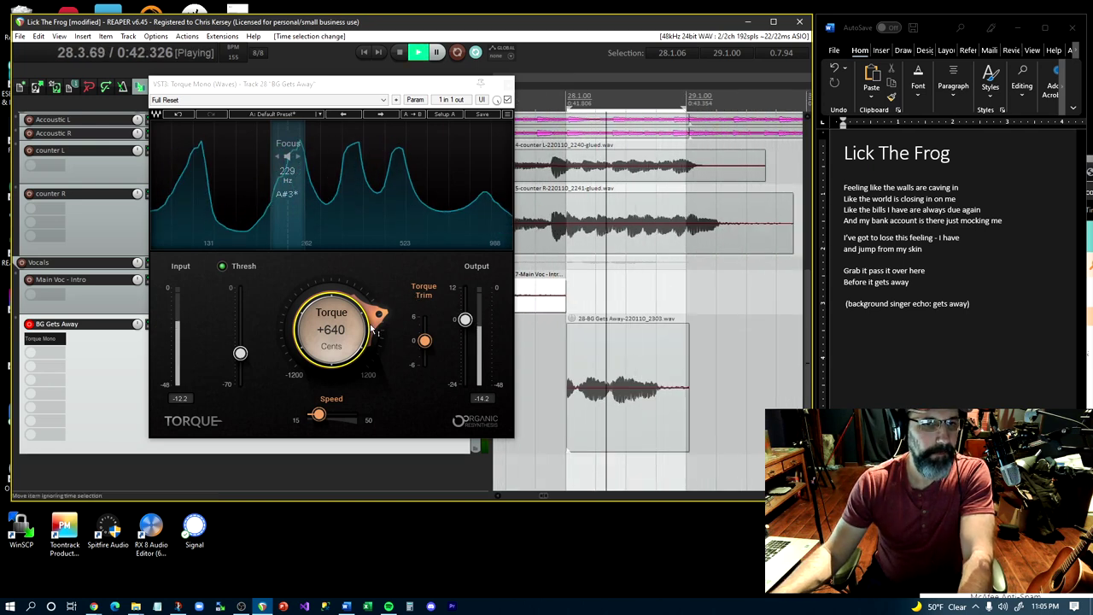
drag(377, 316, 377, 256)
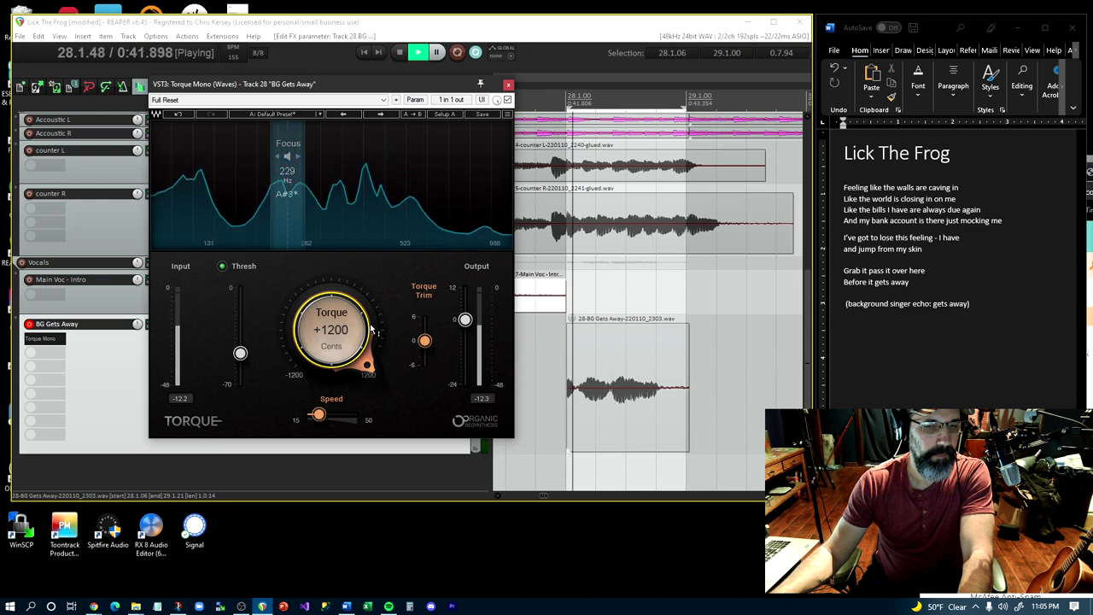
drag(372, 330, 370, 360)
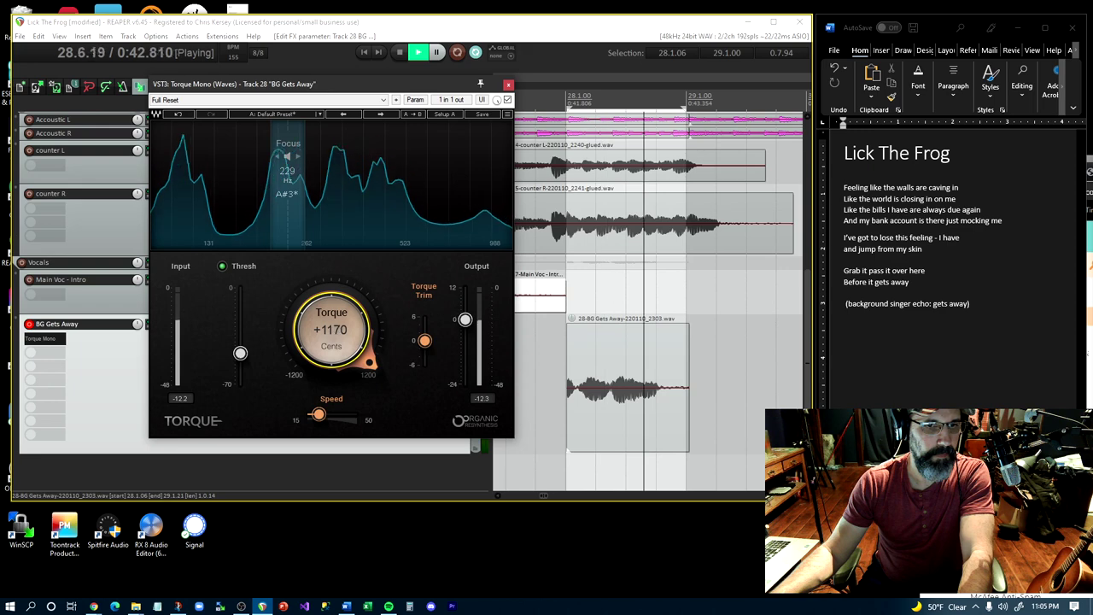
drag(370, 360, 427, 338)
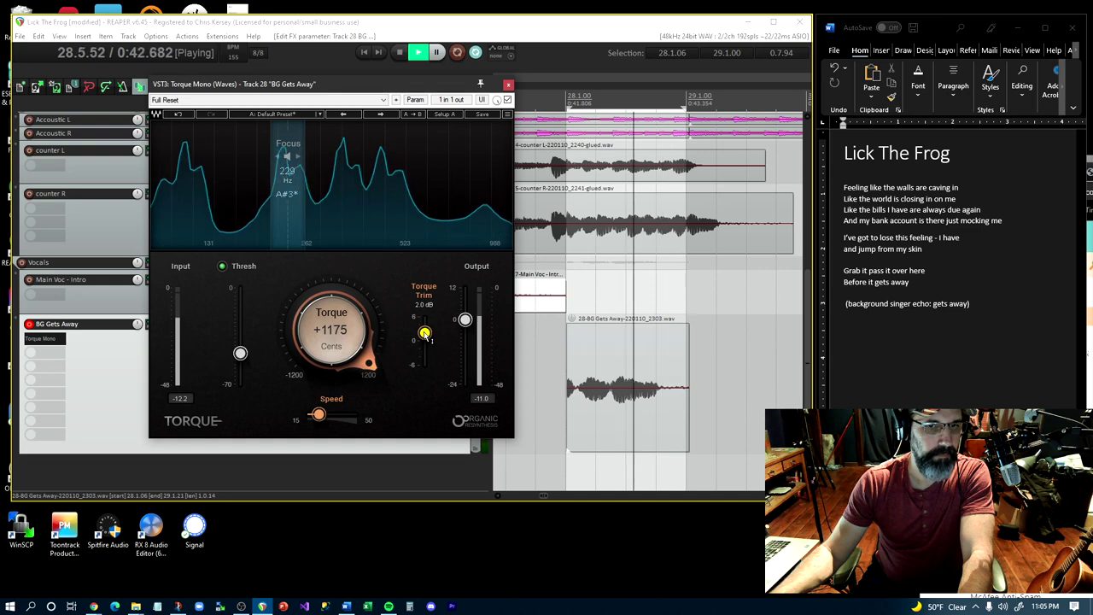
key(space)
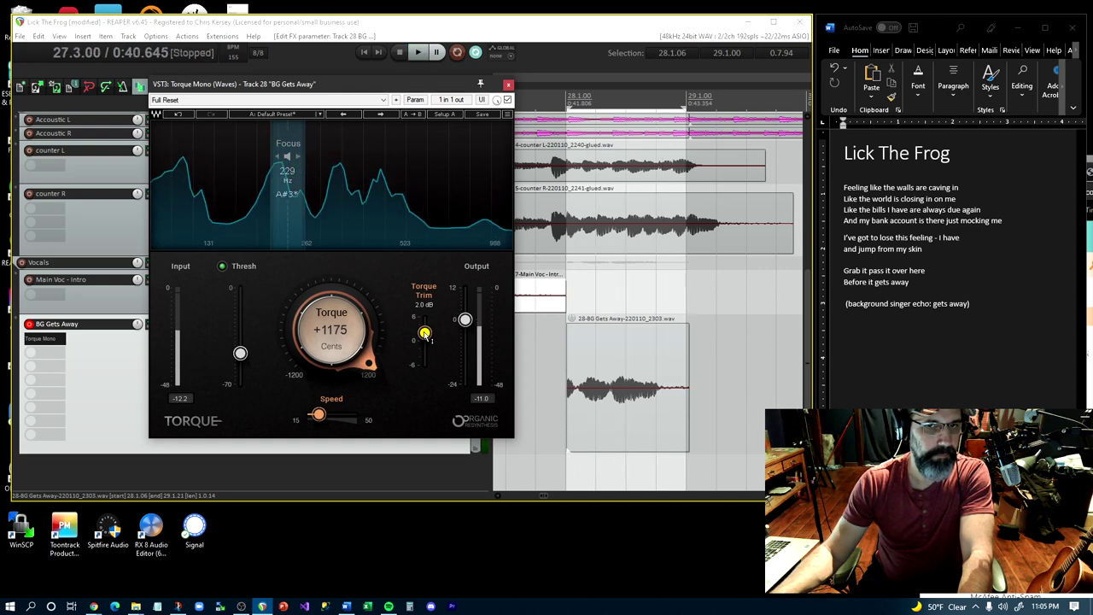
drag(426, 338, 427, 348)
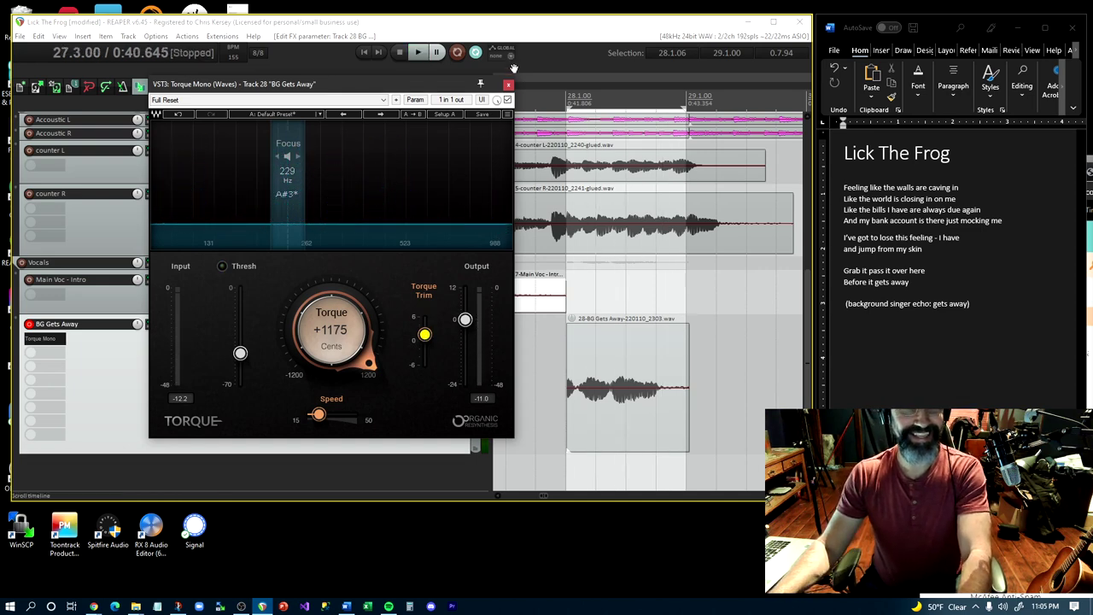
click(508, 87)
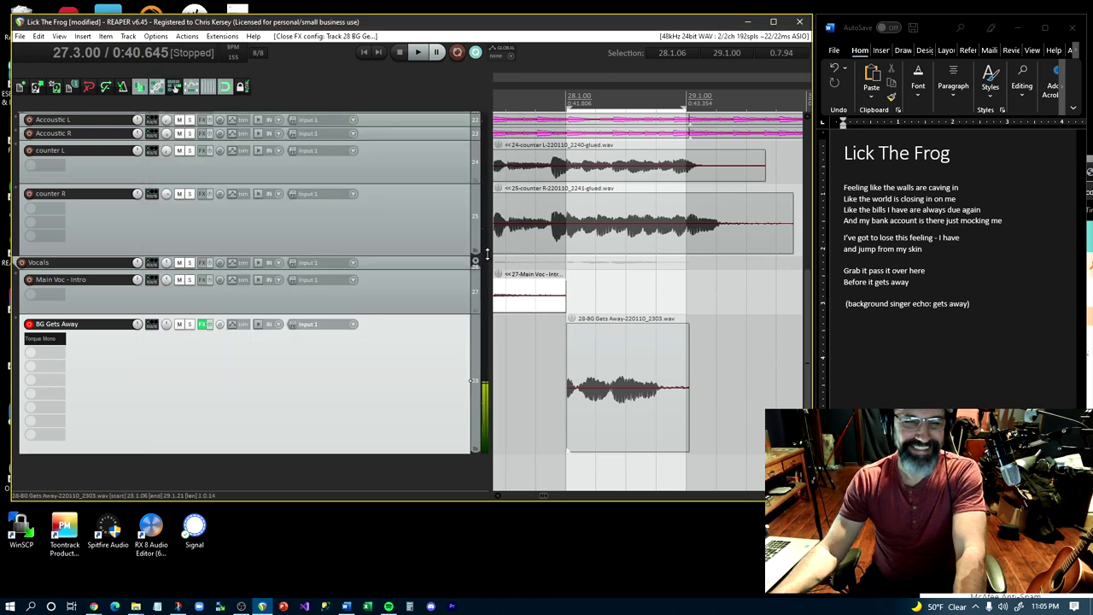
Reduce the height of the BG Gets Away track and zoom the timeline out to show more of the vocal passage
click(536, 383)
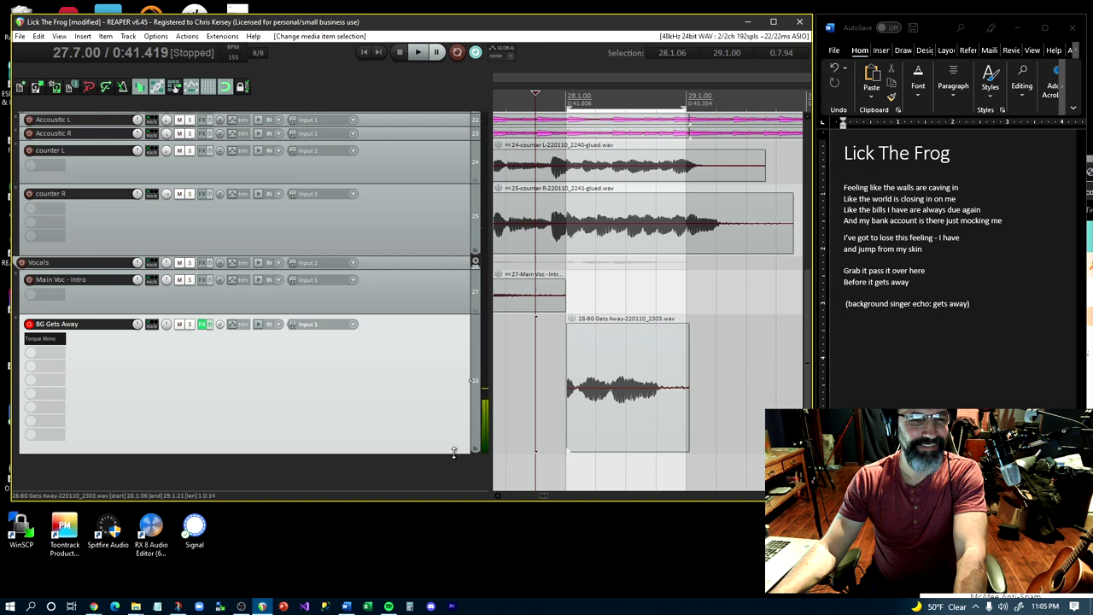
drag(468, 452, 471, 370)
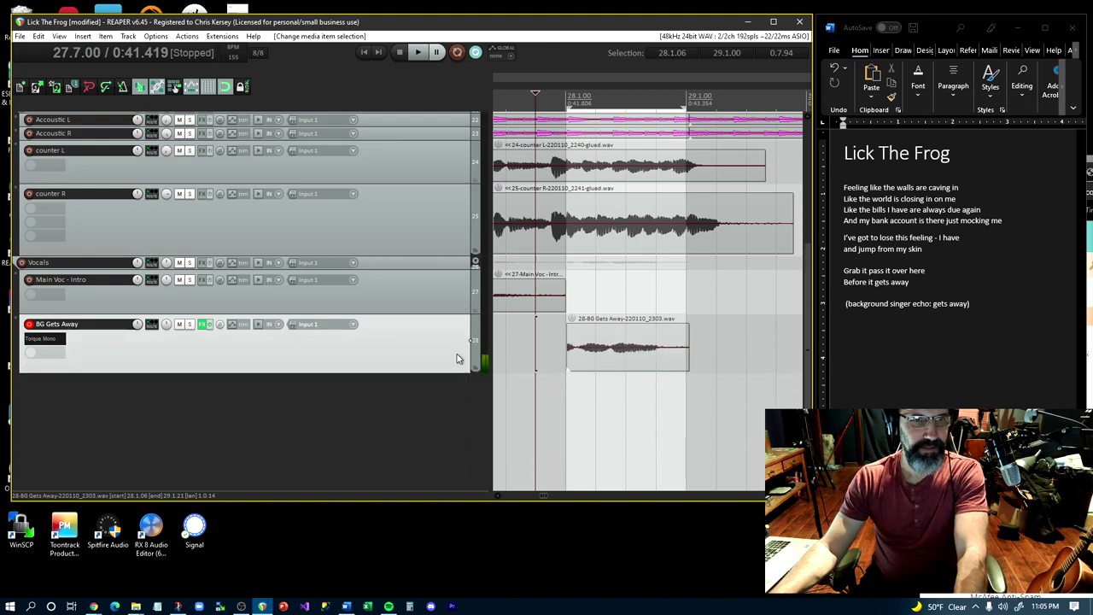
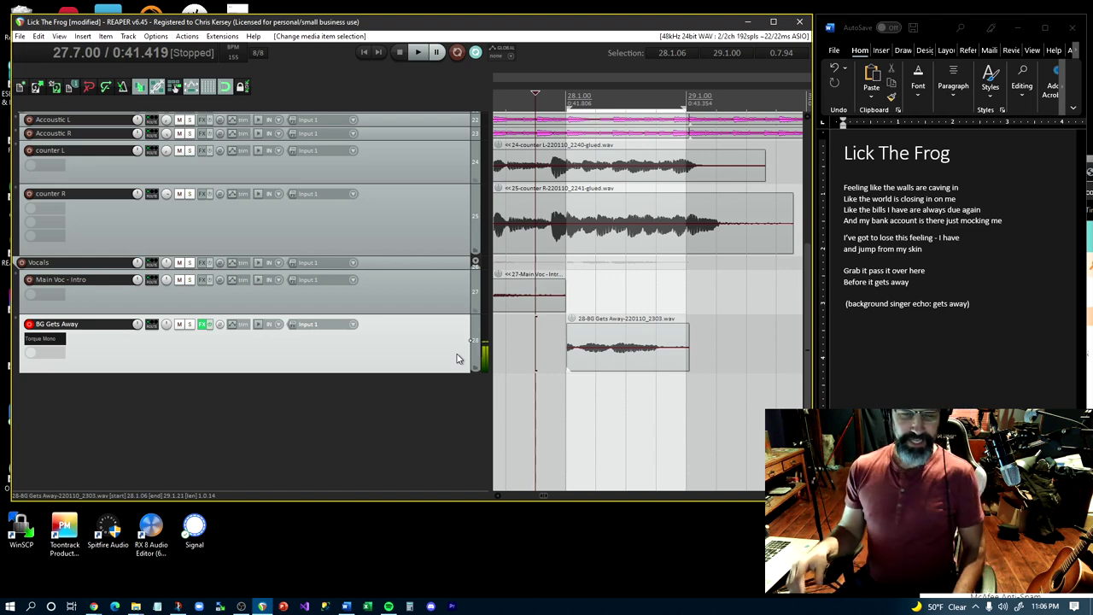
click(444, 221)
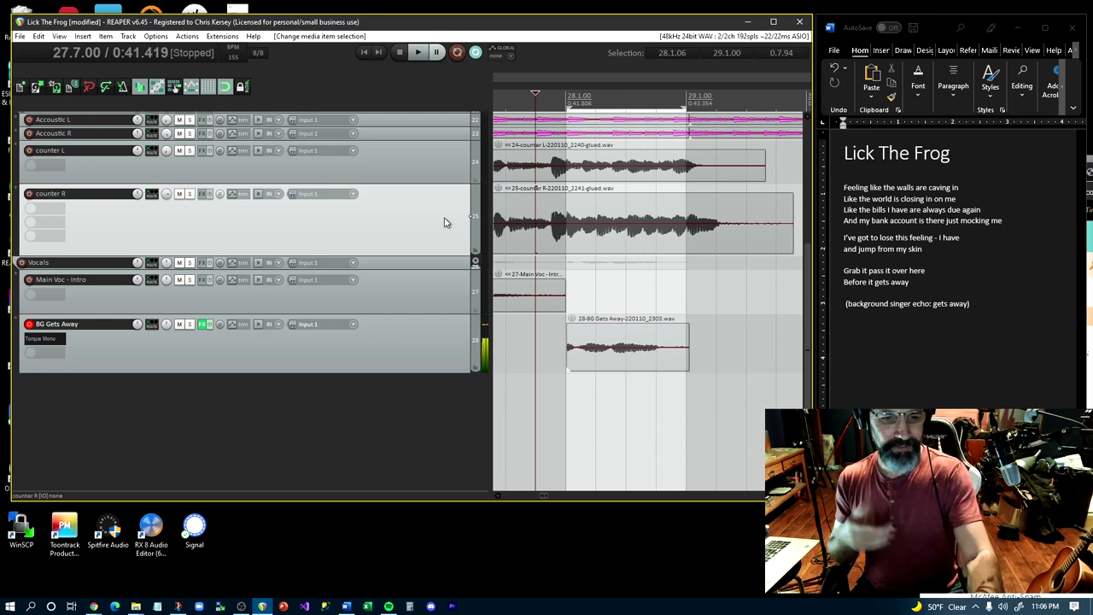
key(equal)
key(minus)
key(minus)
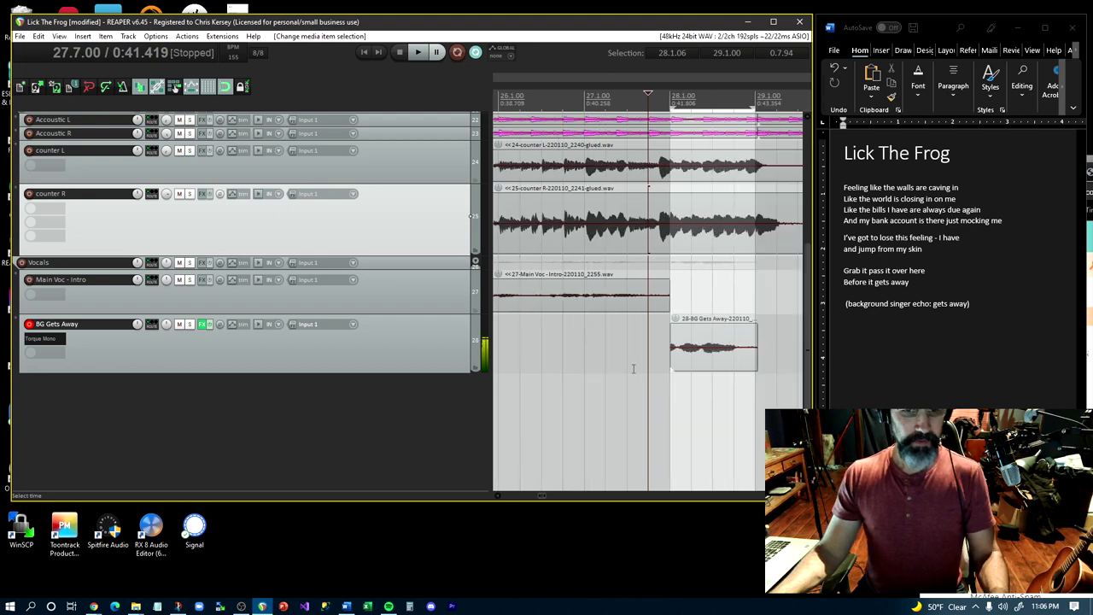
click(459, 355)
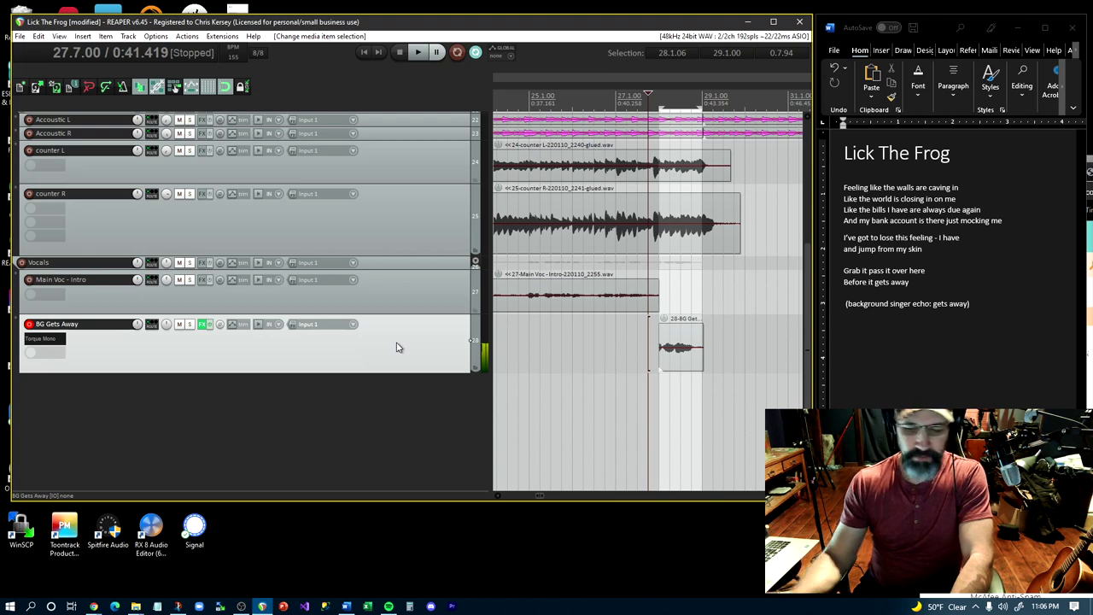
Play the song from the start and raise the Vocals folder track's volume to +8.77 dB in the mixer
key(Home)
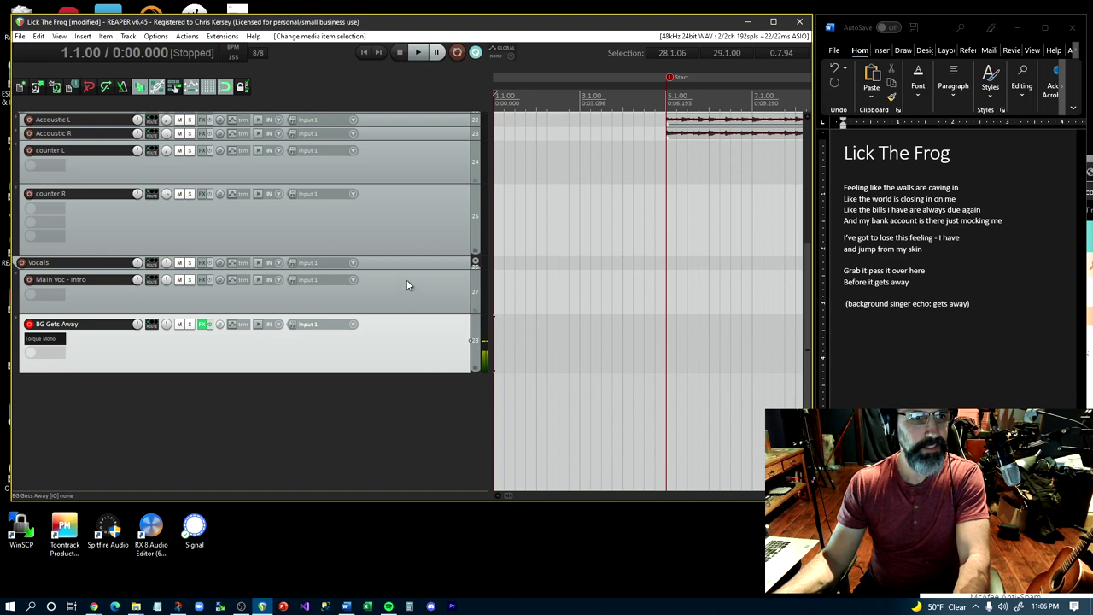
click(421, 246)
key(space)
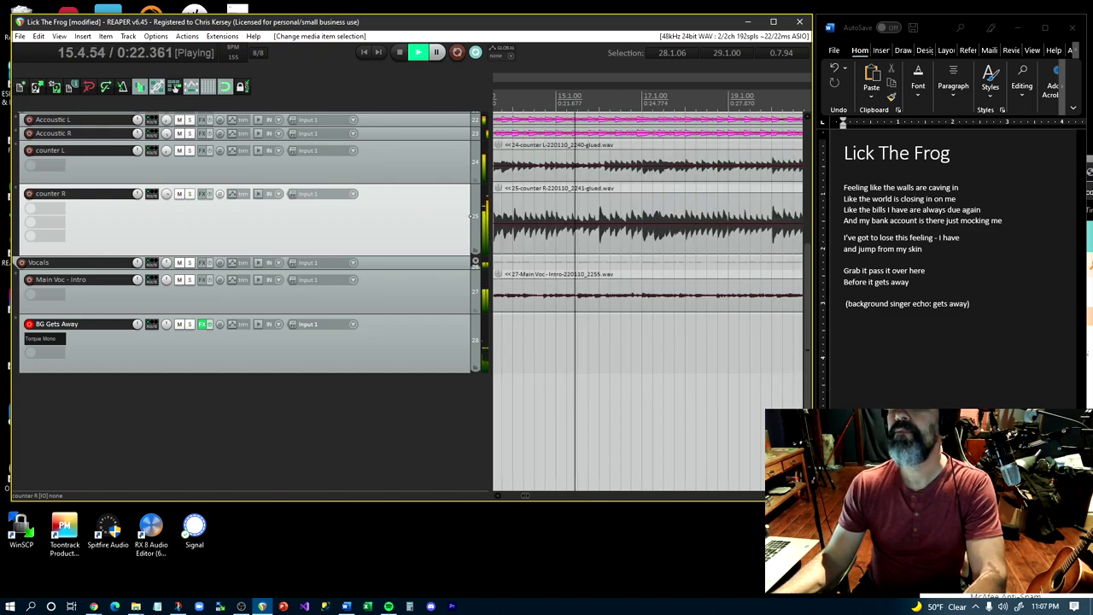
key(ctrl+m)
drag(510, 39, 319, 66)
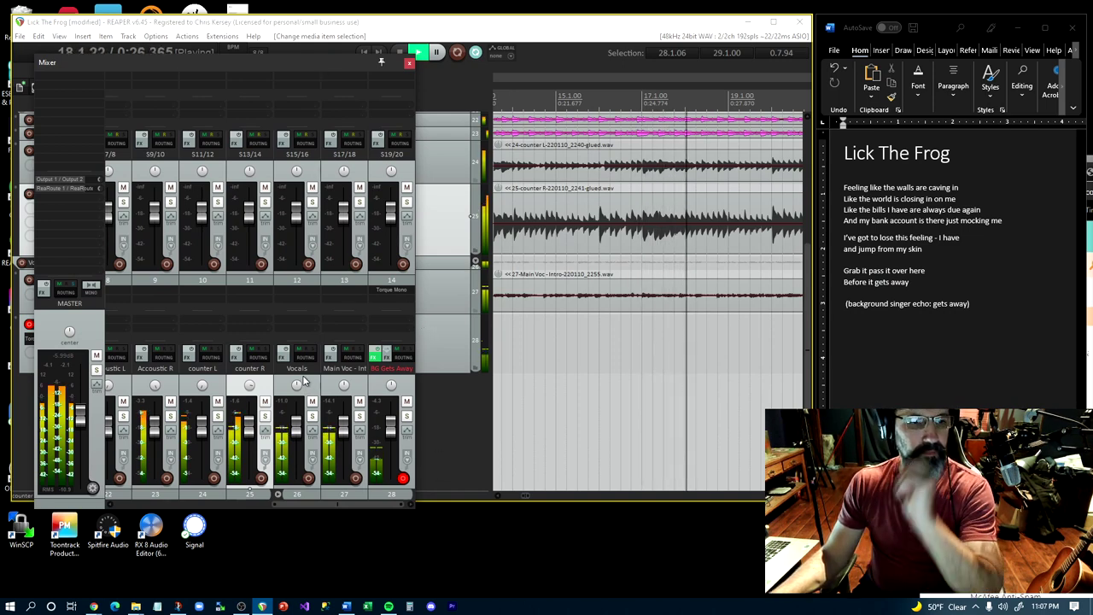
drag(295, 421, 297, 418)
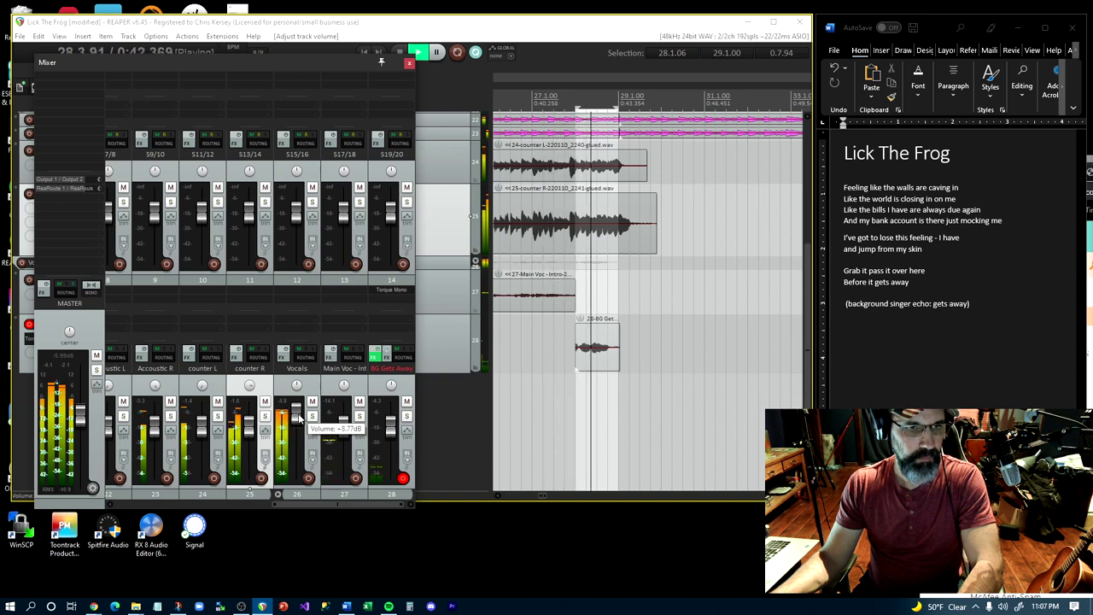
key(space)
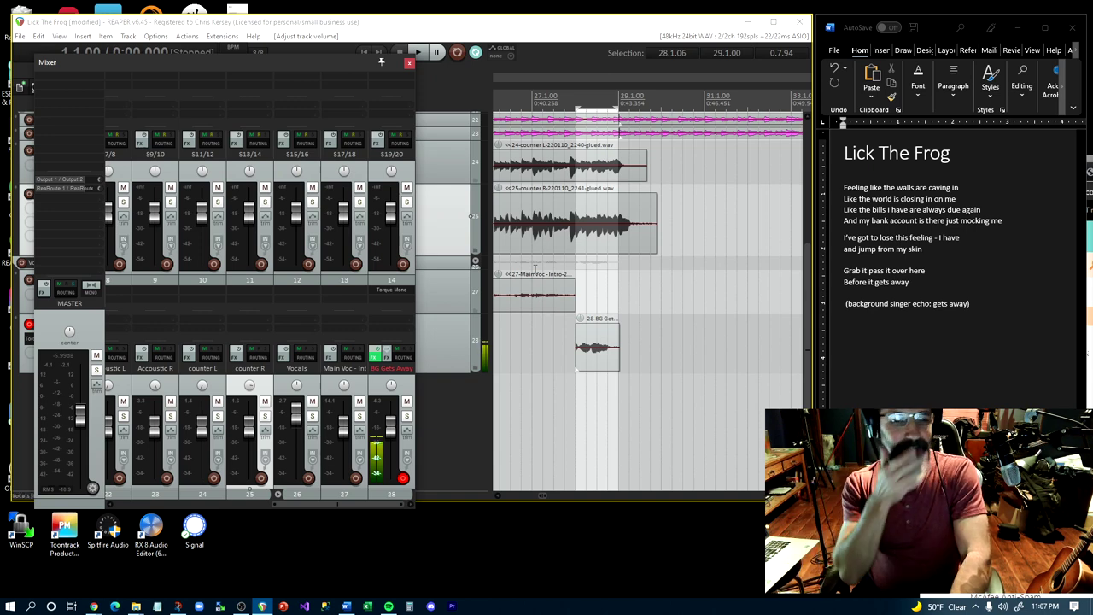
Zoom out to show the whole arrangement, with the edit cursor at 27.5.00, and move the mixer clear of the tracks
click(553, 434)
scroll(530, 371, down, 3)
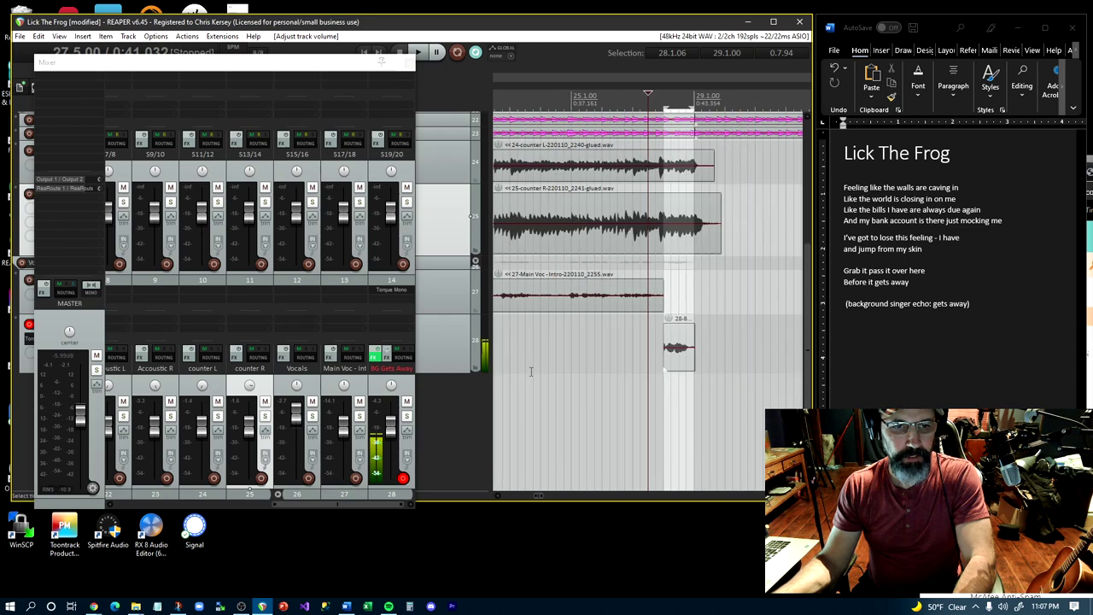
scroll(530, 371, down, 5)
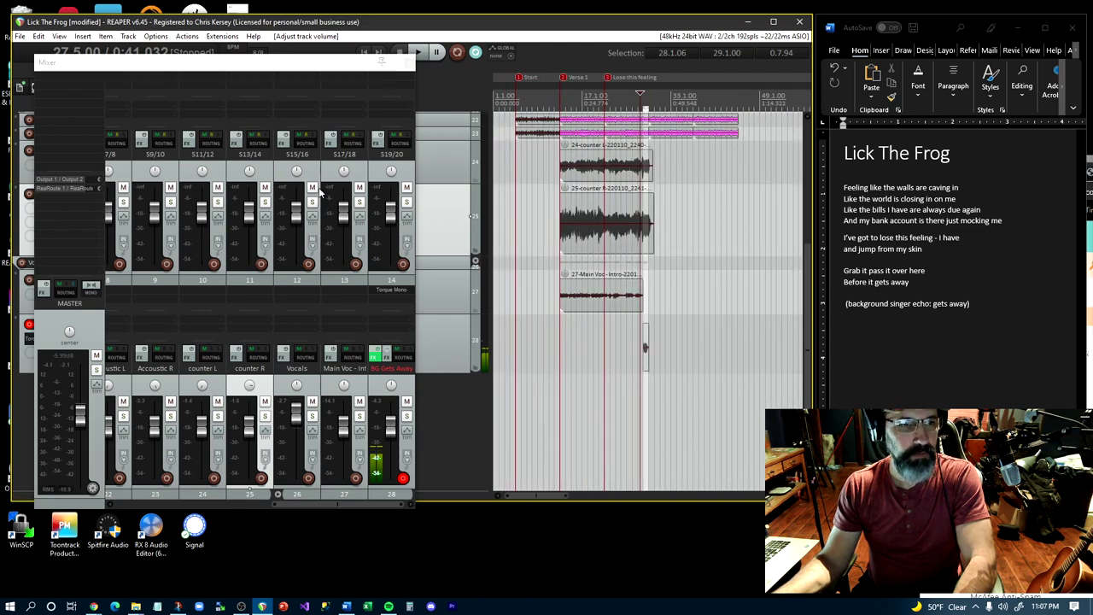
drag(299, 59, 1091, 119)
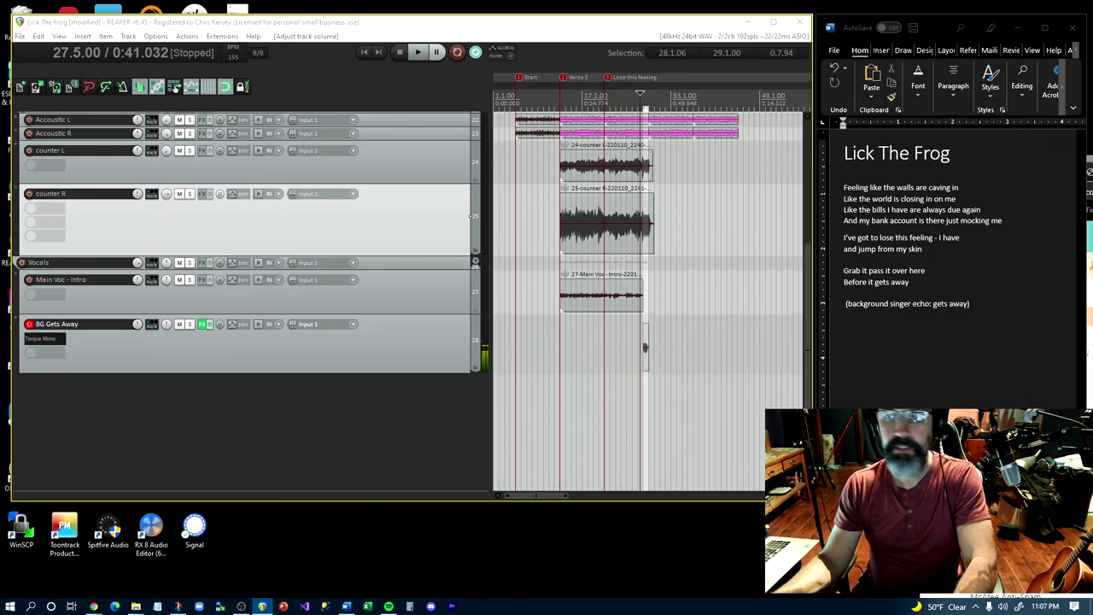
Select the BG Gets Away track, bring the mixer back over the tracks and play from 24.1.00 to check the vocal balance
click(160, 351)
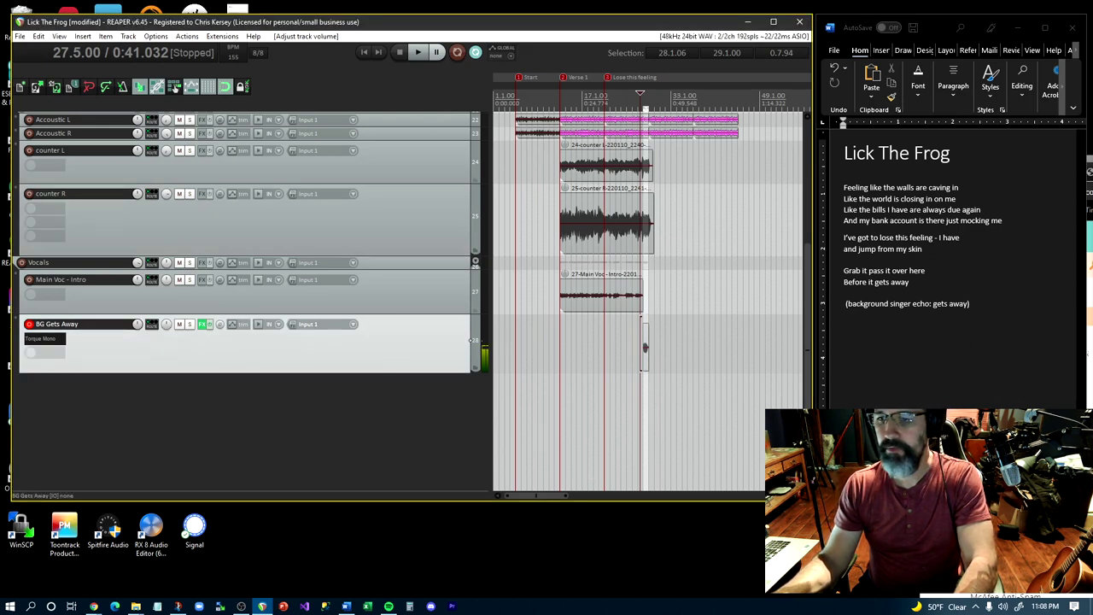
key(ctrl+m)
drag(577, 281, 471, 83)
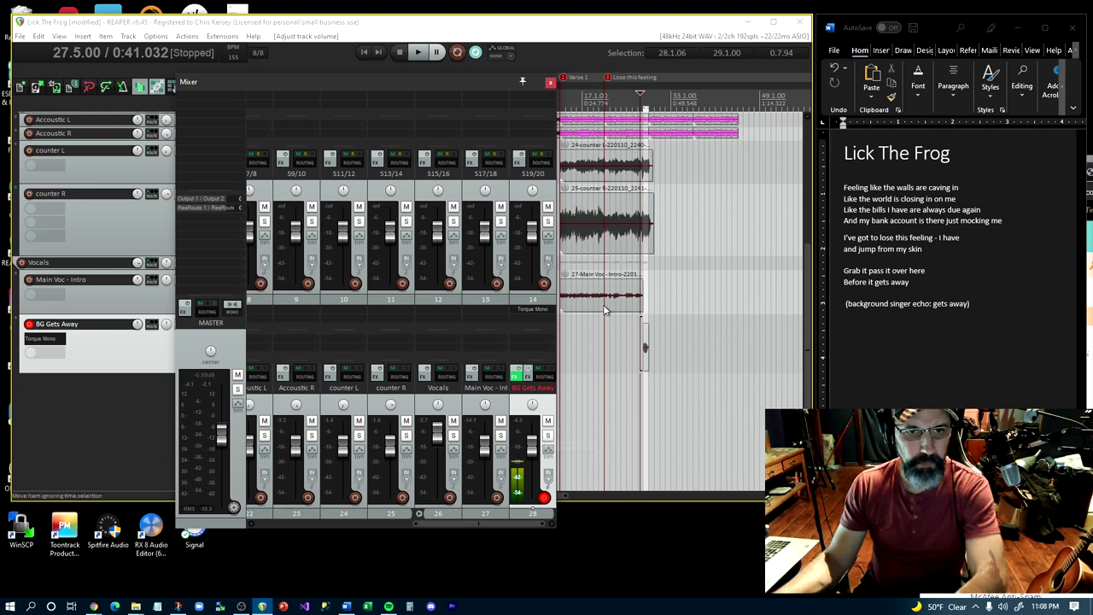
click(623, 95)
key(space)
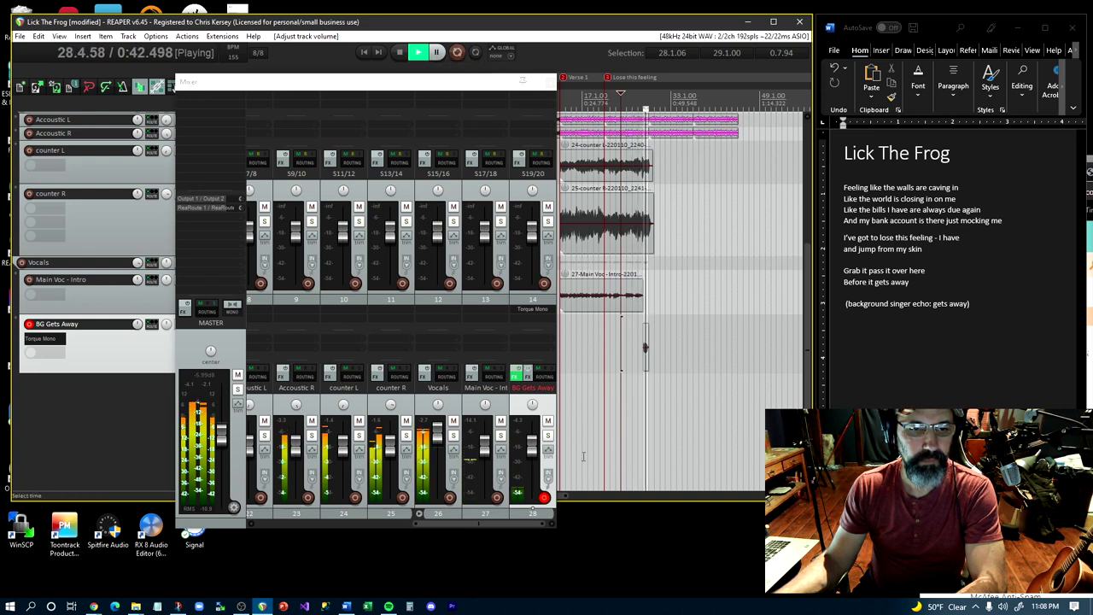
key(space)
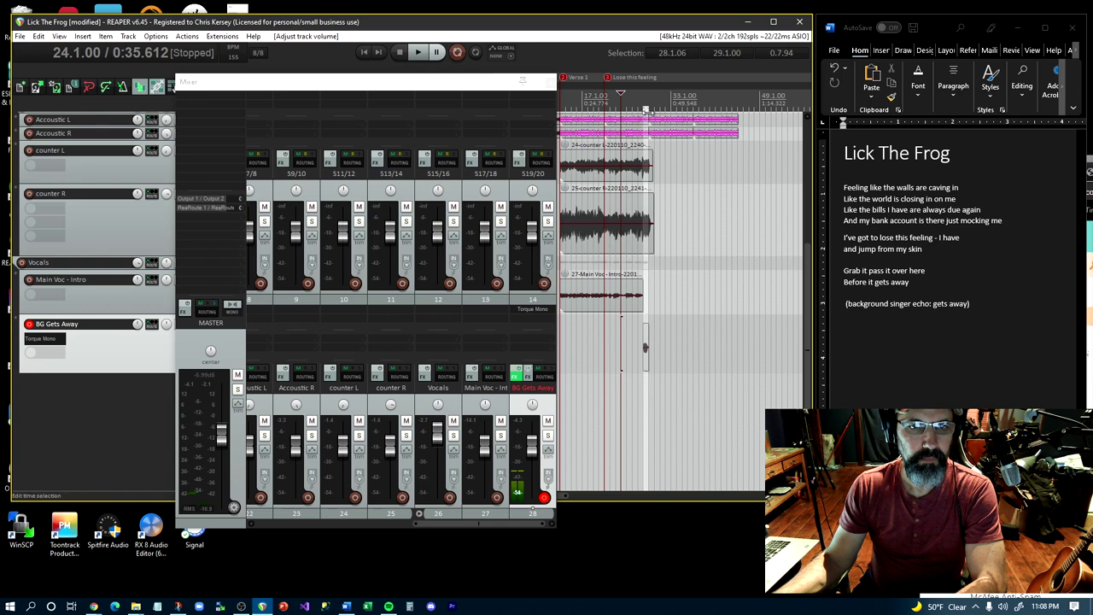
Loop playback over 25.1.00 to 29.1.00 and lower the BG Gets Away track's volume slightly while it plays
click(644, 346)
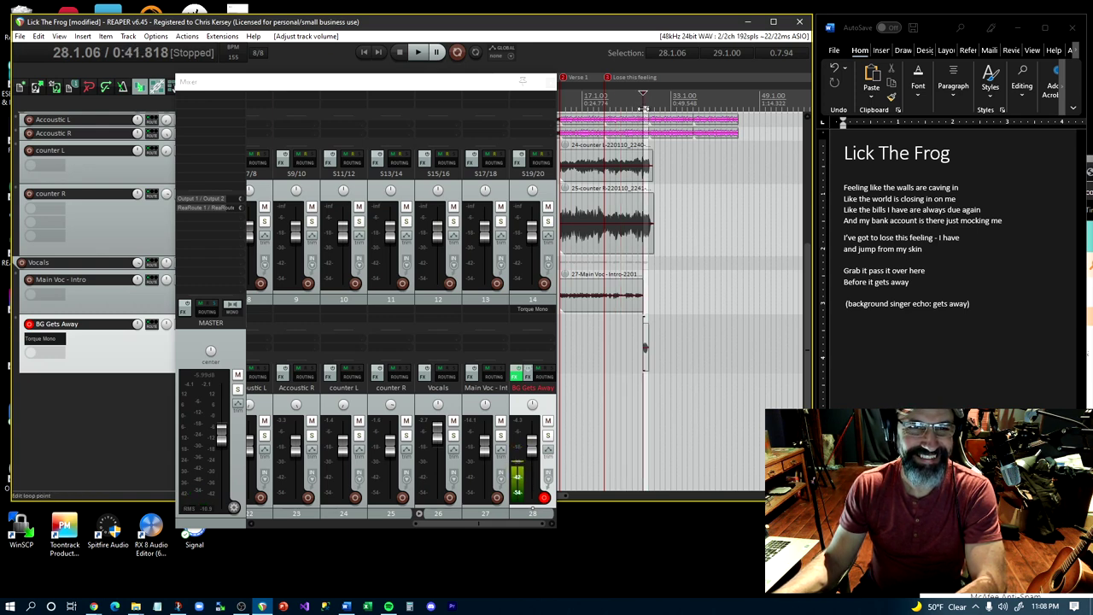
mouse_move(644, 111)
mouse_down()
mouse_move(629, 111)
mouse_move(646, 106)
mouse_up()
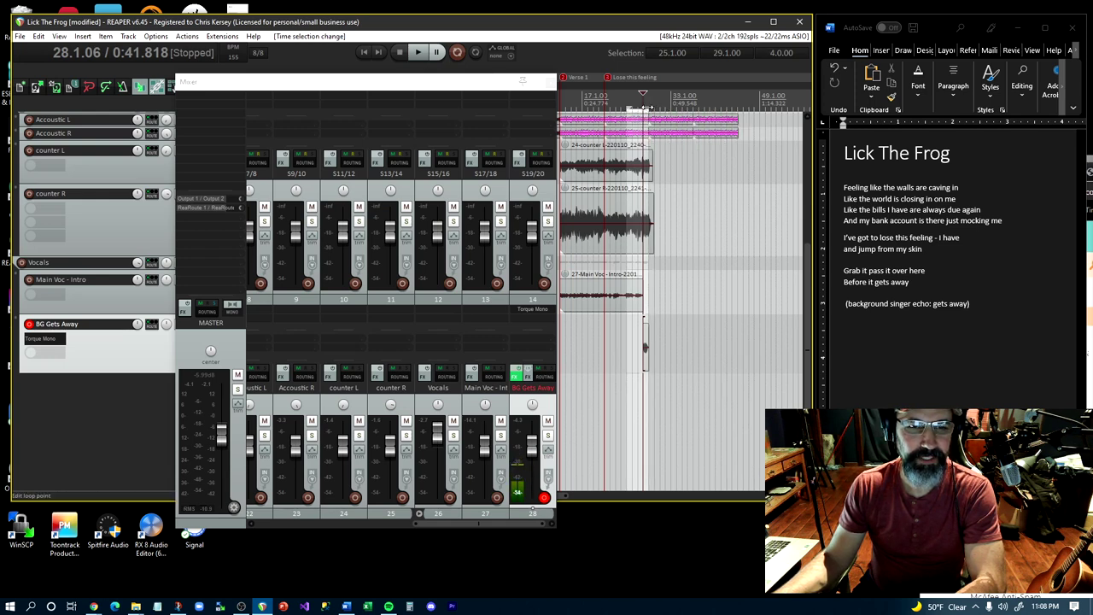
click(476, 53)
key(space)
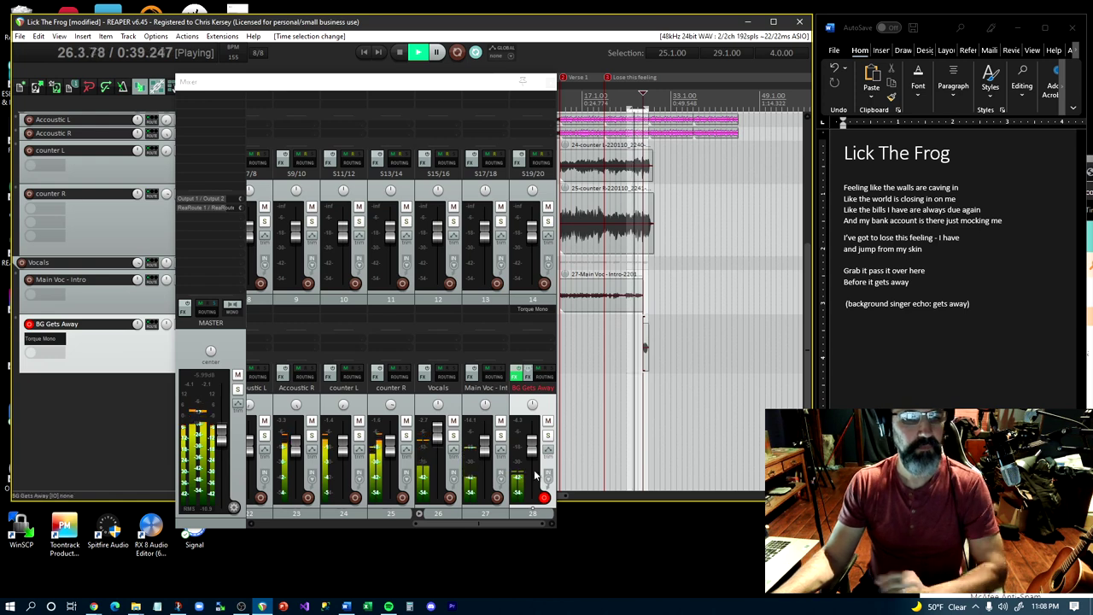
drag(529, 442, 531, 451)
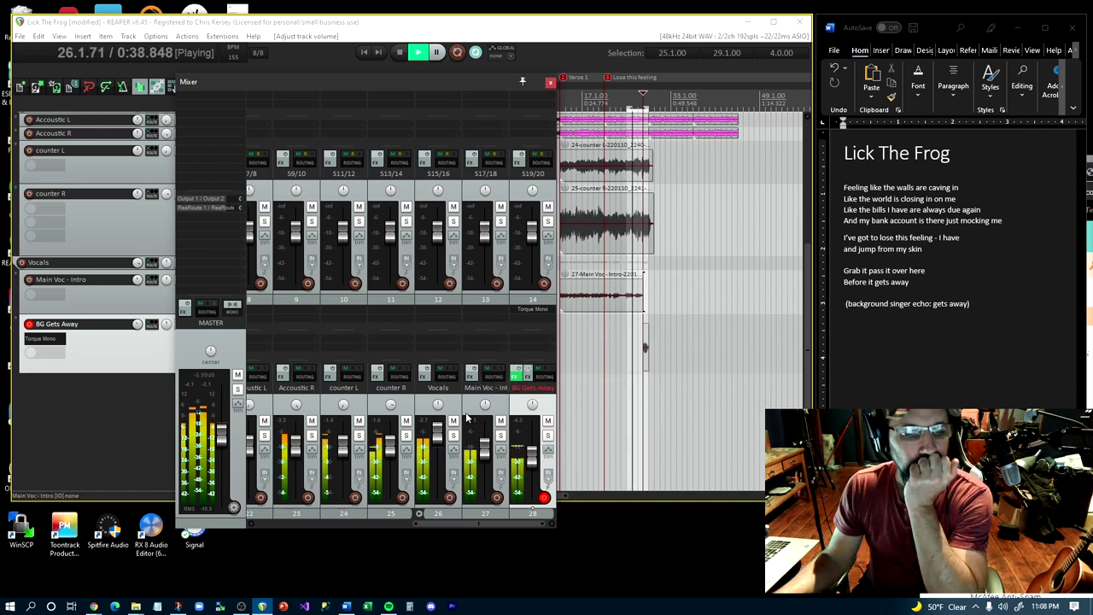
click(494, 375)
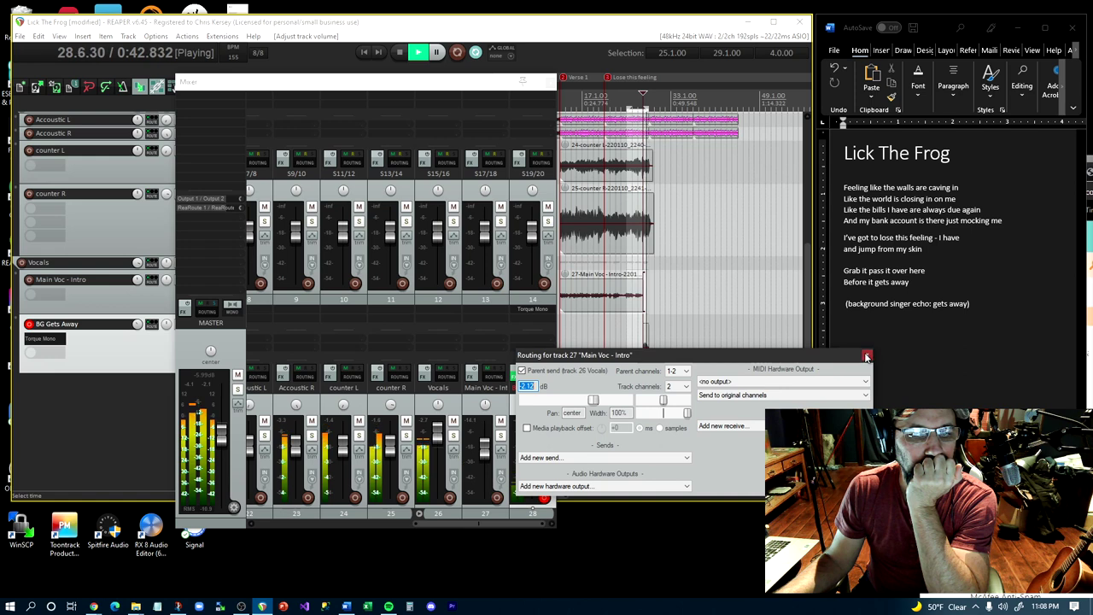
click(867, 357)
click(488, 342)
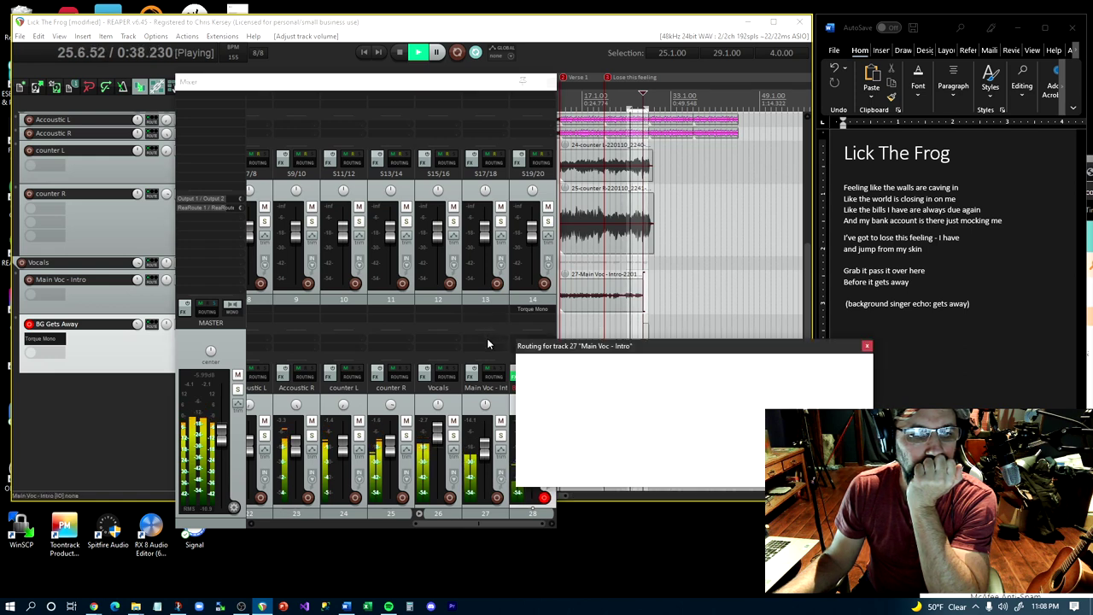
click(867, 346)
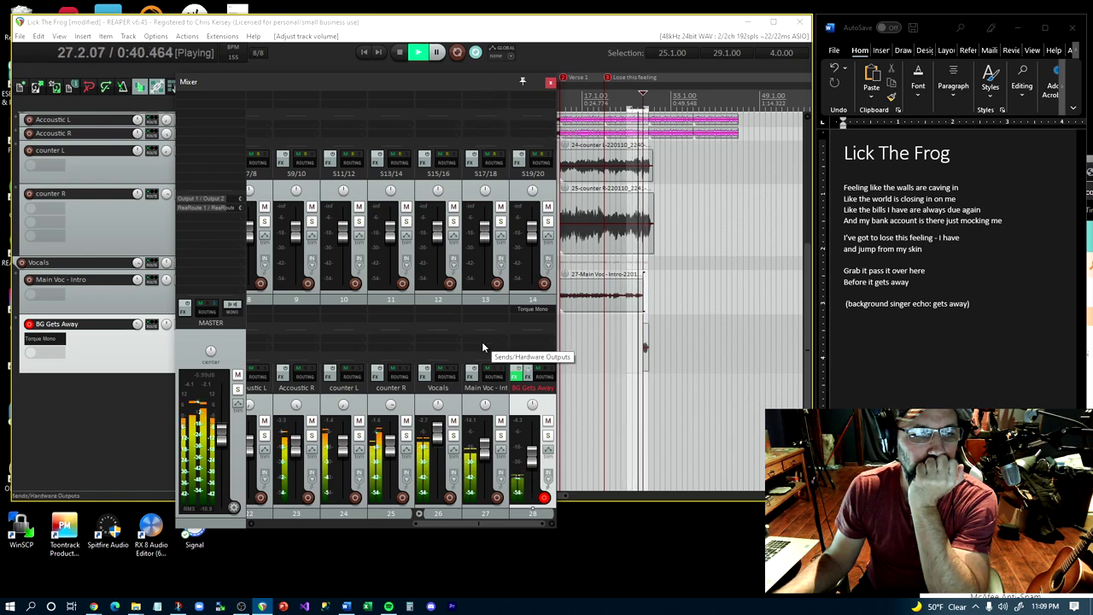
Add the VST3 Seventh Heaven reverb by LiquidSonics to the Main Voc - Intro track
key(f)
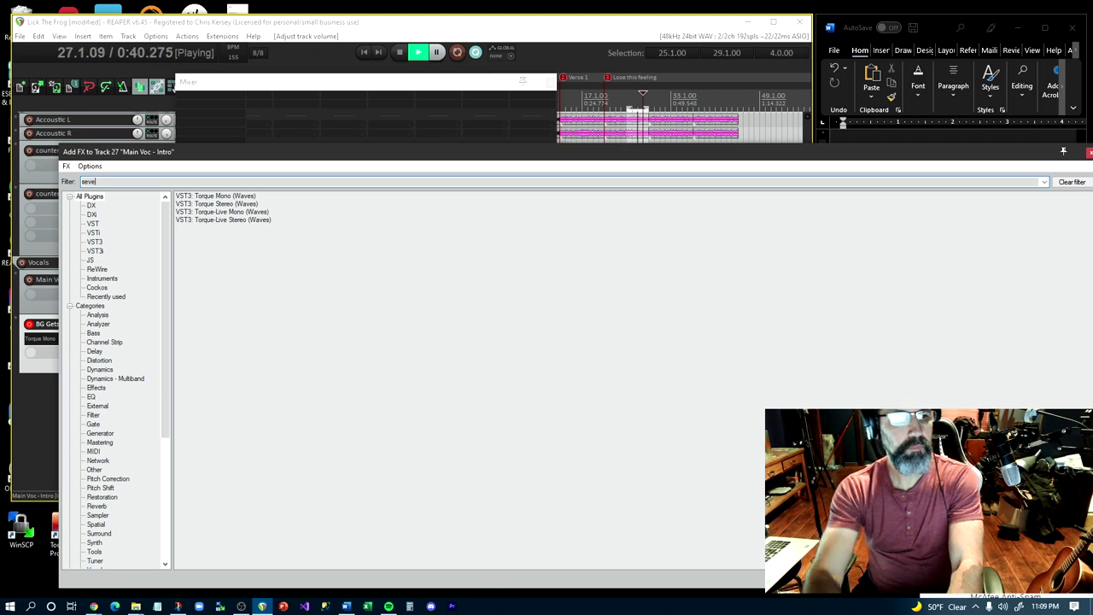
text(seve)
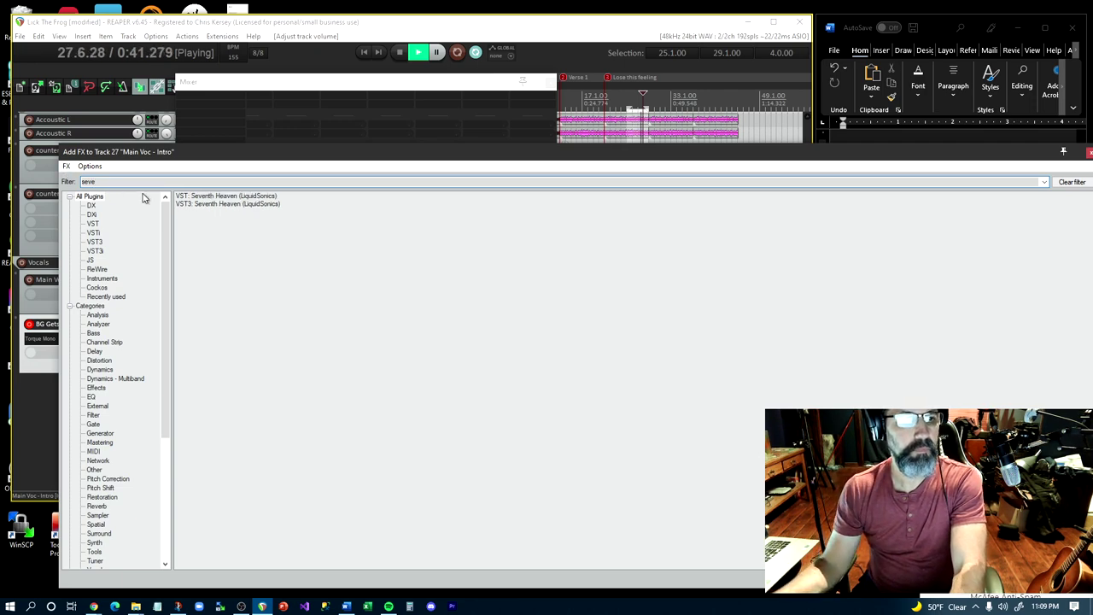
click(205, 196)
click(206, 204)
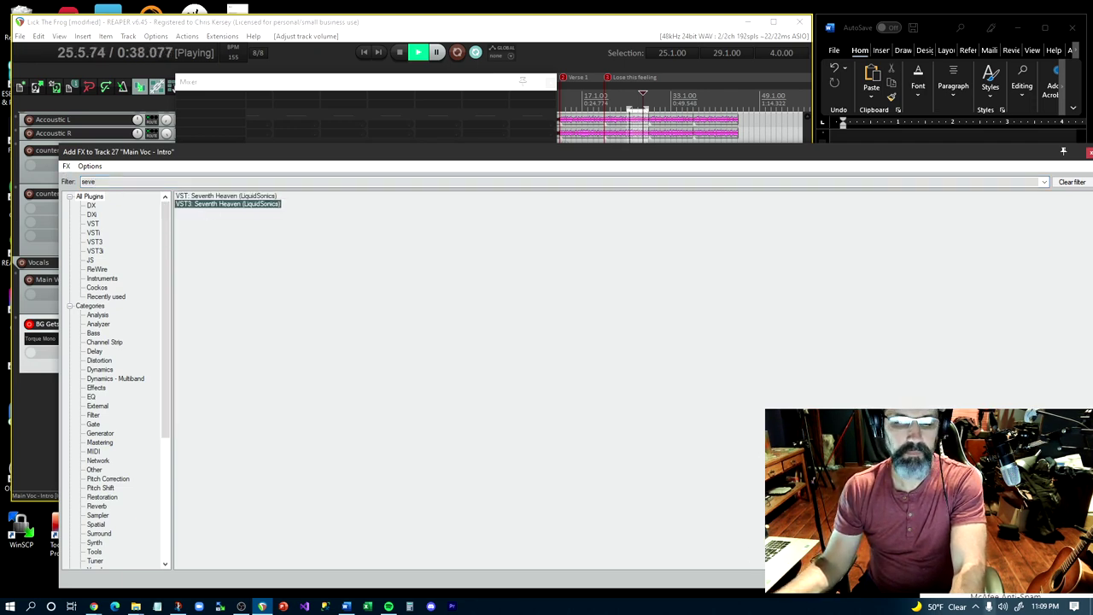
key(Return)
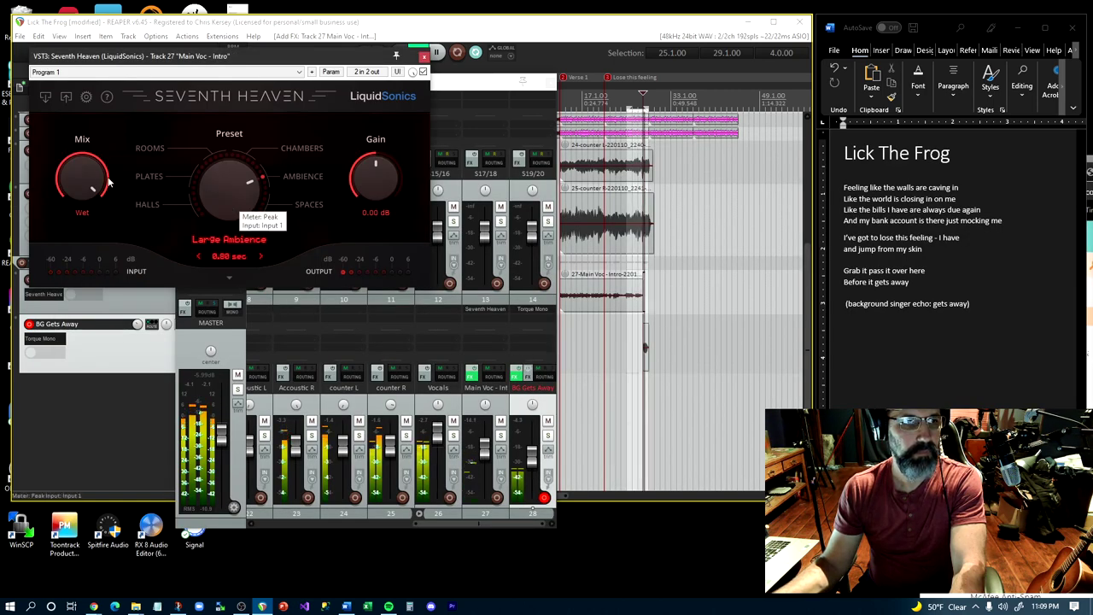
Set the Seventh Heaven mix to 0 / -1.6 dB, then stop playback and close the plugin and mixer windows
drag(102, 224, 171, 353)
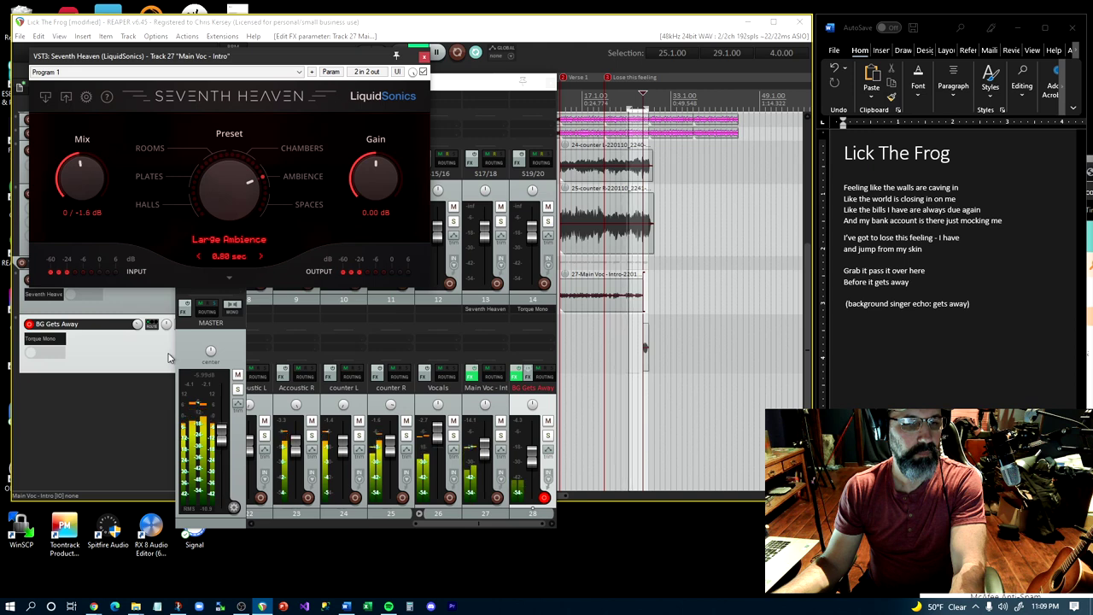
drag(171, 354, 341, 422)
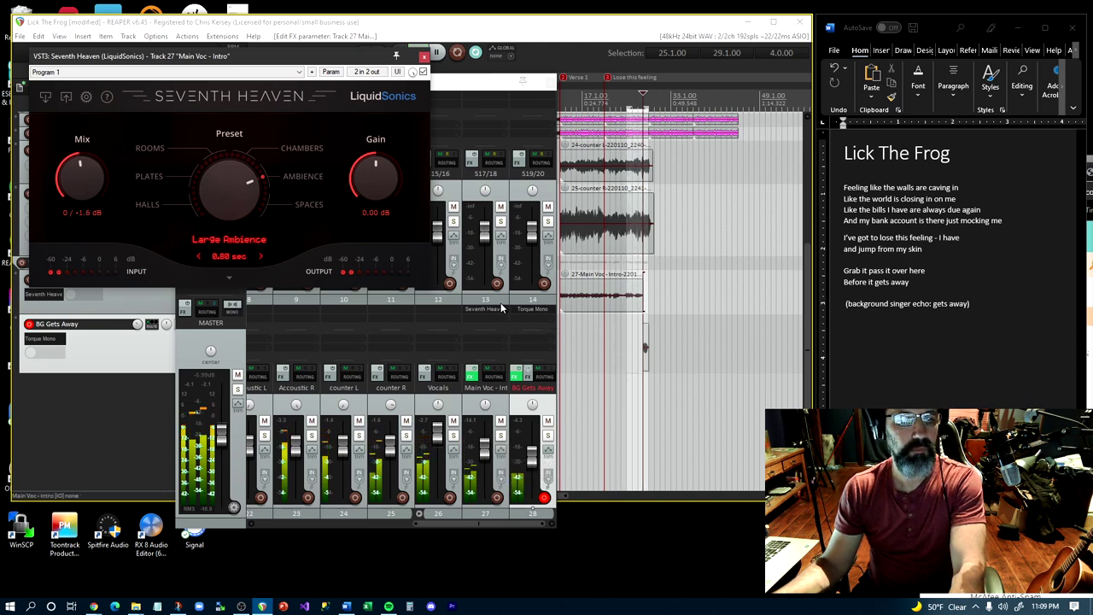
key(space)
drag(347, 59, 565, 156)
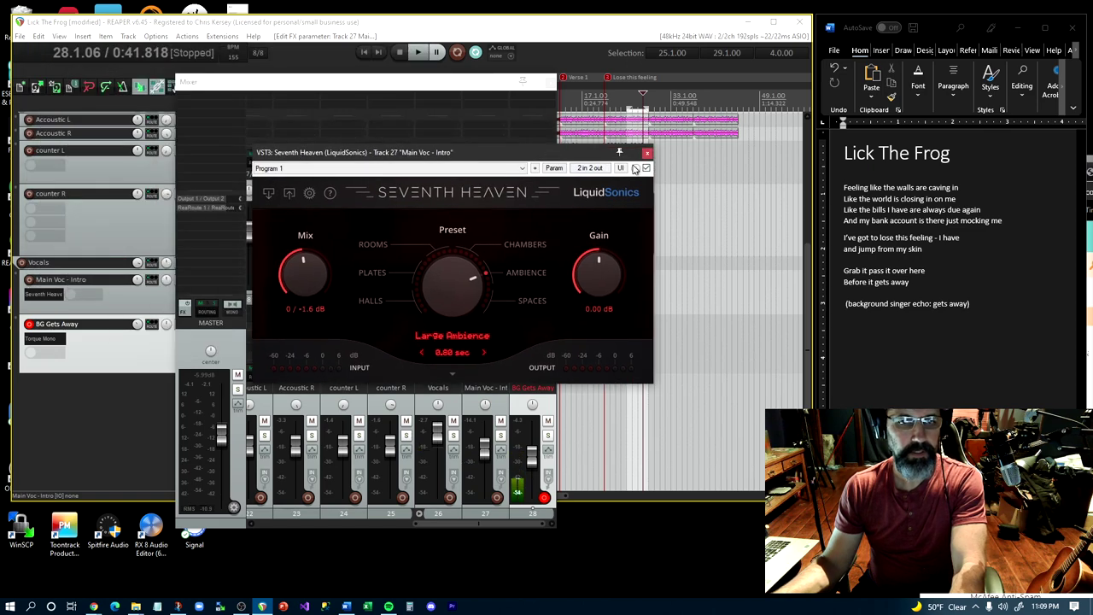
click(646, 156)
click(550, 81)
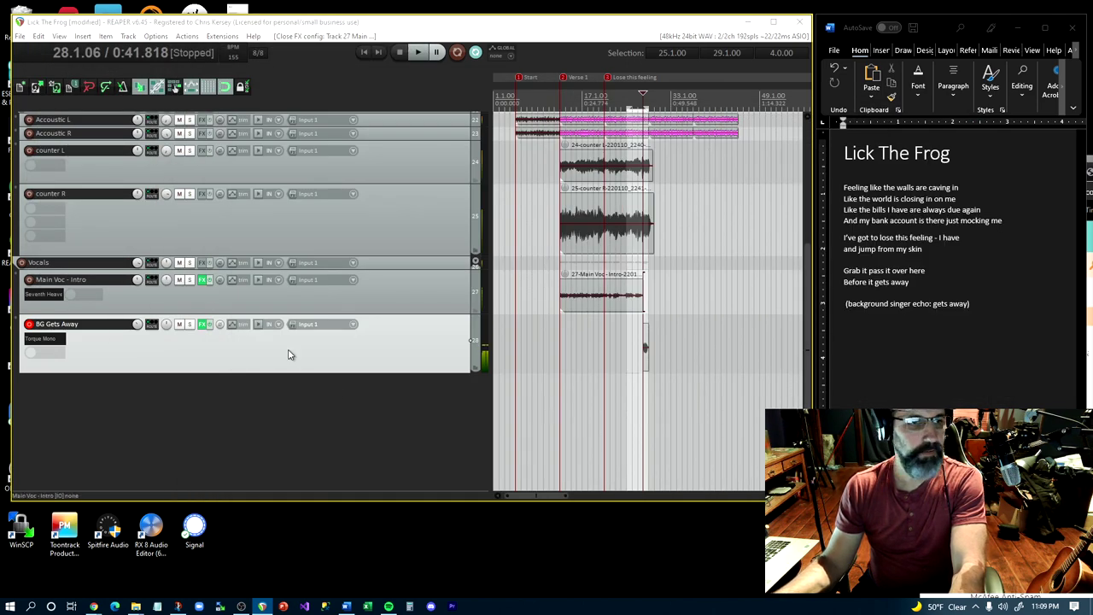
Select the Main Voc - Intro track and play from 12.1.00 to check the vocals in the mix
click(248, 307)
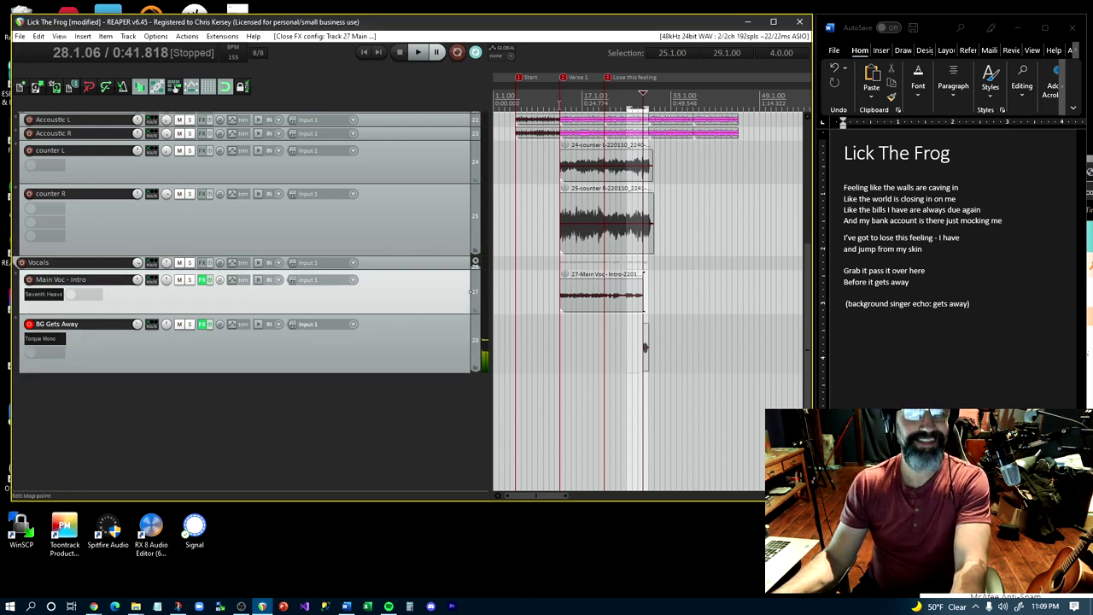
key(2)
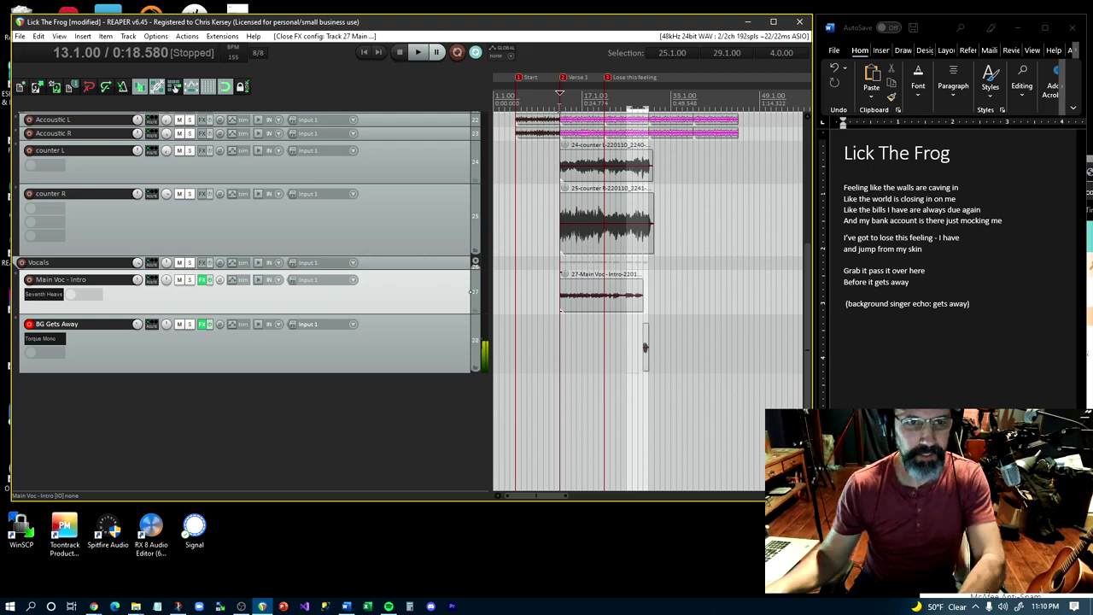
key(Left)
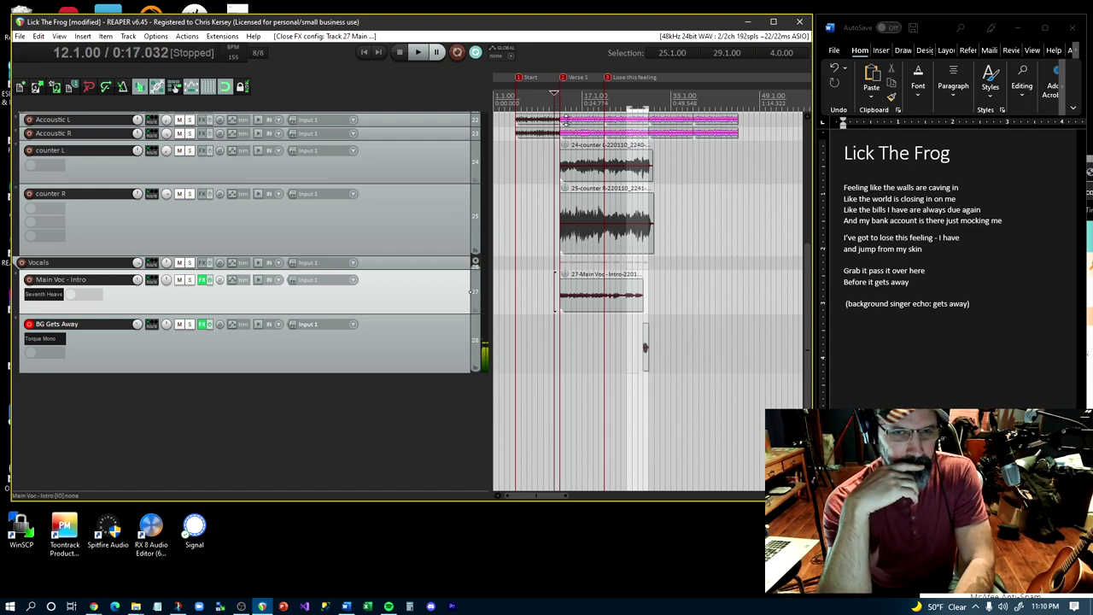
key(space)
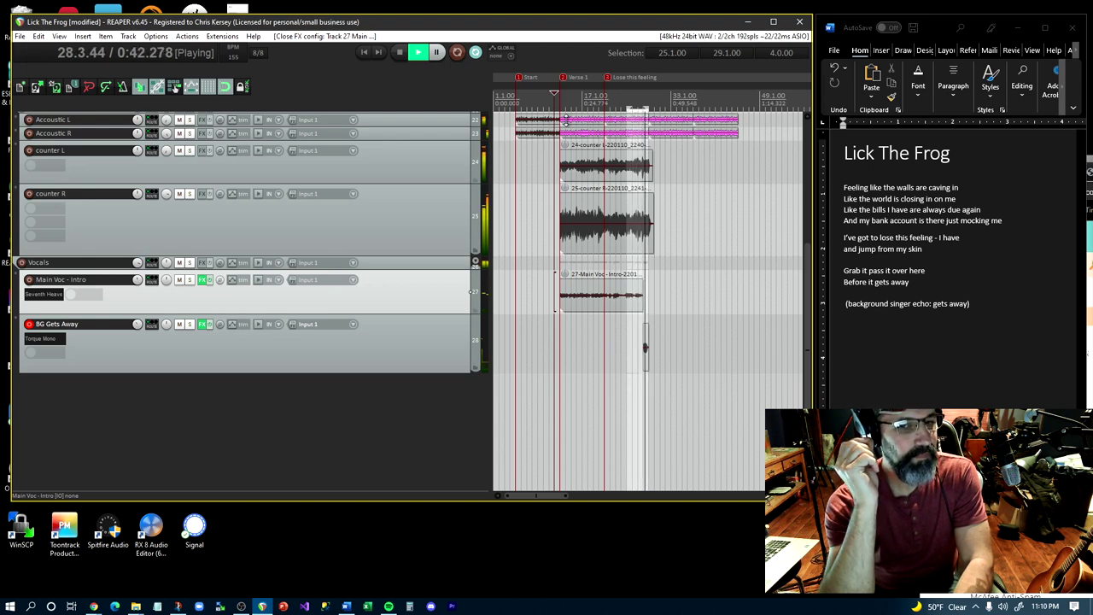
key(space)
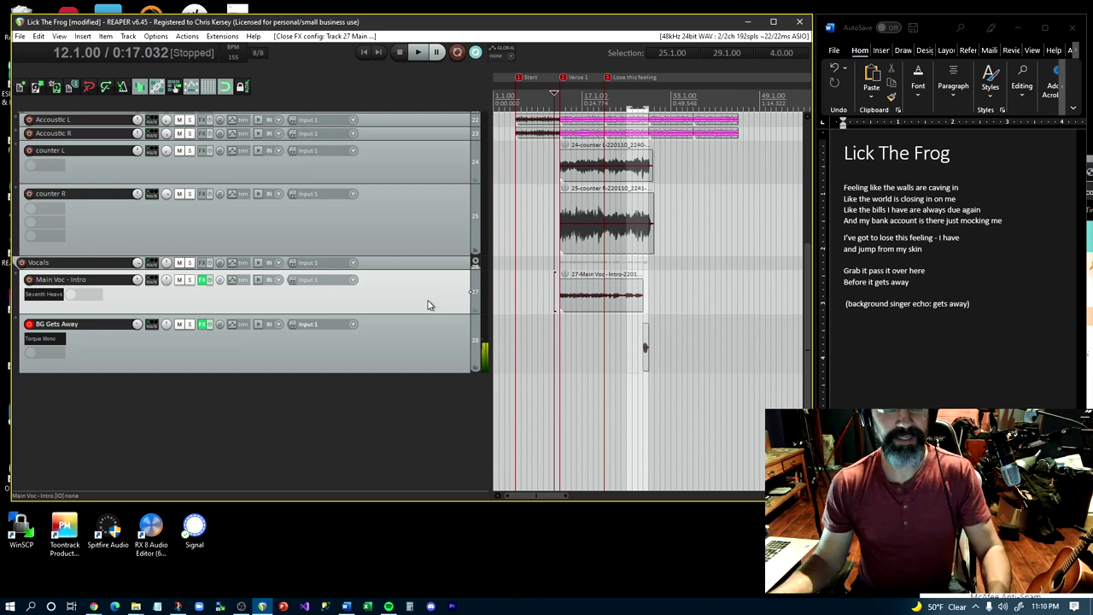
Select the counter R track, extend the end of the time selection to 49.1.00 and audition from 27.1.00
click(421, 237)
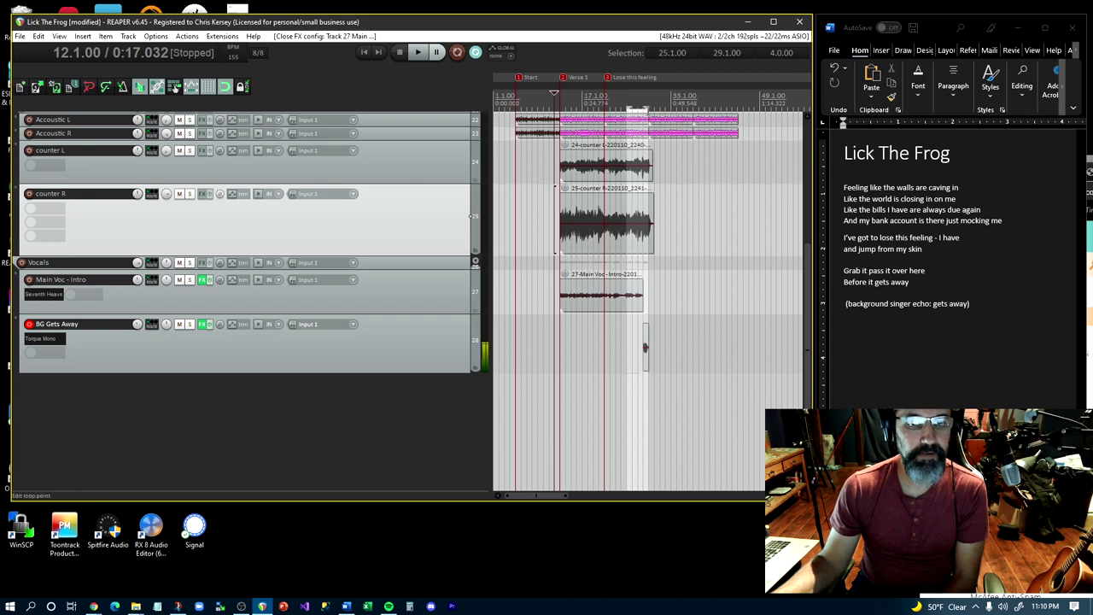
drag(645, 108, 759, 109)
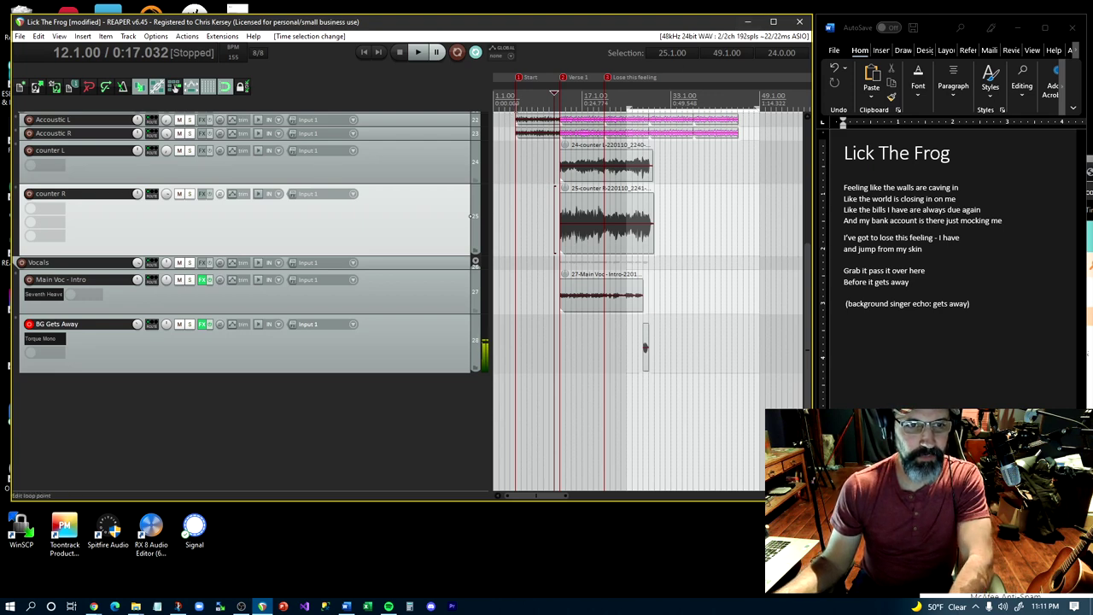
click(516, 114)
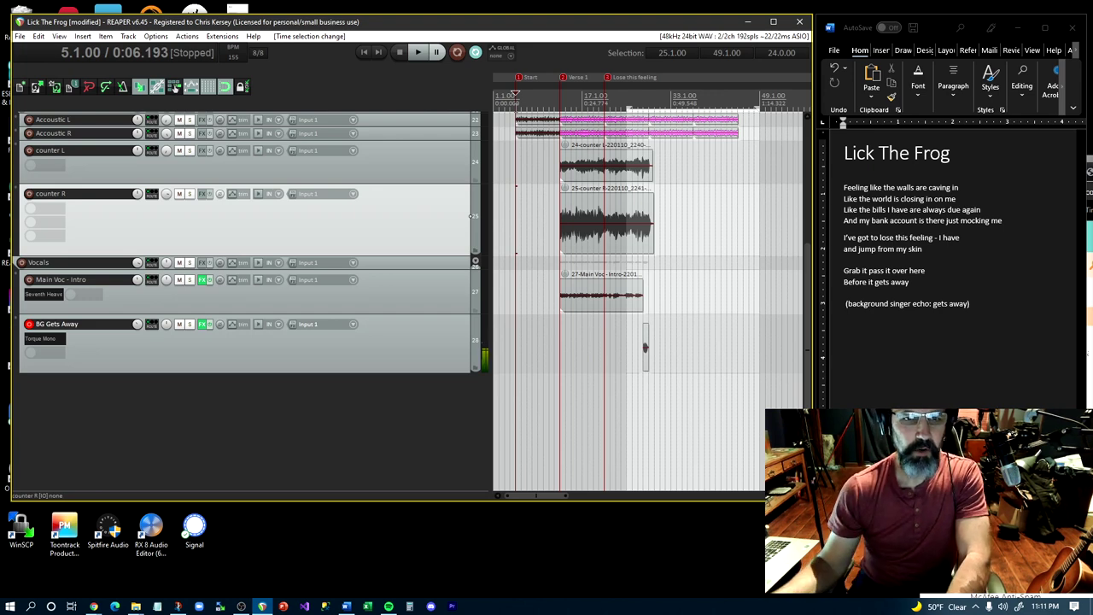
click(637, 187)
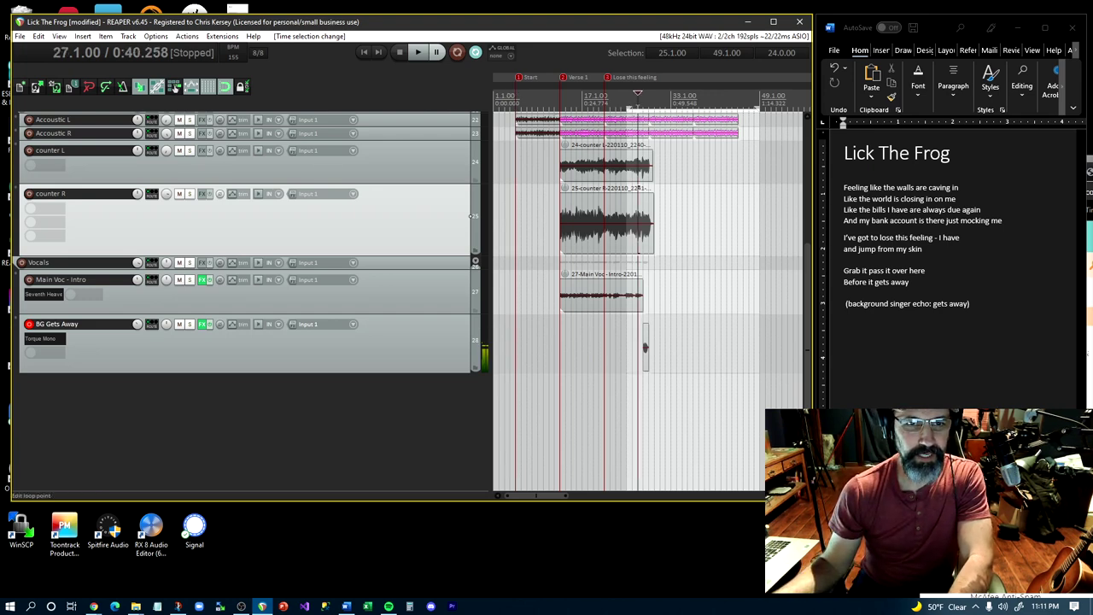
key(space)
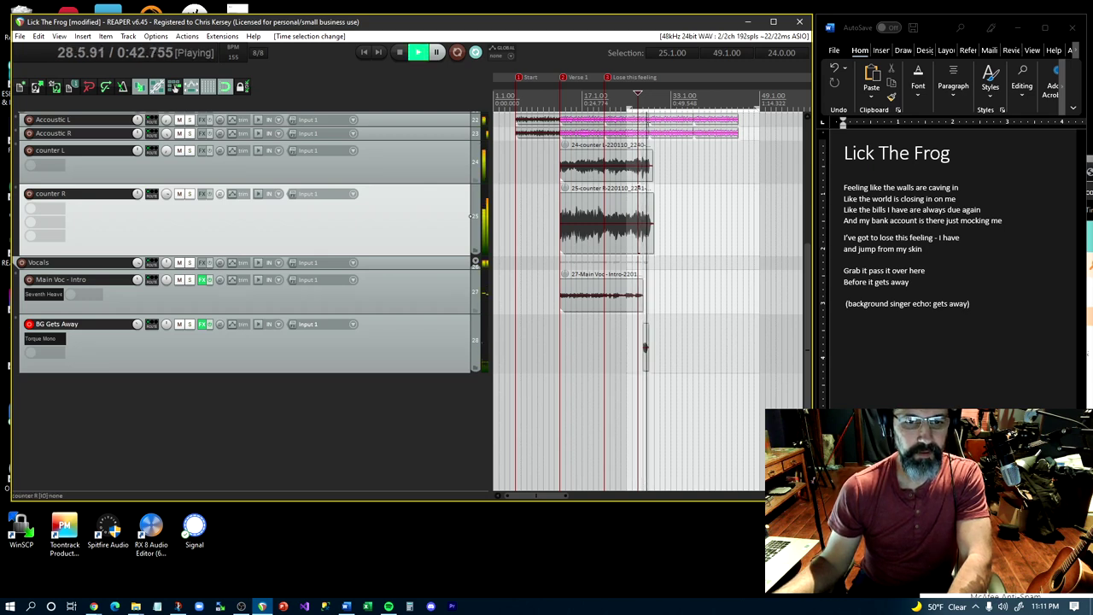
key(space)
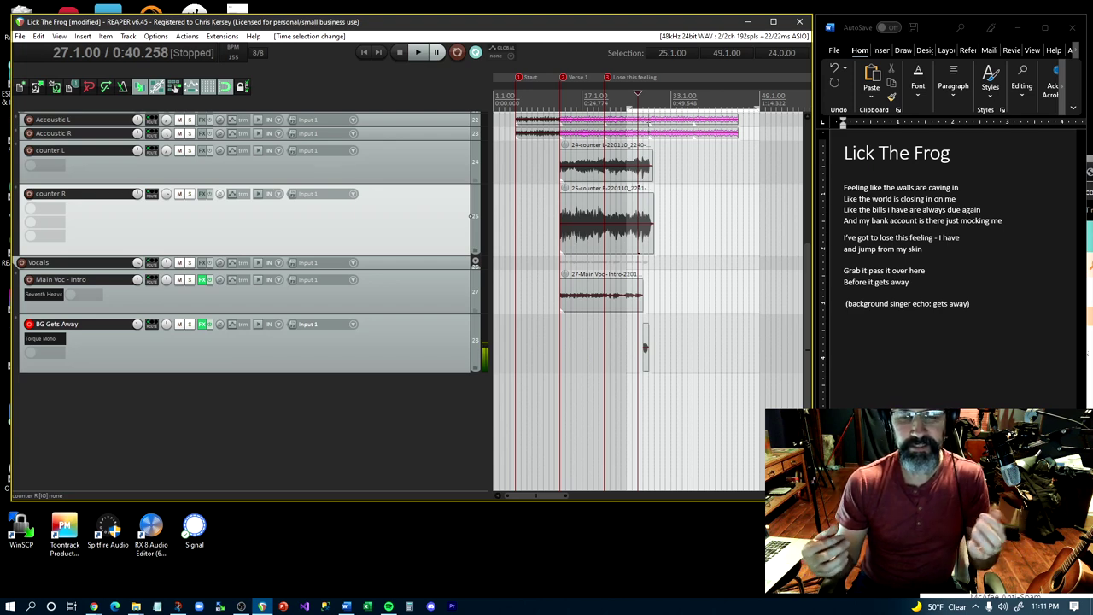
key(space)
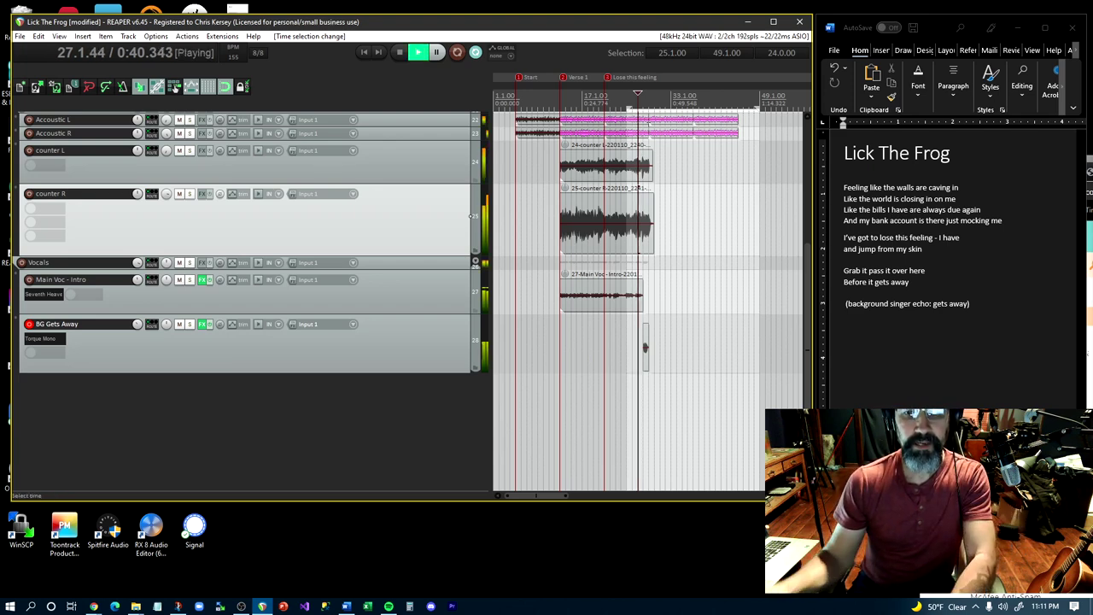
key(space)
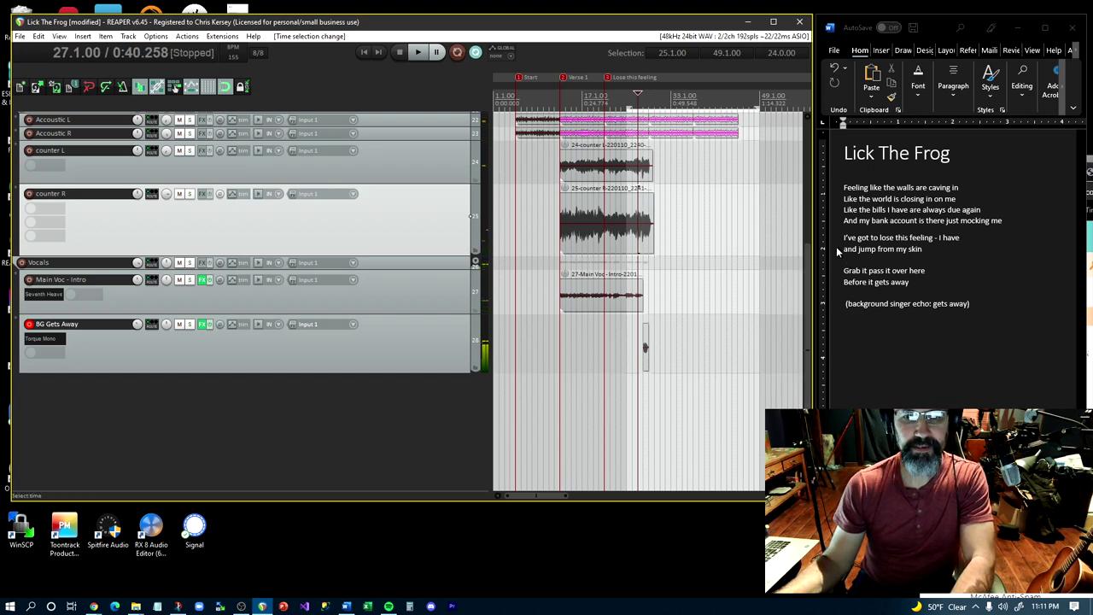
Play the start of Verse 1 from 13.1.00 and place the edit cursor at 28.1.00
click(560, 101)
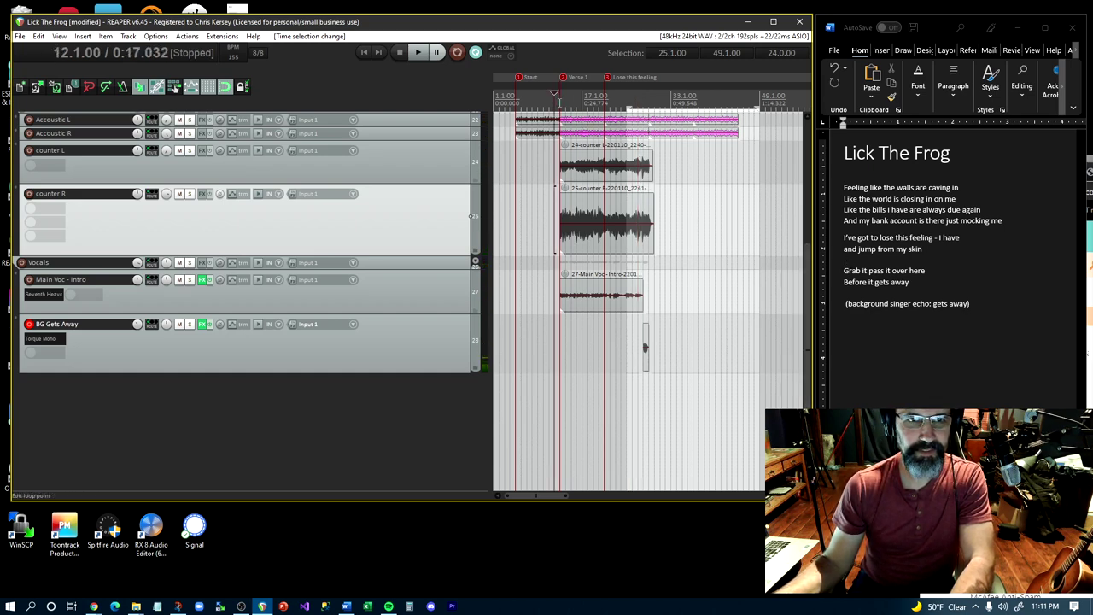
key(space)
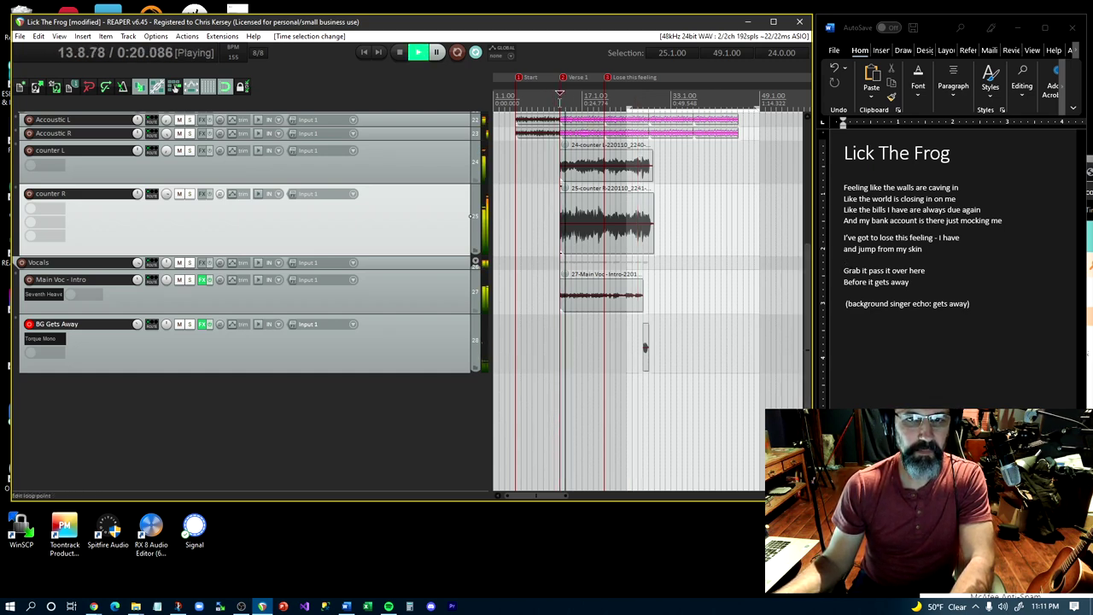
key(space)
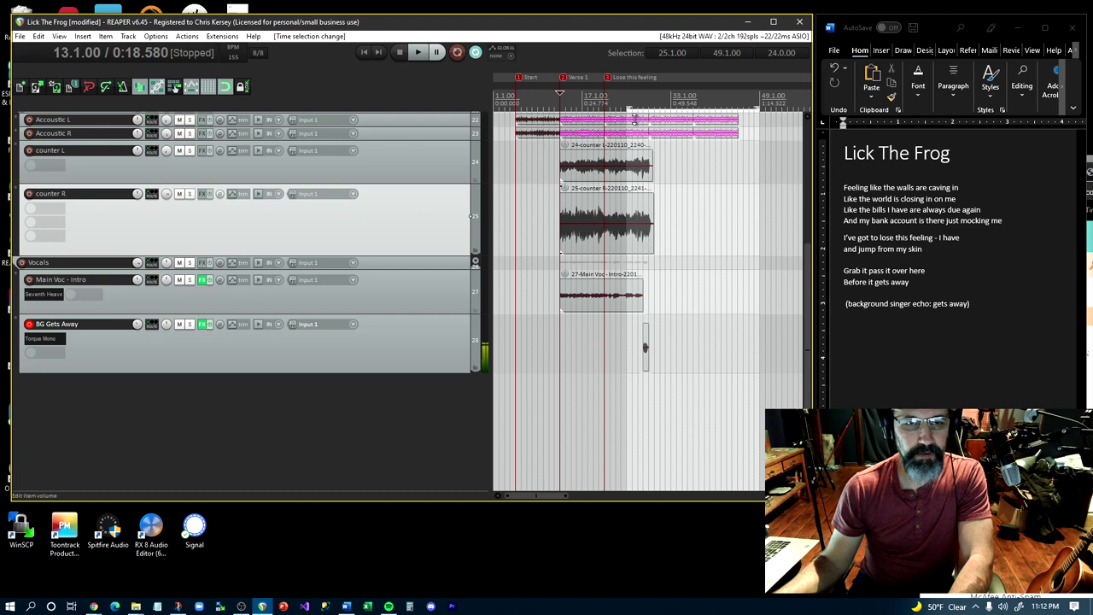
click(641, 103)
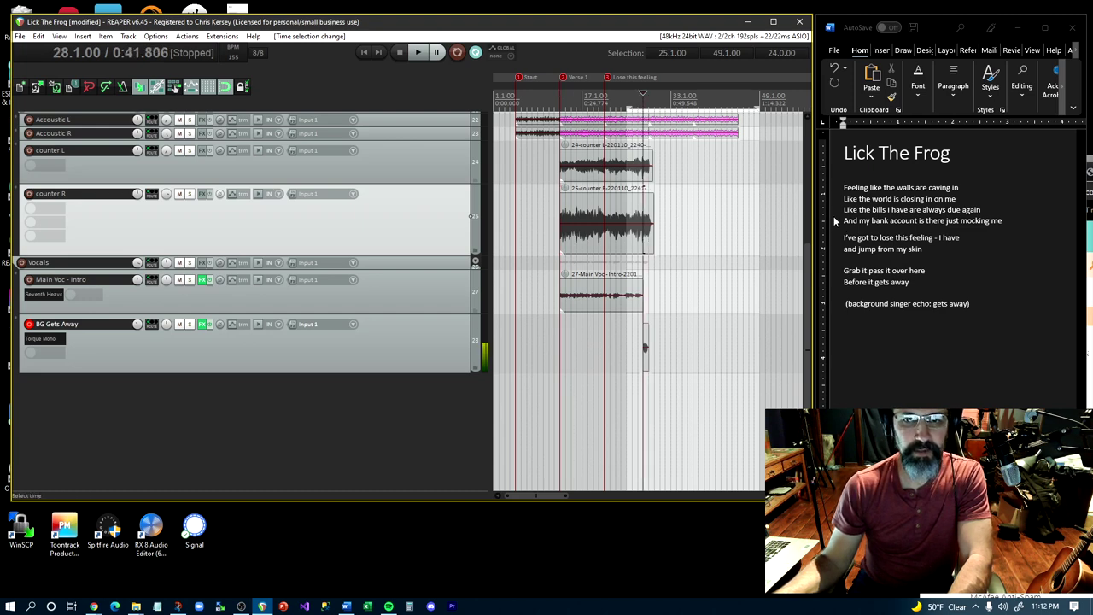
In the Word lyrics document, add the heading "Verse 1:" on its own line between the title and the first verse
click(842, 322)
key(End)
key(Return)
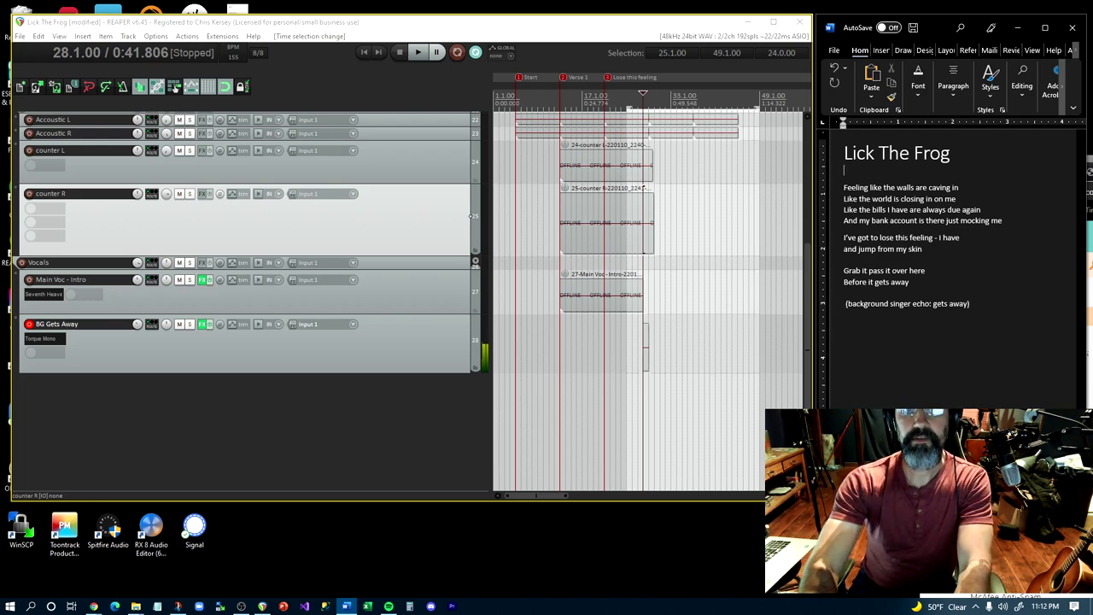
key(ctrl+Home)
key(End)
key(Return)
text(Verse 1:)
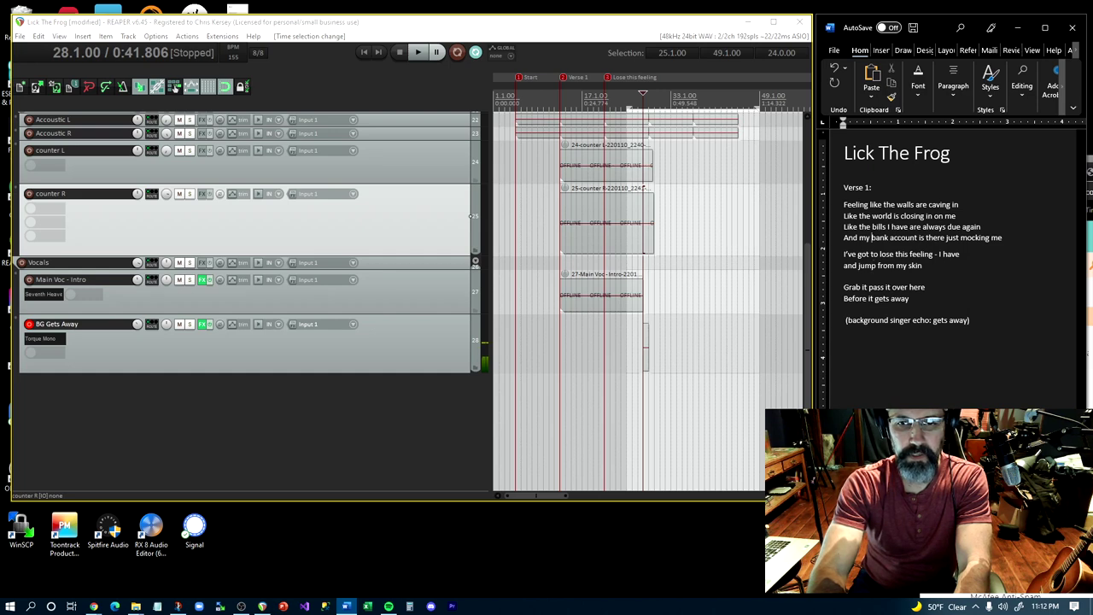
Label the "I've got to lose this feeling" section "pre-chorus" and add "chorus:" below the background singer line
key(Return)
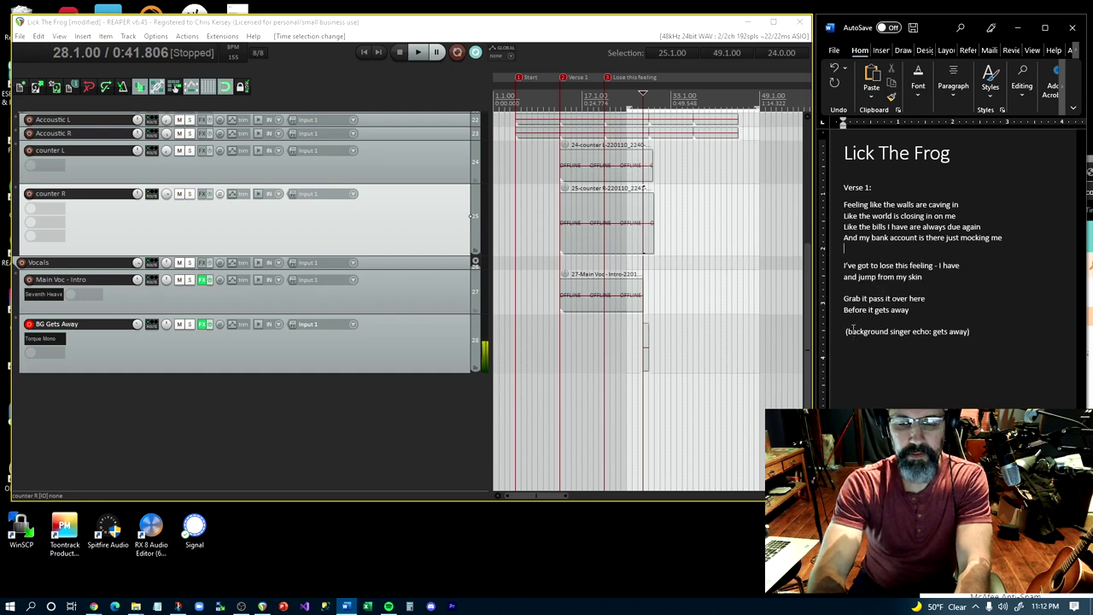
key(Delete)
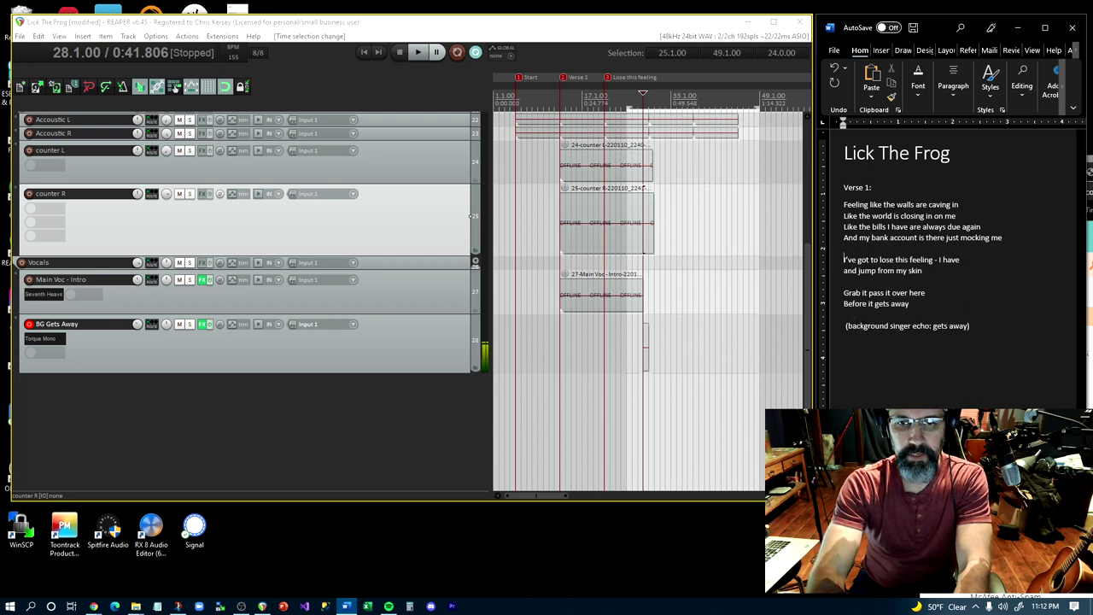
key(Return)
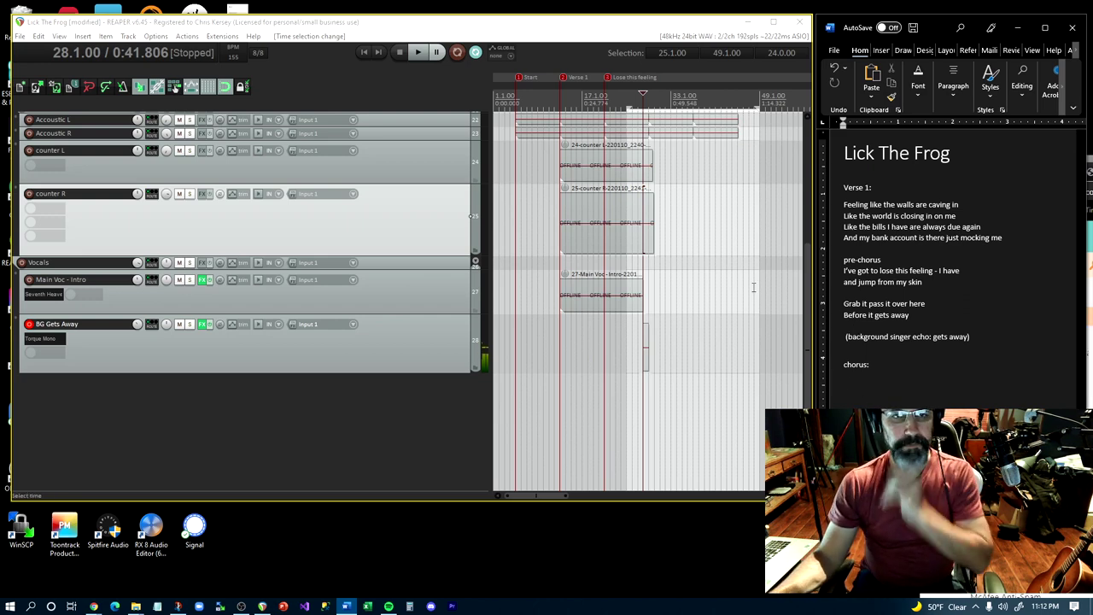
Switch to REAPER, play the song from 5.1.00 through the vocals, and select the counter L track
click(515, 104)
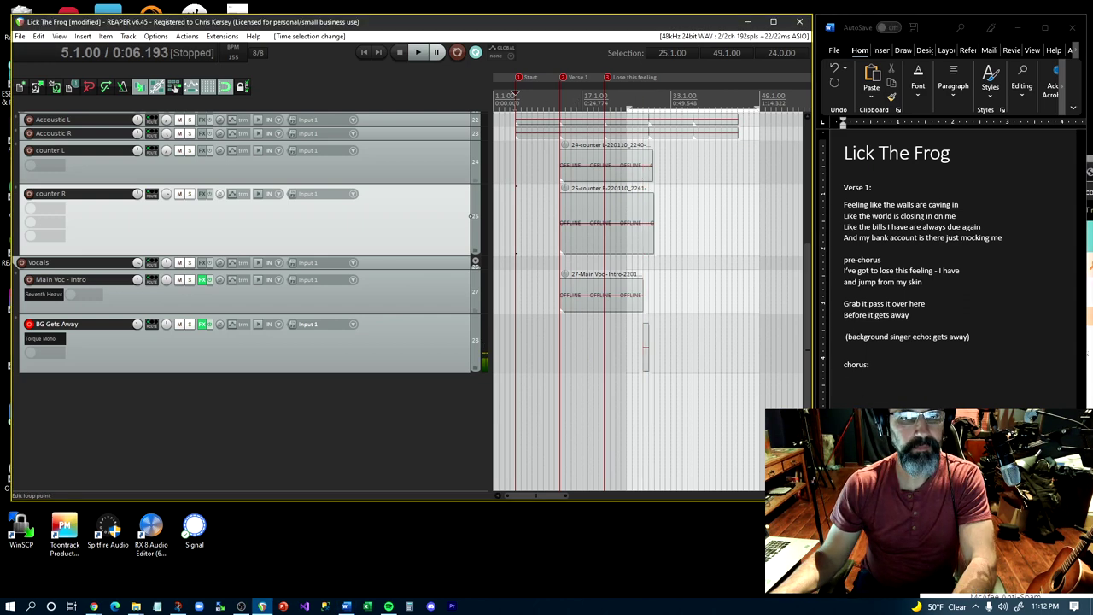
key(space)
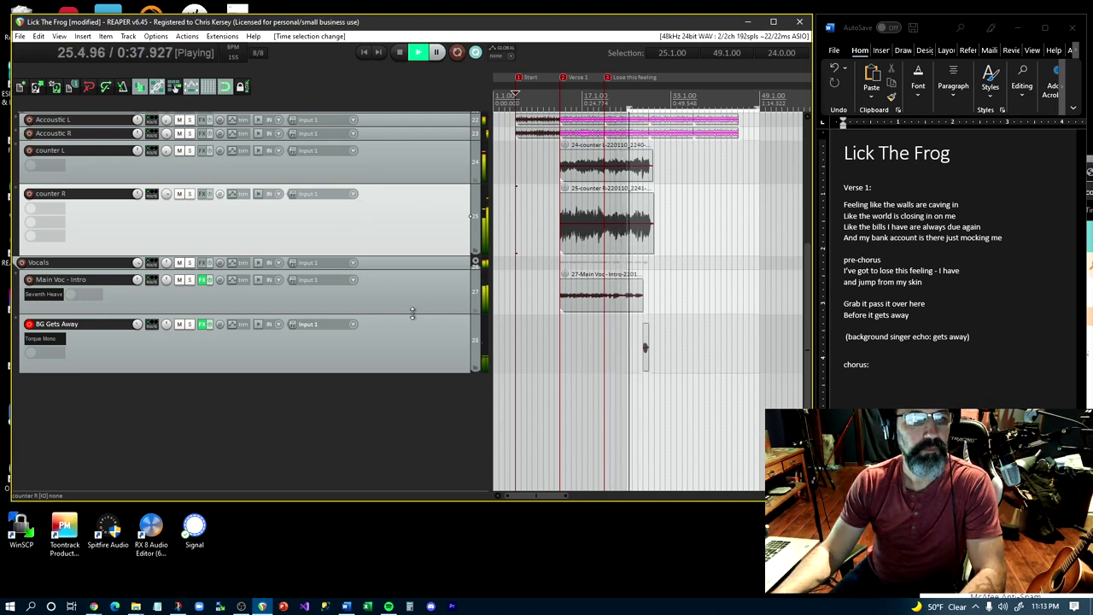
click(415, 168)
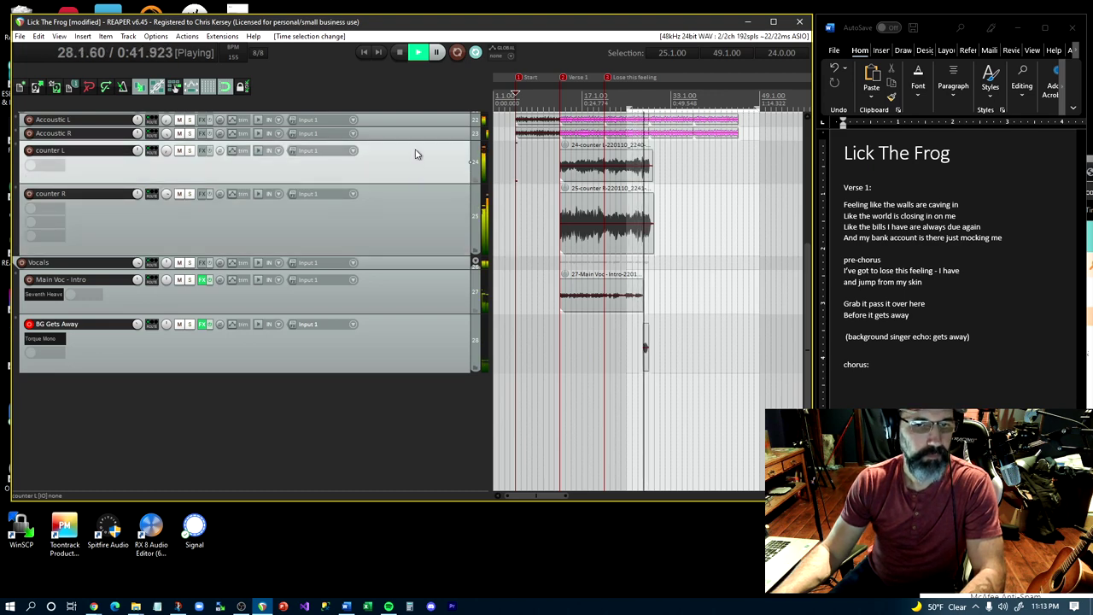
key(space)
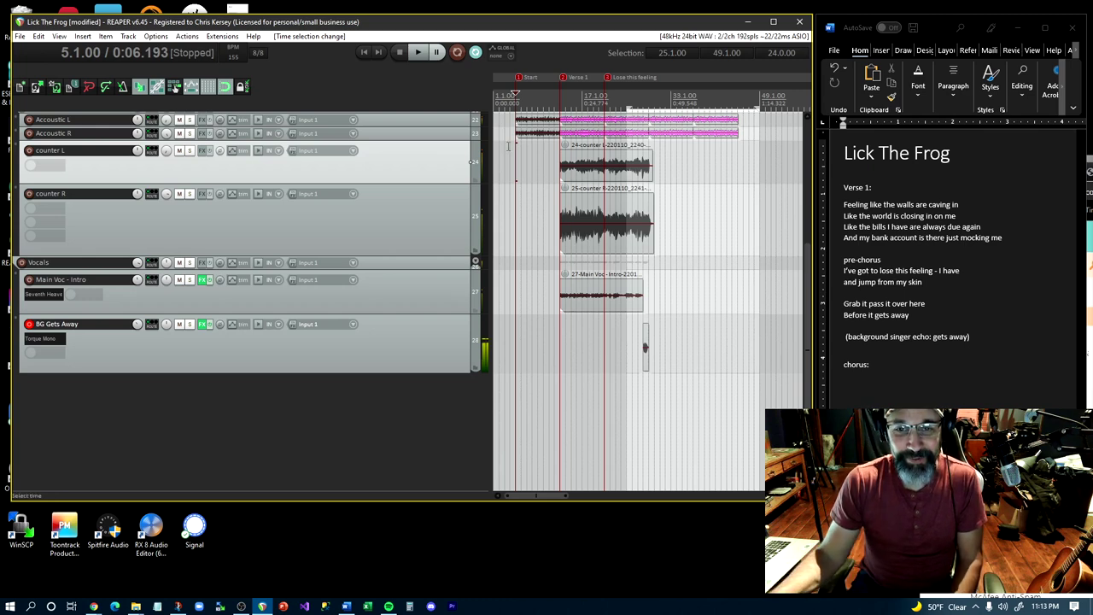
click(844, 263)
drag(850, 260, 855, 263)
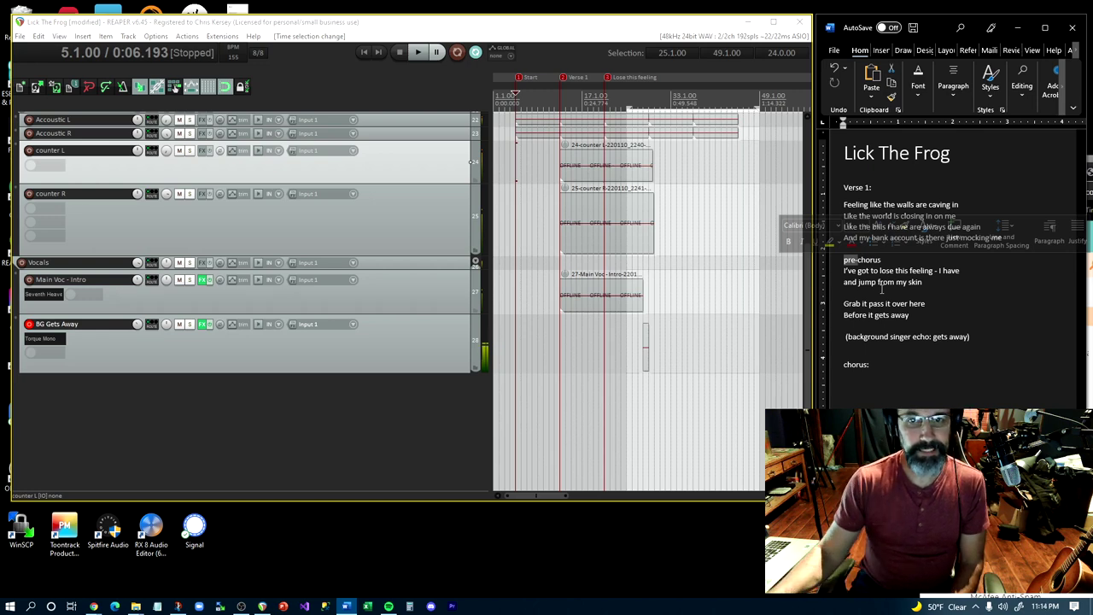
drag(843, 154, 945, 149)
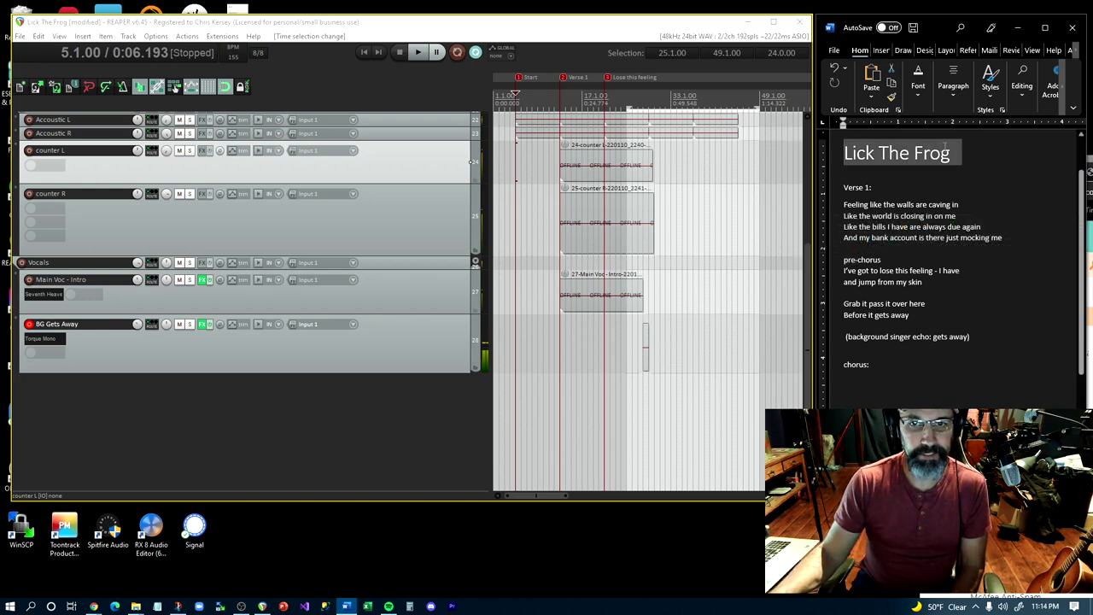
click(949, 161)
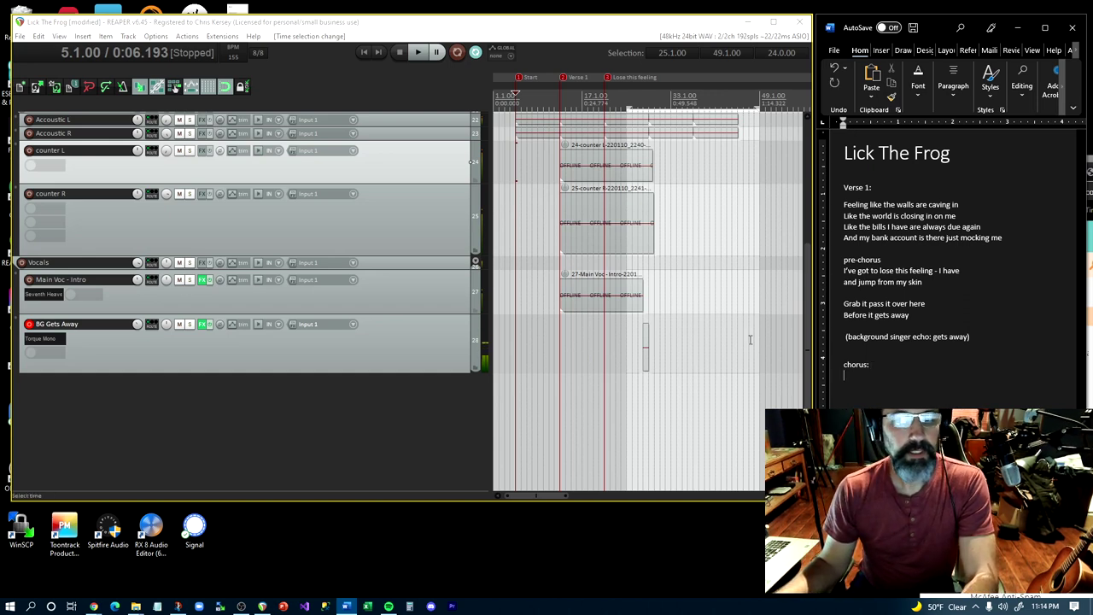
Insert a "Verse 2:" heading above "chorus:" in the lyrics document and select that heading
click(849, 356)
key(Return)
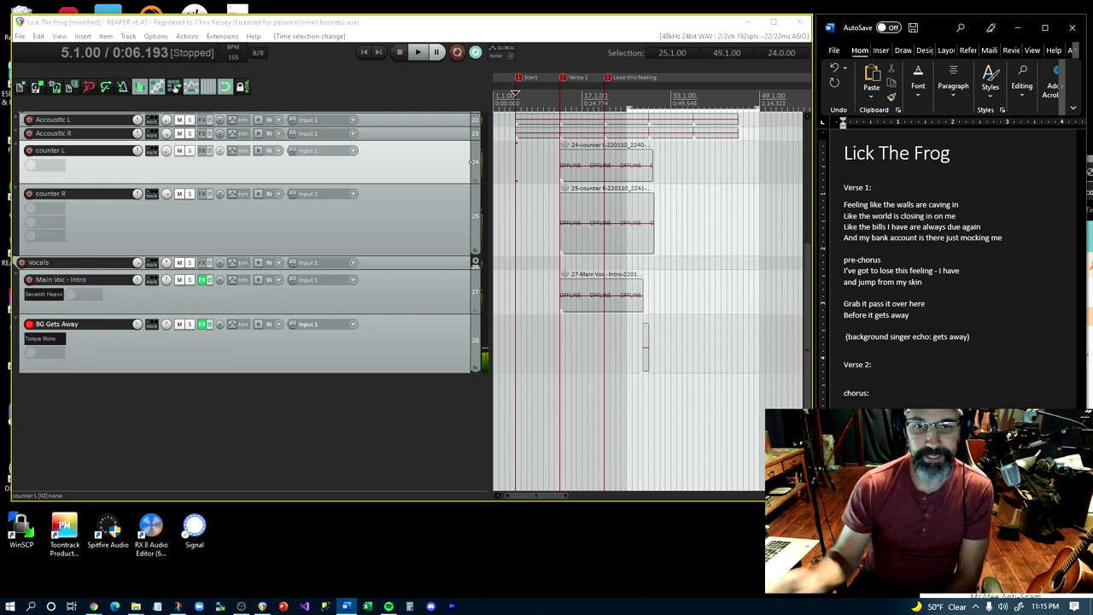
click(845, 350)
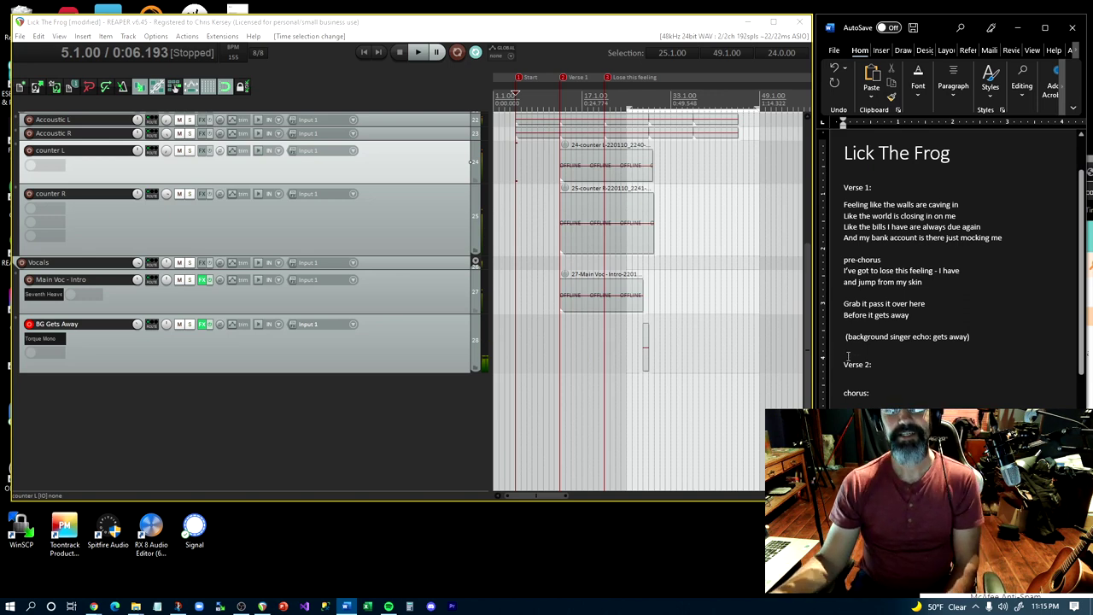
drag(843, 364, 882, 362)
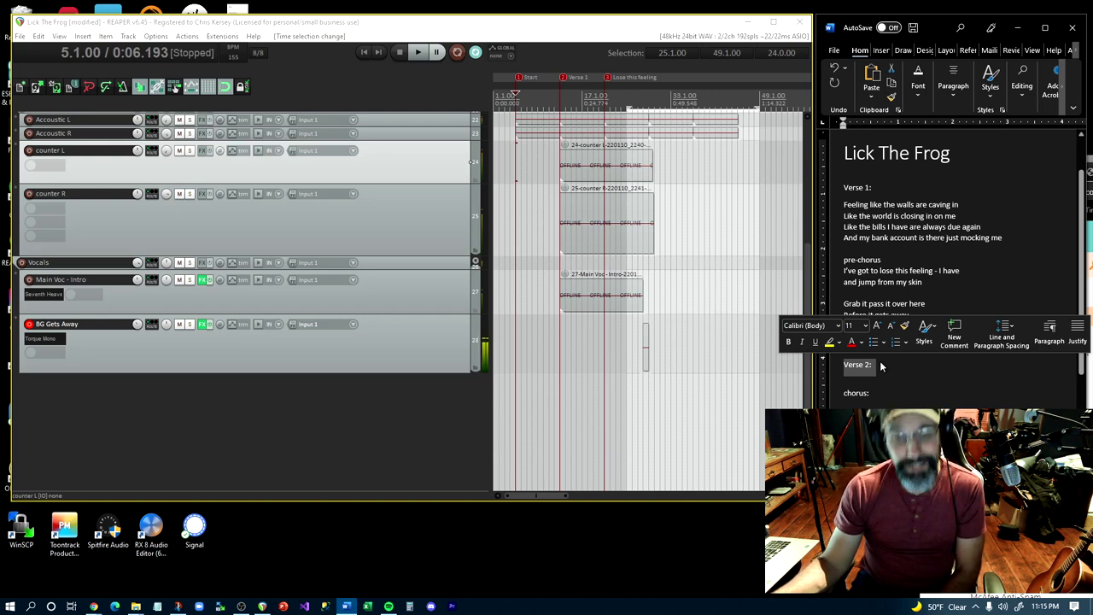
Return to REAPER, select the Main Voc - Intro track, and audition the mix from 5.1.06
click(423, 288)
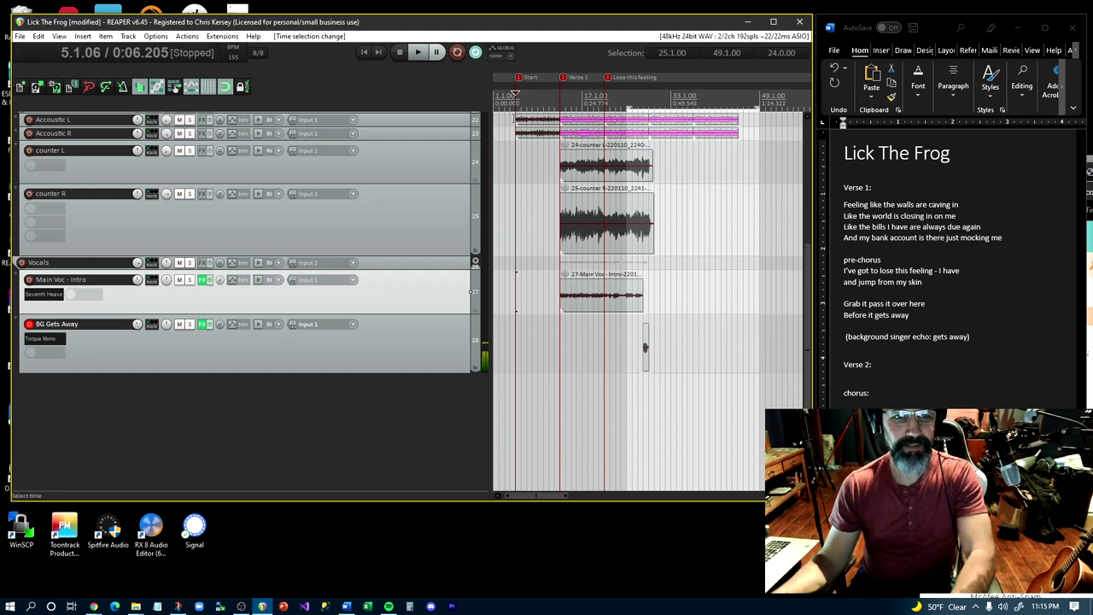
key(space)
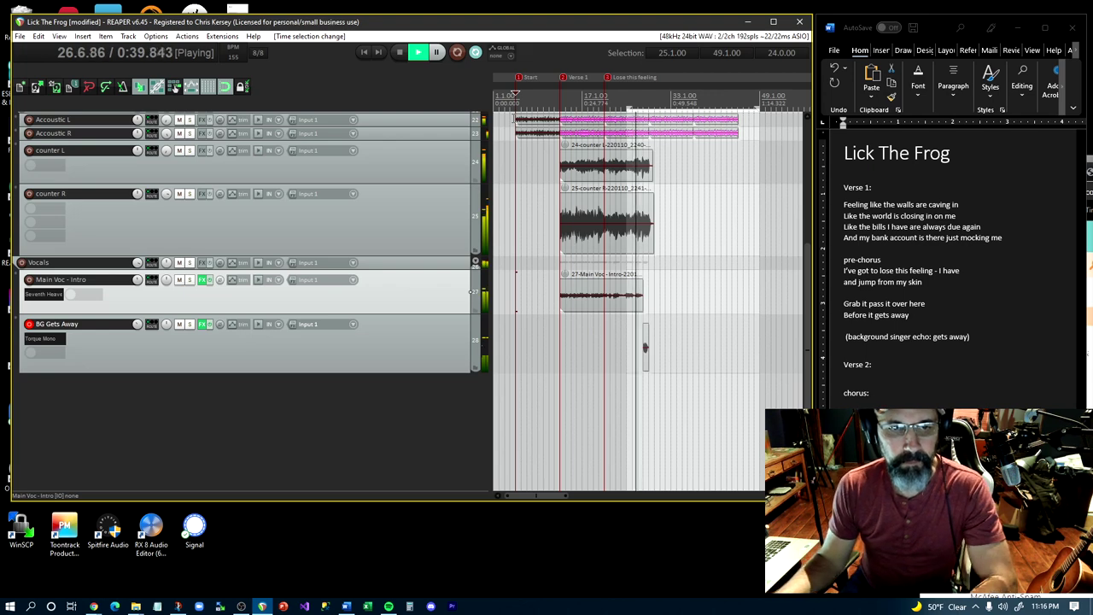
key(space)
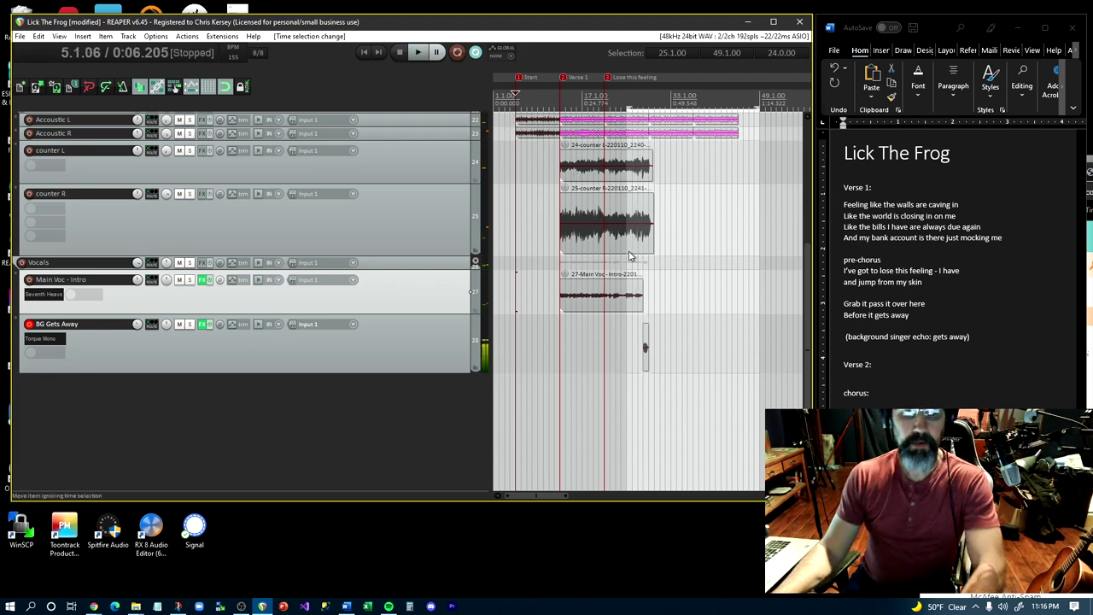
Select the main vocal item and play the section from the Verse 1 marker
click(636, 297)
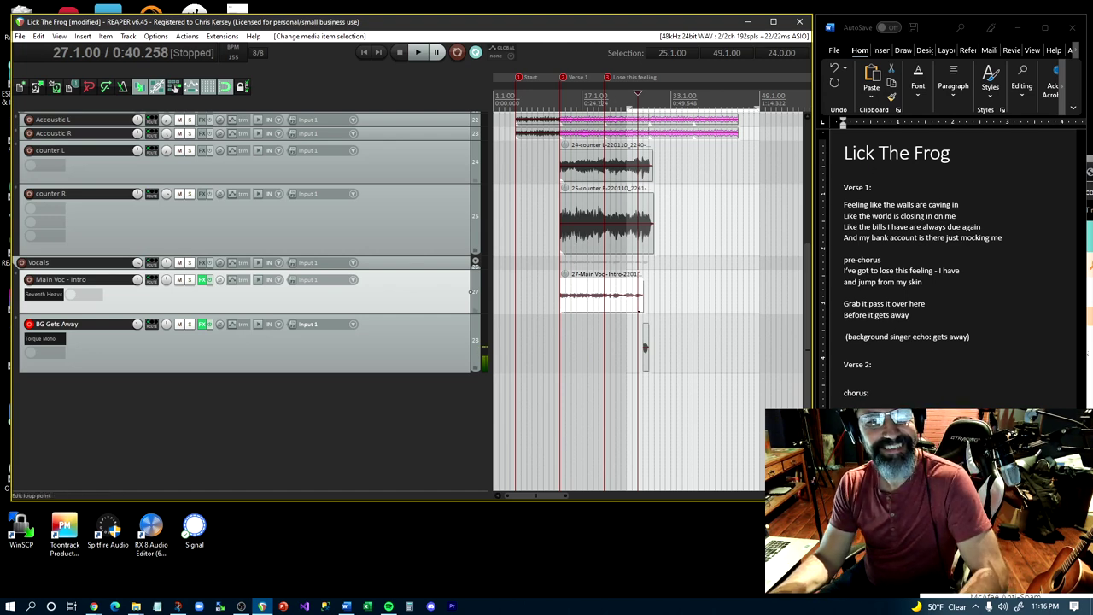
click(561, 101)
key(space)
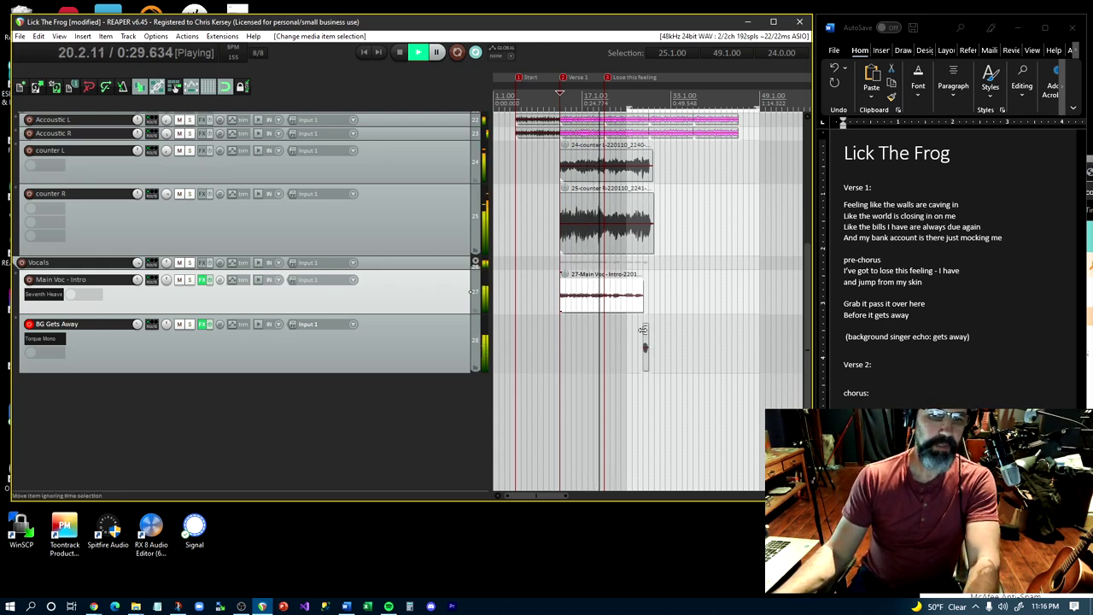
Stop playback and move the existing BG Gets Away clip along its track to 47.1.00
click(643, 334)
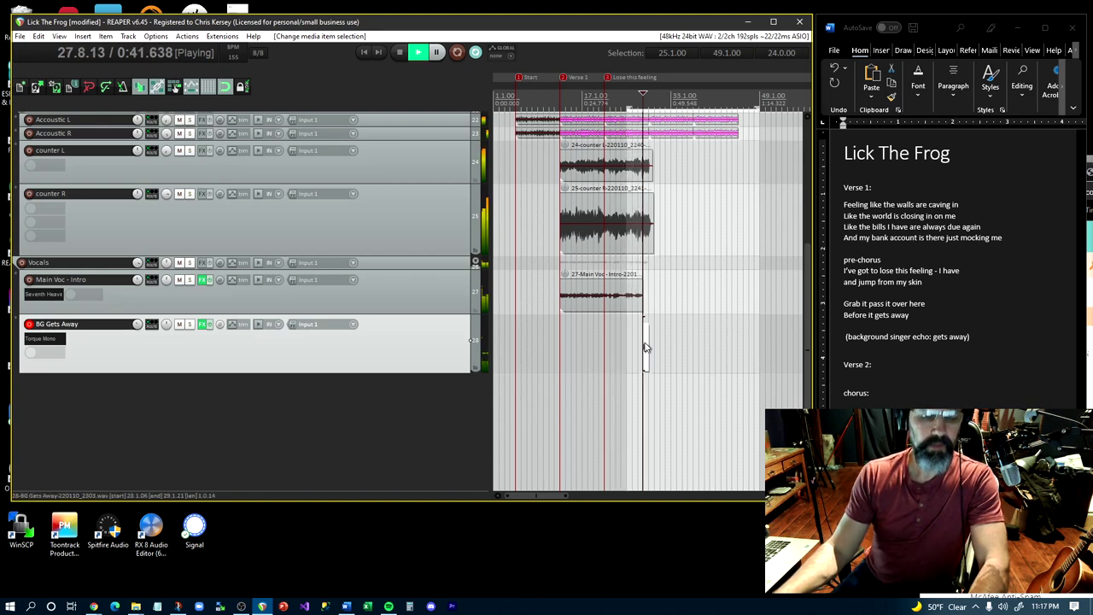
key(space)
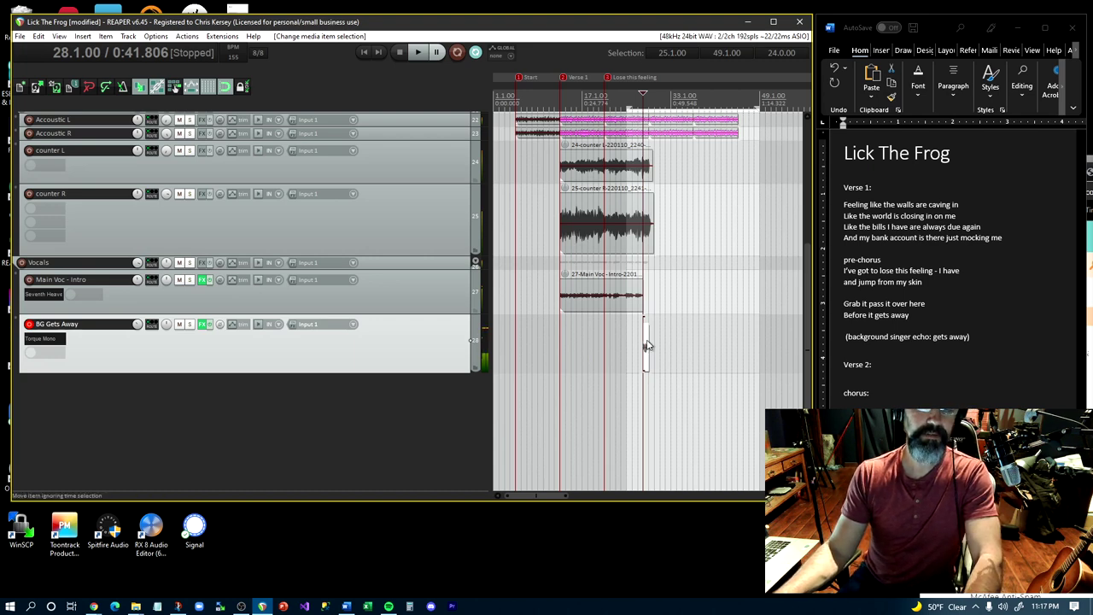
drag(646, 345, 751, 345)
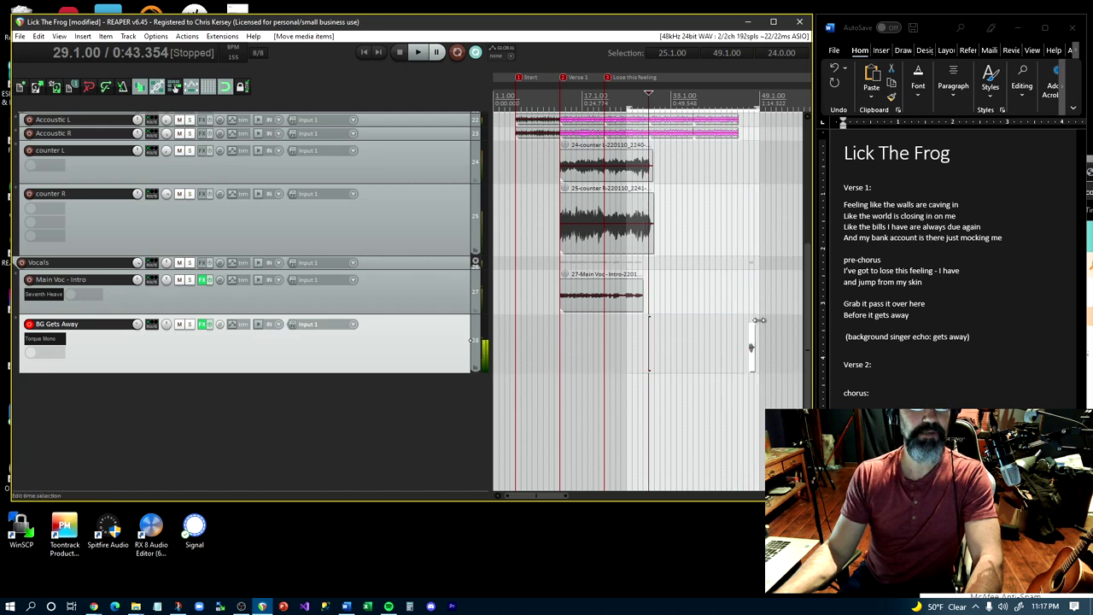
Place the edit cursor at 28.1.00 on BG Gets Away and set the time selection from 28.1.00 to 31.1.00
click(644, 325)
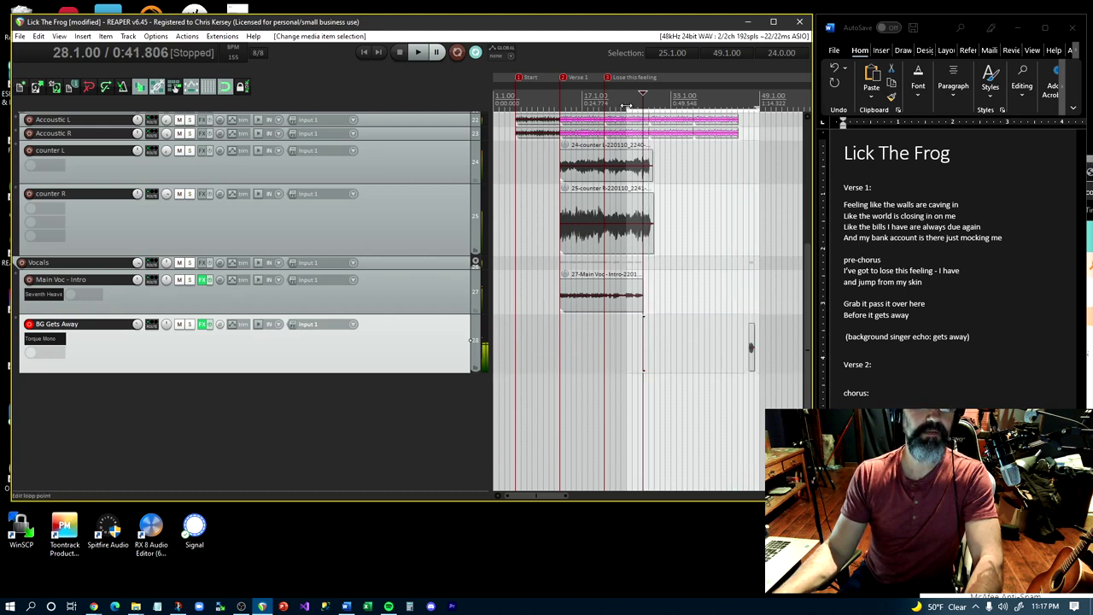
drag(626, 104, 644, 106)
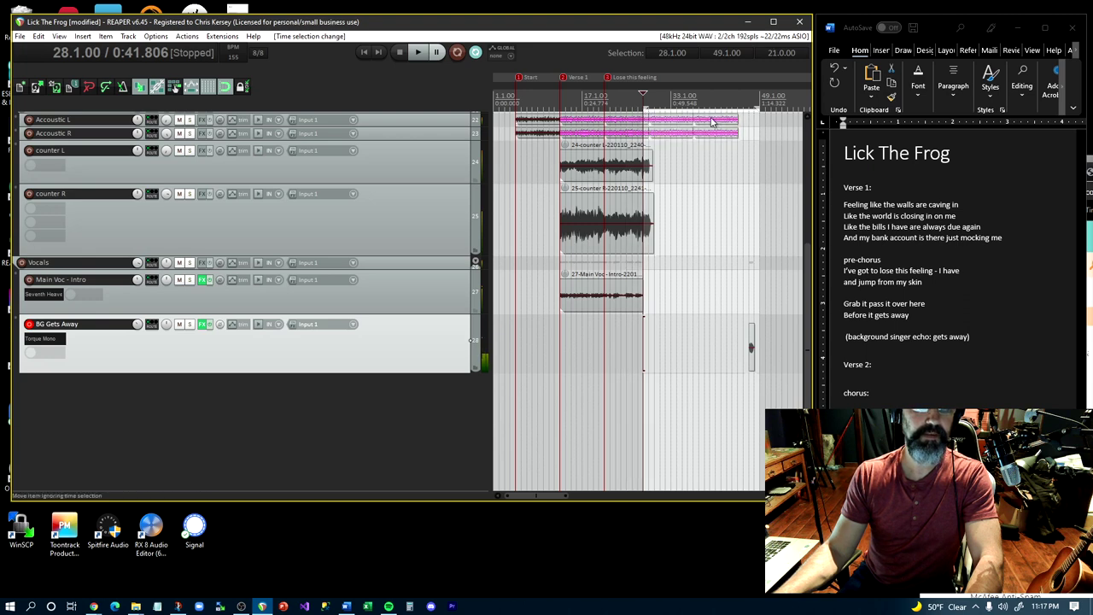
drag(758, 108, 657, 151)
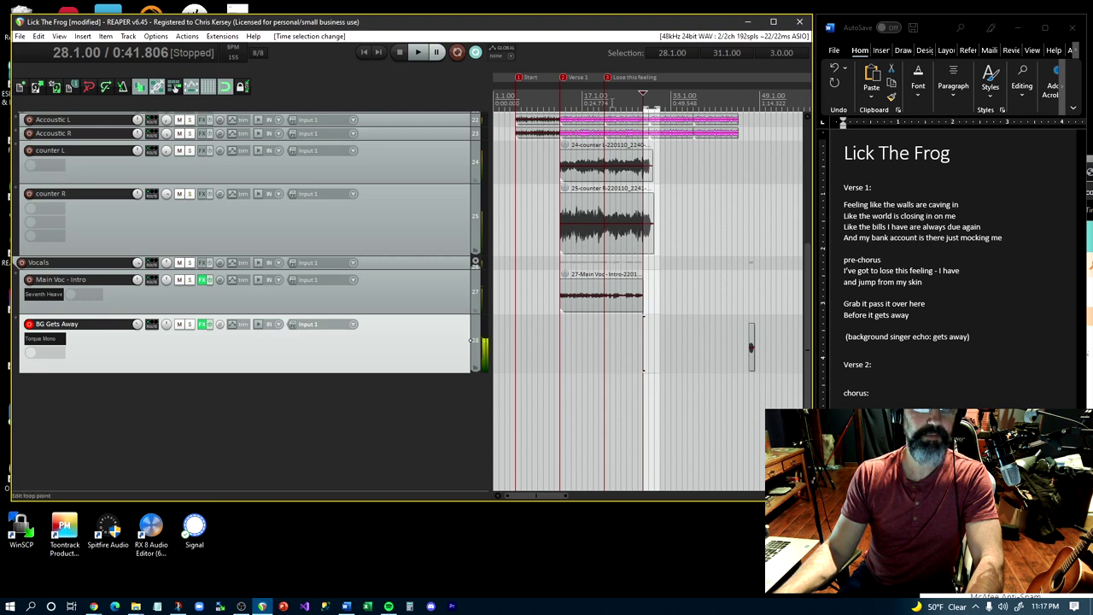
Record a new background vocal take on BG Gets Away, starting from 23.1.00, and stop after the phrase
click(615, 103)
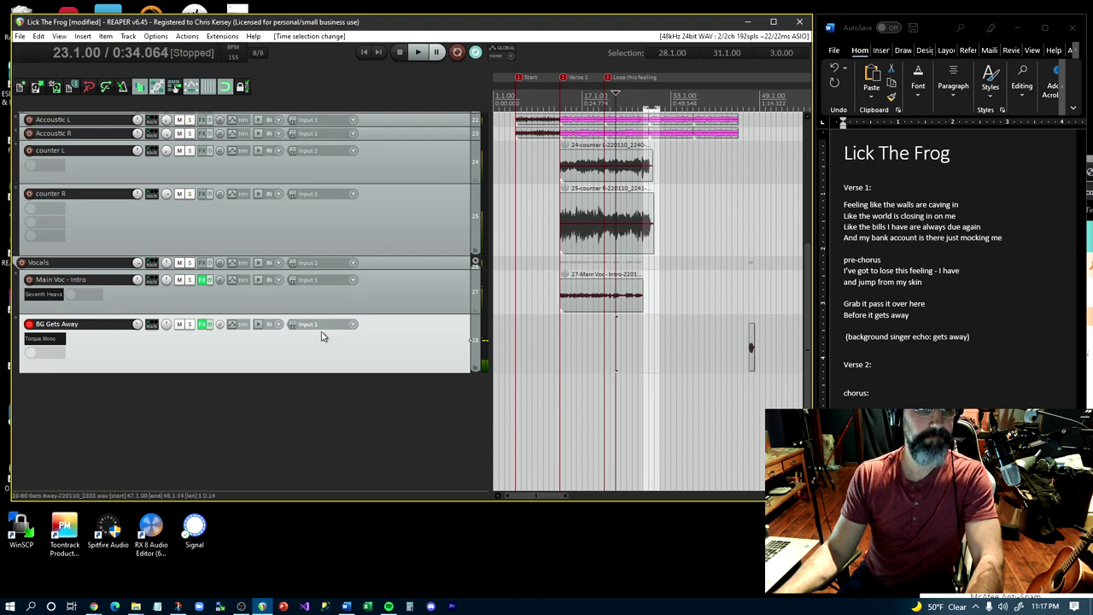
key(ctrl+r)
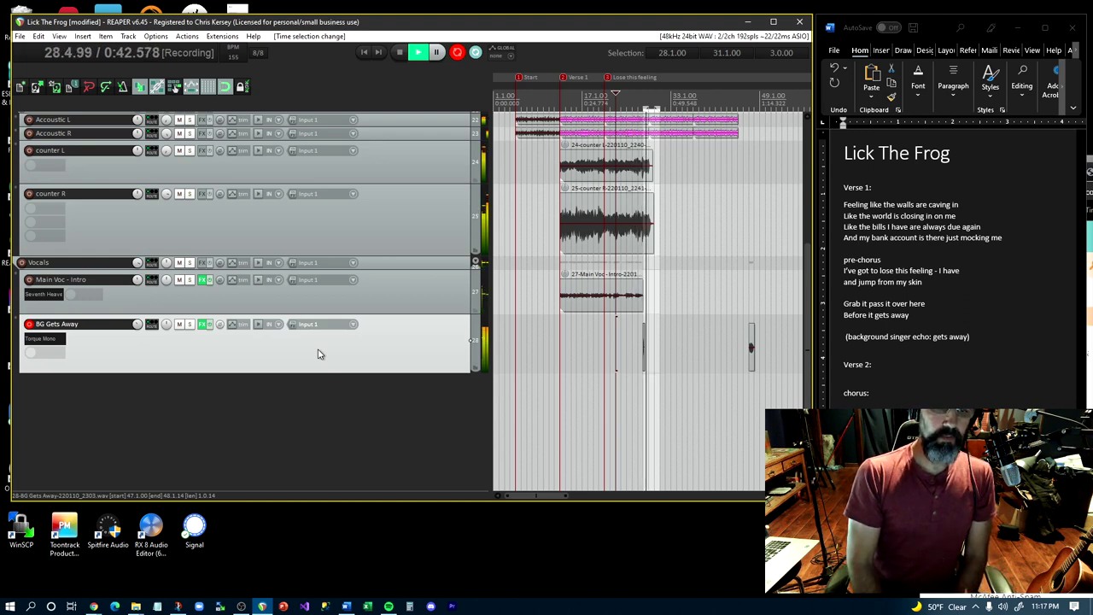
key(space)
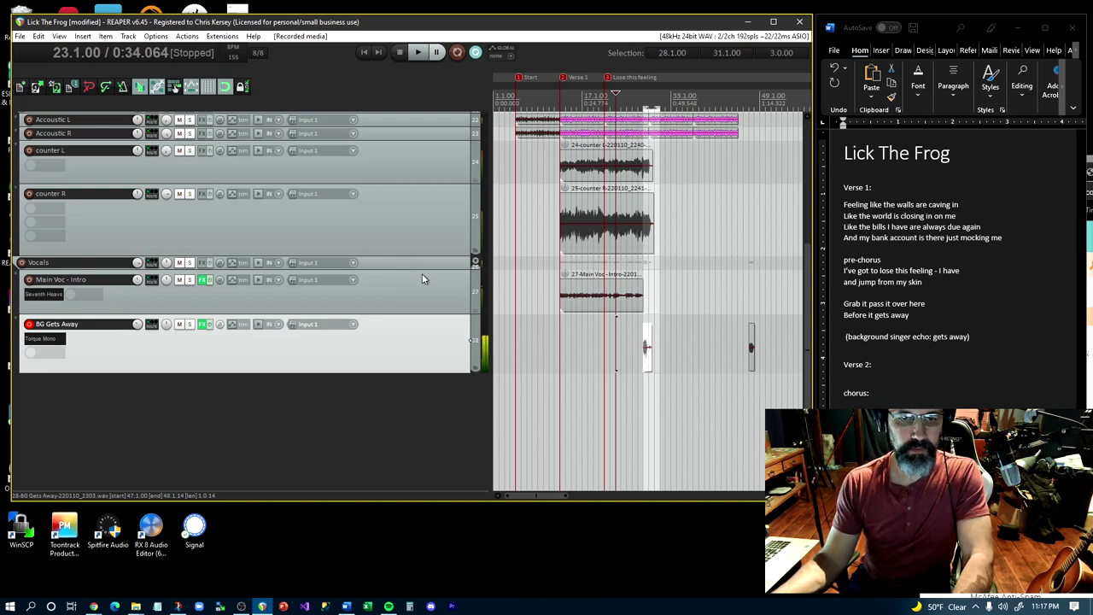
Audition the new BG Gets Away take from 28.1.00, and again from 27.1.00 with its lead-in
click(646, 356)
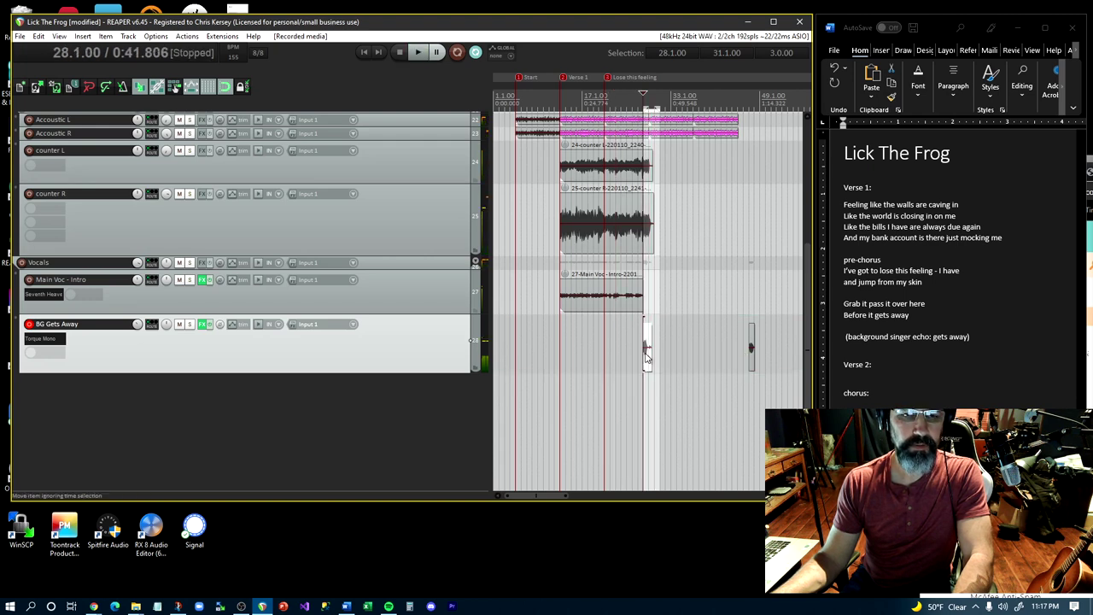
key(space)
key(space)
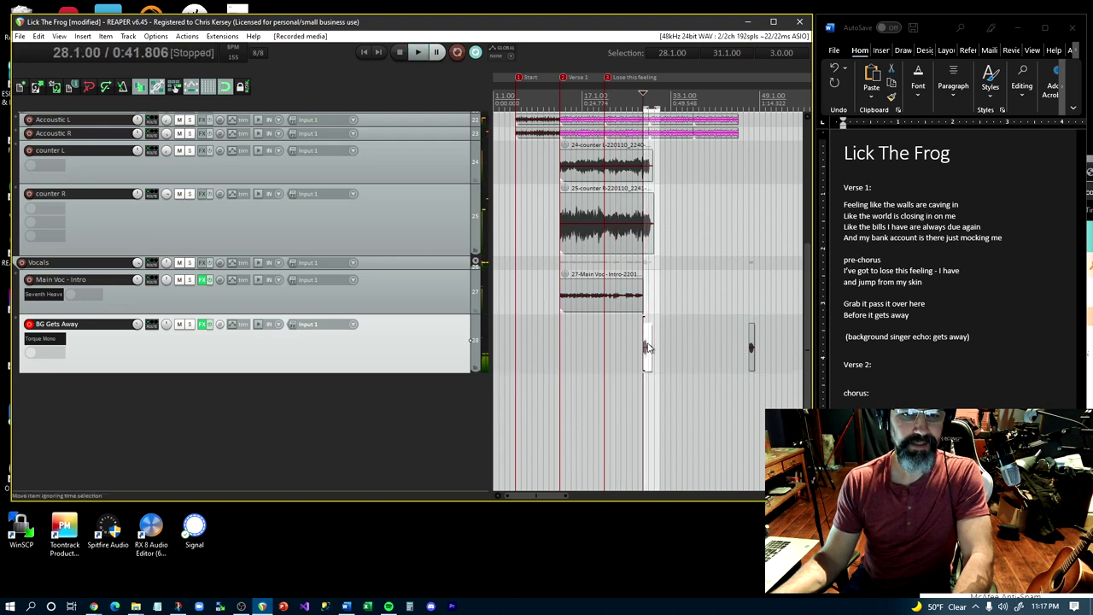
drag(646, 347, 648, 345)
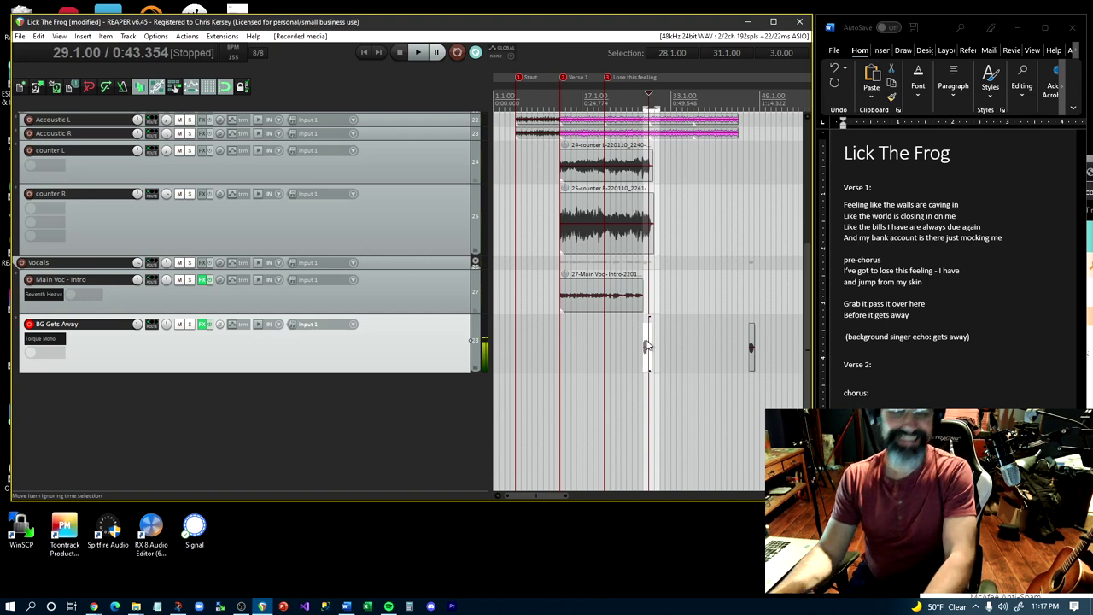
click(637, 101)
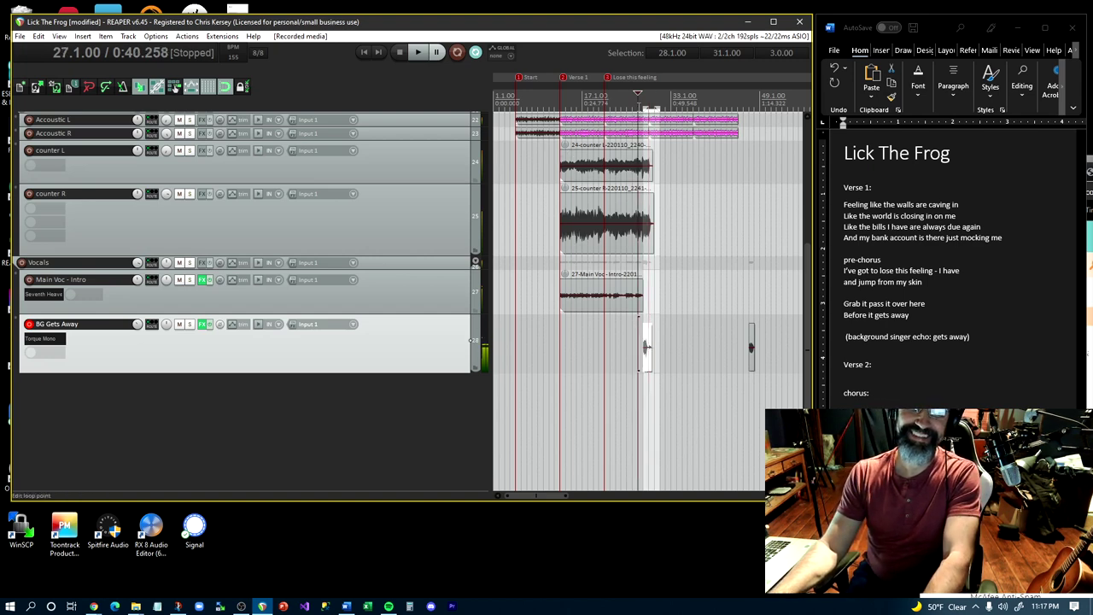
key(space)
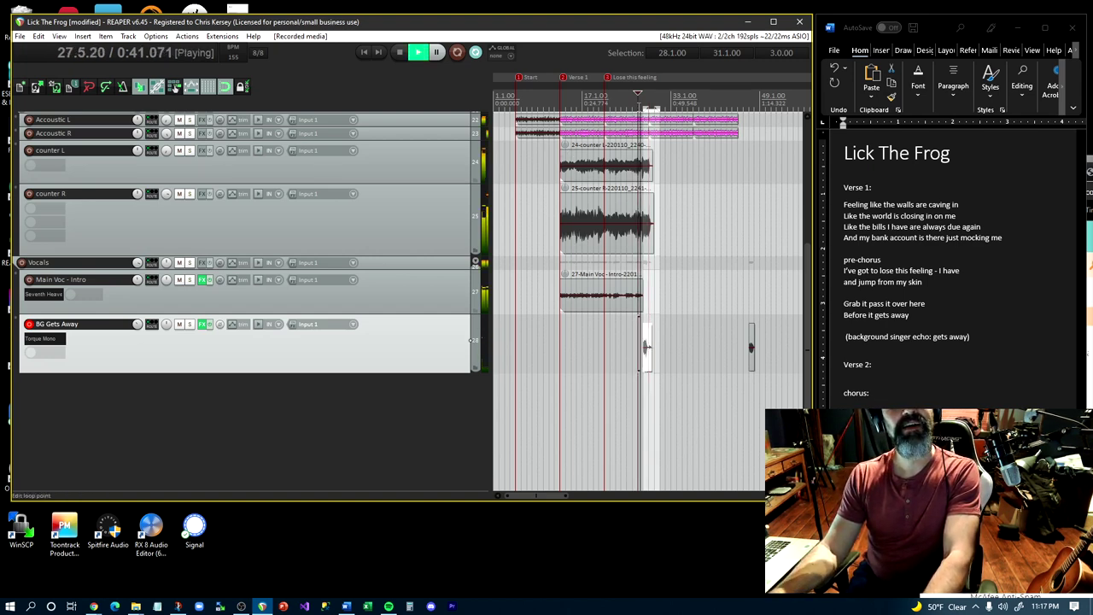
key(space)
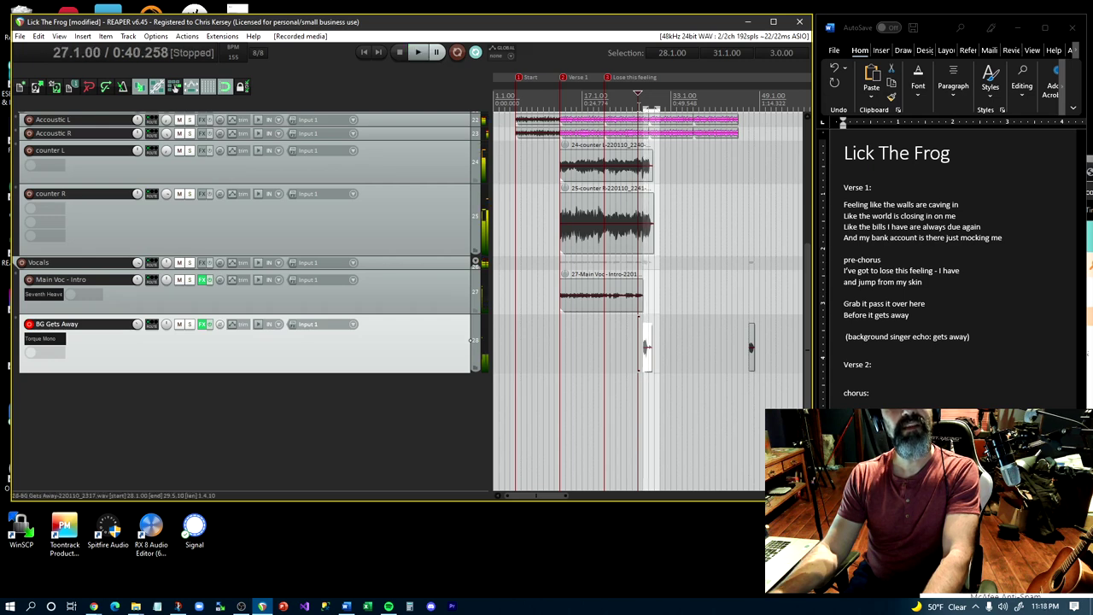
Delete the BG Gets Away take at 28.1.00, record a replacement with a lead-in from 26.1.00, and audition it
click(647, 344)
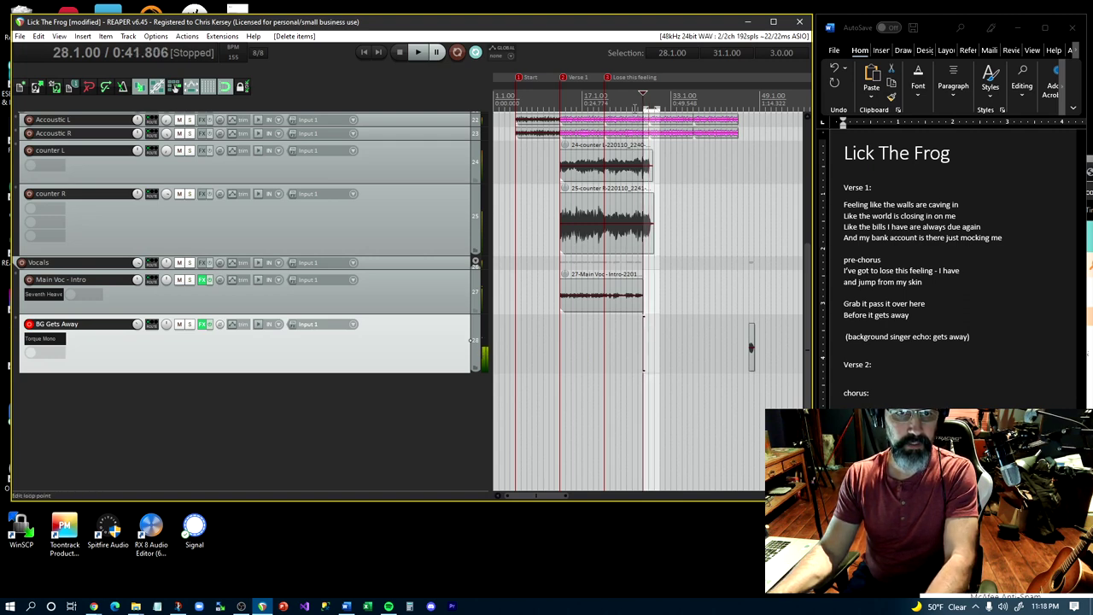
key(Left)
key(Left)
key(ctrl+r)
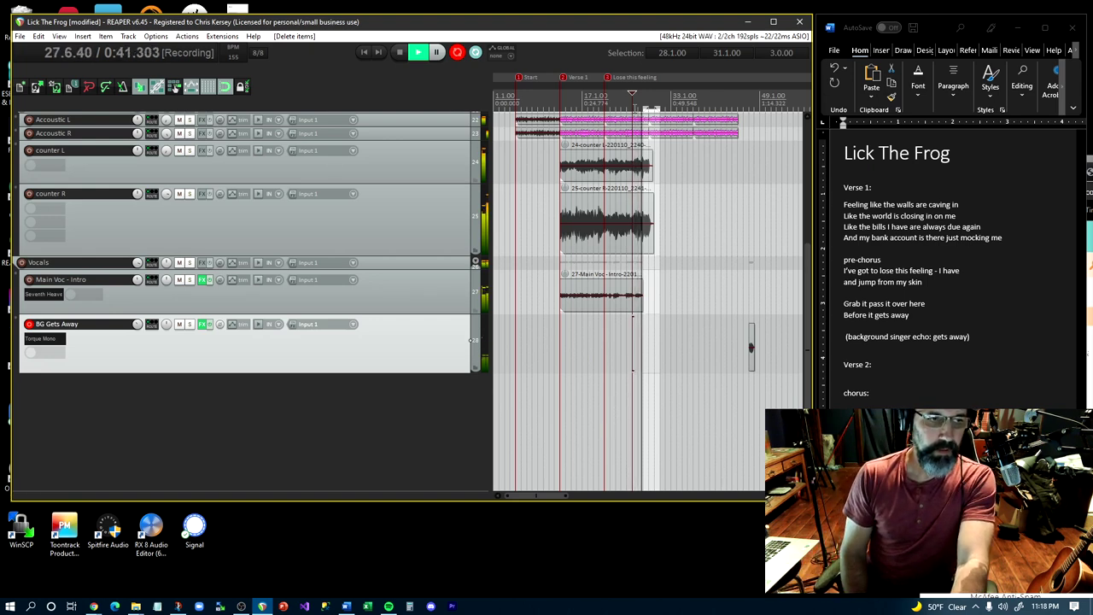
key(space)
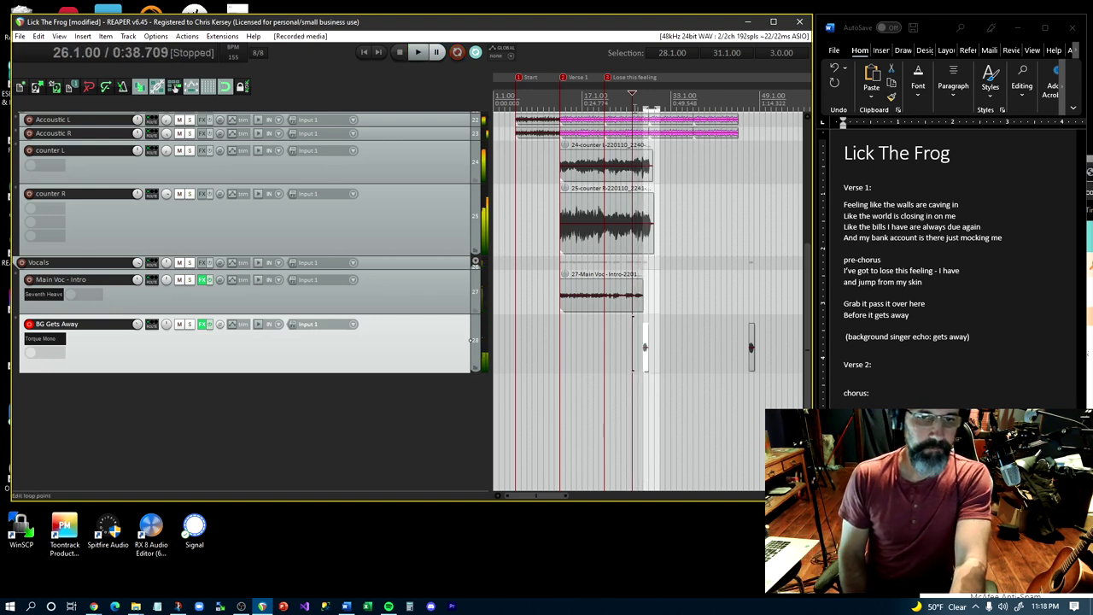
key(space)
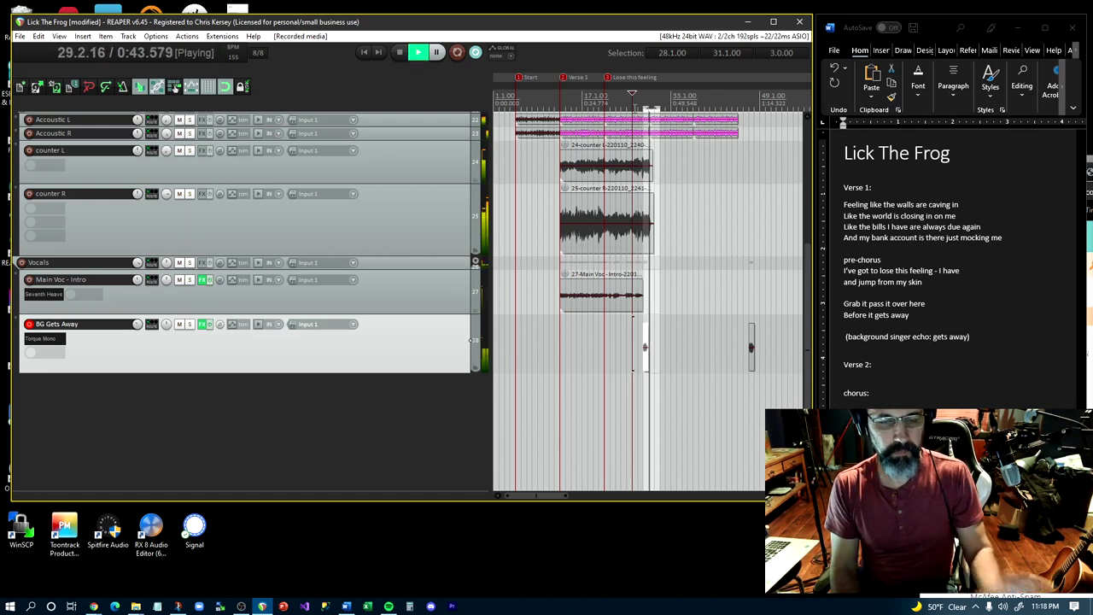
key(space)
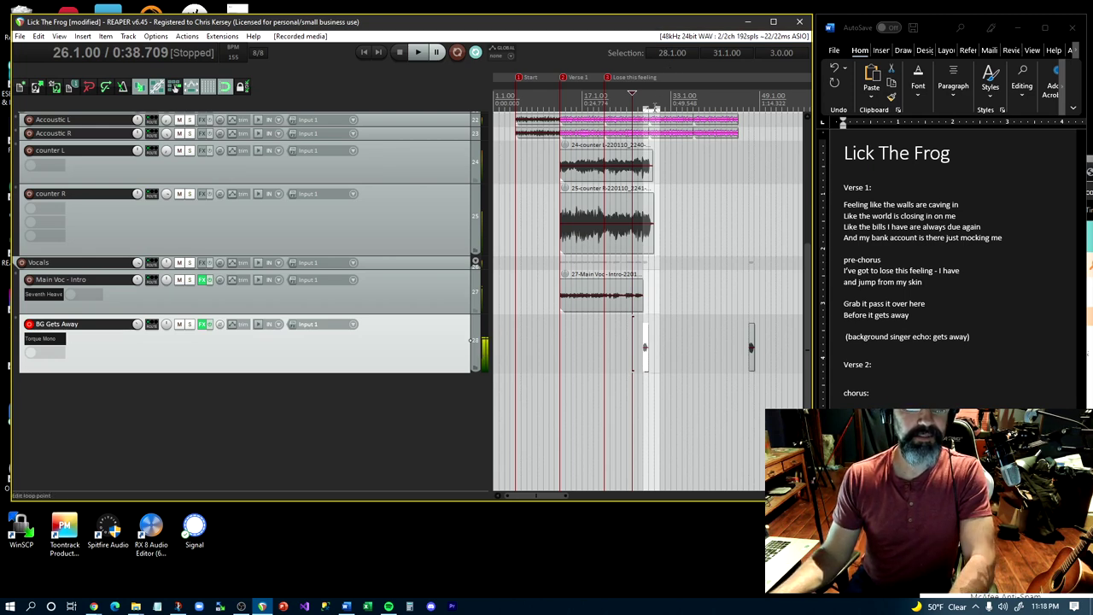
Move the edit cursor to 30.1.00 and set the time selection from 29.1.00 to 45.1.00
click(654, 108)
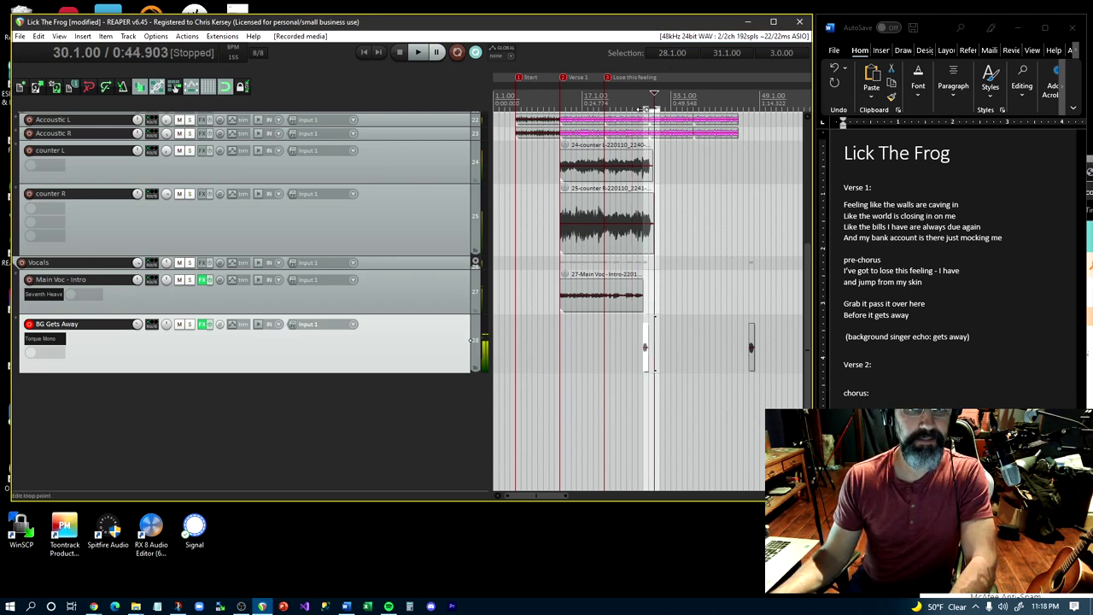
drag(644, 109, 650, 109)
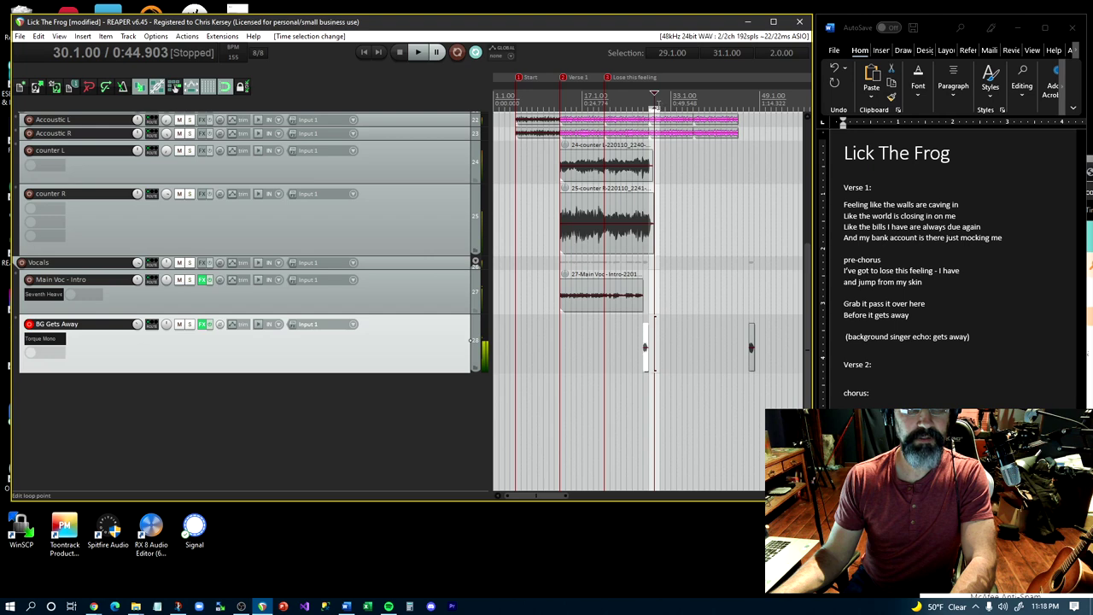
drag(657, 107, 737, 111)
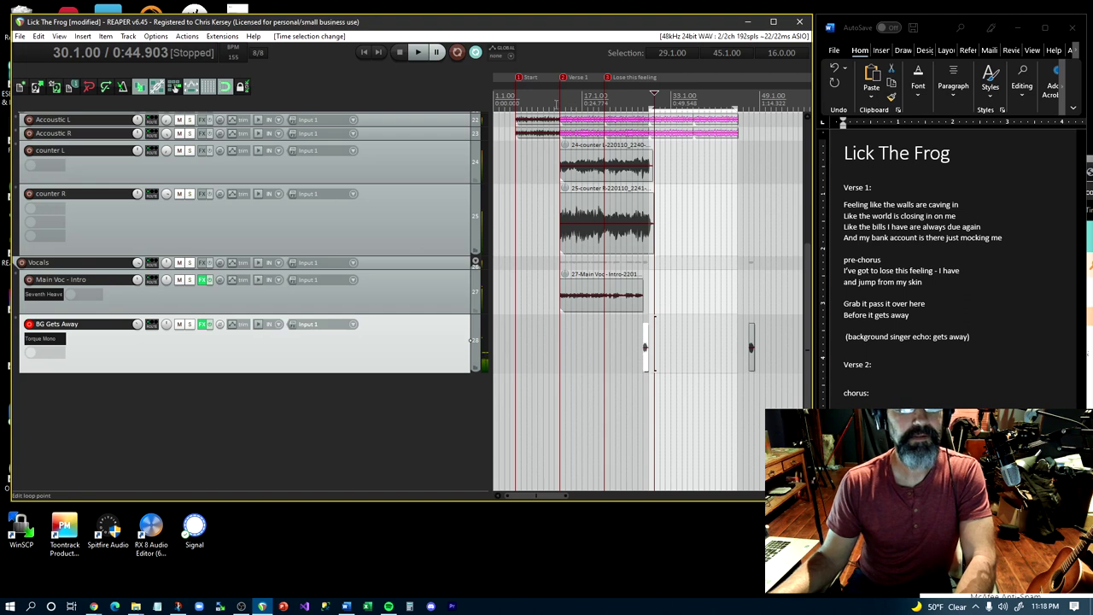
Play the song from the Start marker at 5.1.00 through the "gets away" vocal, and stop playback
key(1)
key(space)
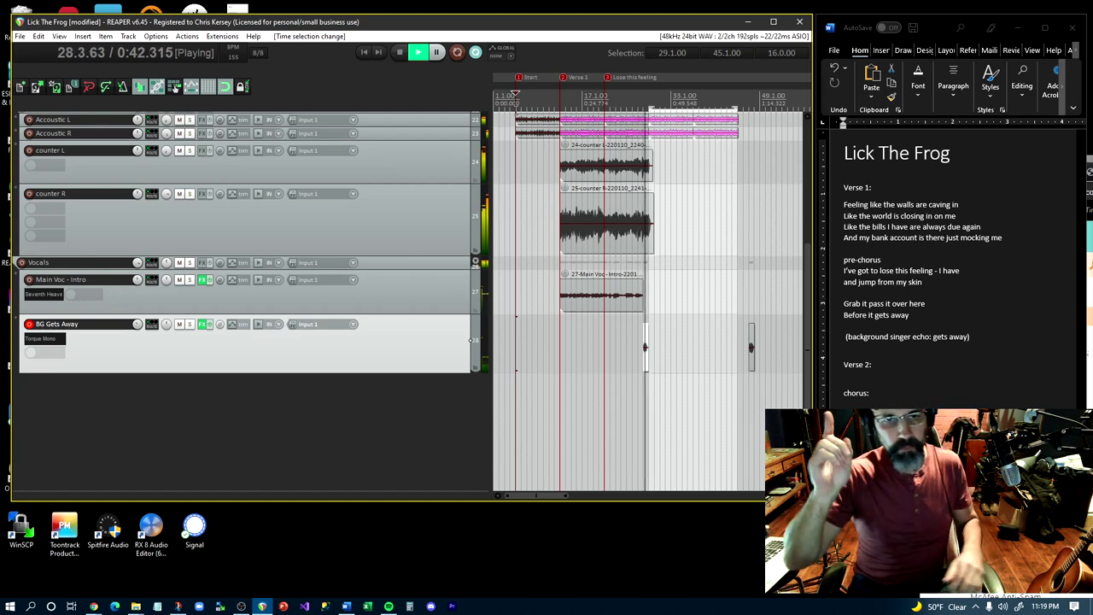
key(space)
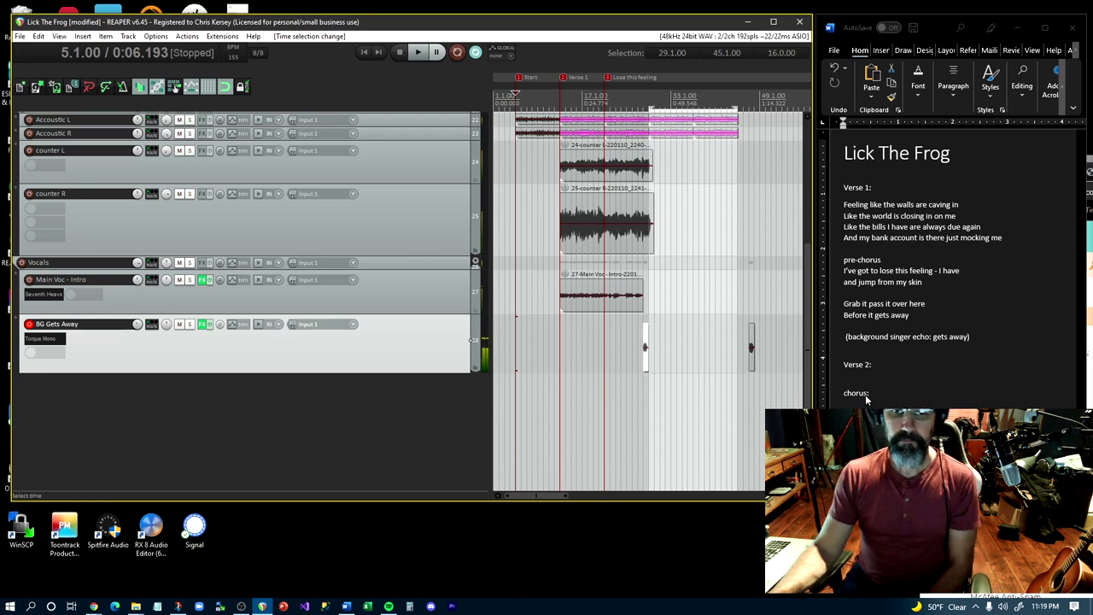
Switch to the Word lyrics, move the "chorus:" heading above "Verse 2:" and remove the leading space before "(background singer echo: gets away)"
drag(873, 364, 878, 391)
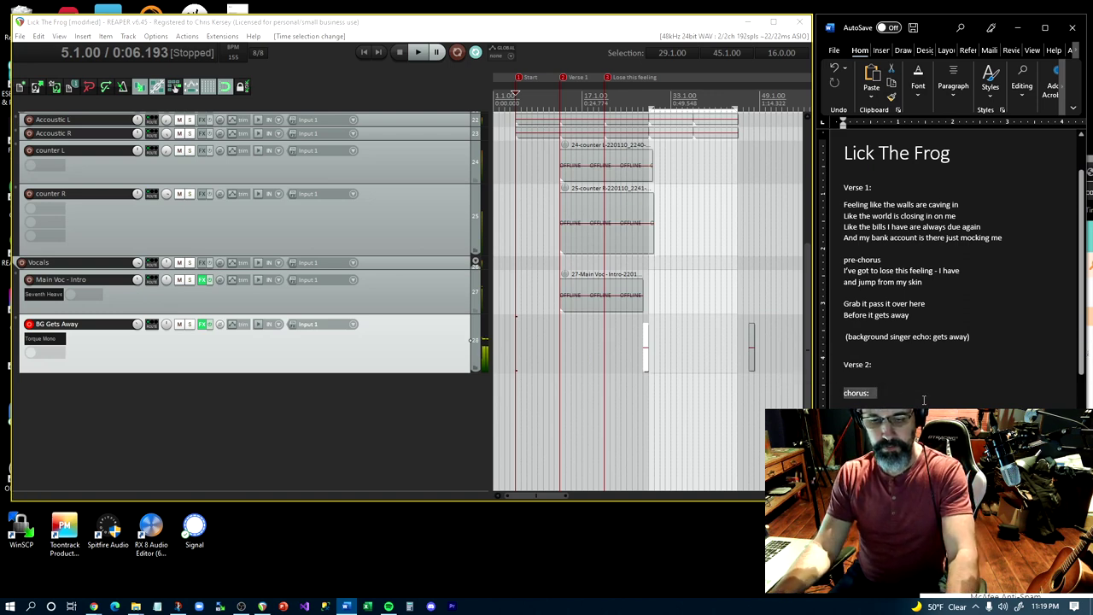
key(Delete)
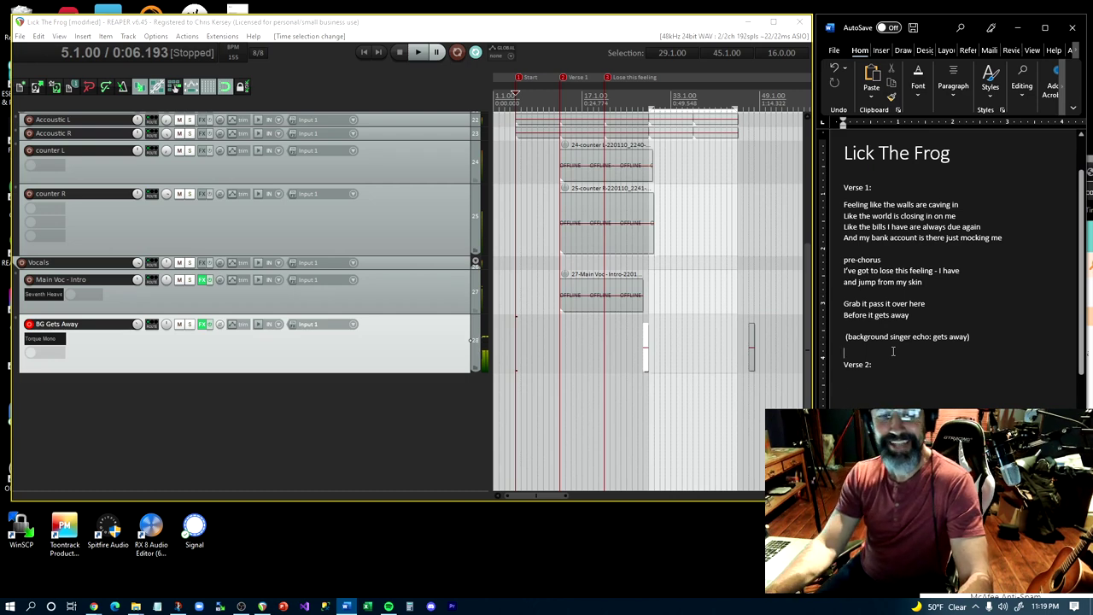
key(Up)
key(Up)
key(Return)
key(Up)
click(844, 325)
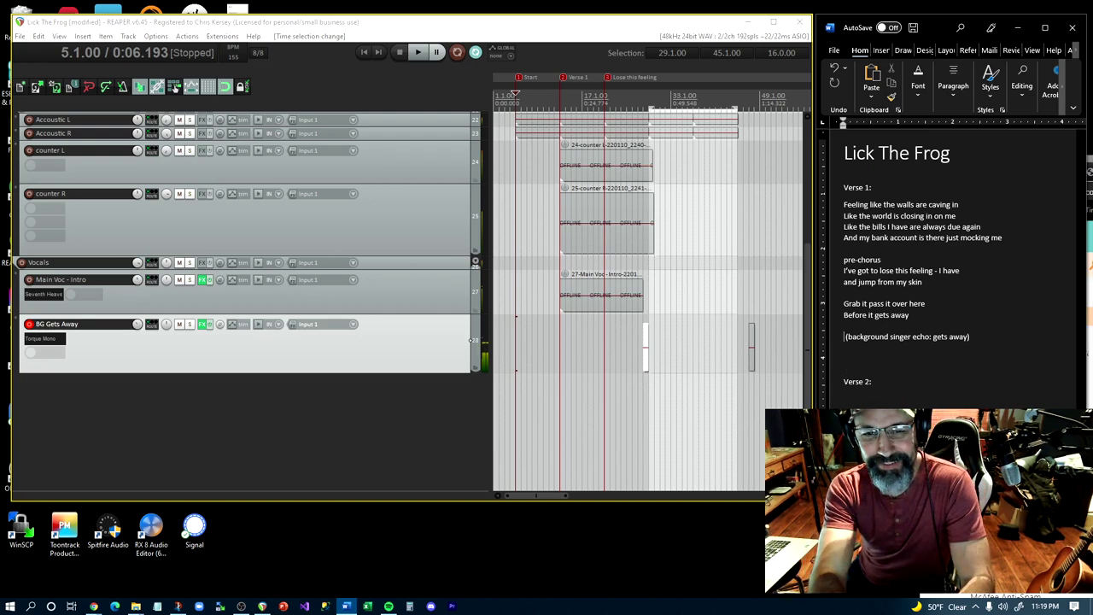
click(844, 336)
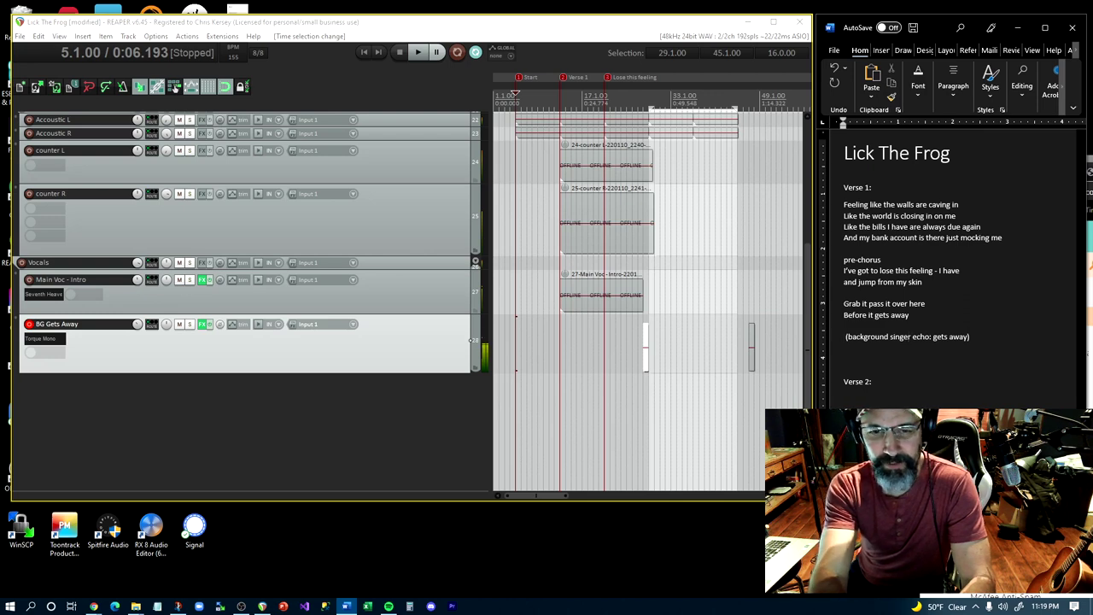
key(Delete)
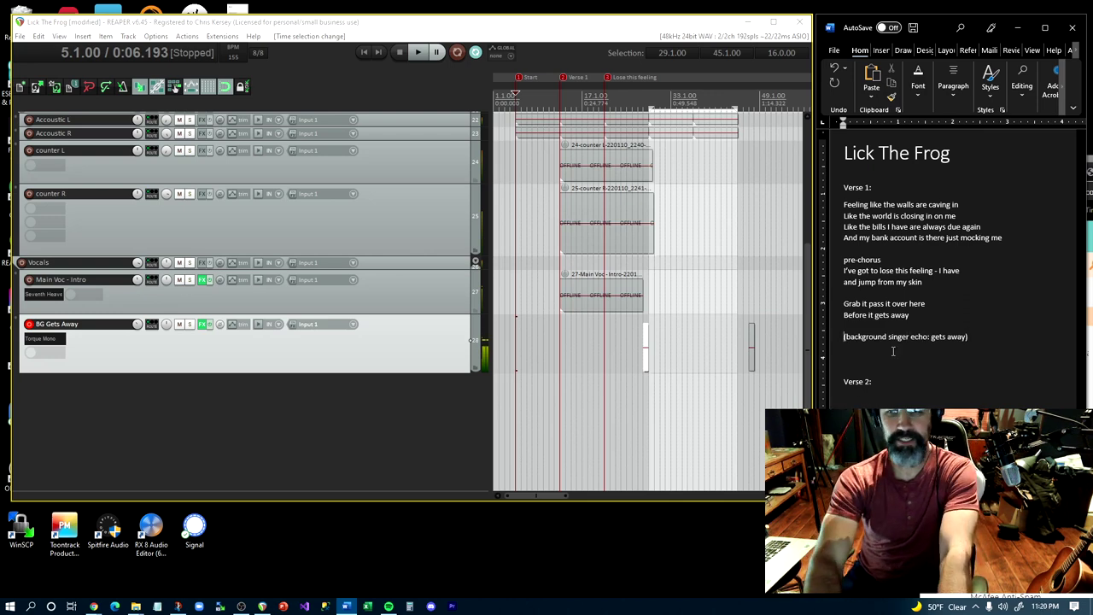
click(893, 350)
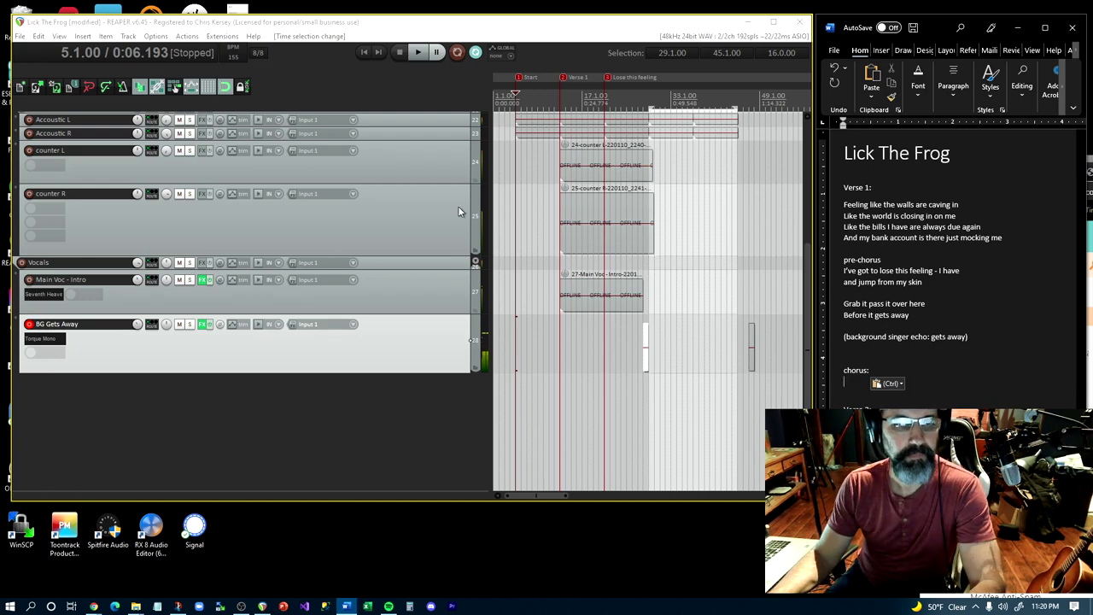
Switch to REAPER and expand the Drum Bus folder to show its tracks
click(422, 225)
key(minus)
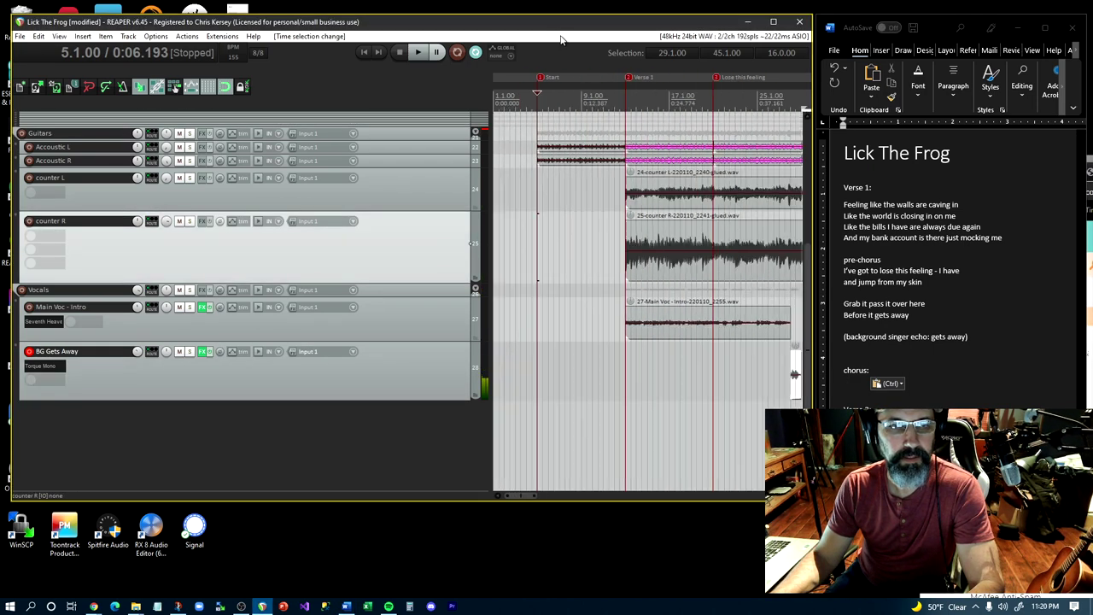
click(441, 200)
scroll(441, 200, up, 3)
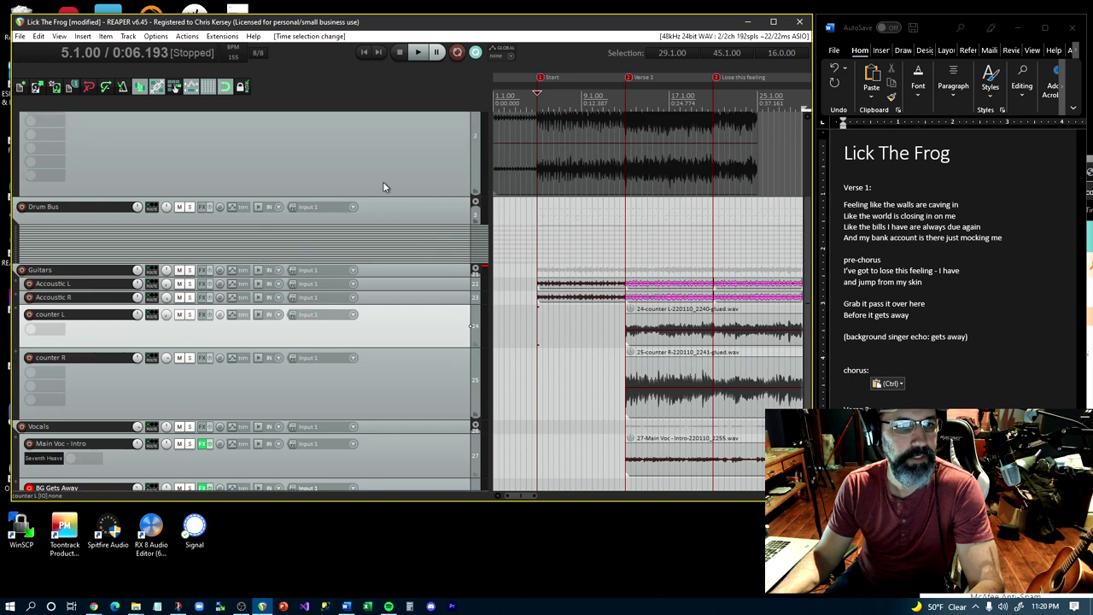
click(475, 214)
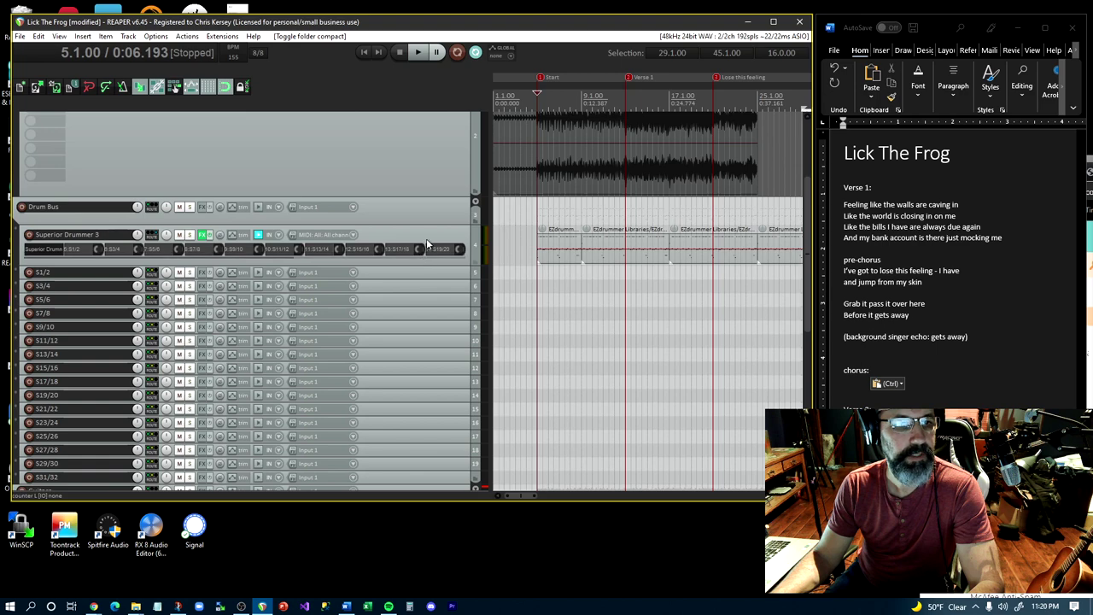
Select the Superior Drummer 3 track and audition the end of its drum part from 27.1.00
click(426, 238)
scroll(596, 250, down, 5)
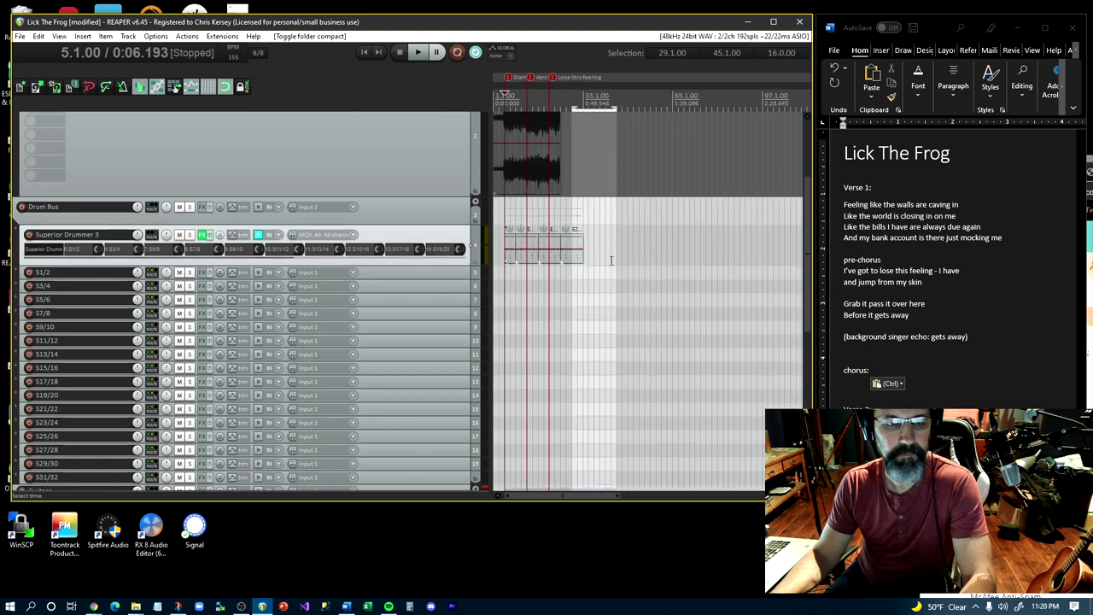
click(566, 96)
key(space)
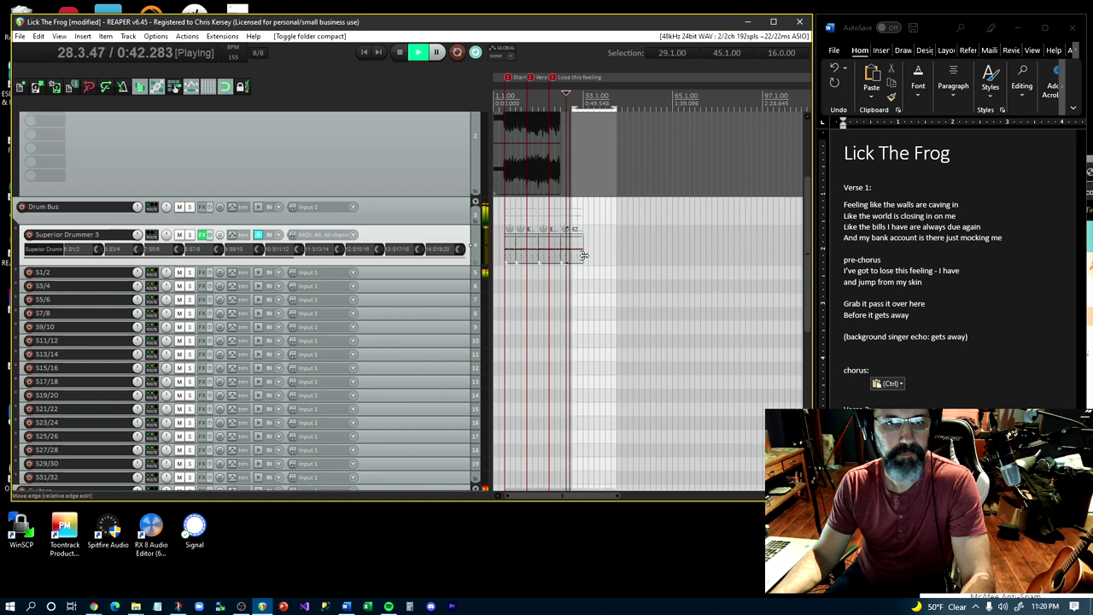
key(space)
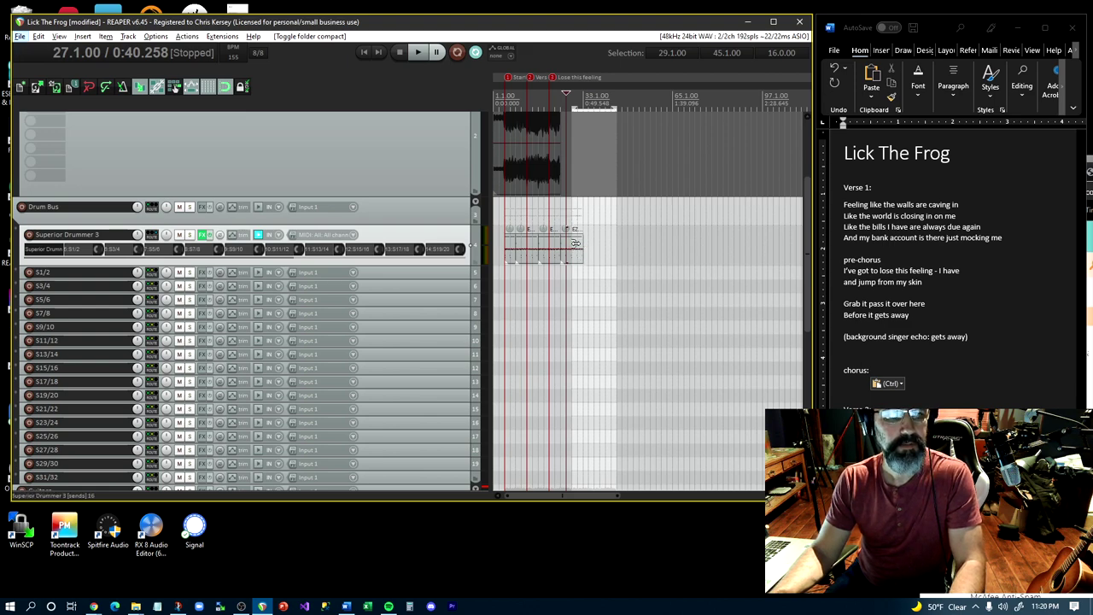
Trim the last drum MIDI item on the Superior Drummer 3 track so it ends at 29.1.00
click(575, 245)
scroll(577, 248, up, 10)
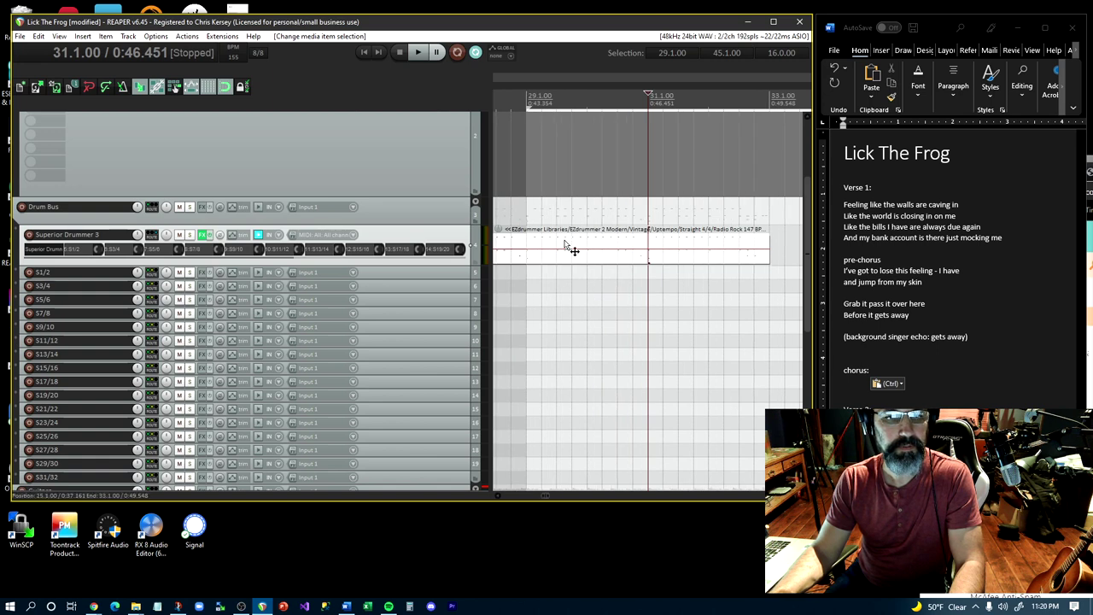
click(570, 246)
click(527, 246)
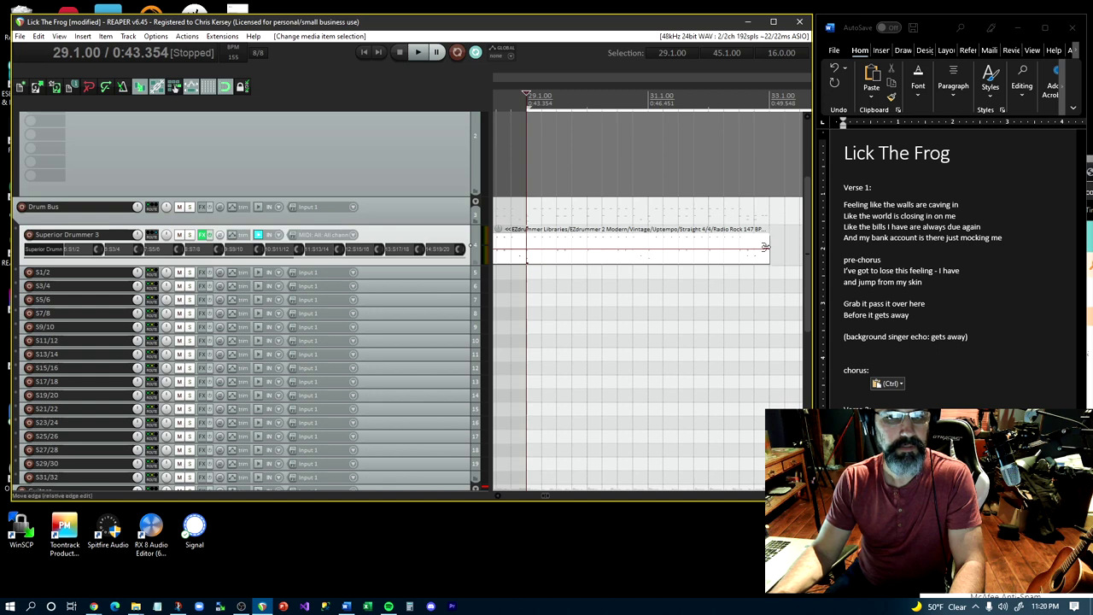
drag(765, 247, 524, 299)
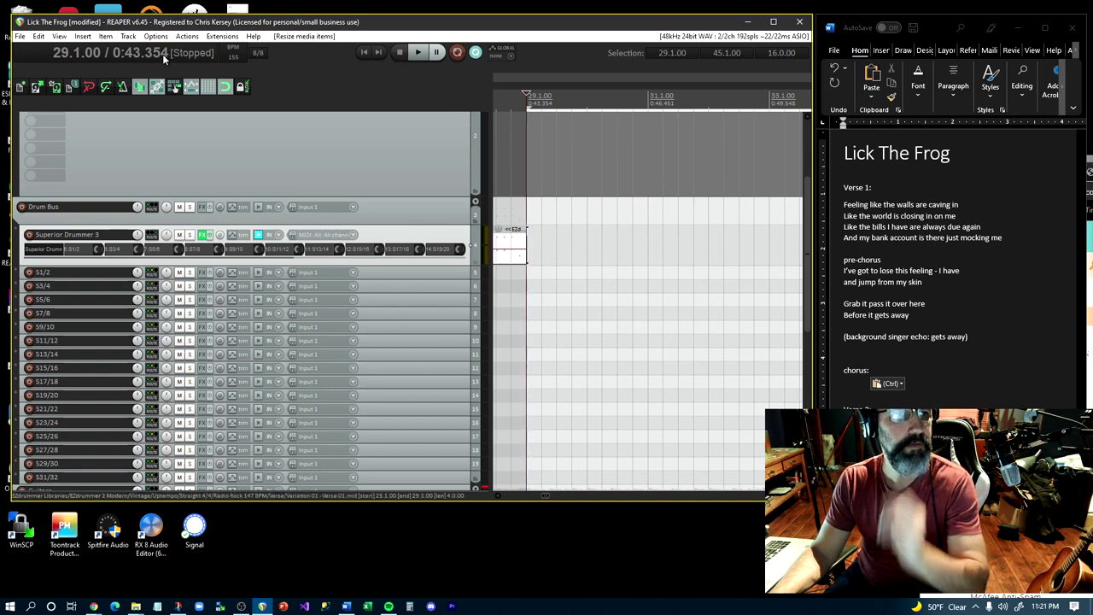
Open the Superior Drummer 3 instrument from its track to show the groove browser
click(83, 38)
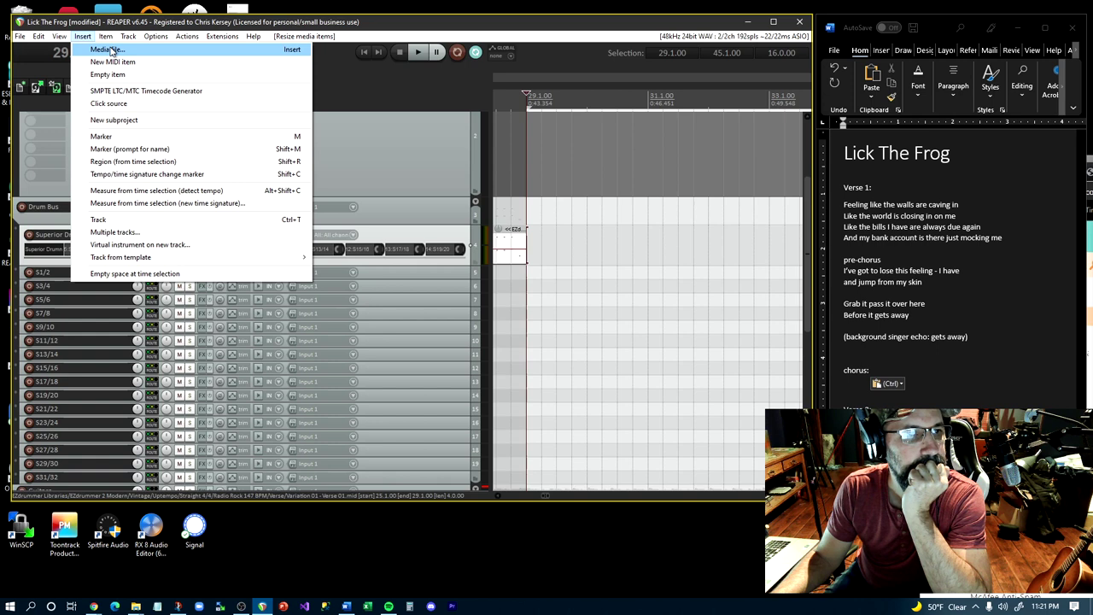
click(443, 218)
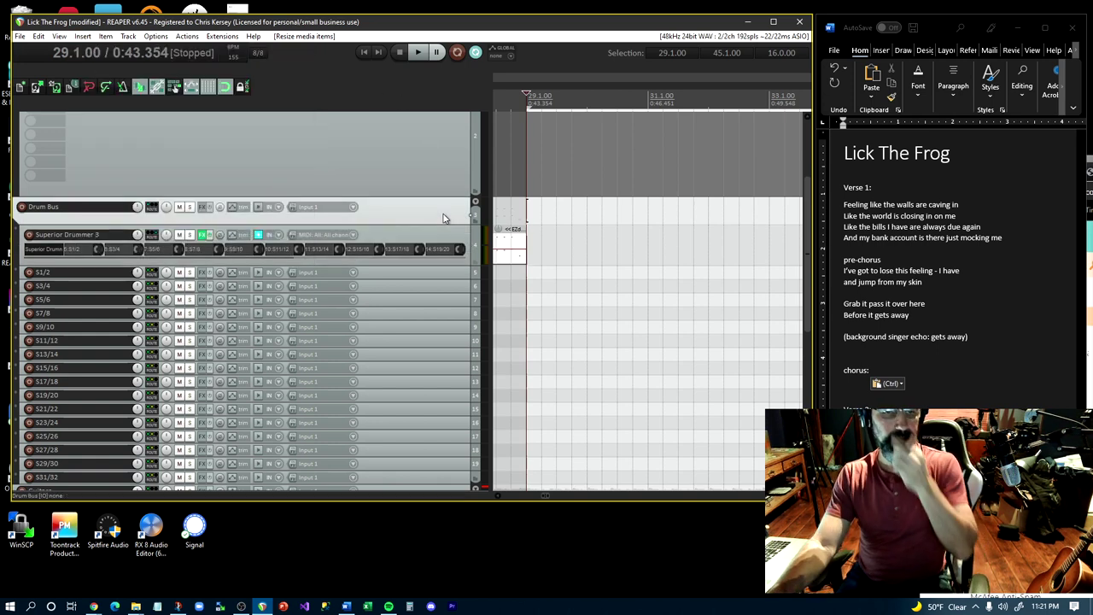
click(201, 238)
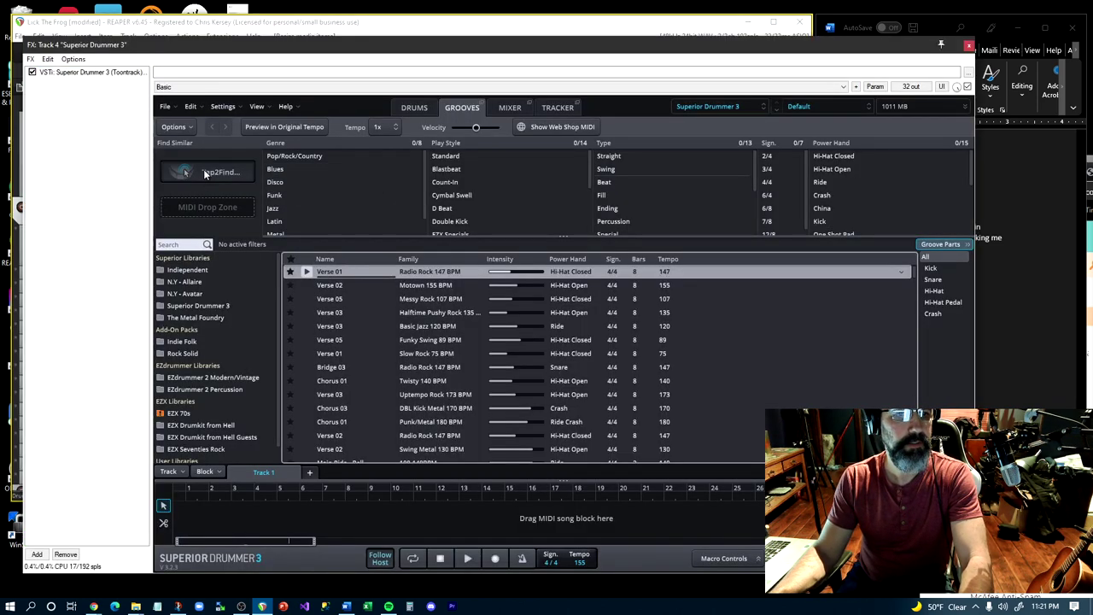
click(205, 174)
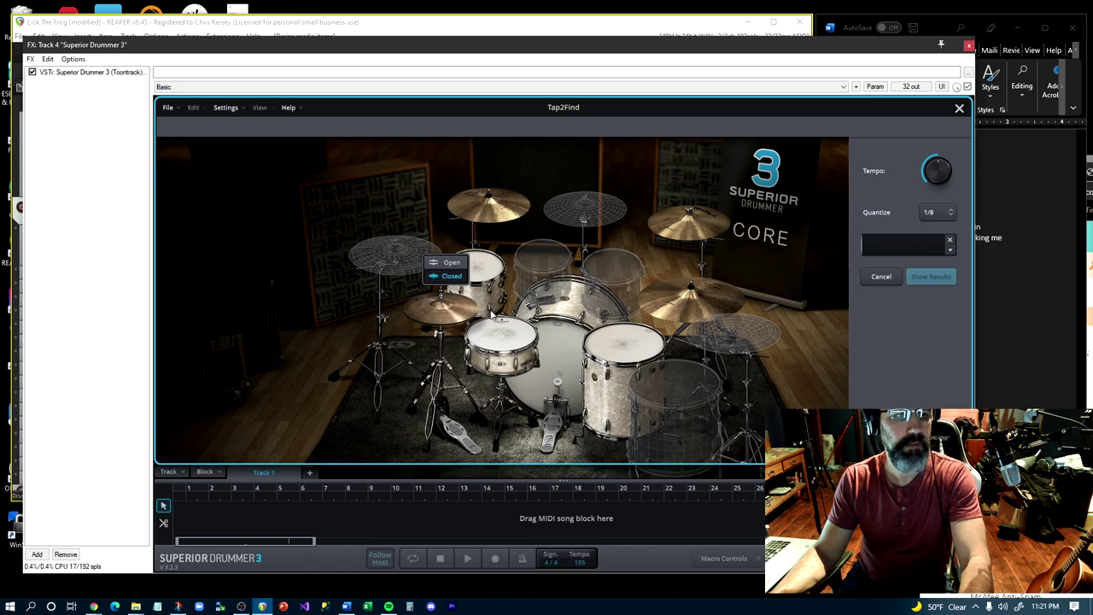
click(563, 367)
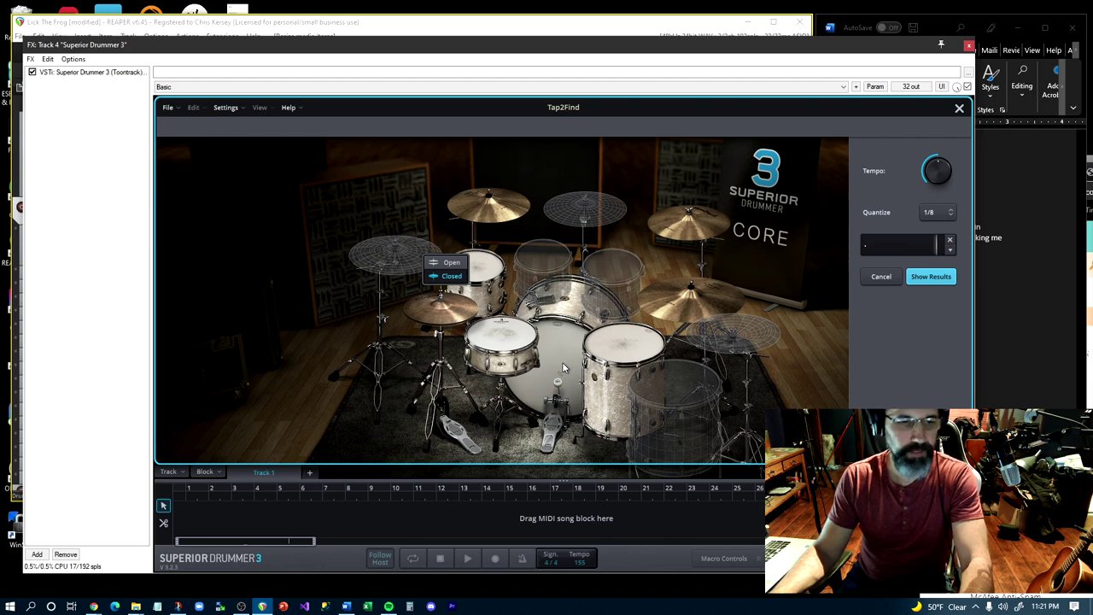
click(563, 367)
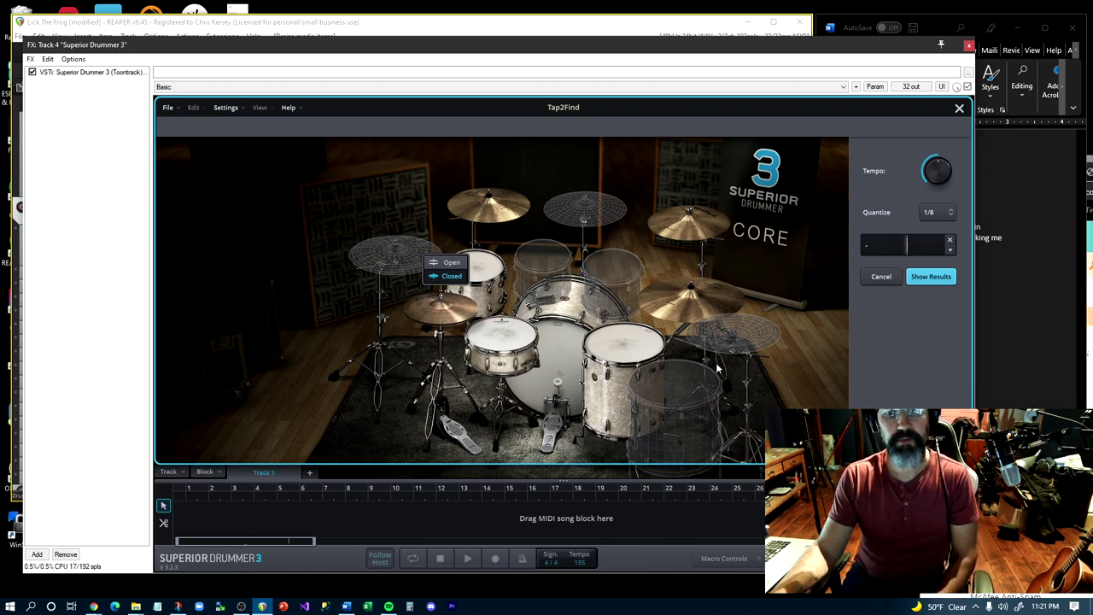
click(941, 220)
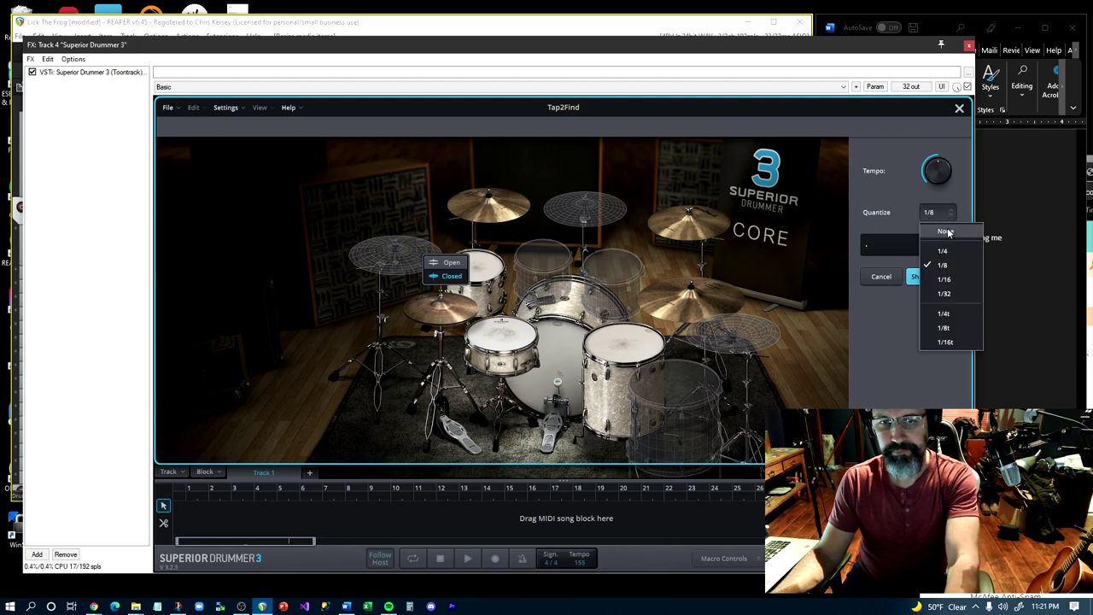
click(950, 252)
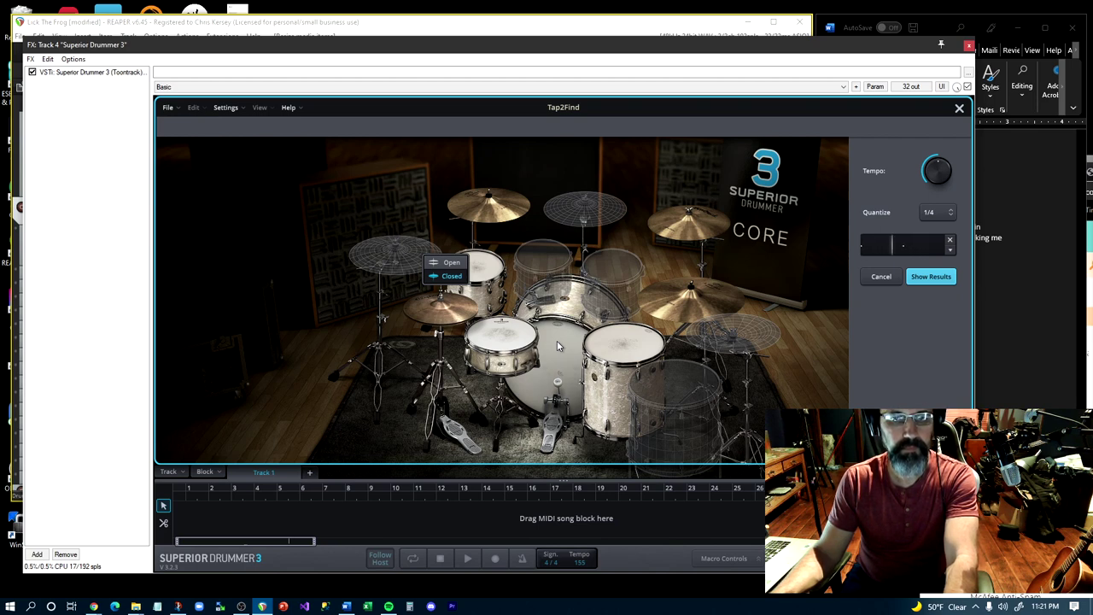
click(948, 213)
click(946, 266)
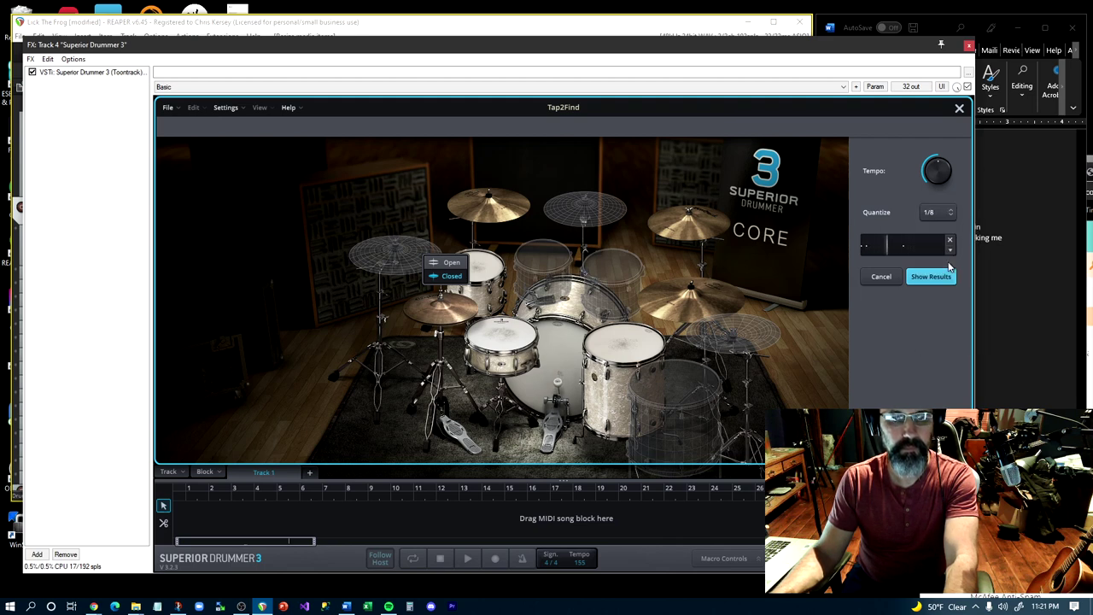
click(888, 278)
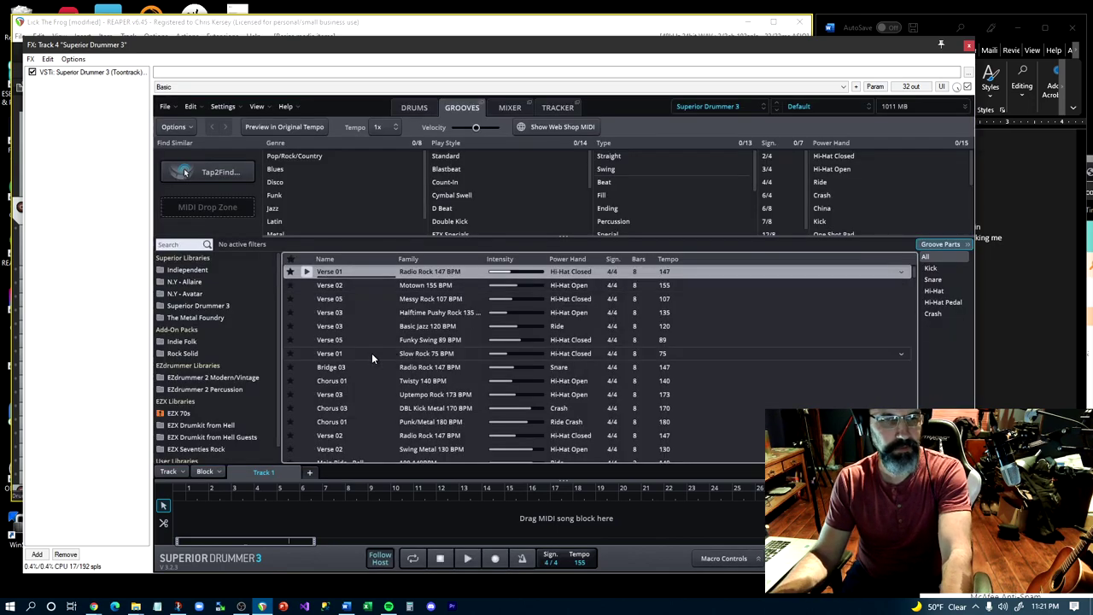
Close the Superior Drummer 3 window and insert an empty MIDI item on the Drum Bus track from 29.1.00 to 45.1.00
click(969, 48)
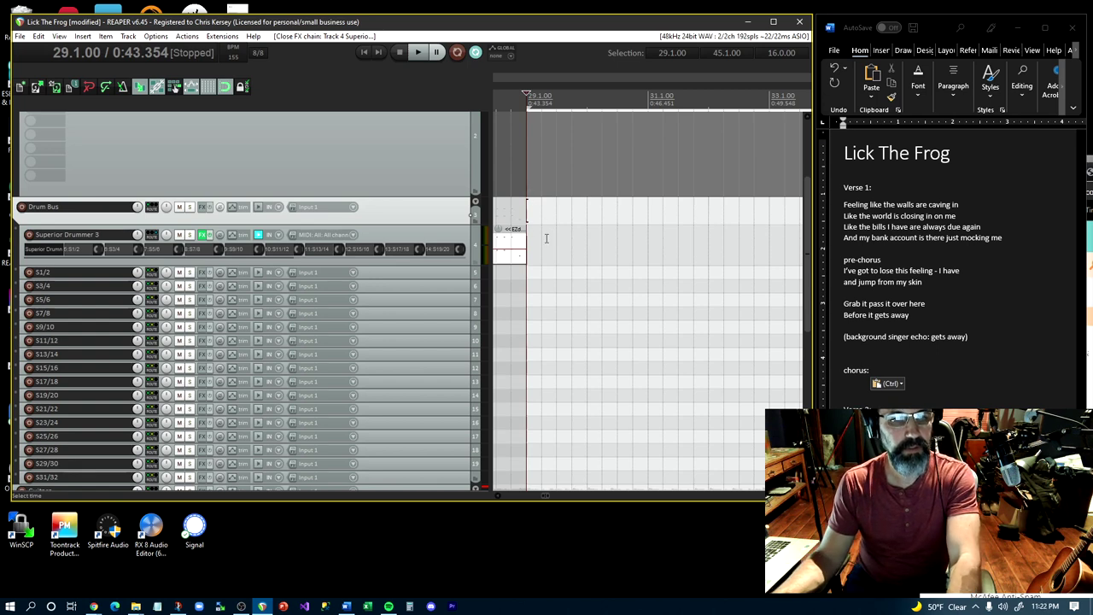
scroll(546, 239, up, 2)
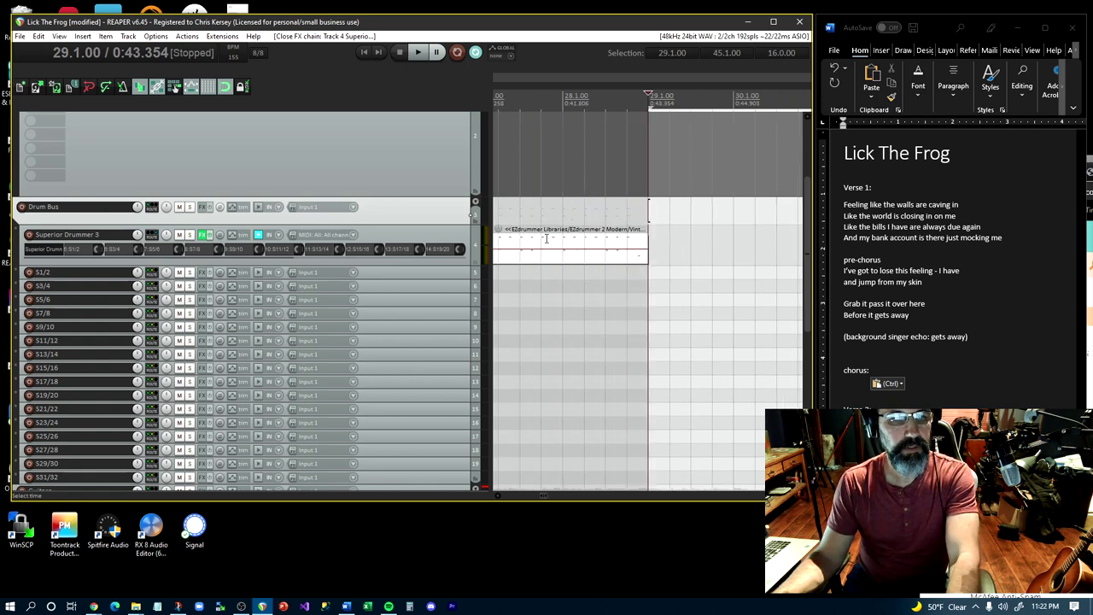
click(86, 37)
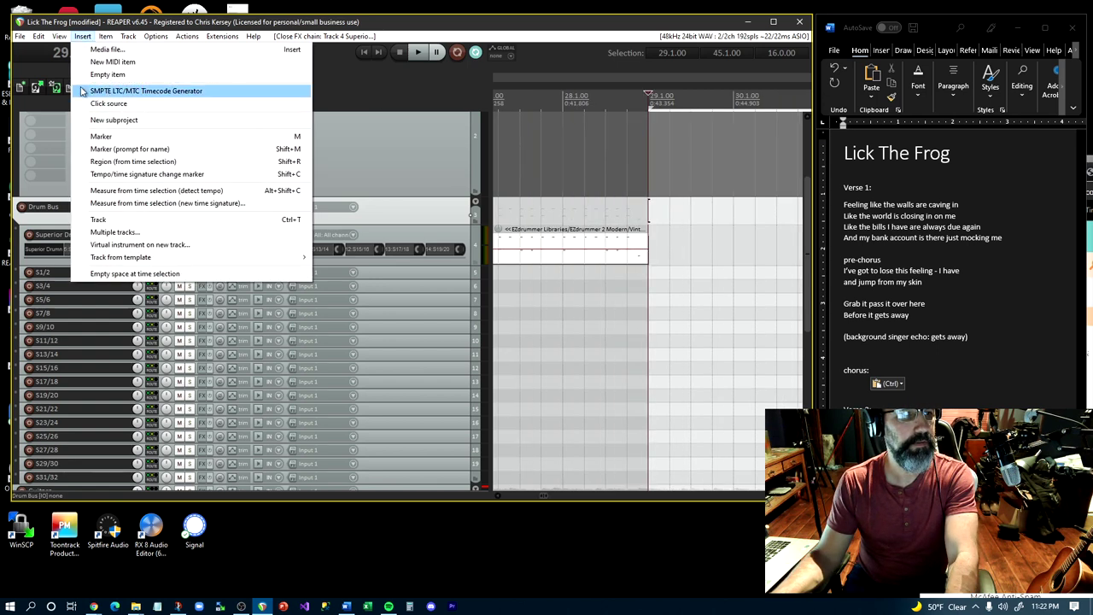
click(150, 62)
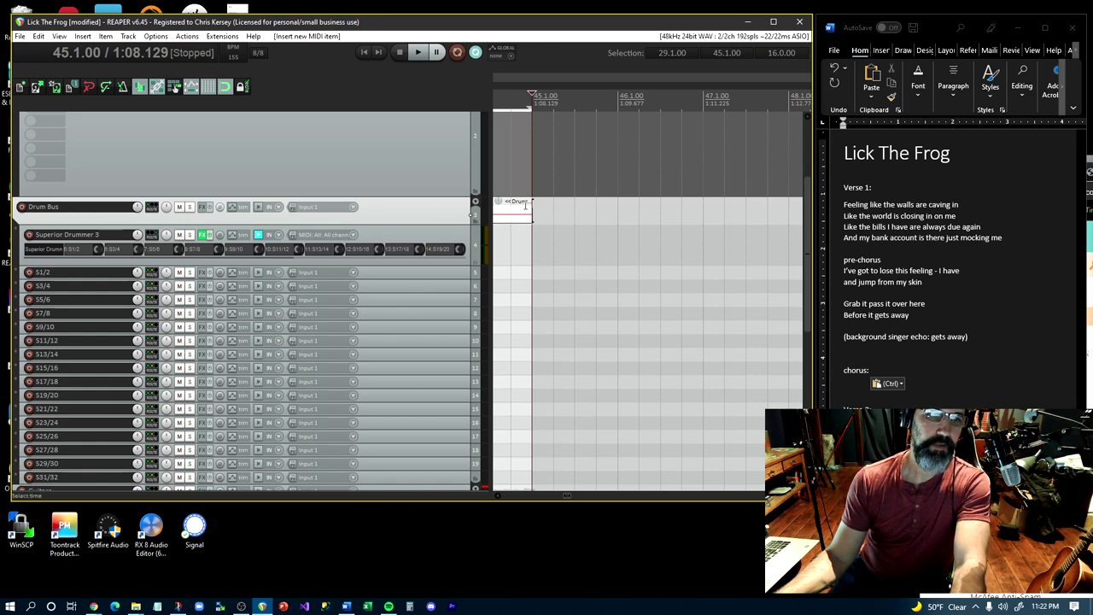
Increase the heights of the Drum Bus and S1/2 tracks in the arrangement
click(443, 238)
scroll(525, 229, down, 3)
scroll(526, 228, up, 3)
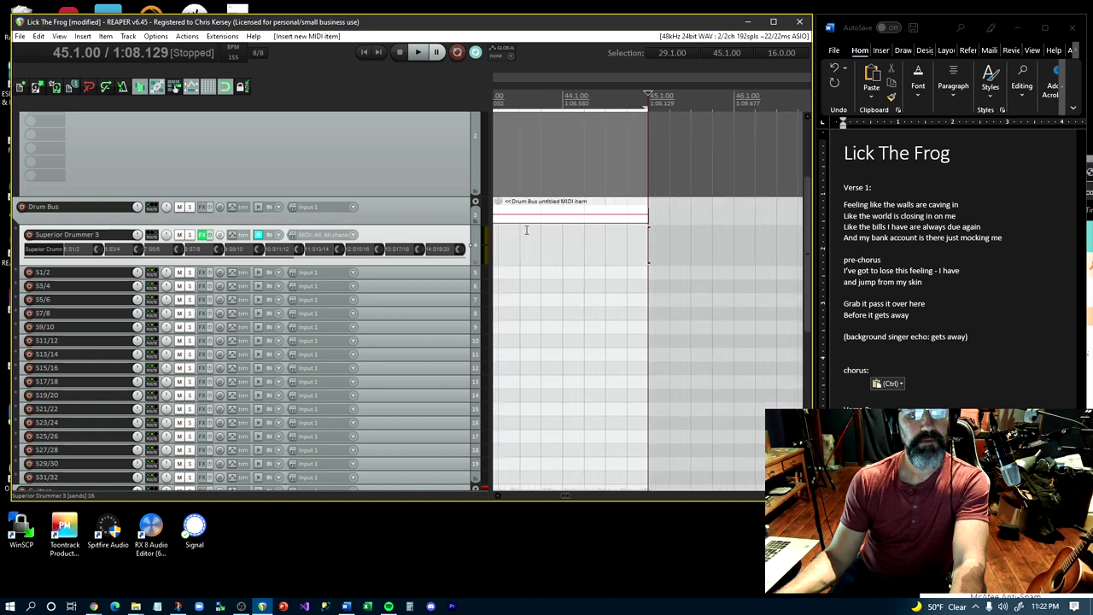
drag(448, 224, 455, 317)
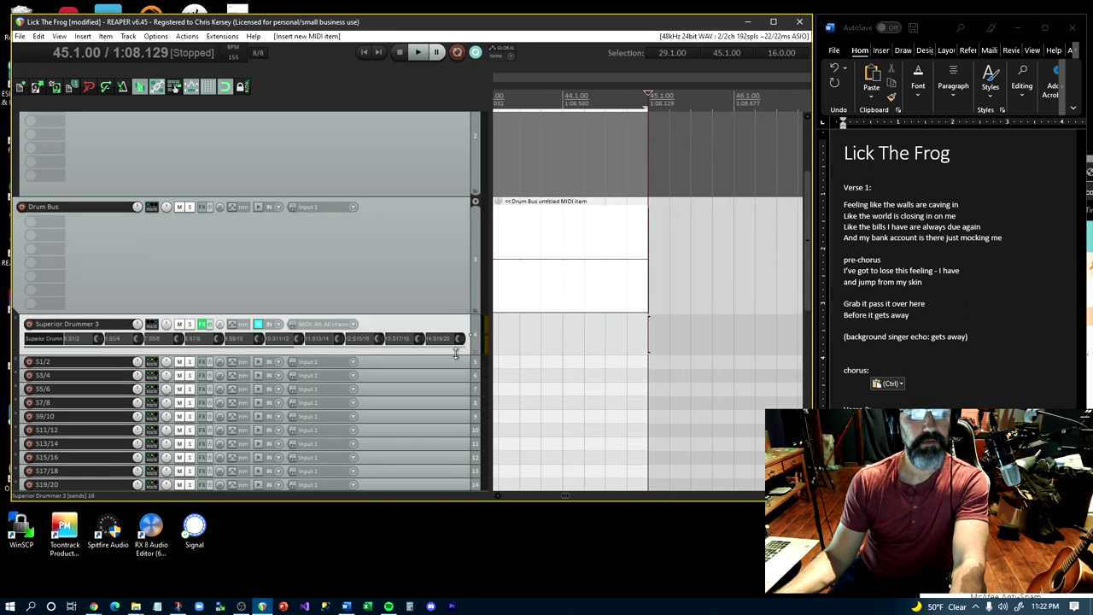
drag(451, 367, 453, 434)
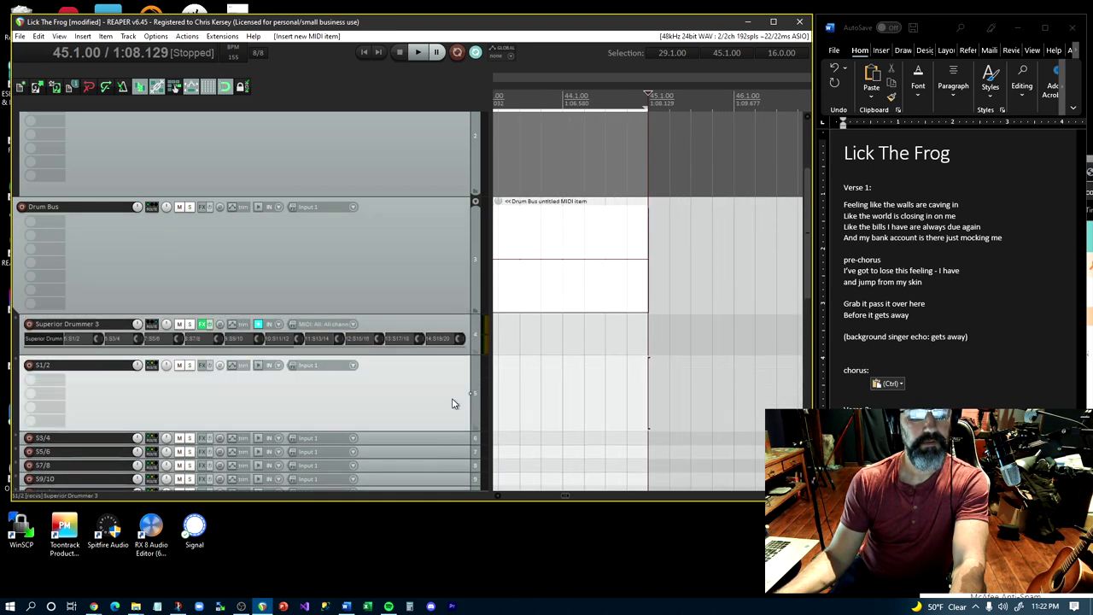
scroll(453, 402, down, 1)
scroll(584, 335, down, 10)
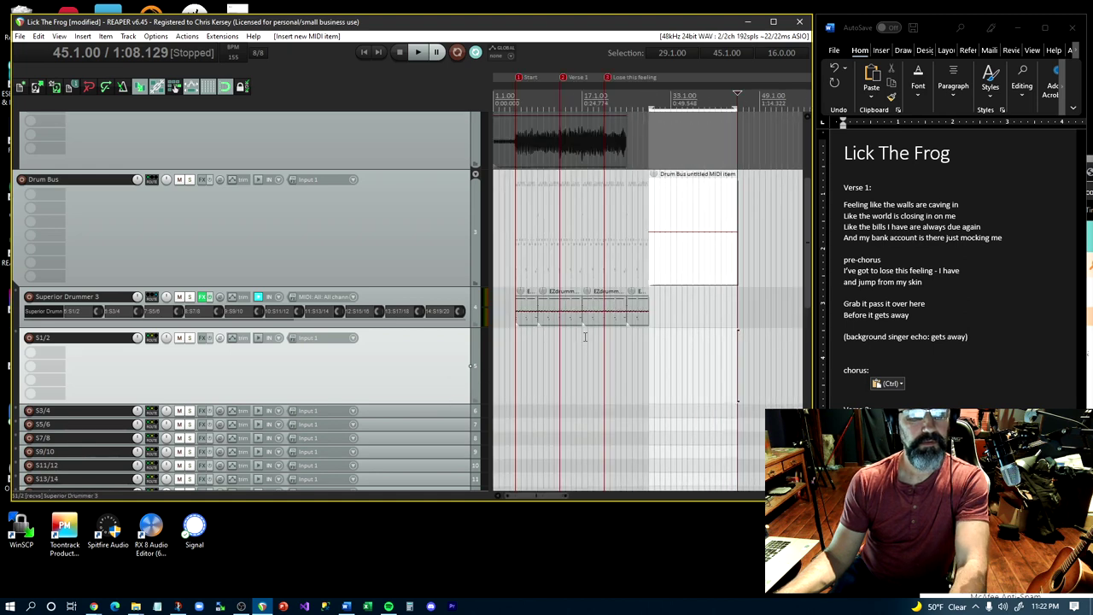
scroll(584, 336, up, 3)
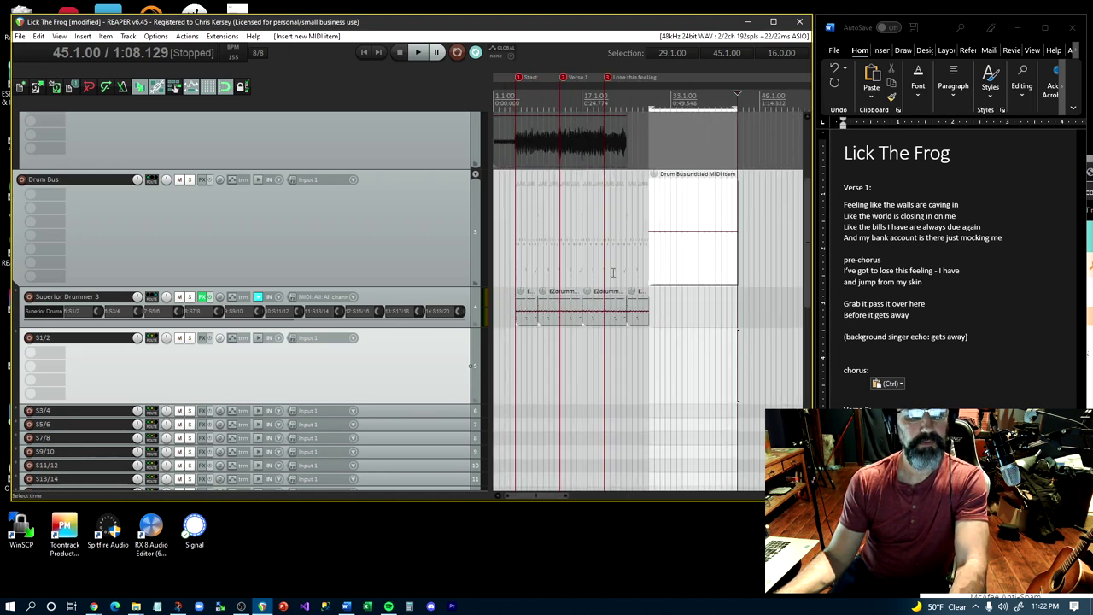
Audition the drums from around bar 26 and examine the note rows of the Drum Bus MIDI item in the MIDI editor
click(633, 102)
key(space)
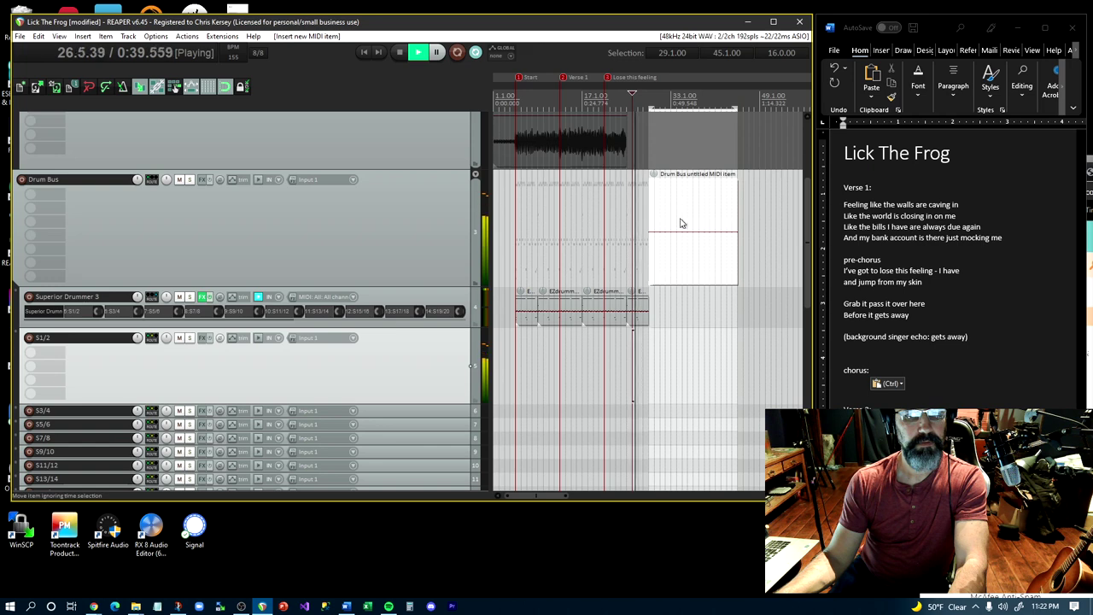
double_click(681, 222)
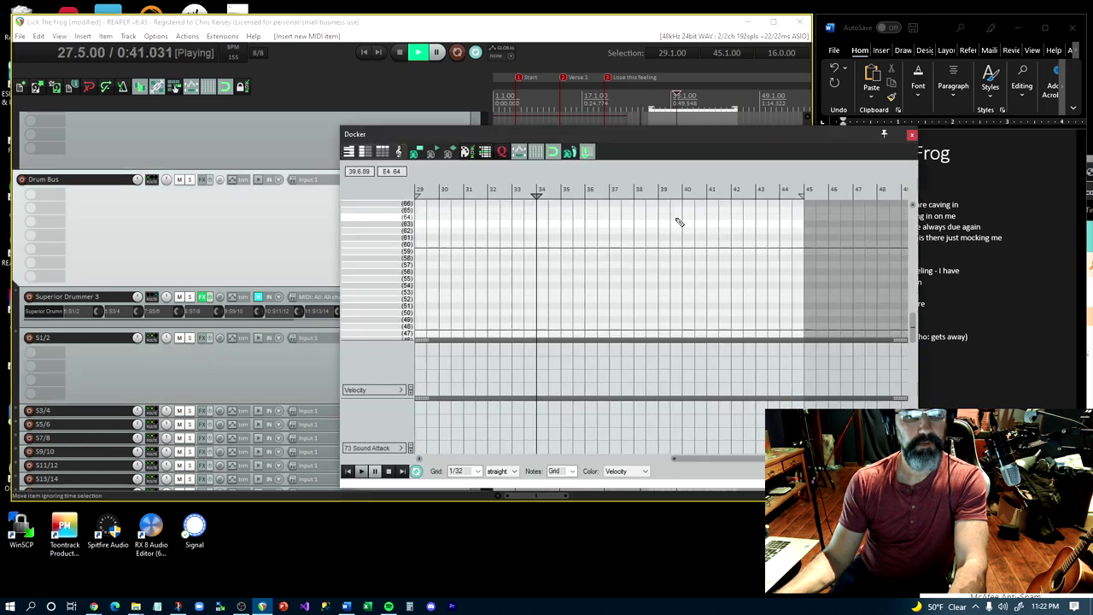
key(space)
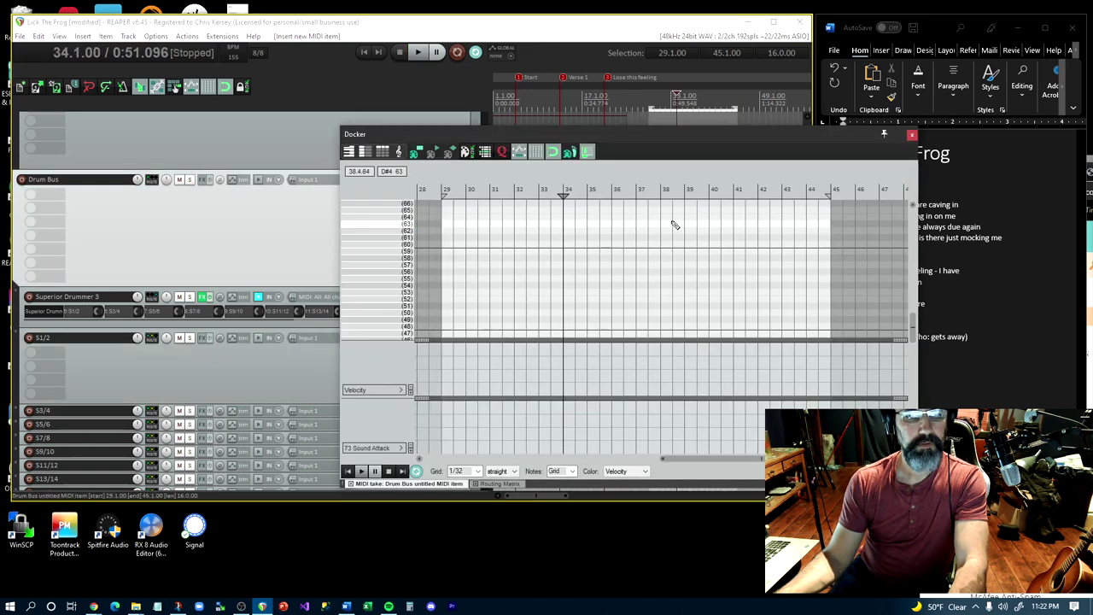
scroll(444, 246, up, 2)
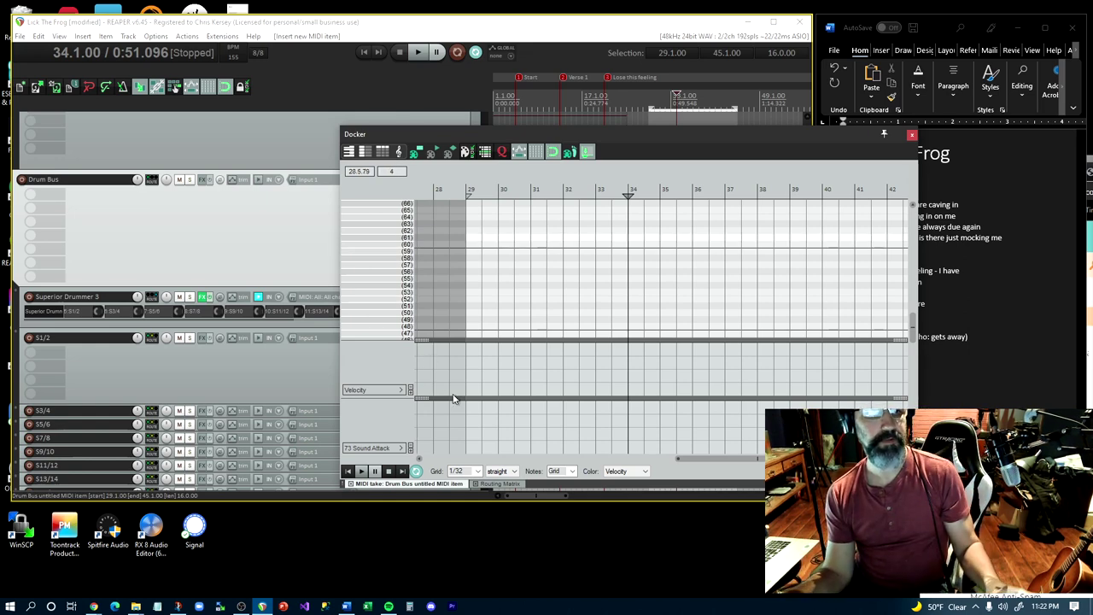
scroll(438, 354, up, 2)
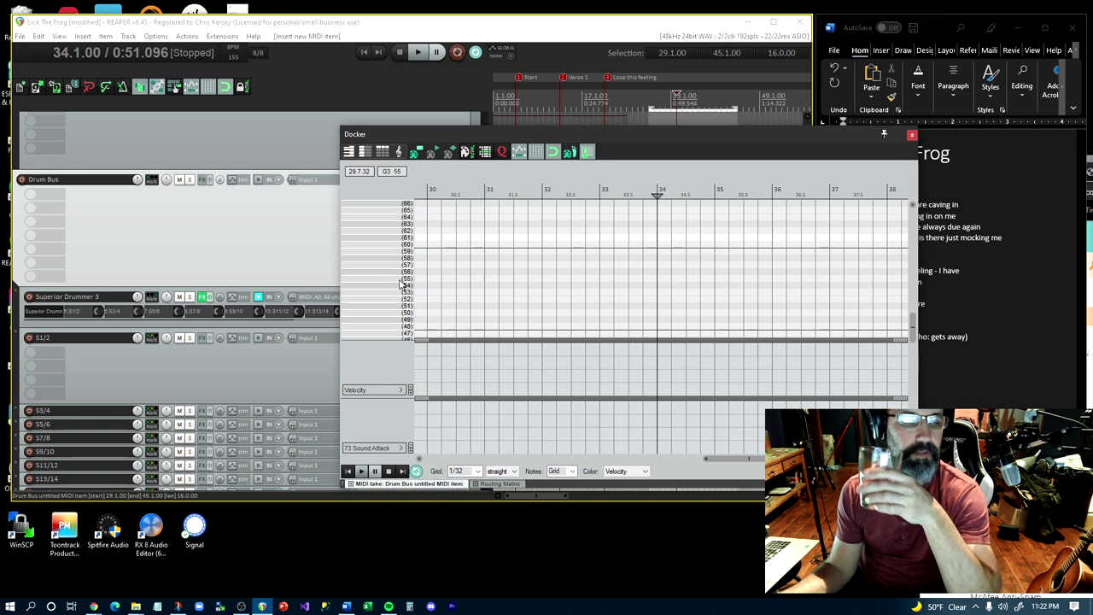
scroll(402, 284, up, 4)
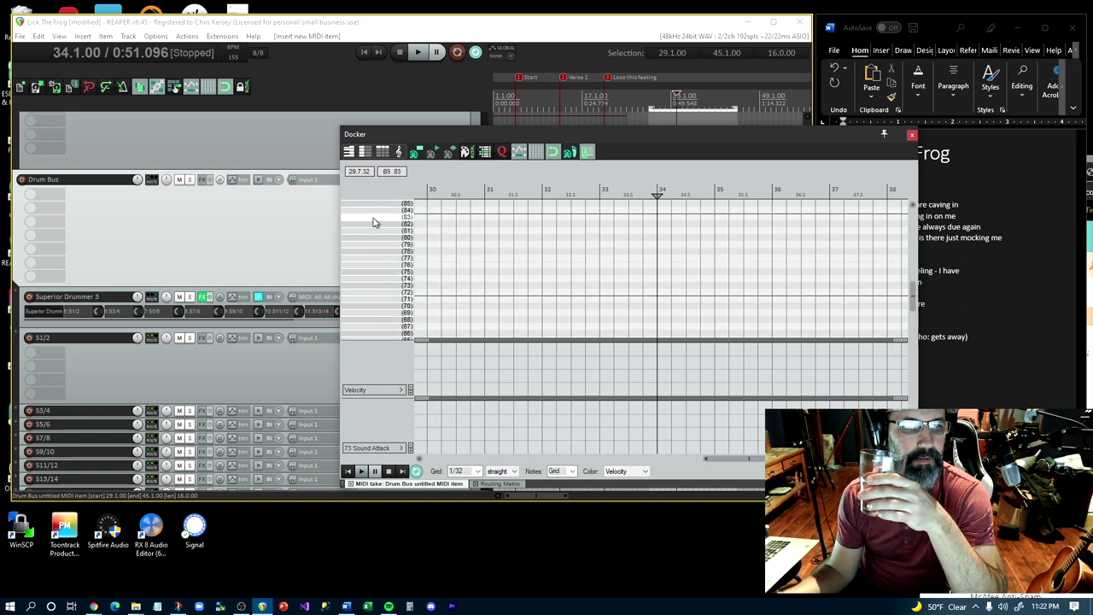
scroll(389, 306, up, 2)
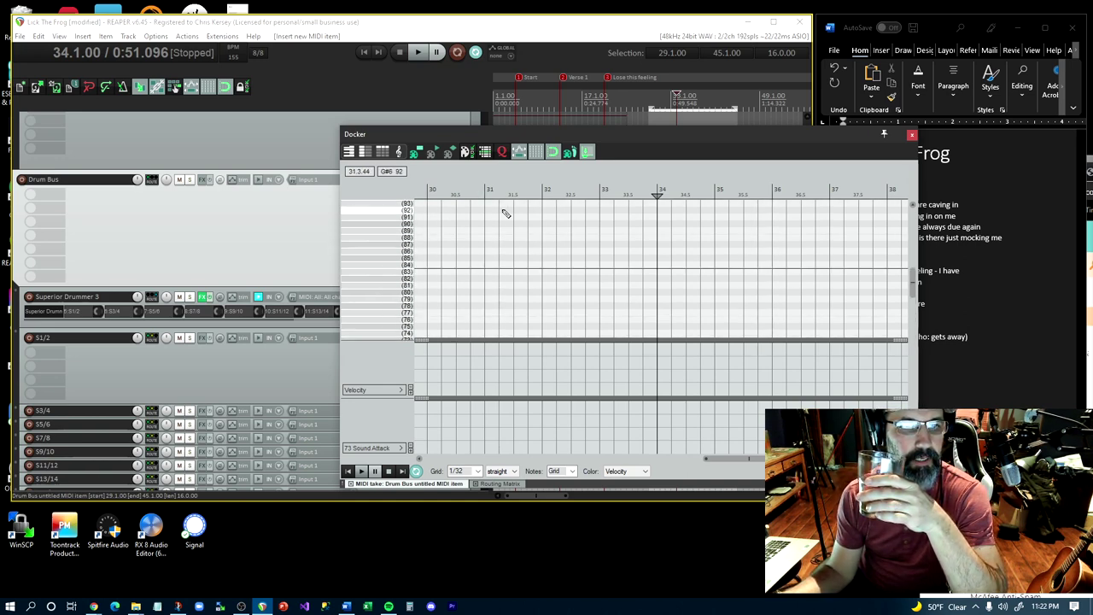
click(912, 135)
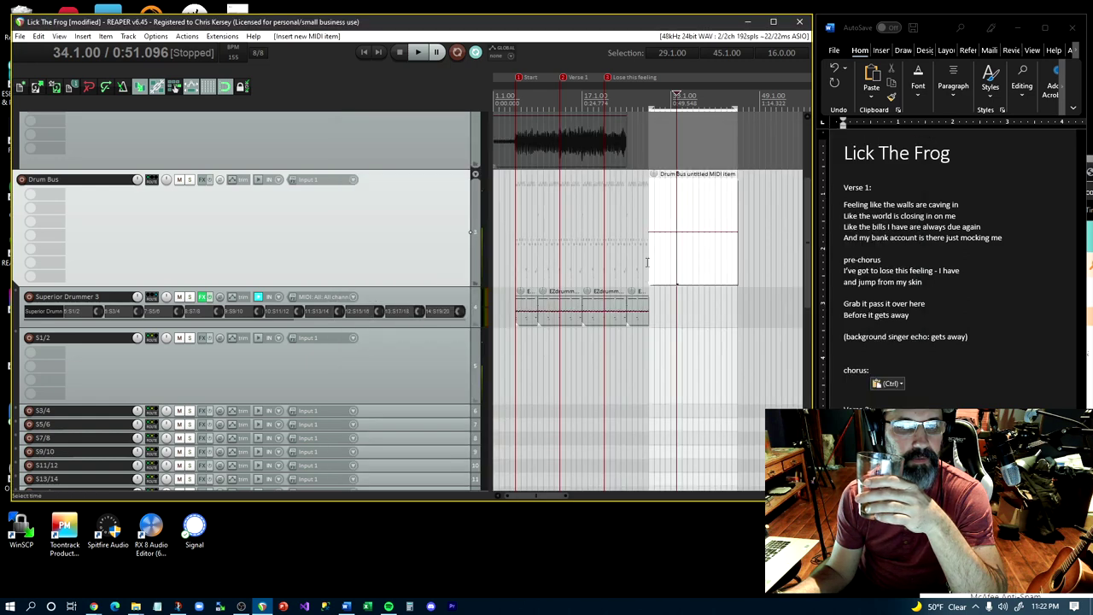
Delete the empty MIDI item from the Drum Bus track
click(687, 226)
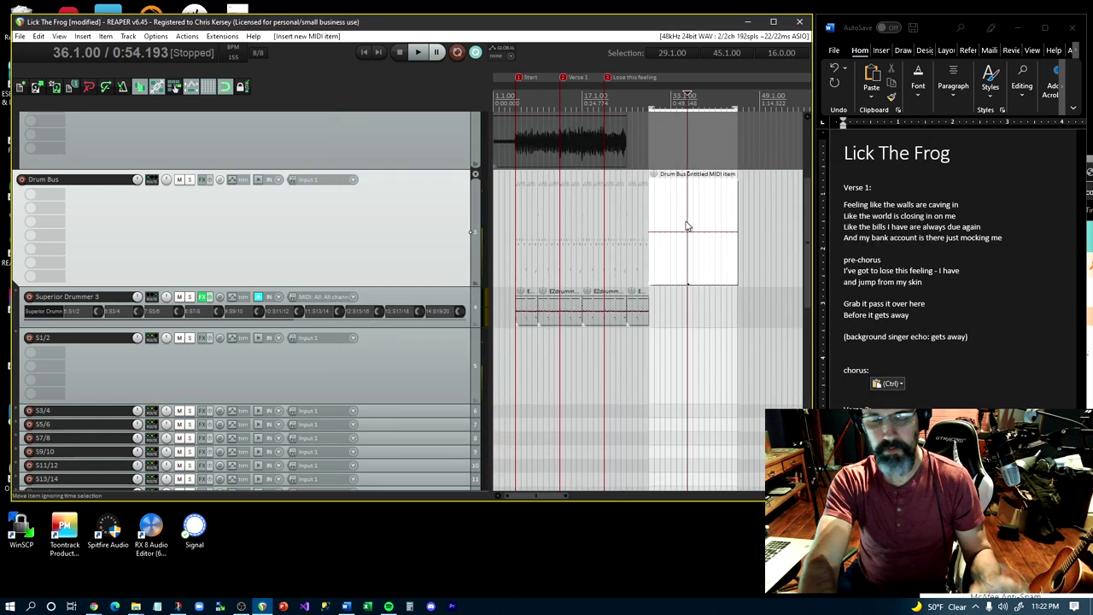
key(Delete)
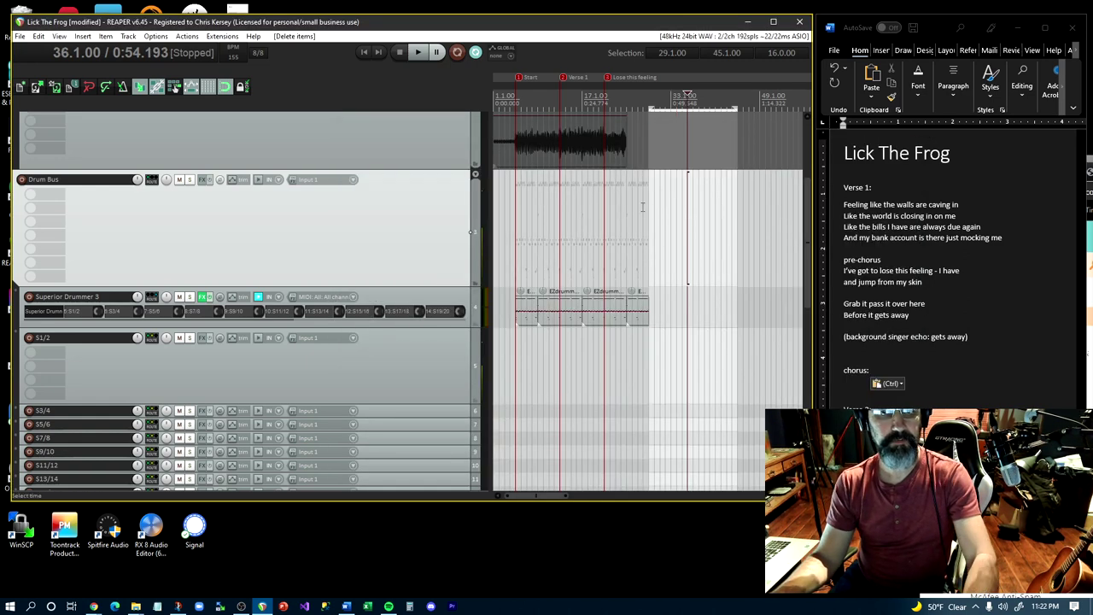
click(644, 258)
scroll(634, 305, down, 2)
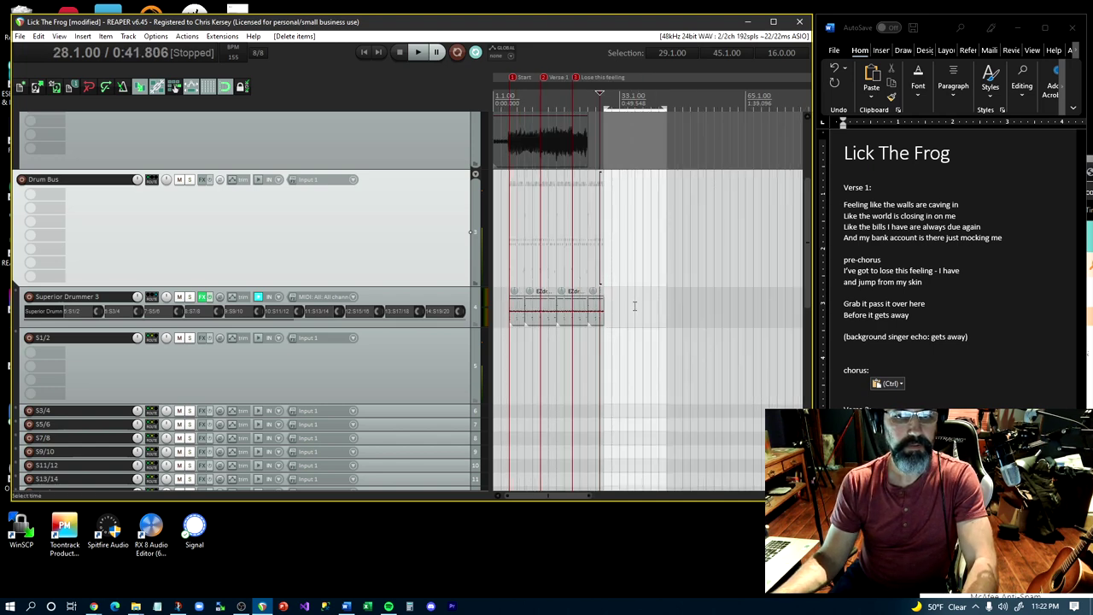
Insert an empty MIDI item on the Superior Drummer 3 track over the 29.1.00 to 45.1.00 time selection
click(611, 311)
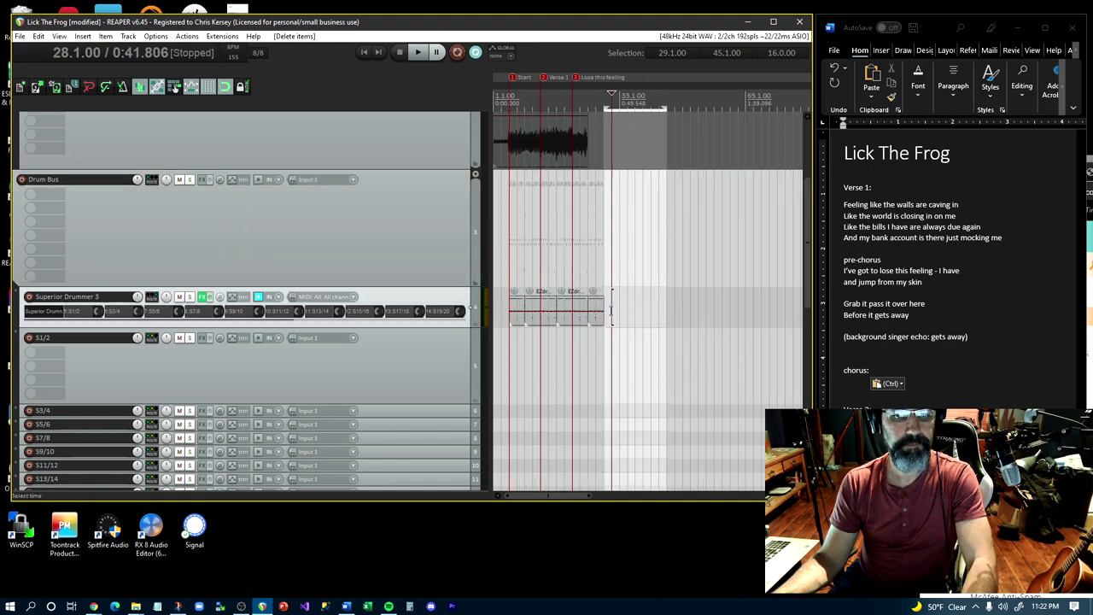
click(107, 37)
mouse_move(128, 36)
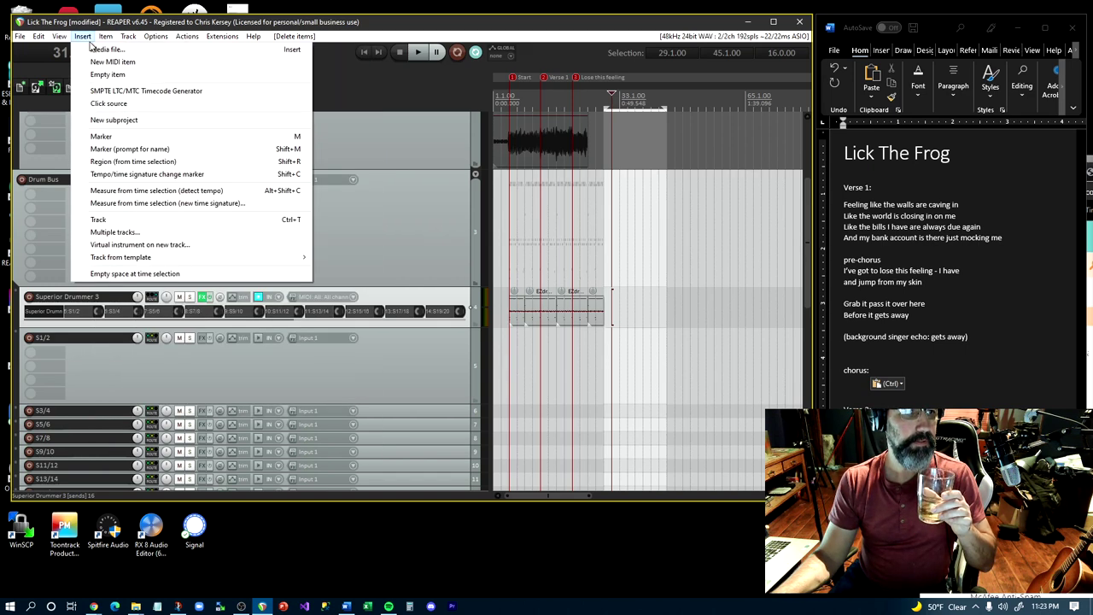
click(121, 63)
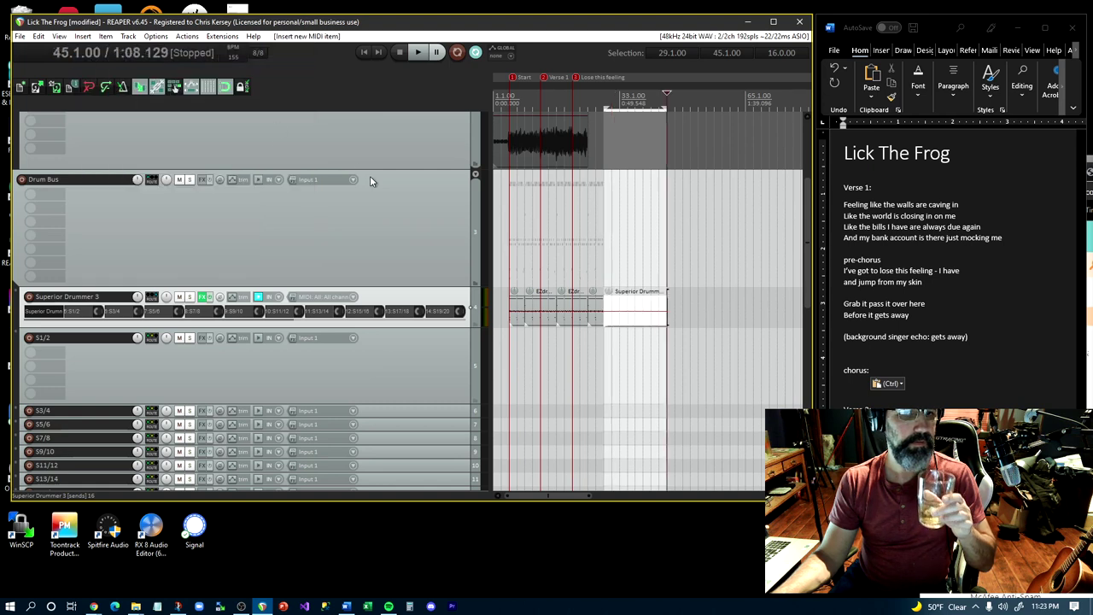
Open the new Superior Drummer 3 item in the MIDI editor and place a C2 (36) note at the start of bar 29
double_click(642, 314)
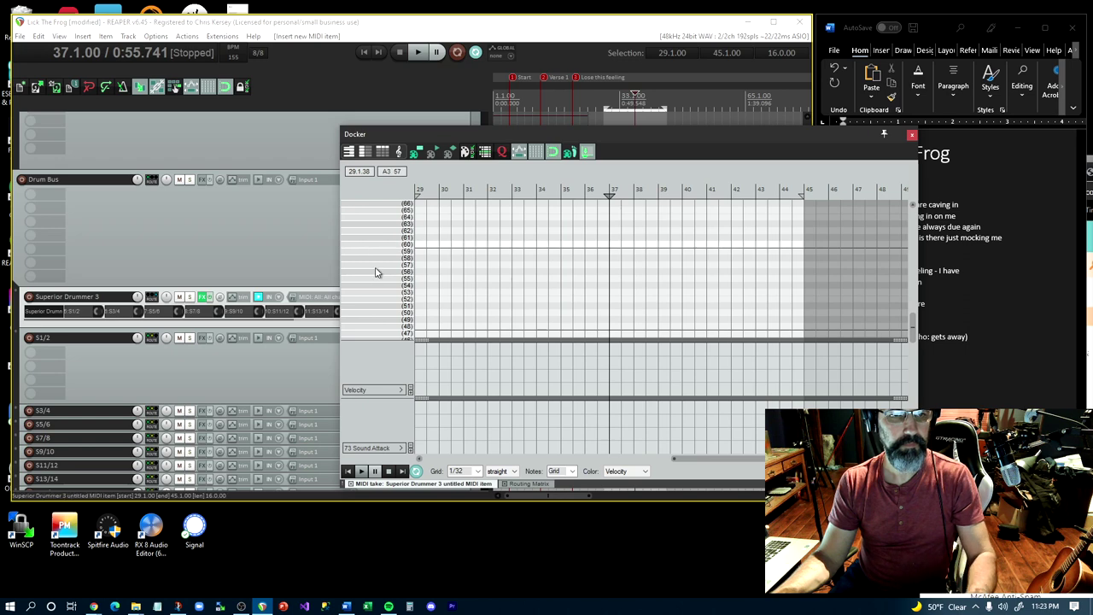
scroll(382, 298, down, 2)
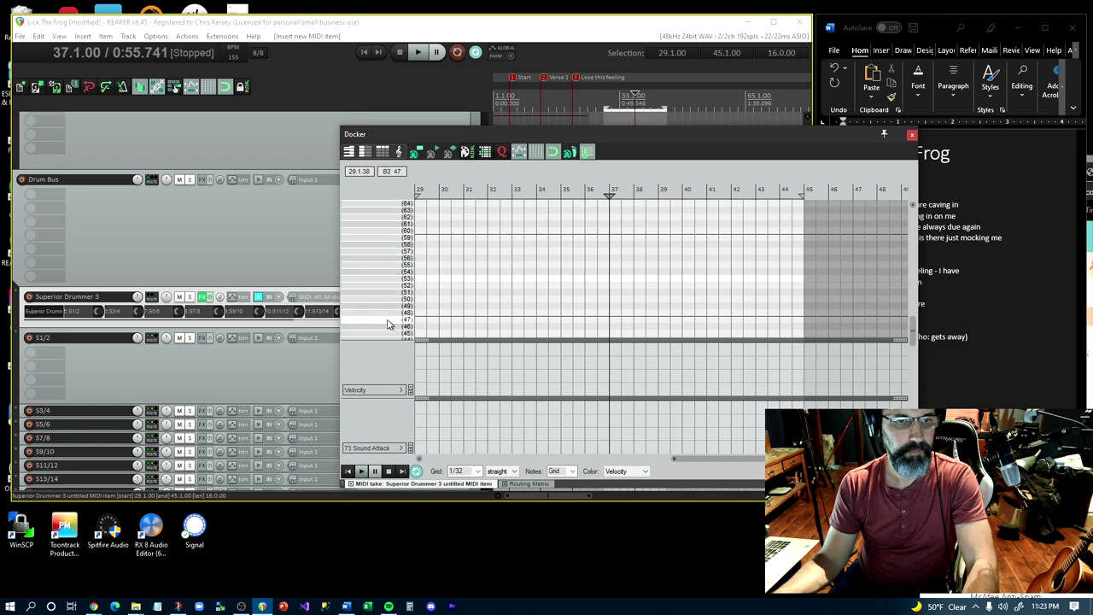
scroll(390, 320, down, 5)
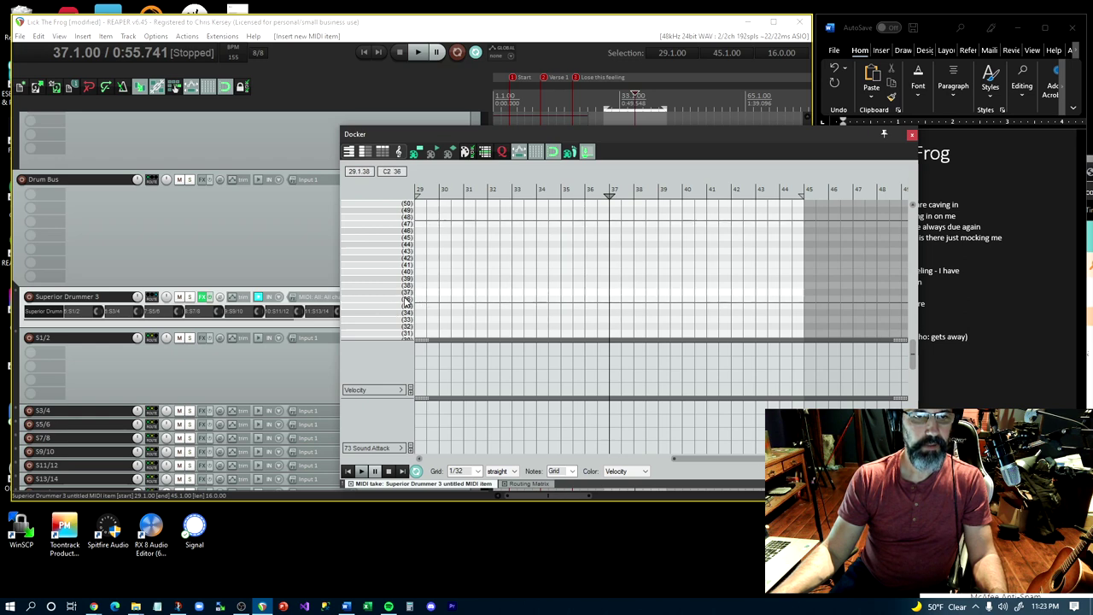
click(418, 302)
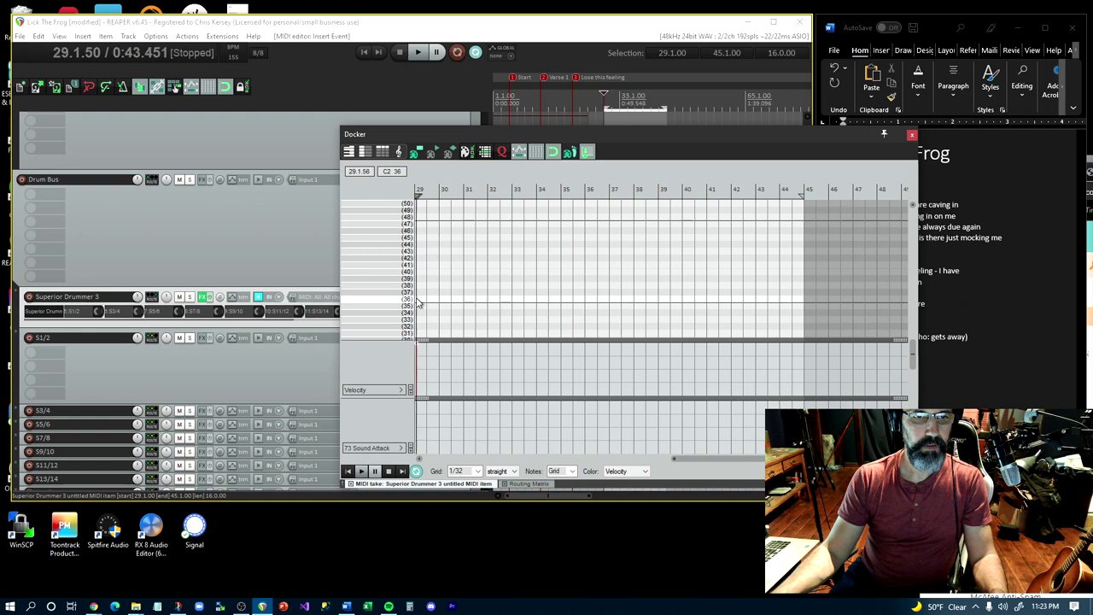
scroll(420, 318, up, 5)
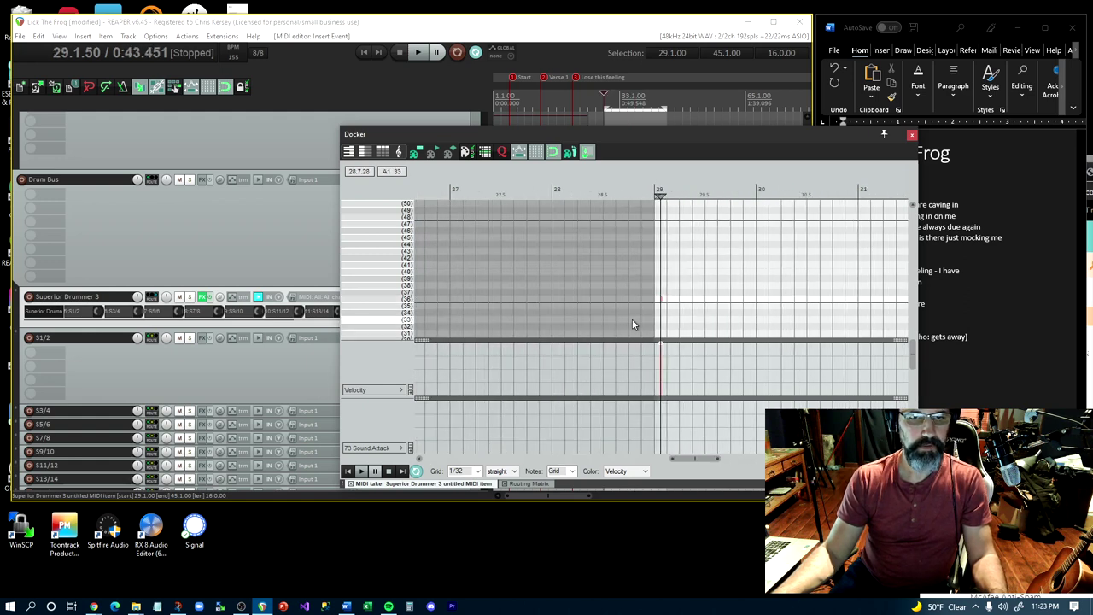
scroll(674, 309, up, 6)
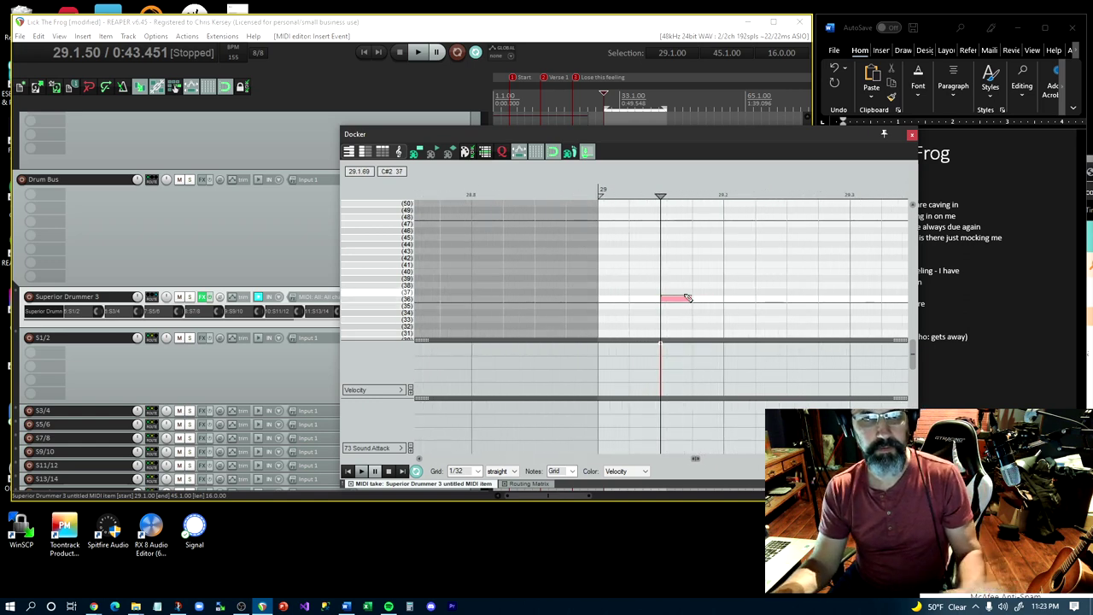
drag(666, 298, 624, 298)
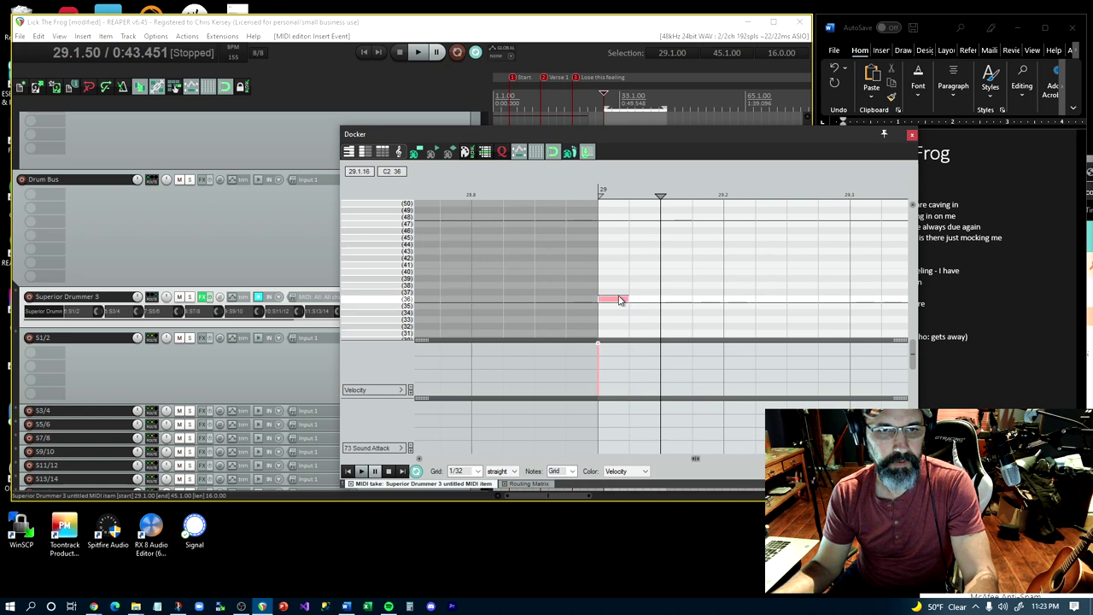
scroll(634, 296, down, 1)
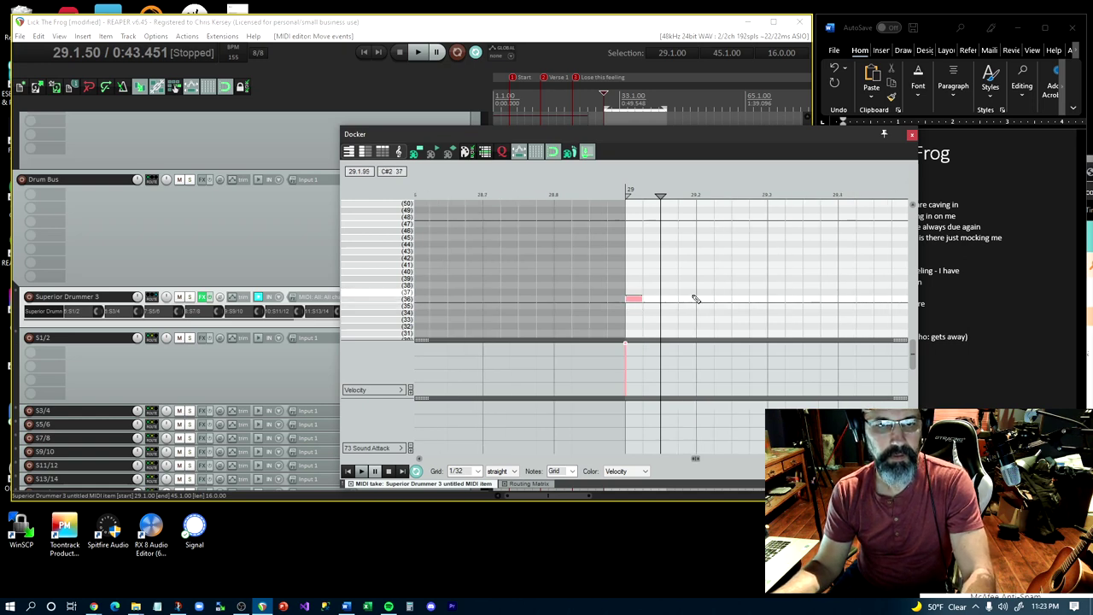
Add C2 (36) notes at the start of bar 30 and just after the start of bar 31
click(770, 299)
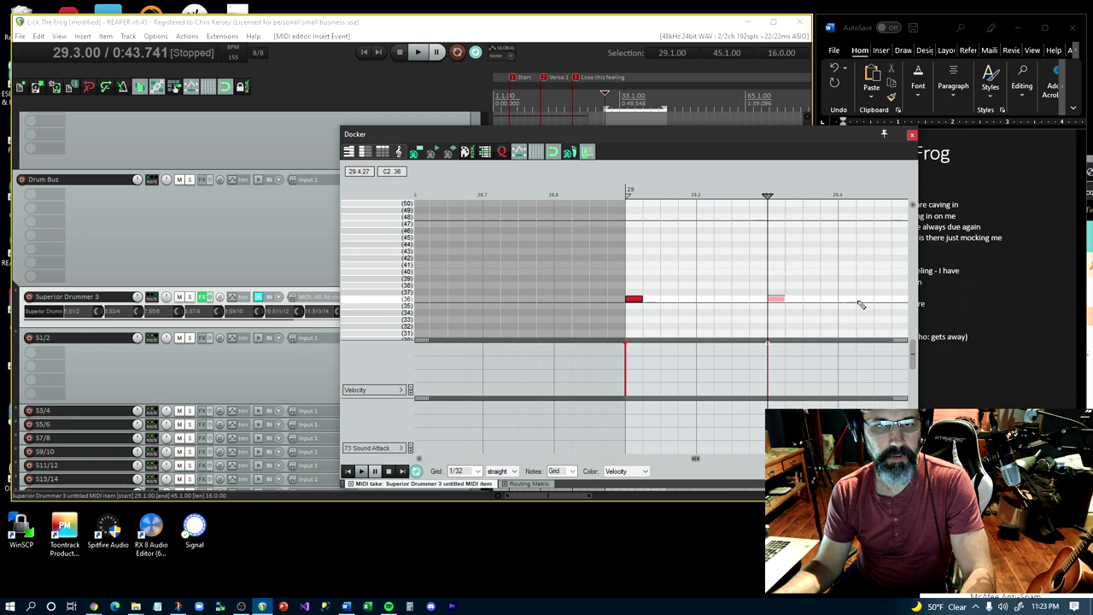
scroll(861, 305, down, 2)
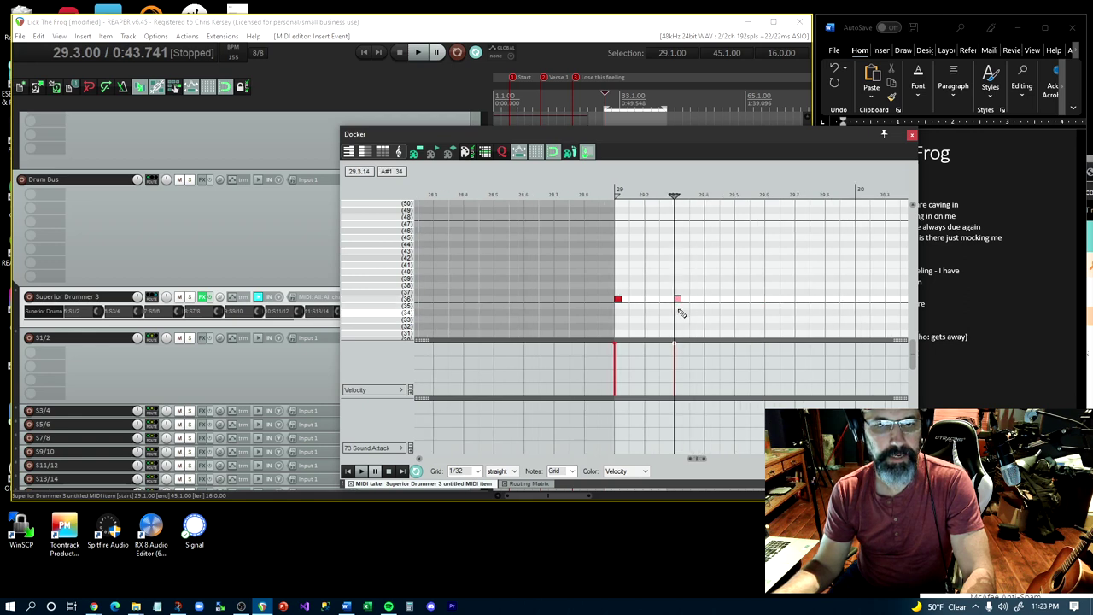
drag(678, 300, 851, 301)
scroll(865, 305, down, 4)
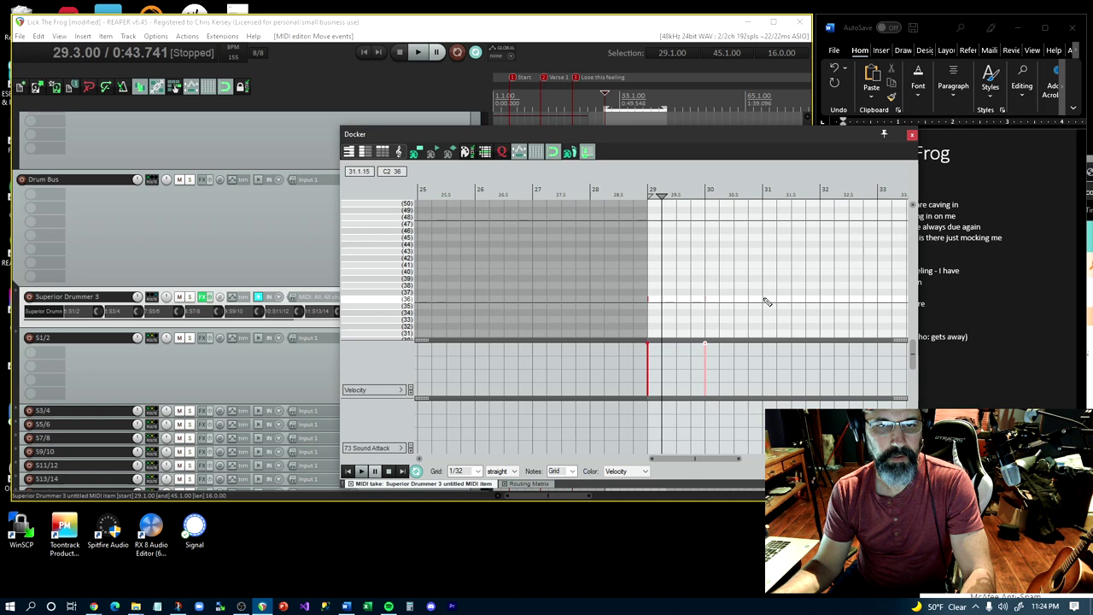
click(764, 301)
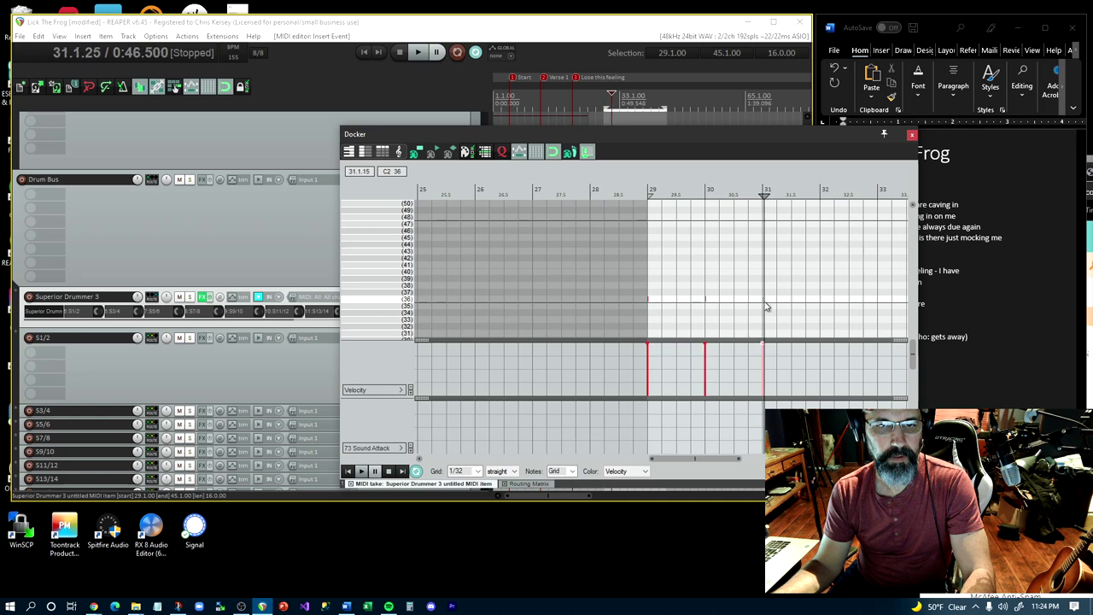
Add a C2 (36) note just after the start of bar 32 and play the part back from bar 27
click(824, 300)
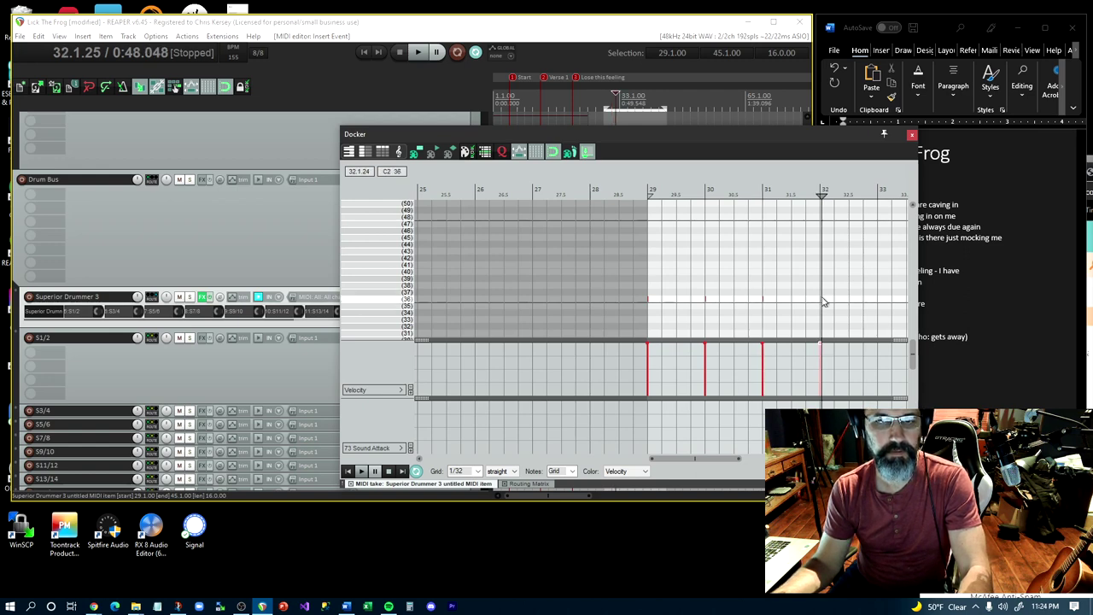
scroll(842, 318, down, 3)
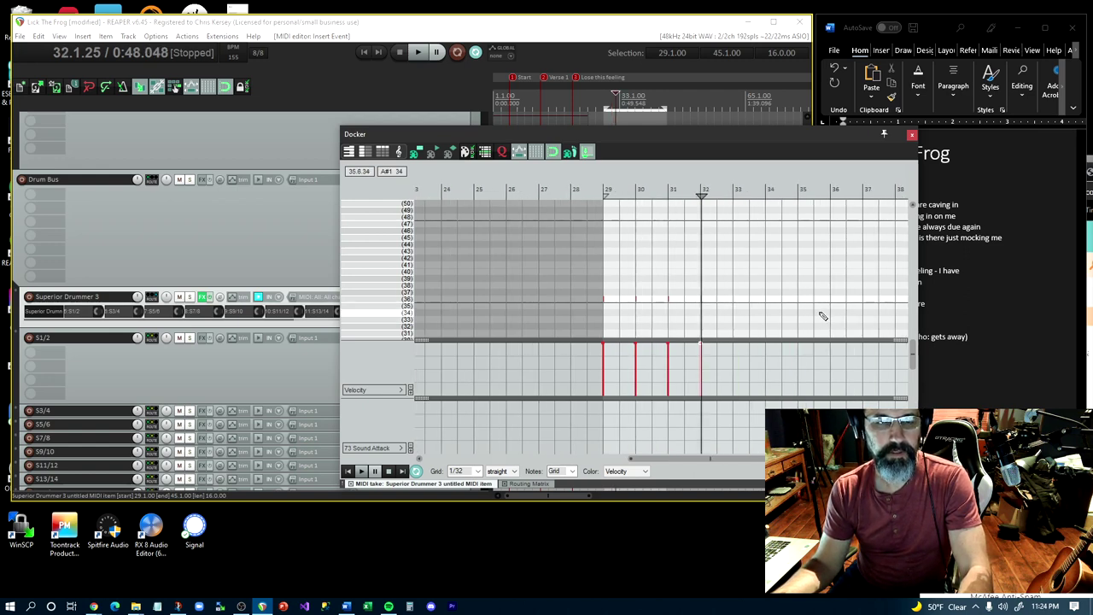
click(540, 188)
key(space)
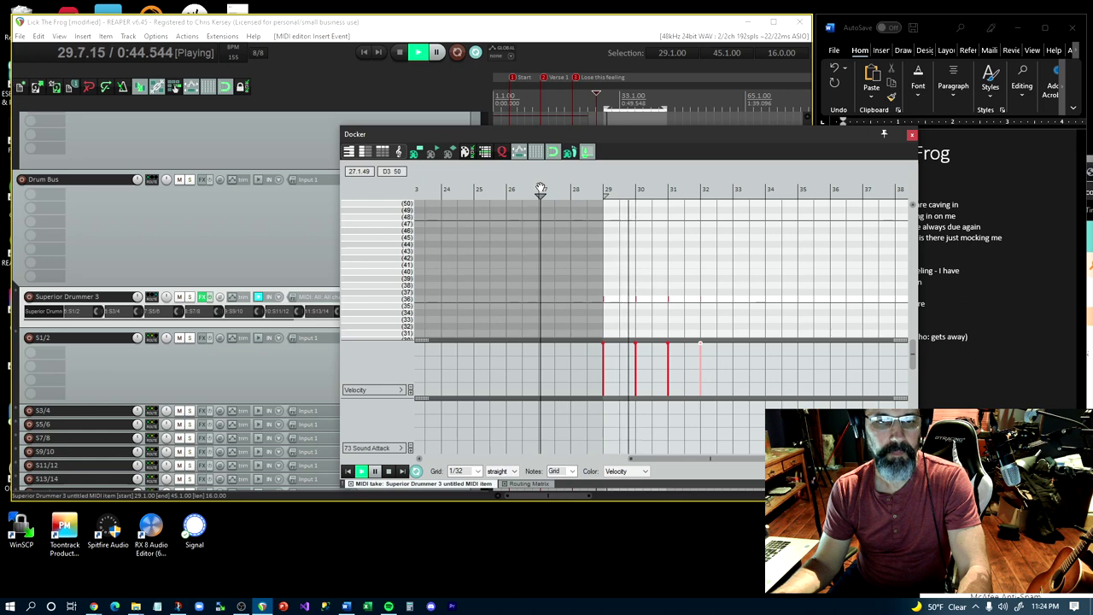
key(space)
key(space)
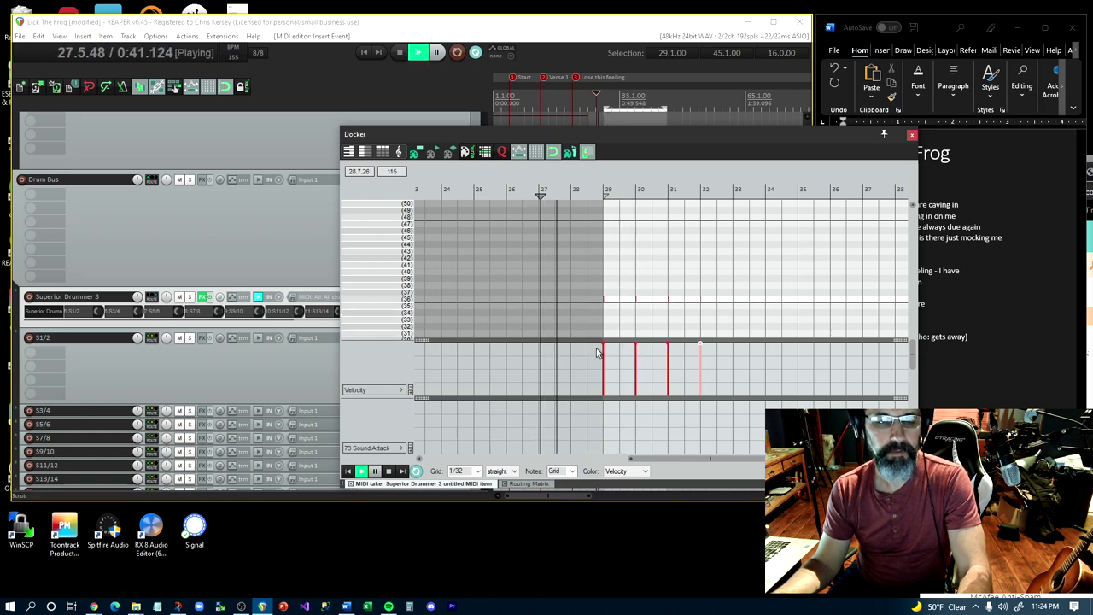
scroll(596, 352, up, 5)
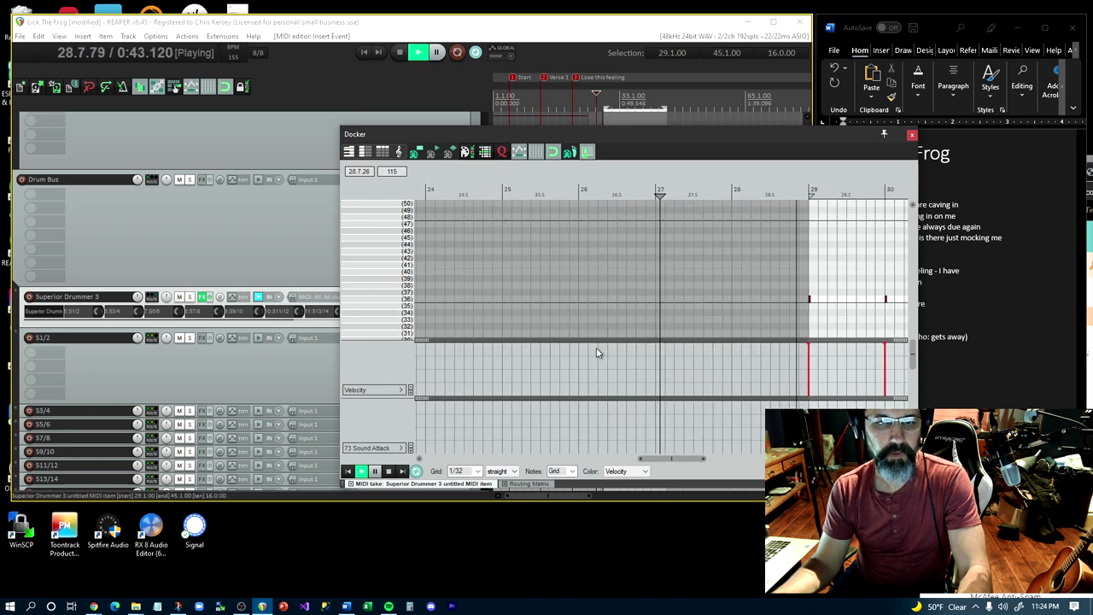
key(space)
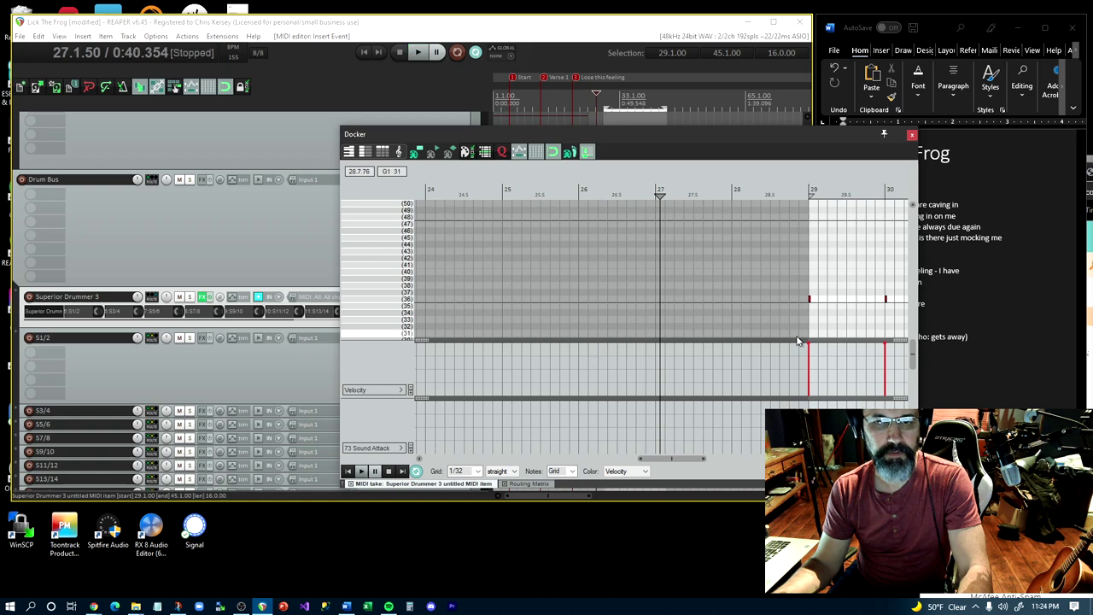
Add C2 (36) notes on beats 3, 5 and 7 of bar 29
click(829, 302)
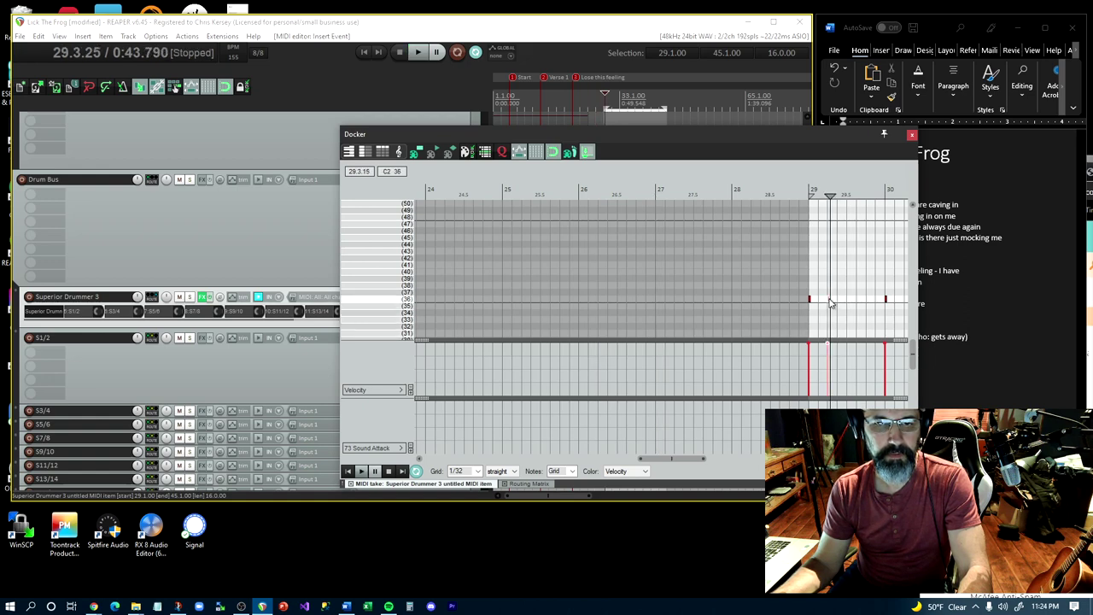
click(851, 302)
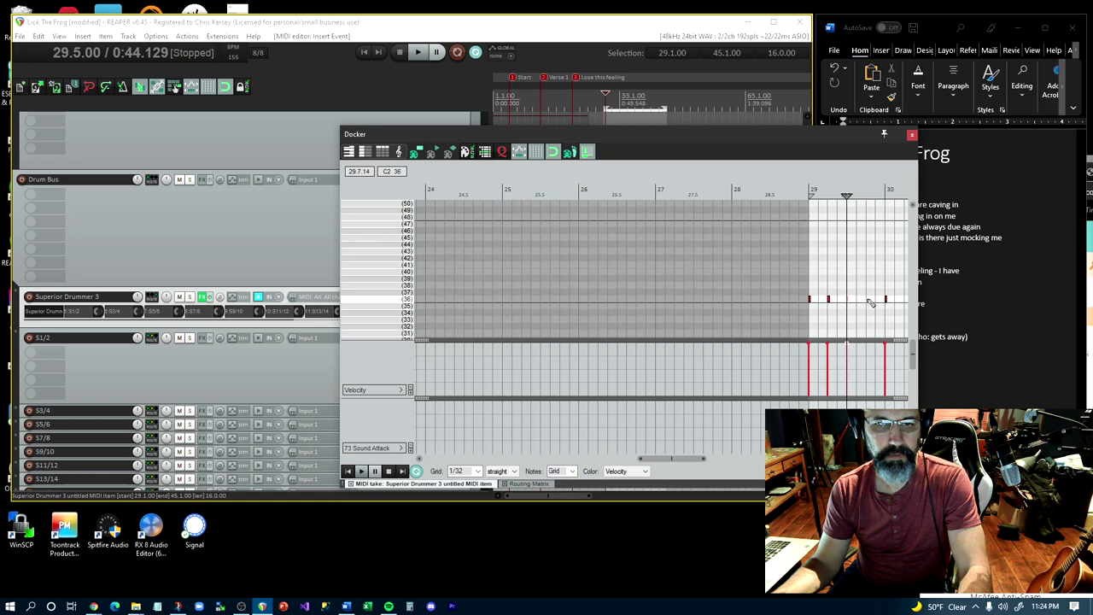
click(869, 302)
click(845, 298)
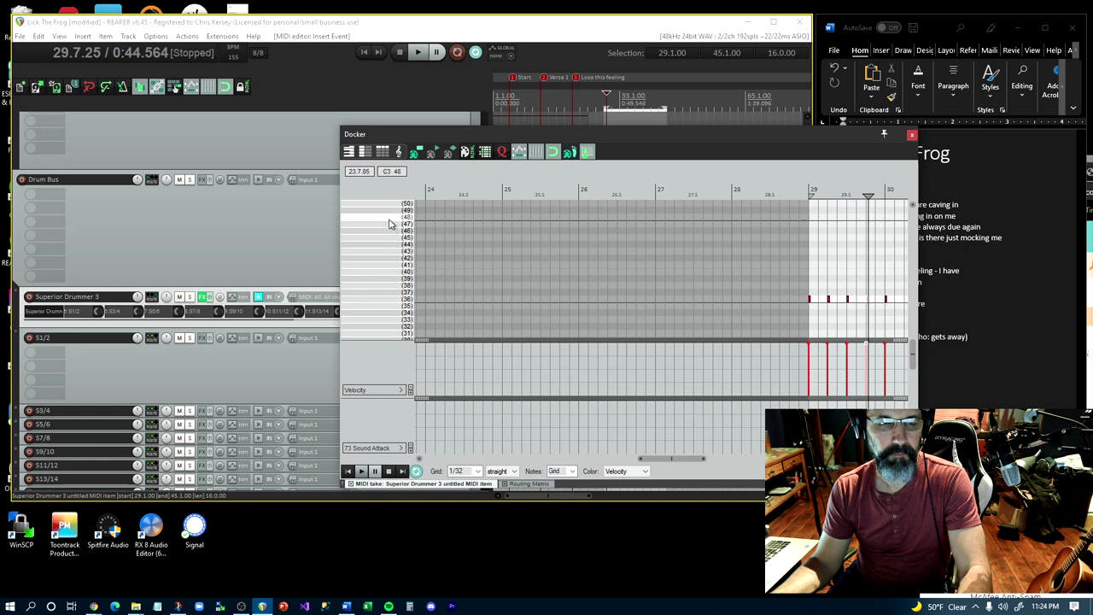
Add A#3 (58) notes on beats 1, 3, 5 and 7 of bar 29, in line with the C2 notes
scroll(389, 224, up, 3)
scroll(389, 224, up, 2)
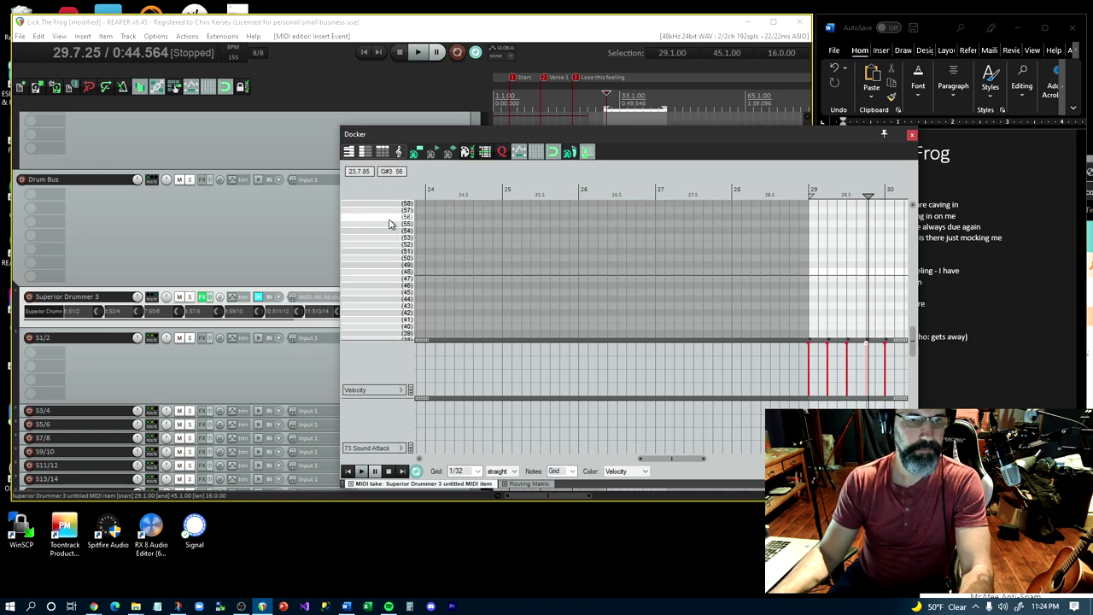
scroll(393, 230, up, 1)
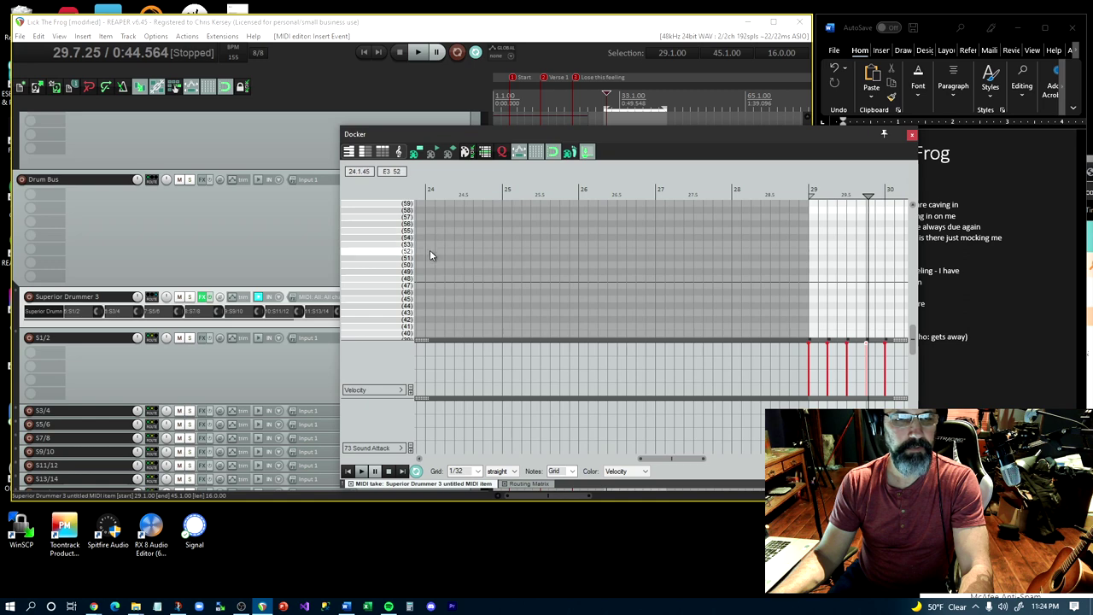
scroll(390, 276, down, 1)
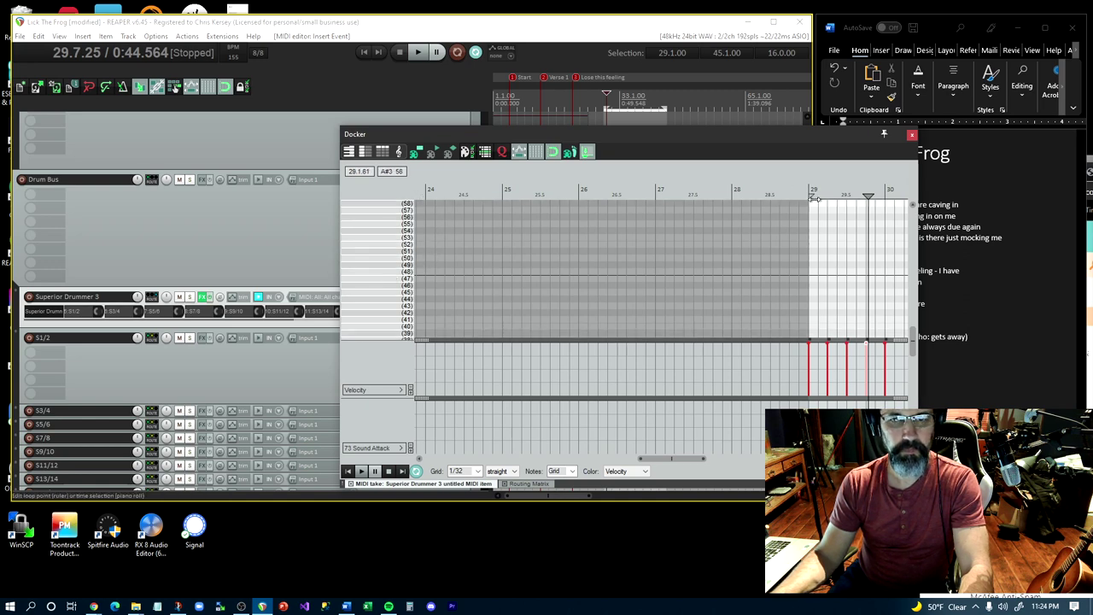
click(811, 204)
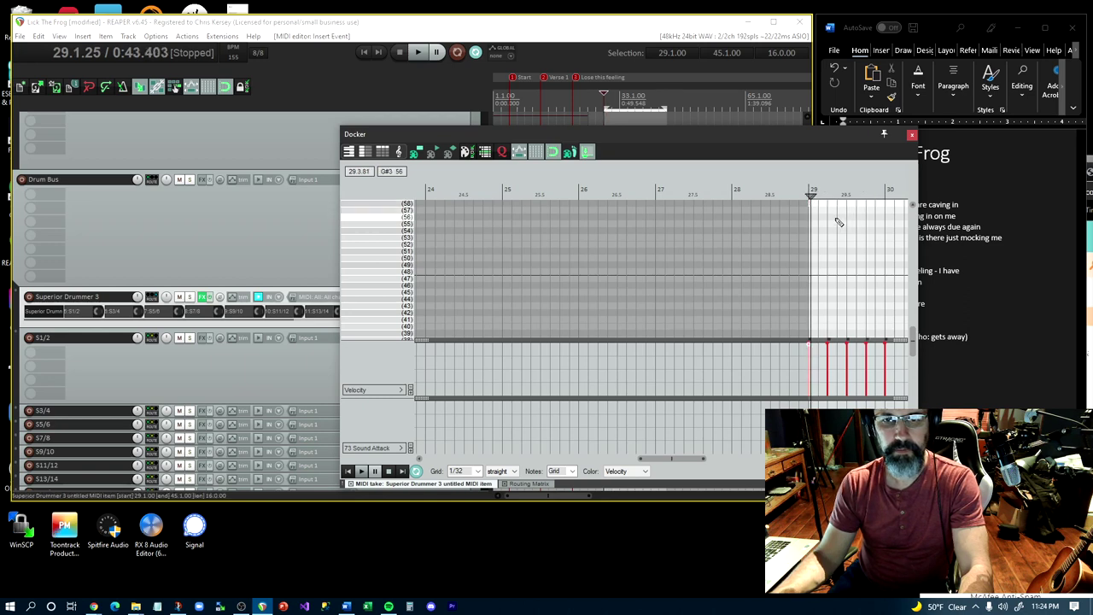
click(832, 208)
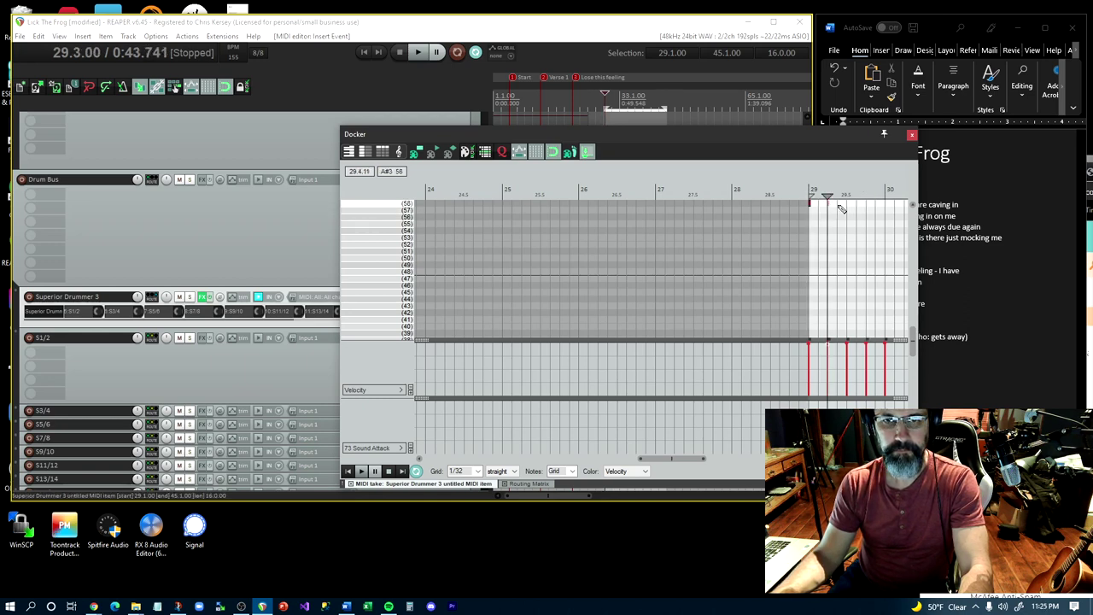
key(Insert)
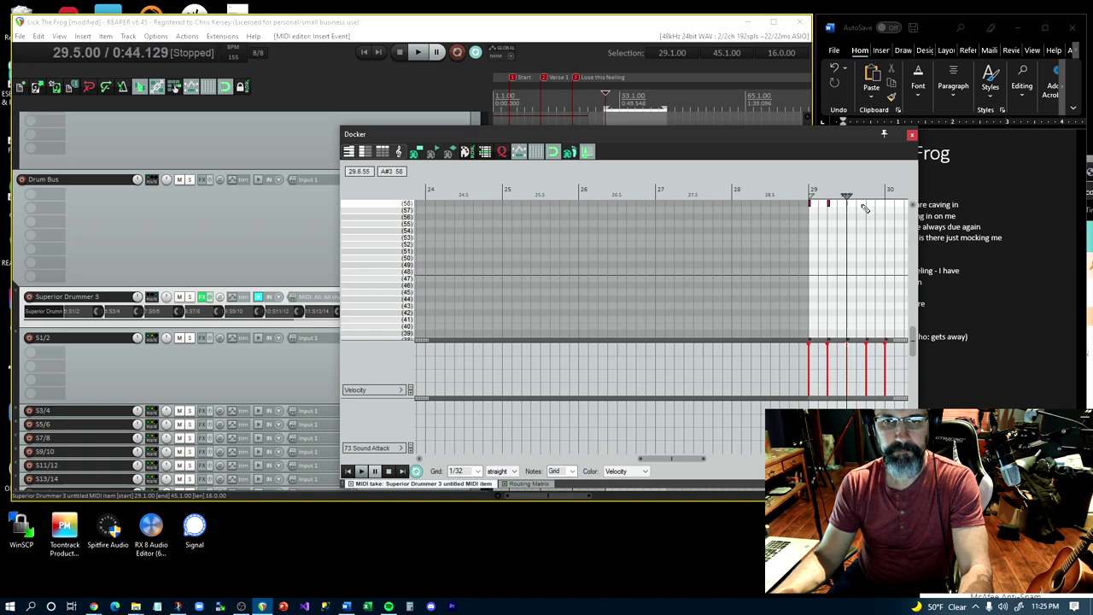
key(Insert)
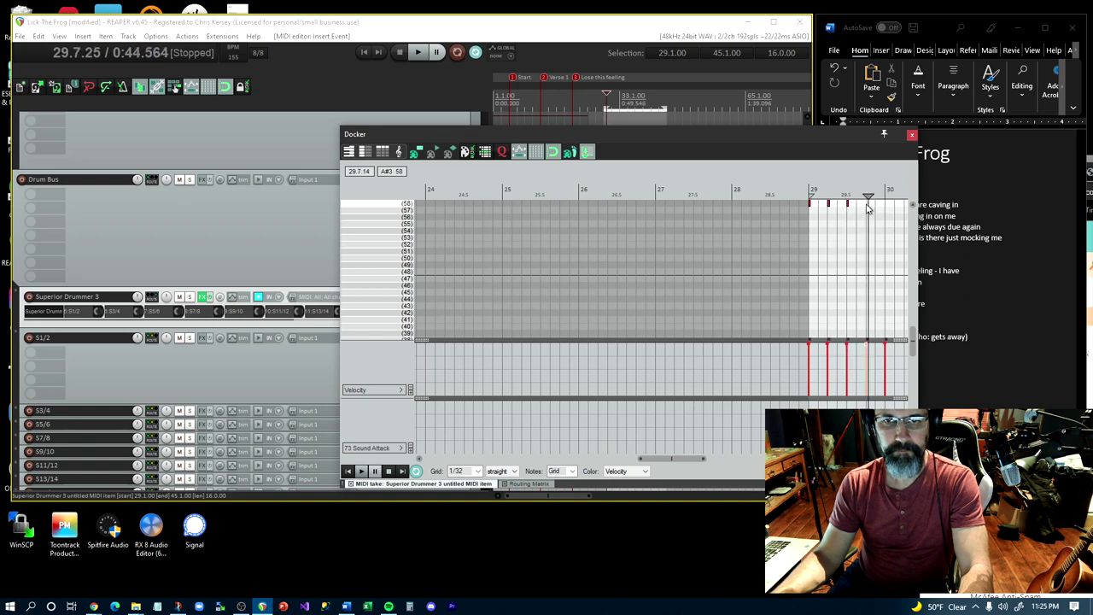
Play back the bar 29 drum pattern twice, starting midway through bar 28
click(762, 181)
key(space)
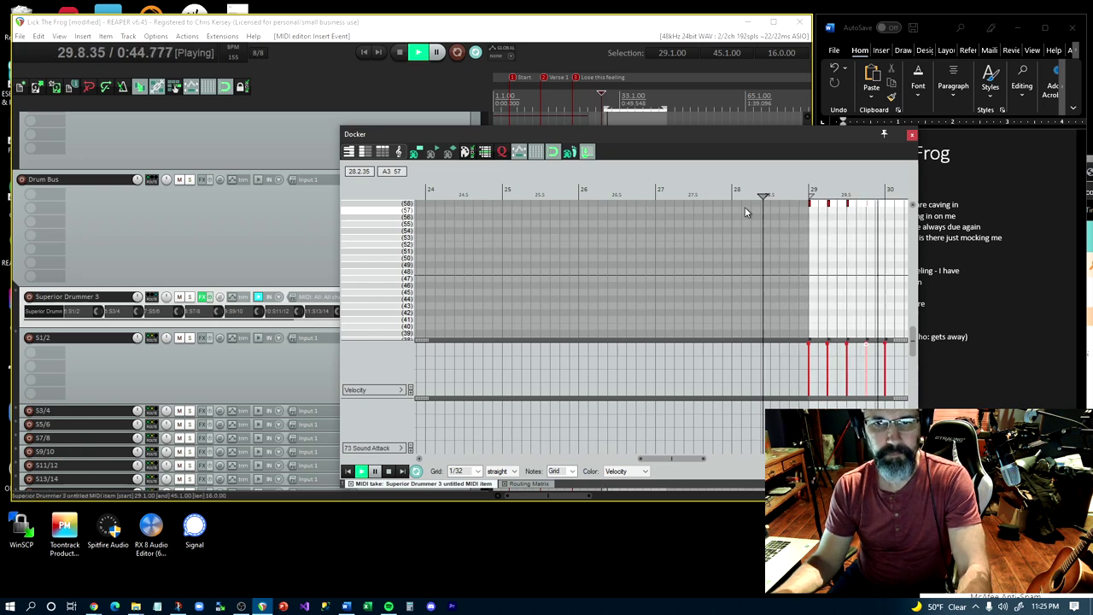
key(space)
scroll(773, 225, down, 6)
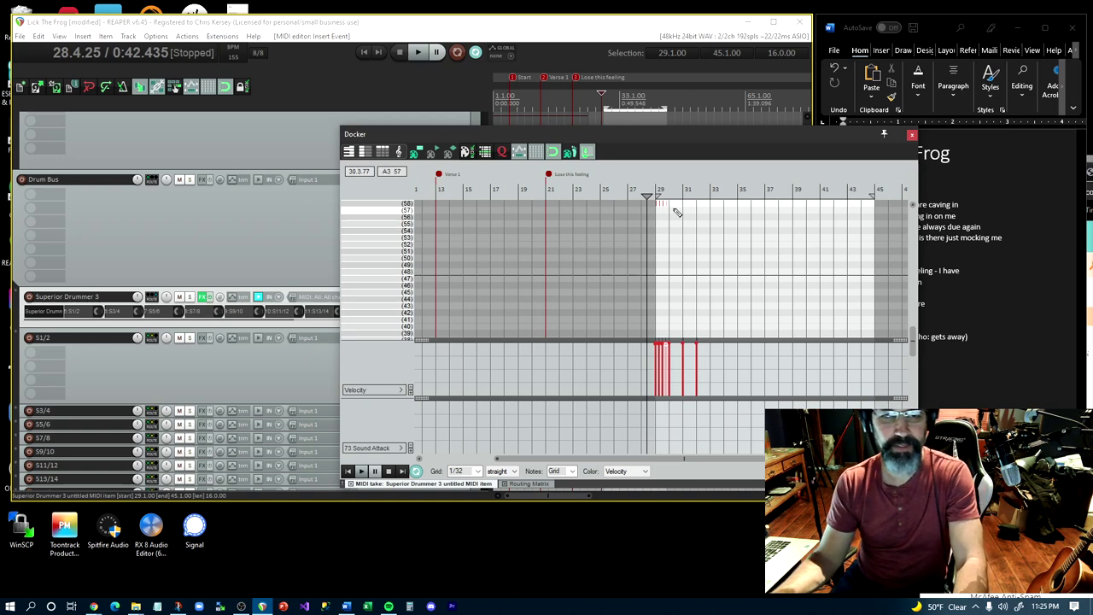
scroll(654, 214, up, 3)
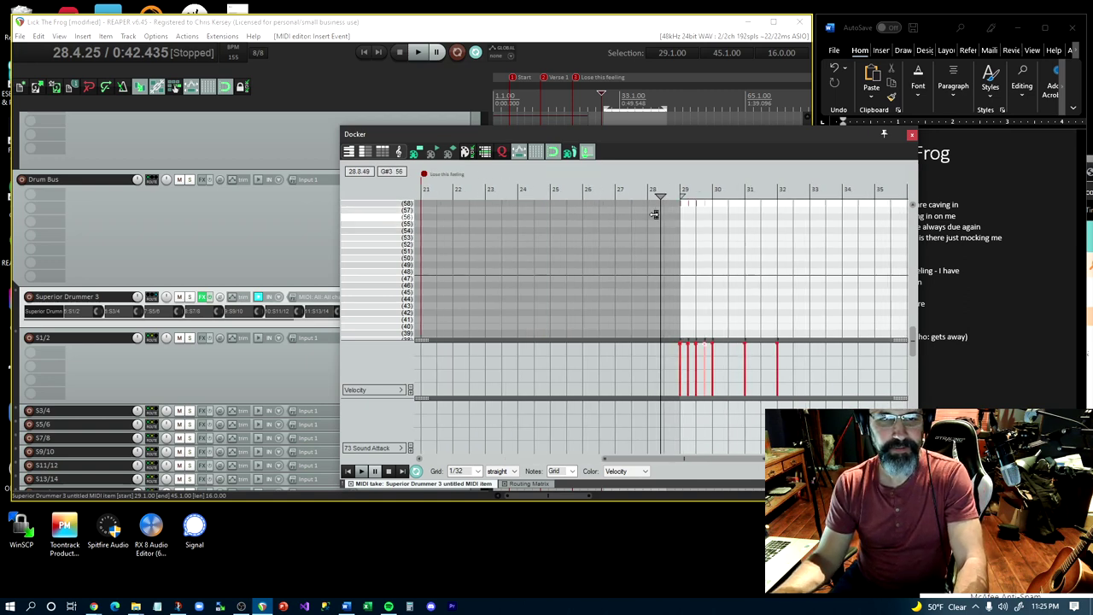
scroll(654, 213, up, 5)
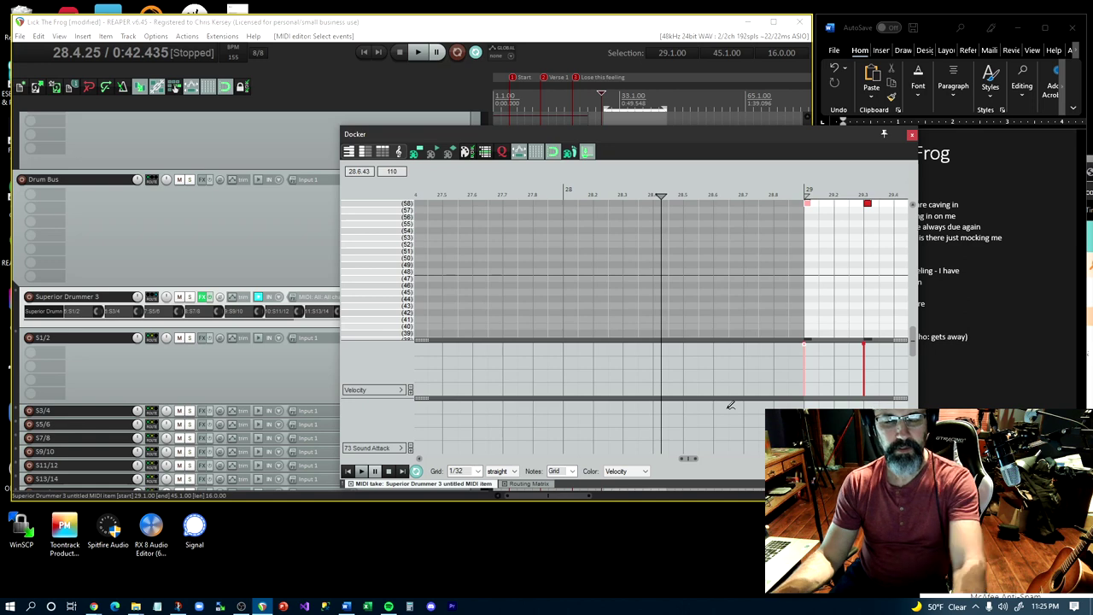
key(space)
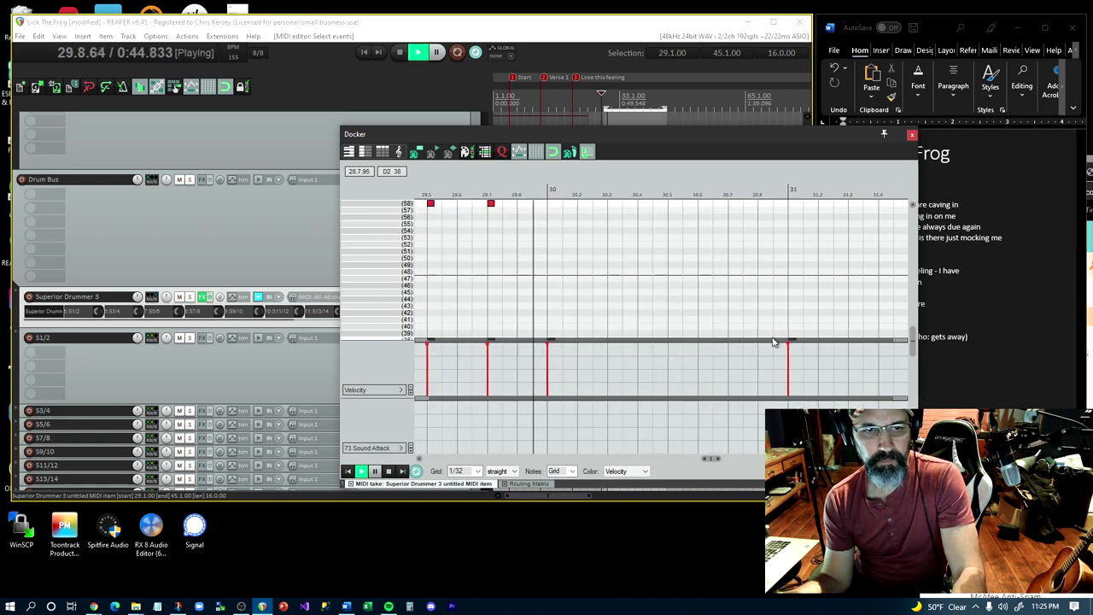
key(space)
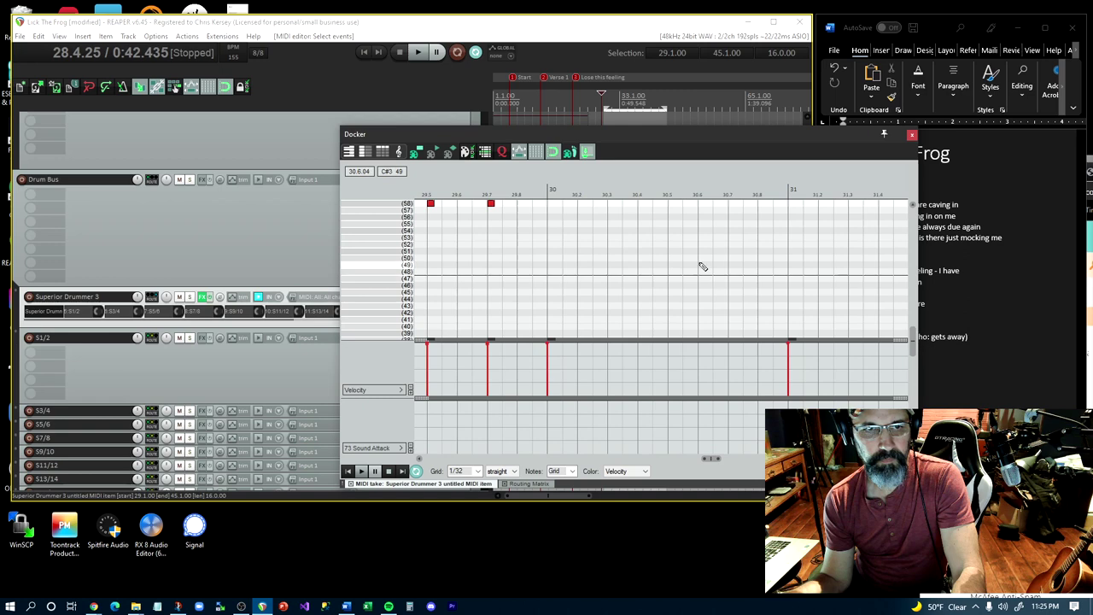
Add an A#3 (58) note at the start of bar 30 and audition it from just before the bar
click(548, 203)
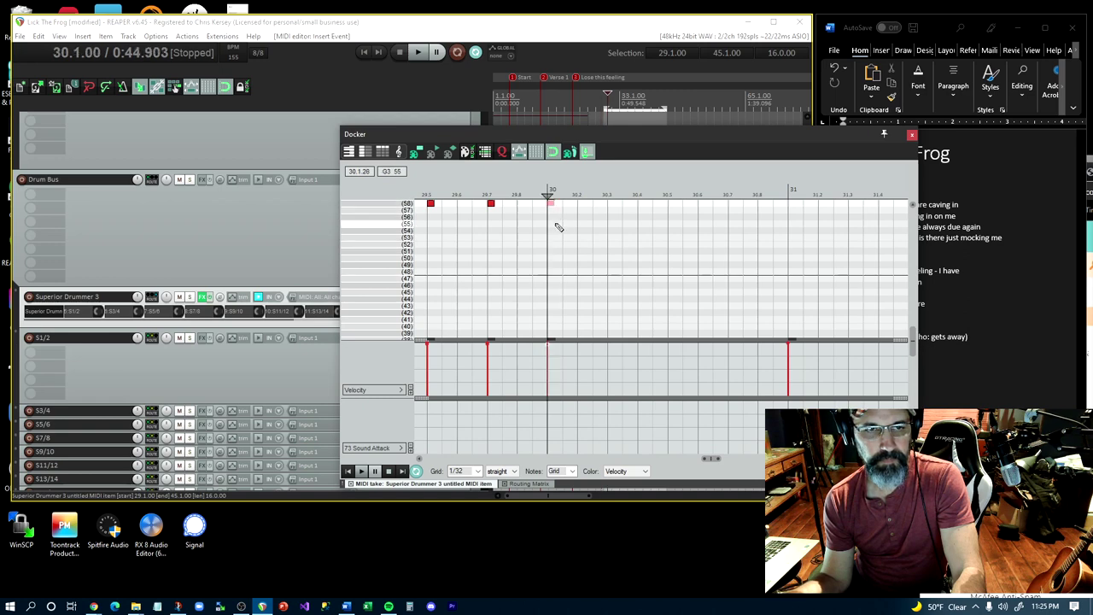
key(space)
key(space)
click(530, 190)
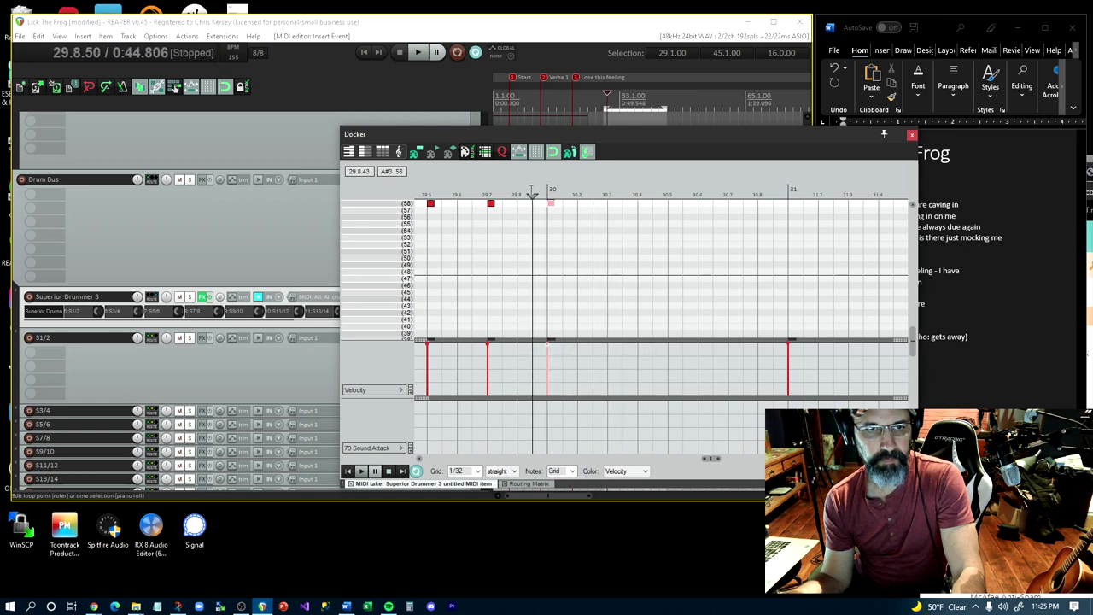
key(space)
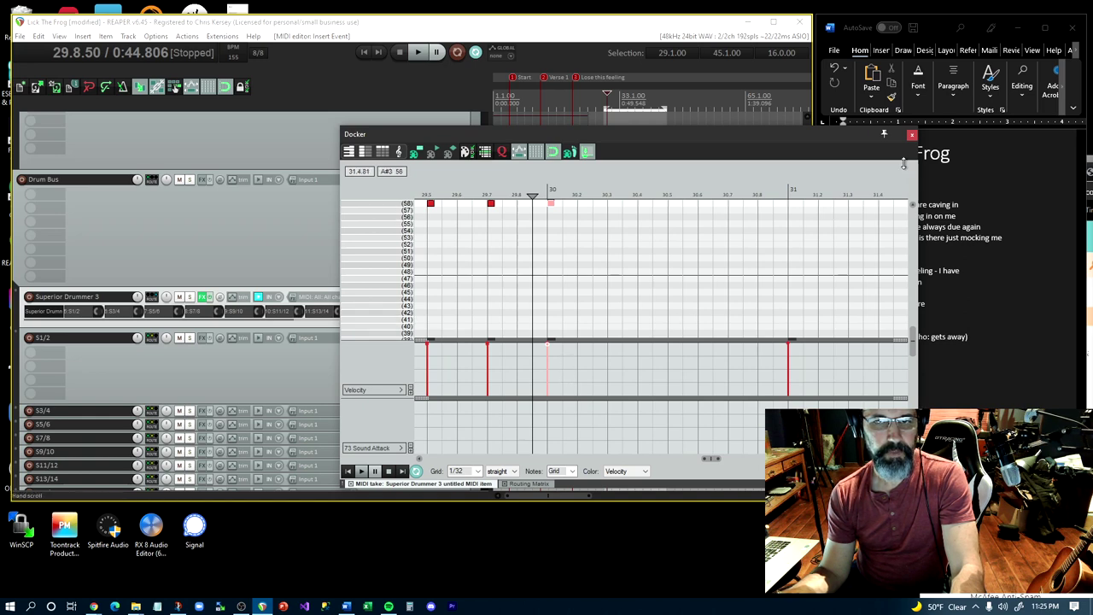
Close the MIDI editor and play the arrangement from bar 23 into the new Superior Drummer 3 item
click(911, 134)
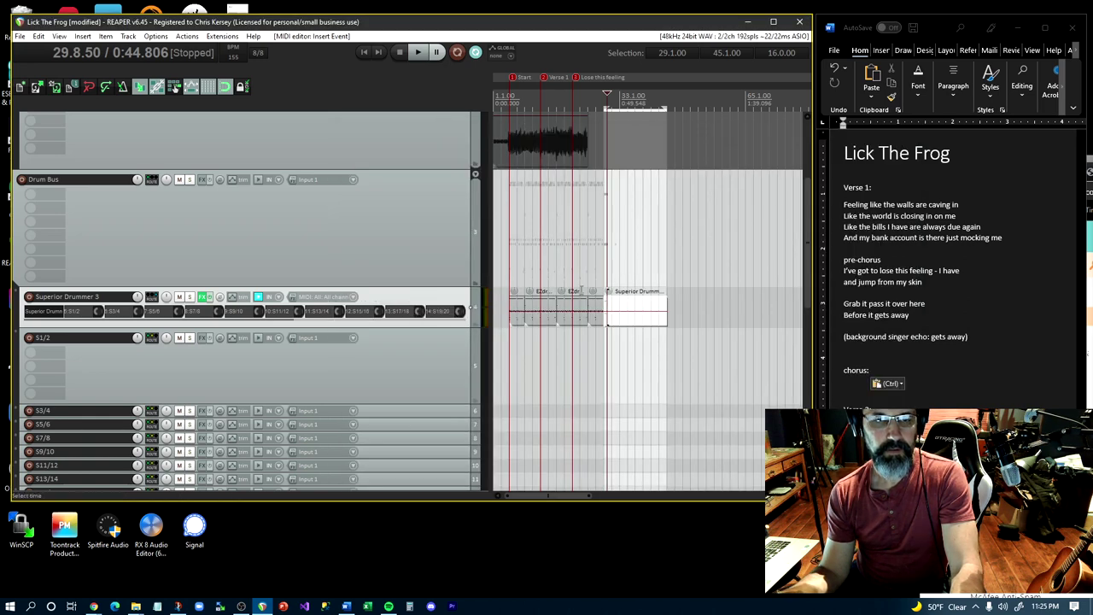
click(577, 99)
key(space)
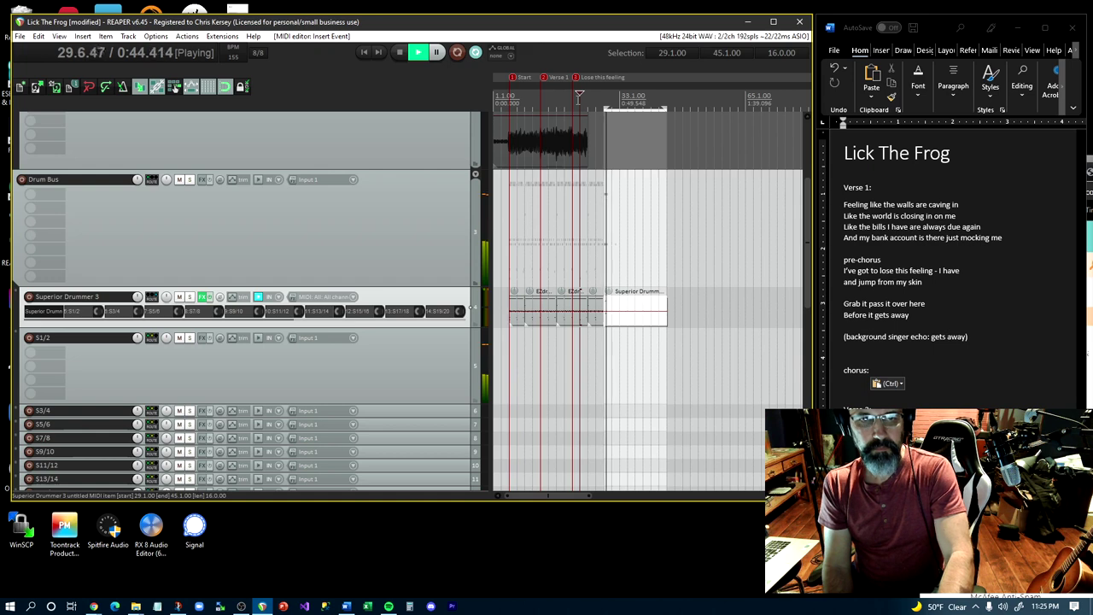
key(space)
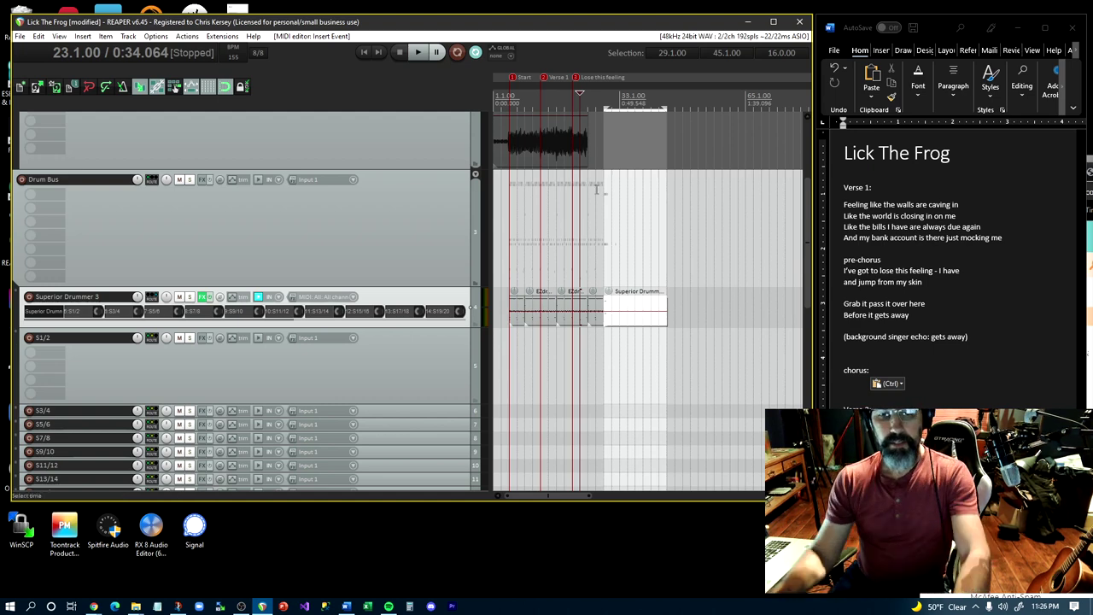
Check the chorus section of the lyrics in Word and increase the Superior Drummer 3 track's height in REAPER
scroll(934, 384, down, 1)
click(875, 356)
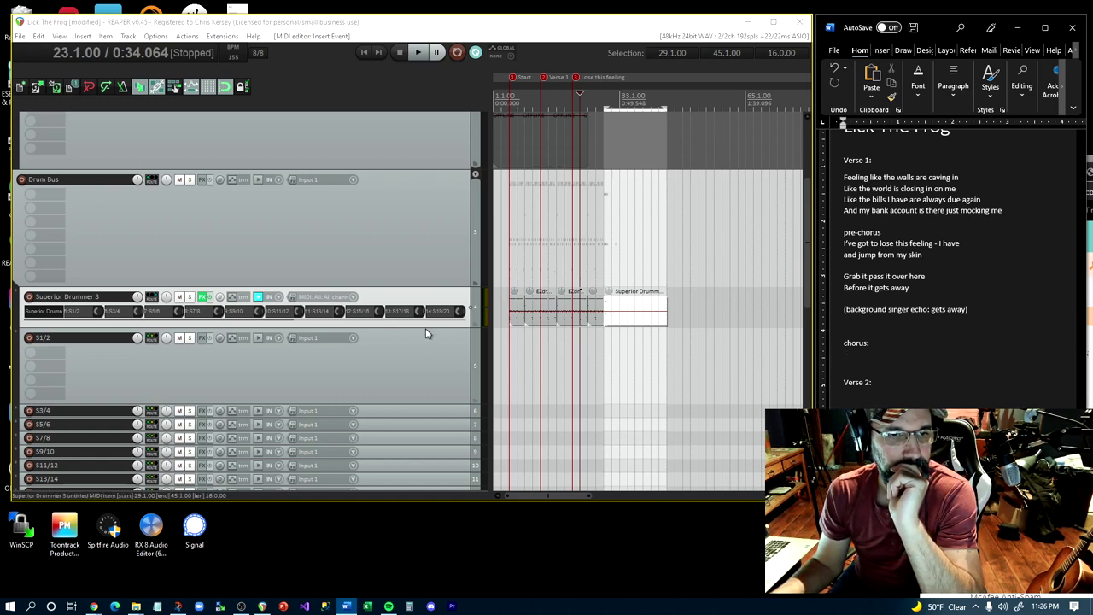
drag(425, 329, 431, 379)
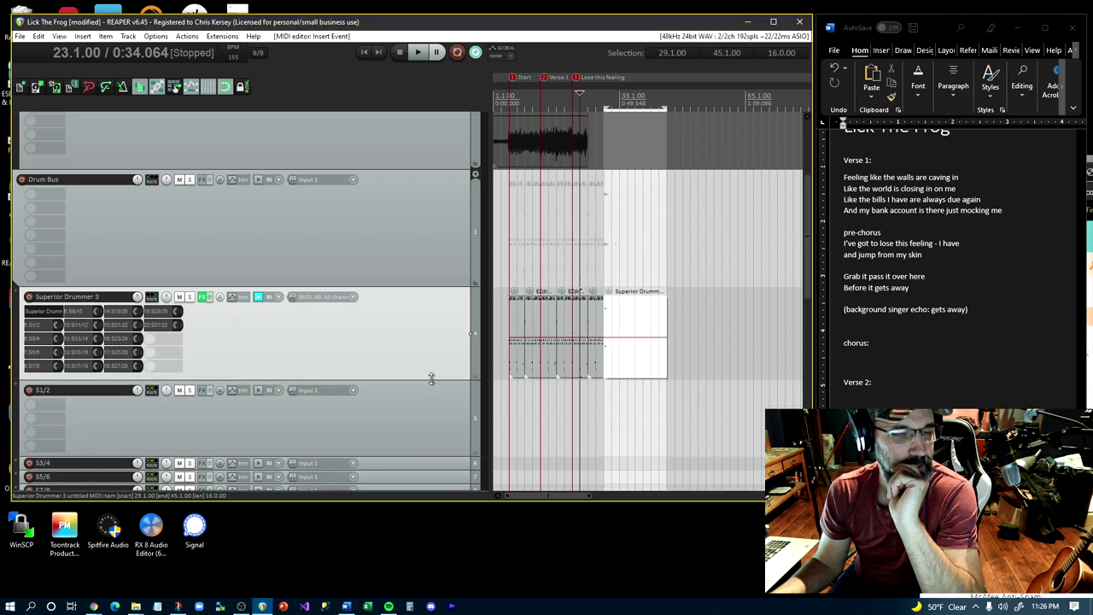
click(407, 250)
scroll(424, 256, down, 2)
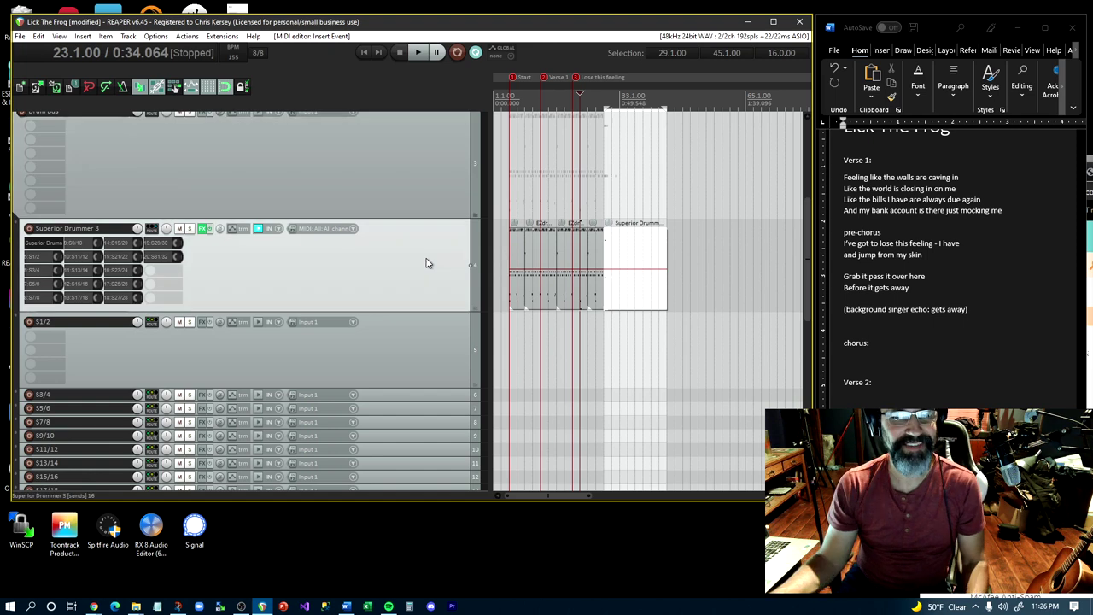
scroll(427, 263, up, 1)
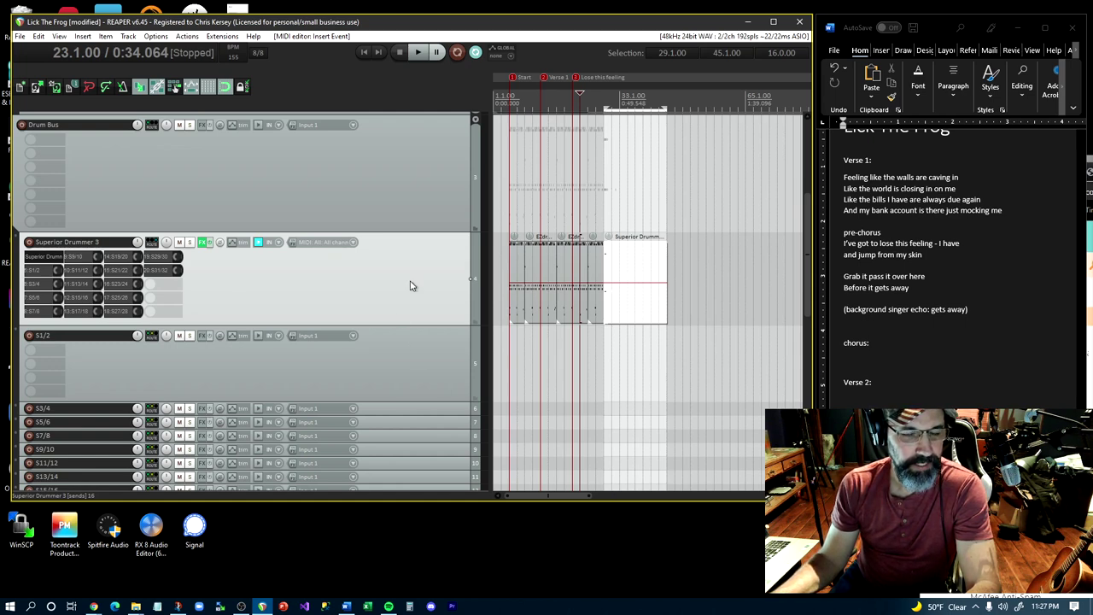
scroll(410, 285, up, 2)
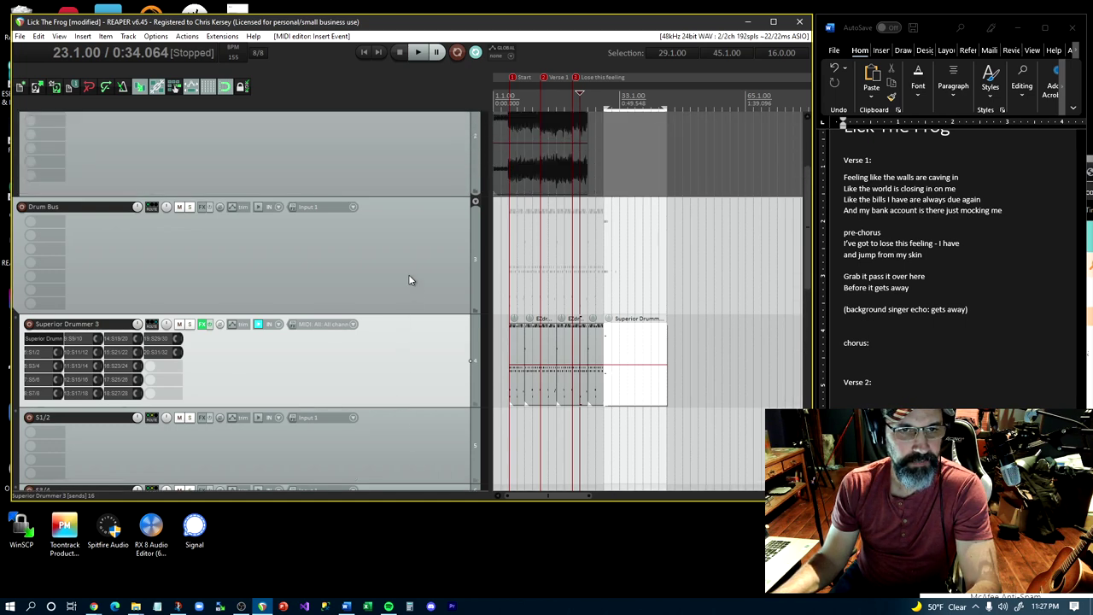
scroll(408, 264, up, 2)
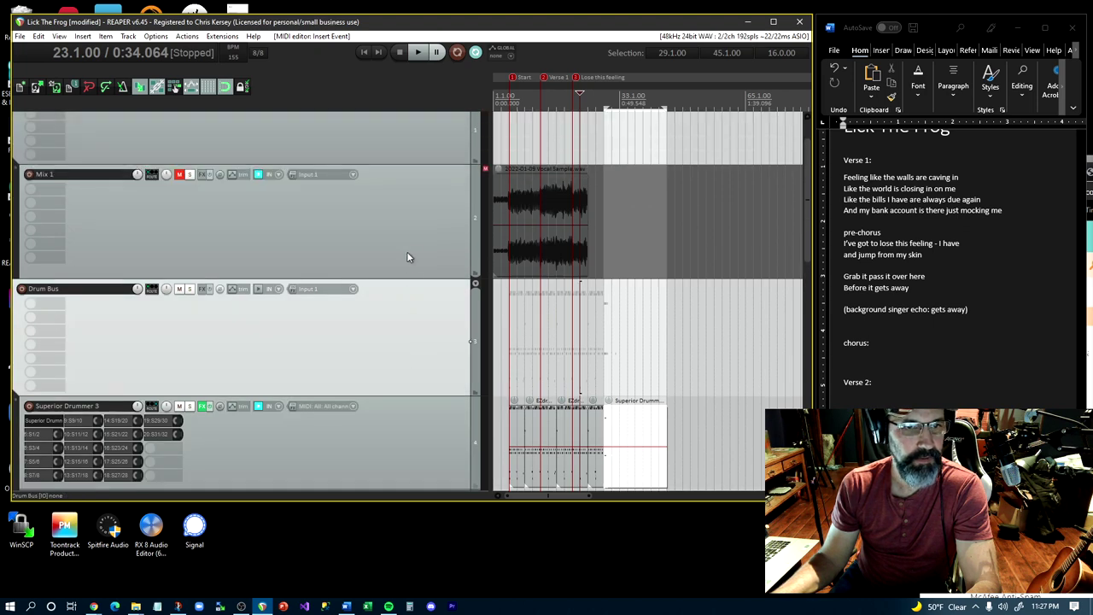
scroll(408, 249, up, 1)
scroll(408, 248, down, 4)
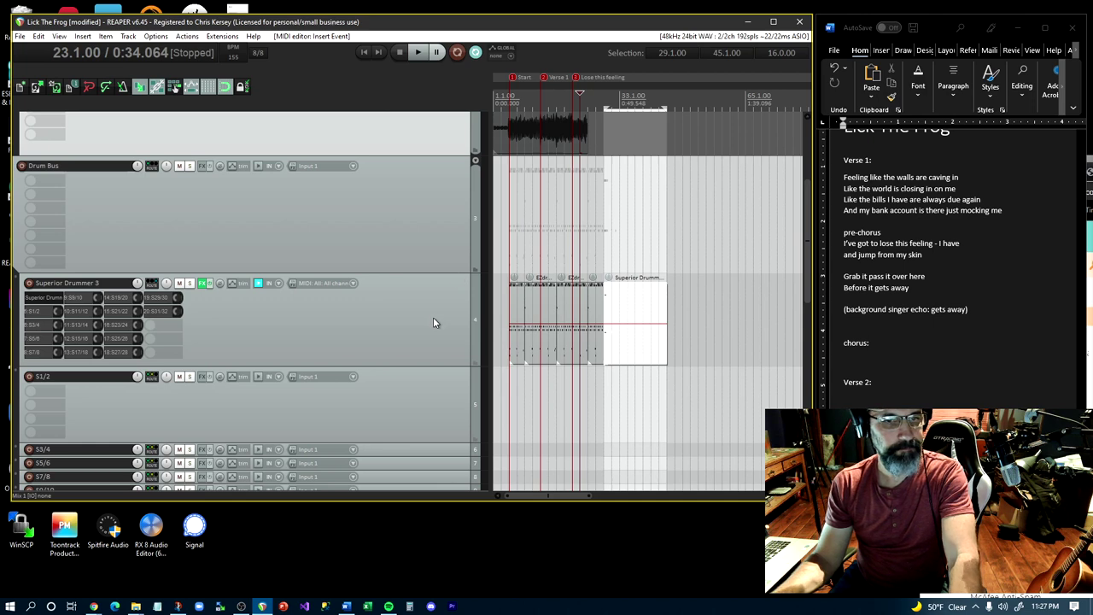
Widen the REAPER window over the Word document and extend the end of the time selection starting at 29.1.00 to 201.1.00
scroll(433, 320, down, 4)
scroll(433, 320, down, 6)
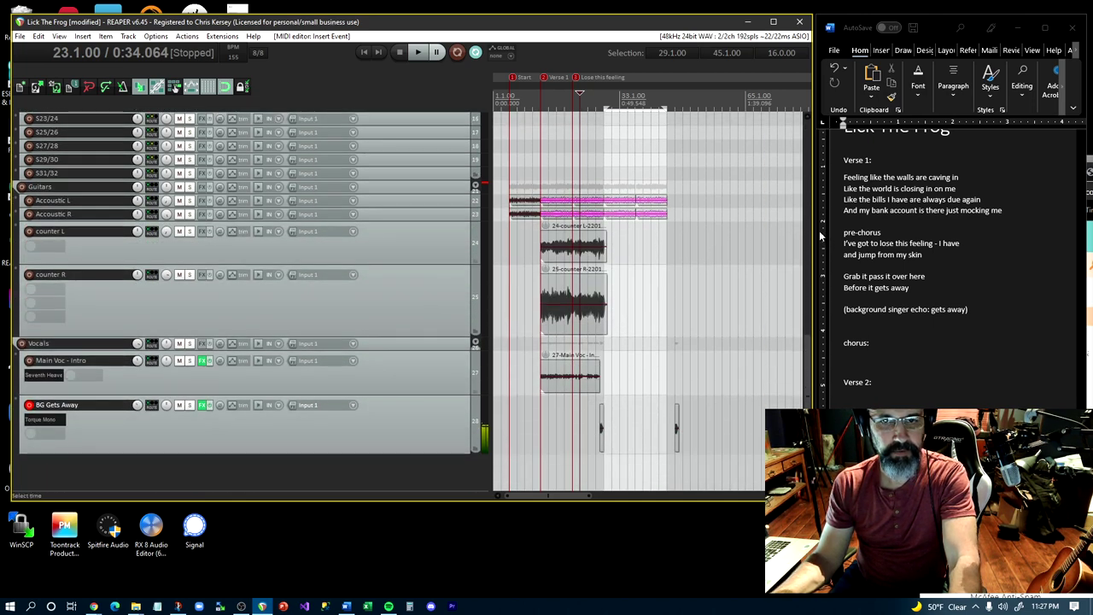
drag(818, 235, 1064, 231)
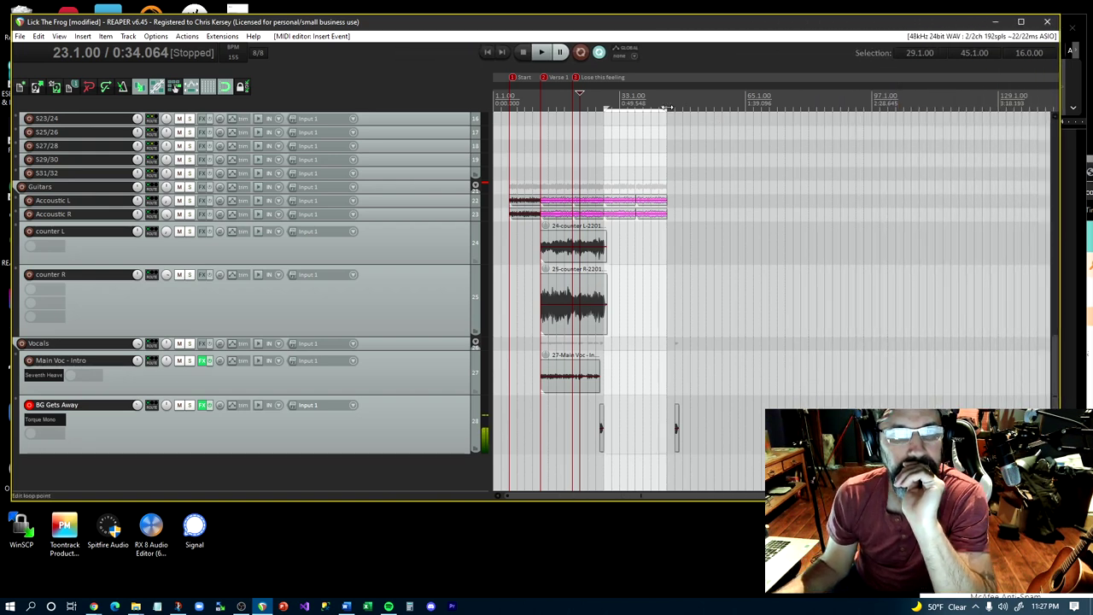
drag(667, 108, 1040, 120)
scroll(1039, 115, down, 3)
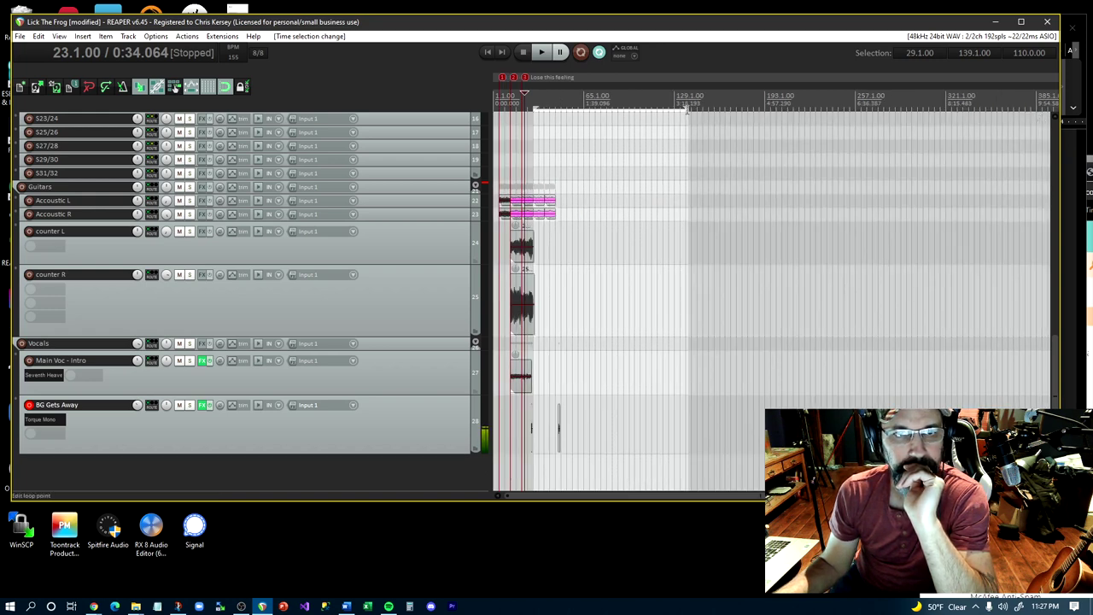
drag(686, 109, 774, 109)
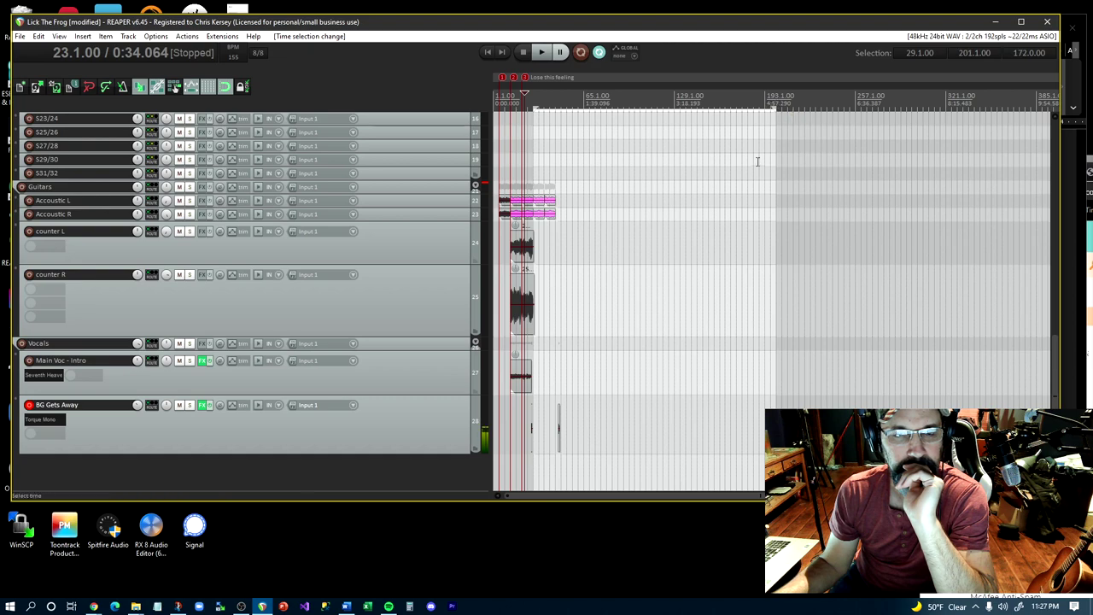
scroll(757, 162, up, 5)
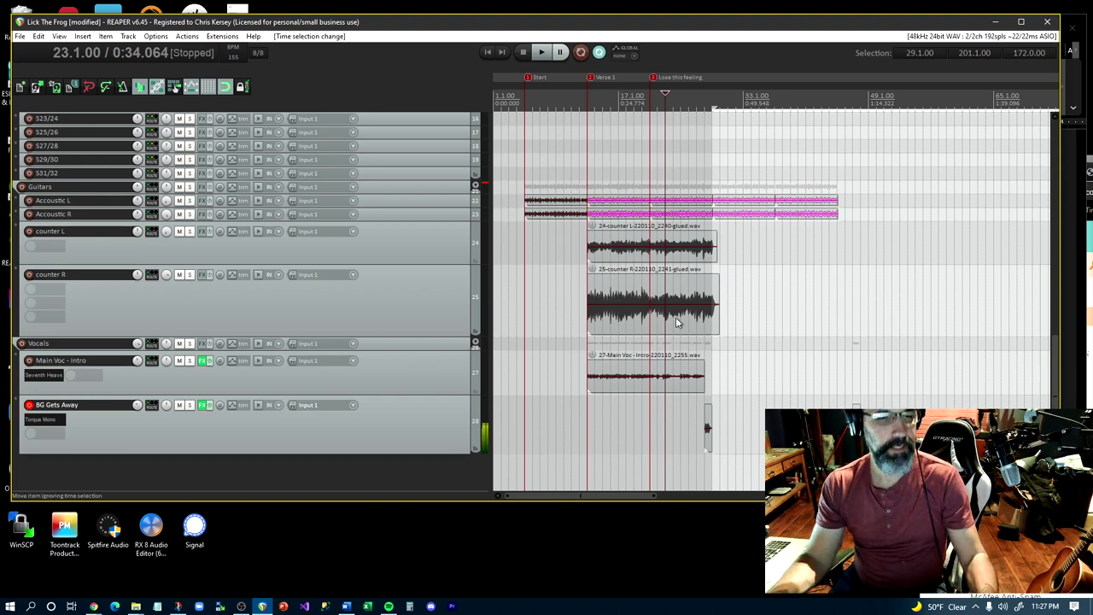
Select the counter R track in the Guitars folder
click(428, 433)
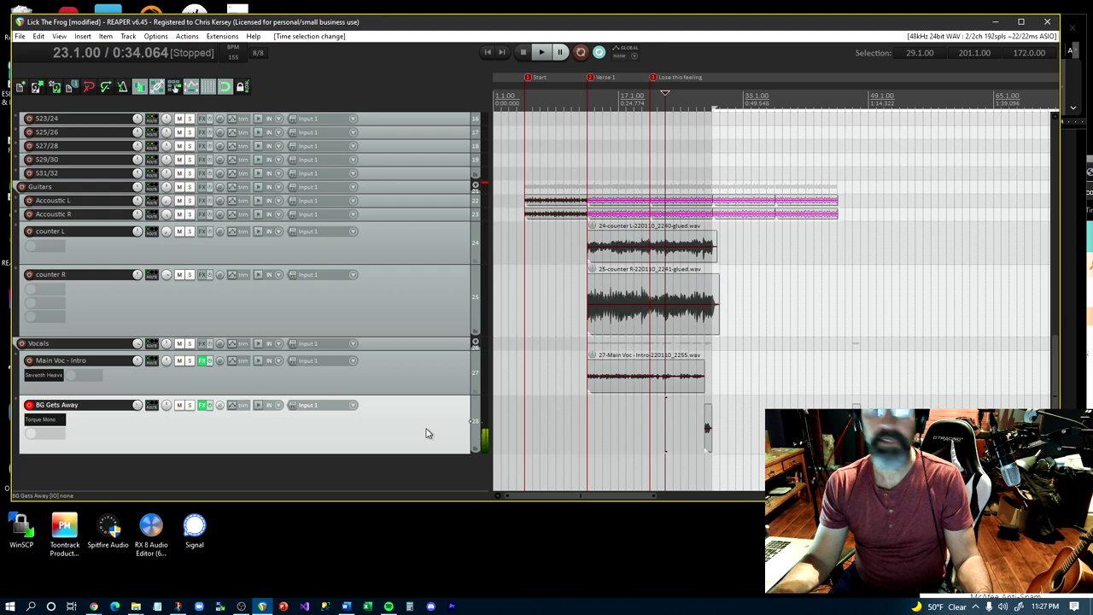
click(406, 312)
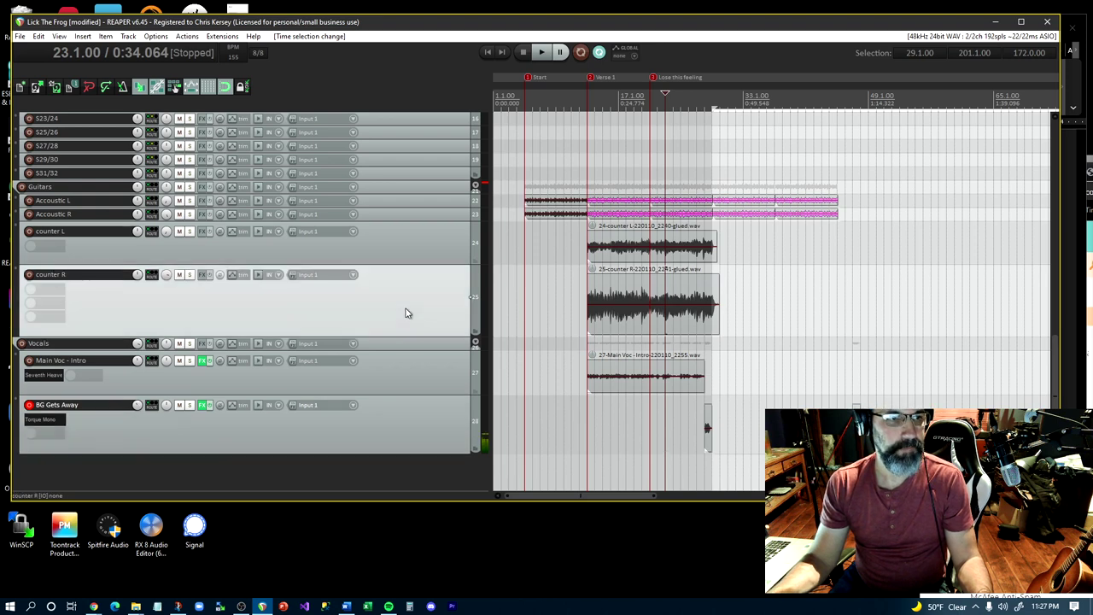
scroll(407, 313, up, 2)
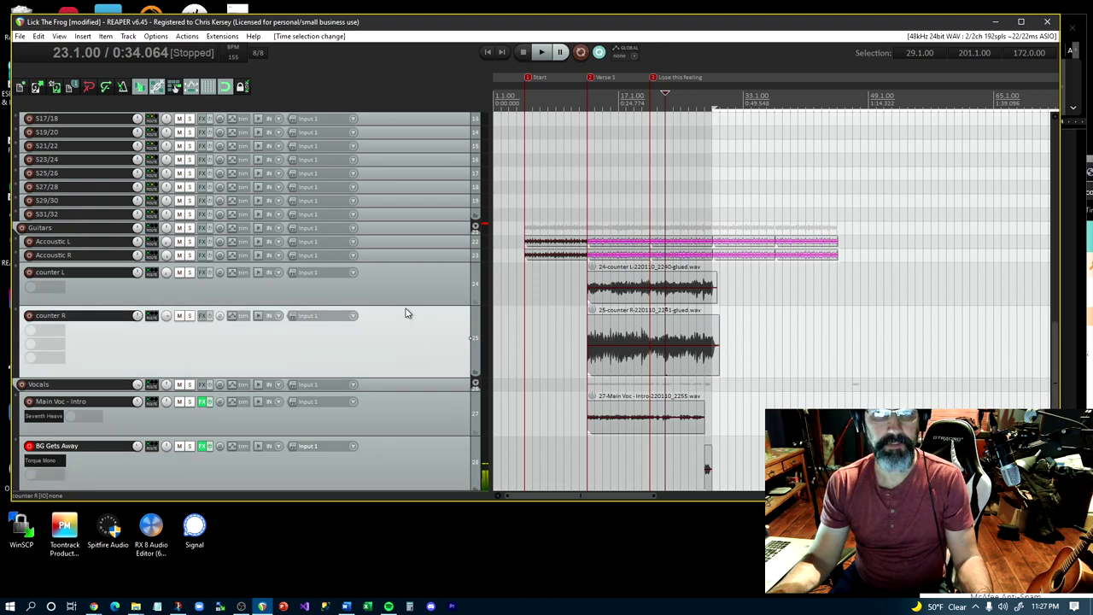